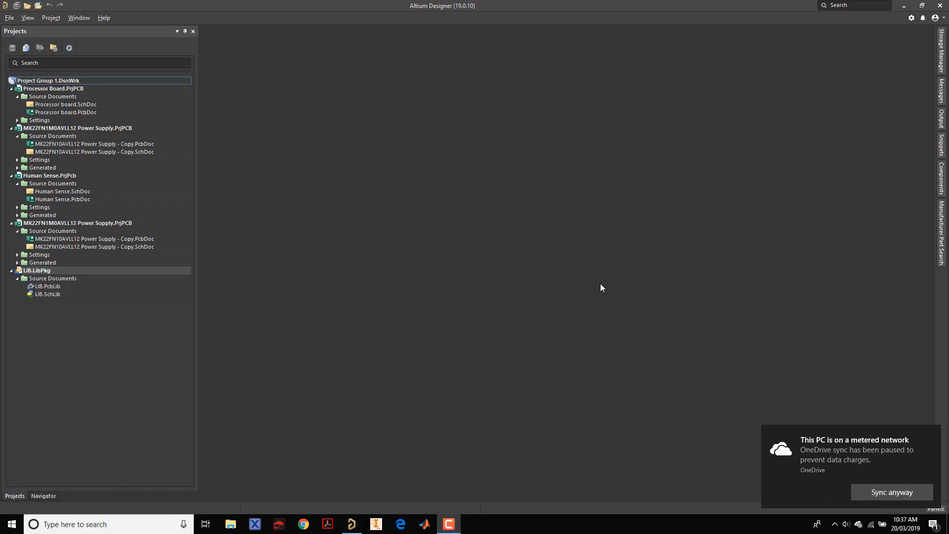
Step: Dismiss the OneDrive sync notification and switch to Google Chrome
click(931, 435)
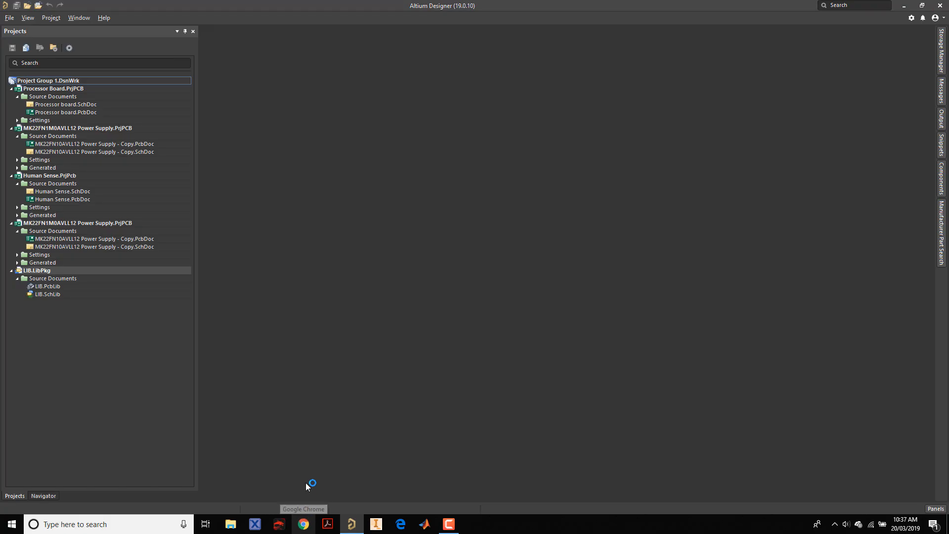
click(304, 525)
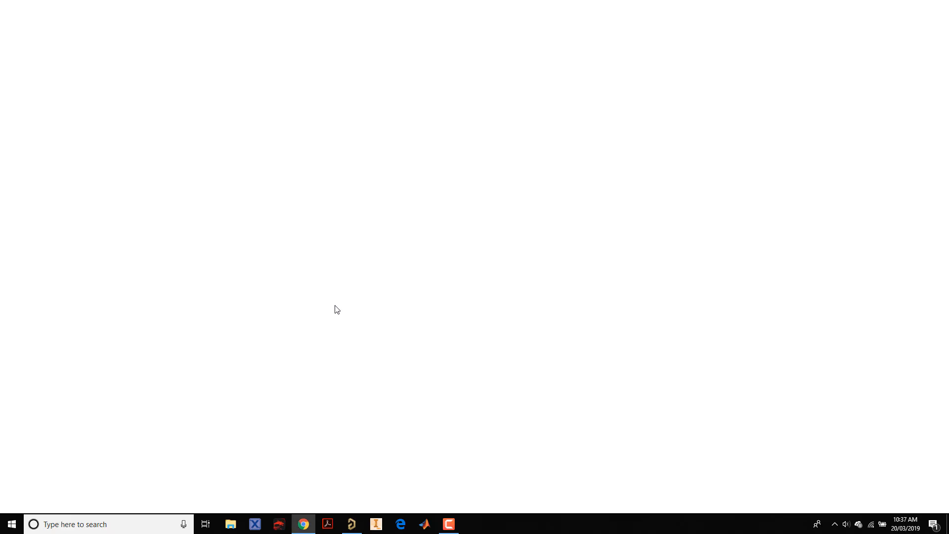
click(403, 127)
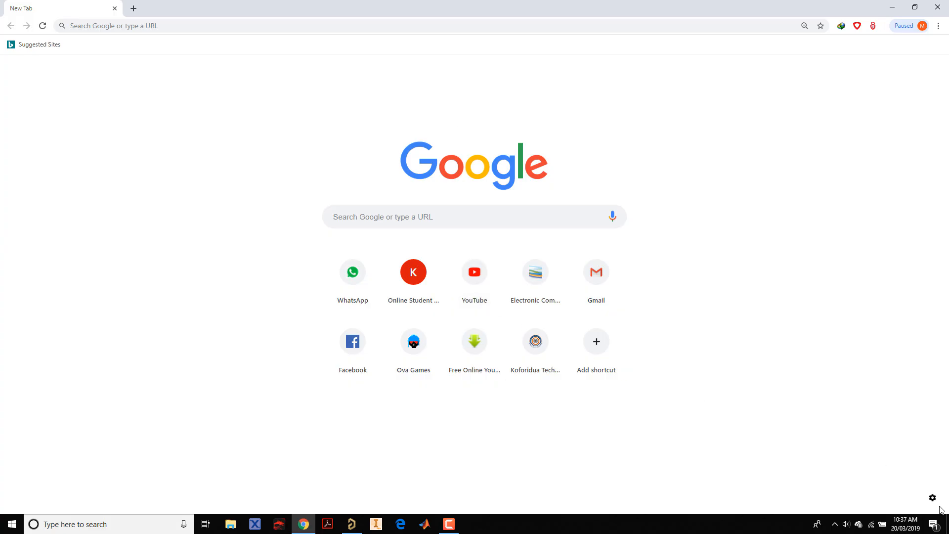
click(445, 523)
click(901, 479)
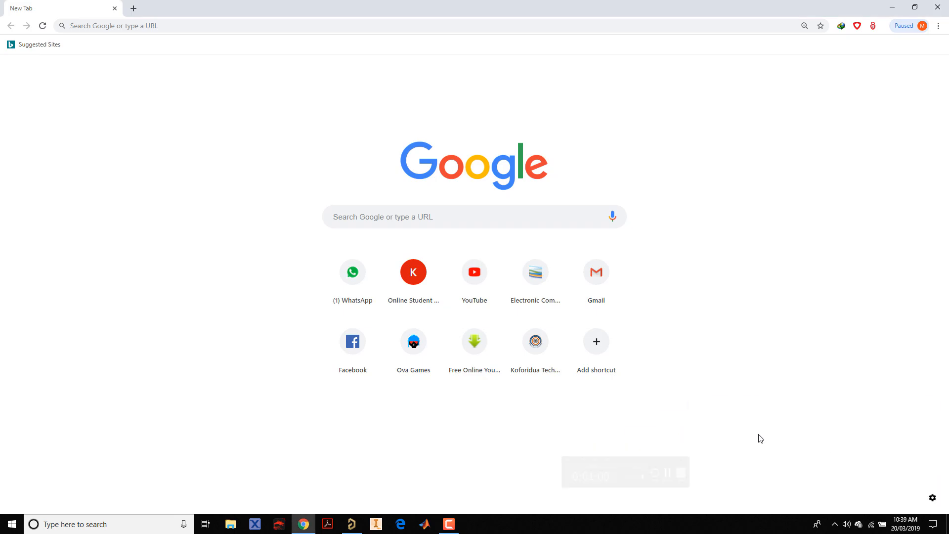
Step: Search the web for "what is a pcb"
click(217, 28)
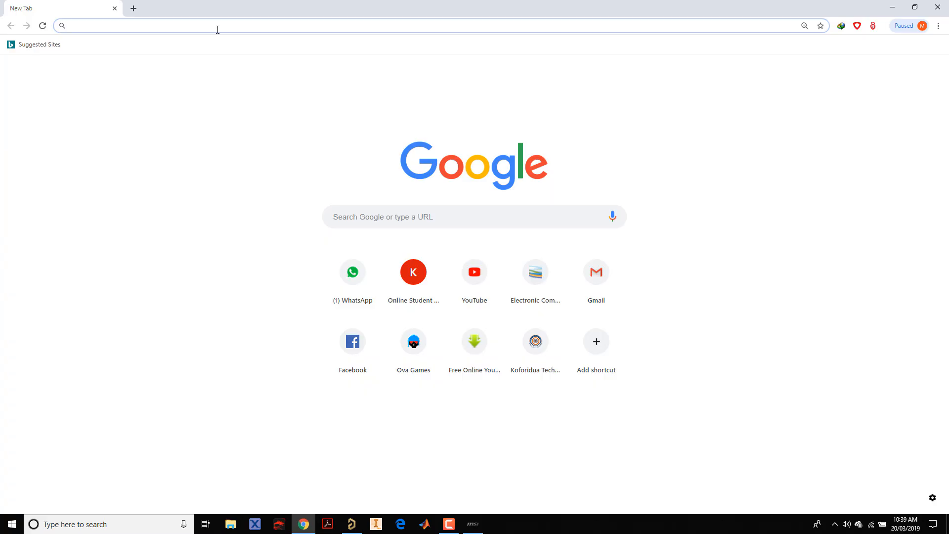
text(what is a pcb)
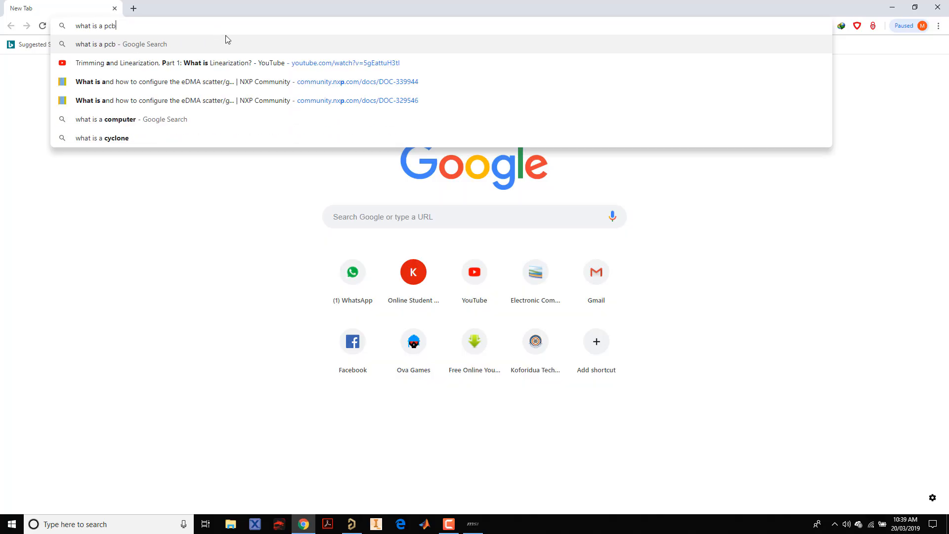
click(224, 40)
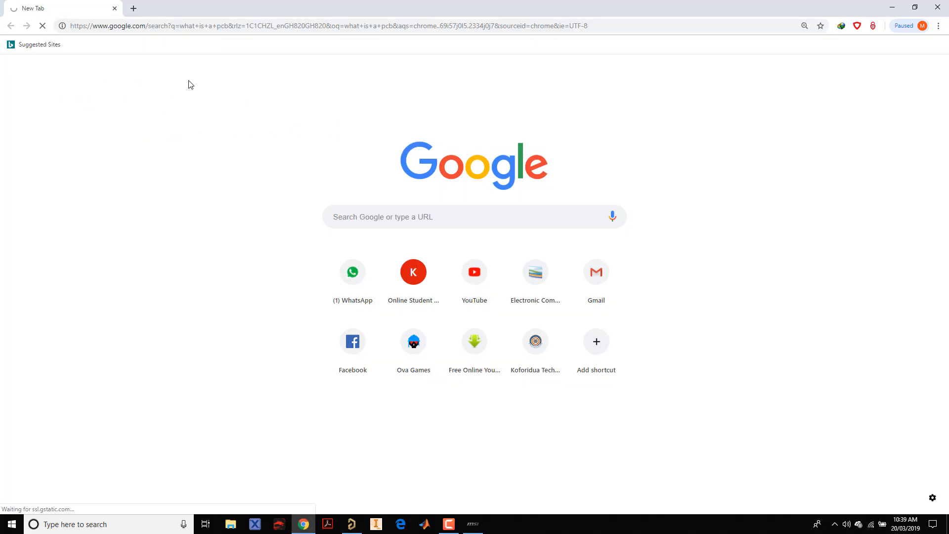
Step: Open the "PCB Basics - learn.sparkfun.com" search result in a new tab and show that page
scroll(188, 242, down, 6)
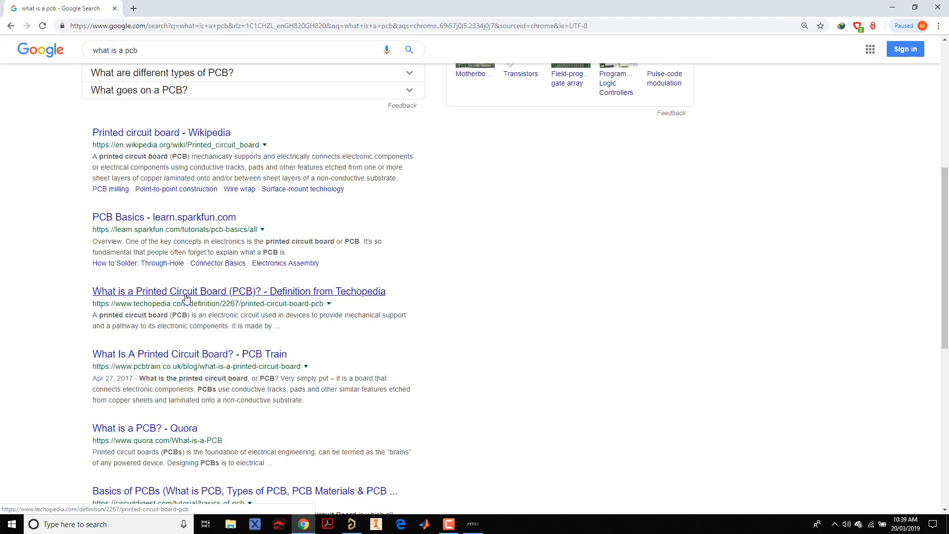
right_click(191, 217)
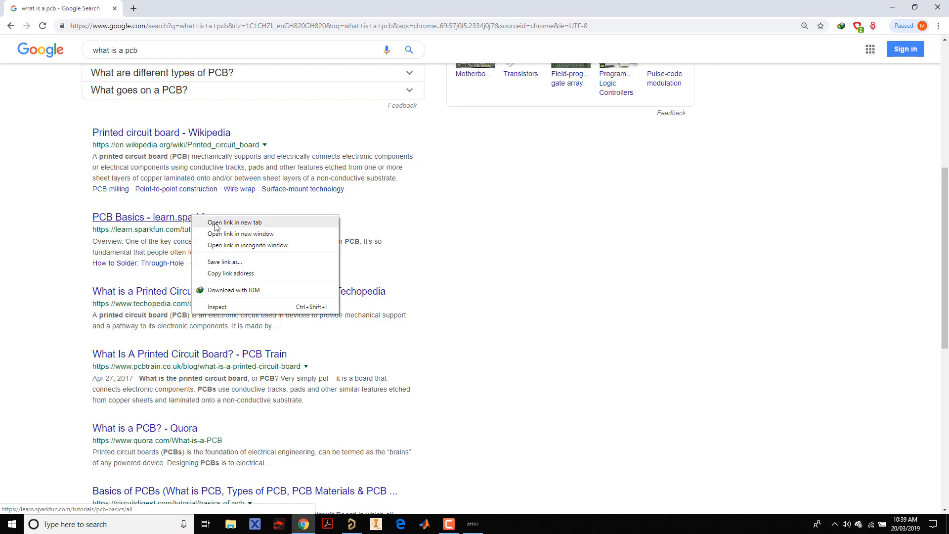
click(218, 224)
click(159, 8)
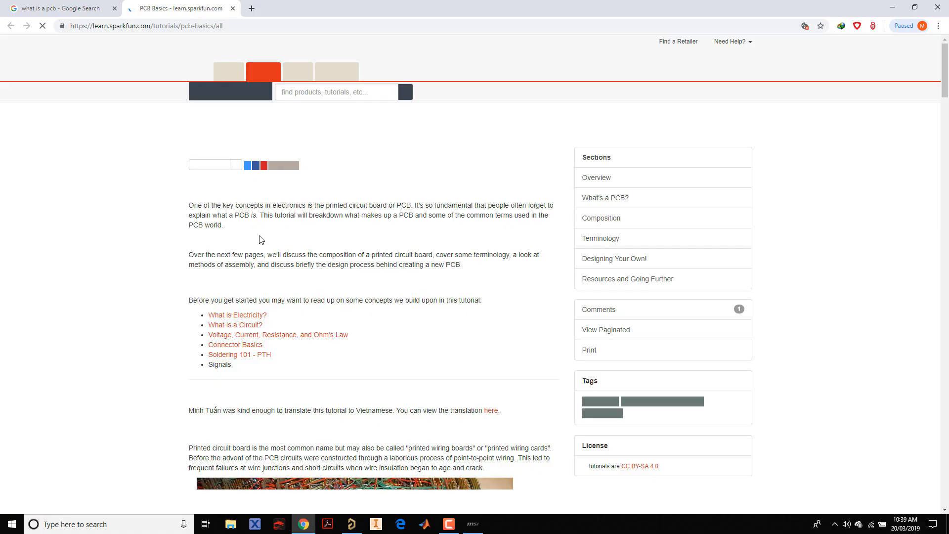
Step: Read through the PCB Basics tutorial, covering PCB composition, terminology and designing your own board, and return to its beginning
scroll(273, 245, down, 4)
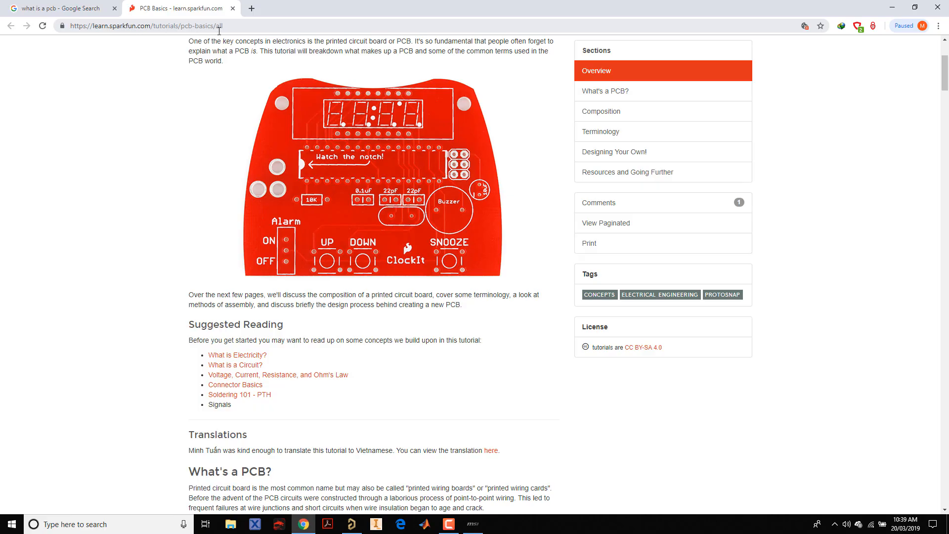
scroll(241, 213, down, 6)
scroll(262, 187, down, 13)
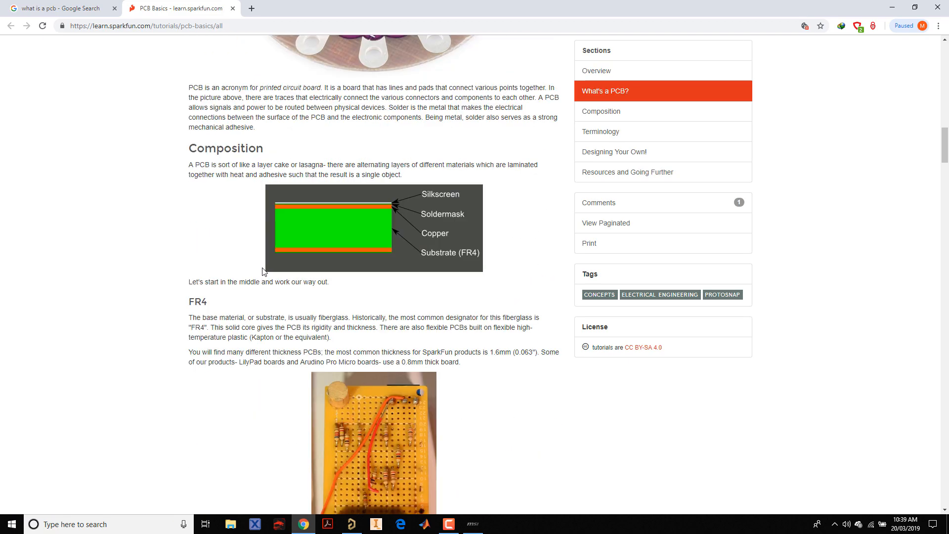
scroll(267, 267, down, 2)
scroll(269, 262, down, 6)
scroll(269, 262, down, 12)
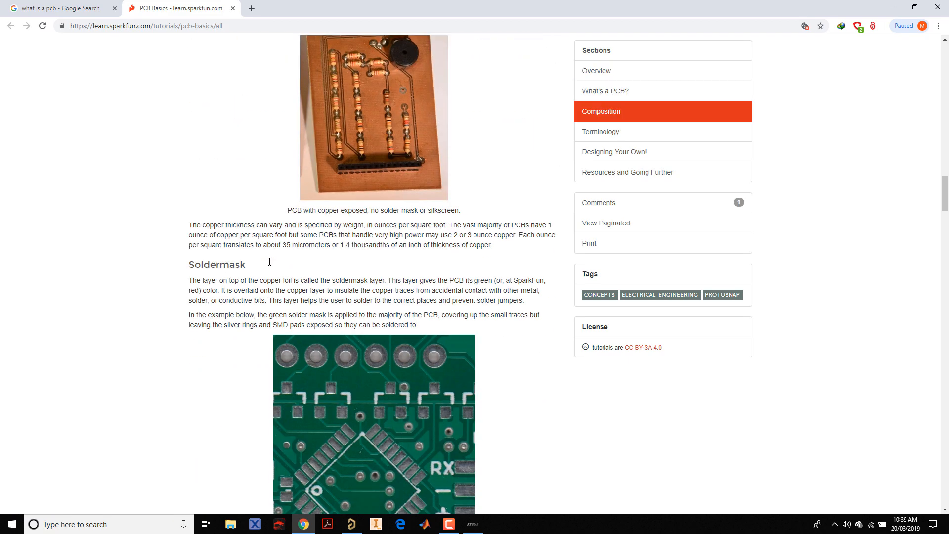
scroll(270, 262, down, 6)
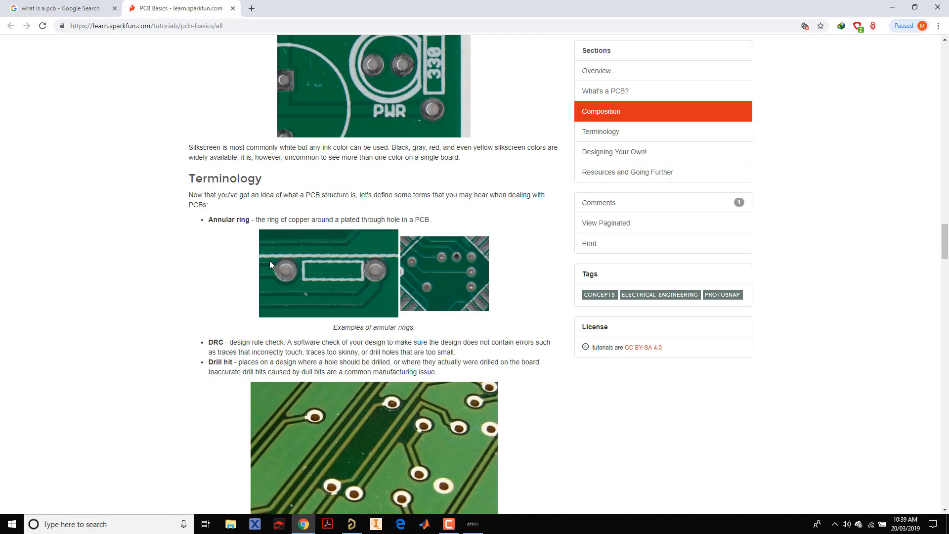
scroll(270, 261, down, 3)
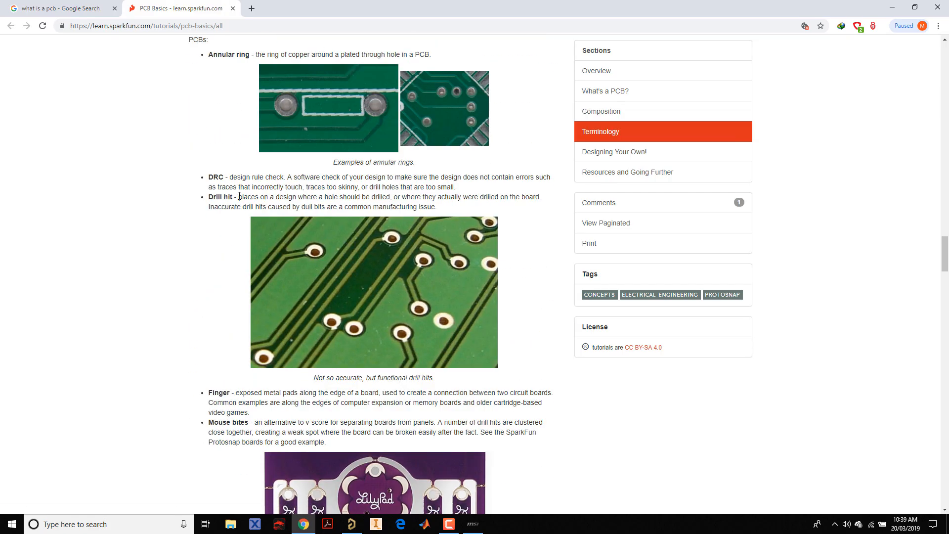
scroll(247, 227, down, 16)
scroll(247, 237, down, 20)
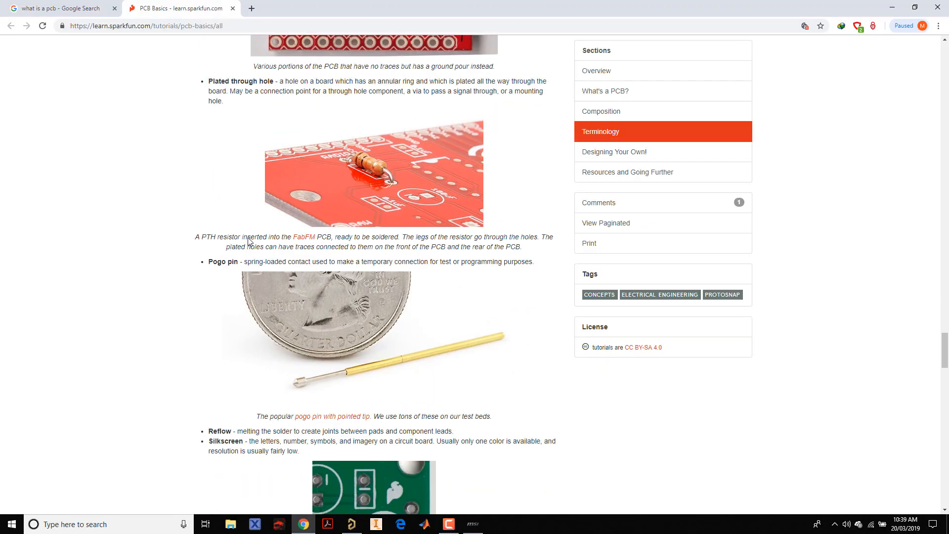
scroll(248, 241, down, 10)
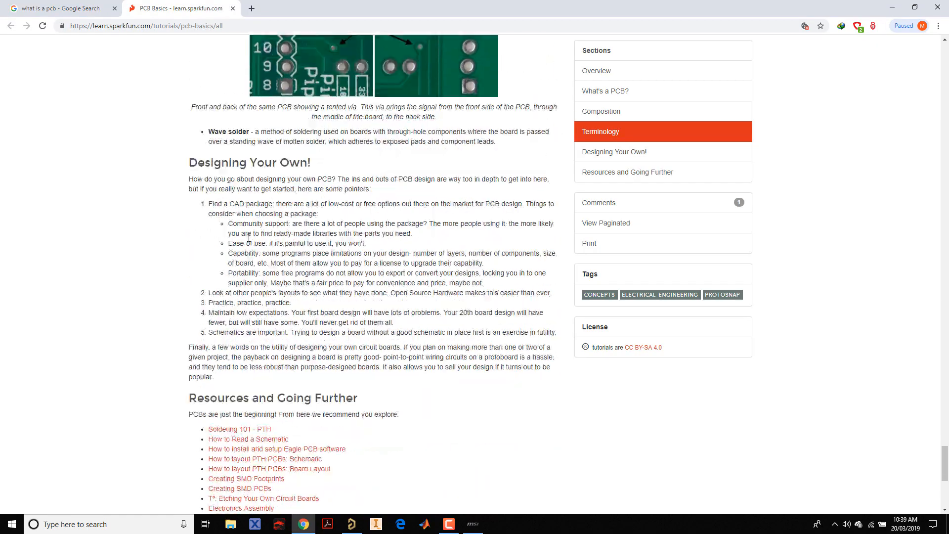
scroll(251, 241, up, 20)
scroll(250, 240, up, 20)
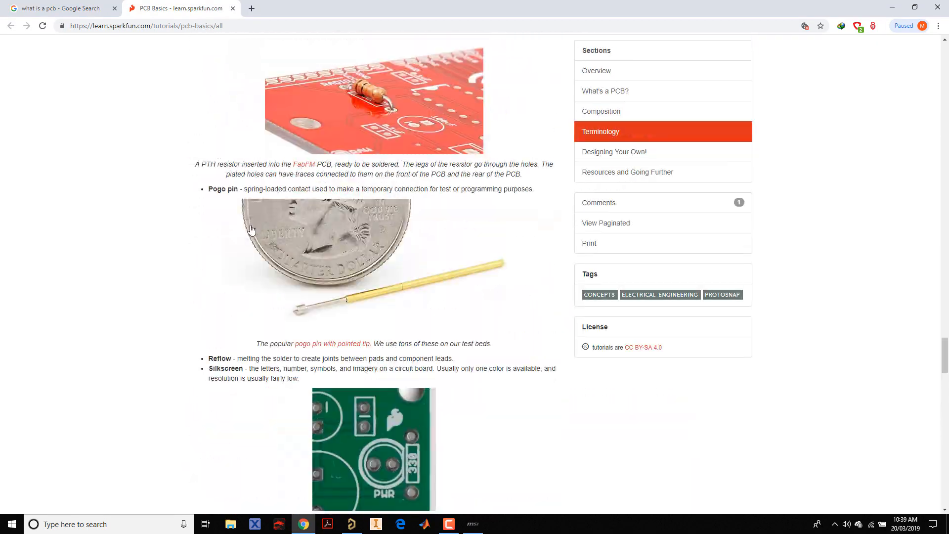
scroll(252, 212, up, 15)
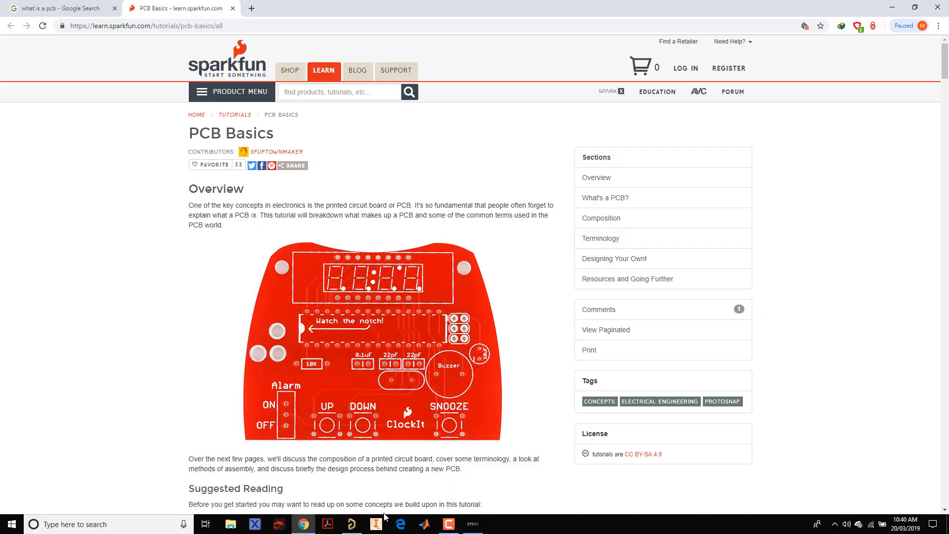
Step: Switch to Altium Designer and open the Human Sense.SchDoc schematic from the Human Sense project
mouse_move(351, 524)
click(353, 479)
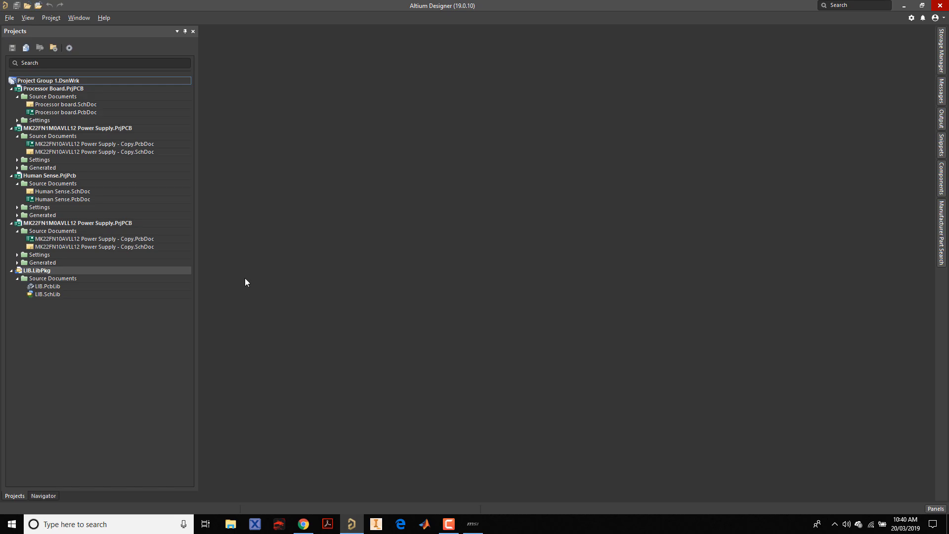
click(91, 105)
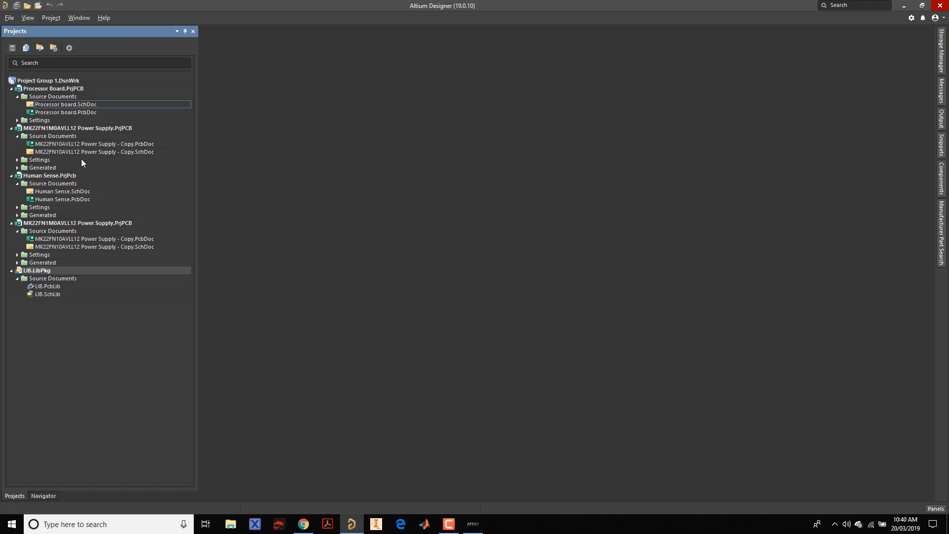
double_click(65, 192)
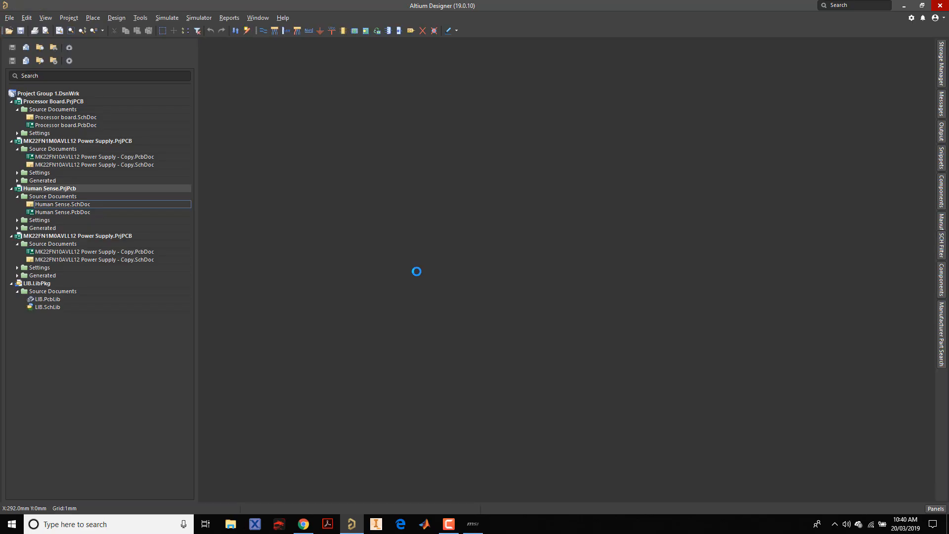
Step: Examine the Human Sense schematic, including its capacitor bank, gate G2 and the two three-pin VDD/OUT/GND connectors
ctrl+scroll(553, 263, up, 2)
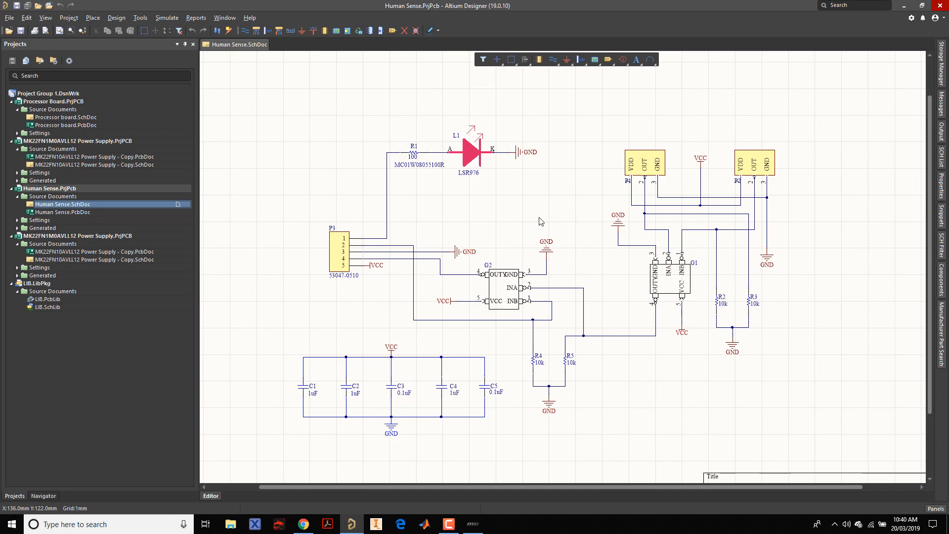
ctrl+scroll(331, 181, down, 1)
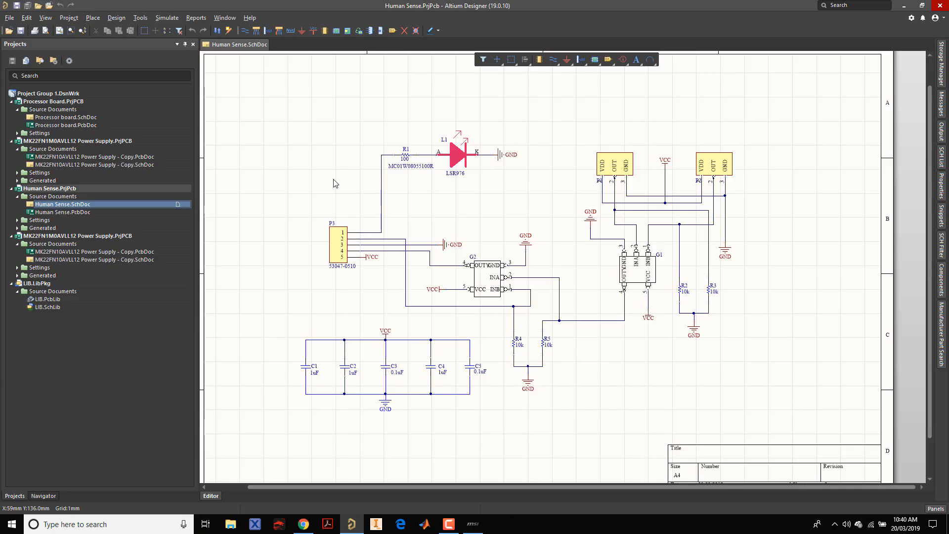
click(311, 369)
click(510, 259)
click(621, 163)
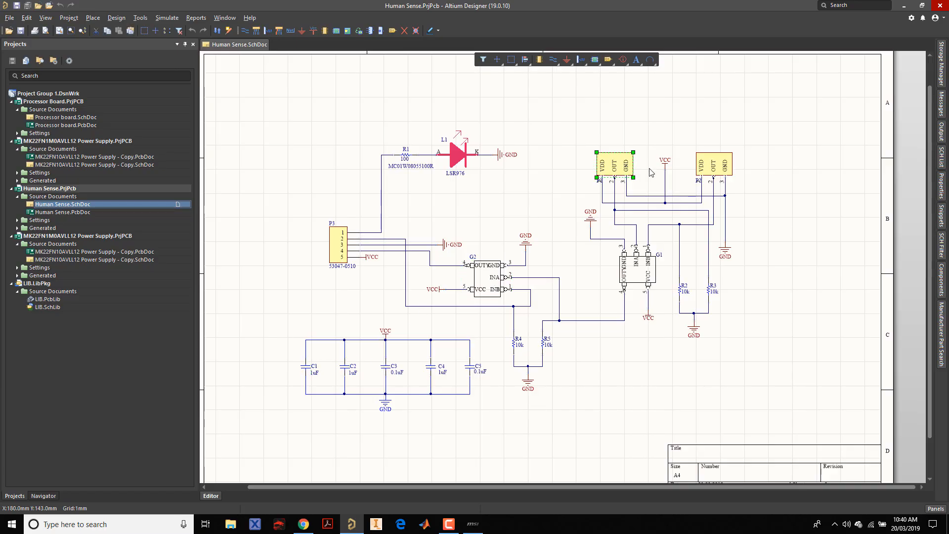
click(714, 166)
click(450, 192)
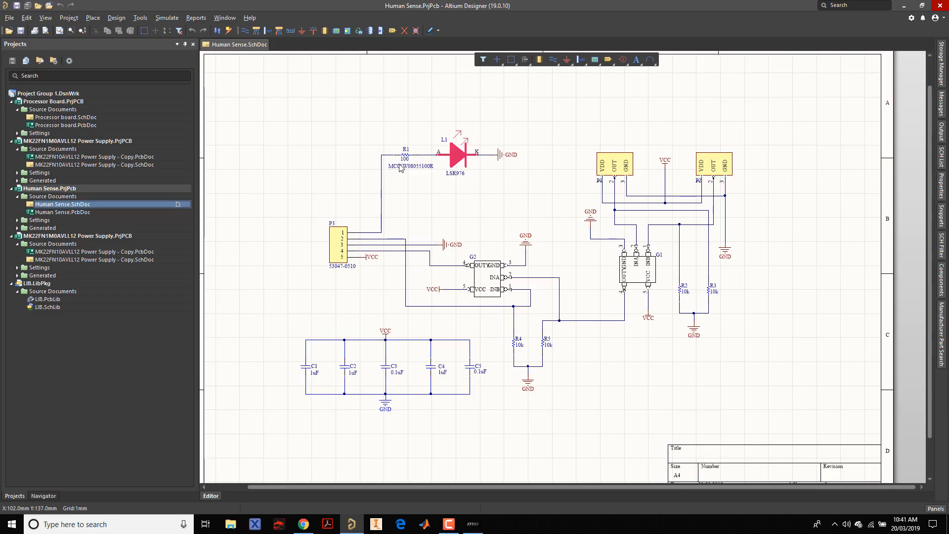
drag(272, 103, 324, 158)
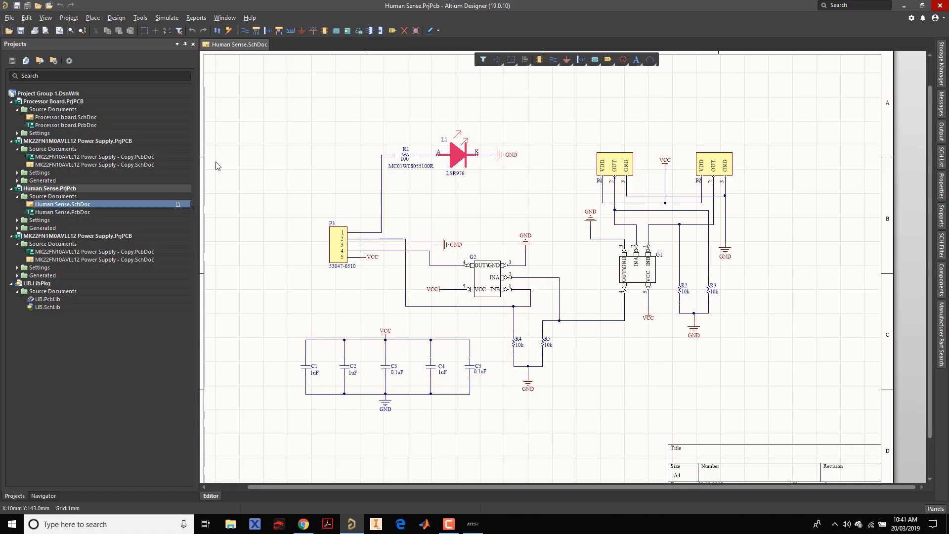
Step: Start creating a new local project and review the available PCB project types, keeping <Default>
click(10, 18)
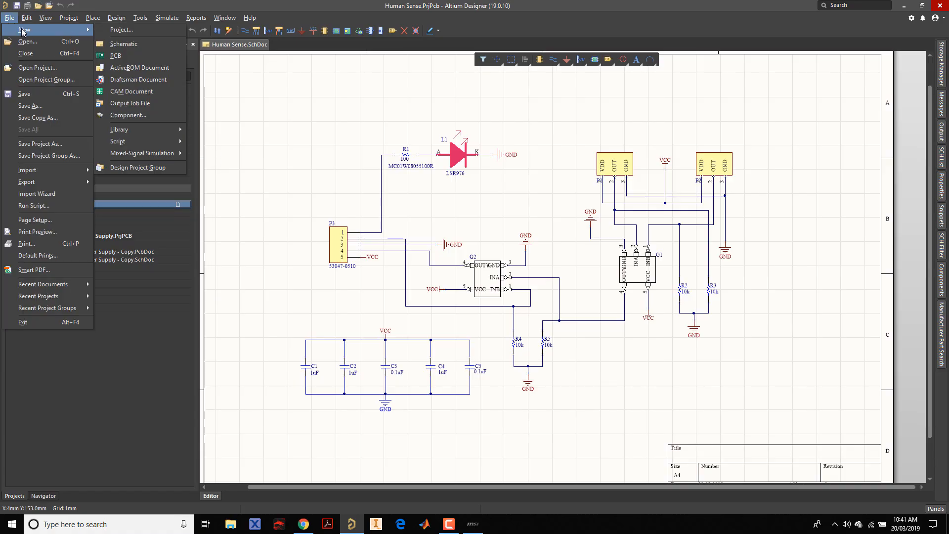
click(275, 154)
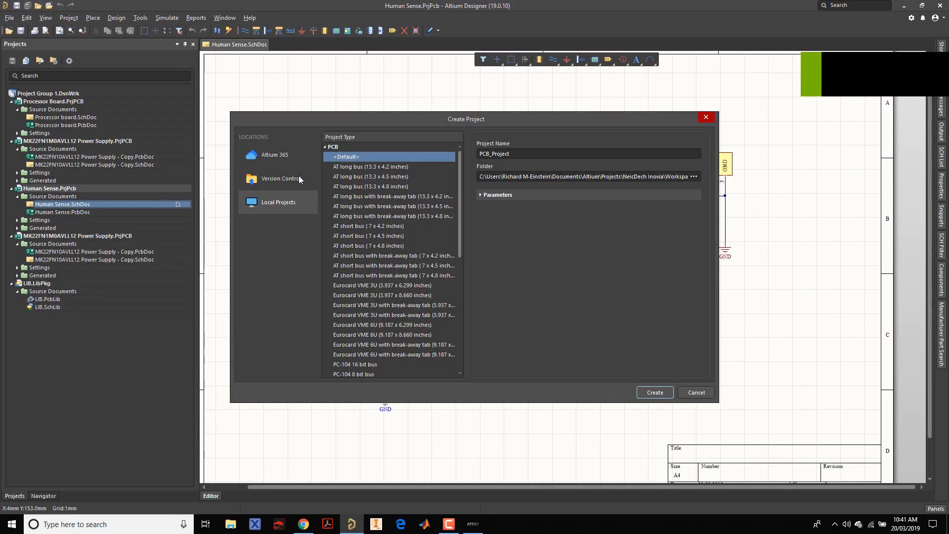
scroll(375, 230, down, 5)
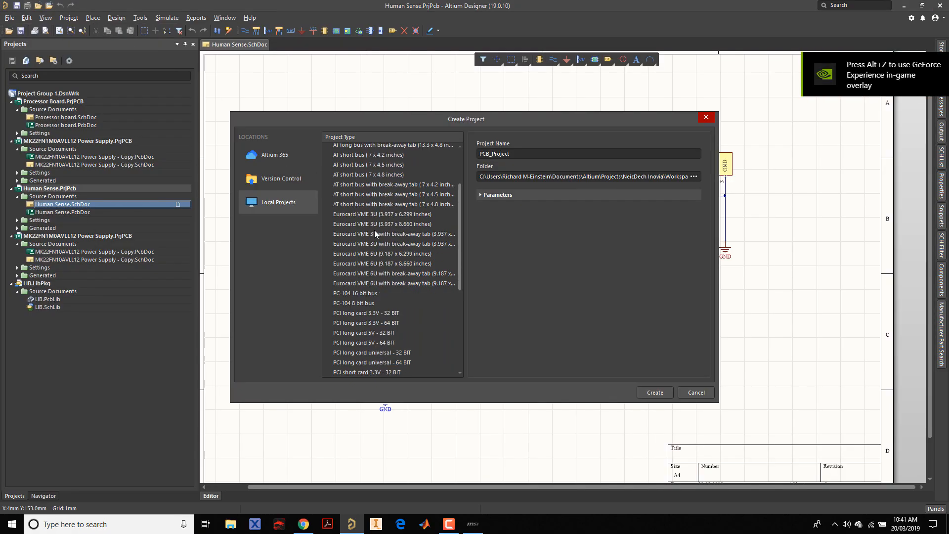
scroll(376, 213, up, 5)
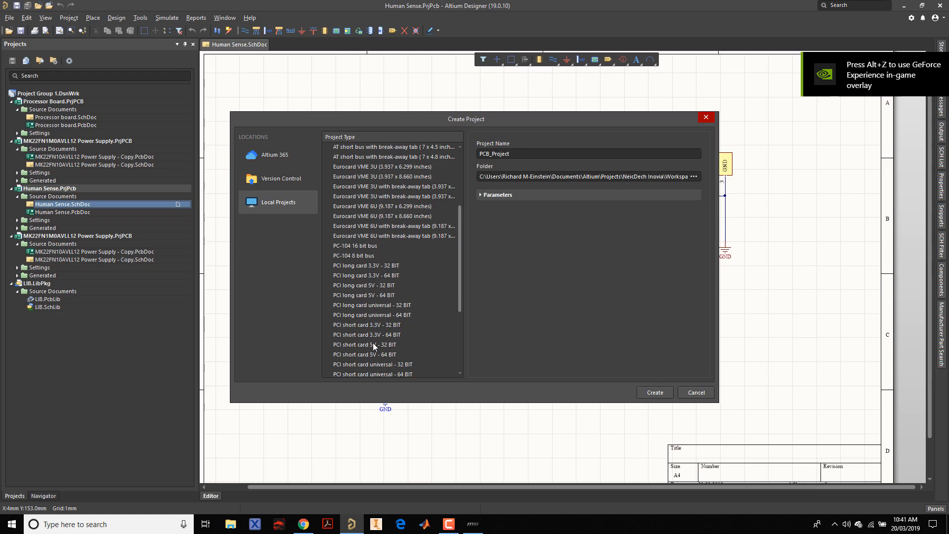
scroll(373, 343, down, 2)
scroll(393, 260, up, 6)
scroll(376, 168, up, 1)
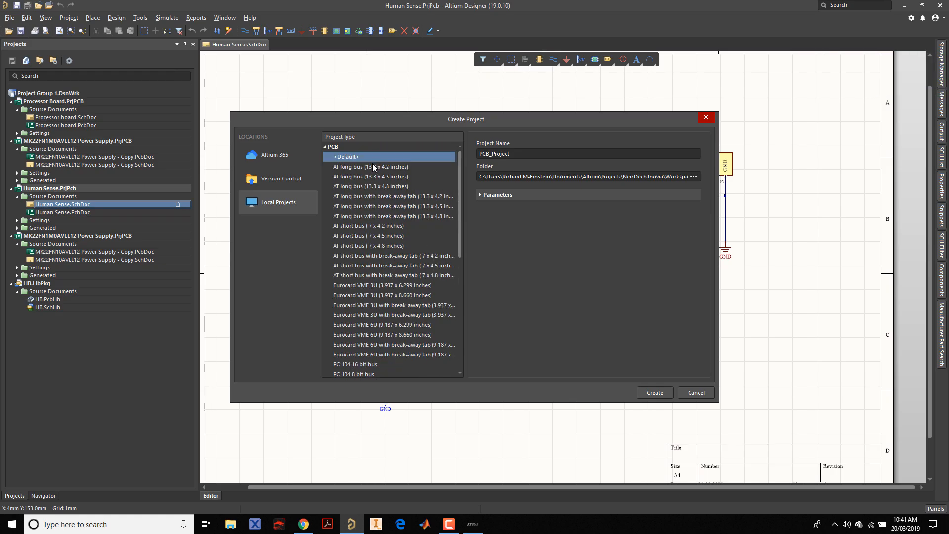
Step: Name the new project "My First PCB Design" and expand its parameters list
double_click(528, 157)
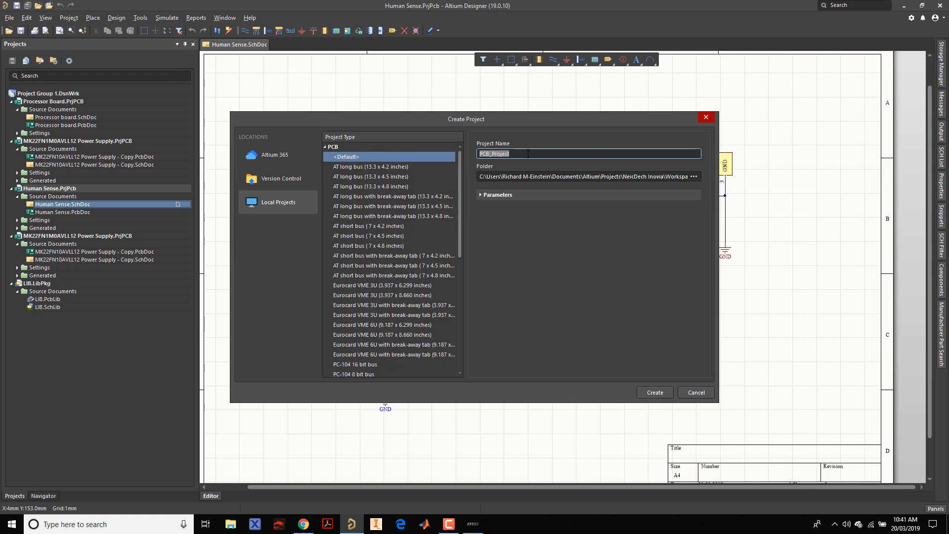
key(BackSpace)
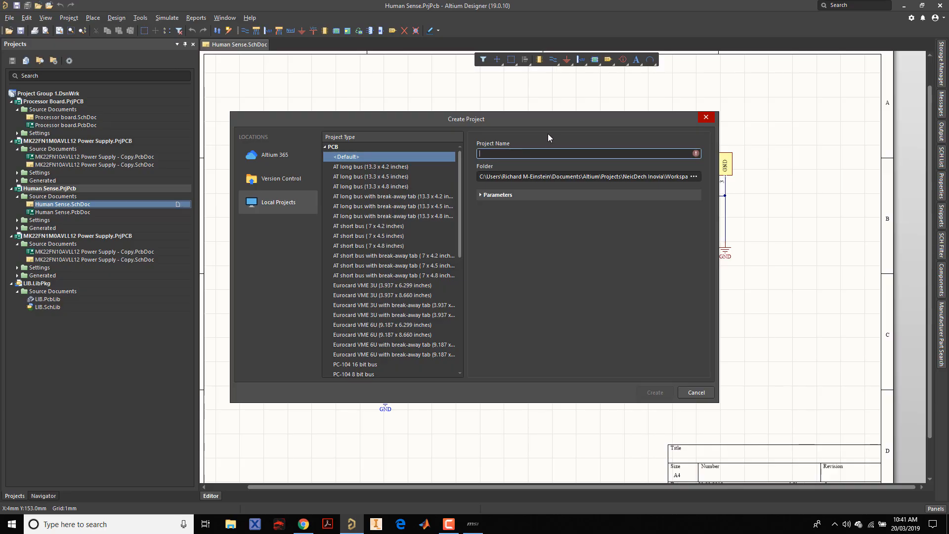
text(My First PCB Design)
click(481, 195)
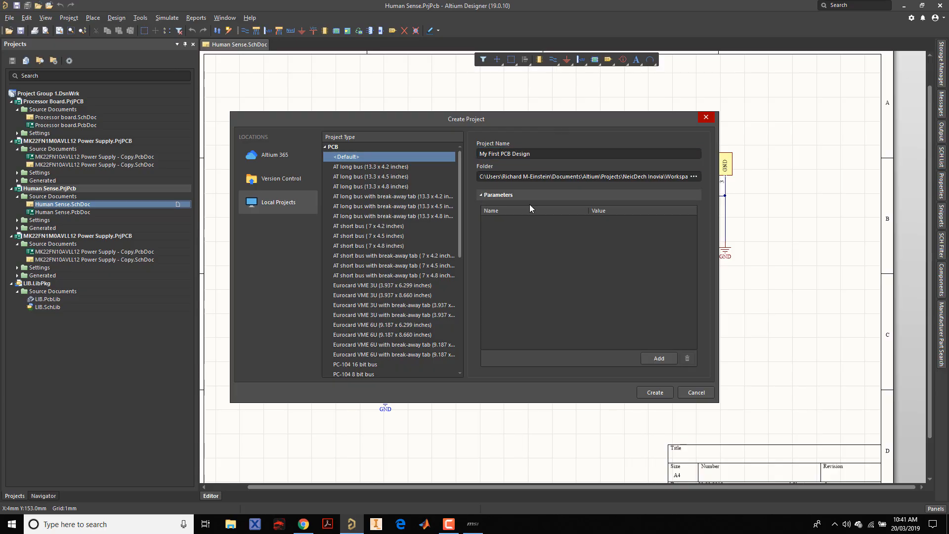
Step: Create the My First PCB Design project and show its folder in File Explorer
click(655, 393)
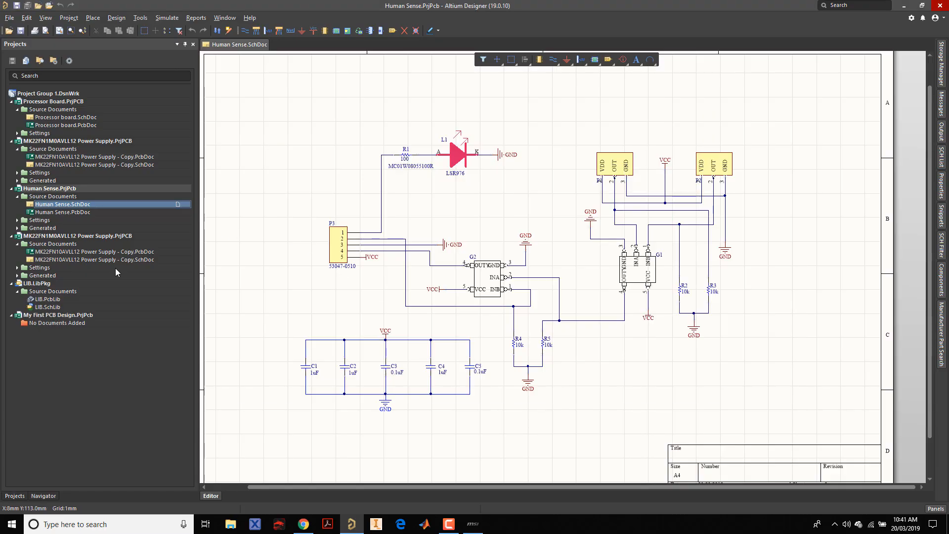
click(33, 316)
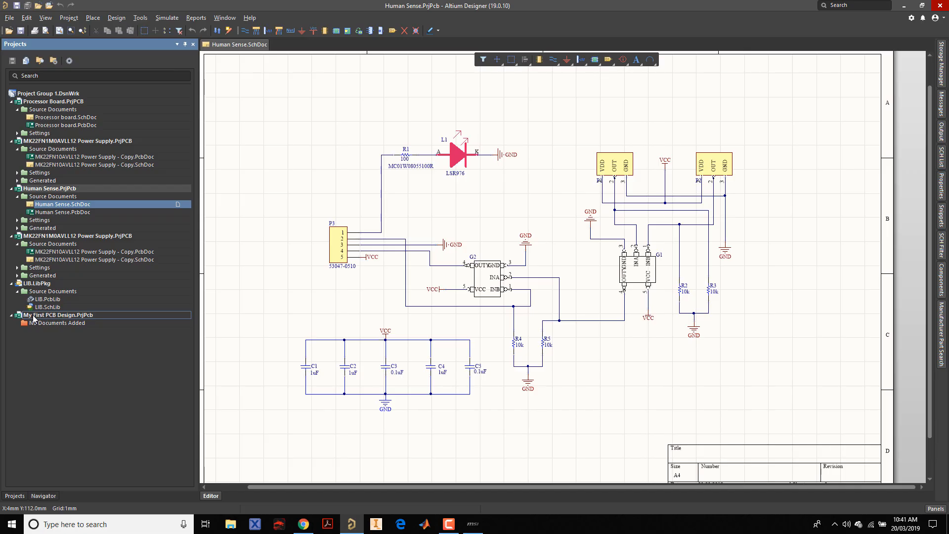
right_click(33, 317)
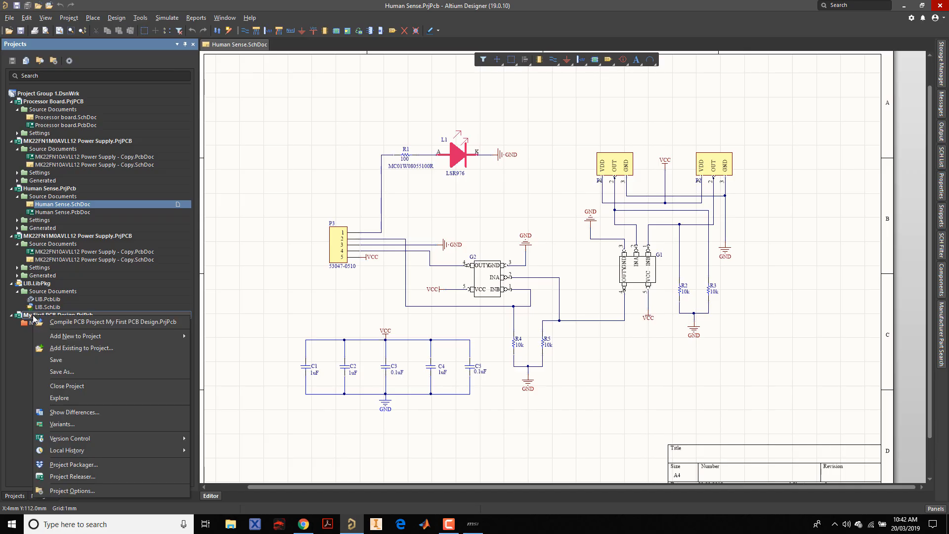
click(67, 399)
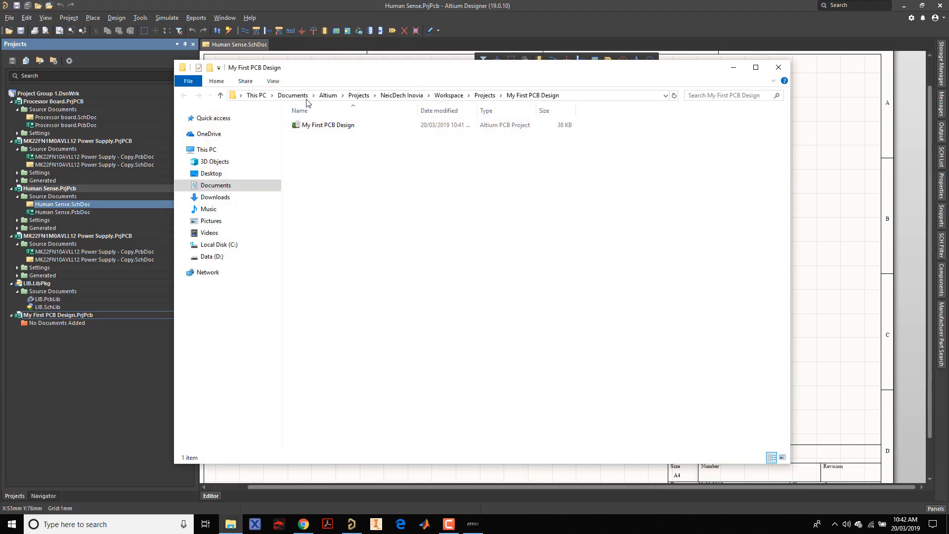
Step: Browse from Documents through Altium, Projects and NeicDech Inovia to the Workspace folder to trace where projects are stored
click(261, 187)
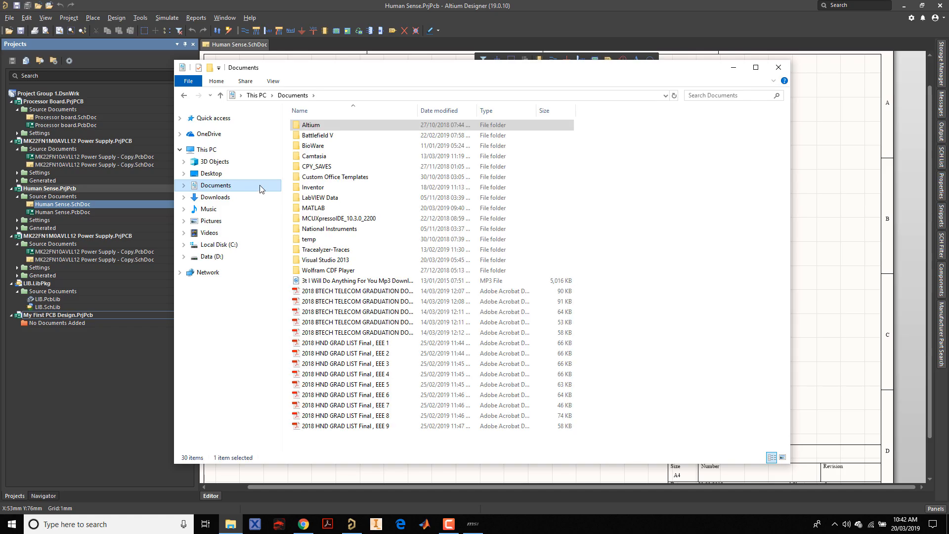
double_click(311, 125)
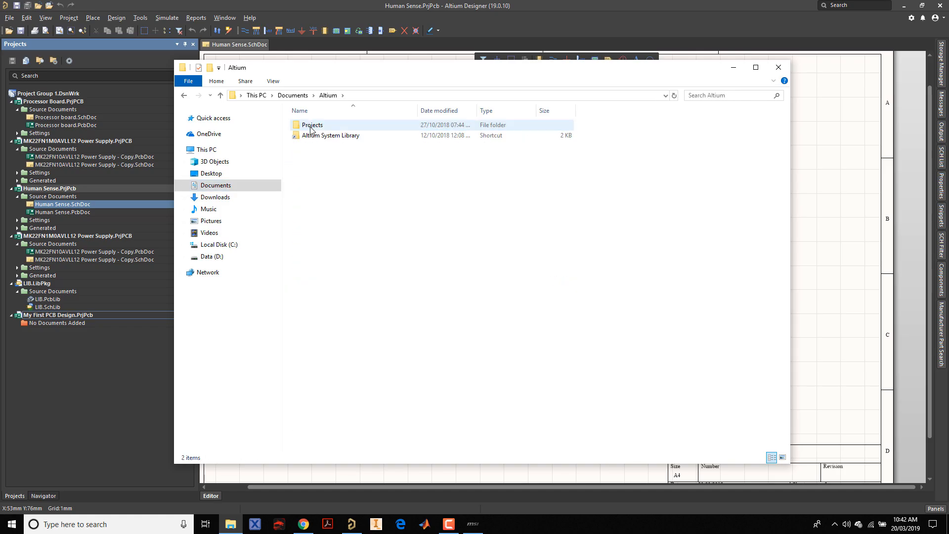
double_click(312, 126)
double_click(311, 126)
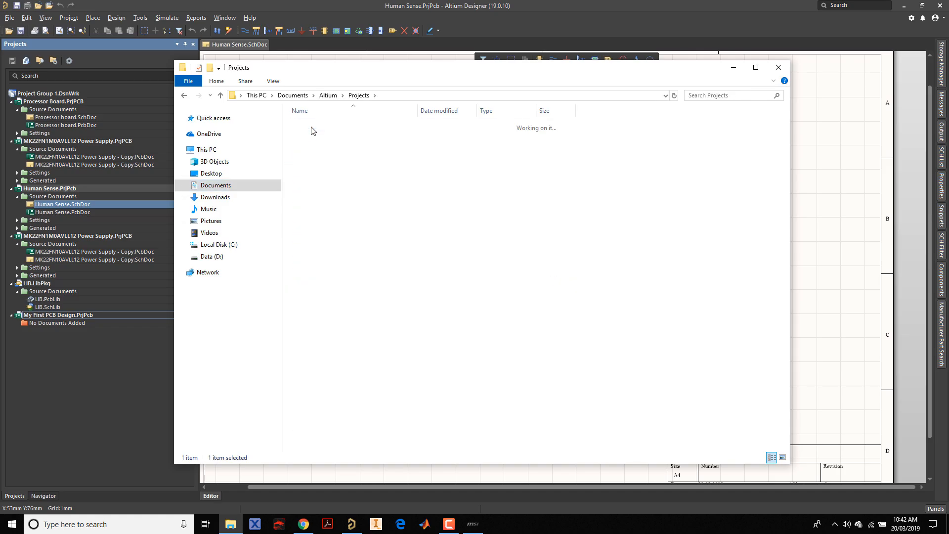
double_click(312, 136)
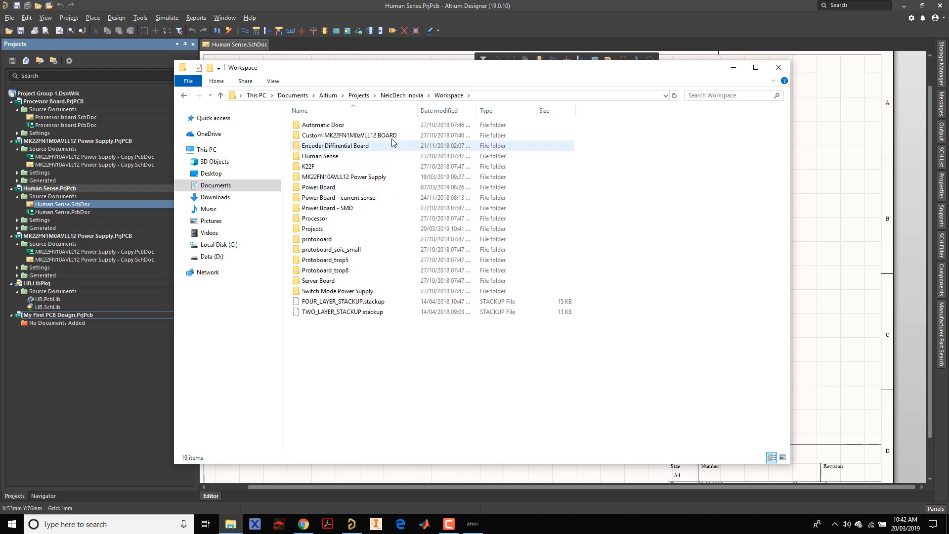
Step: Reopen the new project's folder from Altium Designer, retrace its path through Workspace and Projects, and close the folder window
right_click(60, 316)
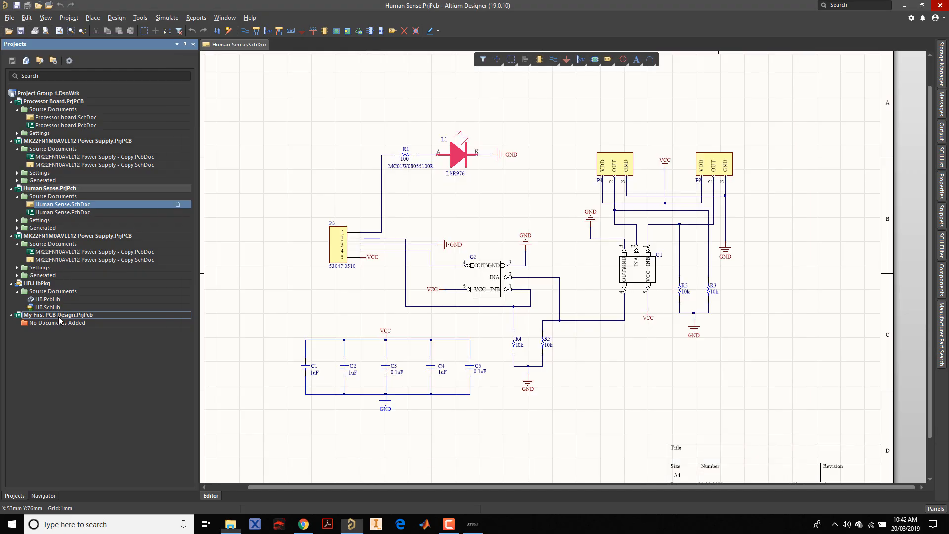
click(87, 400)
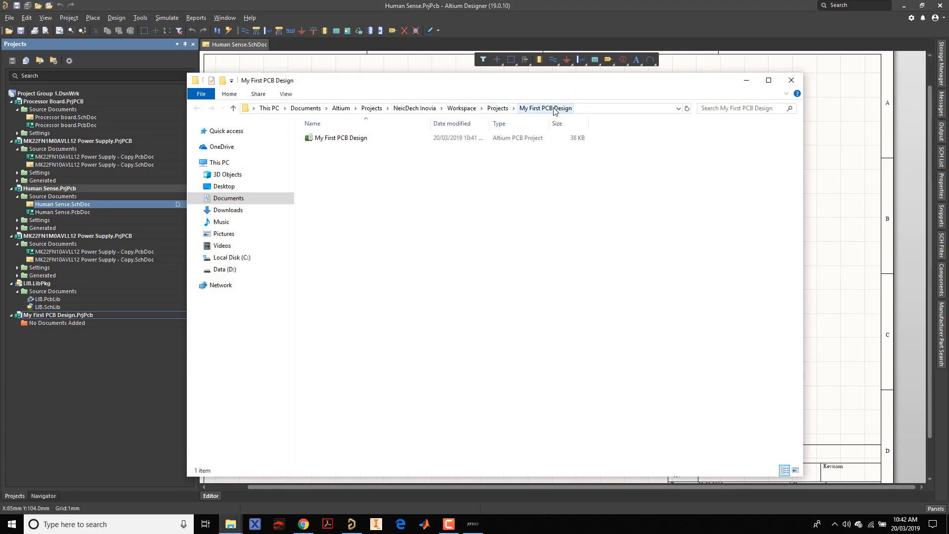
click(497, 108)
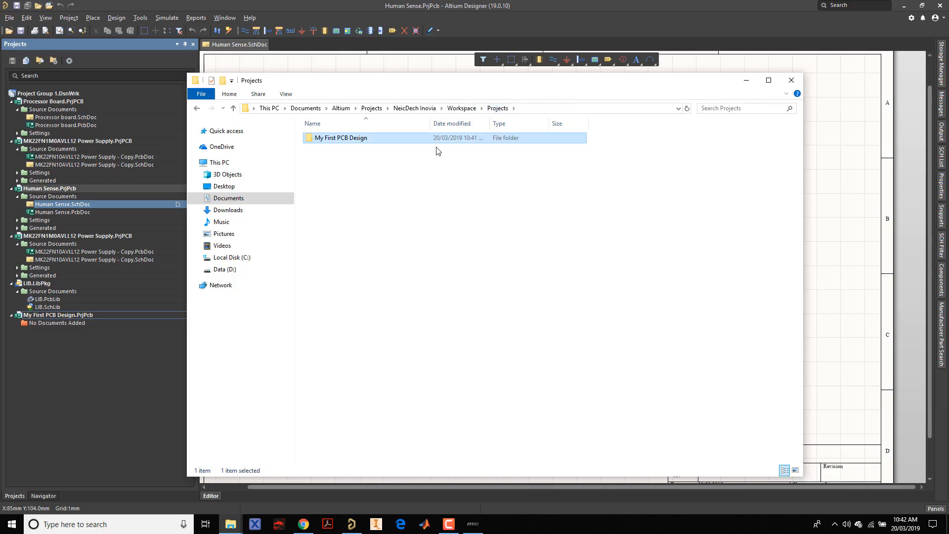
click(460, 108)
double_click(327, 242)
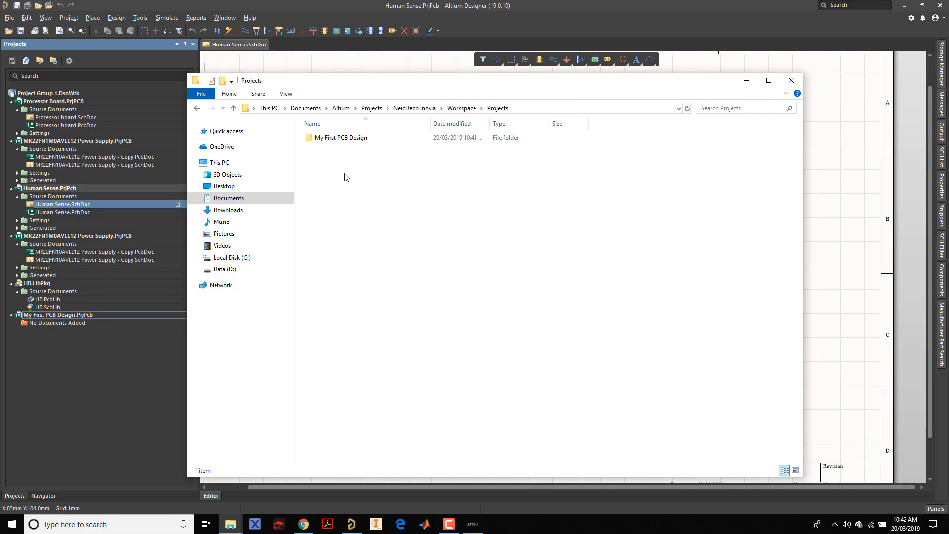
double_click(348, 139)
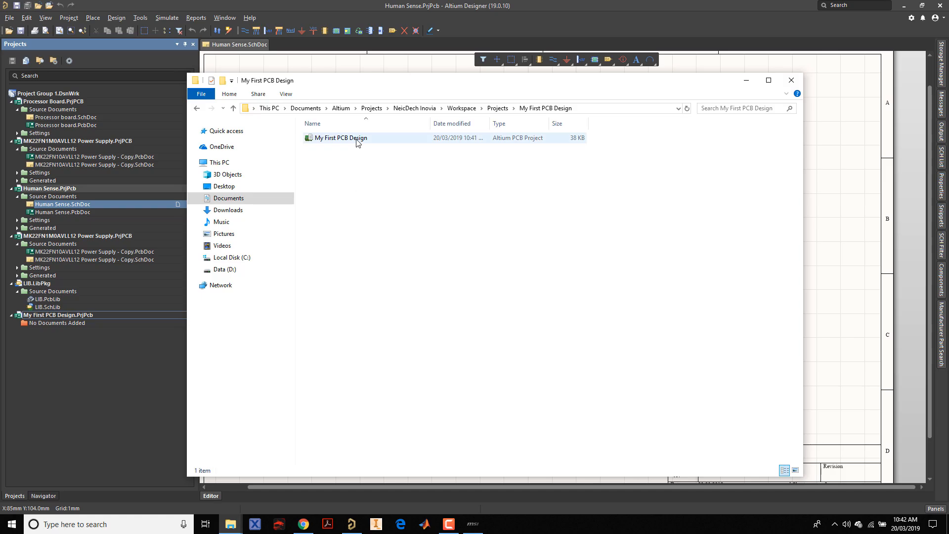
click(791, 80)
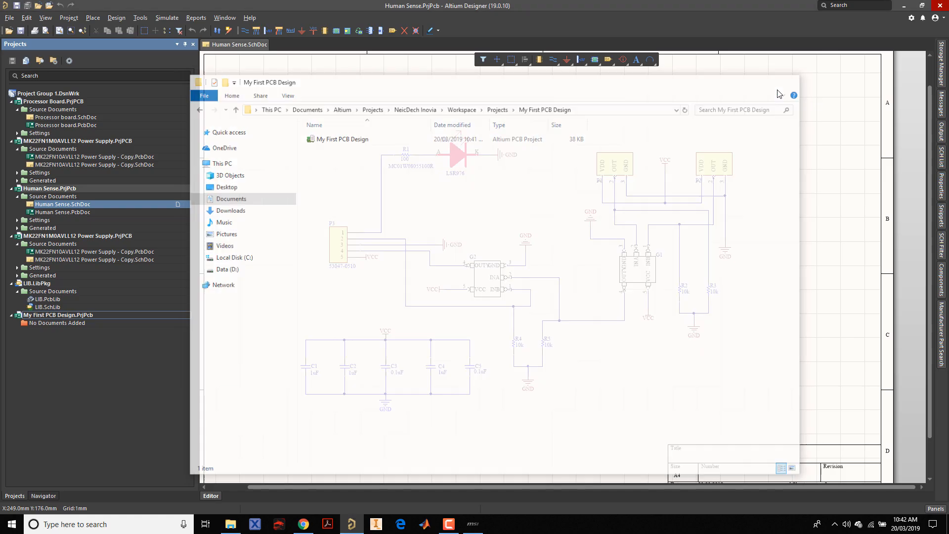
Step: Show the My First PCB Design project's folder once more and close the folder window
right_click(78, 316)
click(105, 401)
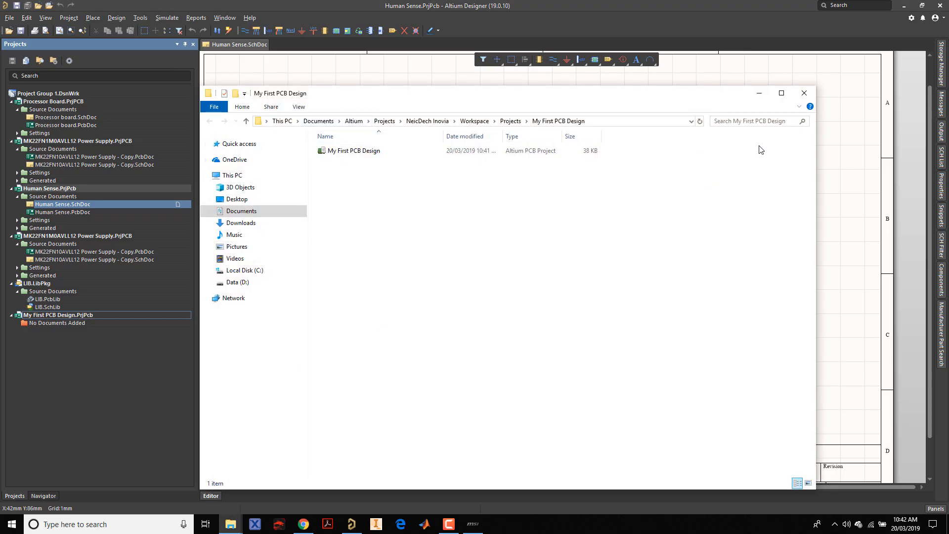
click(804, 94)
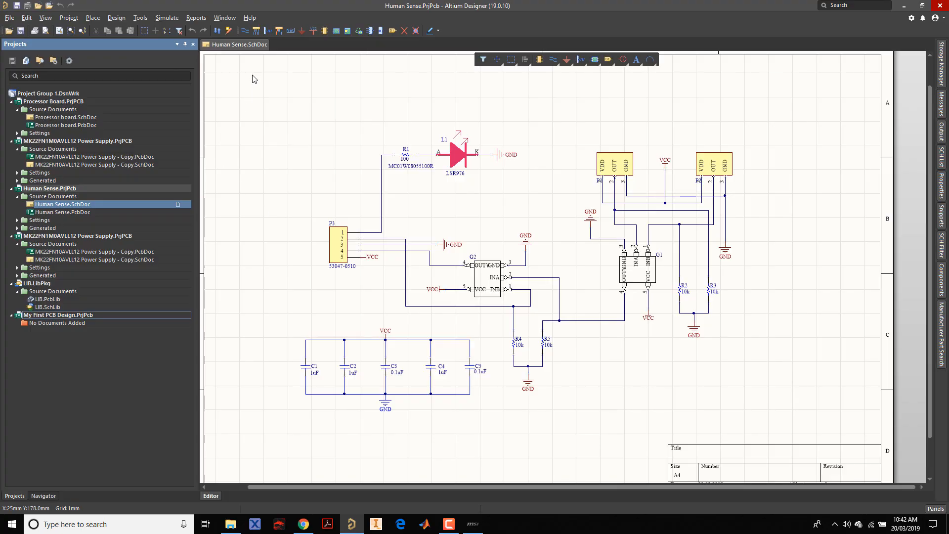
Step: Close the Human Sense.SchDoc schematic document
right_click(245, 48)
click(232, 59)
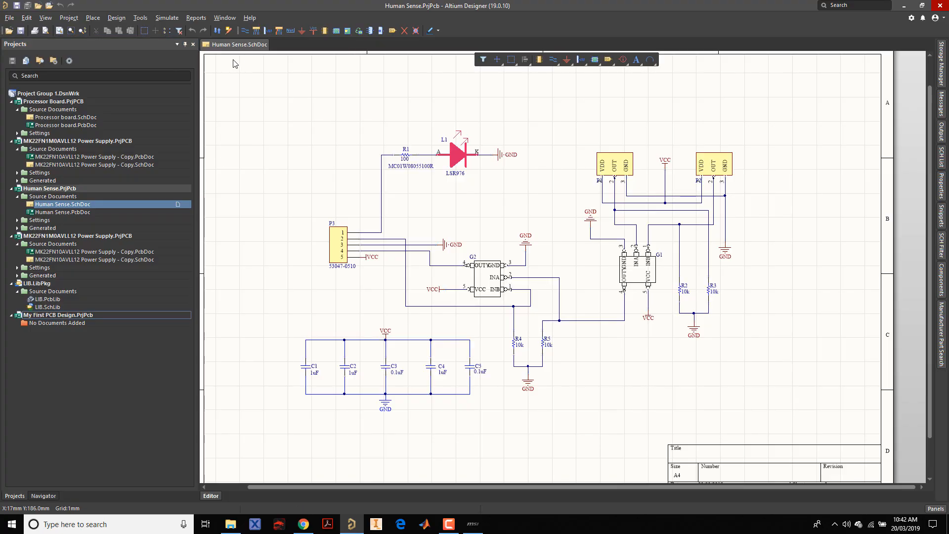
click(71, 370)
right_click(234, 49)
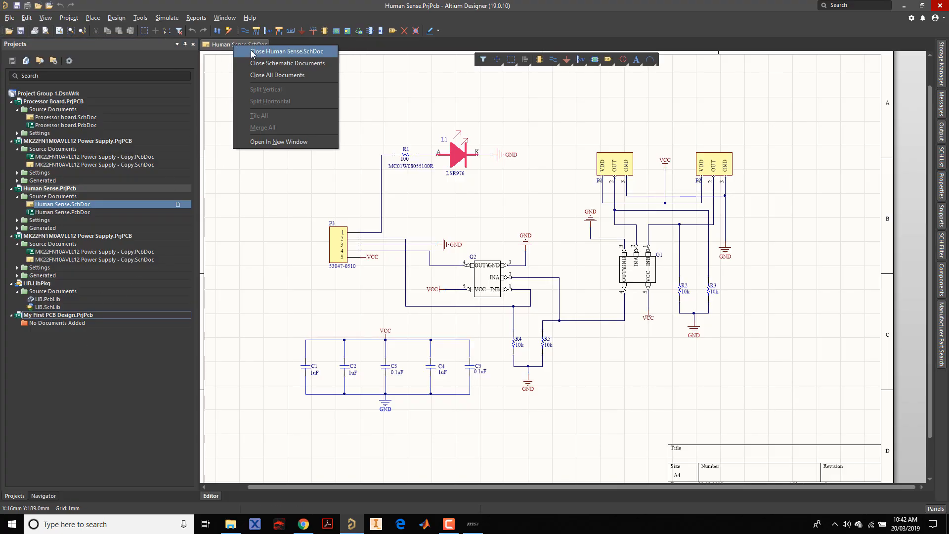
click(254, 56)
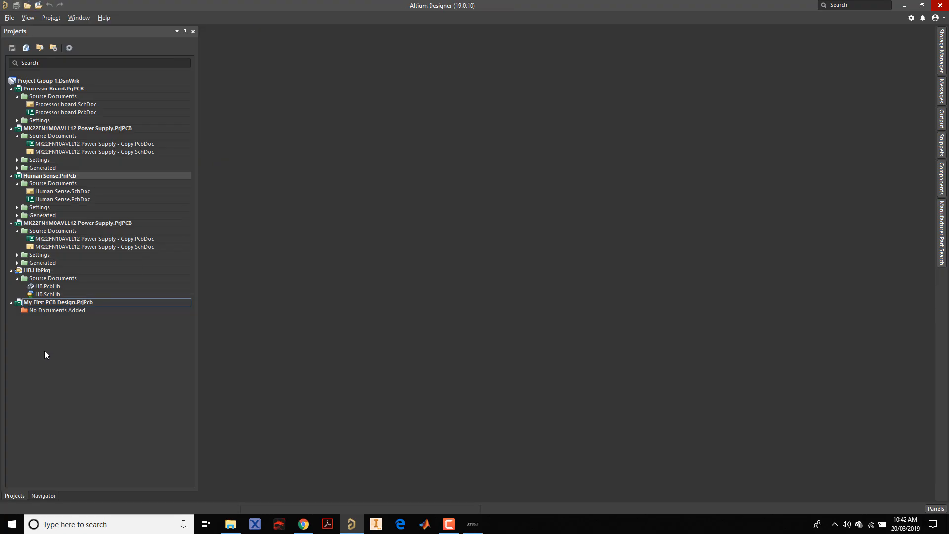
Step: Add a new schematic document to the My First PCB Design project
right_click(55, 303)
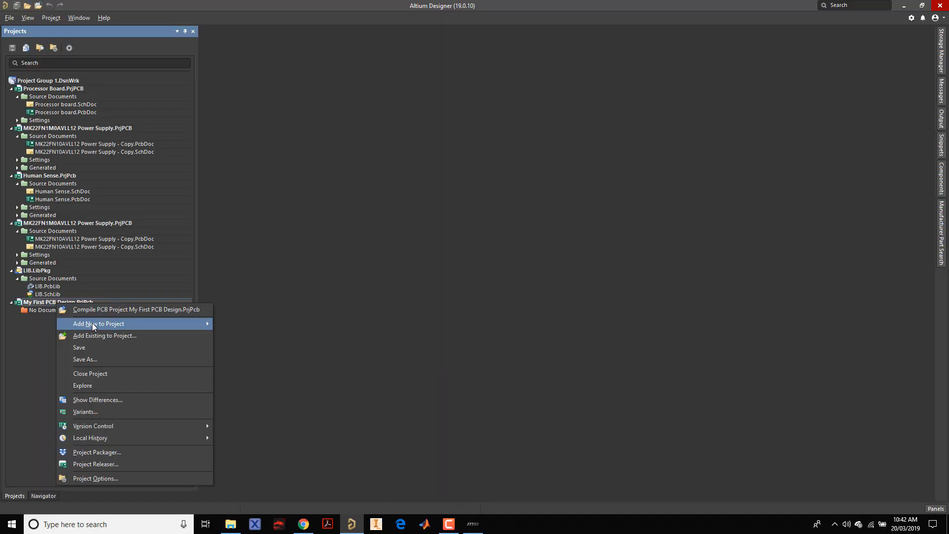
mouse_move(92, 324)
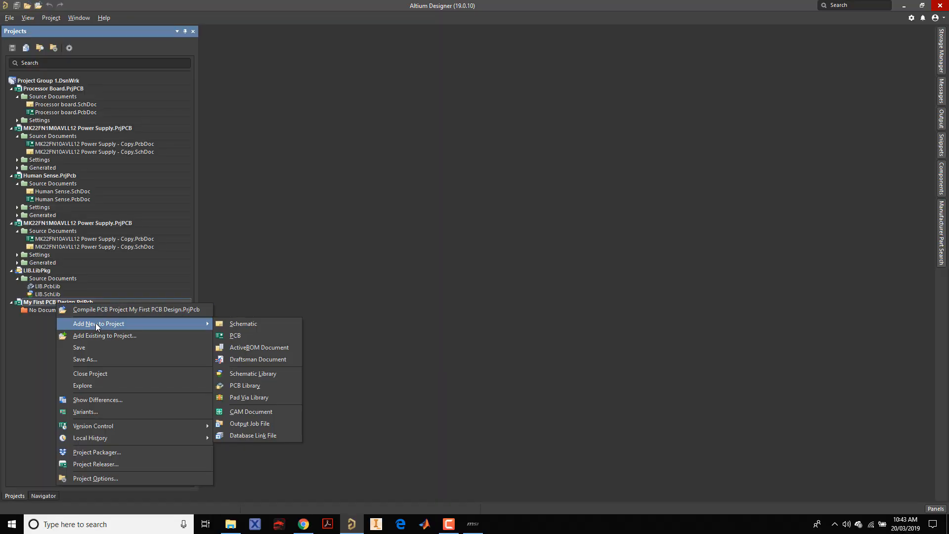
click(240, 325)
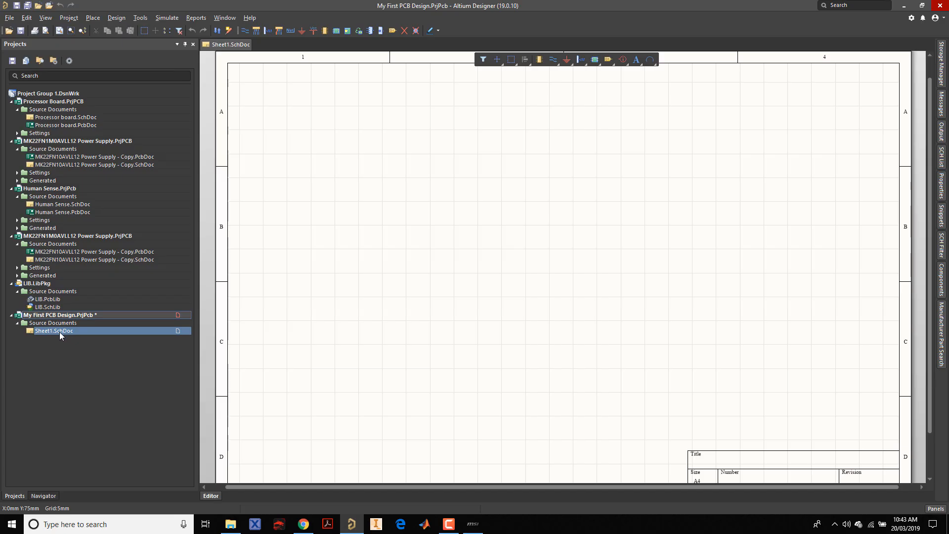
click(66, 358)
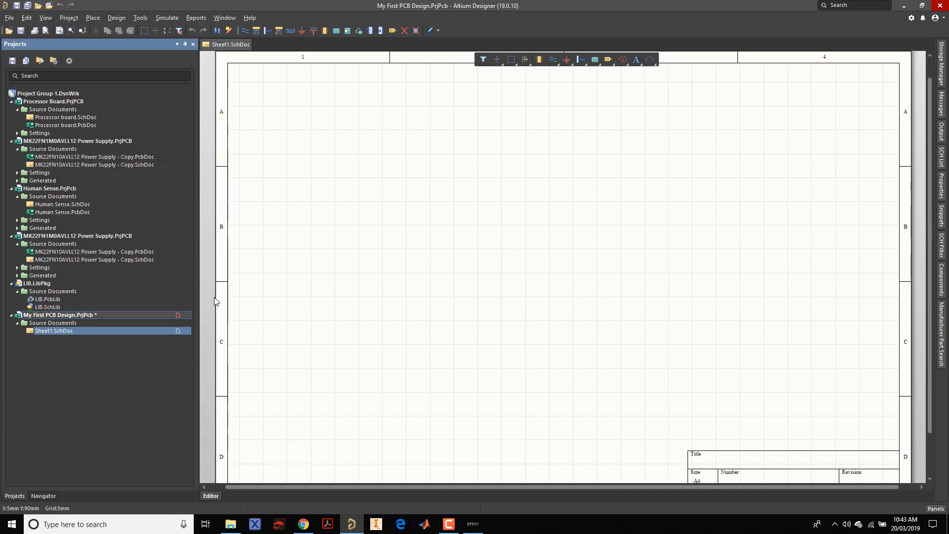
right_click(76, 317)
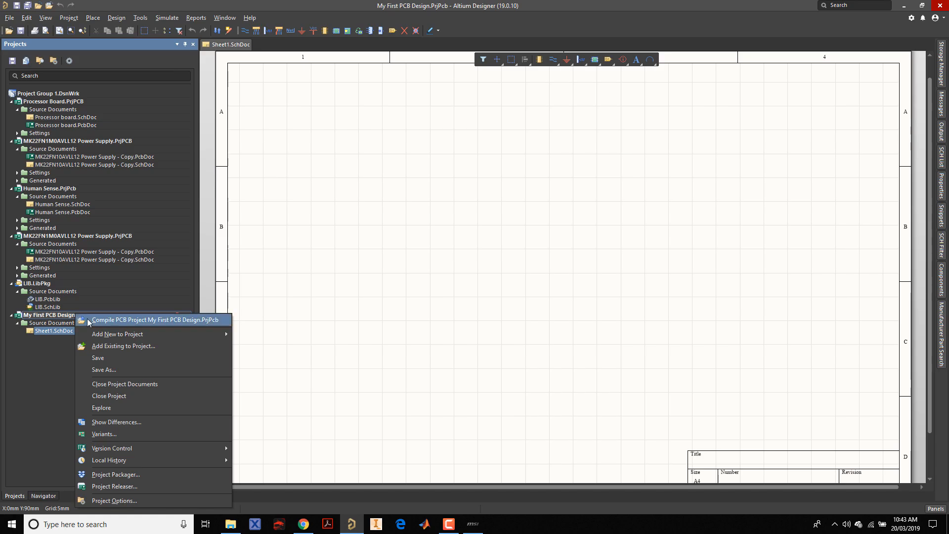
click(58, 350)
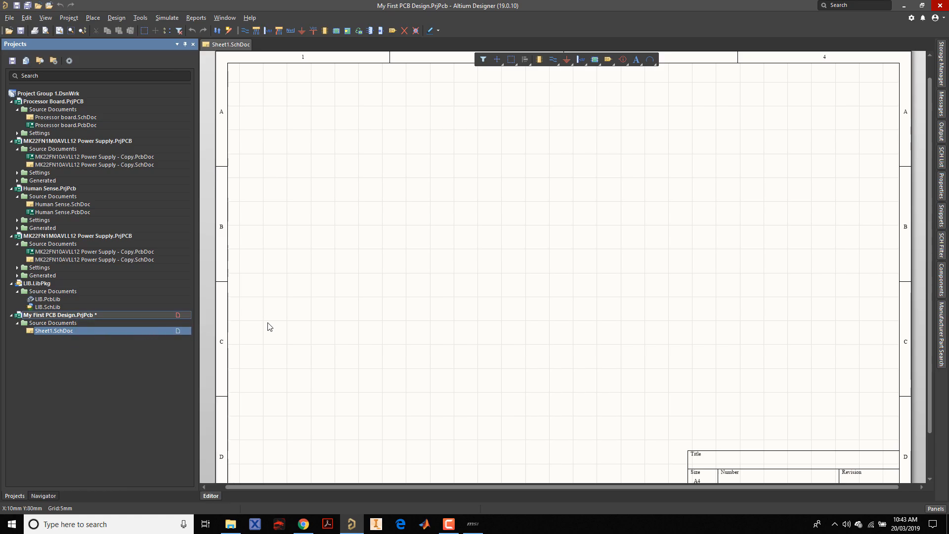
ctrl+scroll(326, 288, down, 2)
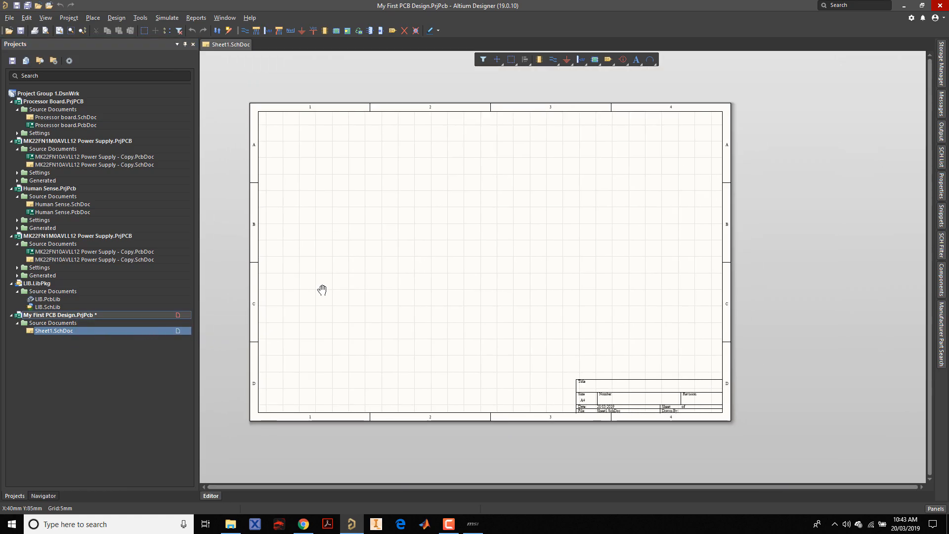
right_drag(320, 288, 341, 299)
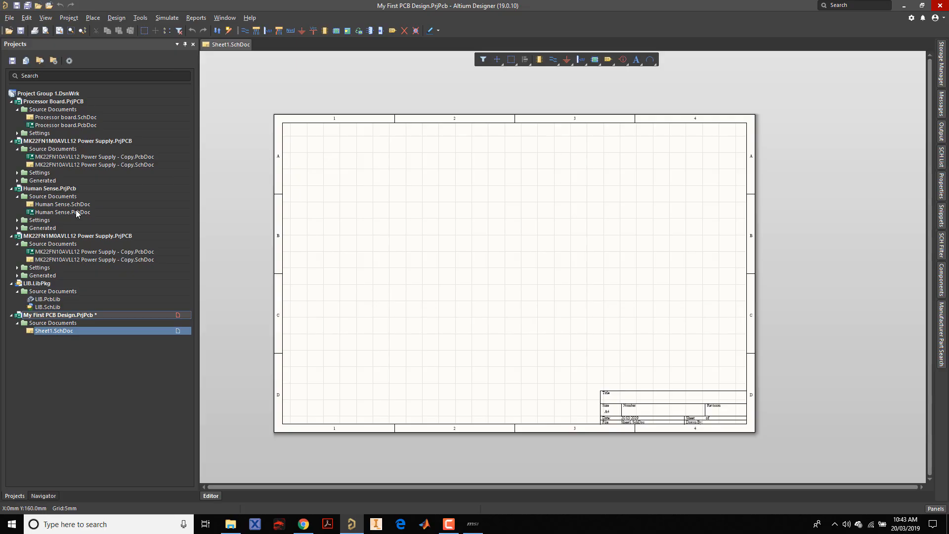
Step: Open Human Sense.PcbDoc from the Human Sense project and switch the board to the 3D view
double_click(55, 212)
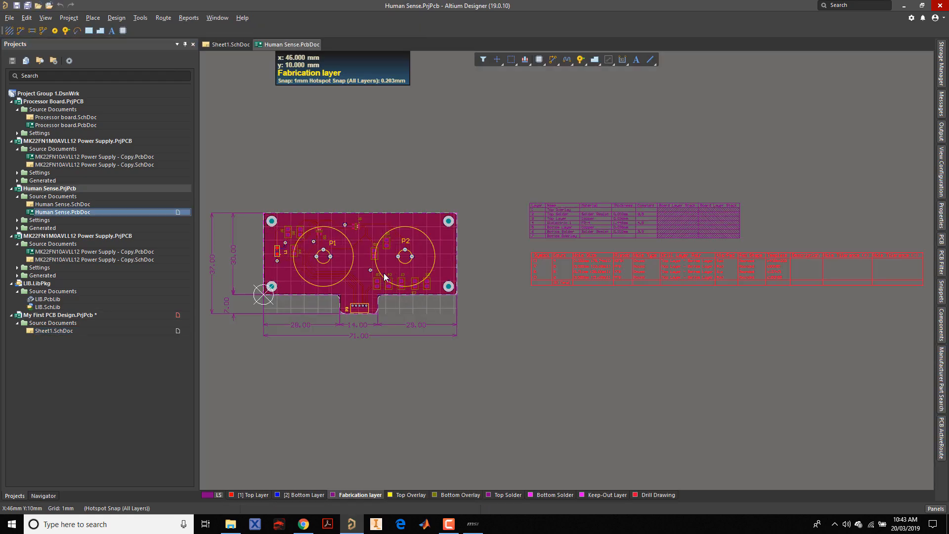
right_drag(366, 309, 460, 356)
key(3)
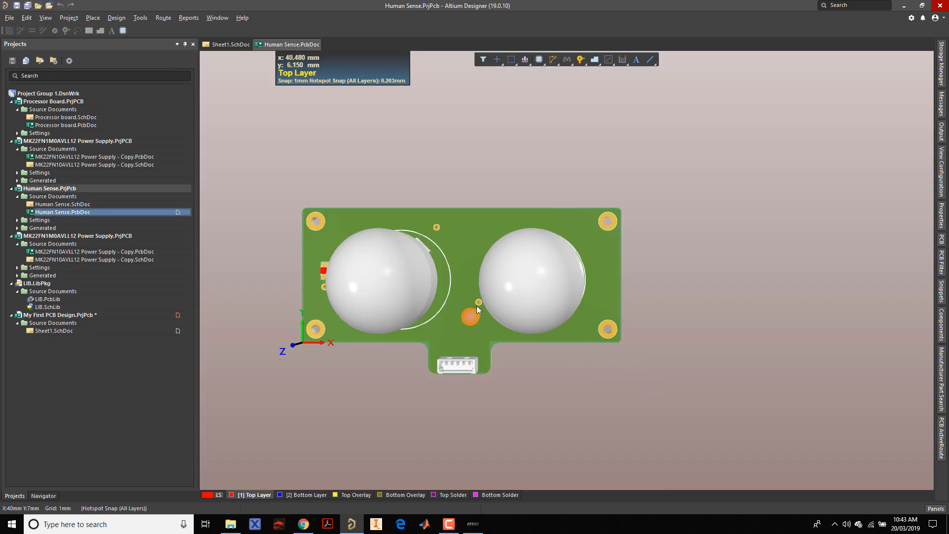
Step: Examine the 3D board's top side with the domed sensors, LED and connector P3, and its underside with the resistors, capacitors and gates
shift+right_drag(463, 310, 506, 206)
shift+right_drag(473, 272, 443, 278)
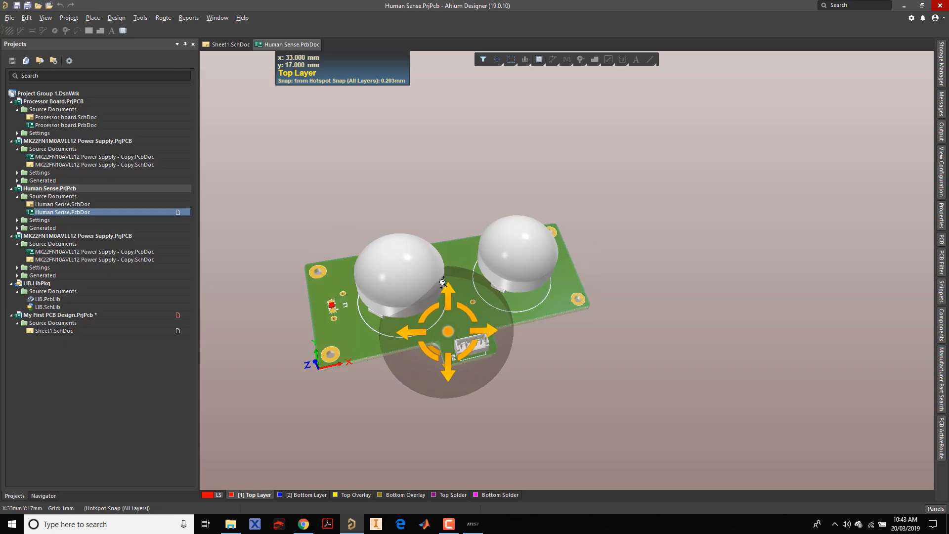
ctrl+scroll(448, 279, up, 3)
shift+right_drag(394, 311, 484, 292)
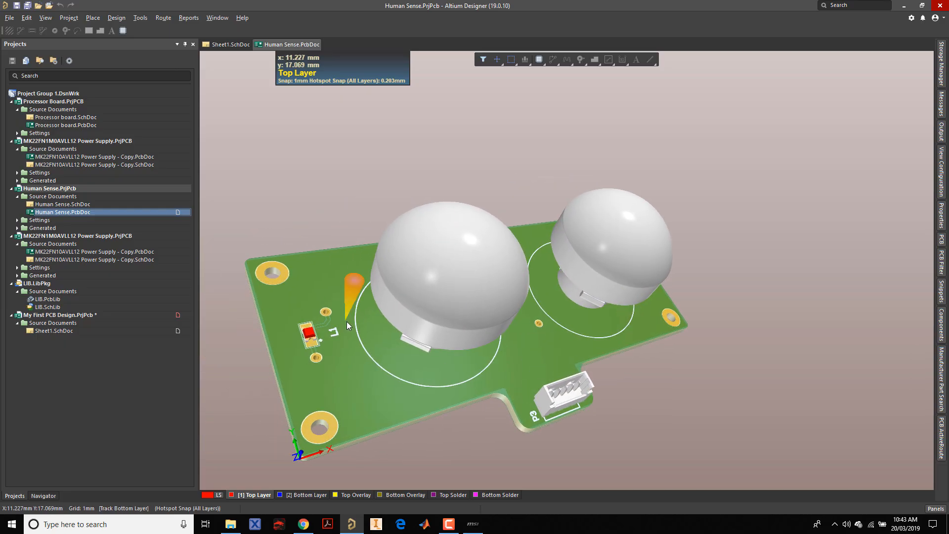
key(shift)
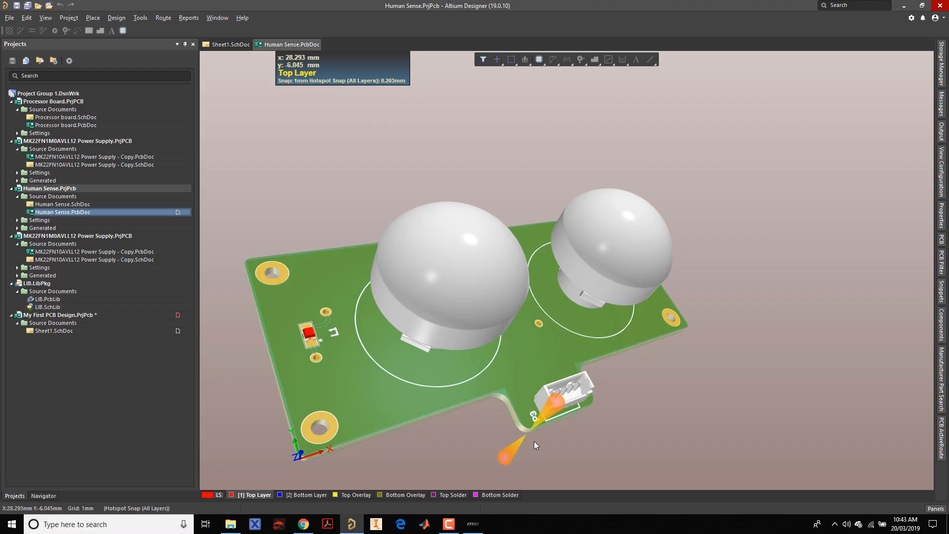
shift+right_drag(448, 294, 507, 250)
ctrl+scroll(547, 255, up, 5)
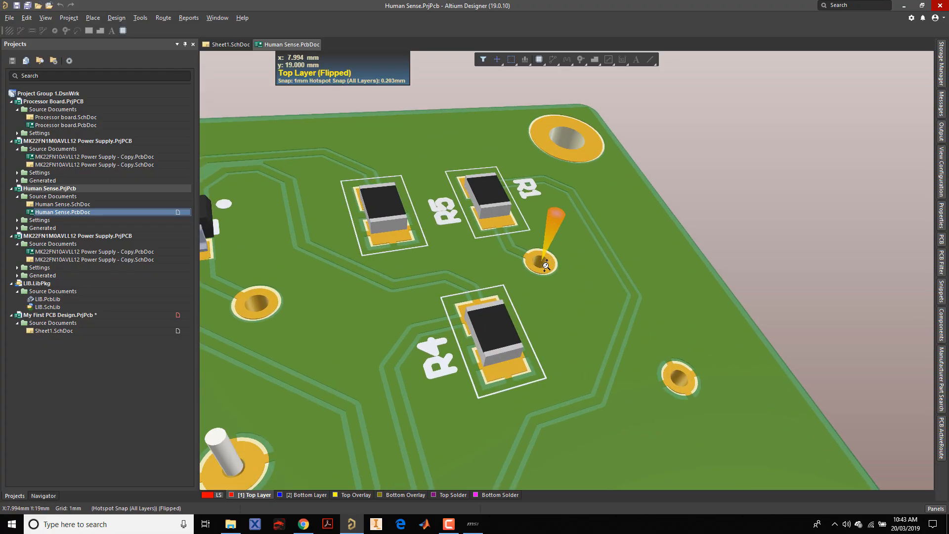
ctrl+scroll(490, 332, down, 5)
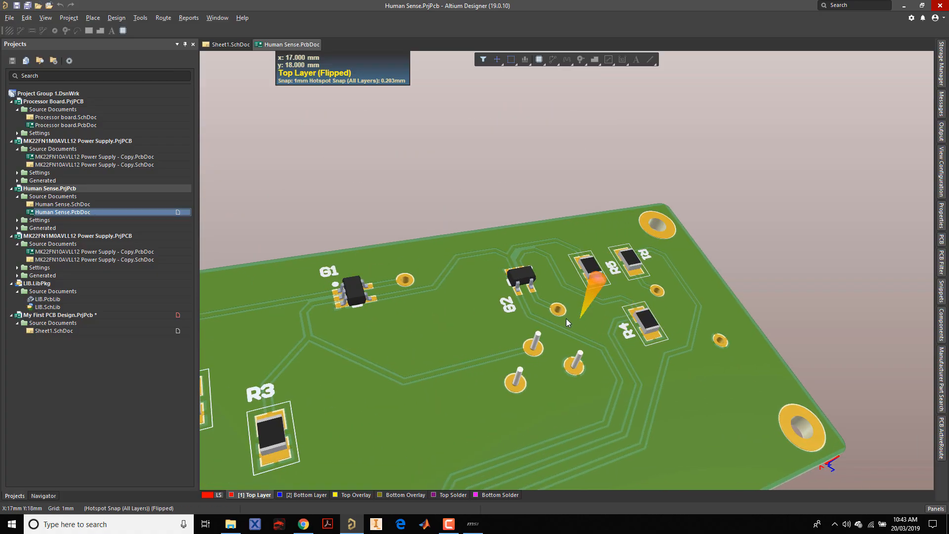
ctrl+scroll(513, 274, down, 5)
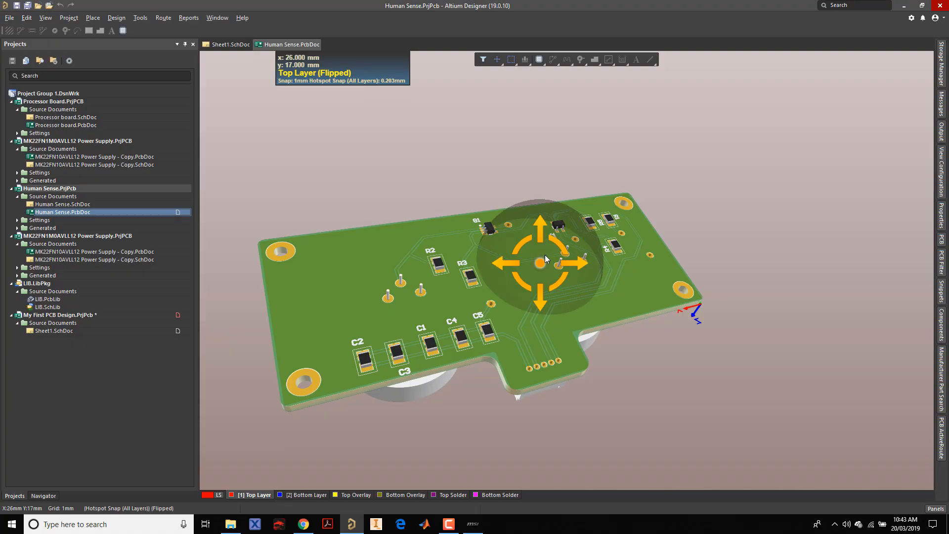
Step: Turn the 3D board back to its top side, close Human Sense.PcbDoc and return to Sheet1.SchDoc
shift+right_drag(542, 262, 551, 248)
click(292, 285)
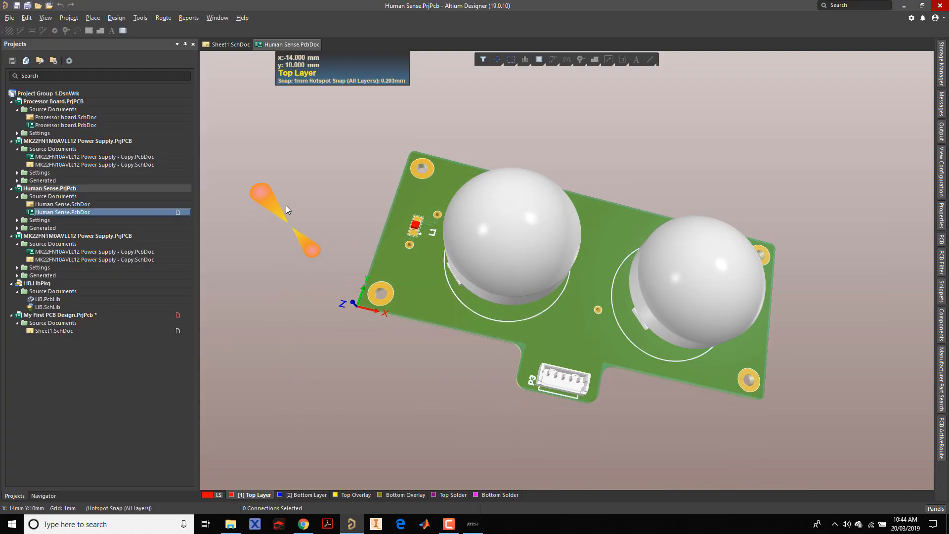
click(235, 46)
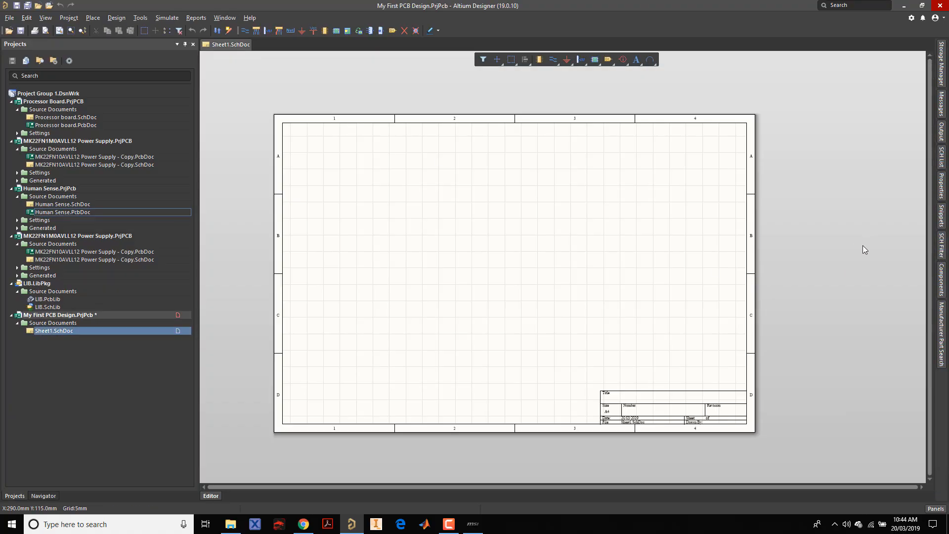
Step: Examine the Components, SCH List, Output and Manufacturer Part Search panels available for the schematic
click(942, 282)
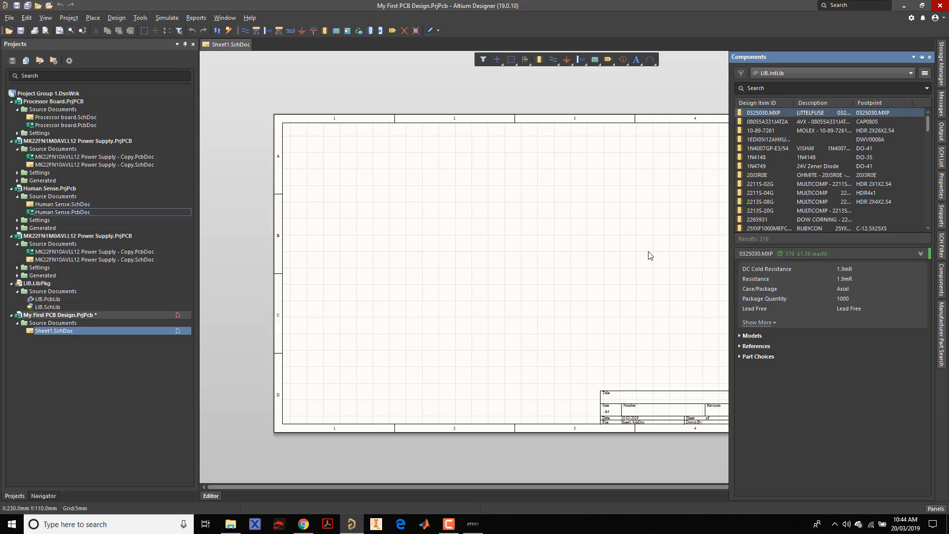
click(643, 87)
click(941, 280)
click(755, 88)
click(642, 90)
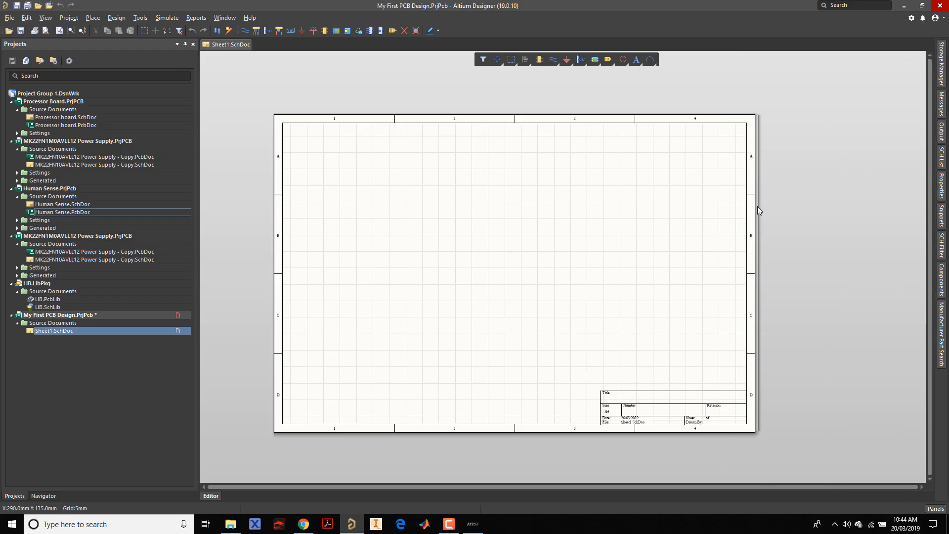
mouse_move(943, 291)
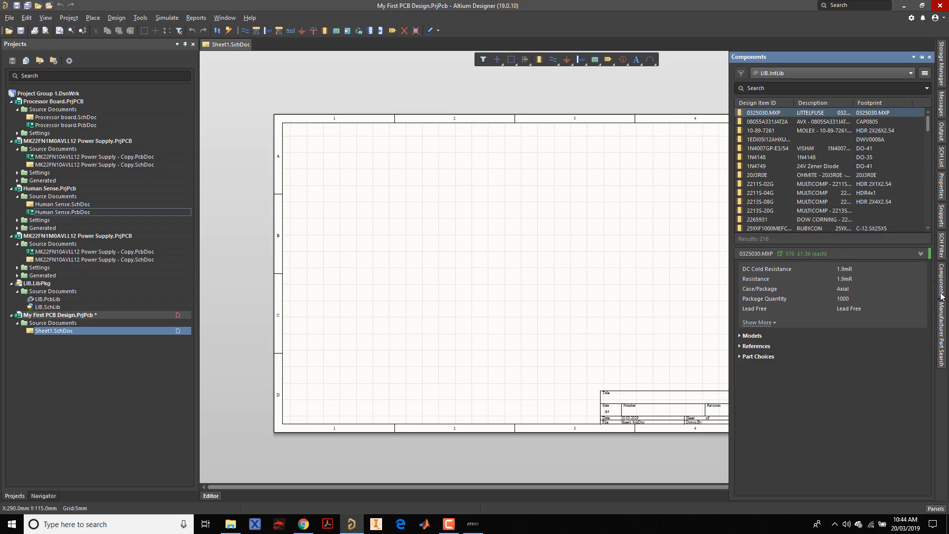
mouse_move(946, 187)
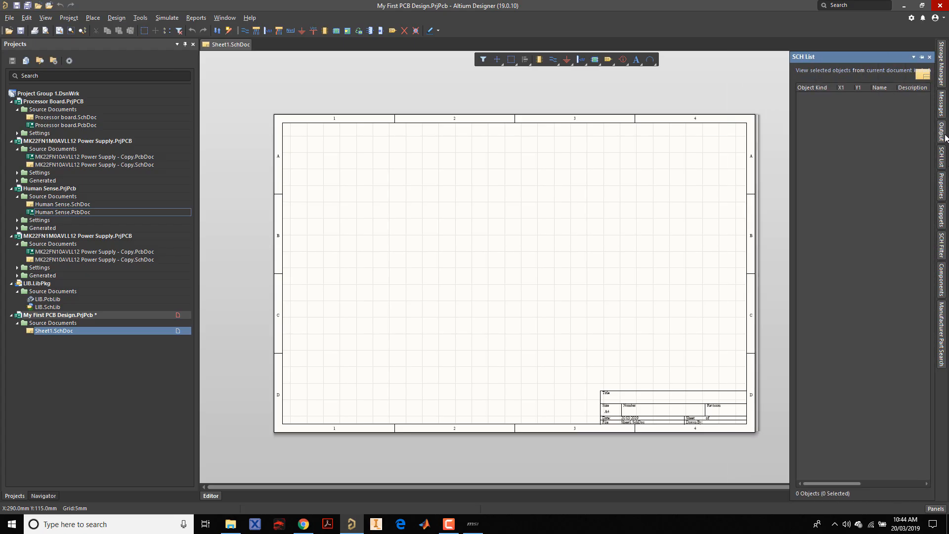
mouse_move(944, 133)
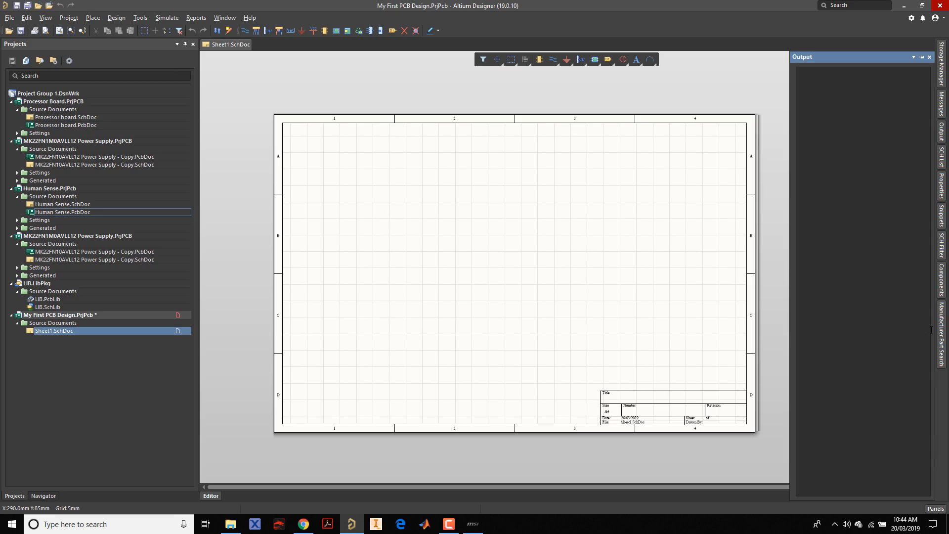
mouse_move(942, 327)
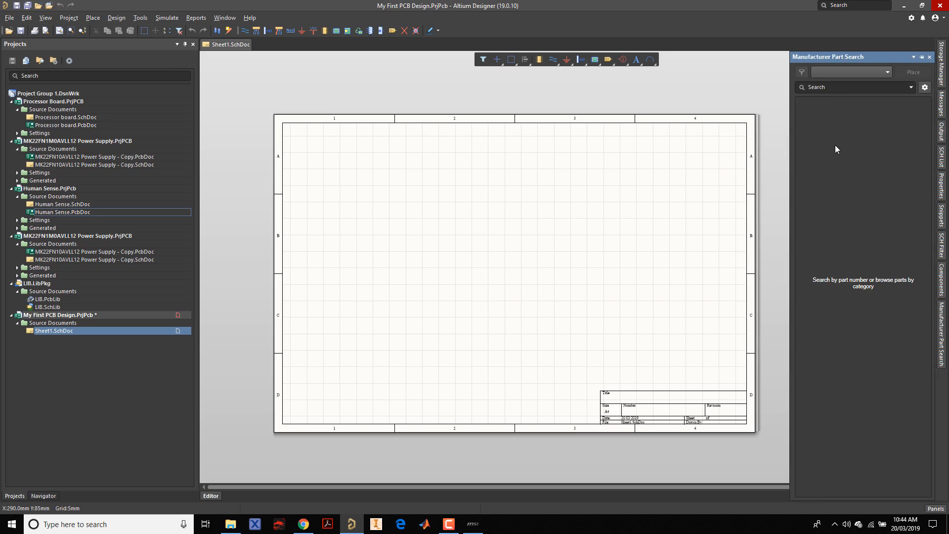
Step: Close the Manufacturer Part Search, Components, Storage Manager, SCH List and Properties panels
click(929, 57)
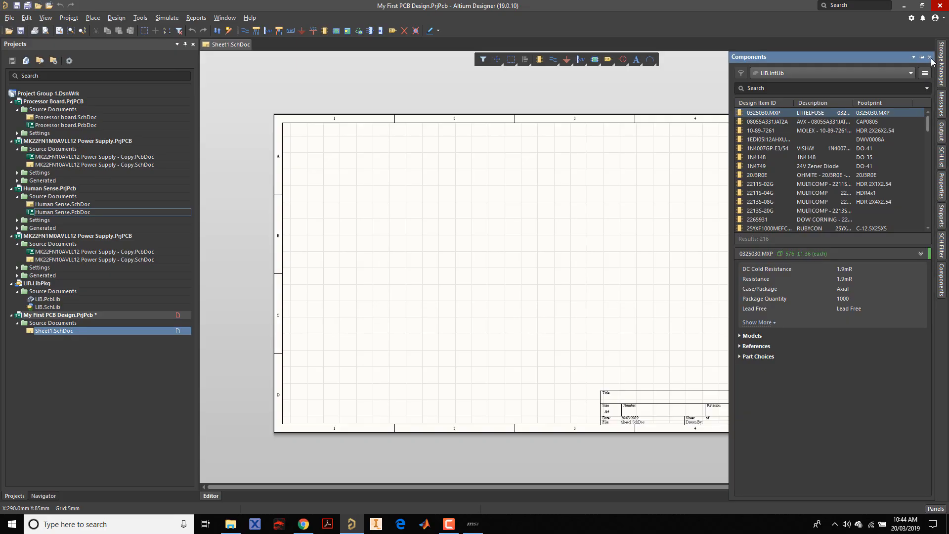
click(930, 56)
mouse_move(941, 75)
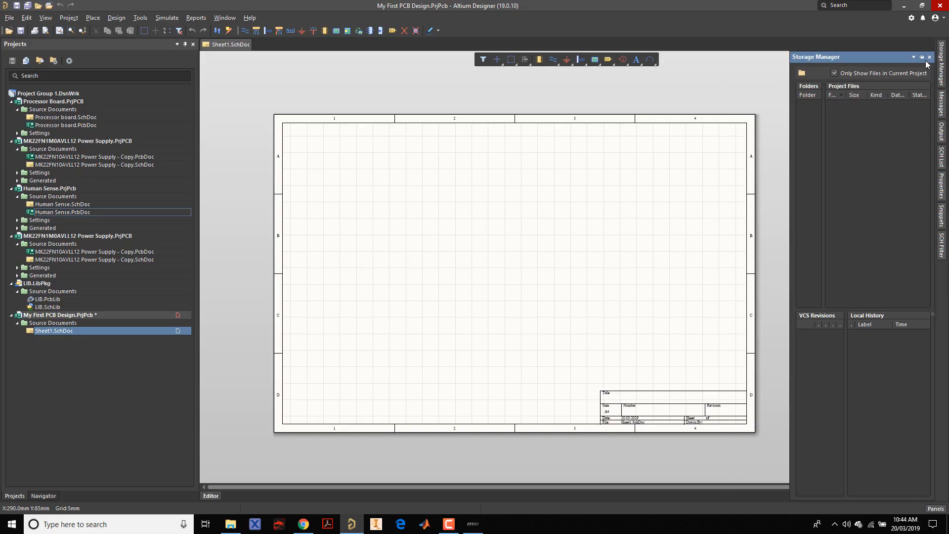
click(931, 56)
mouse_move(942, 96)
click(931, 56)
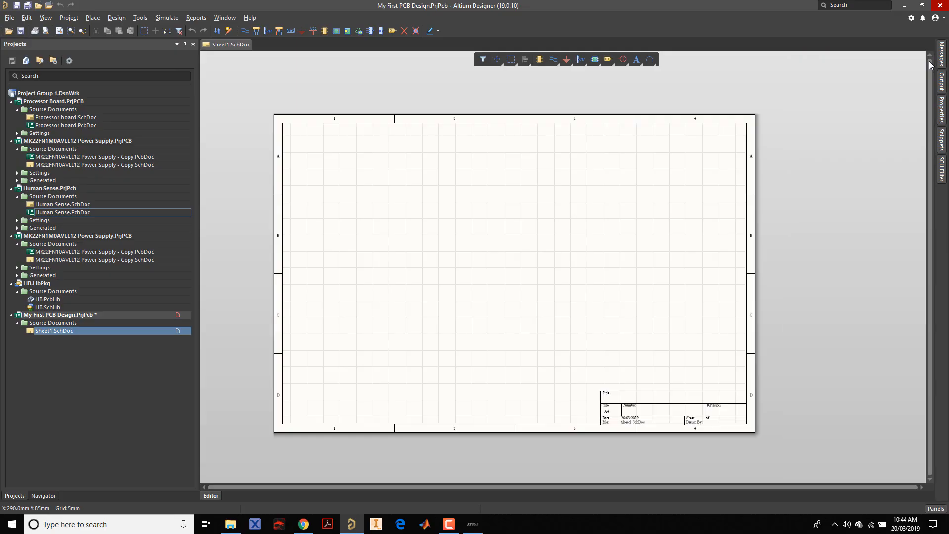
click(931, 56)
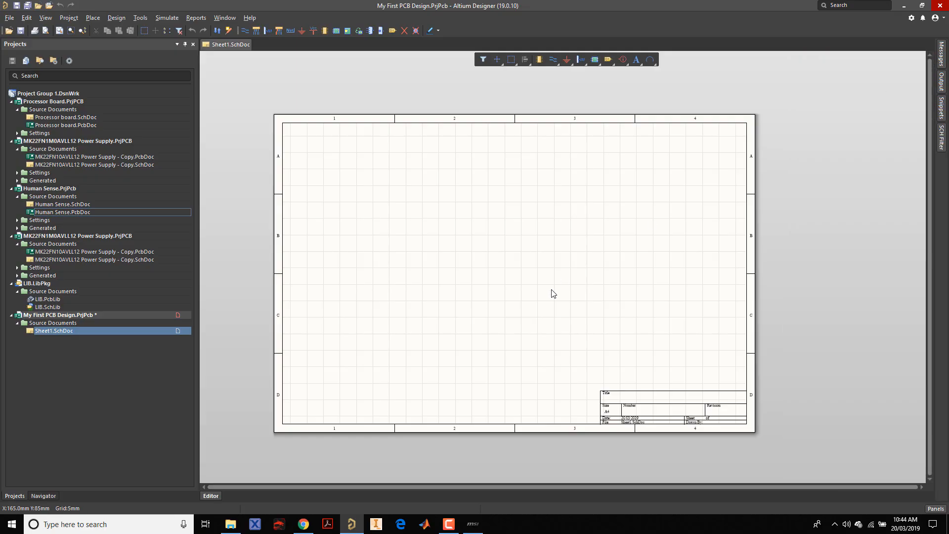
Step: Close the Projects and Navigator panels, leaving the blank schematic sheet in the workspace
drag(52, 46, 2, 74)
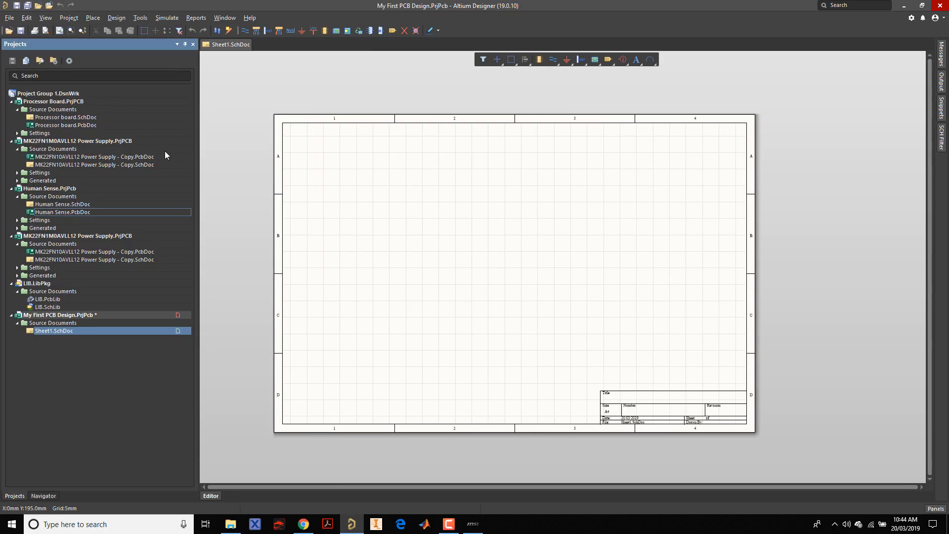
click(44, 495)
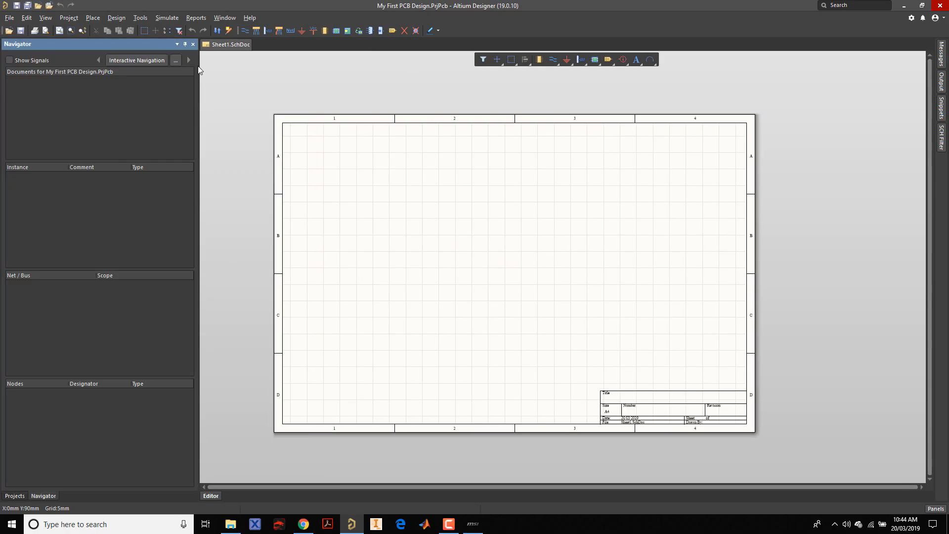
click(193, 44)
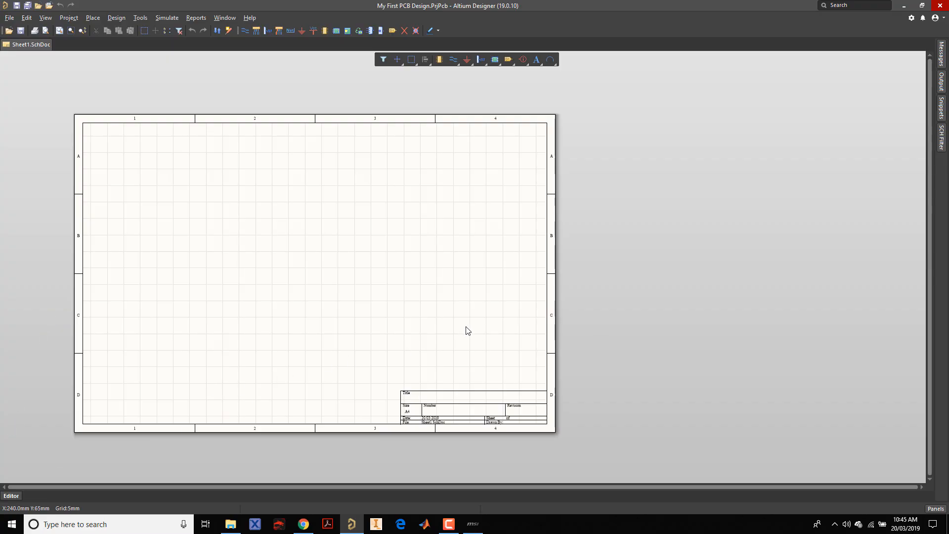
right_drag(479, 328, 589, 322)
middle_drag(567, 324, 566, 324)
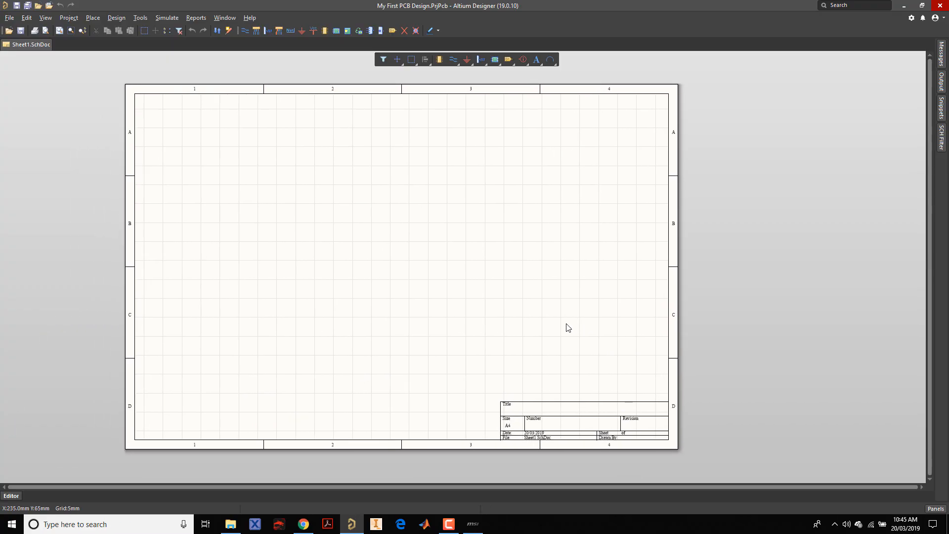
right_drag(568, 328, 665, 330)
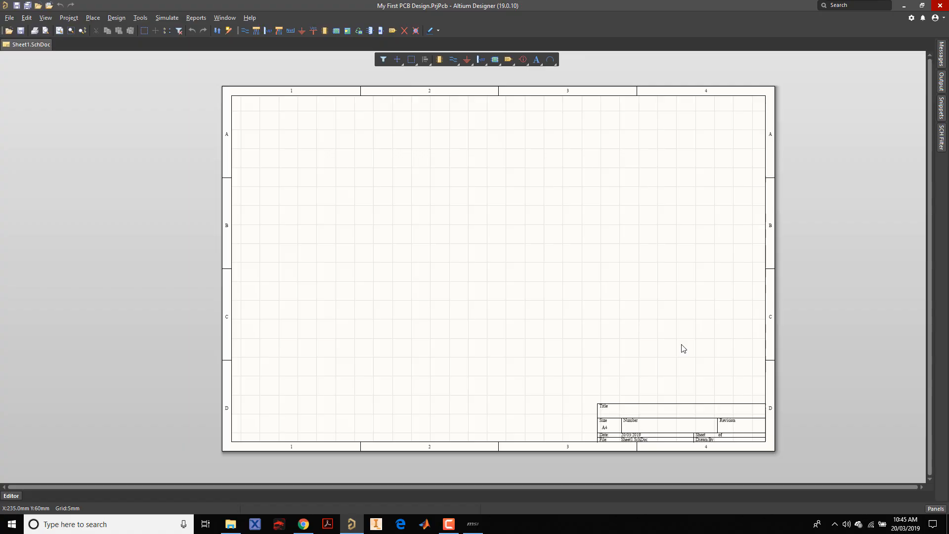
Step: Reopen the Projects panel, dock it on the opposite side of the workspace, and return it to its original side
click(935, 509)
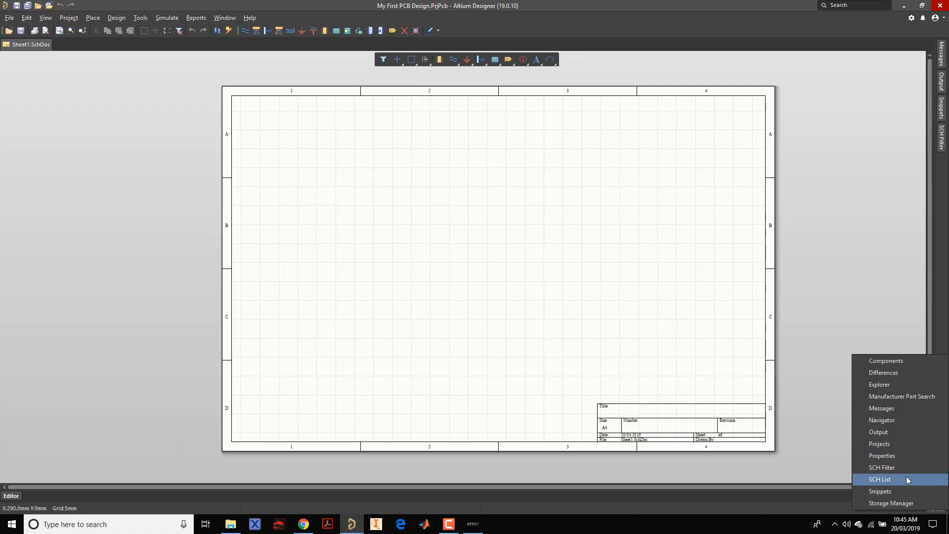
click(883, 444)
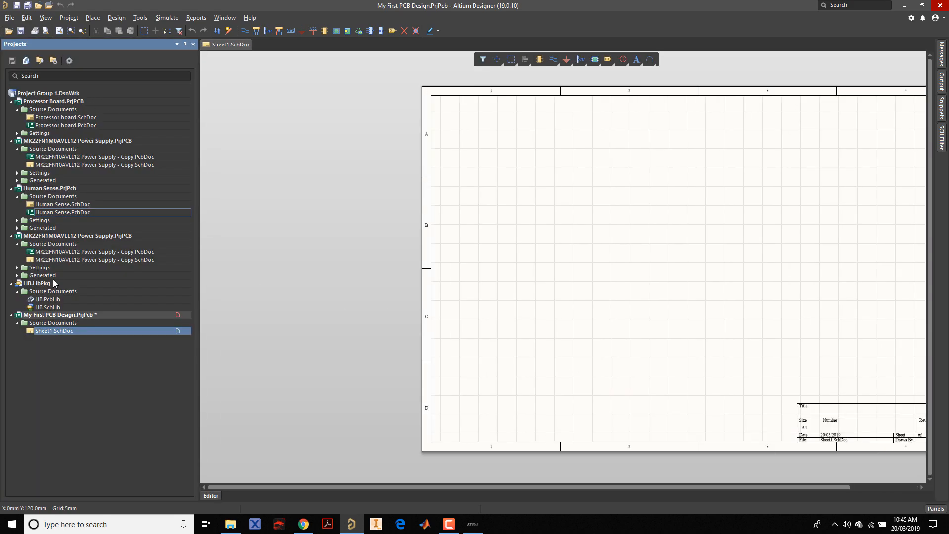
drag(92, 44, 922, 250)
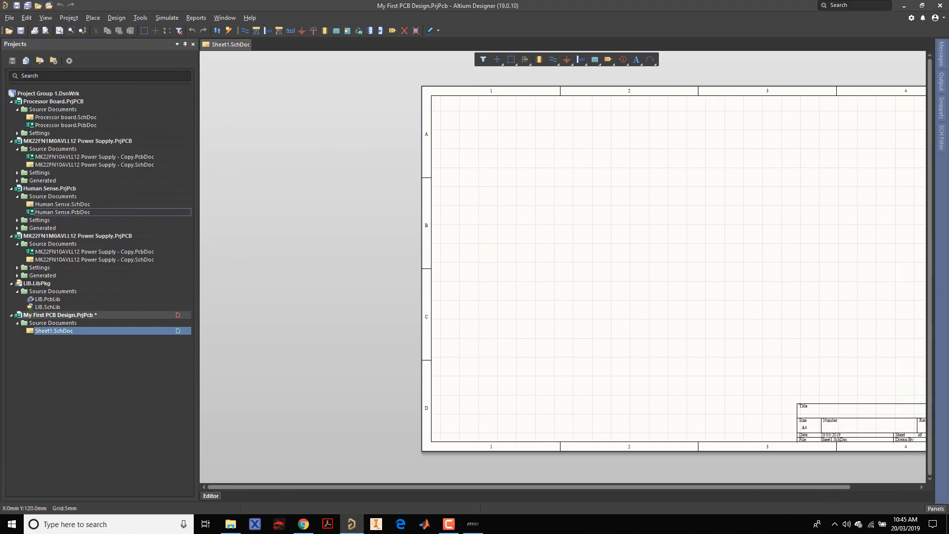
click(941, 171)
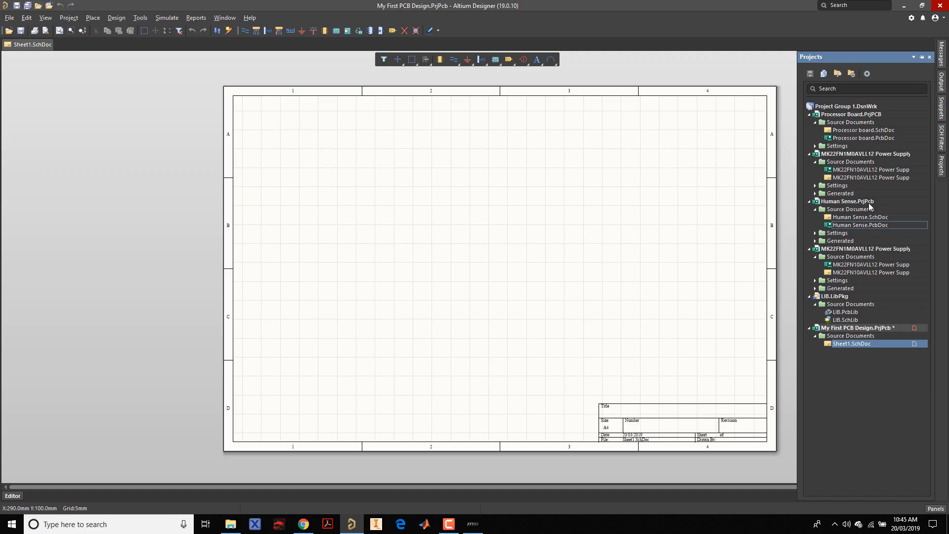
drag(838, 59, 26, 161)
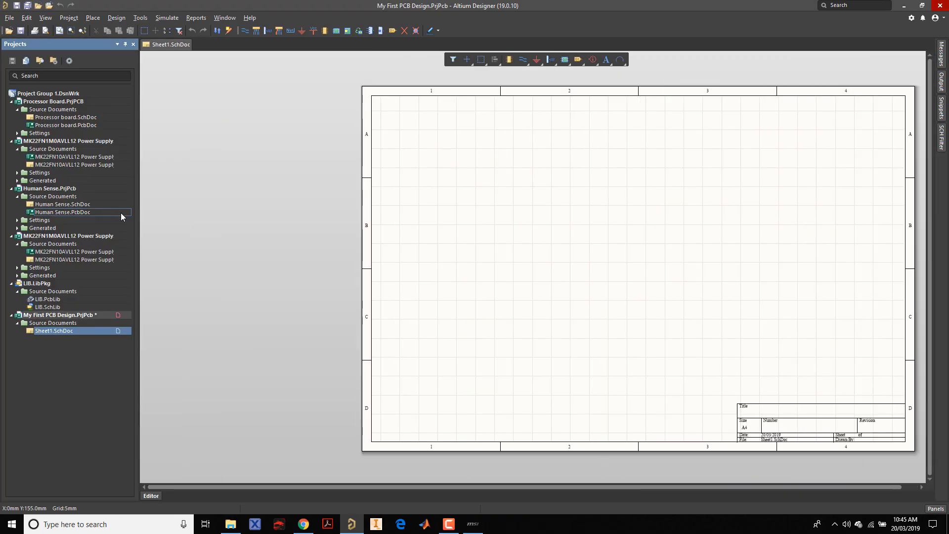
Step: Restore the Components and Manufacturer Part Search panels to the workspace
click(937, 510)
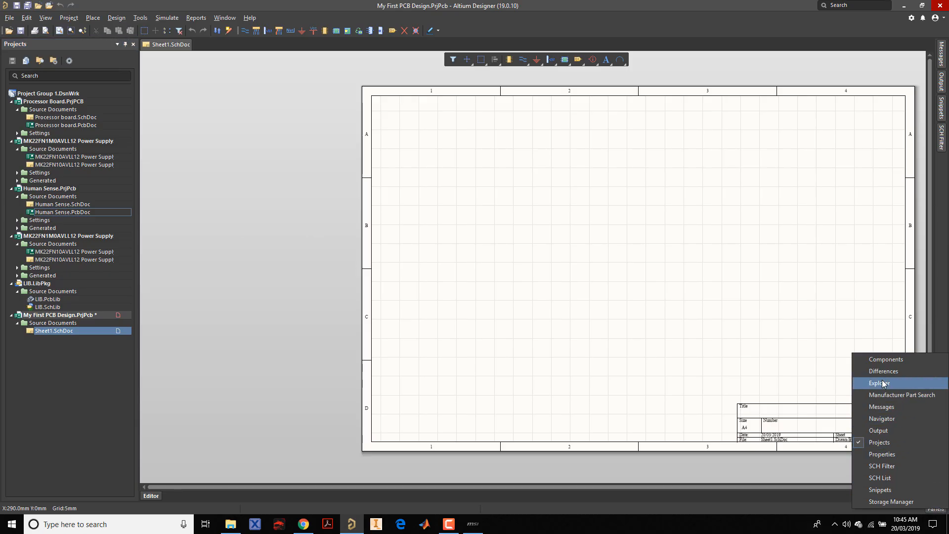
click(886, 361)
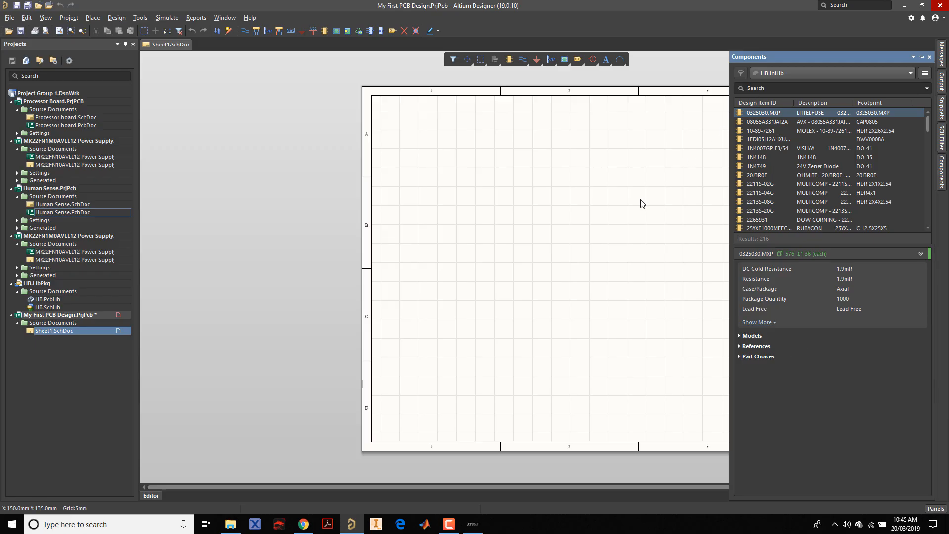
ctrl+scroll(363, 224, down, 3)
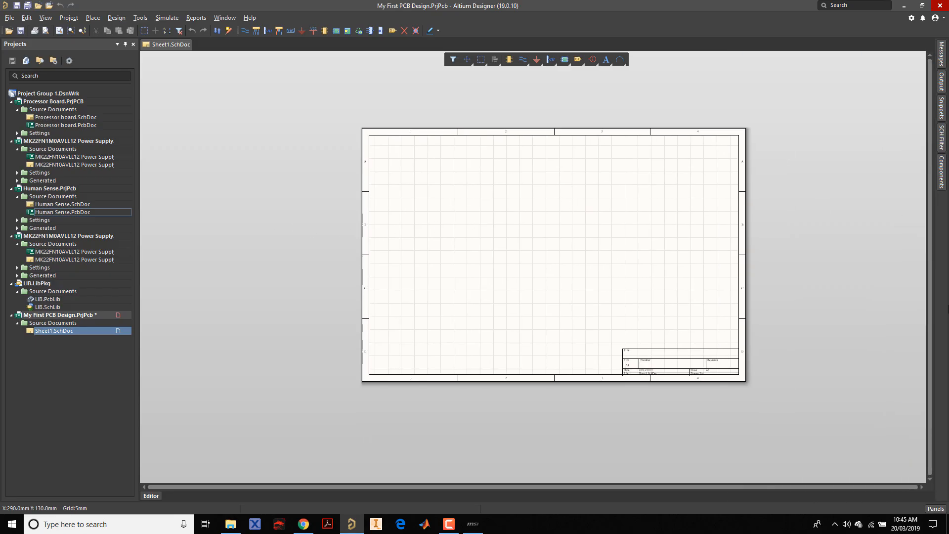
click(944, 506)
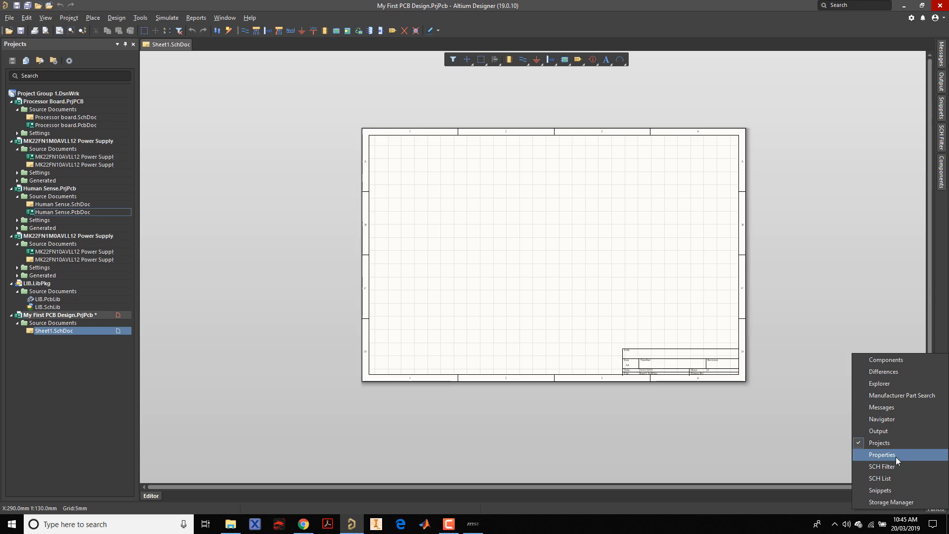
click(903, 397)
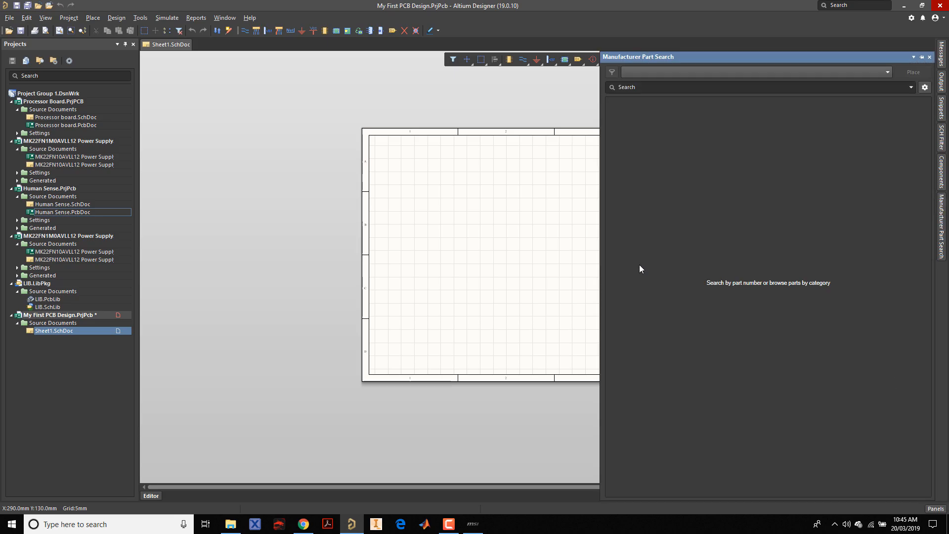
ctrl+scroll(360, 176, down, 3)
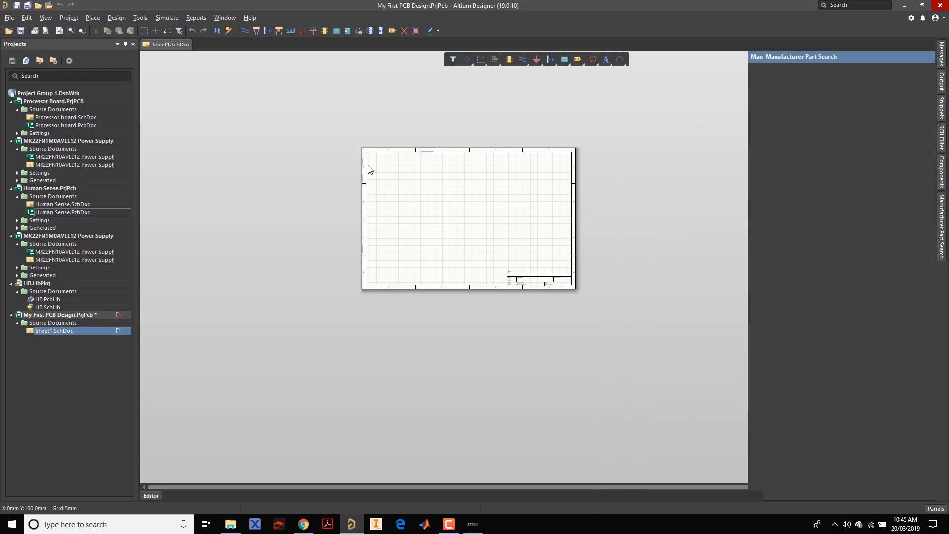
ctrl+scroll(475, 234, up, 4)
right_drag(462, 203, 515, 281)
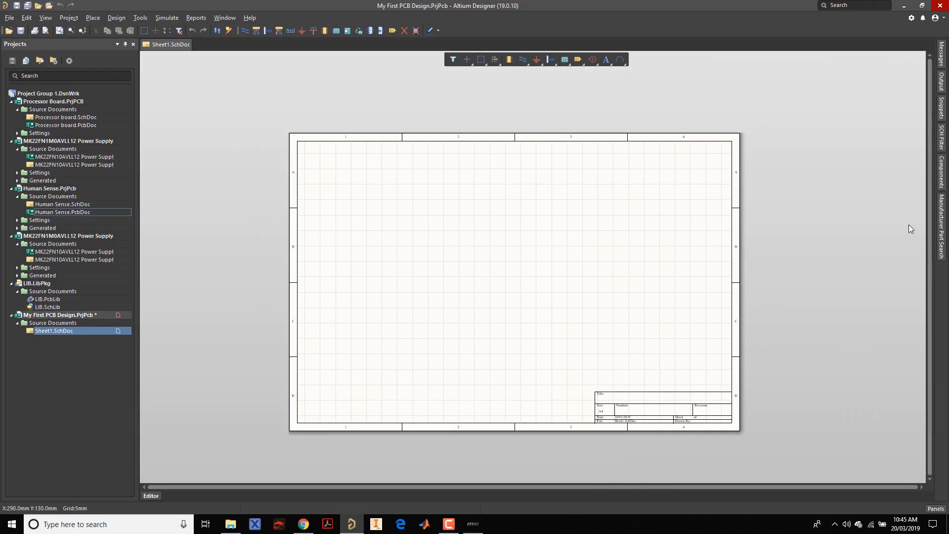
Step: Search LIB.IntLib for "PIR" and place the EKMC1693111 sensor near the middle of the schematic sheet
click(941, 175)
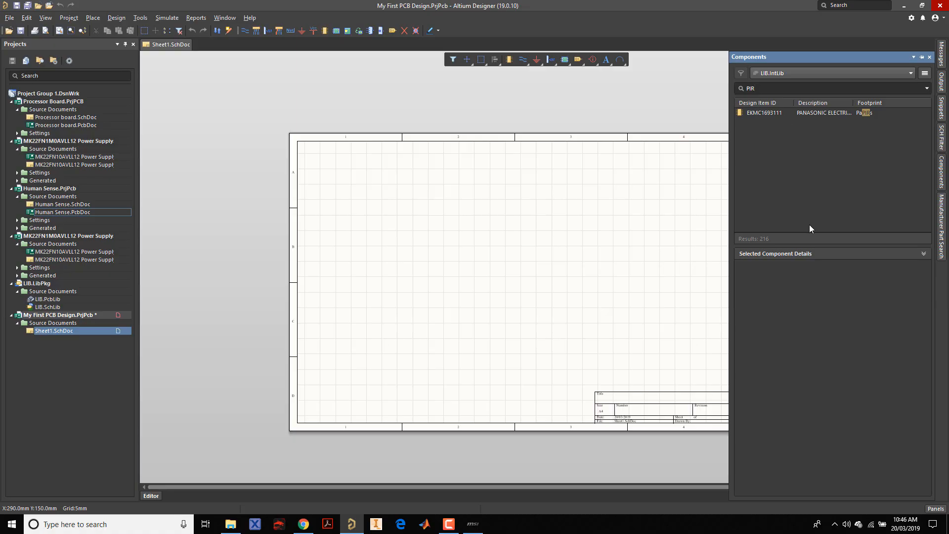
click(765, 113)
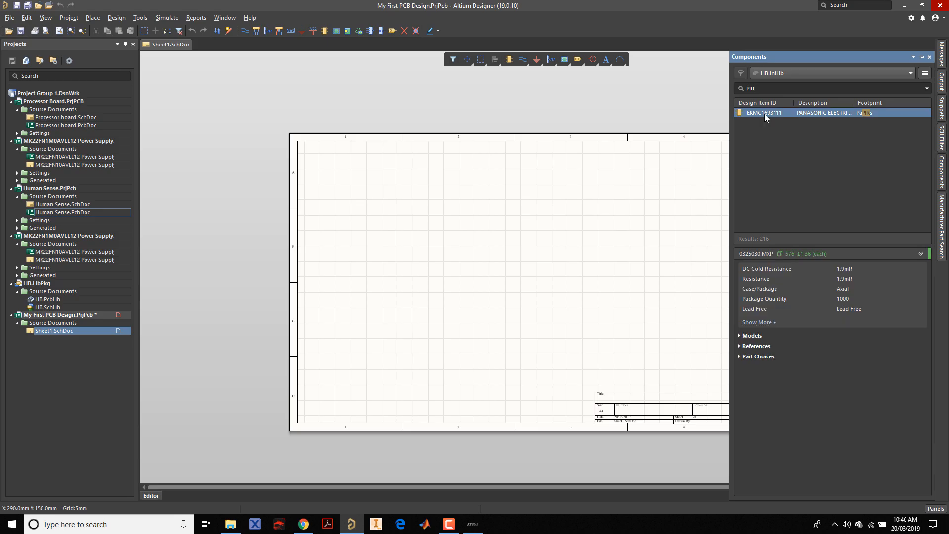
right_click(764, 114)
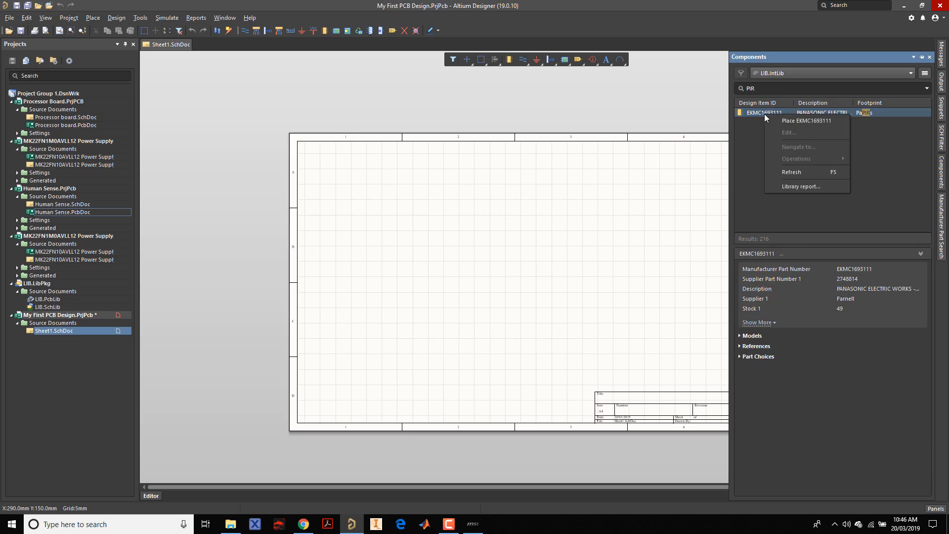
click(790, 121)
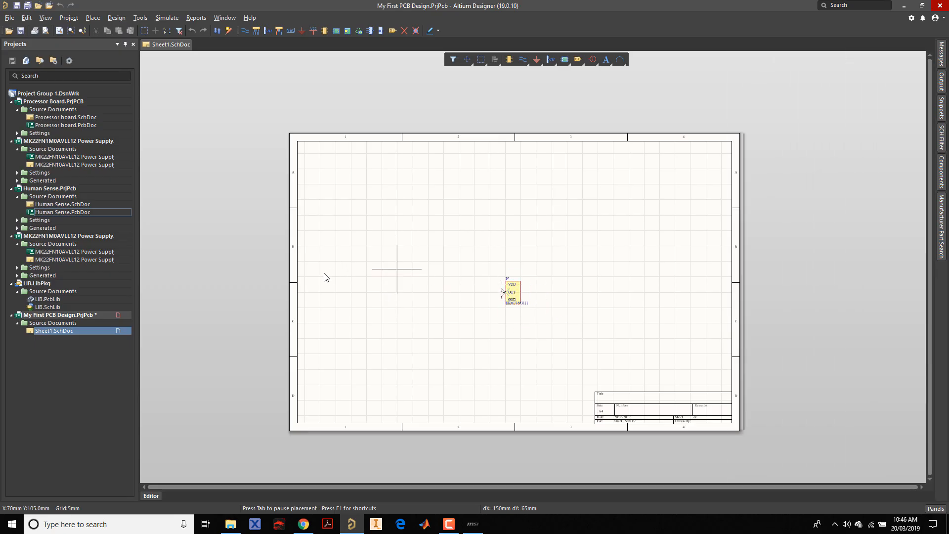
click(506, 287)
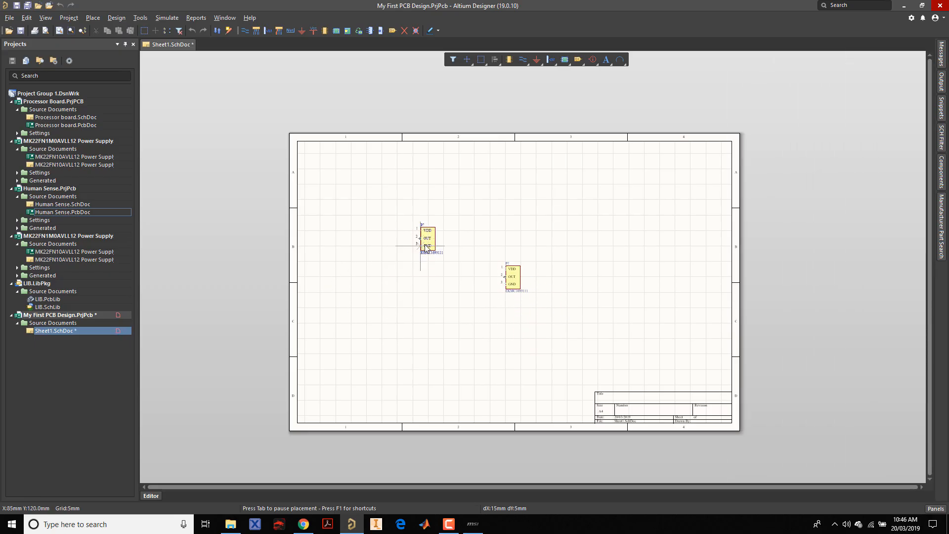
ctrl+scroll(569, 300, up, 1)
ctrl+scroll(569, 303, up, 2)
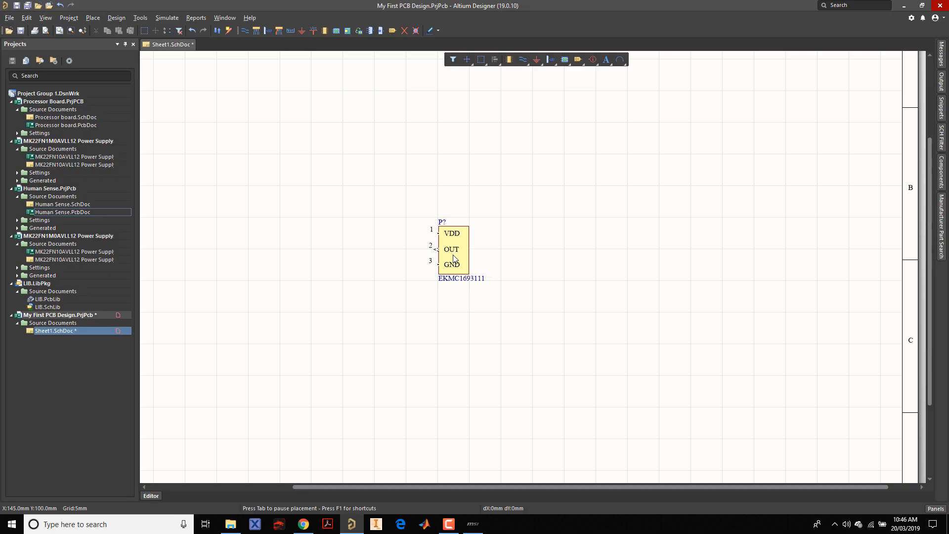
Step: Copy the EKMC1693111 part number from the PIR sensor's comment value
mouse_move(464, 286)
mouse_down()
mouse_move(453, 289)
mouse_move(461, 282)
mouse_up()
double_click(459, 281)
double_click(806, 193)
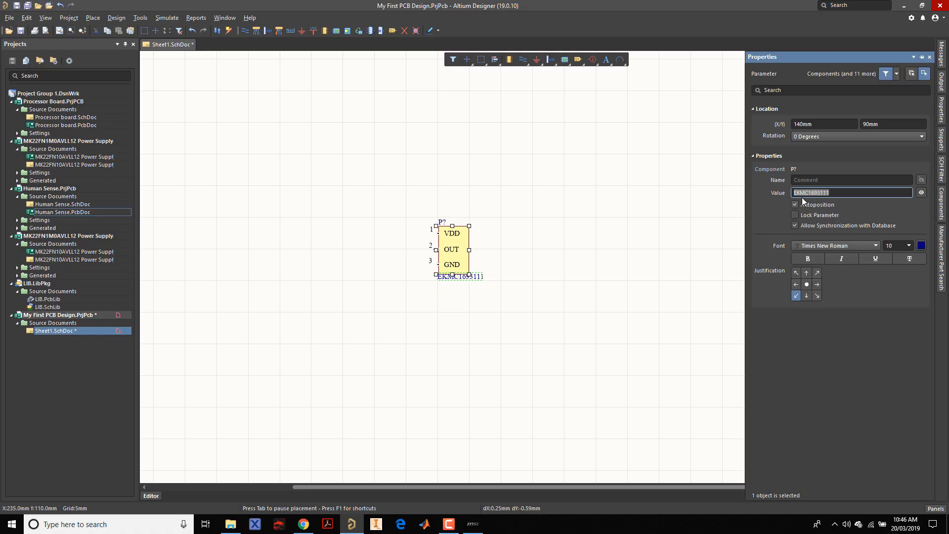
right_click(808, 194)
click(840, 212)
click(684, 221)
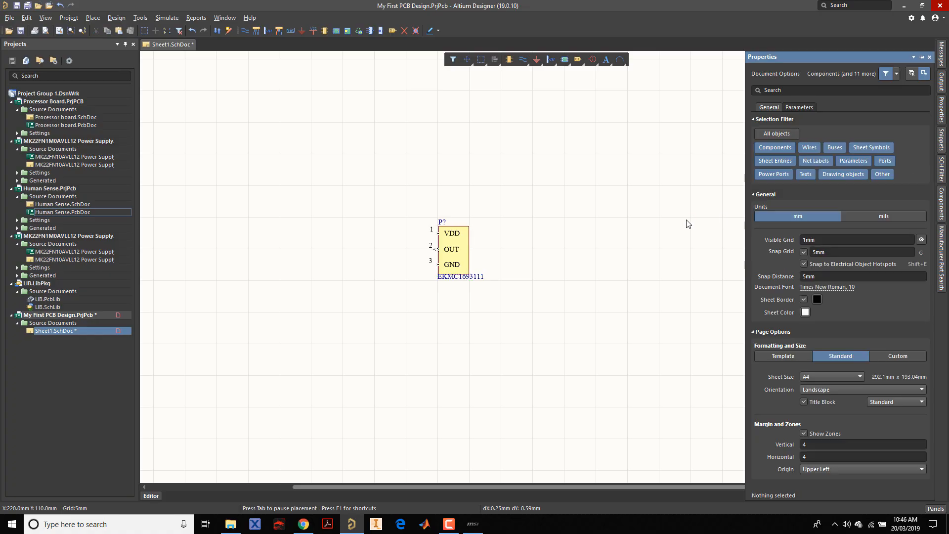
Step: Switch to Chrome, search the web for EKMC1693111, view its Digi-Key product page, and return to Altium Designer
click(303, 524)
click(62, 8)
click(94, 26)
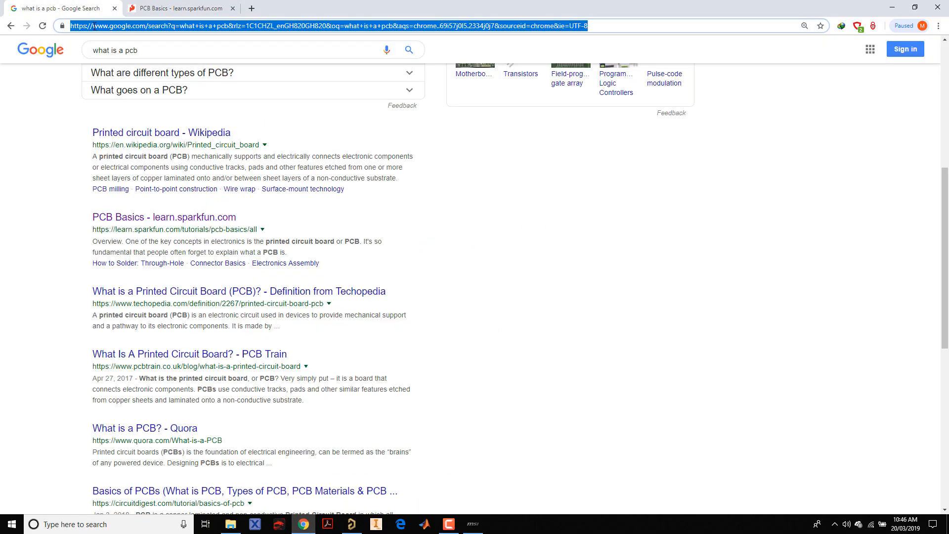
right_click(94, 26)
click(138, 105)
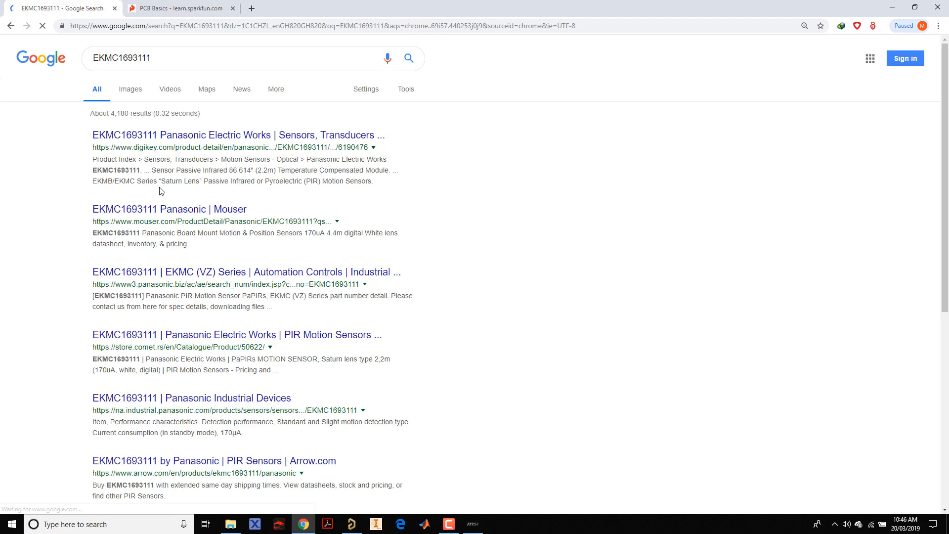
click(166, 143)
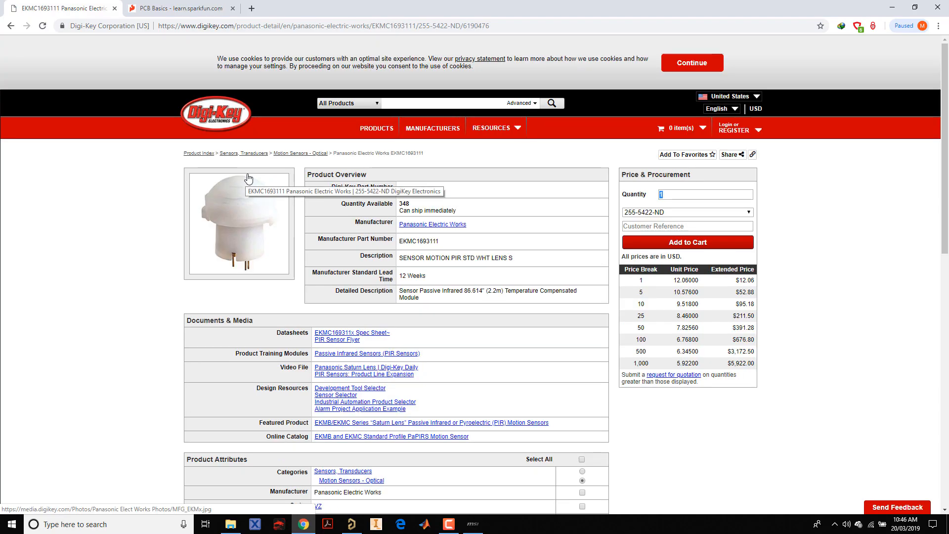
click(891, 8)
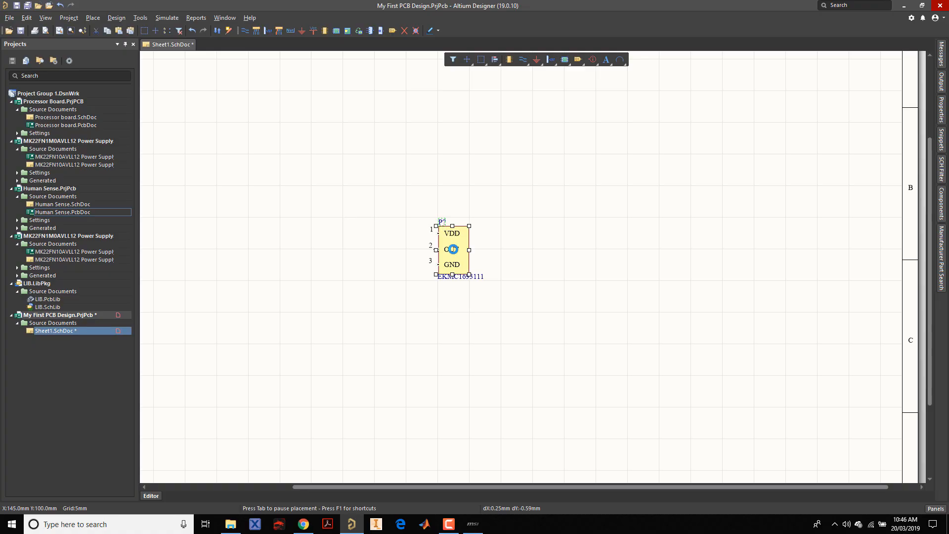
Step: Set the PIR sensor's designator to P1 and reposition the sensor on the sheet
key(Tab)
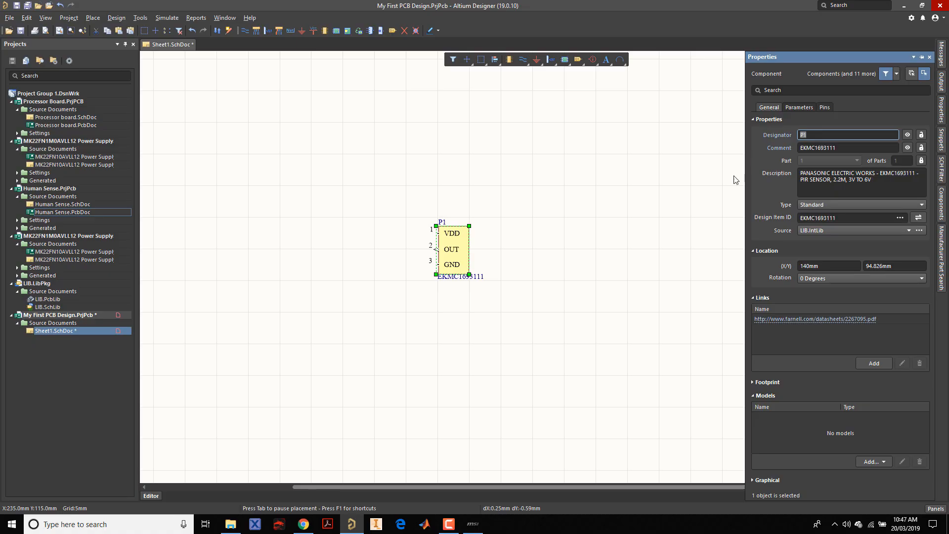
click(556, 256)
ctrl+scroll(535, 209, down, 5)
ctrl+scroll(535, 191, up, 3)
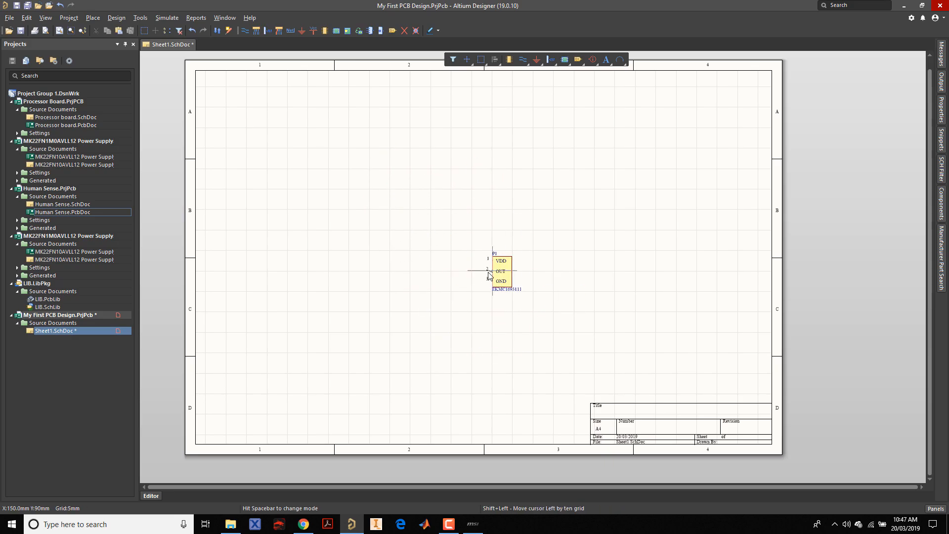
click(428, 231)
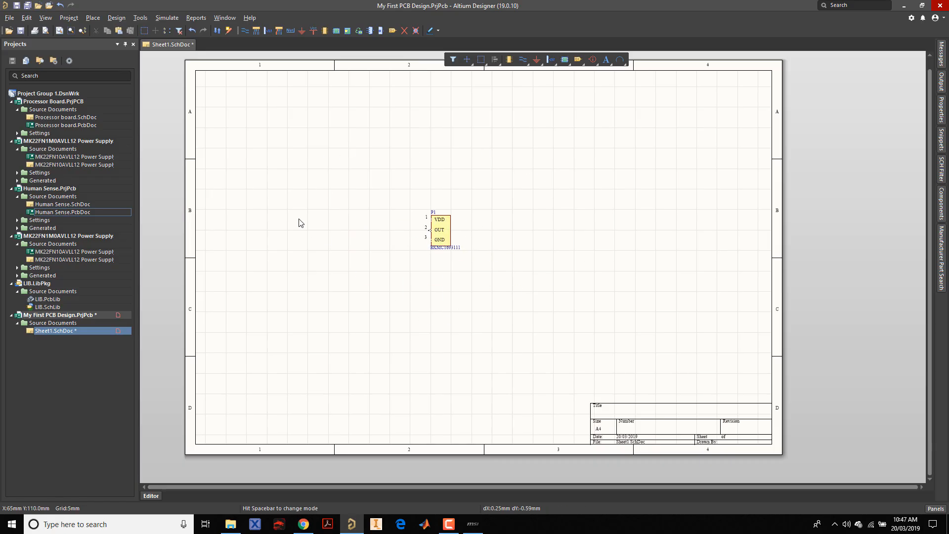
click(46, 17)
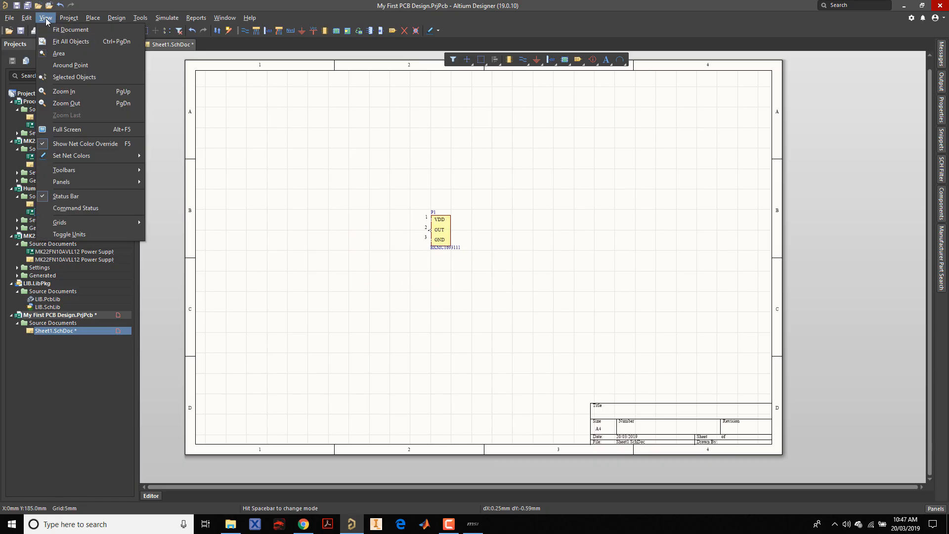
mouse_move(71, 226)
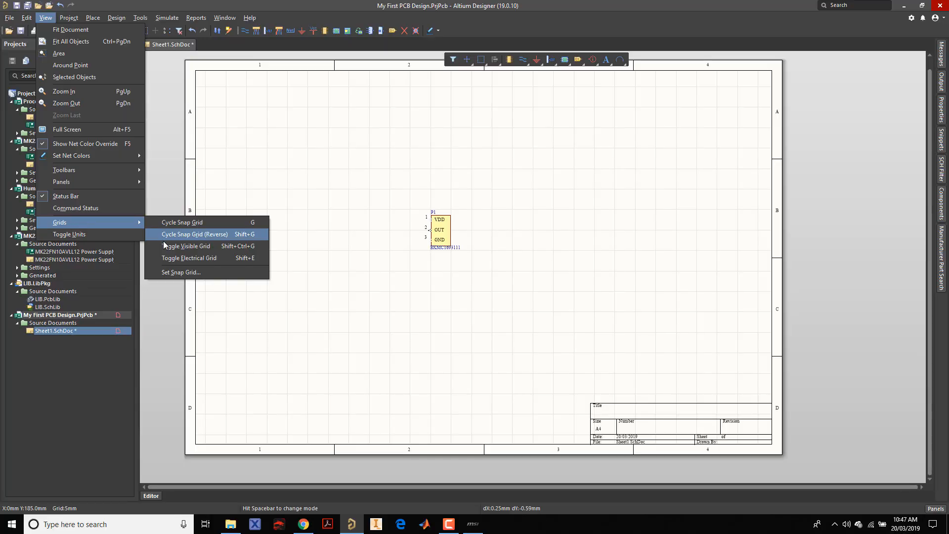
click(168, 272)
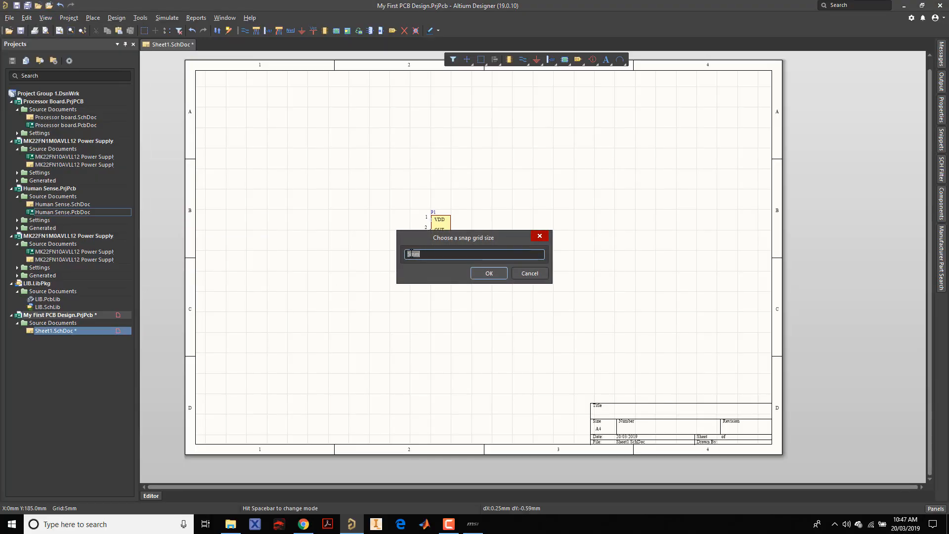
click(530, 273)
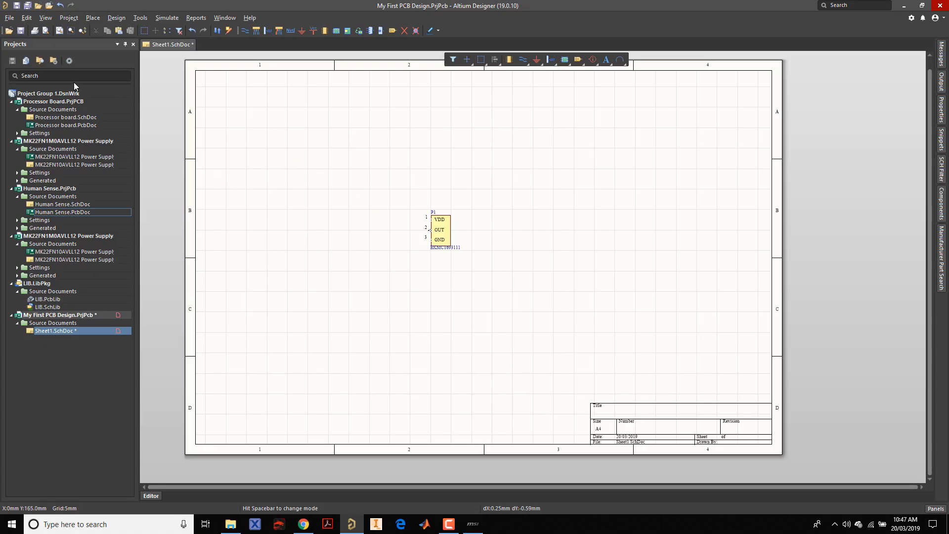
Step: Toggle the sheet units to mils and check the snap grid size
click(41, 17)
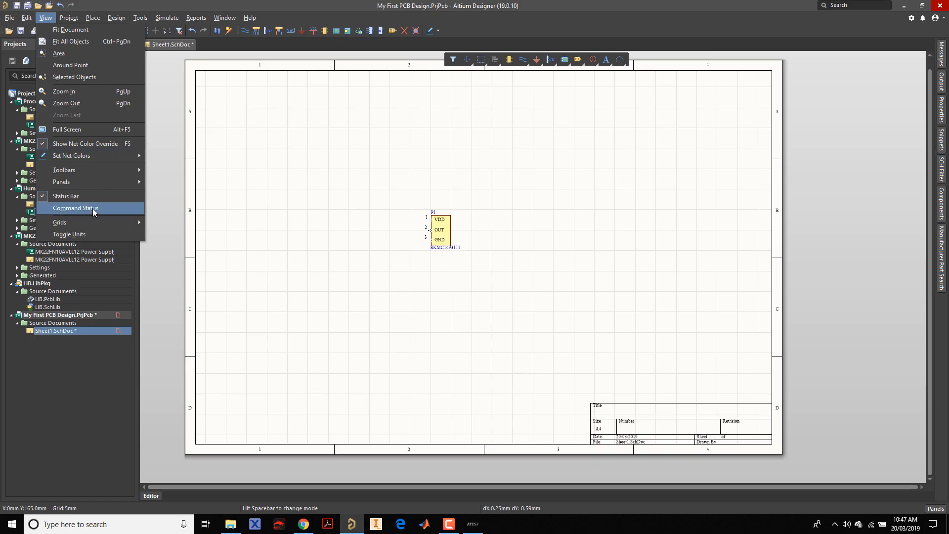
mouse_move(93, 221)
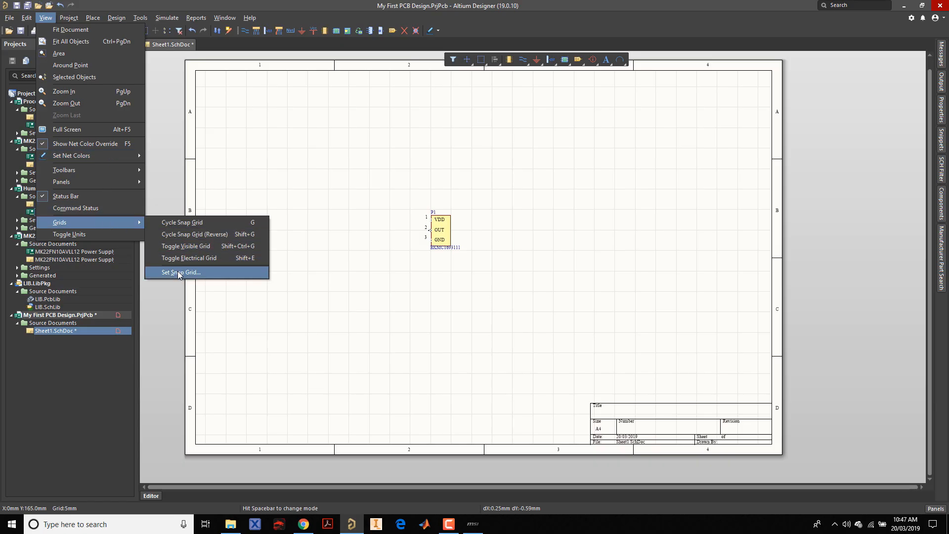
click(97, 233)
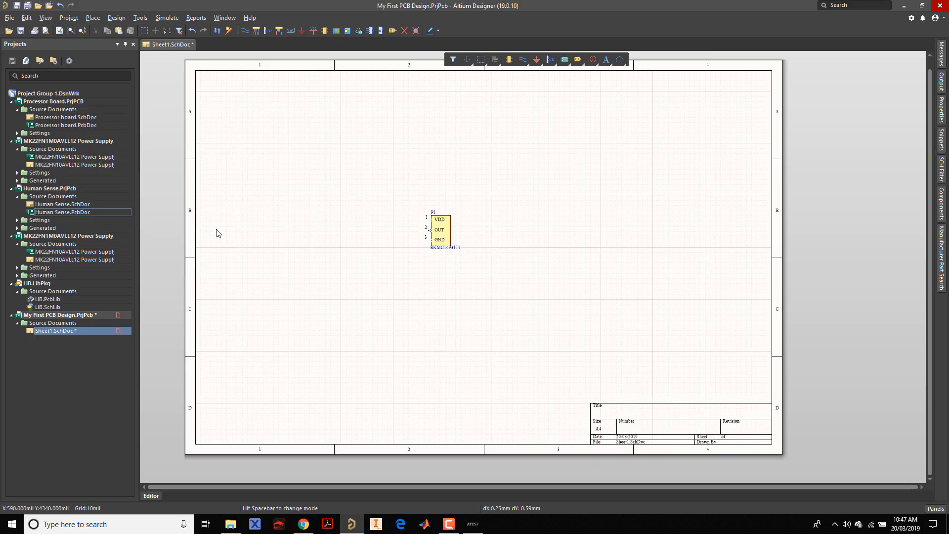
click(45, 18)
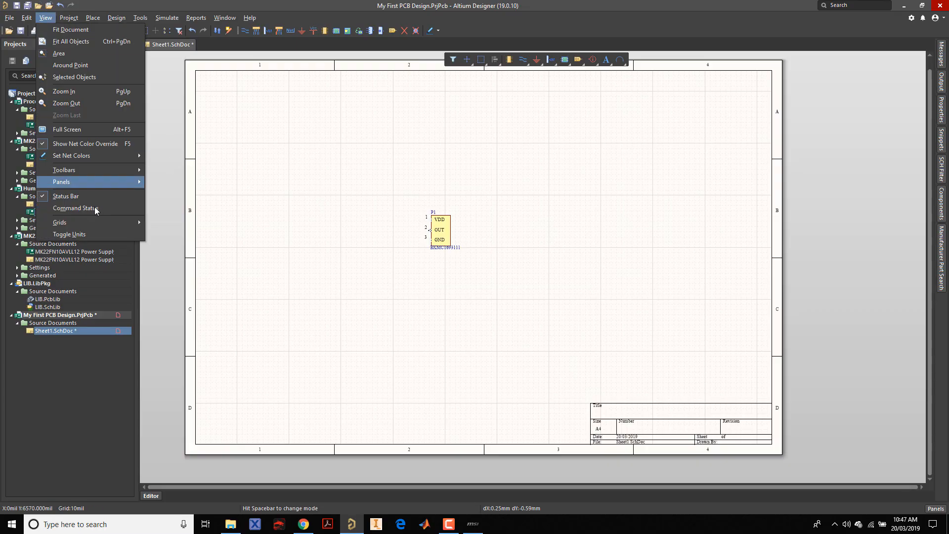
mouse_move(86, 220)
click(178, 273)
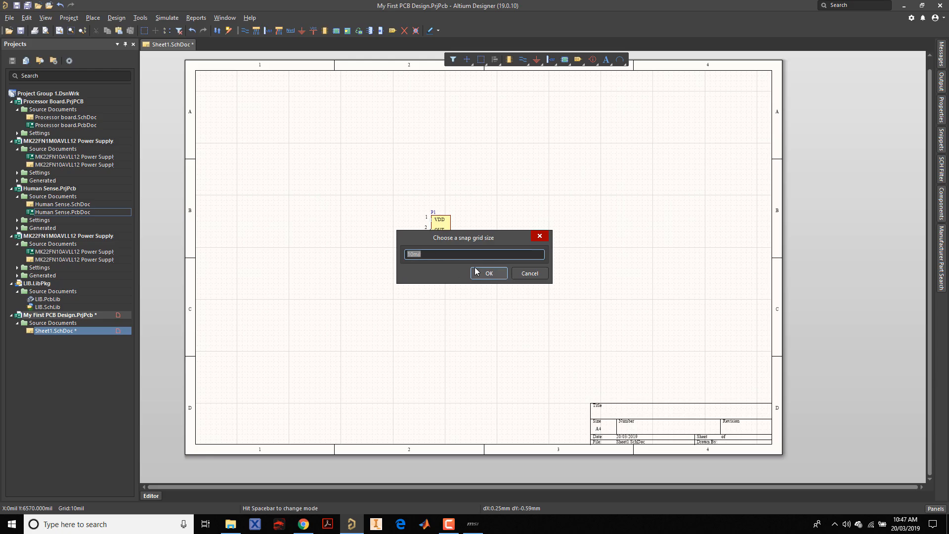
click(519, 274)
Step: Toggle the sheet units back to millimetres and set the snap grid size to 0.1 mm
click(45, 18)
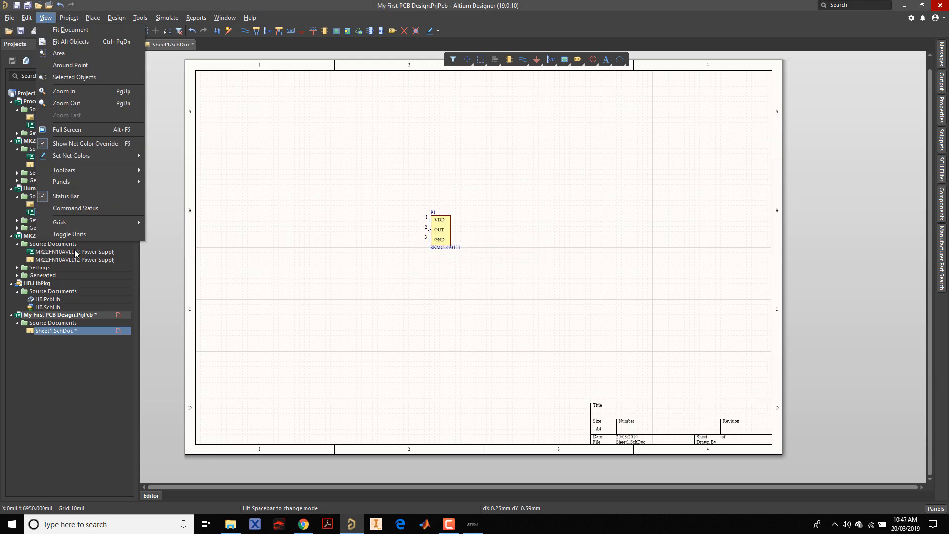
click(71, 234)
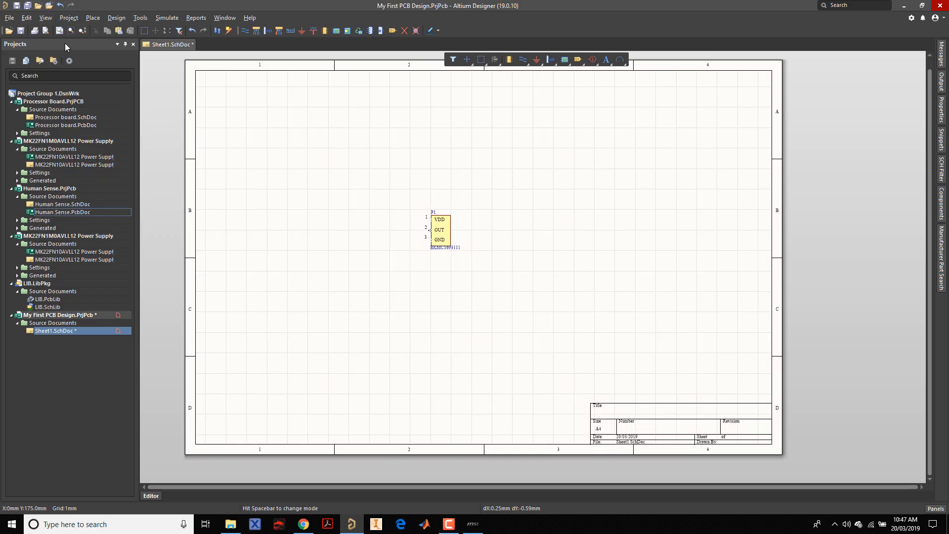
click(45, 20)
mouse_move(80, 221)
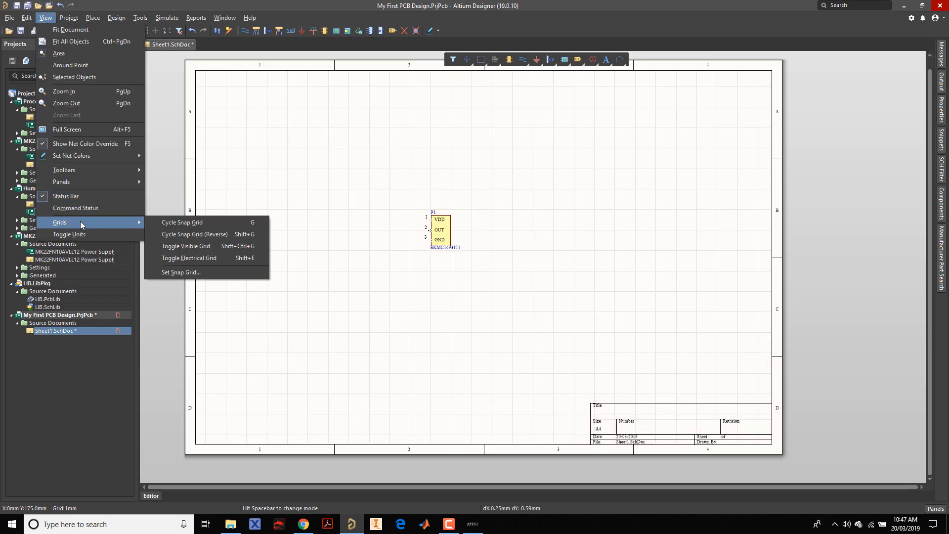
click(183, 271)
text(0.1mm)
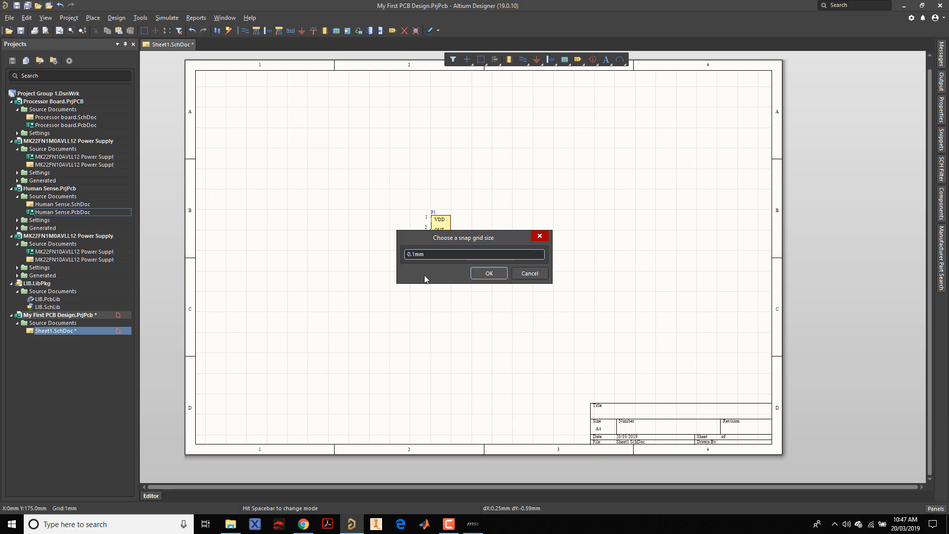
key(Return)
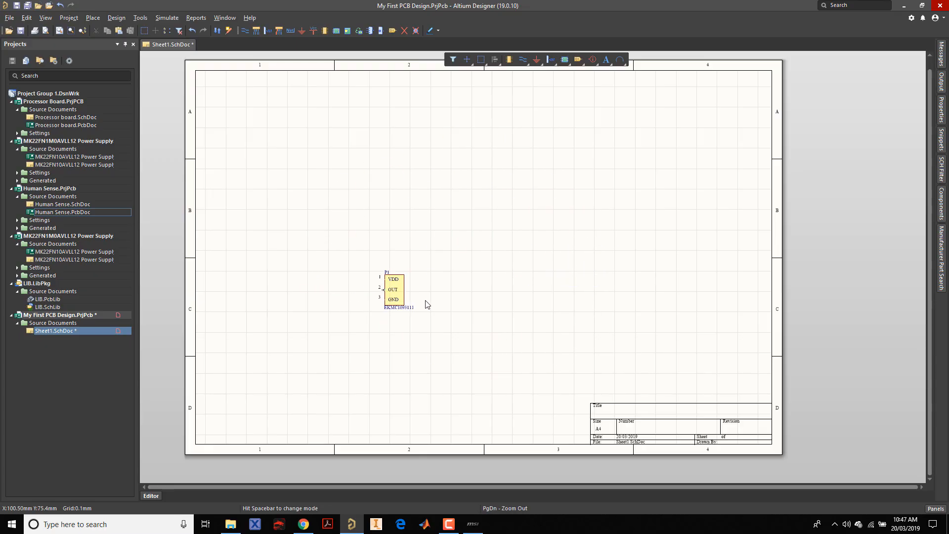
Step: Move the PIR sensor on the finer grid to a spot near the middle of the sheet, in row B
middle_drag(374, 208, 374, 207)
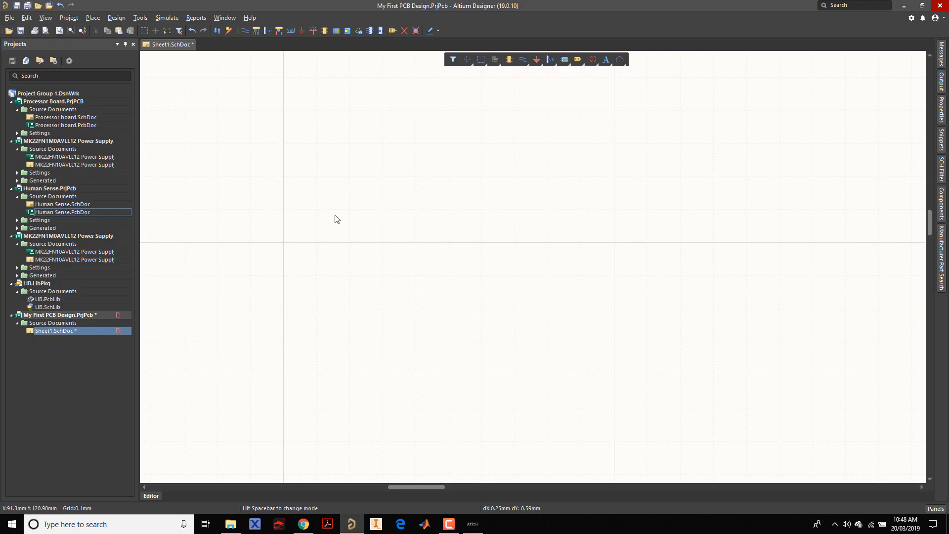
ctrl+scroll(410, 235, down, 5)
ctrl+scroll(426, 248, up, 4)
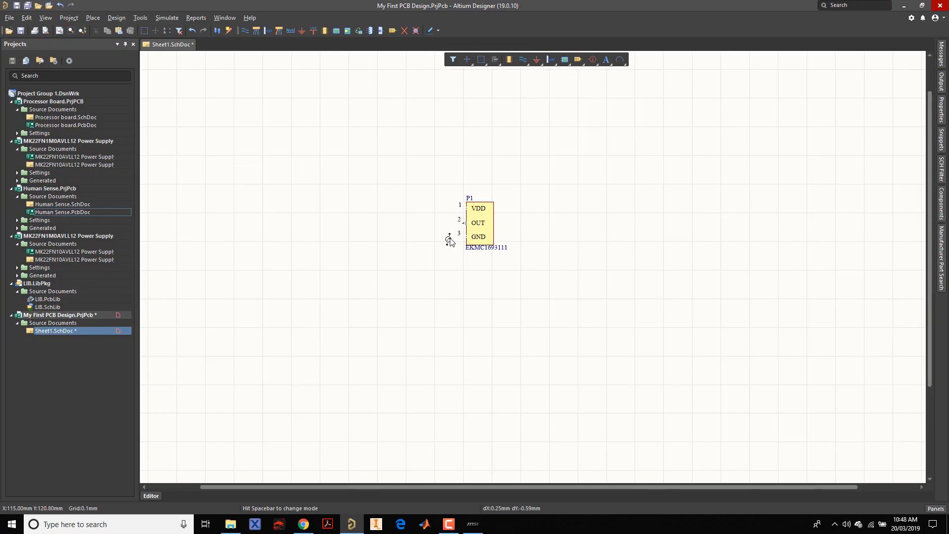
ctrl+scroll(473, 227, down, 3)
ctrl+scroll(476, 228, up, 2)
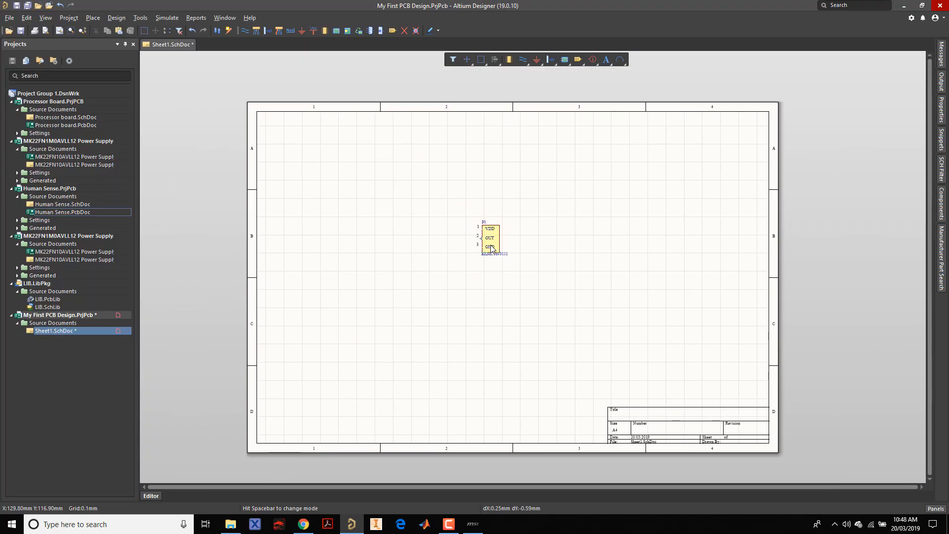
click(490, 250)
key(Escape)
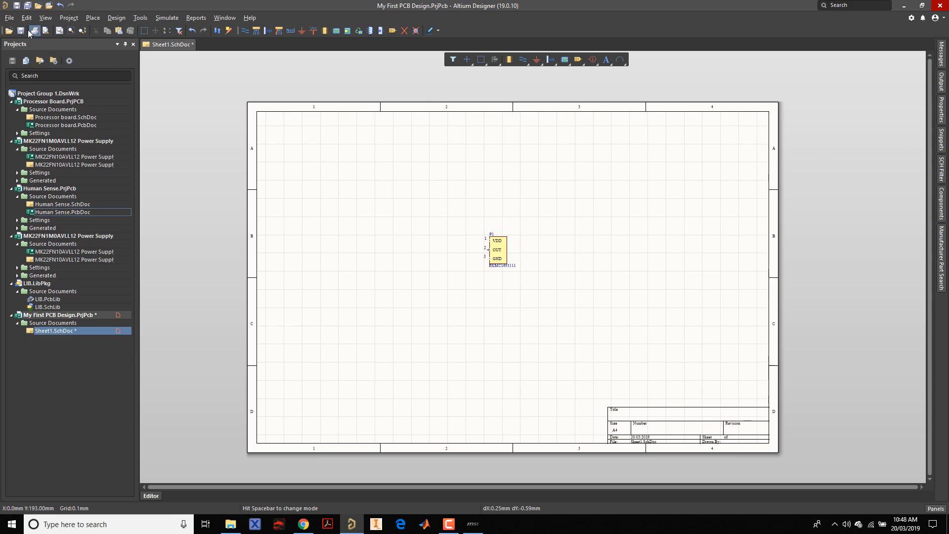
key(ctrl+s)
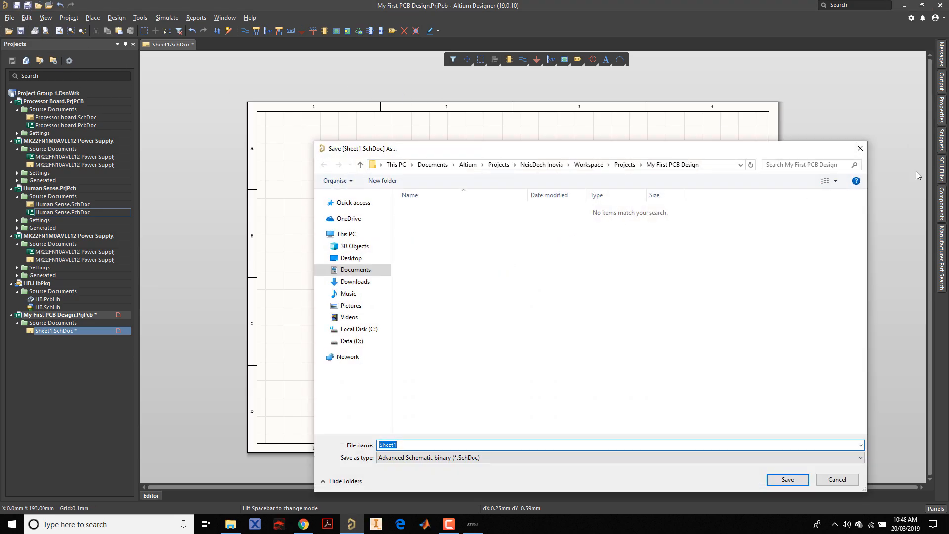
key(Escape)
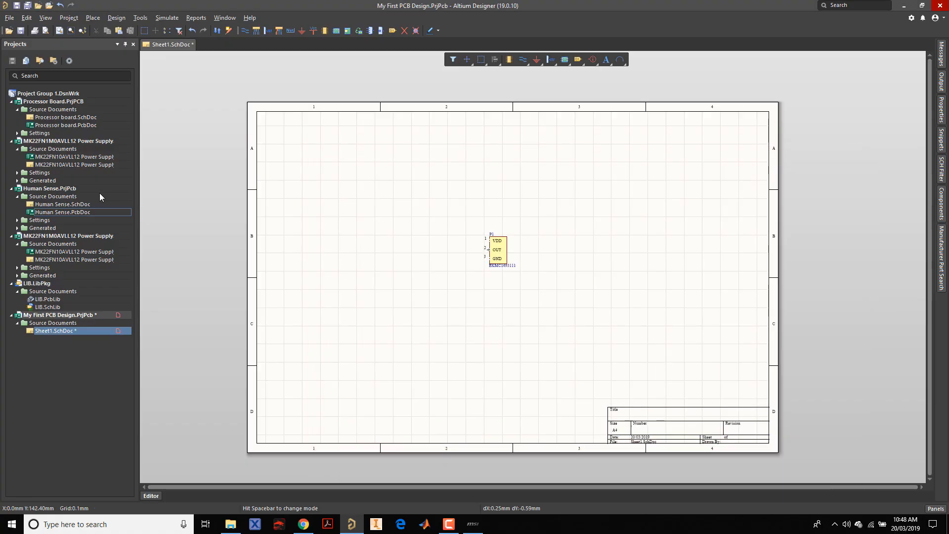
Step: Open Human Sense.SchDoc and copy the comment value 53047-0510 from the five-pin header P3
double_click(73, 205)
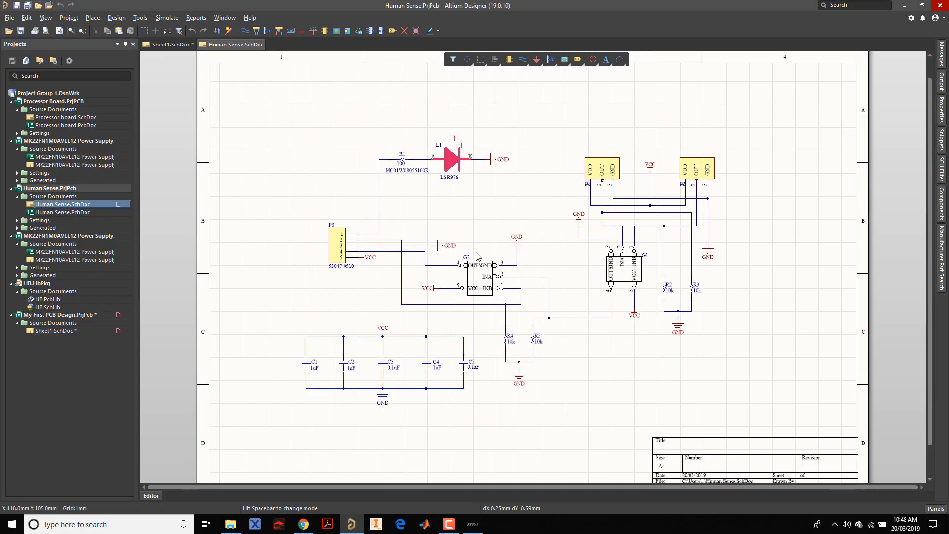
double_click(338, 249)
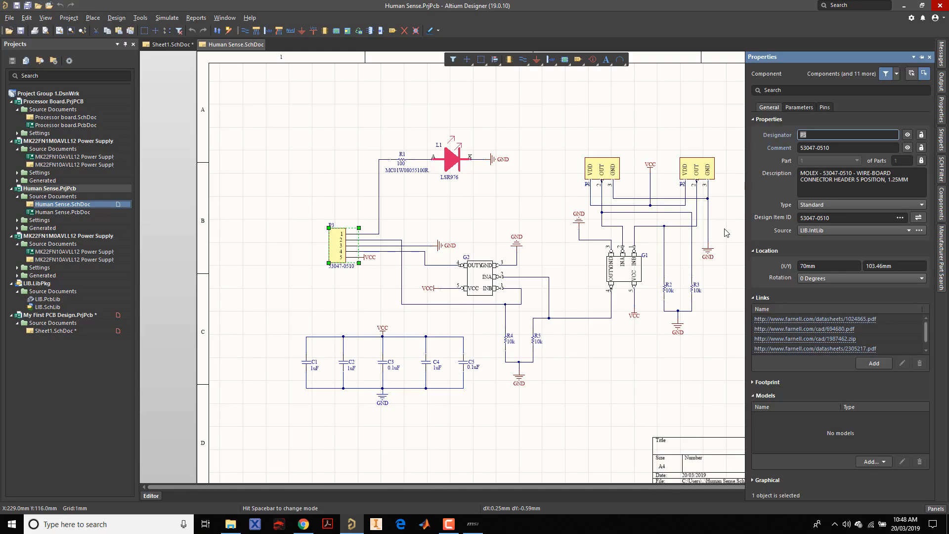
click(819, 148)
right_click(820, 149)
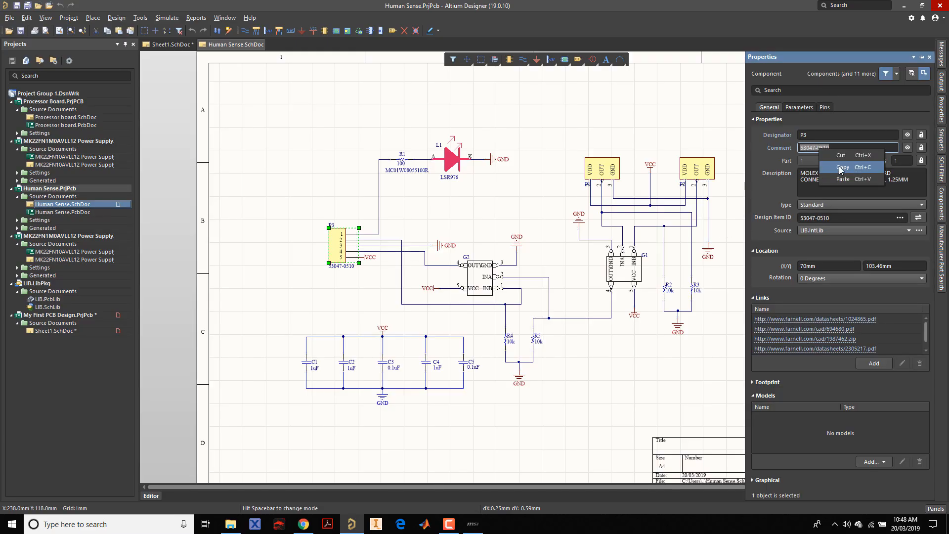
click(842, 167)
Step: Return to Sheet1.SchDoc and clear the PIR filter from the LIB.IntLib component list
click(177, 54)
click(171, 44)
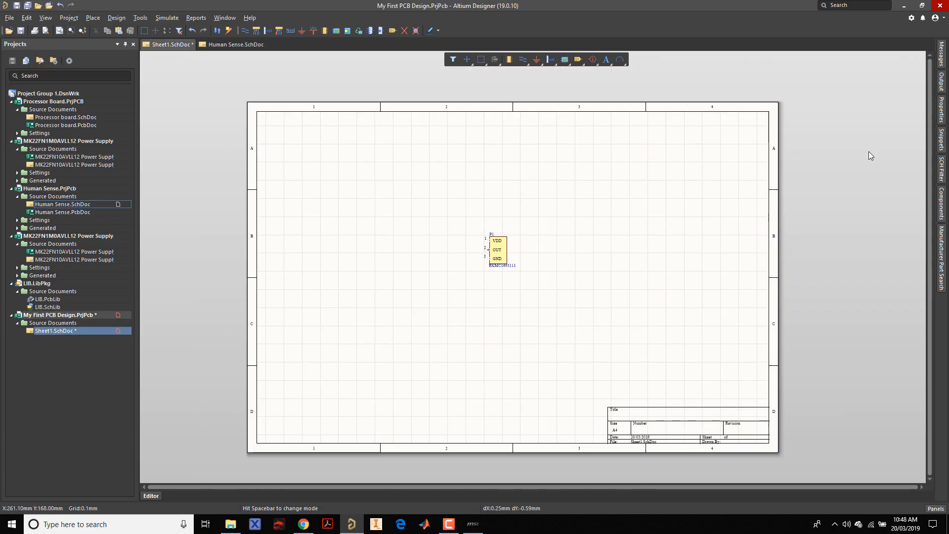
click(942, 202)
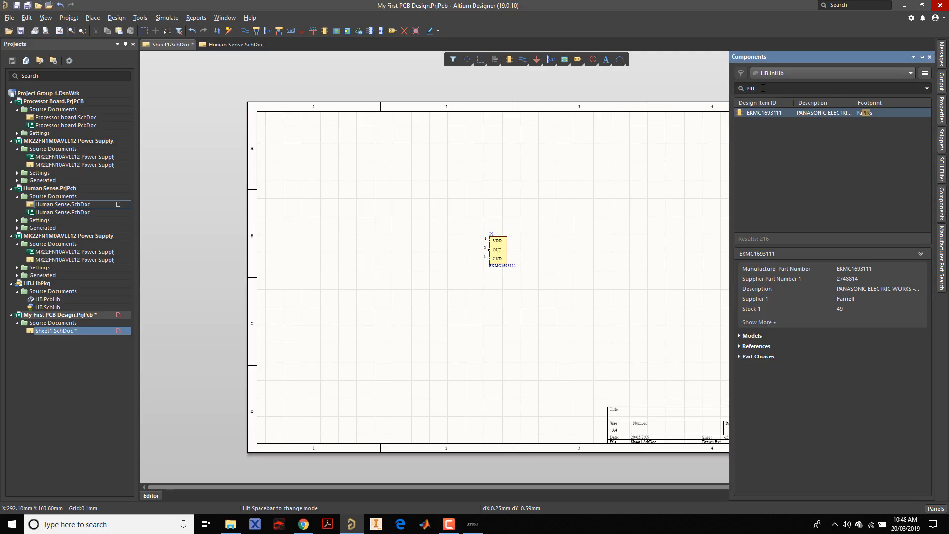
click(765, 117)
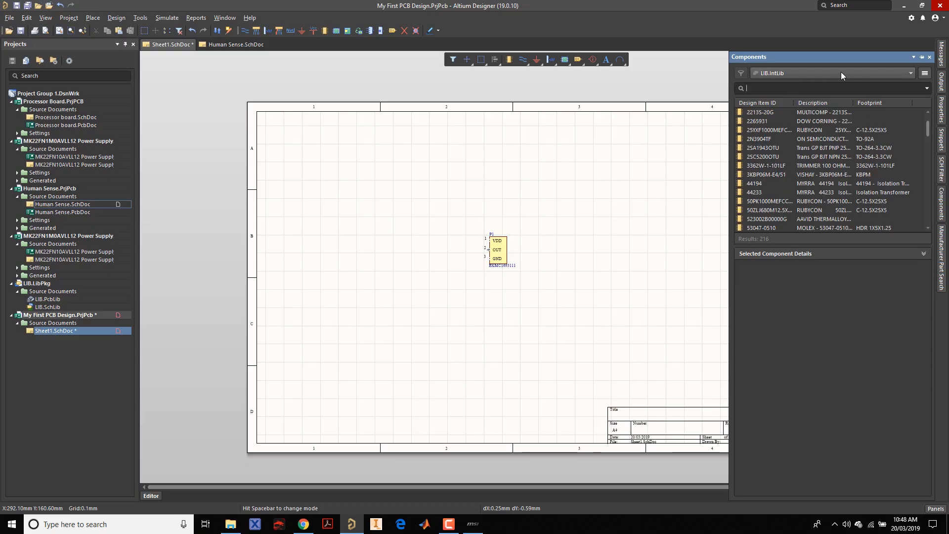
Step: Run a file-based library search for components whose capacitance equals 0.1uF in the available libraries
click(925, 74)
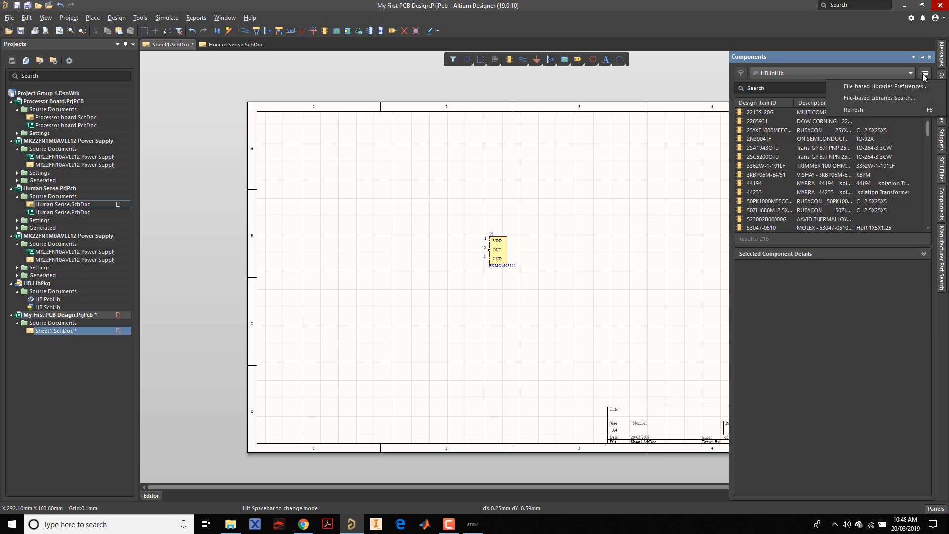
click(887, 62)
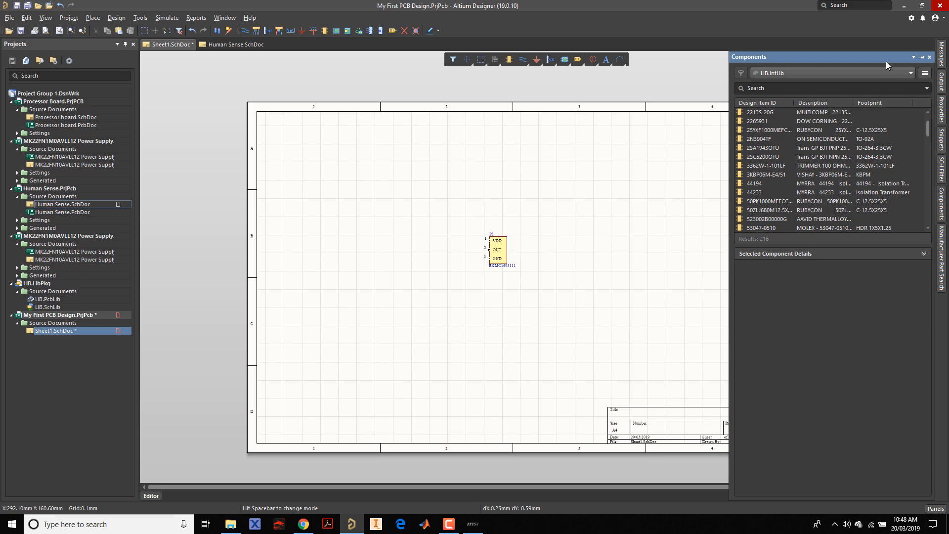
click(925, 74)
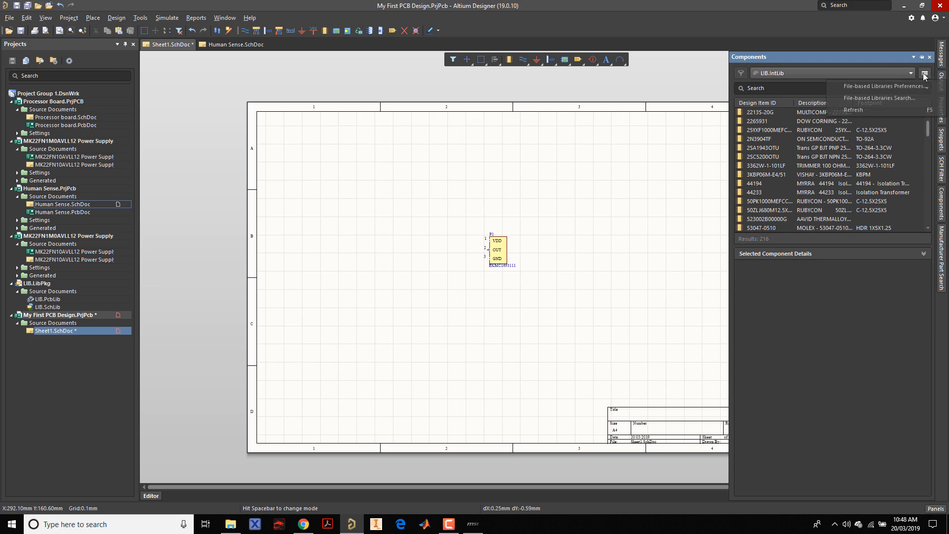
click(899, 97)
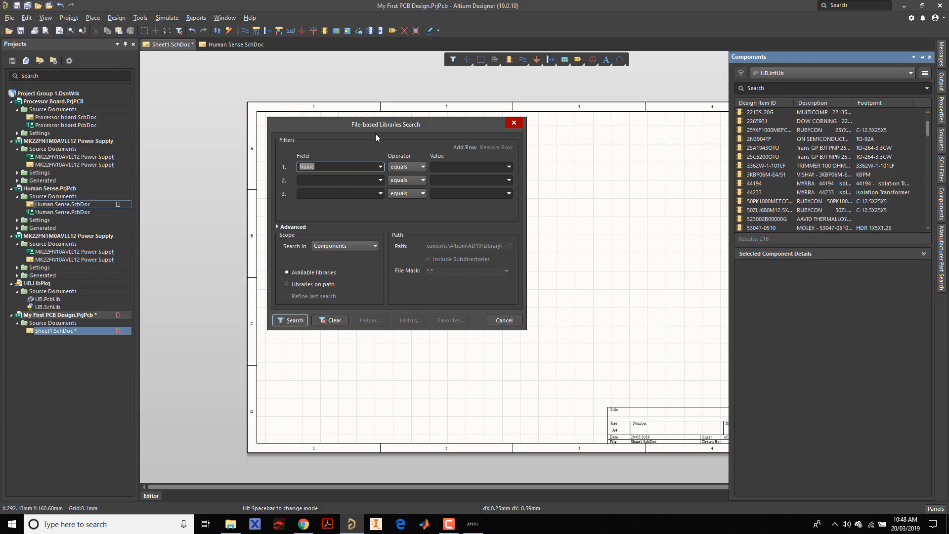
text(c)
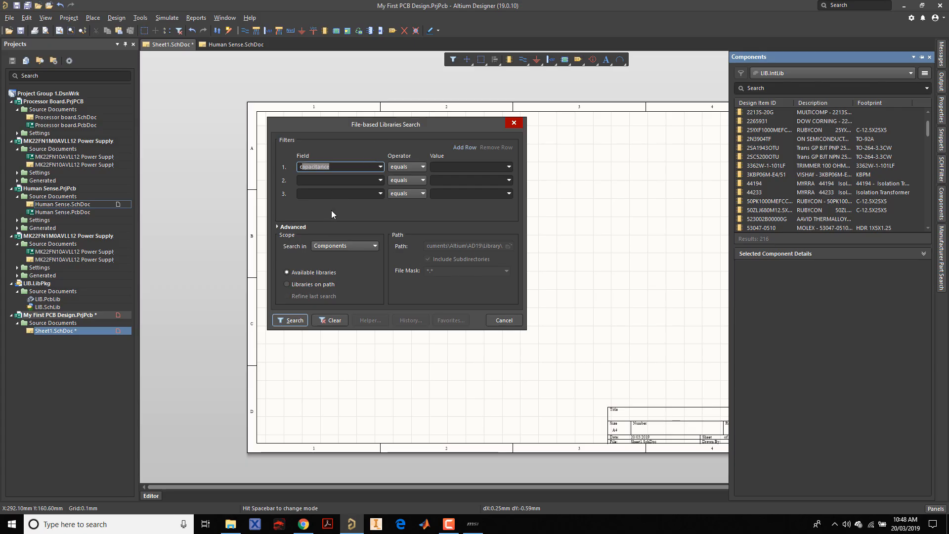
text(apa)
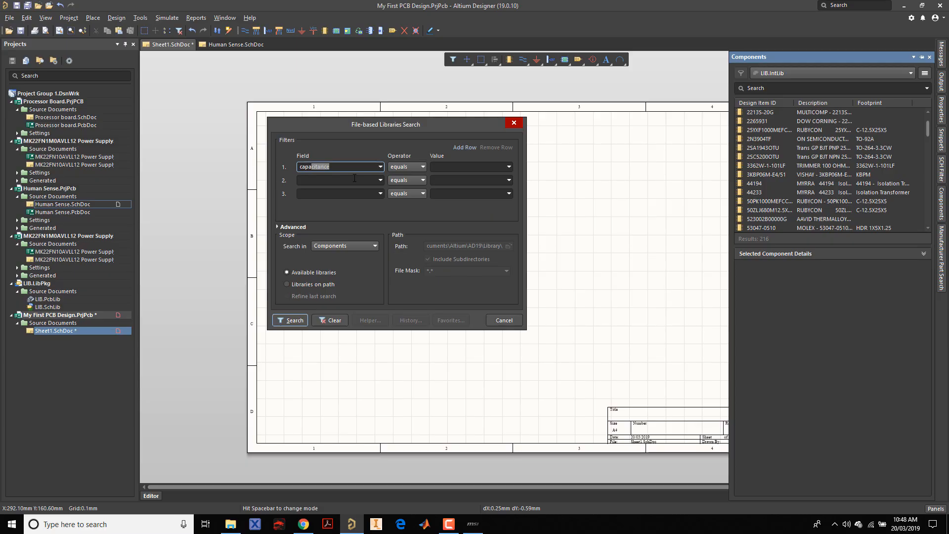
key(Tab)
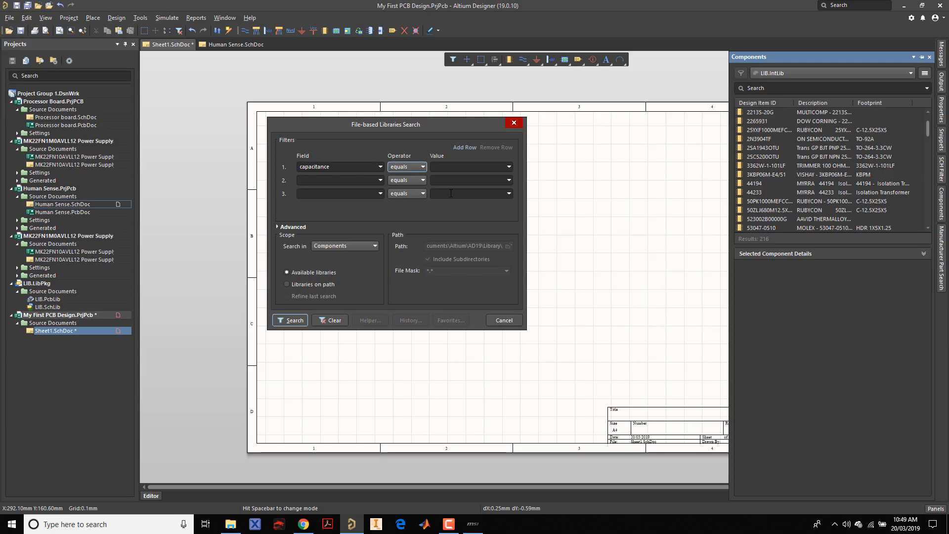
click(445, 168)
click(509, 167)
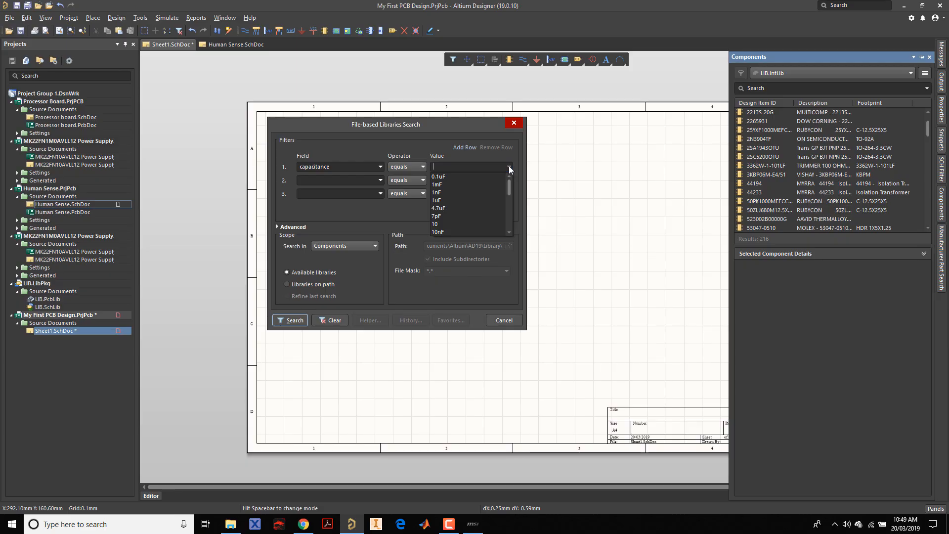
click(477, 176)
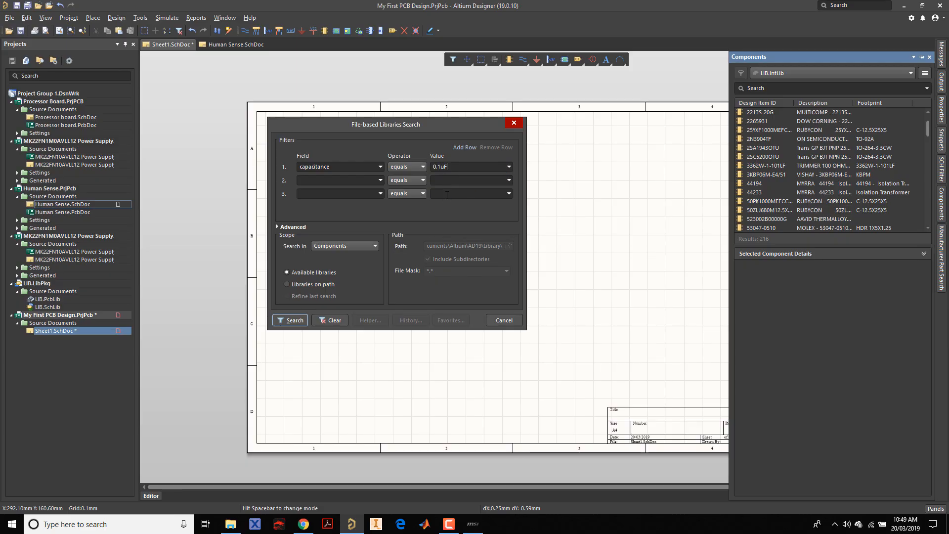
click(291, 320)
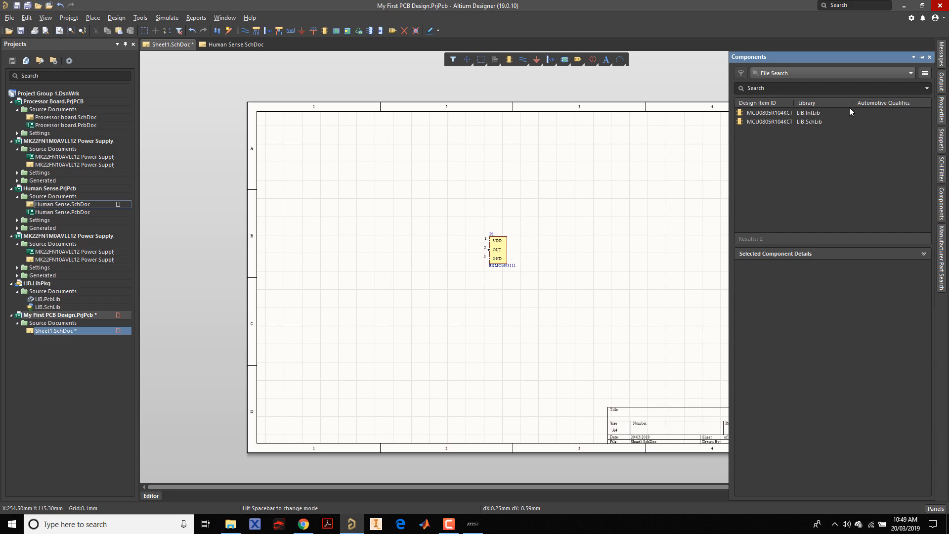
Step: Compare the details and models of the MCU0805R104KCT capacitor entries in LIB.IntLib and LIB.SchLib
click(808, 114)
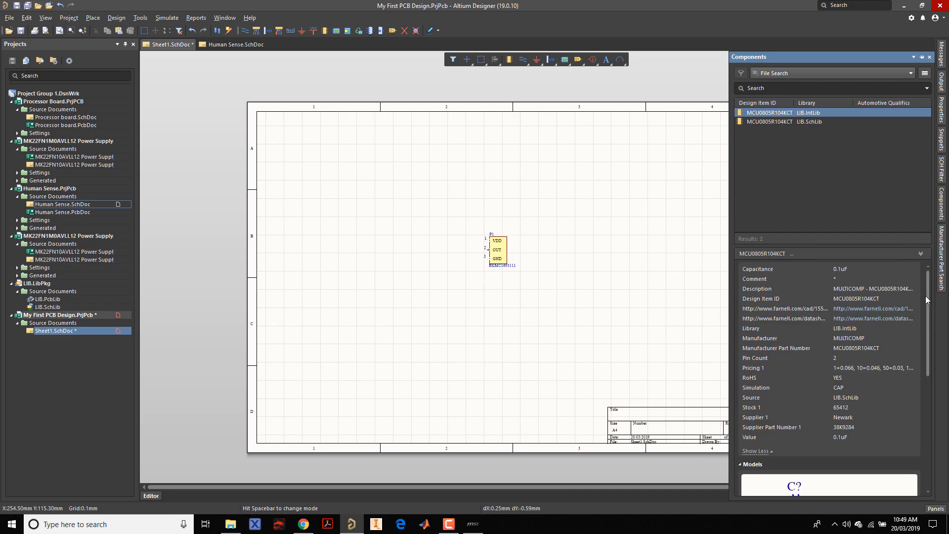
drag(927, 300, 927, 419)
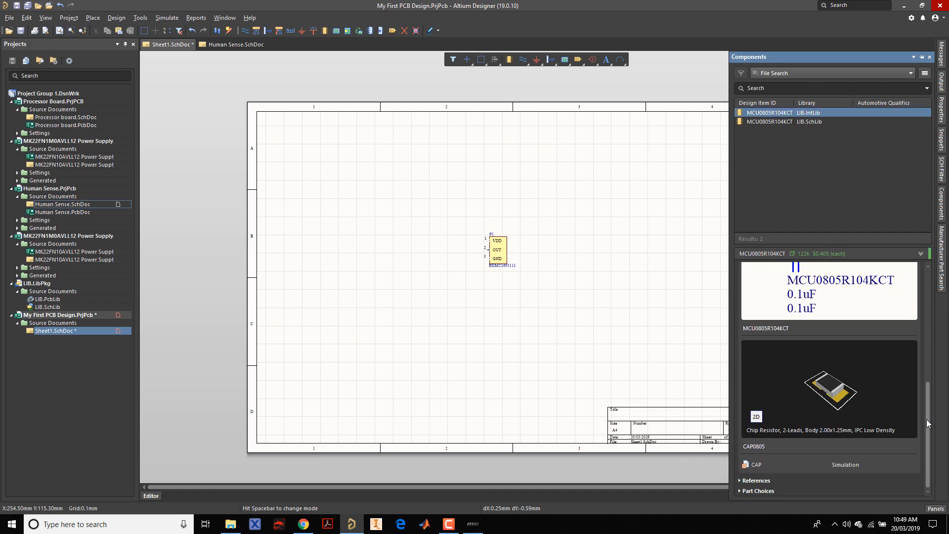
click(787, 122)
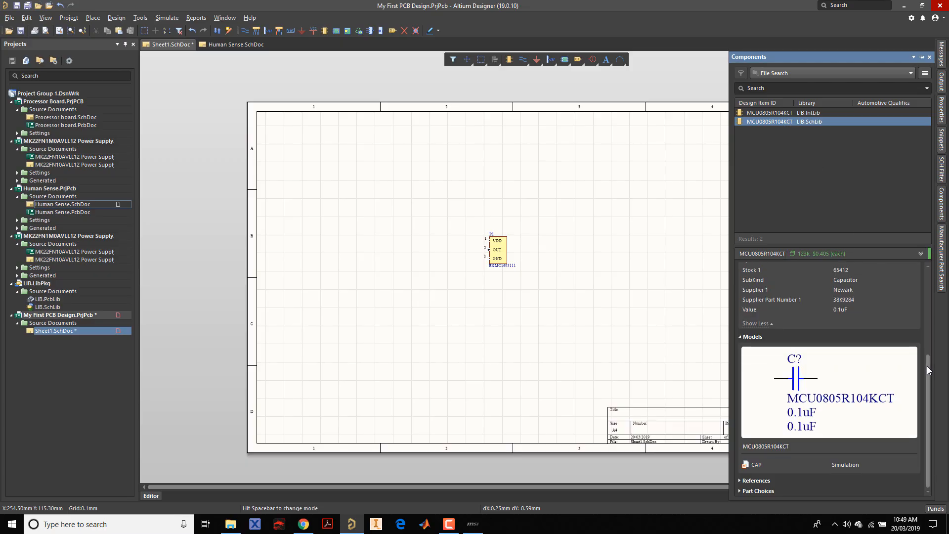
drag(928, 395, 918, 274)
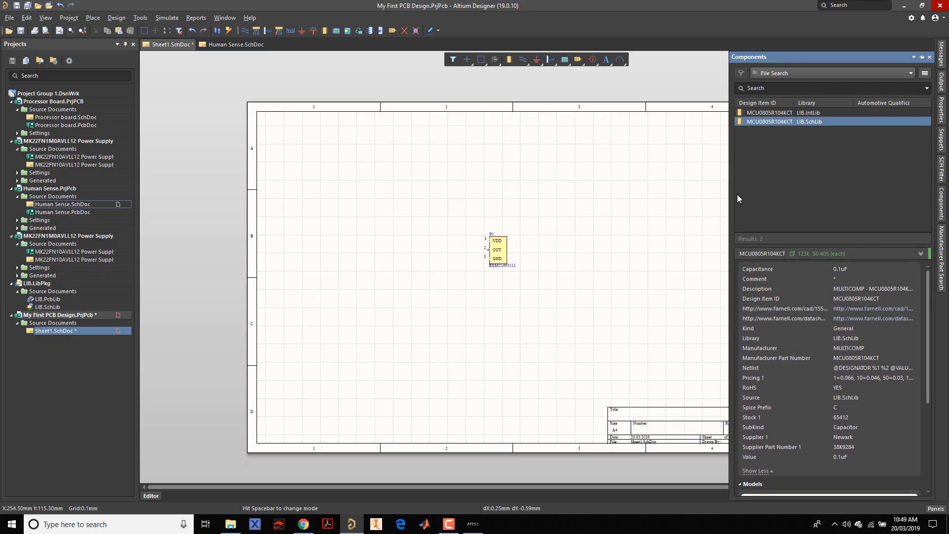
click(767, 113)
click(768, 122)
click(767, 110)
click(768, 122)
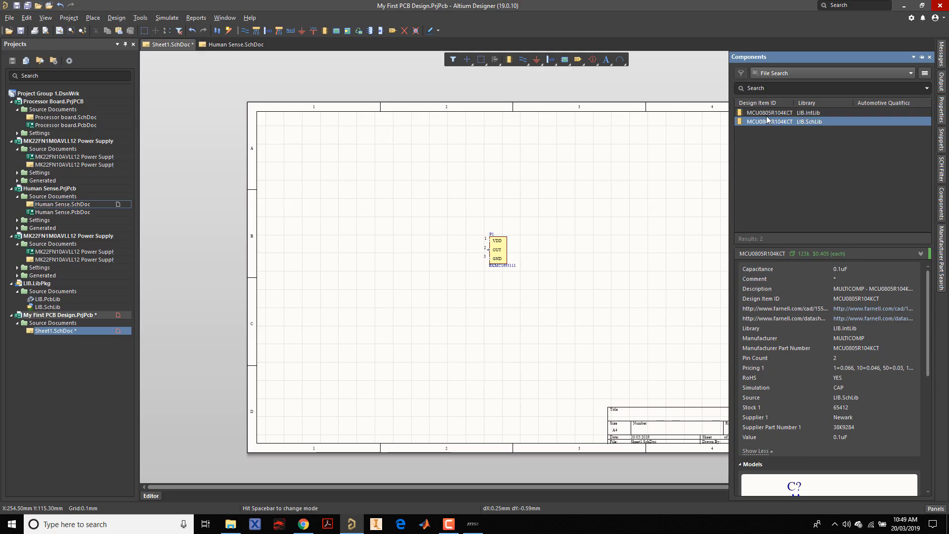
Step: Place two MCU0805R104KCT capacitors from LIB.IntLib, rotated upright, in row C below the PIR sensor
click(767, 113)
right_click(768, 114)
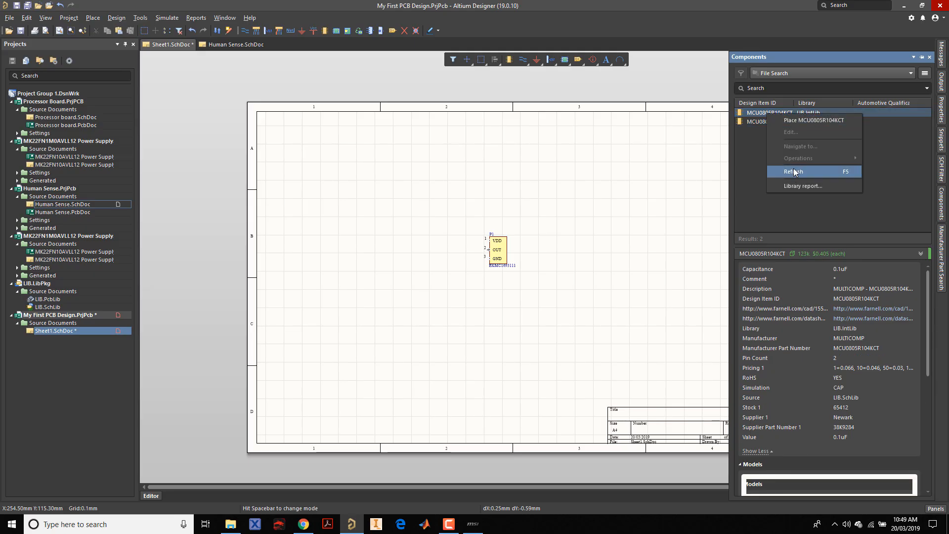
click(798, 121)
ctrl+scroll(430, 360, up, 4)
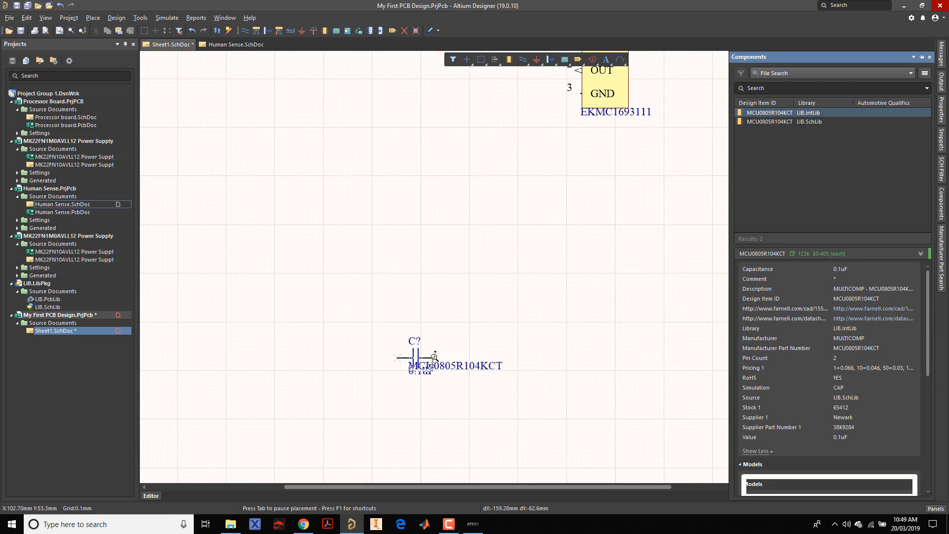
key(space)
key(End)
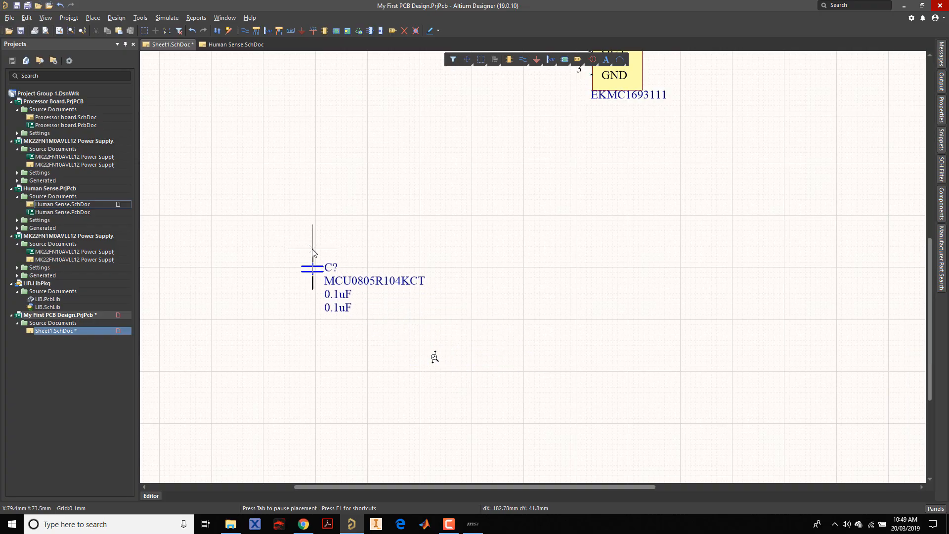
ctrl+scroll(399, 275, down, 3)
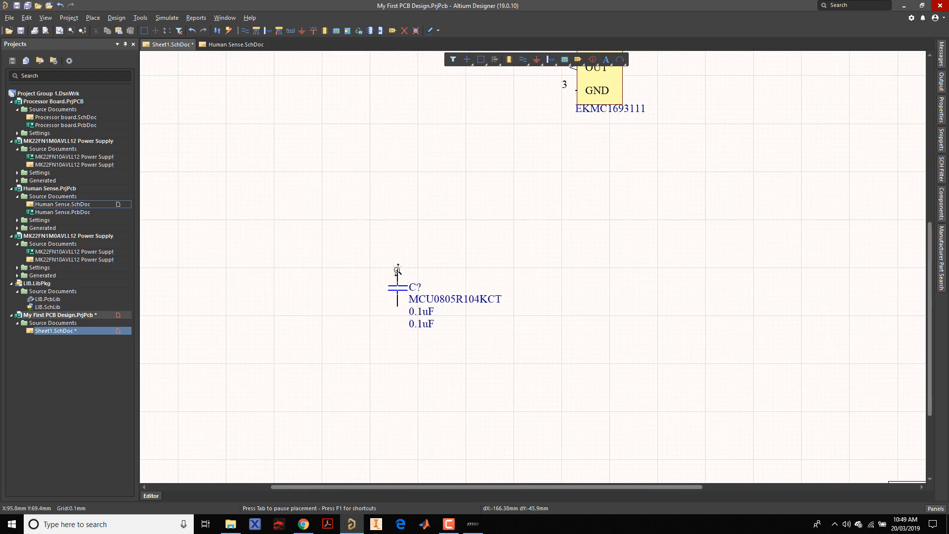
click(357, 263)
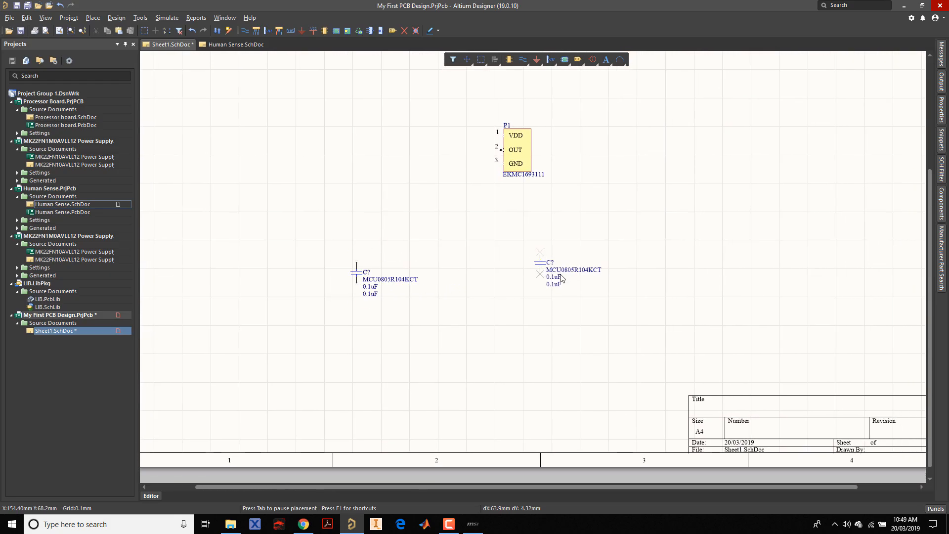
click(542, 263)
ctrl+scroll(578, 236, down, 3)
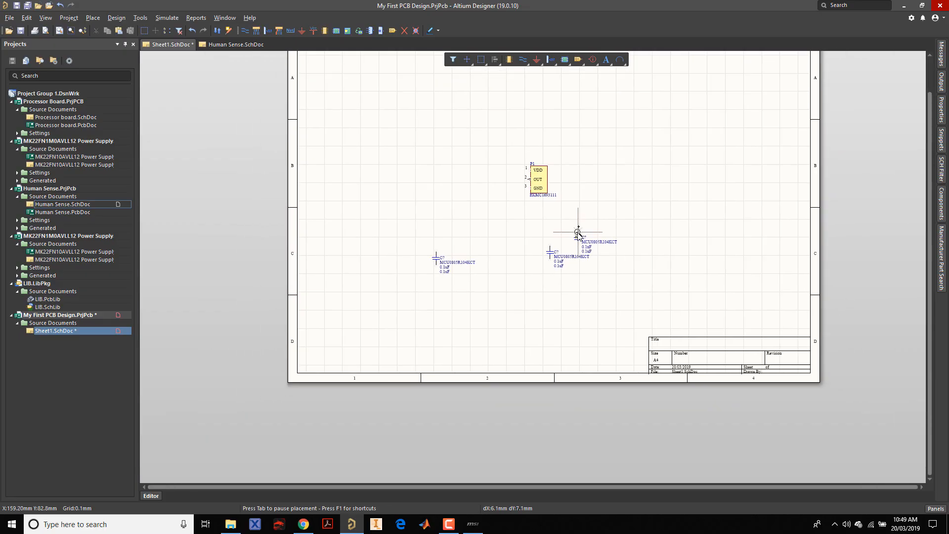
key(End)
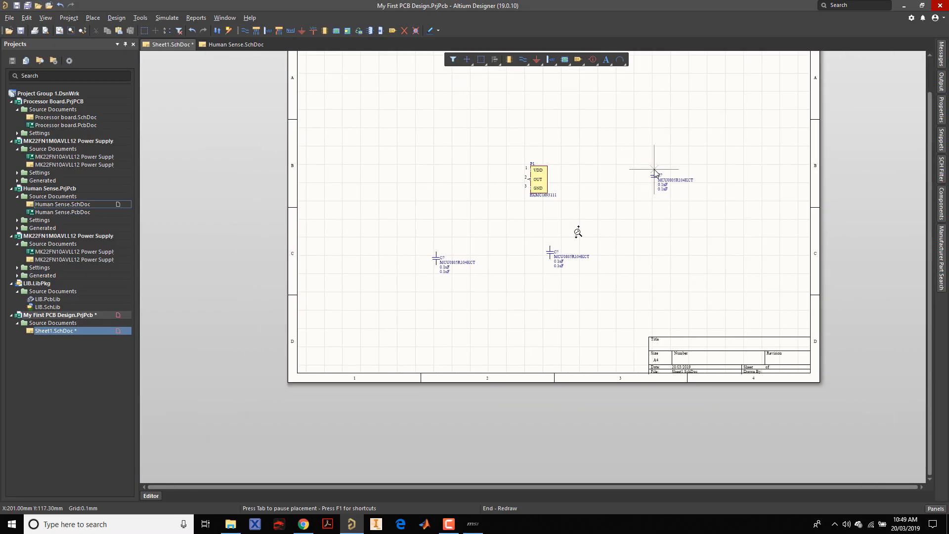
Step: Set the designator of the capacitor being placed to C1 and place it beside the PIR sensor in row B, column 3
key(Tab)
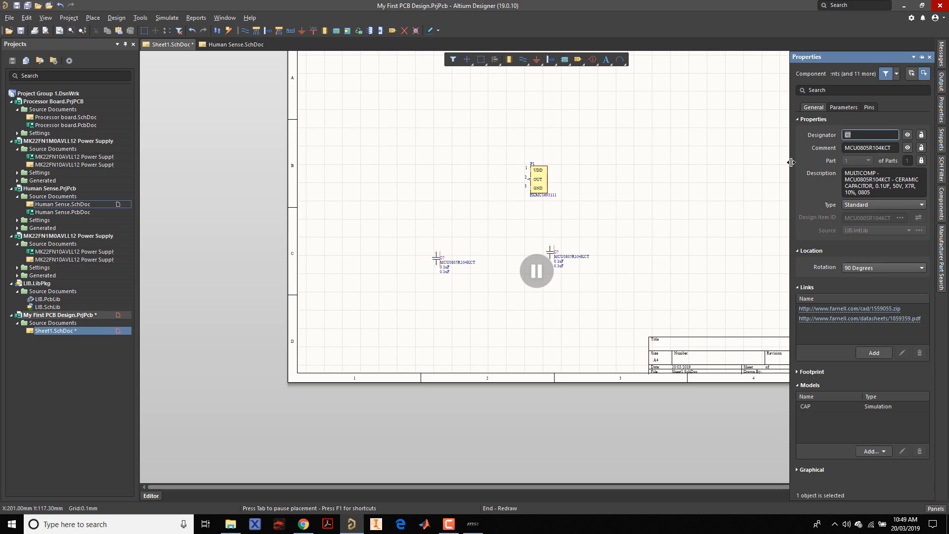
mouse_move(791, 163)
mouse_down()
mouse_move(772, 170)
mouse_move(780, 171)
mouse_up()
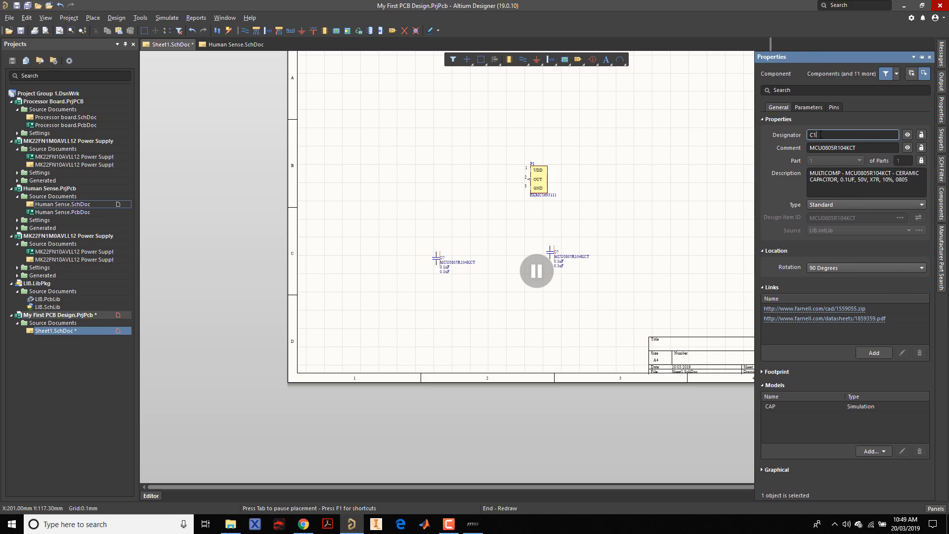
key(Return)
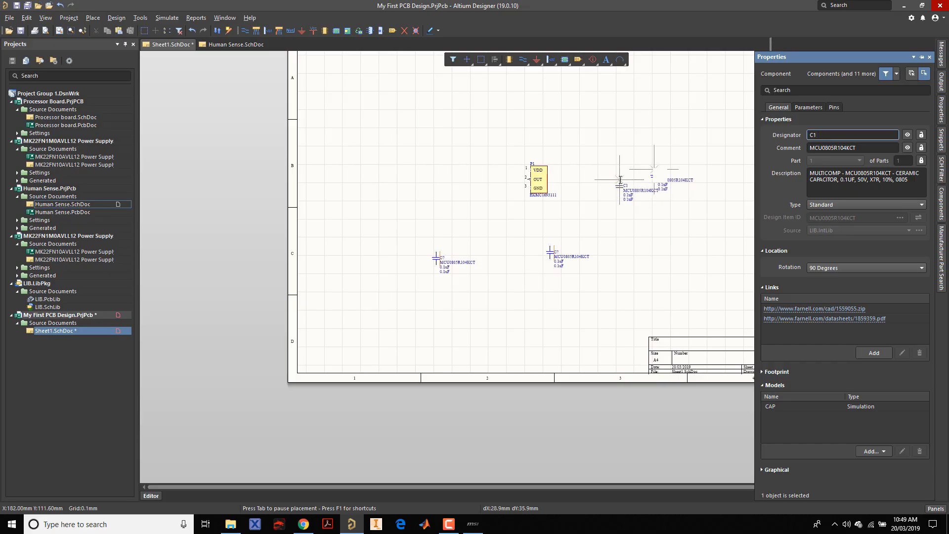
click(621, 190)
Step: Place four more 0.1uF capacitors below C1 and delete the two capacitors that still have the designator C?
ctrl+scroll(646, 229, up, 5)
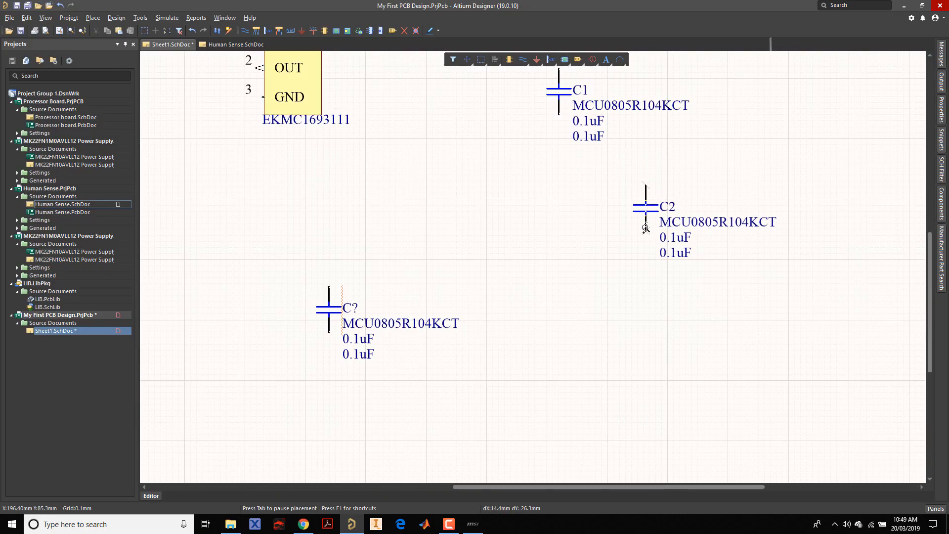
click(565, 247)
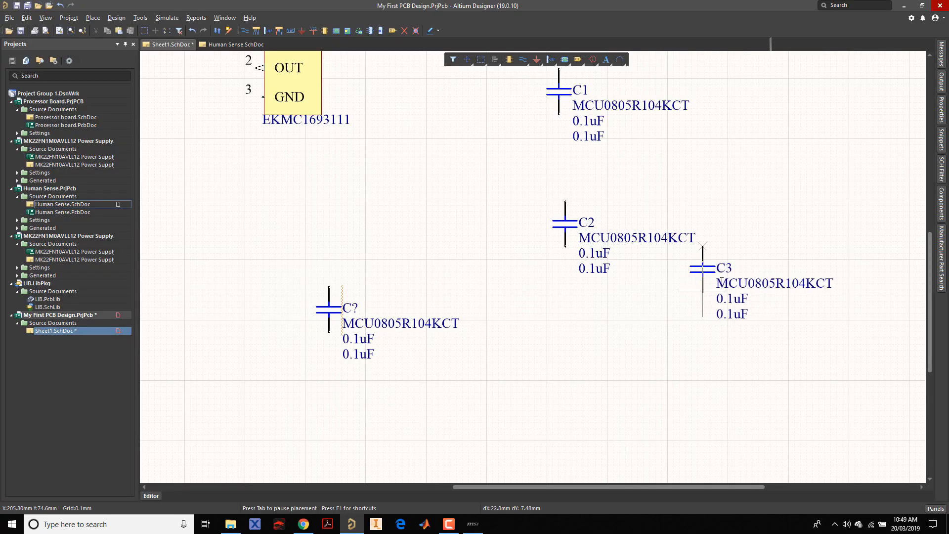
click(755, 246)
click(710, 423)
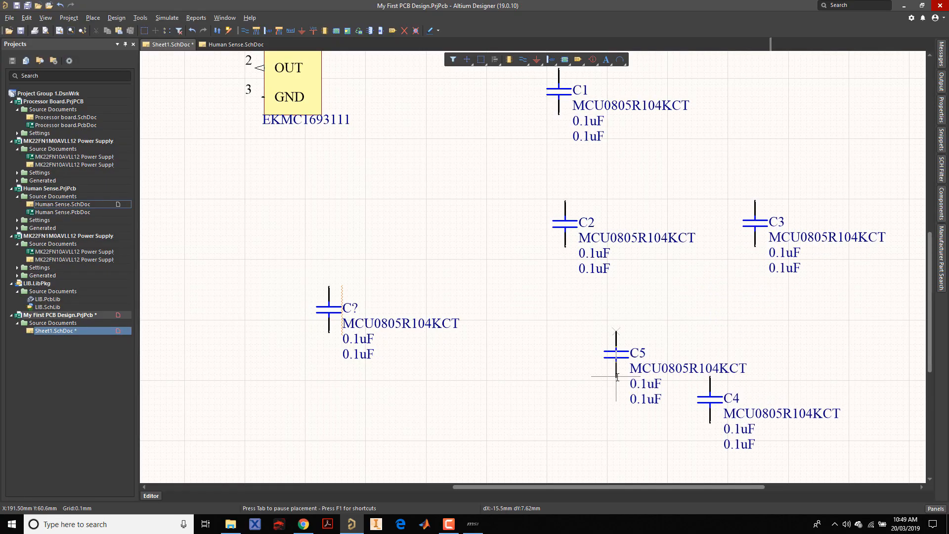
click(566, 361)
ctrl+scroll(469, 245, down, 7)
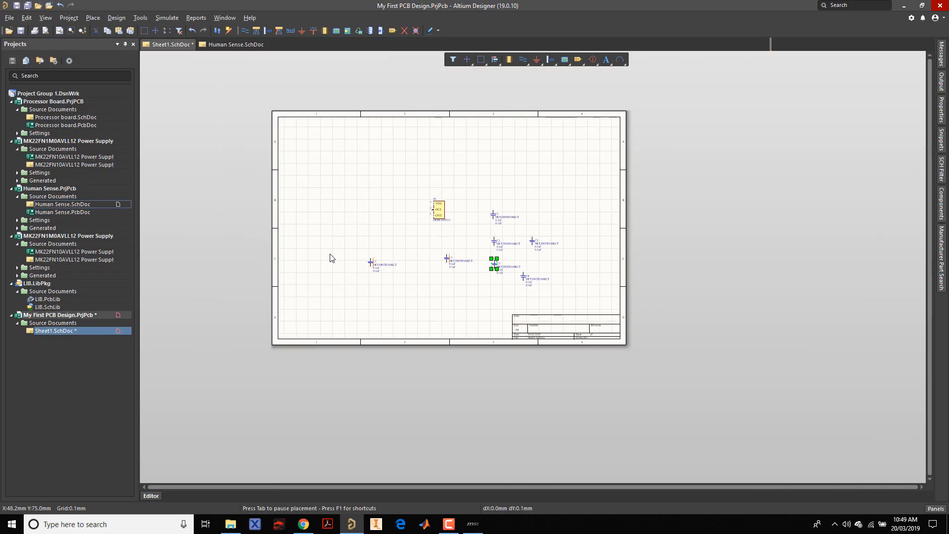
key(Delete)
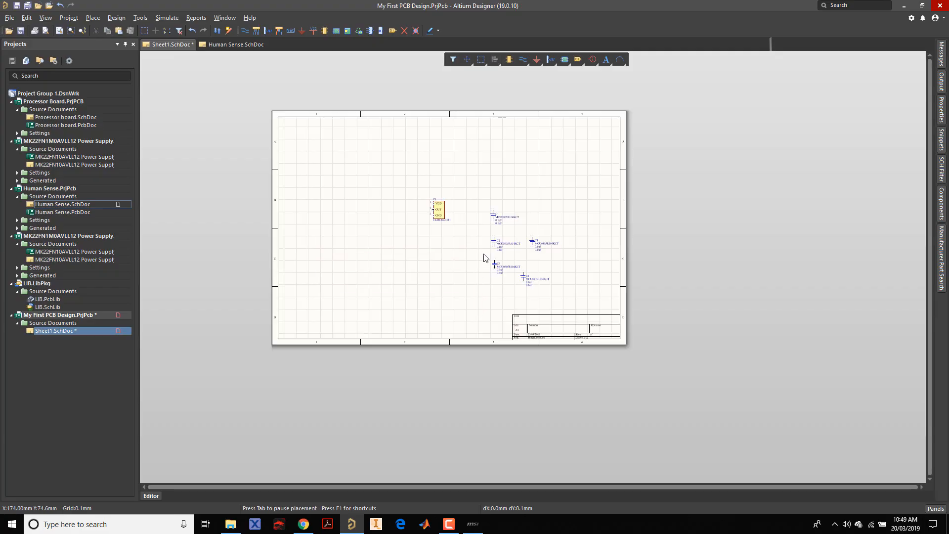
Step: Move the PIR sensor up and to the left within row B, and capacitor C1 into row C, column 2
ctrl+scroll(491, 233, up, 3)
drag(396, 198, 366, 157)
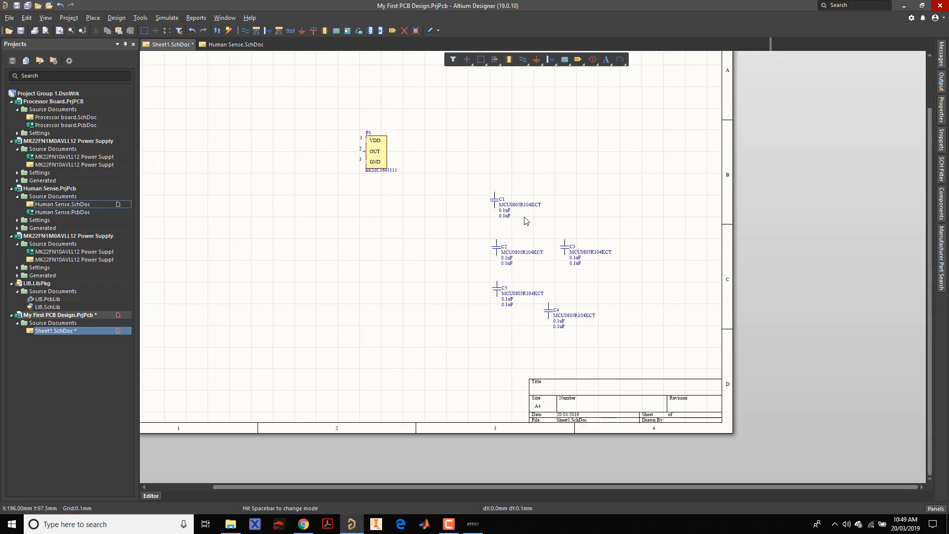
drag(497, 203, 327, 257)
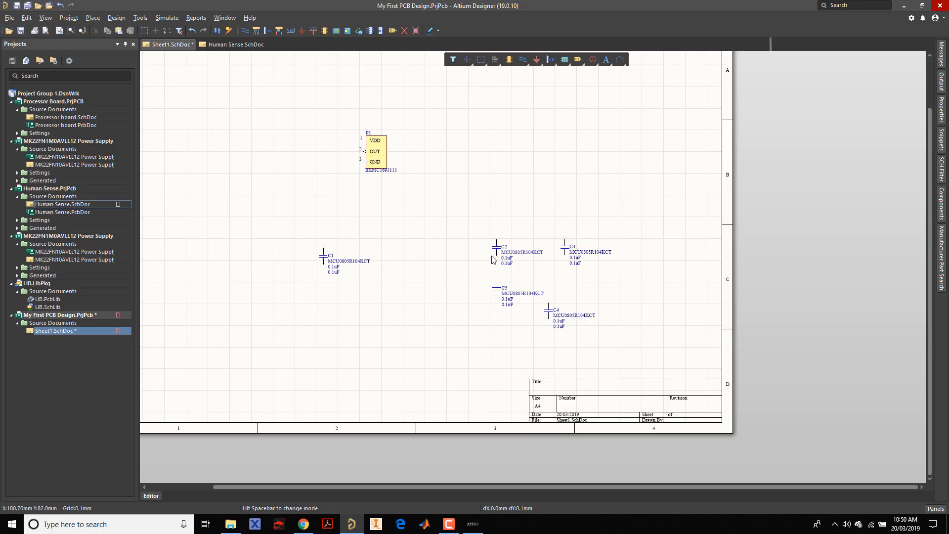
Step: Move capacitors C2, C3, C5 and C4 into a horizontal row beside C1, and shift C1 slightly down to line up with them
drag(496, 249, 403, 250)
drag(565, 247, 478, 263)
drag(516, 291, 552, 269)
drag(555, 315, 614, 270)
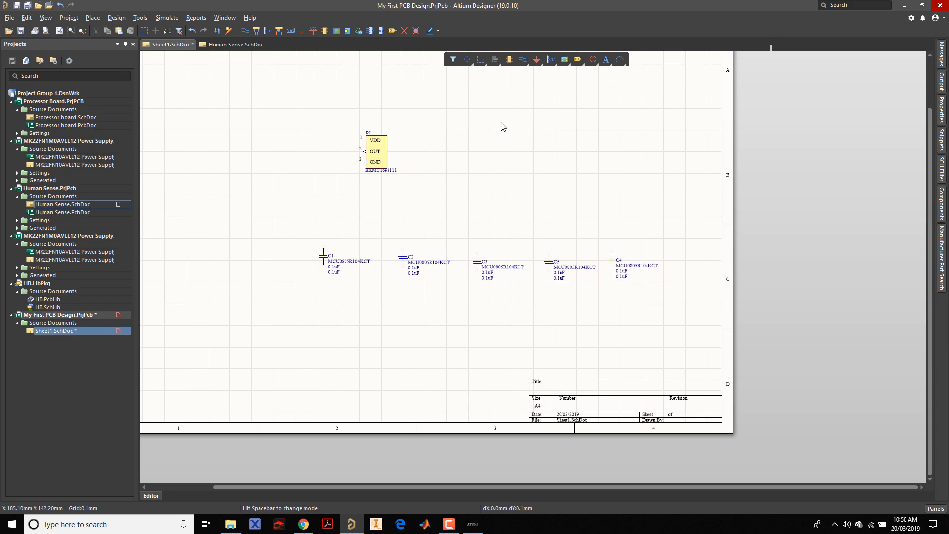
click(522, 59)
ctrl+scroll(351, 246, up, 1)
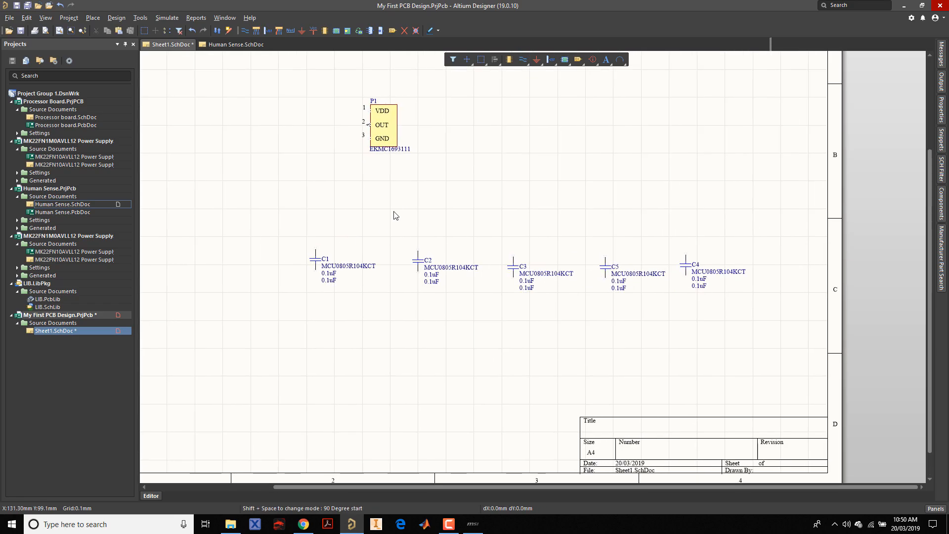
drag(316, 261, 316, 275)
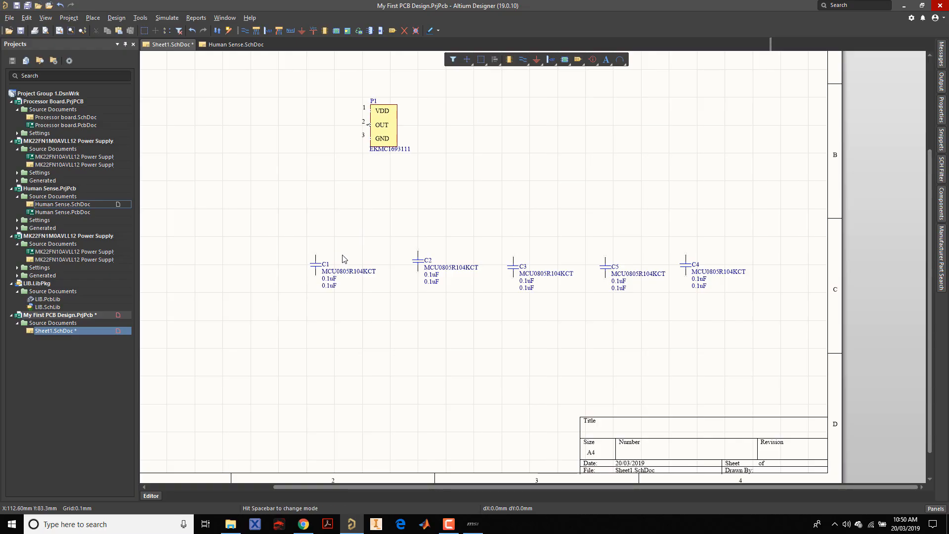
Step: Wire the upper pin of C1 to the upper pin of C2, routing the wire above both capacitors
ctrl+scroll(309, 276, up, 5)
ctrl+scroll(309, 276, down, 2)
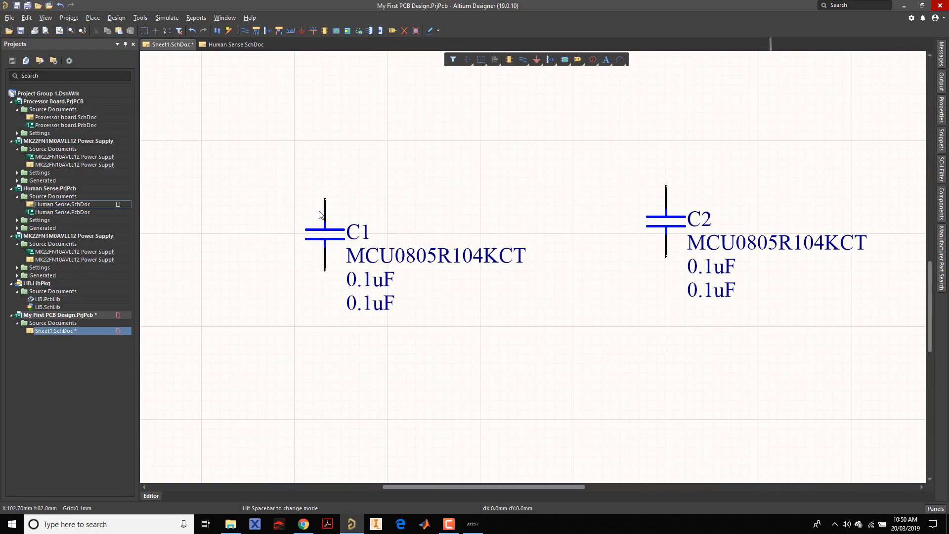
click(327, 202)
click(389, 202)
click(527, 63)
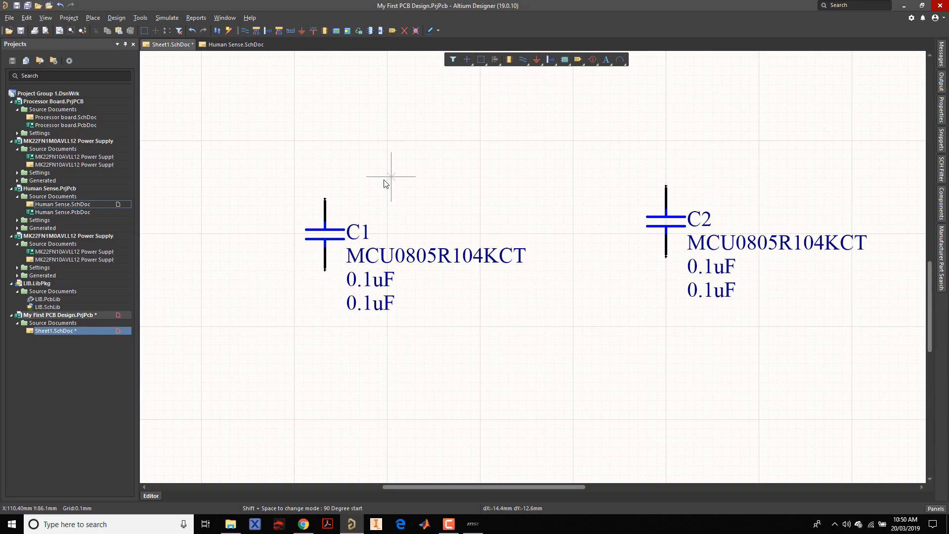
click(324, 199)
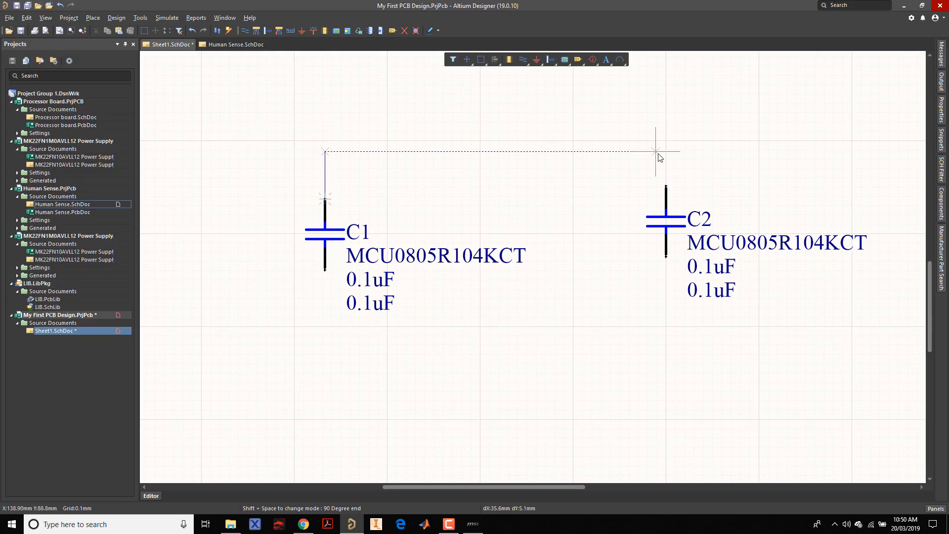
click(666, 187)
Step: Wire the upper pin of C3 to the corner of the existing wire above C2
ctrl+scroll(666, 187, down, 1)
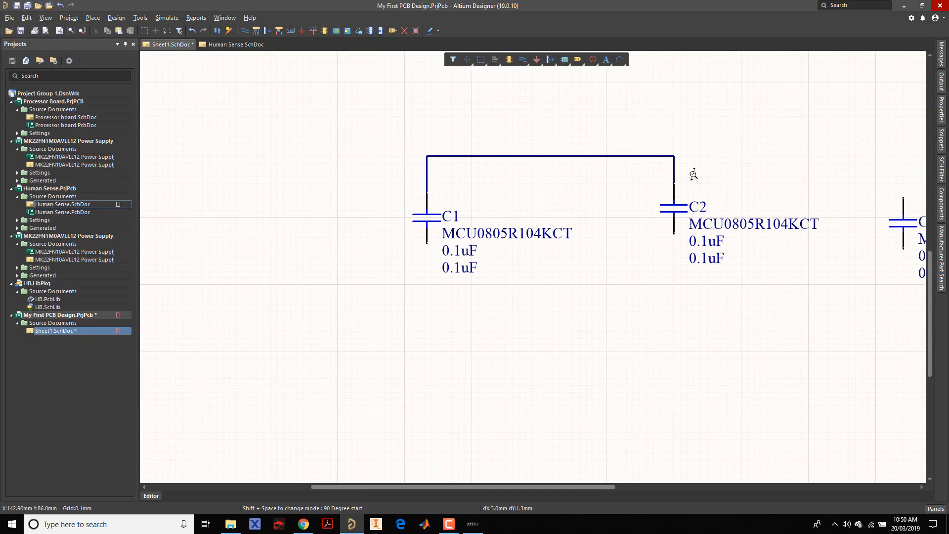
ctrl+scroll(798, 178, down, 3)
ctrl+scroll(798, 178, up, 4)
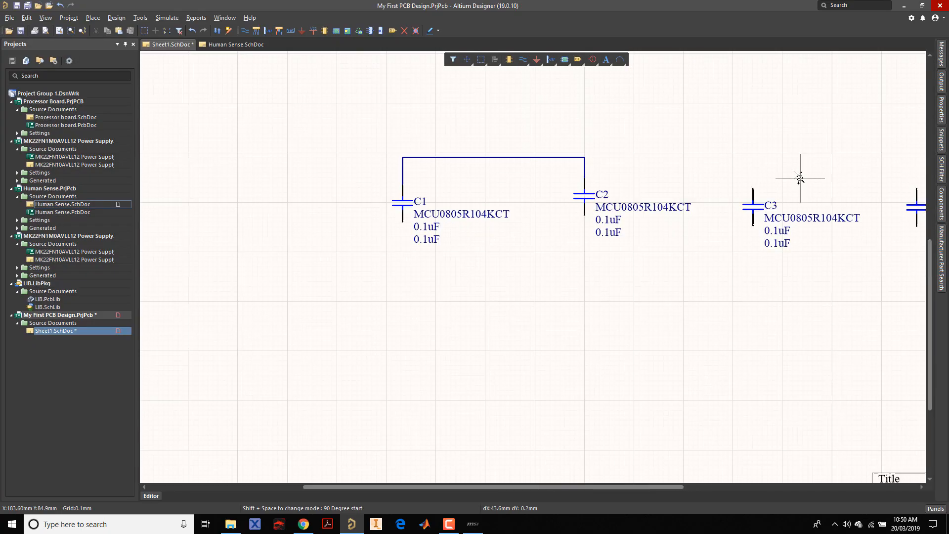
click(751, 188)
click(571, 155)
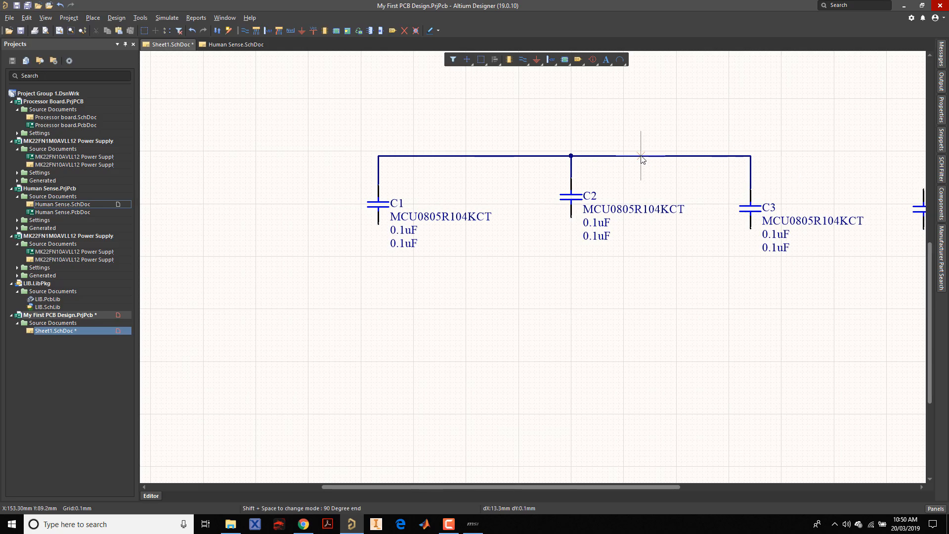
Step: Extend the upper wire from the corner above C3 to the upper pins of C5 and C4
ctrl+scroll(641, 155, down, 2)
ctrl+scroll(858, 178, down, 2)
right_drag(859, 178, 580, 227)
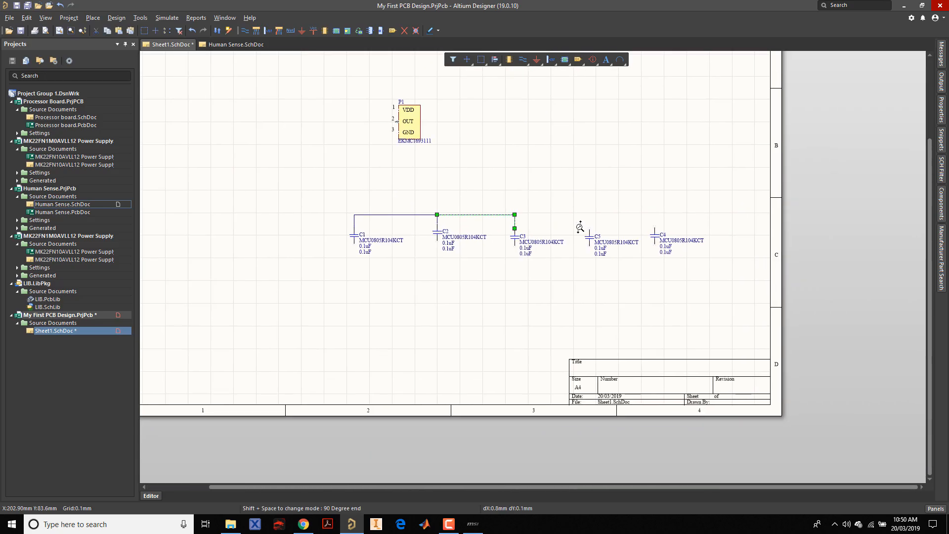
ctrl+scroll(580, 228, up, 4)
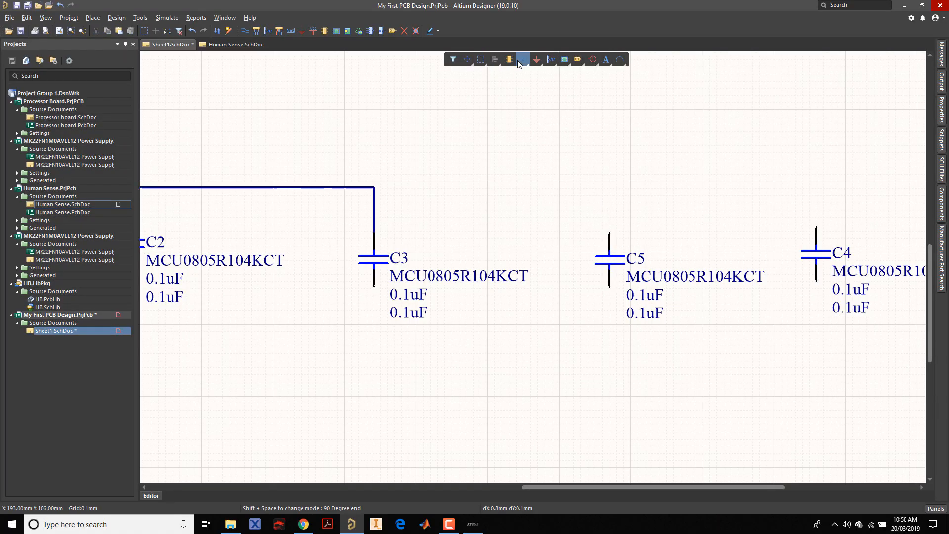
click(610, 232)
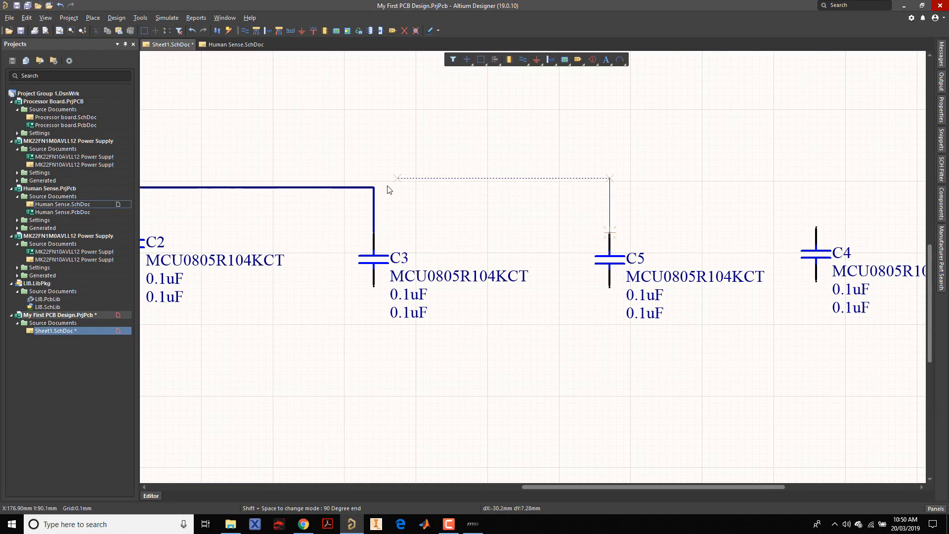
click(373, 188)
click(816, 229)
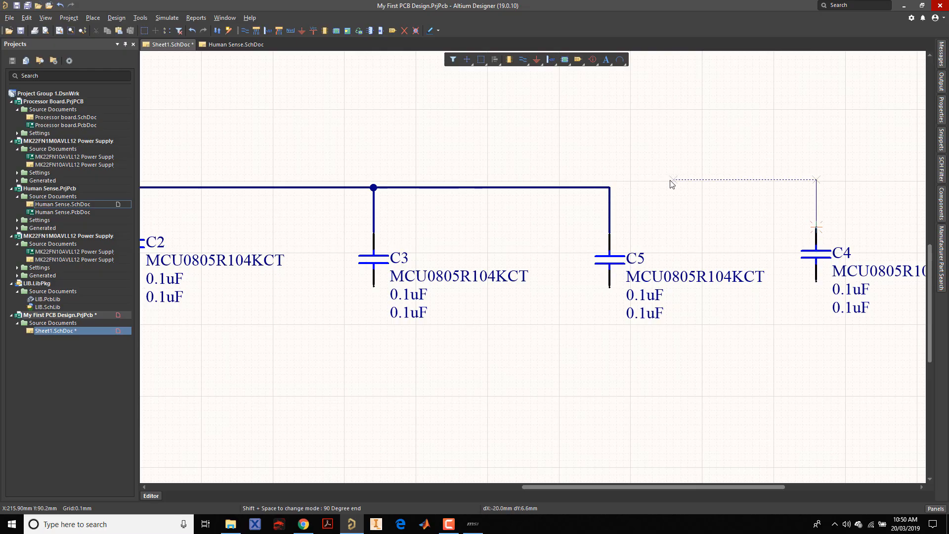
click(613, 191)
Step: Wire the lower pin of C1 to the lower pin of C4, routing the wire below the whole capacitor row
ctrl+scroll(660, 189, down, 3)
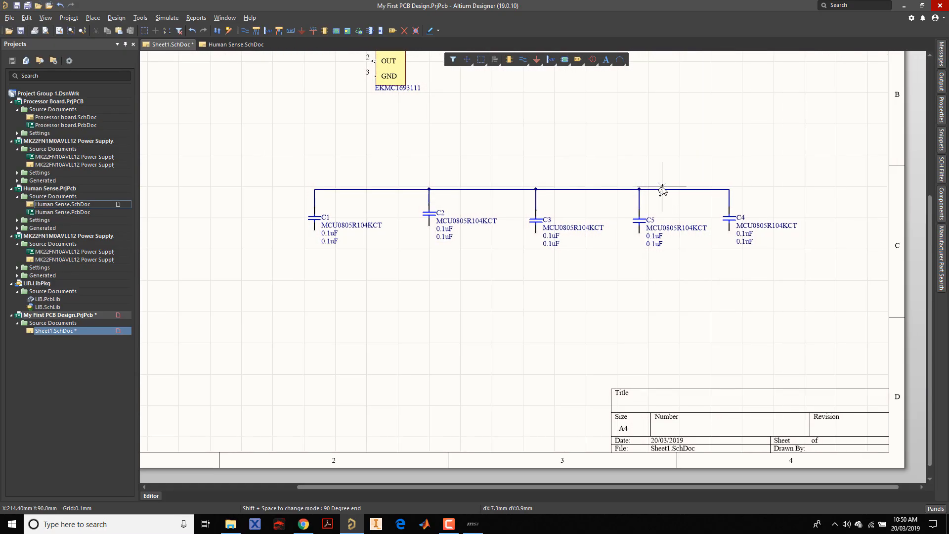
click(315, 229)
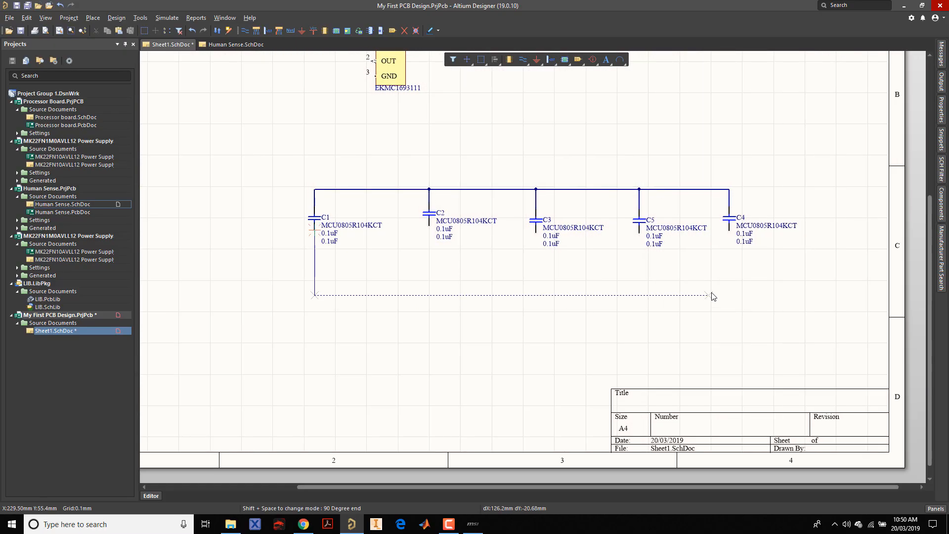
click(730, 230)
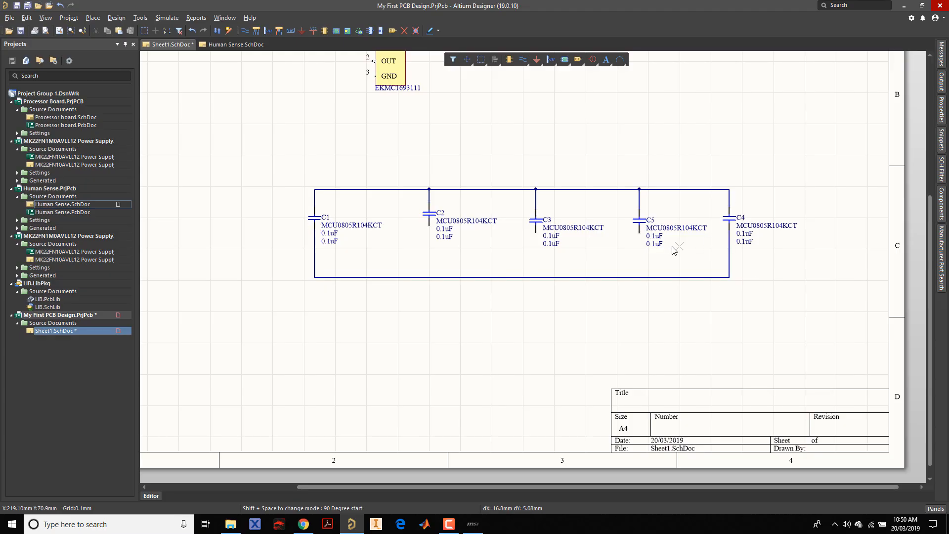
Step: Wire the lower pins of C5, C3 and C2 straight down to the lower wire and end the wiring
click(639, 234)
click(640, 277)
click(534, 235)
click(536, 277)
click(428, 227)
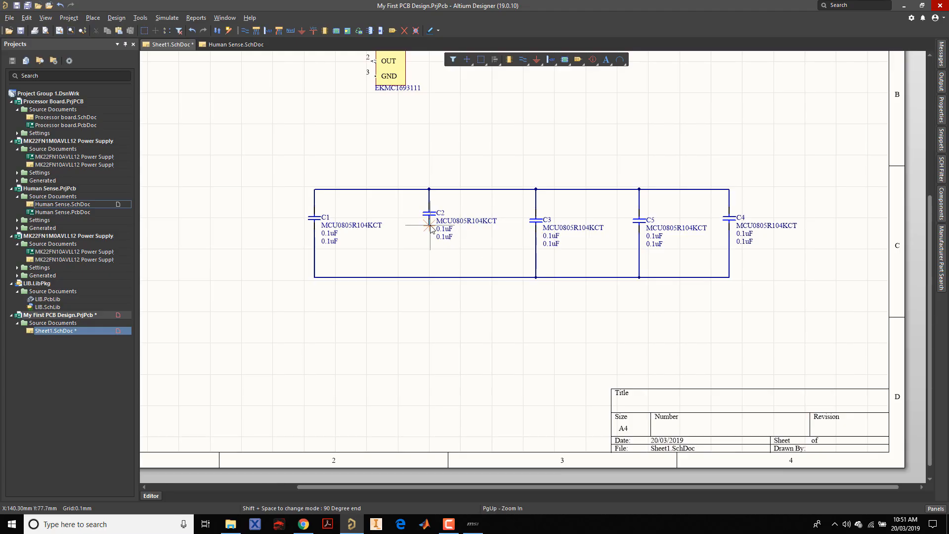
click(429, 278)
right_click(431, 278)
click(502, 316)
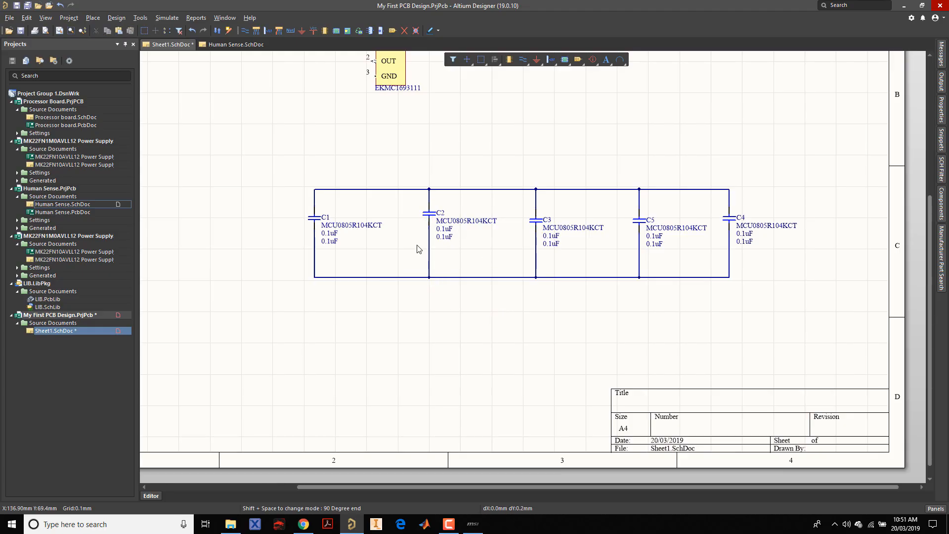
Step: Move C2 lower between its wires, C1 closer to C2, and C3 slightly down and towards C2
drag(429, 219, 468, 251)
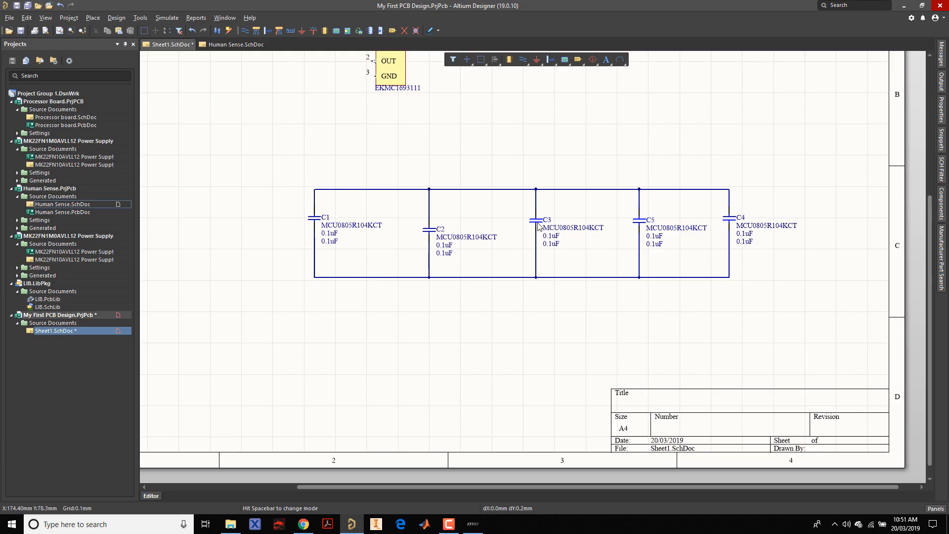
drag(538, 226, 536, 235)
drag(318, 224, 377, 232)
drag(535, 245, 519, 241)
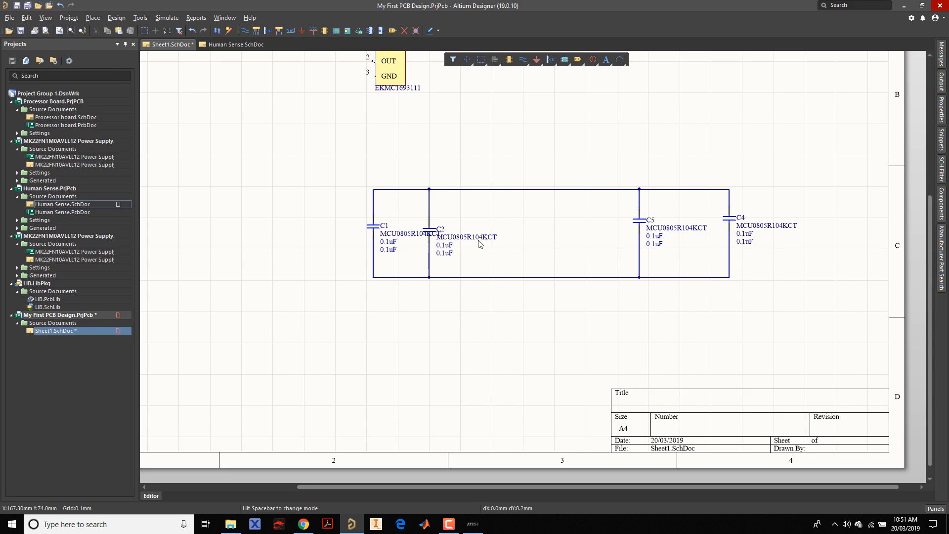
Step: Hide the comment text MCU0805R104KCT of capacitor C1
double_click(403, 240)
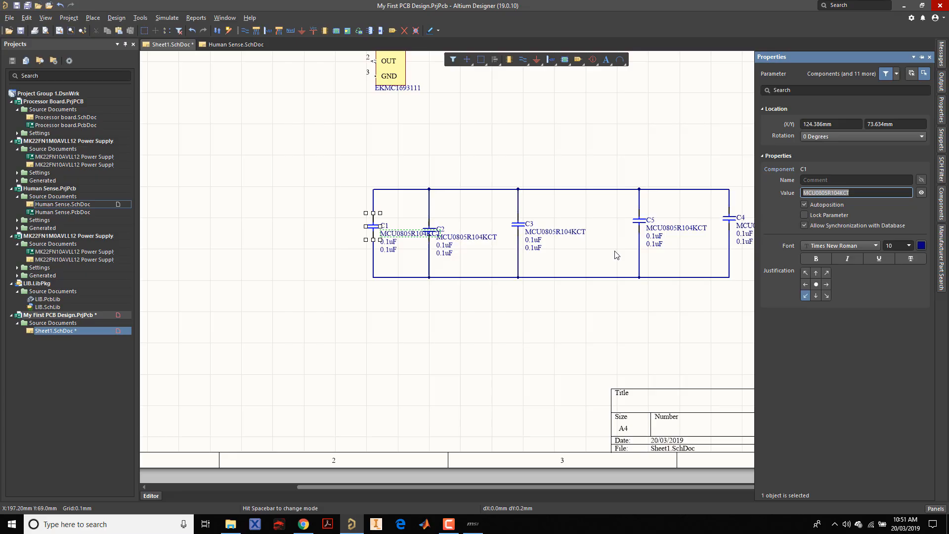
click(923, 196)
click(923, 195)
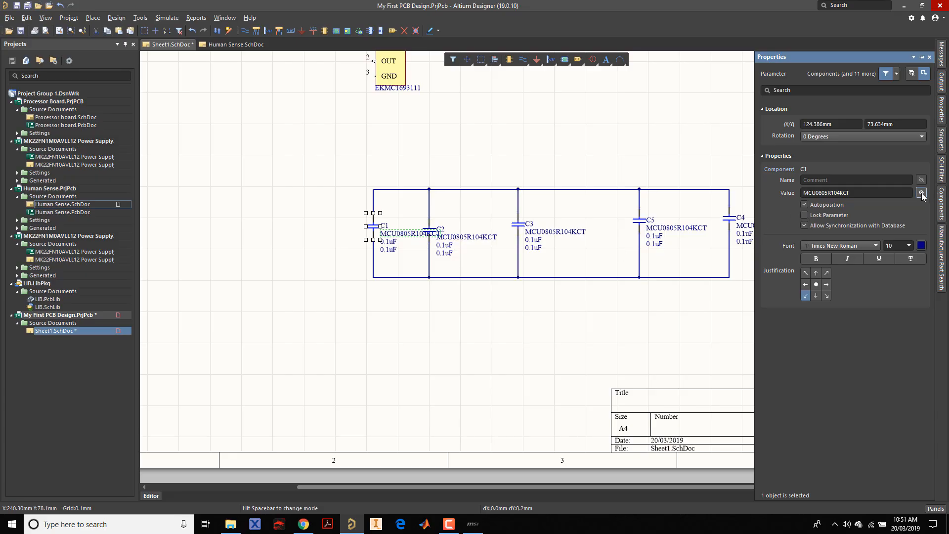
click(922, 194)
click(442, 261)
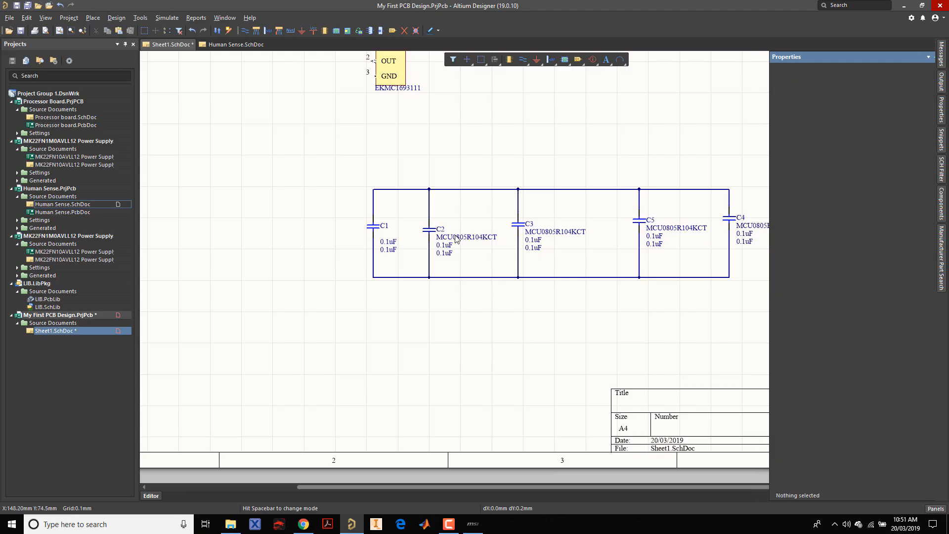
click(453, 237)
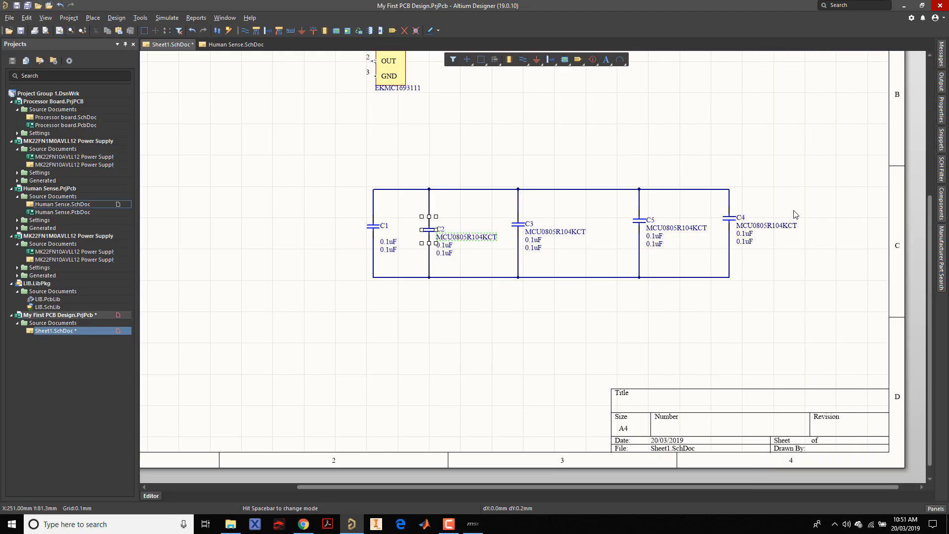
double_click(434, 232)
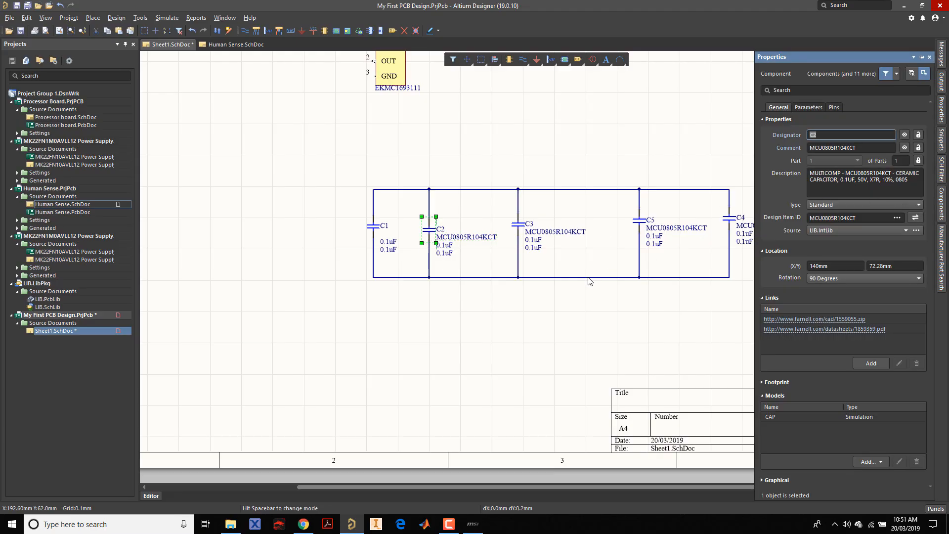
ctrl+scroll(590, 281, down, 3)
drag(350, 201, 700, 294)
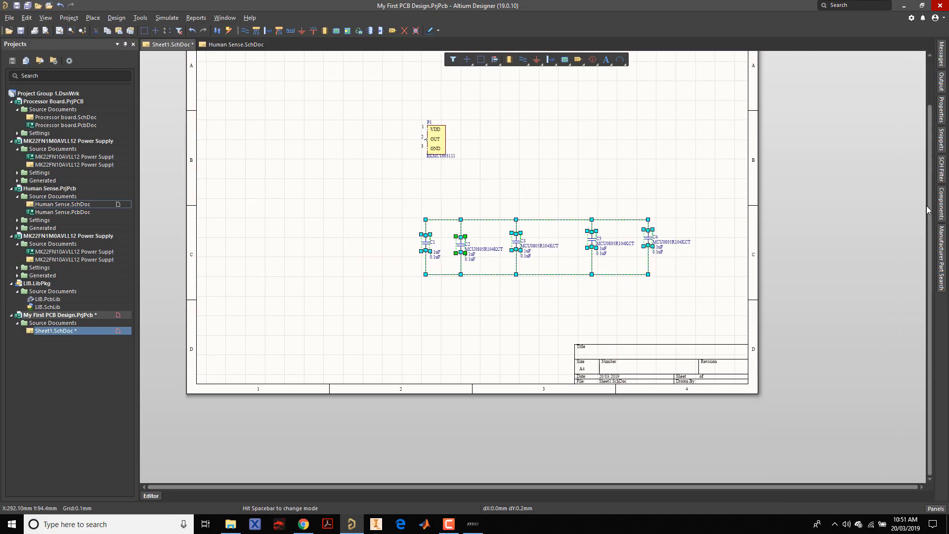
mouse_move(945, 121)
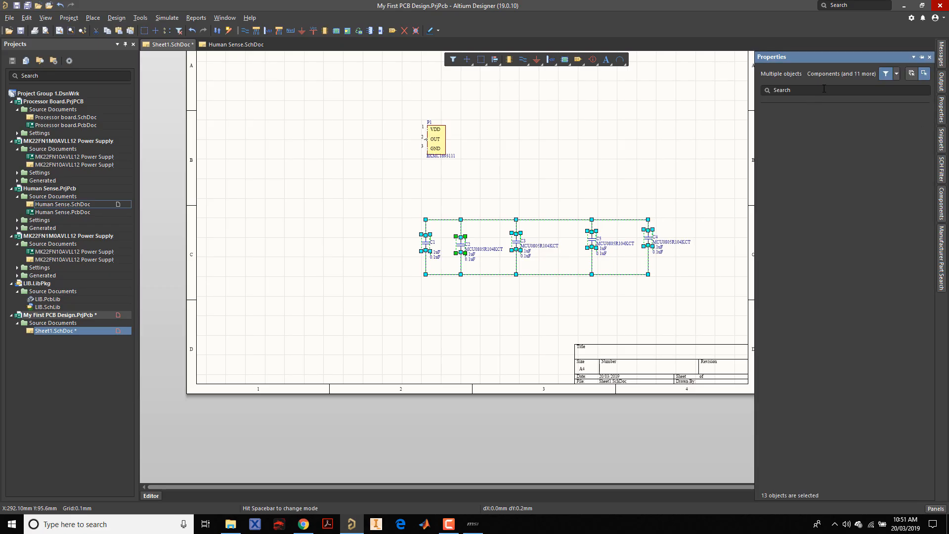
click(896, 75)
mouse_move(944, 175)
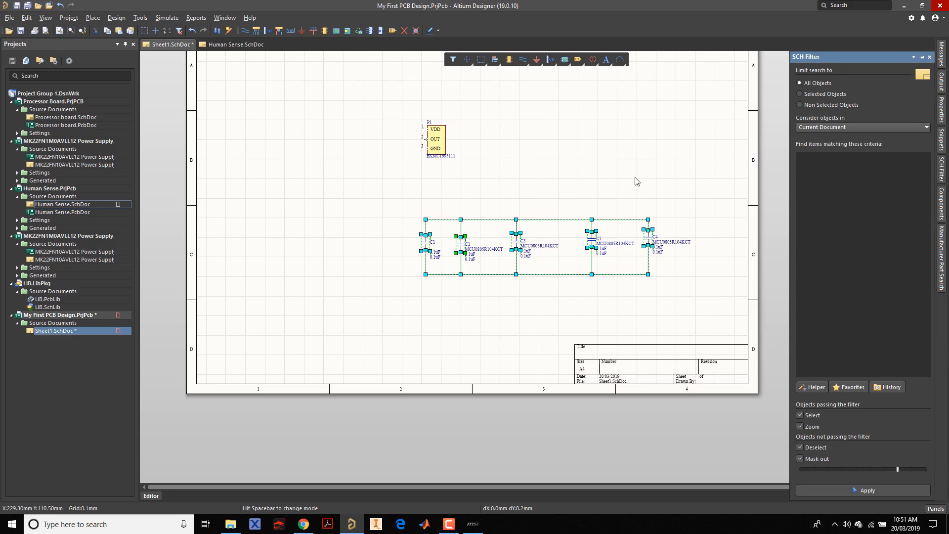
click(581, 169)
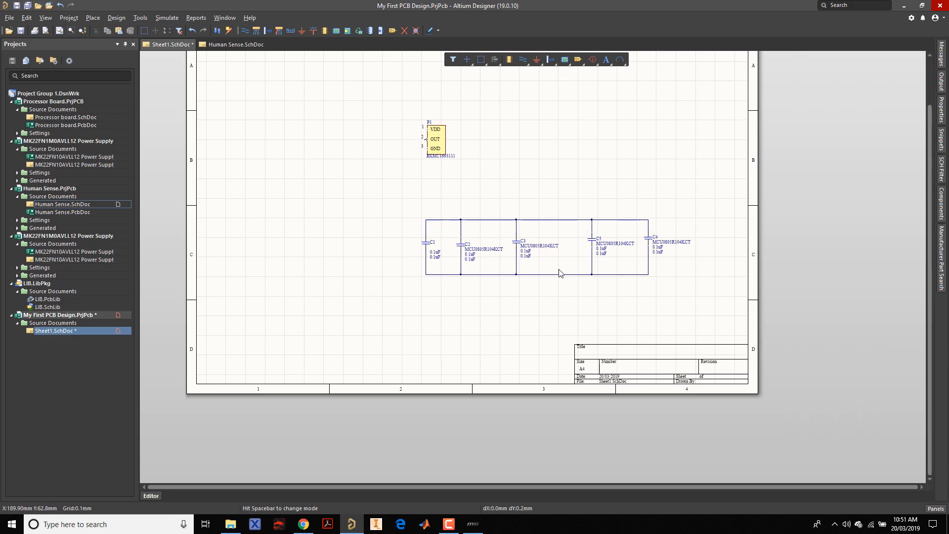
Step: Hide the comment text MCU0805R104KCT of capacitors C2, C3, C5 and C4 in their component properties
ctrl+scroll(558, 269, up, 2)
double_click(397, 231)
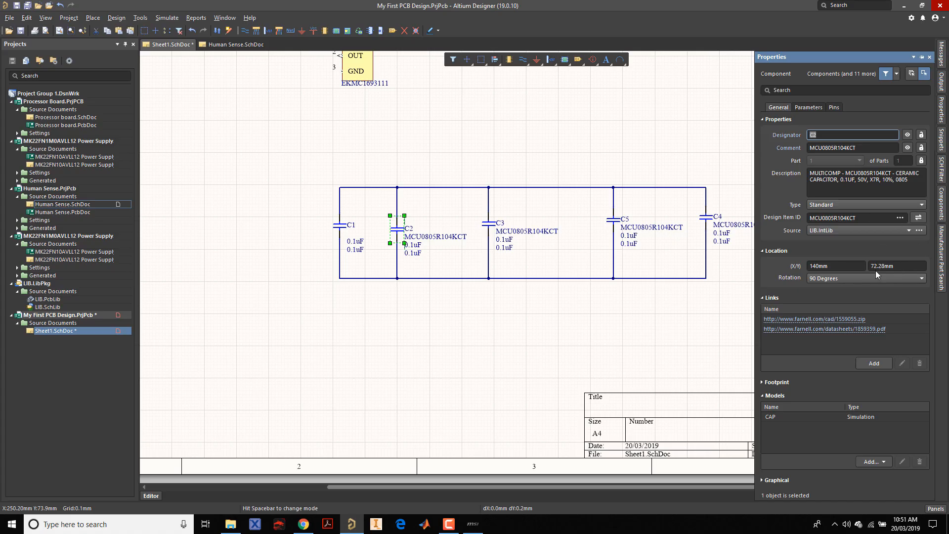
click(908, 148)
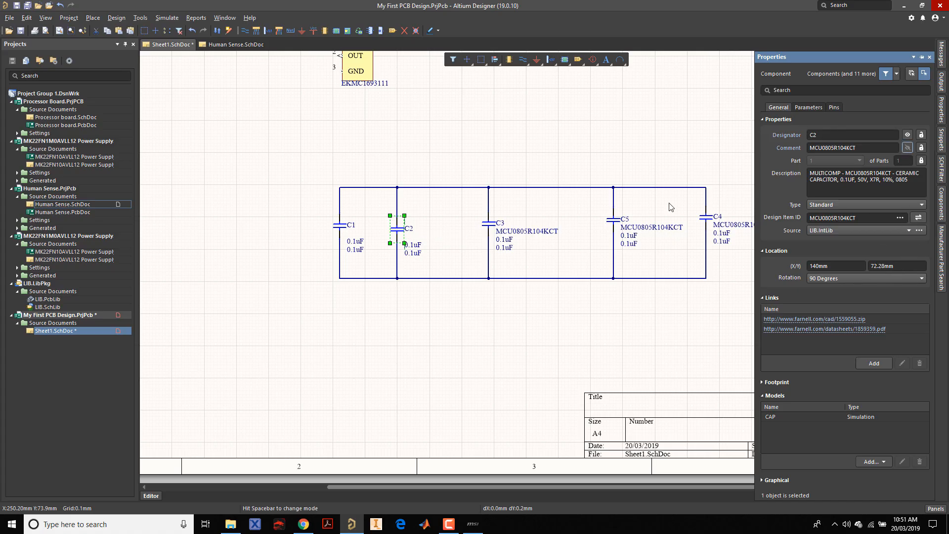
click(493, 228)
click(908, 148)
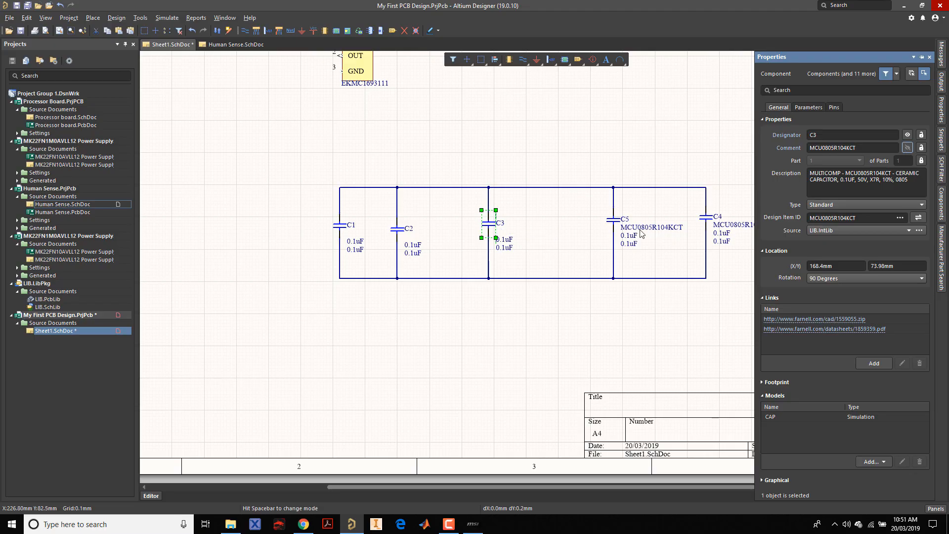
click(618, 223)
click(908, 147)
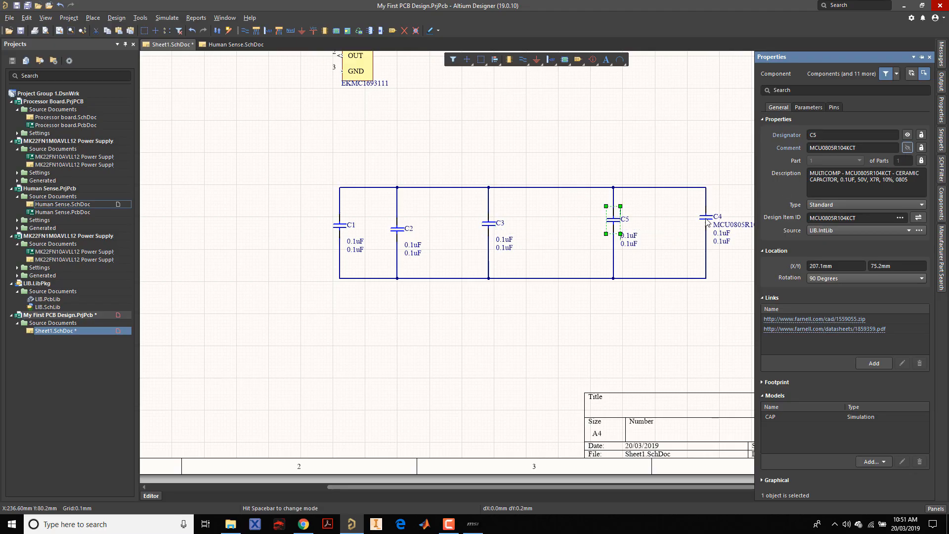
click(704, 222)
click(909, 149)
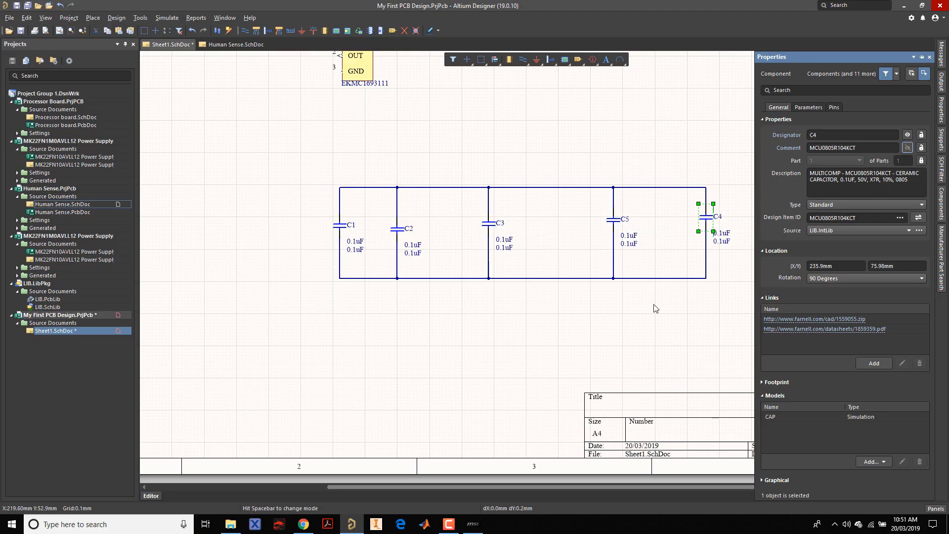
Step: Move C5, C4, C3, C2 and C1 closer together between their wires and line them up in one row
drag(615, 243, 548, 245)
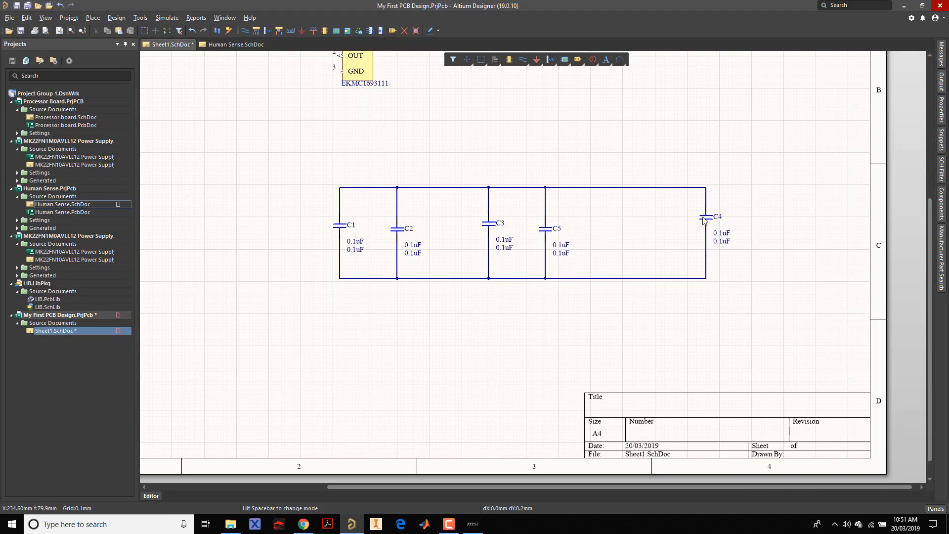
drag(701, 221, 642, 249)
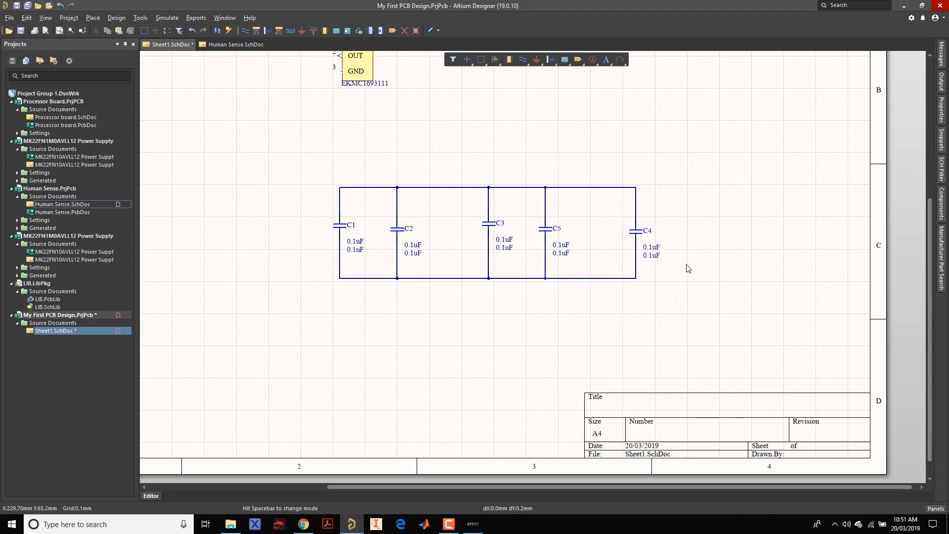
drag(549, 235, 591, 236)
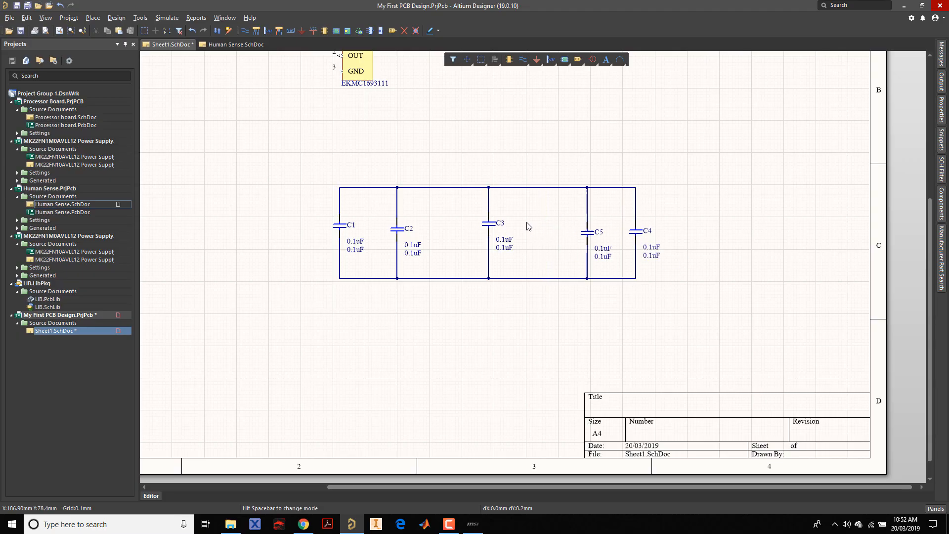
drag(490, 223, 509, 222)
drag(399, 230, 445, 231)
drag(346, 229, 388, 234)
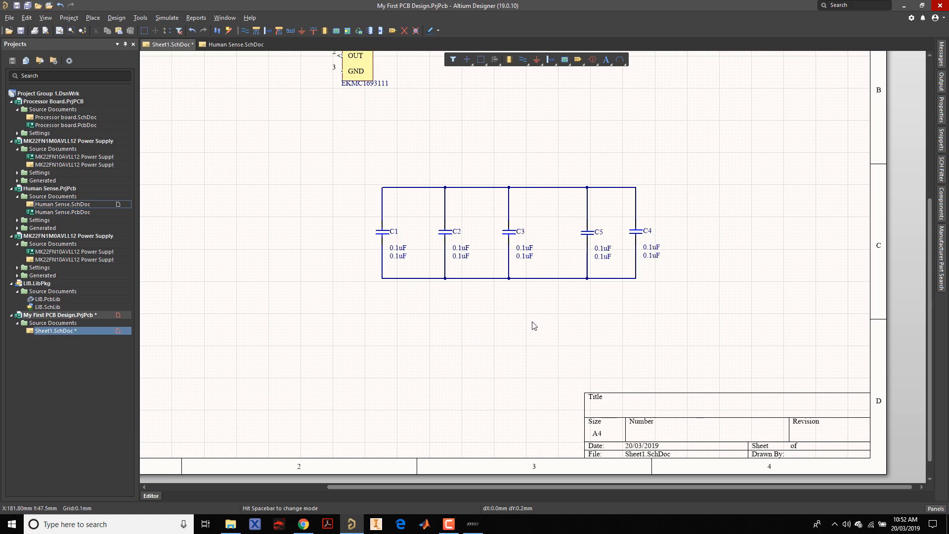
Step: Place a power port named +5V on the capacitor bank's upper wire above C3
ctrl+scroll(361, 227, down, 1)
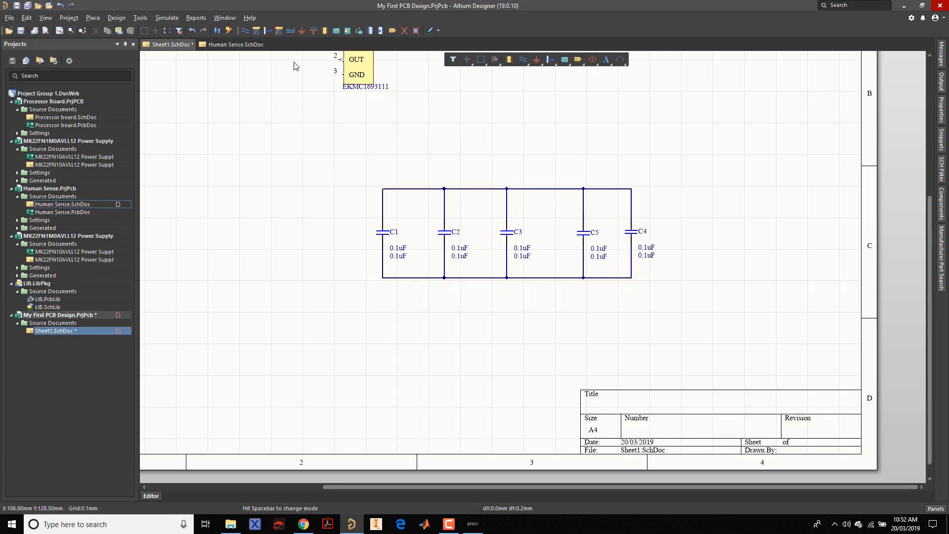
click(313, 30)
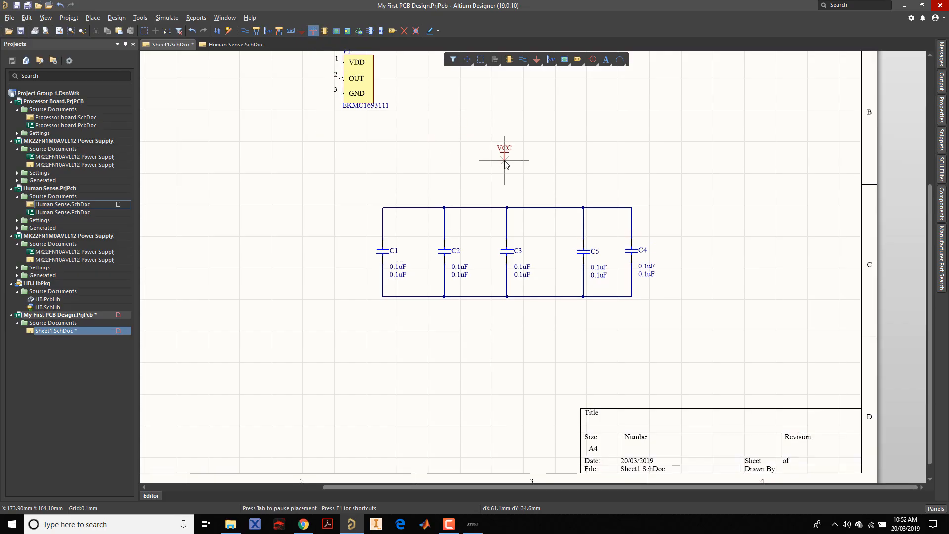
key(Tab)
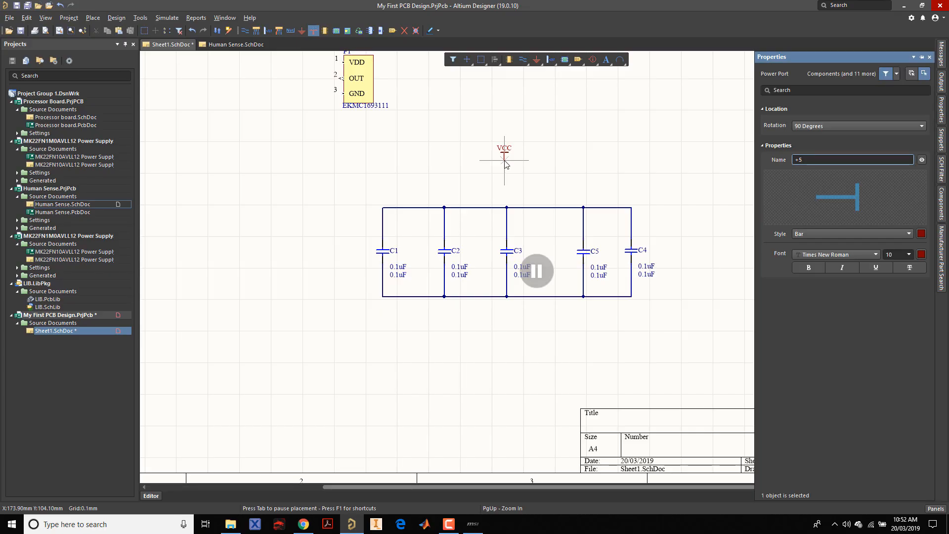
text(+5V)
key(Return)
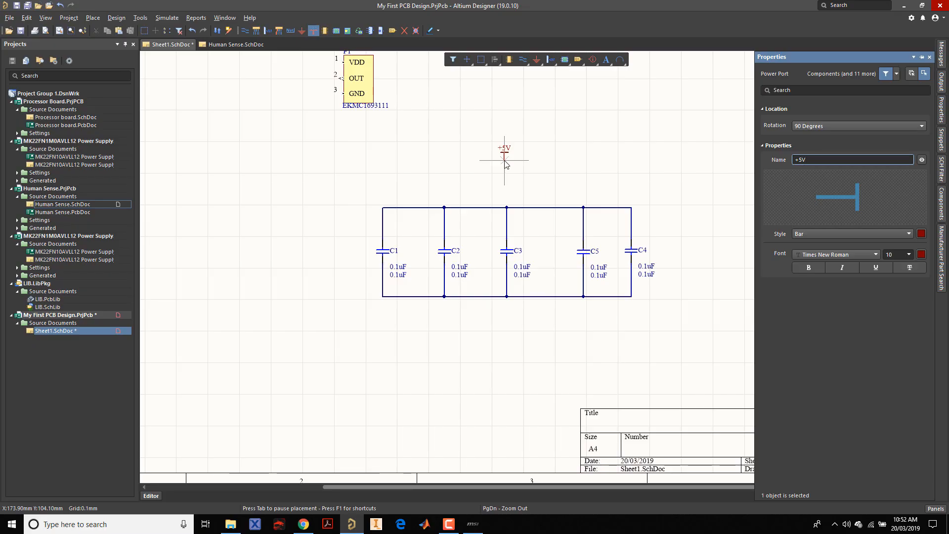
click(507, 208)
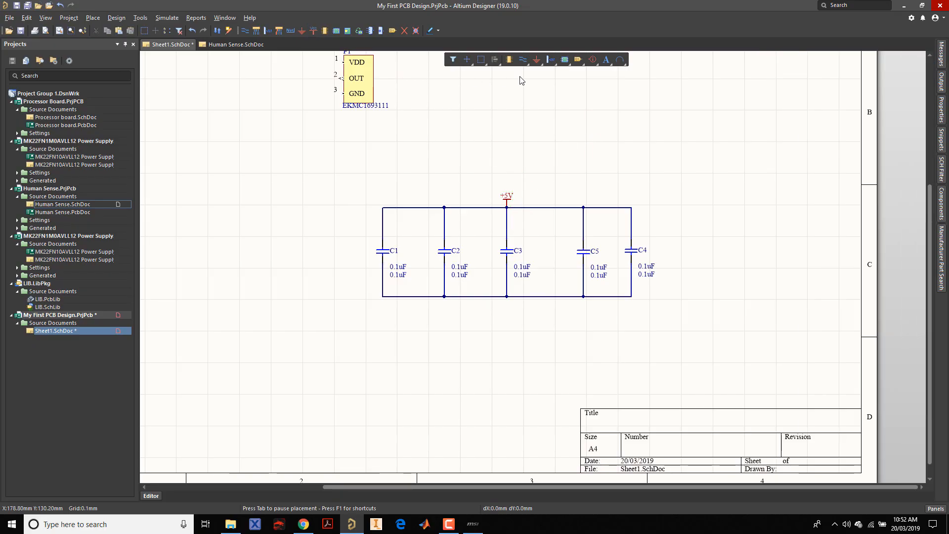
Step: Place a GND port on the capacitor bank's lower wire below C3 and end the placement
click(536, 59)
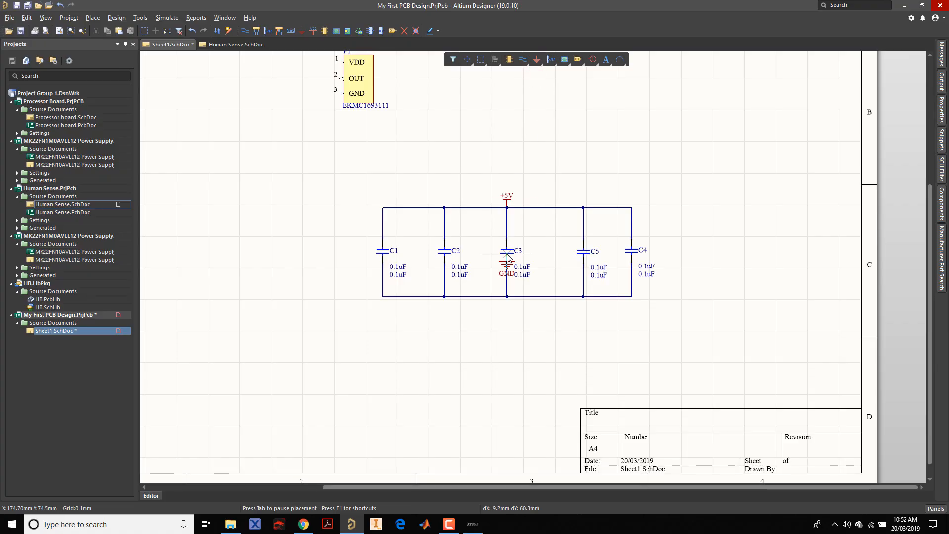
click(507, 297)
right_click(579, 336)
ctrl+scroll(580, 294, down, 1)
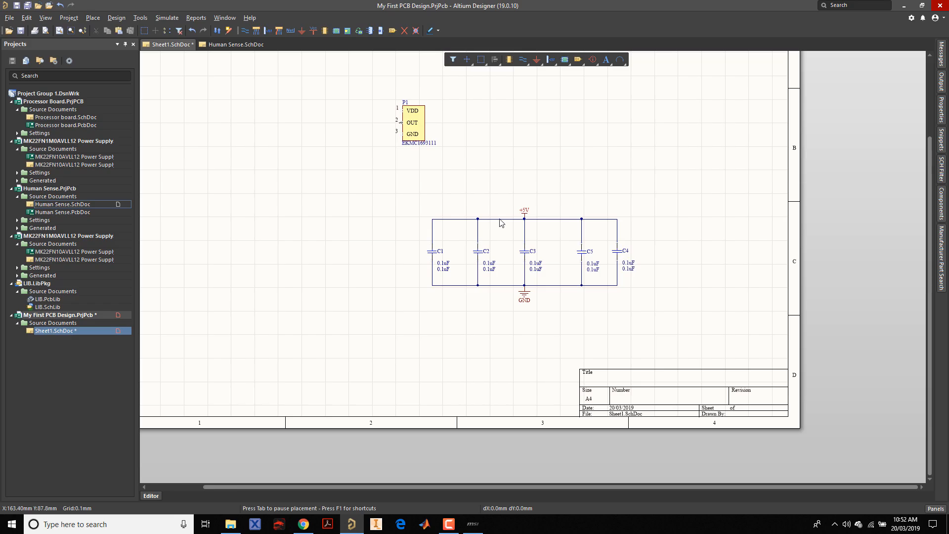
Step: Move sensor P1 to the right so it sits above capacitor C1
drag(412, 122, 443, 132)
middle_drag(428, 143, 428, 139)
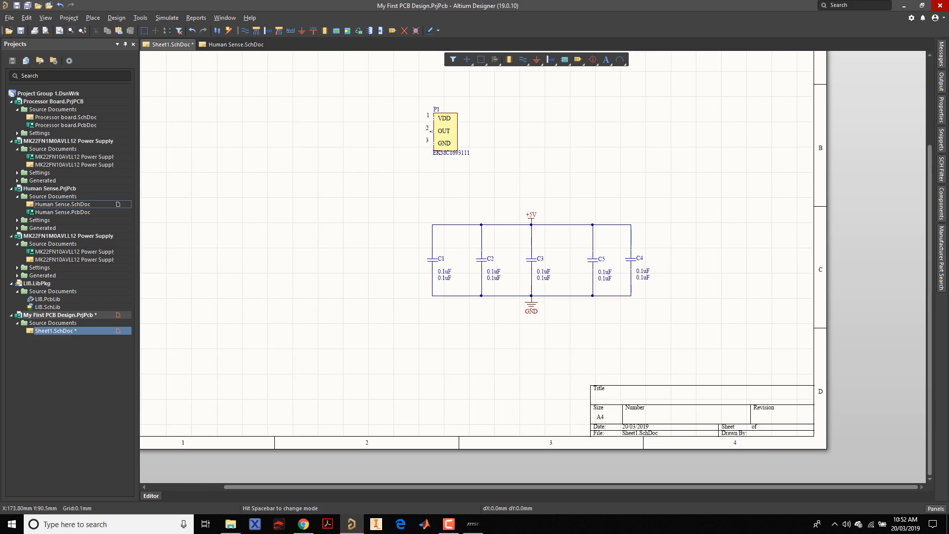
middle_drag(529, 221, 498, 214)
scroll(461, 201, up, 1)
right_click(461, 200)
click(509, 161)
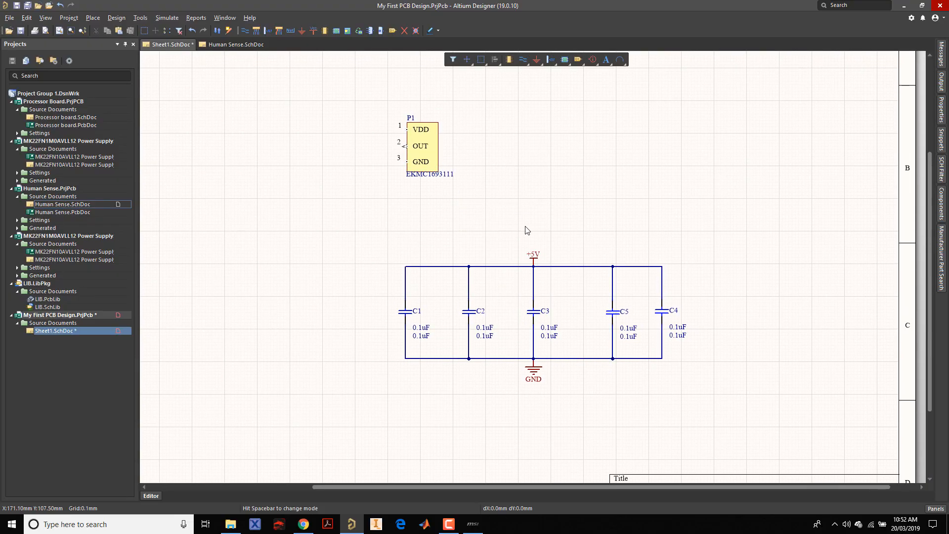
Step: Copy the +5V port to the left of P1, wire it to the VDD pin, and pull it farther out
shift+drag(536, 266, 381, 132)
click(523, 59)
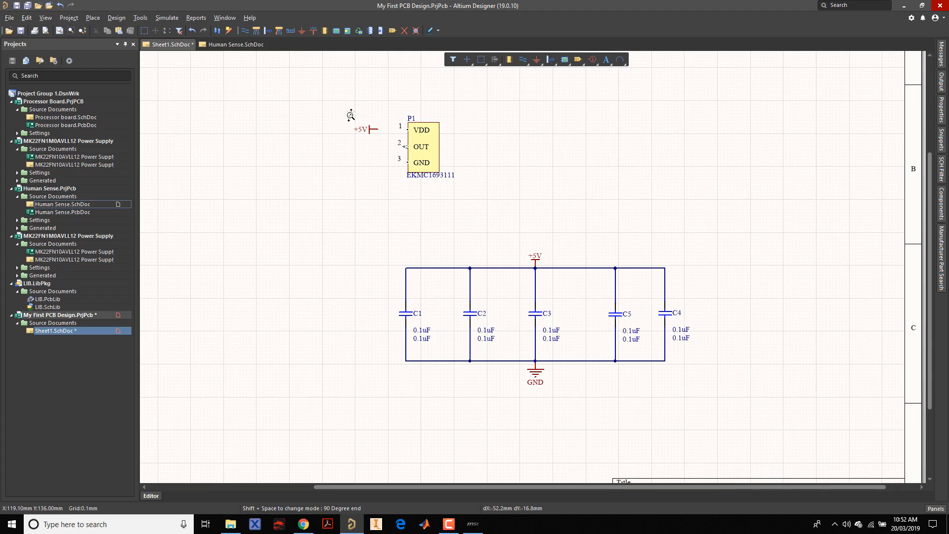
ctrl+scroll(352, 116, up, 3)
click(434, 157)
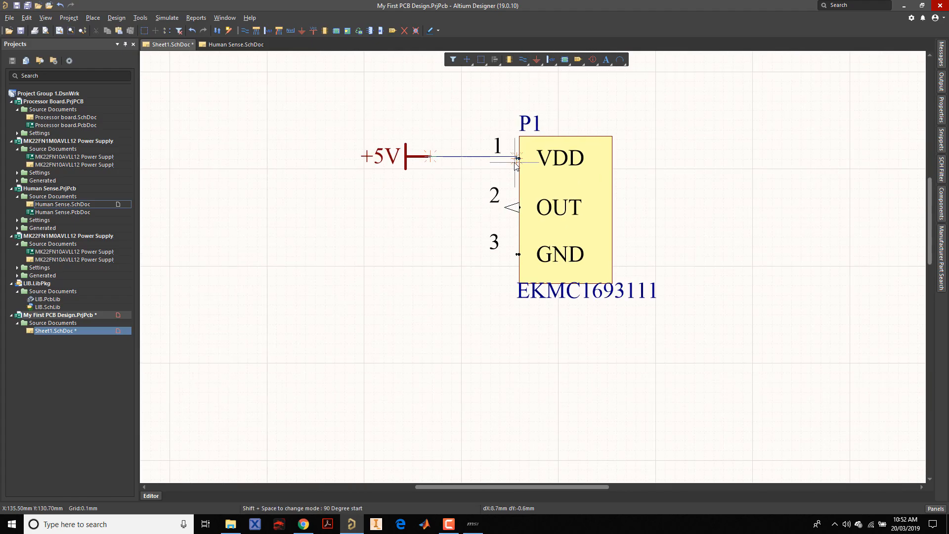
click(517, 157)
mouse_move(387, 152)
ctrl+mouse_down()
mouse_move(432, 163)
mouse_move(385, 159)
ctrl+mouse_up()
click(429, 224)
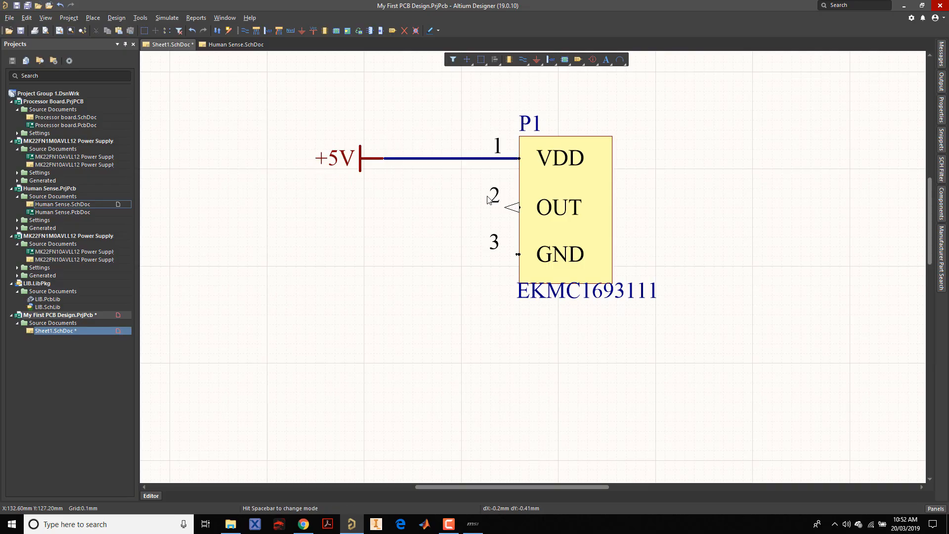
ctrl+scroll(489, 201, down, 3)
mouse_move(637, 447)
mouse_down()
mouse_move(635, 433)
mouse_move(406, 286)
mouse_move(420, 268)
mouse_move(412, 261)
mouse_up()
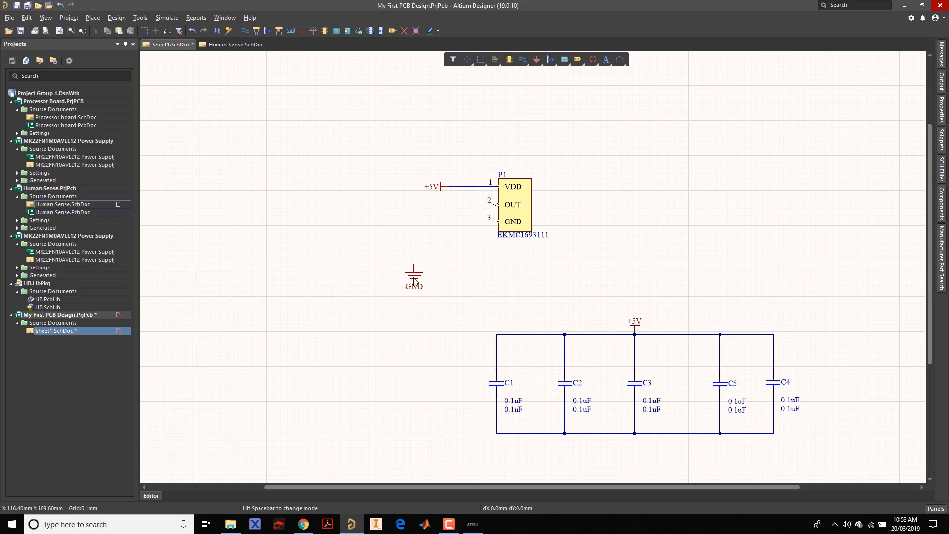
key(ctrl+z)
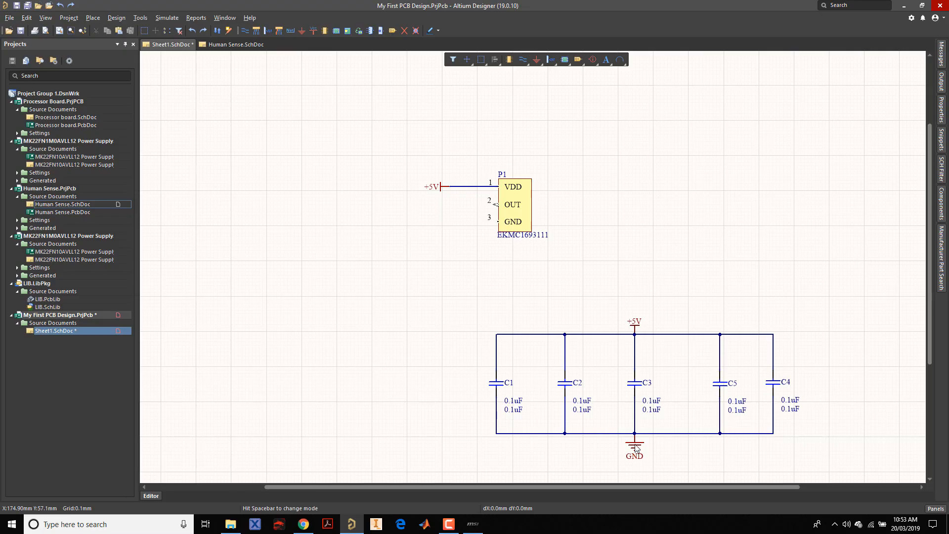
Step: Place a left-facing GND port on P1's pin 3 and pull it away from the sensor with a connecting wire
click(300, 31)
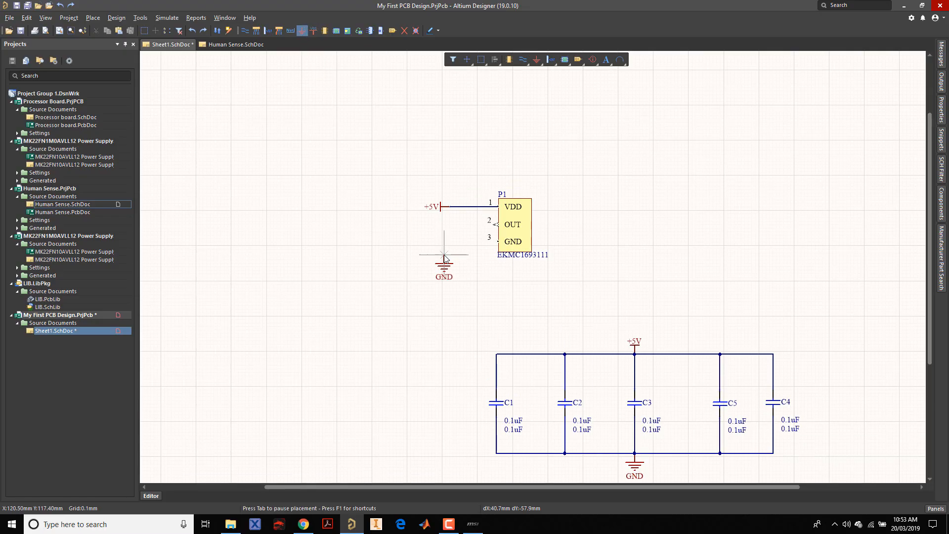
click(304, 33)
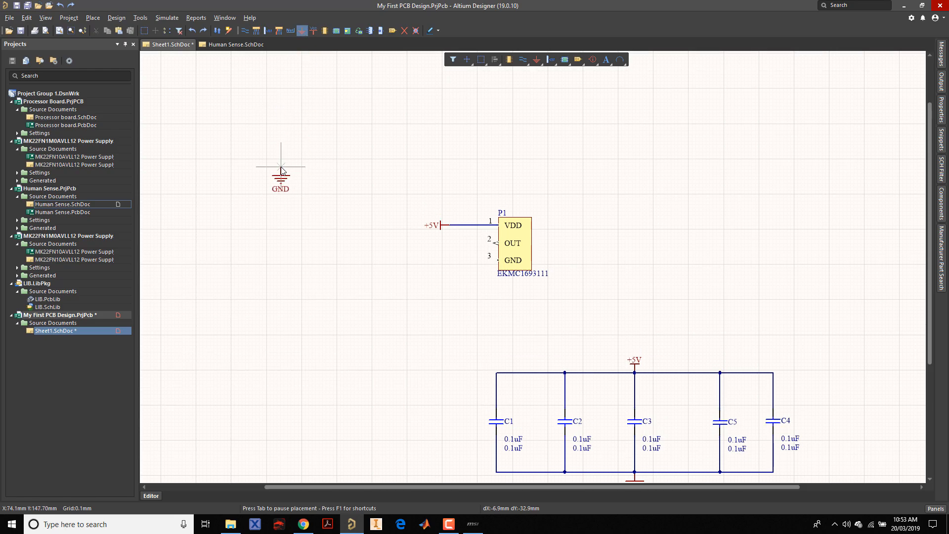
key(space)
key(space)
key(space)
key(space)
key(space)
key(space)
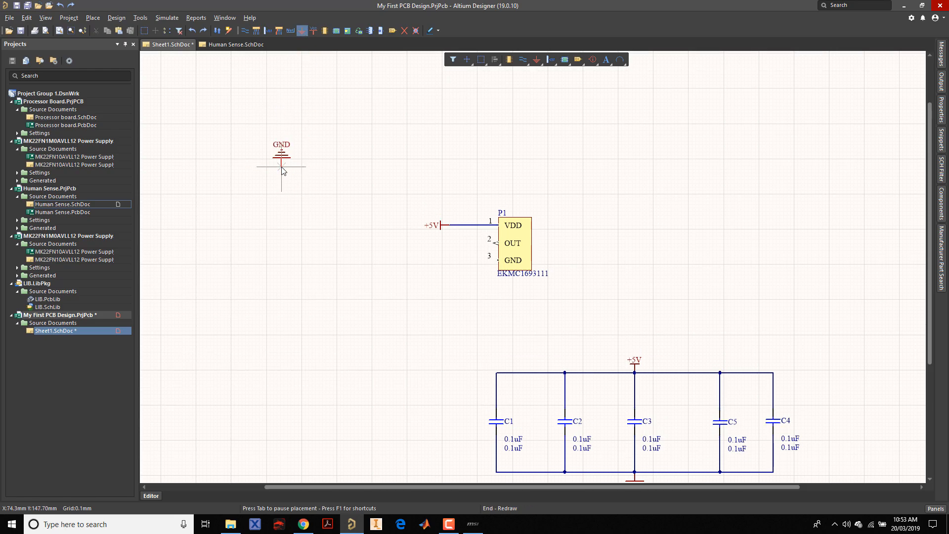
key(space)
key(space)
key(space)
key(space)
key(space)
key(space)
key(space)
key(space)
key(space)
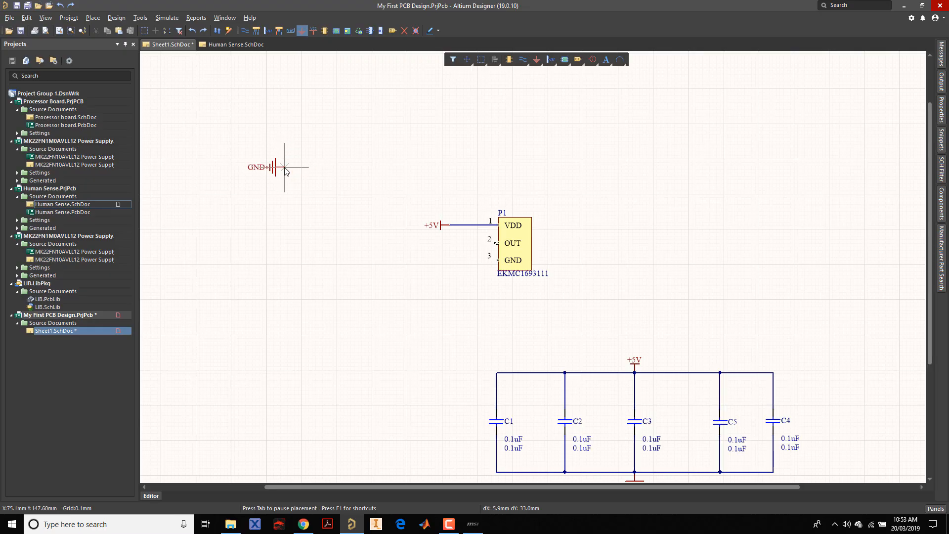
key(Right)
key(space)
key(space)
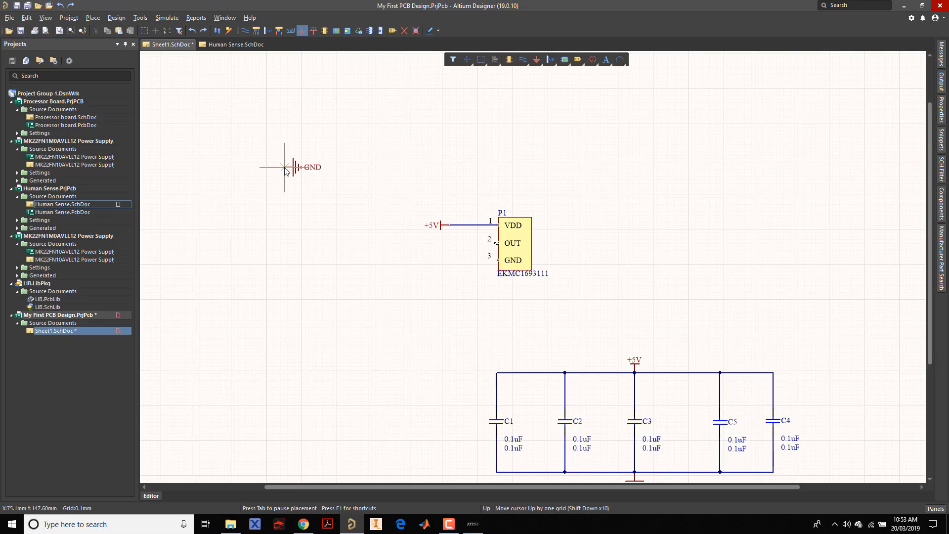
key(space)
key(space)
key(space)
key(space)
key(space)
key(space)
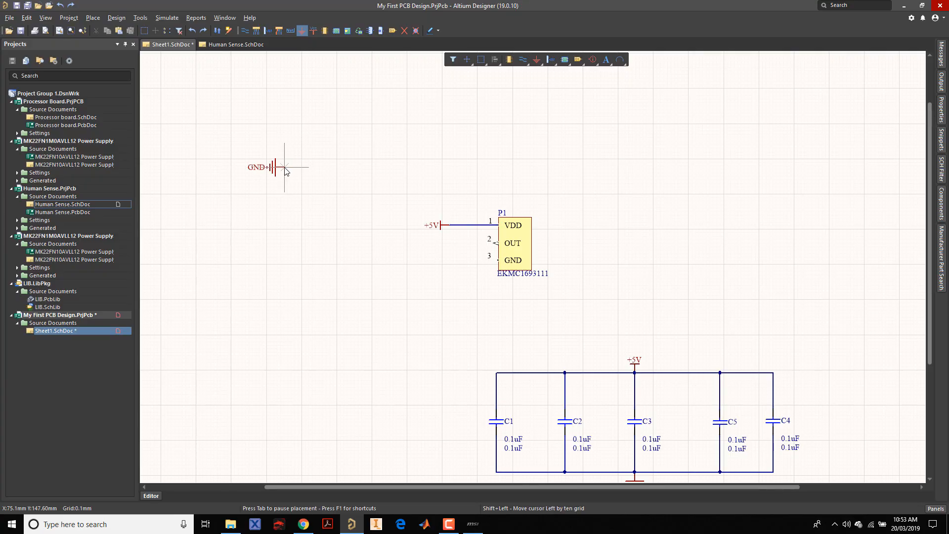
key(space)
key(space)
key(space)
key(space)
key(space)
key(space)
key(space)
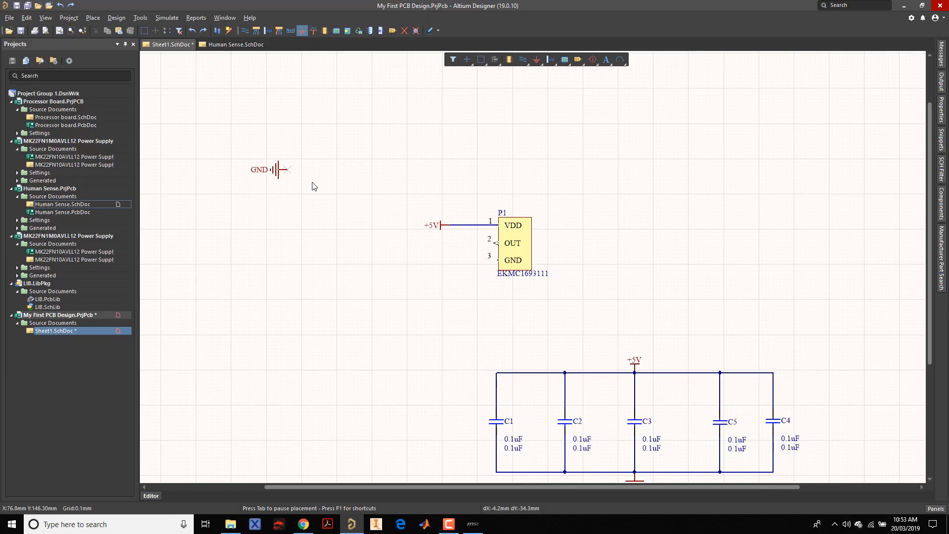
click(497, 261)
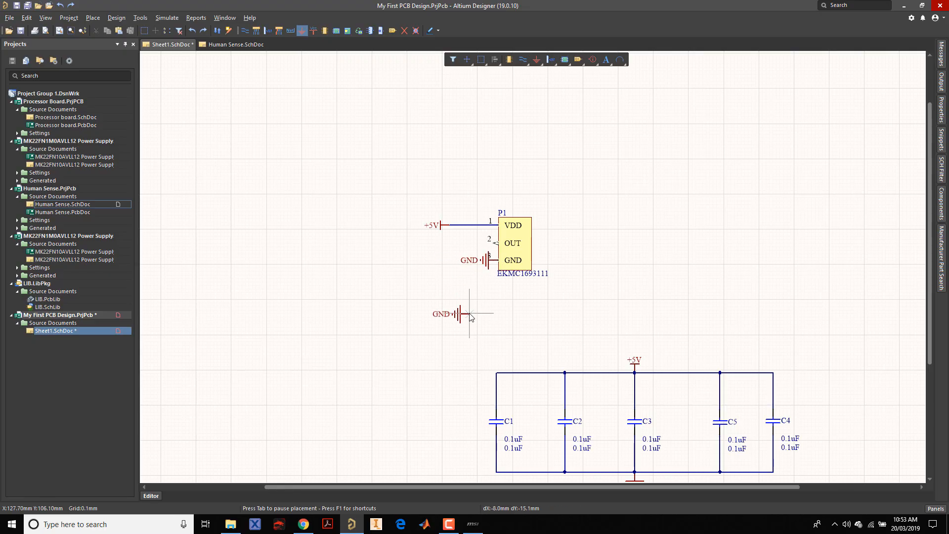
right_click(469, 314)
ctrl+drag(485, 261, 446, 260)
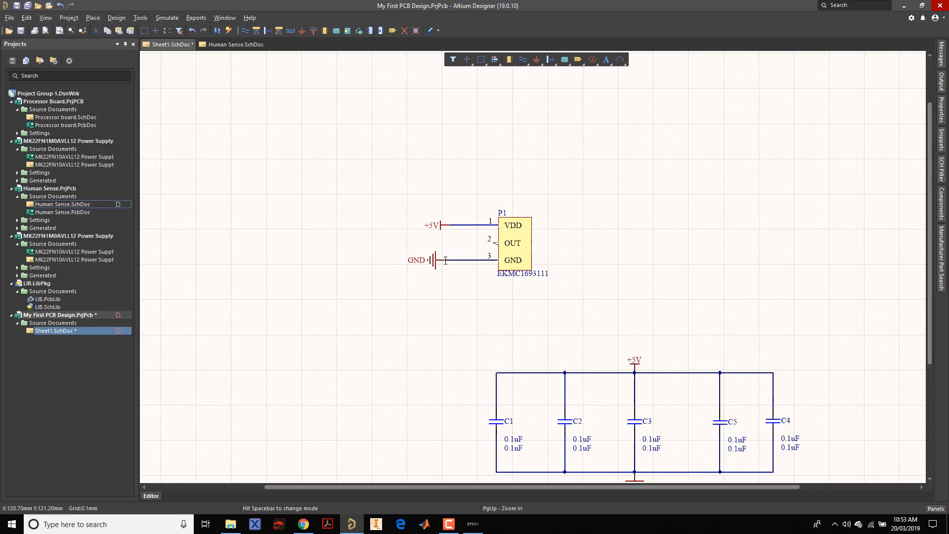
ctrl+scroll(468, 300, down, 2)
right_drag(477, 302, 384, 257)
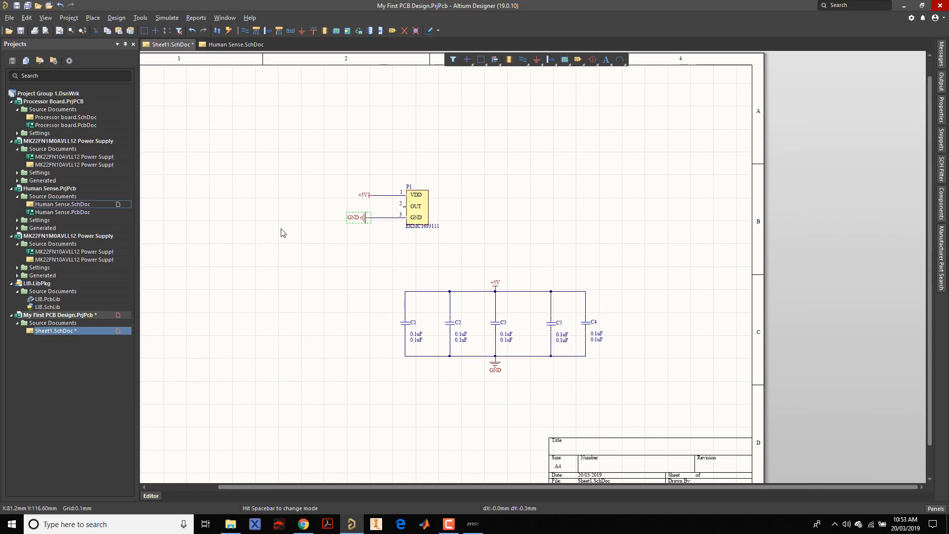
ctrl+scroll(307, 225, down, 1)
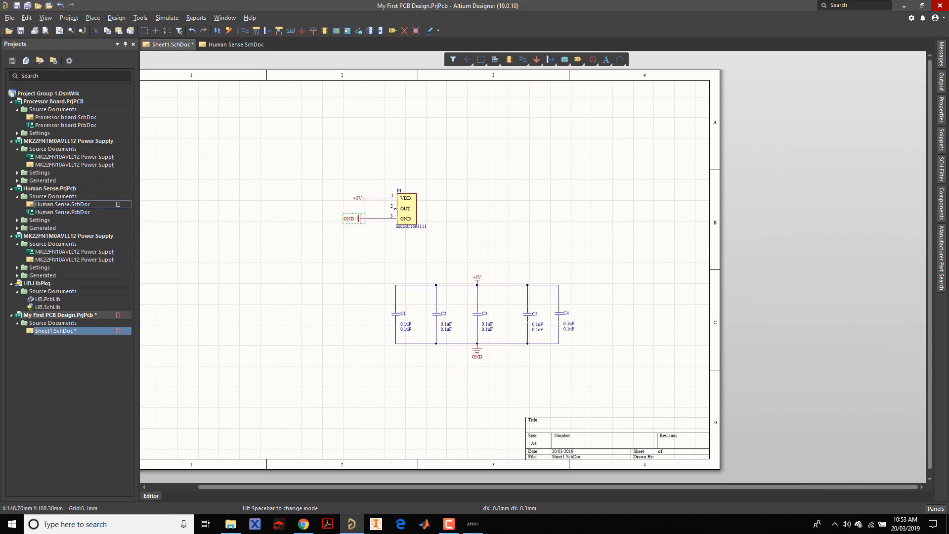
ctrl+scroll(423, 237, up, 1)
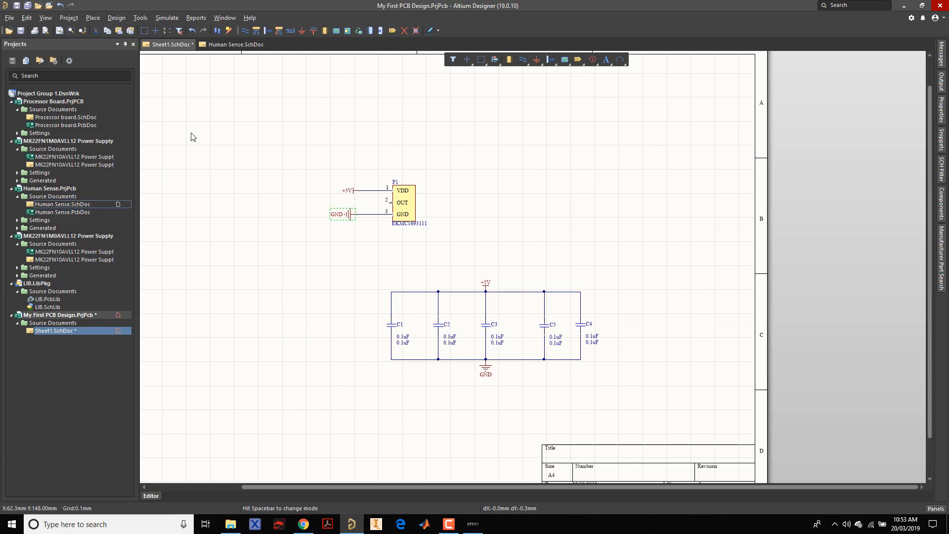
click(28, 6)
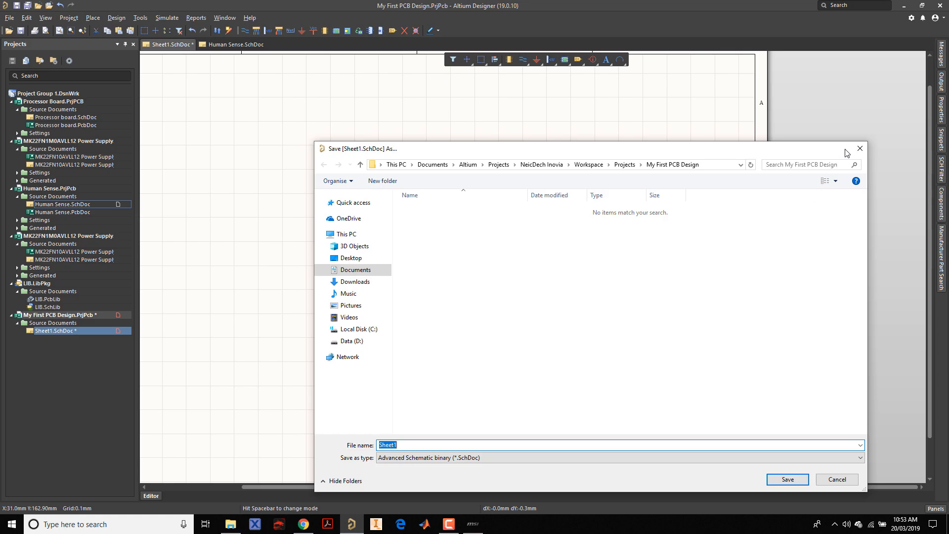
click(860, 148)
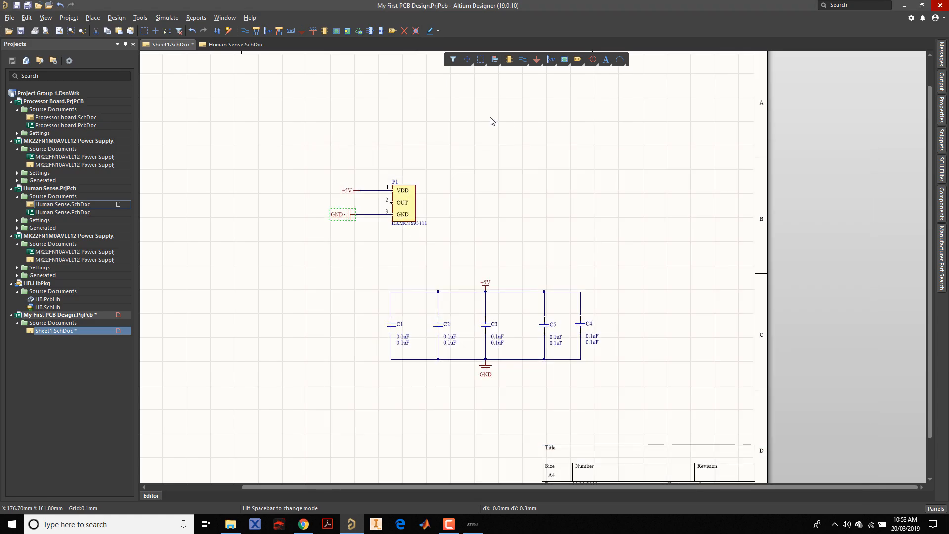
Step: Copy the comment text 53047-0510 of connector P3 from the Human Sense schematic
click(232, 44)
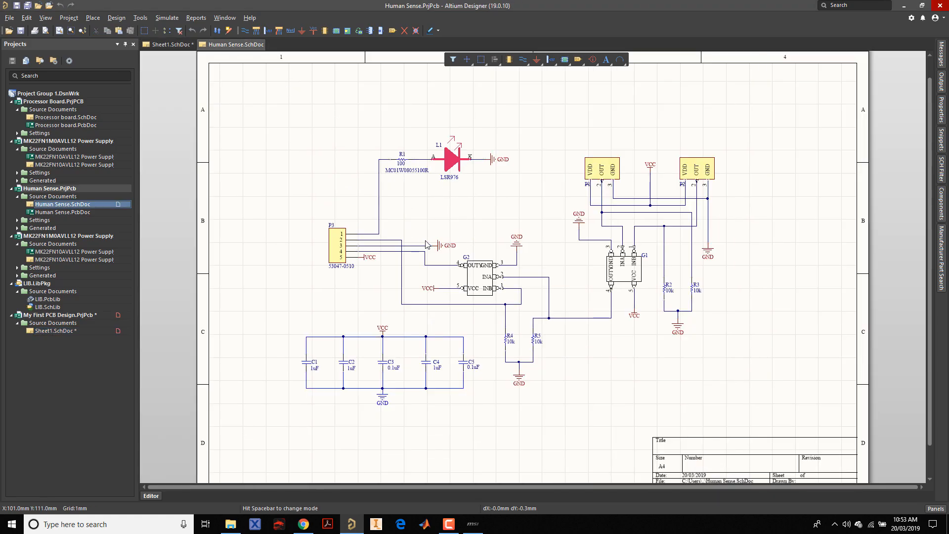
double_click(344, 255)
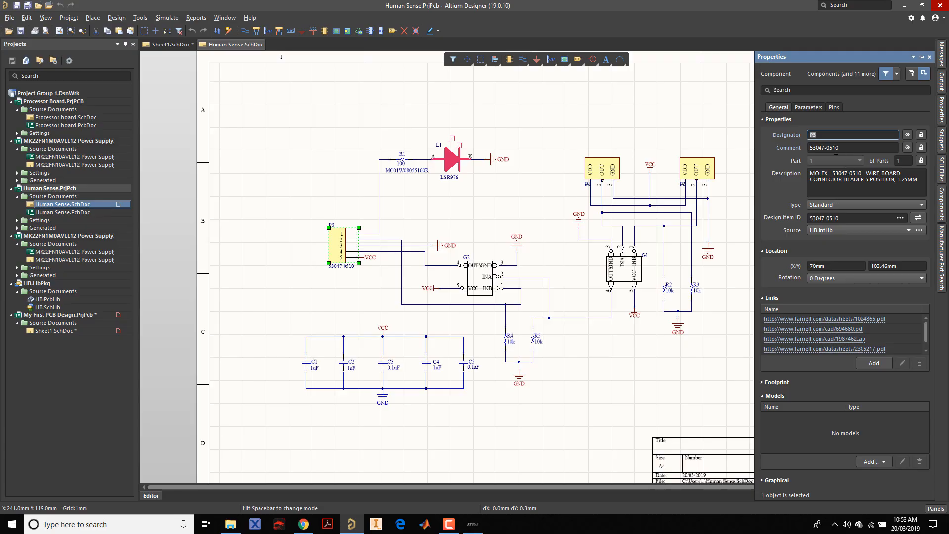
click(828, 148)
key(ctrl+c)
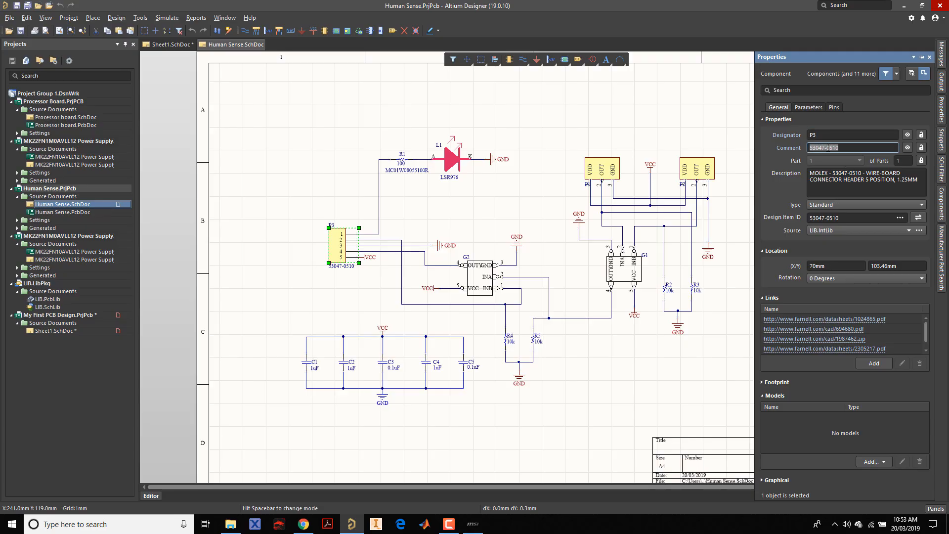
Step: Return to Sheet1 of My First PCB Design and try searching the File Search components for the copied part number
click(522, 121)
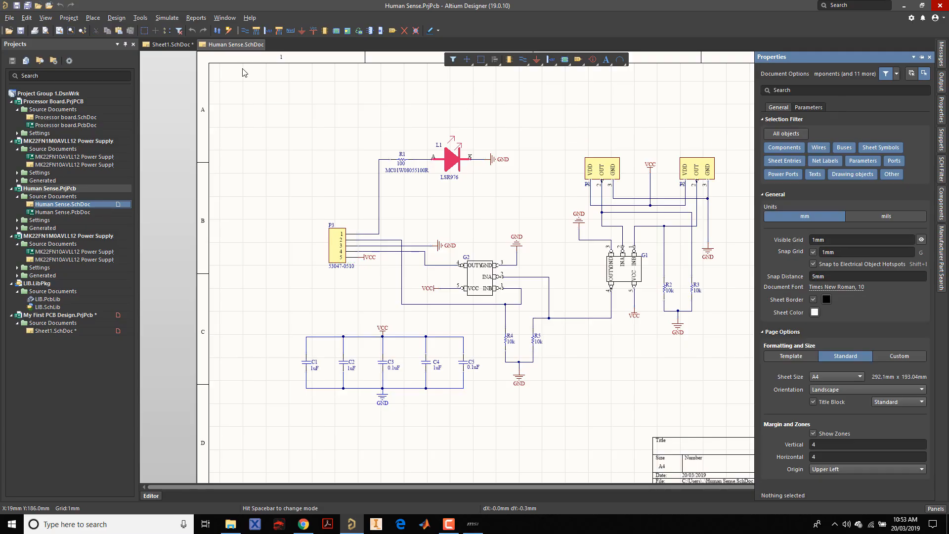
click(184, 45)
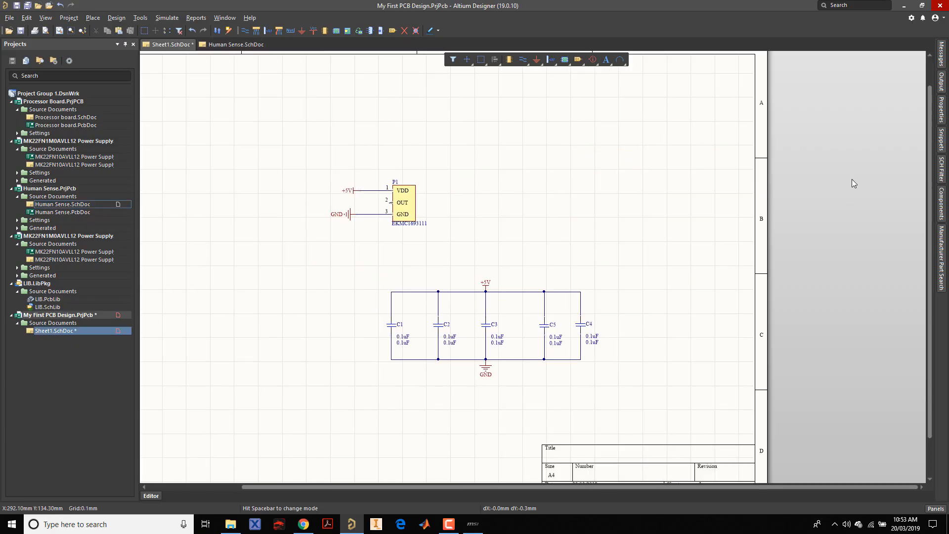
click(945, 205)
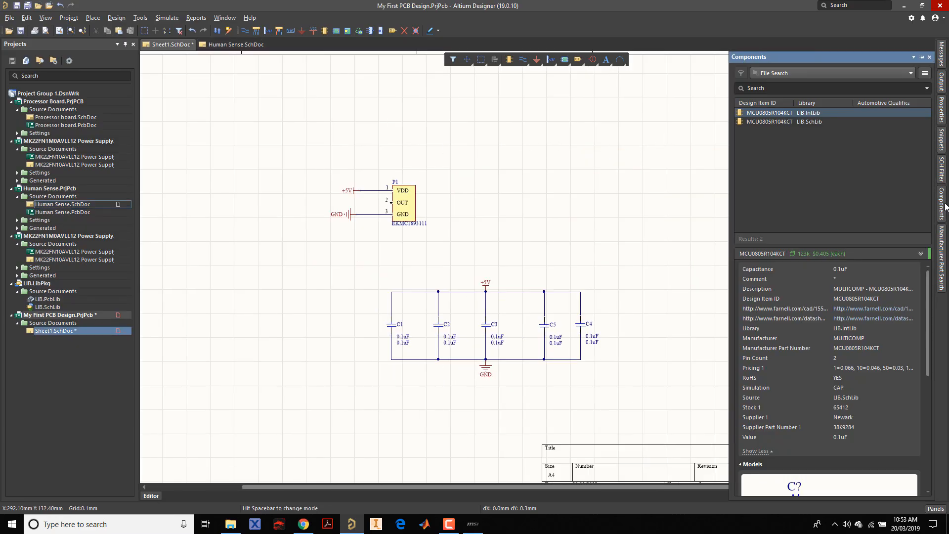
right_click(763, 88)
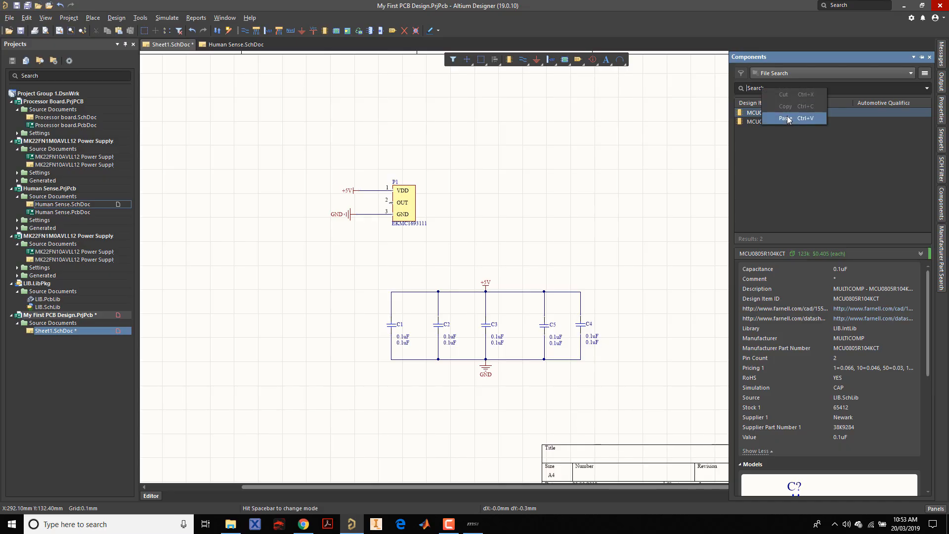
click(791, 121)
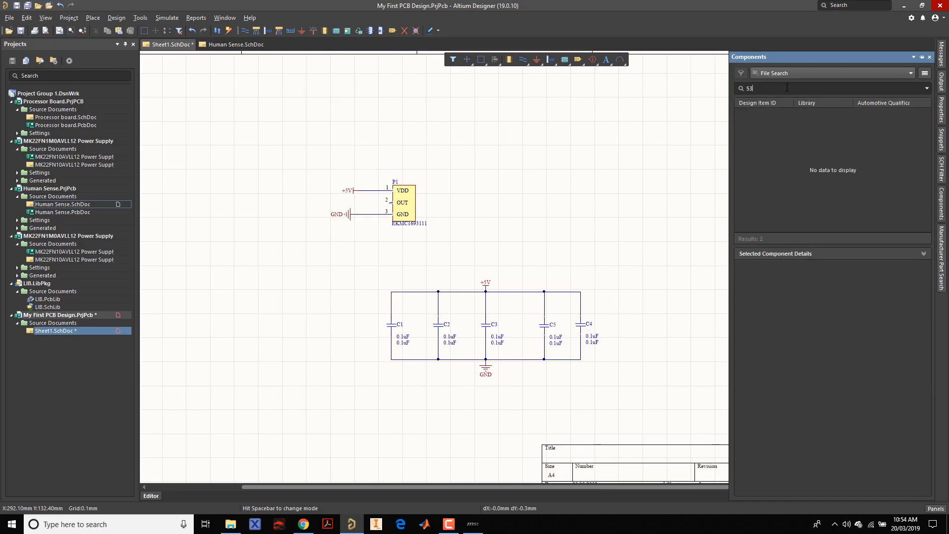
key(BackSpace)
key(BackSpace)
Step: Switch the component source to LIB.SchLib and search it for 53047-0510
click(790, 75)
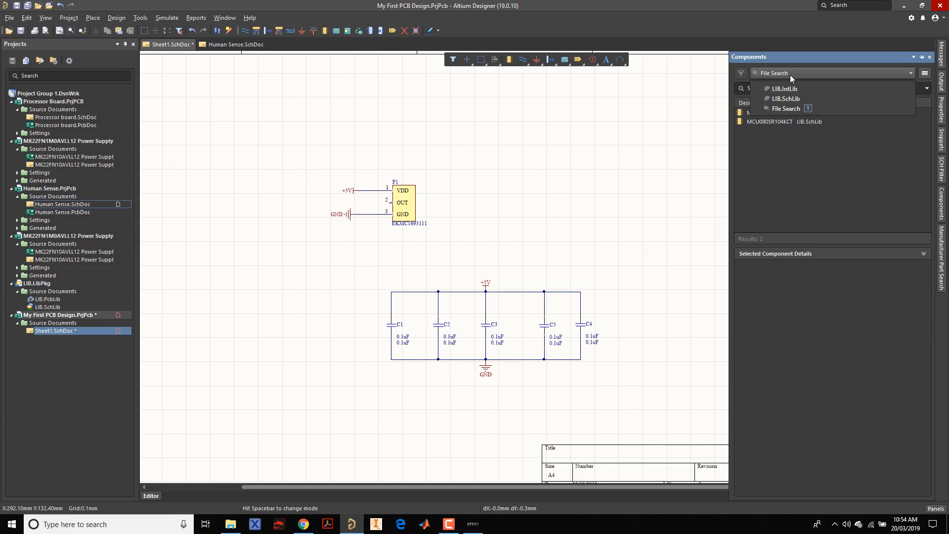
click(790, 75)
click(790, 75)
click(792, 98)
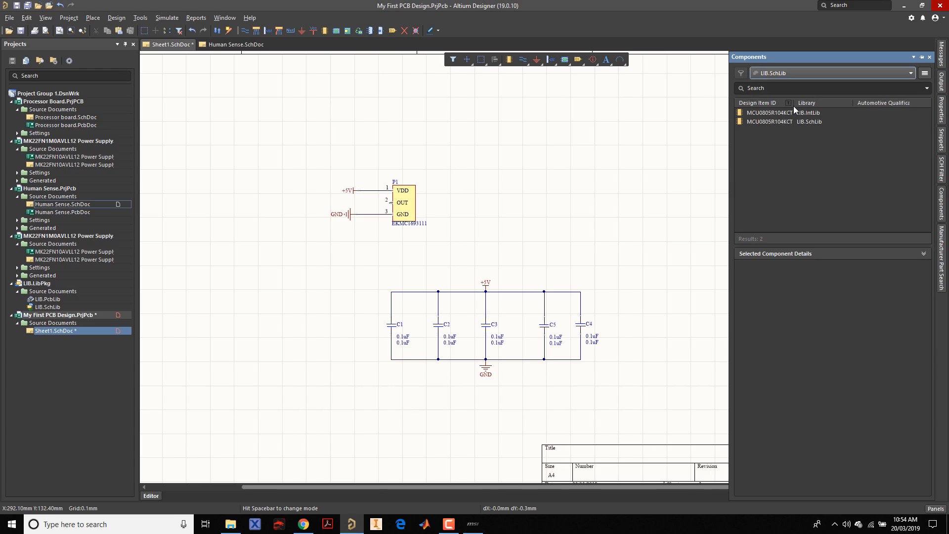
click(770, 91)
right_click(771, 91)
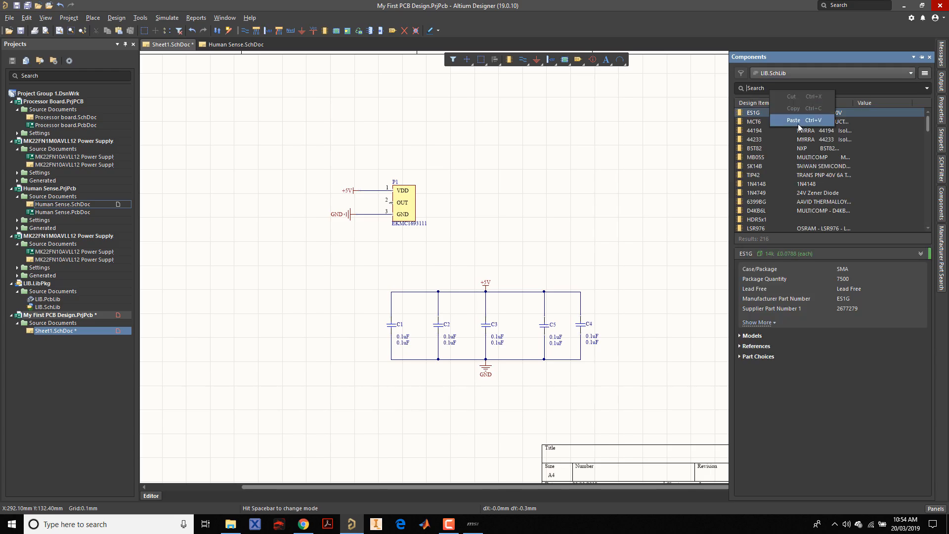
click(798, 125)
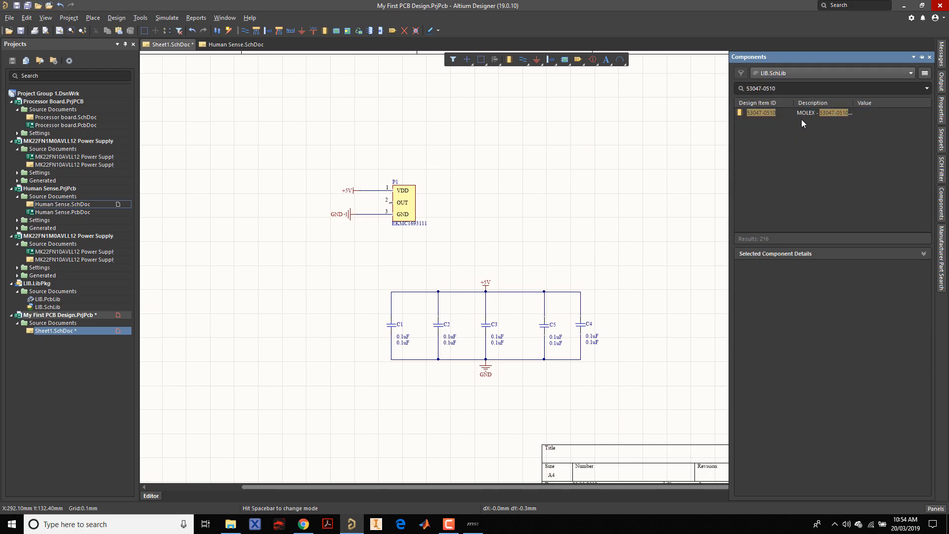
Step: Place the 53047-0510 connector to the left of sensor P1, rotated so its pins face right
double_click(814, 112)
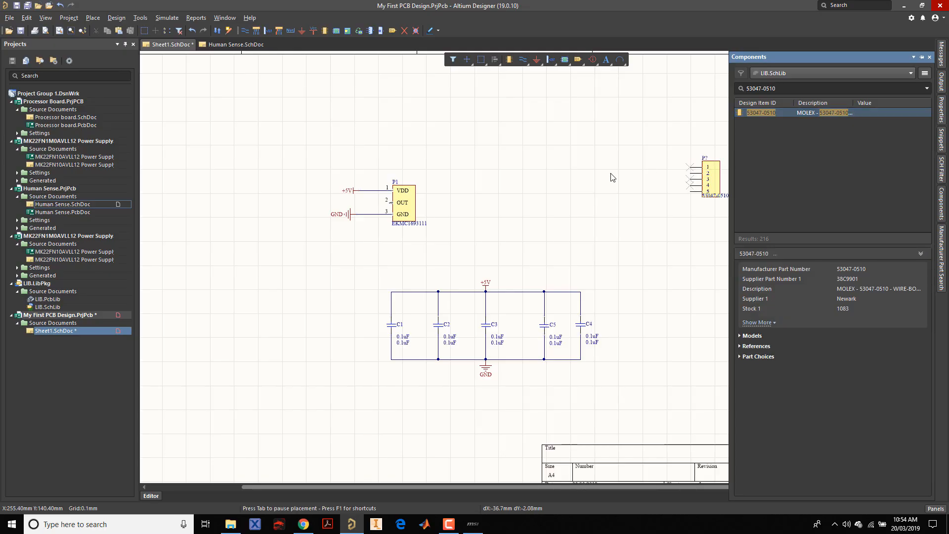
key(space)
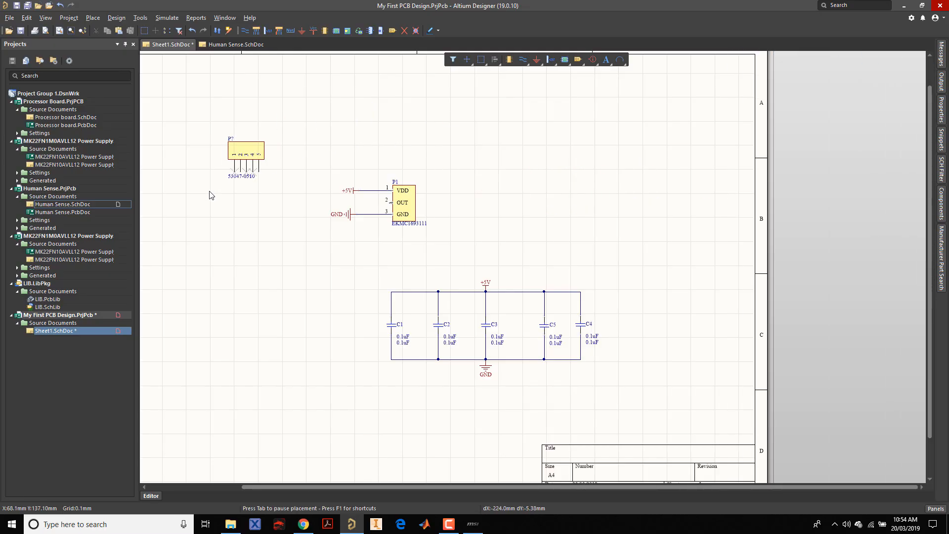
key(space)
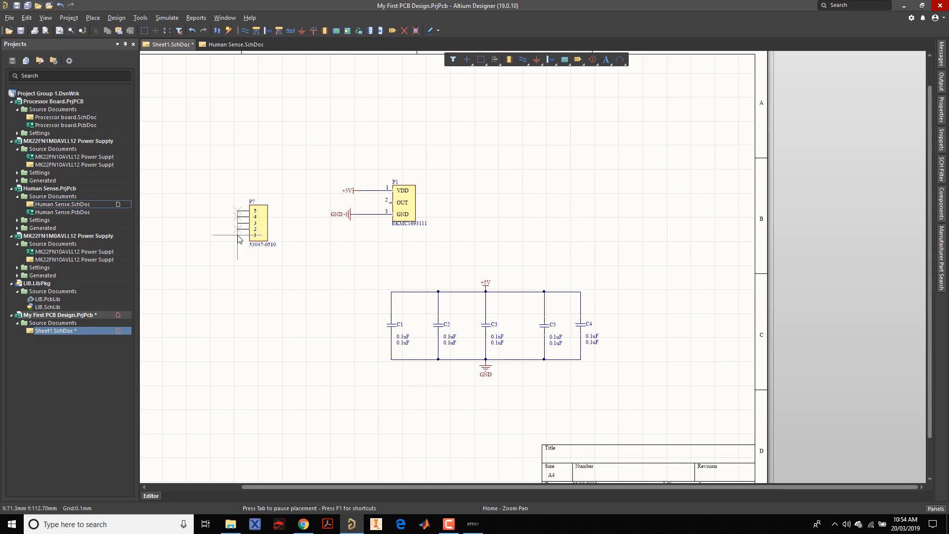
click(236, 225)
right_click(306, 285)
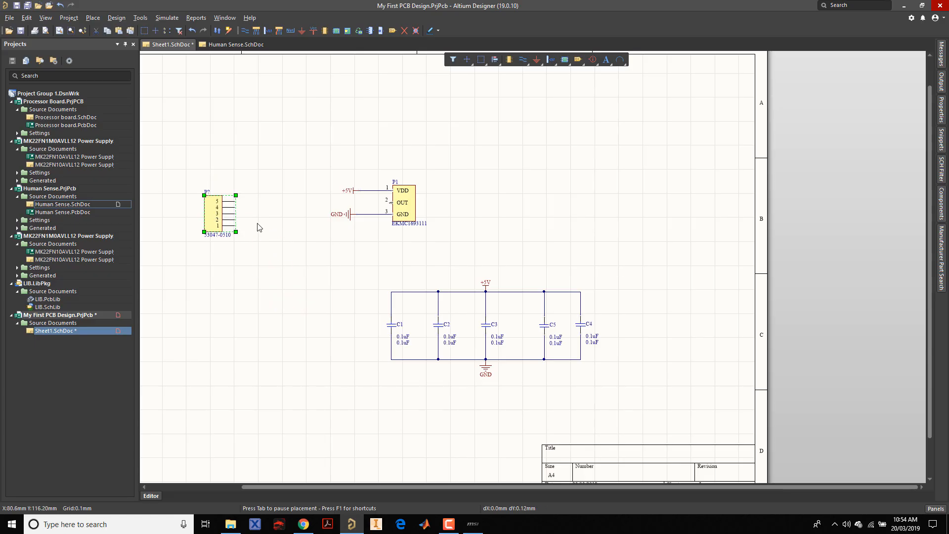
click(257, 222)
ctrl+scroll(252, 201, up, 2)
right_drag(267, 188, 295, 170)
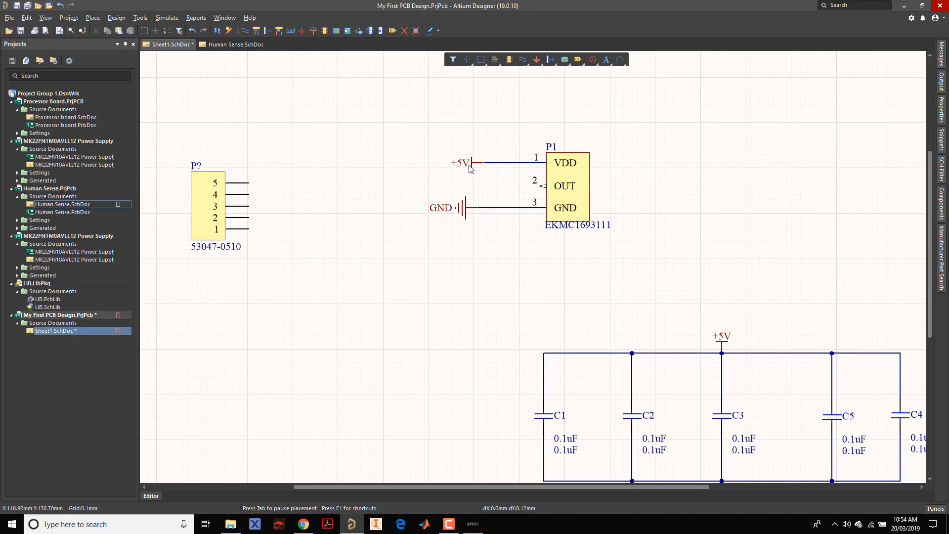
drag(469, 165, 469, 165)
drag(469, 168, 431, 174)
key(ctrl+z)
Step: Copy P1's +5V port onto connector pin 1 and its GND port onto pin 3, both rotated to face right
shift+drag(465, 164, 249, 230)
key(space)
key(space)
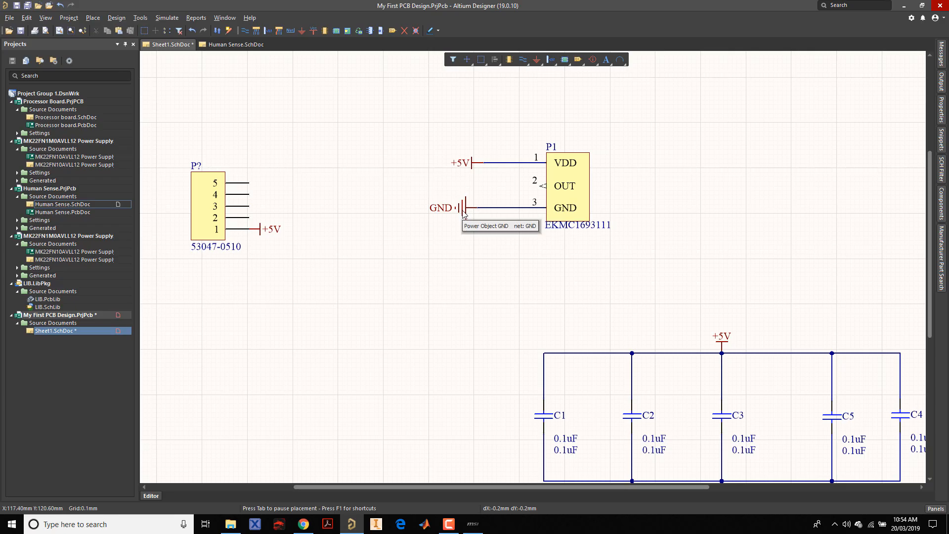
shift+drag(464, 212, 259, 212)
key(space)
key(space)
Step: Wire pin 2 of the 53047-0510 connector to the OUT pin of sensor P1
ctrl+scroll(340, 228, down, 2)
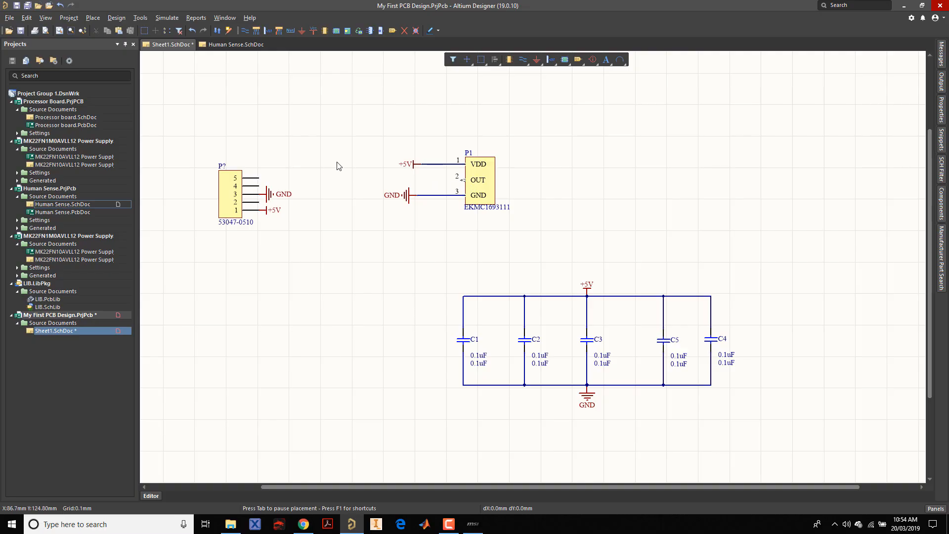
click(259, 203)
click(356, 186)
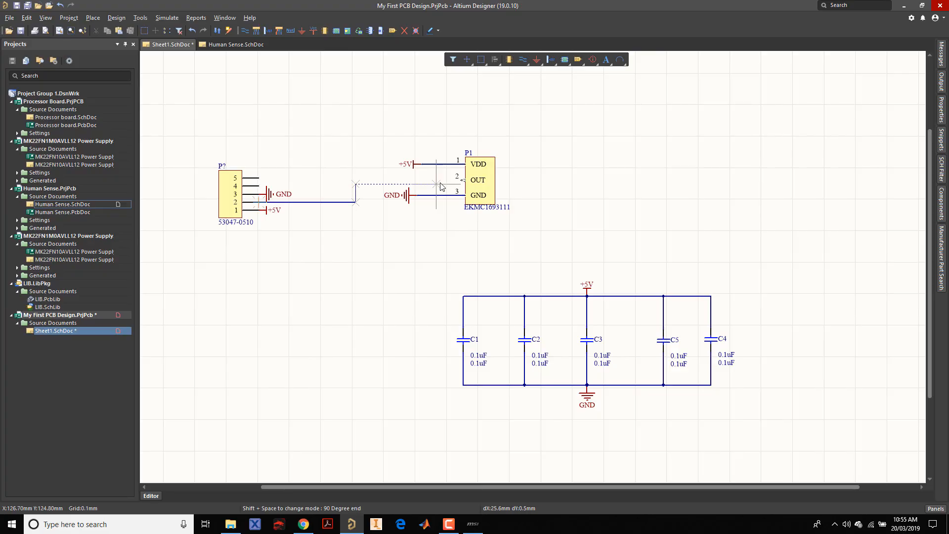
middle_drag(463, 181, 462, 177)
ctrl+scroll(463, 178, up, 3)
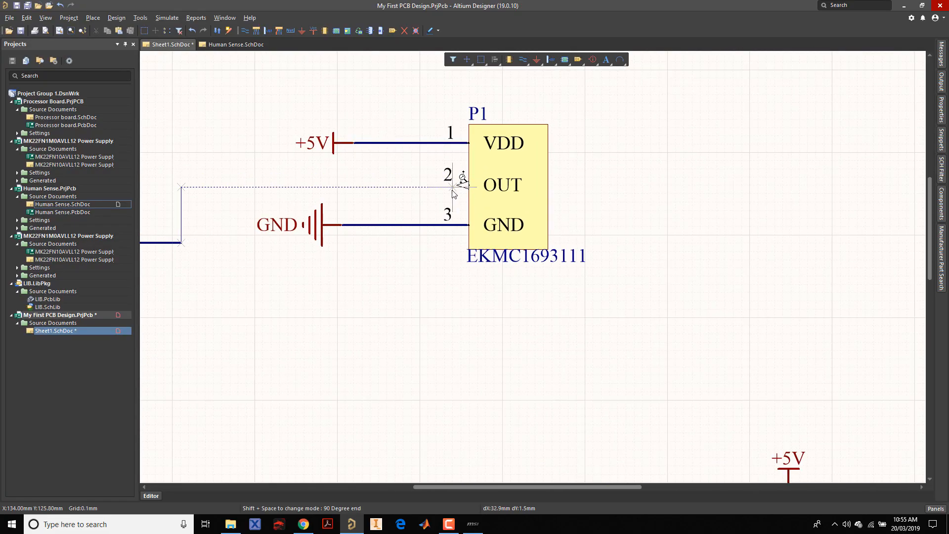
click(466, 185)
right_click(465, 211)
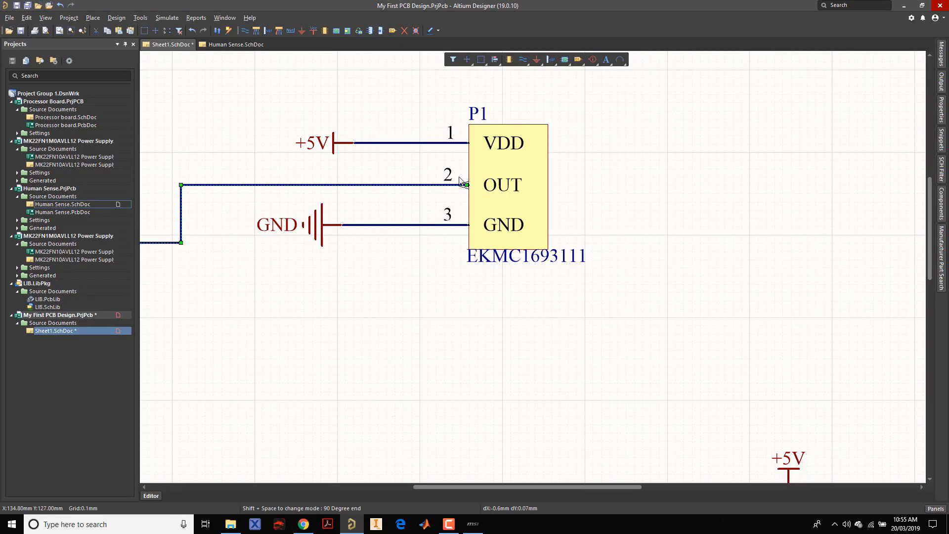
ctrl+scroll(461, 178, down, 3)
right_drag(365, 163, 462, 173)
click(354, 162)
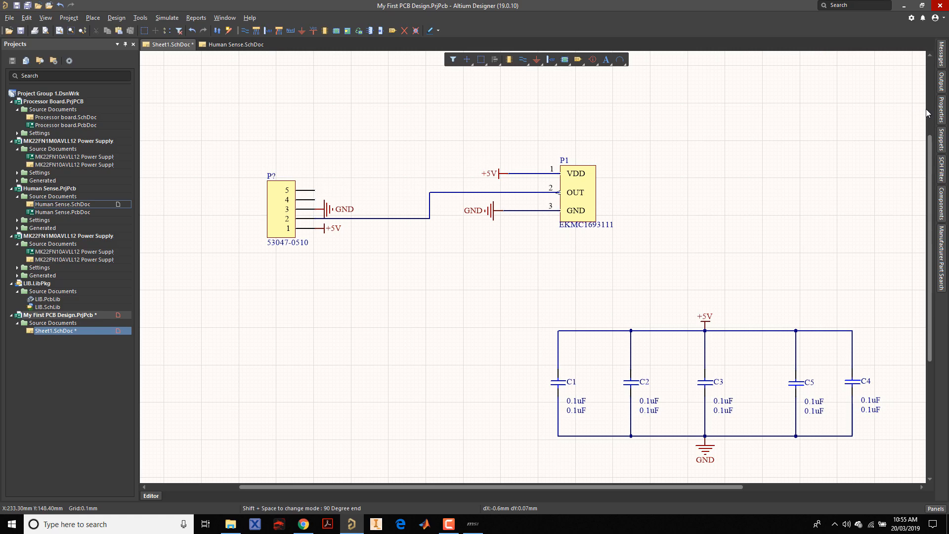
Step: Search LIB.SchLib for "Led" and view the model and references of the LSR976
click(943, 211)
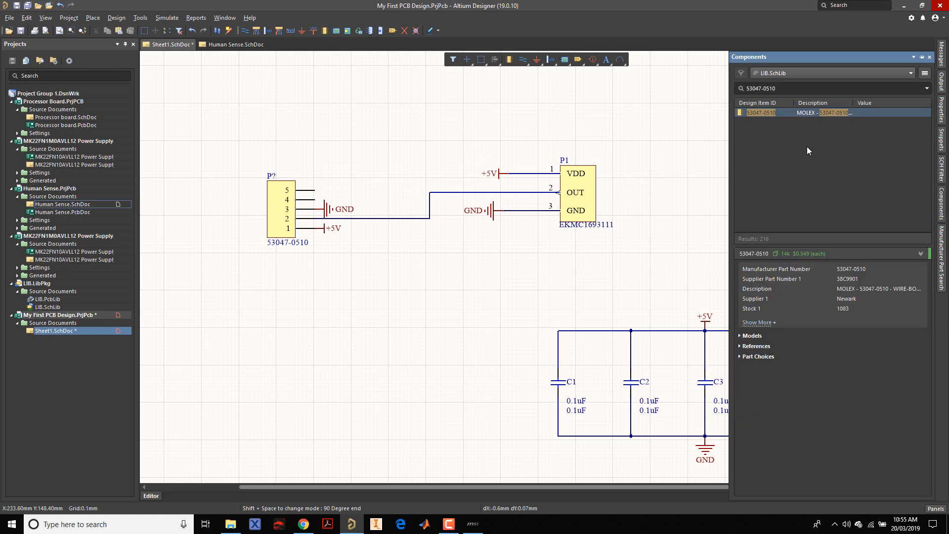
click(791, 92)
text(Led)
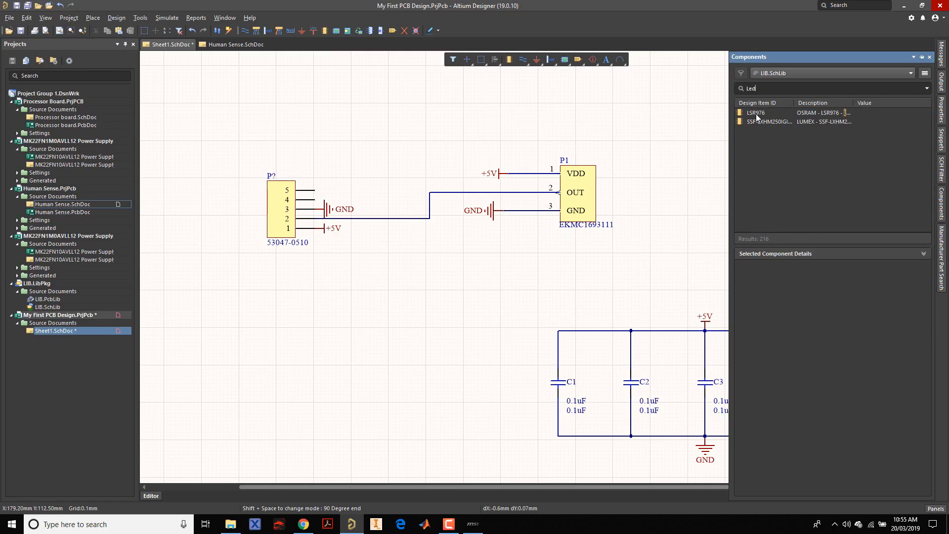
click(756, 114)
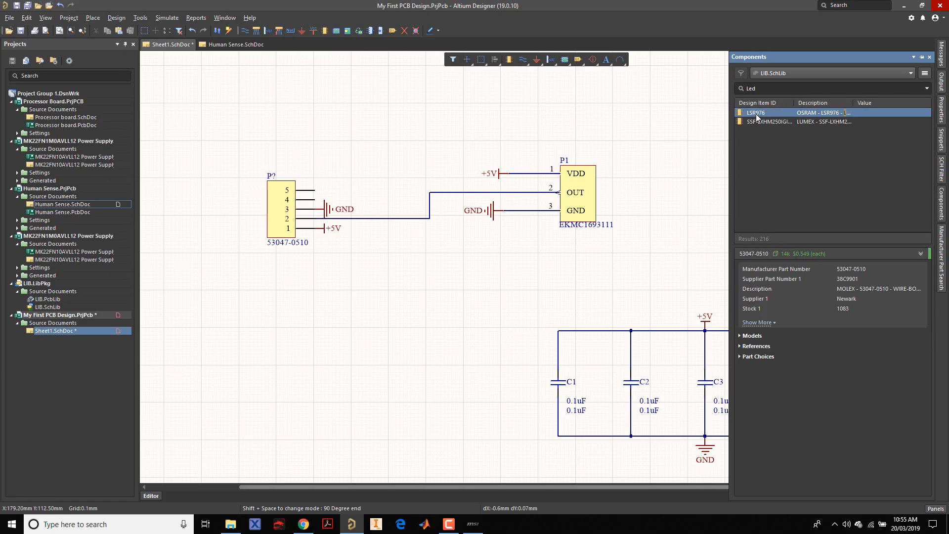
click(741, 336)
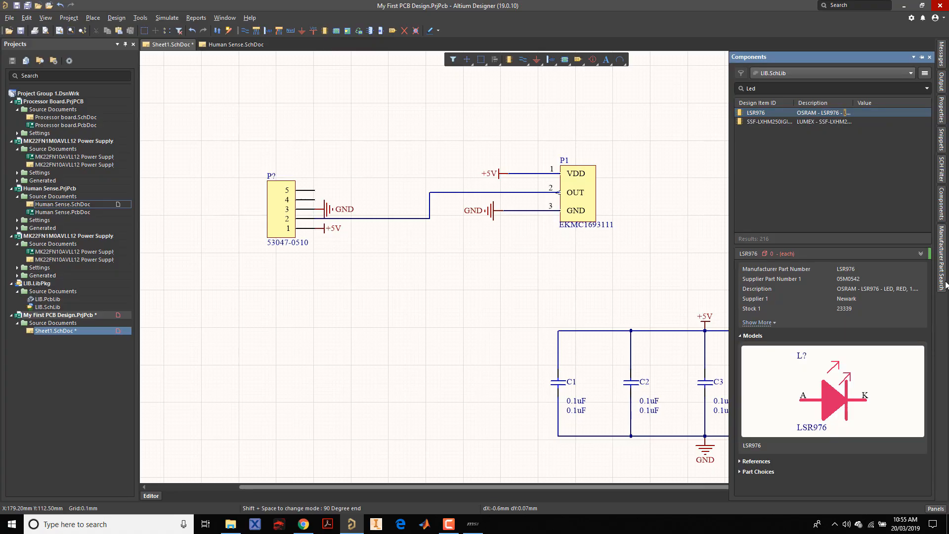
click(740, 462)
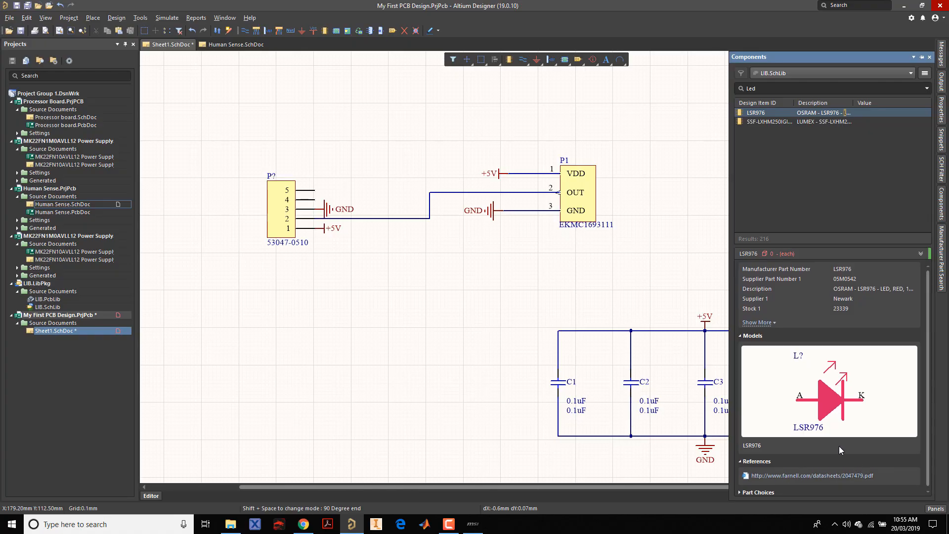
Step: Compare the symbol of the SSF-LXHM250IGIGW LED with that of the LSR976
click(767, 122)
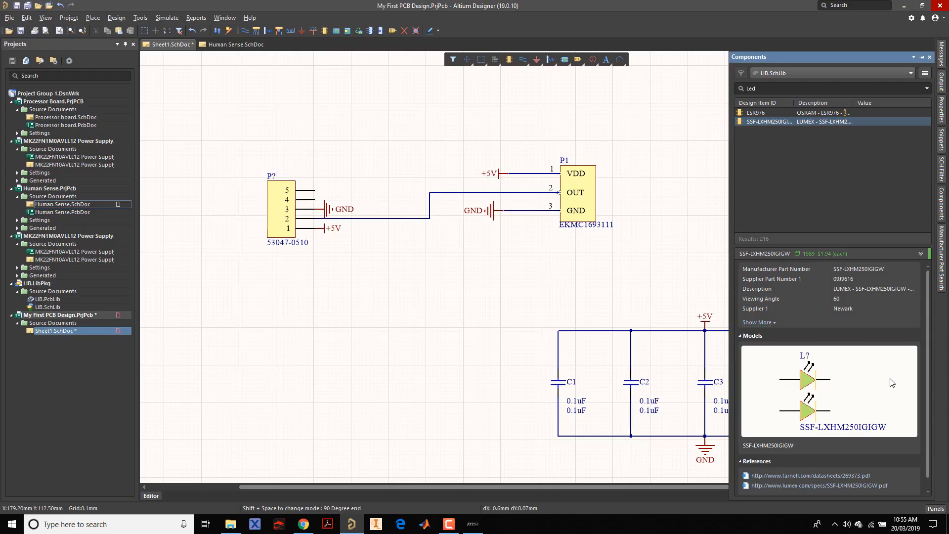
scroll(857, 339, down, 1)
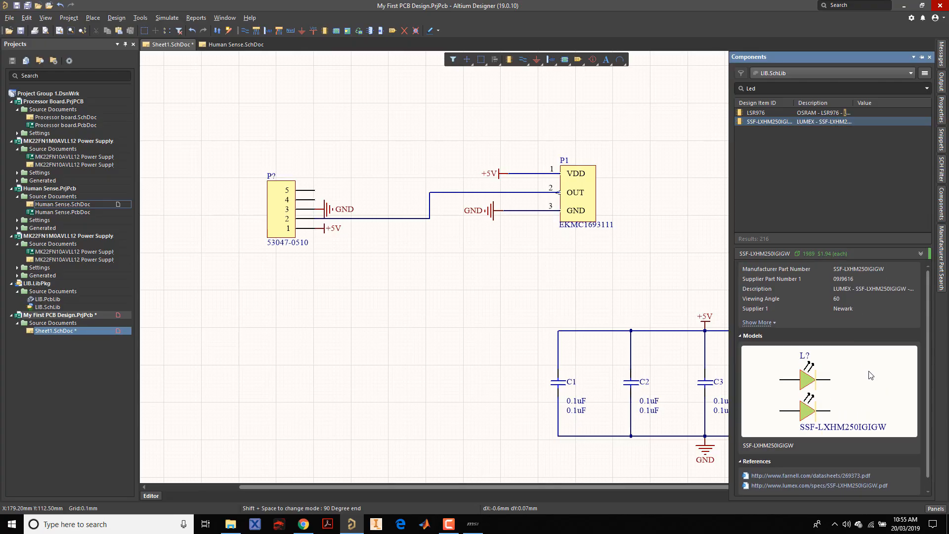
click(756, 113)
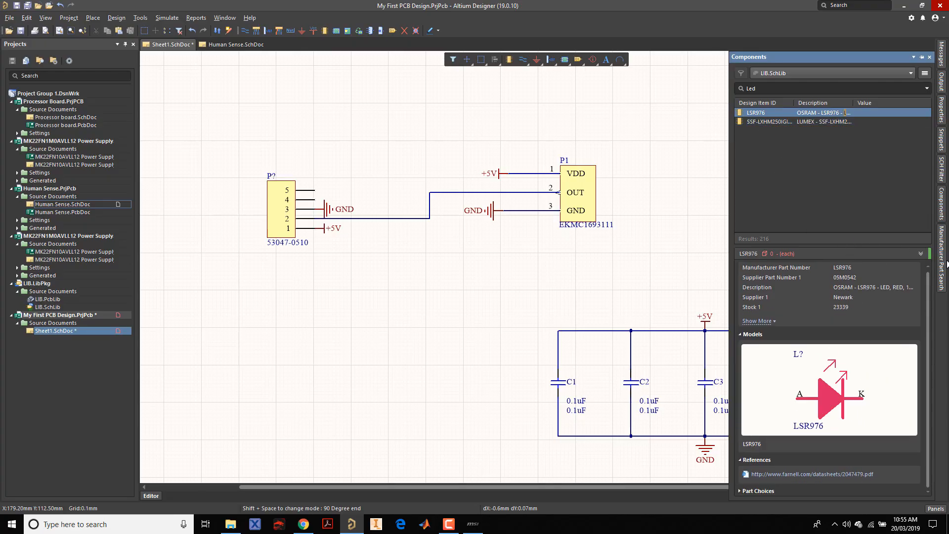
click(922, 254)
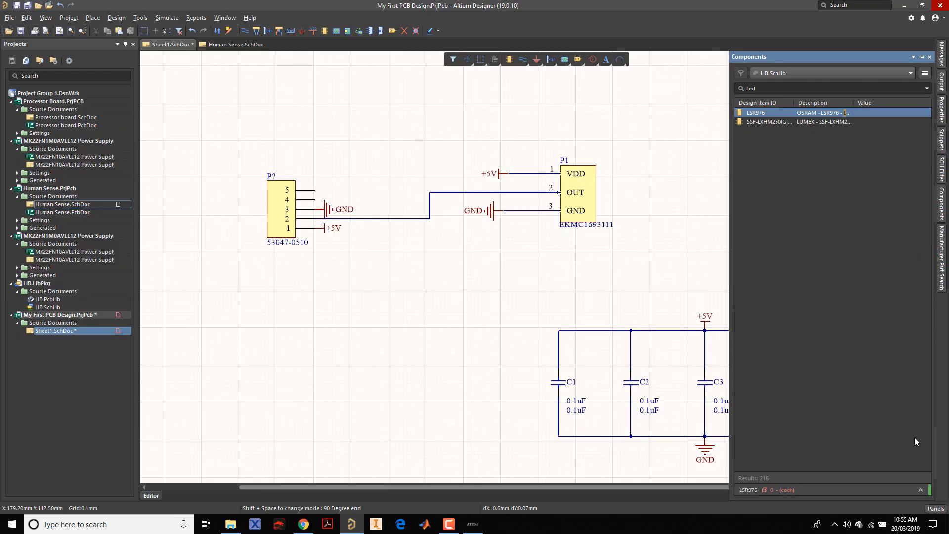
click(919, 491)
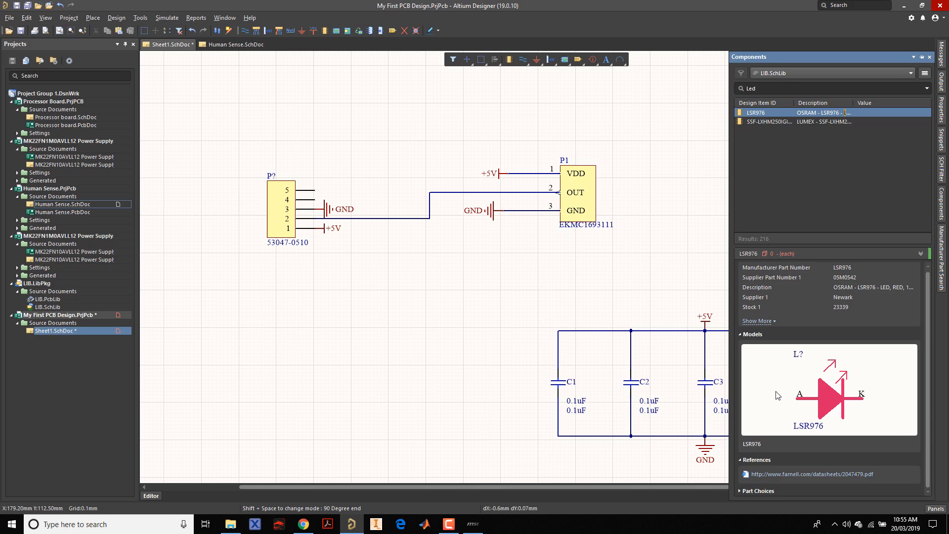
Step: Expand the full component details and examine the part choices of the LSR976 and the SSF-LXHM250IGIGW
click(771, 321)
scroll(869, 415, down, 3)
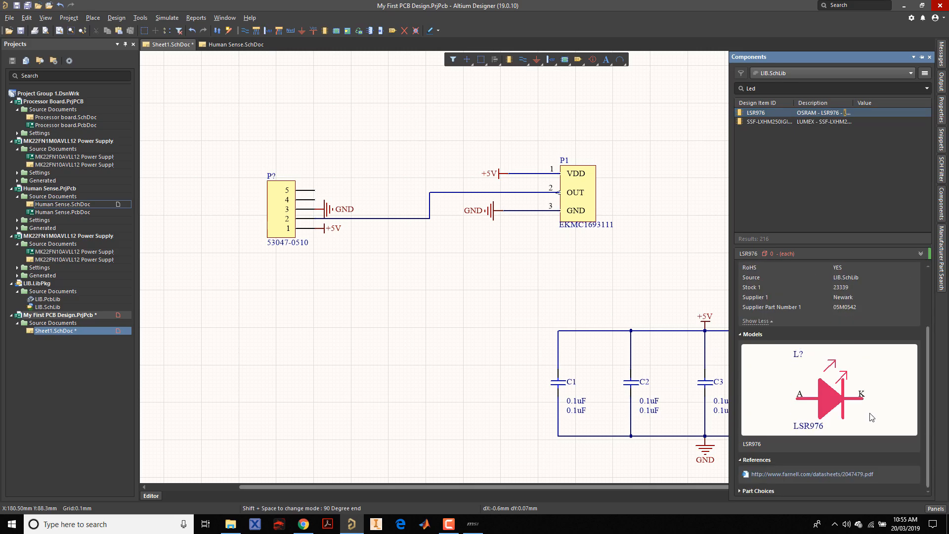
scroll(851, 435, up, 1)
scroll(806, 477, down, 1)
scroll(811, 476, down, 1)
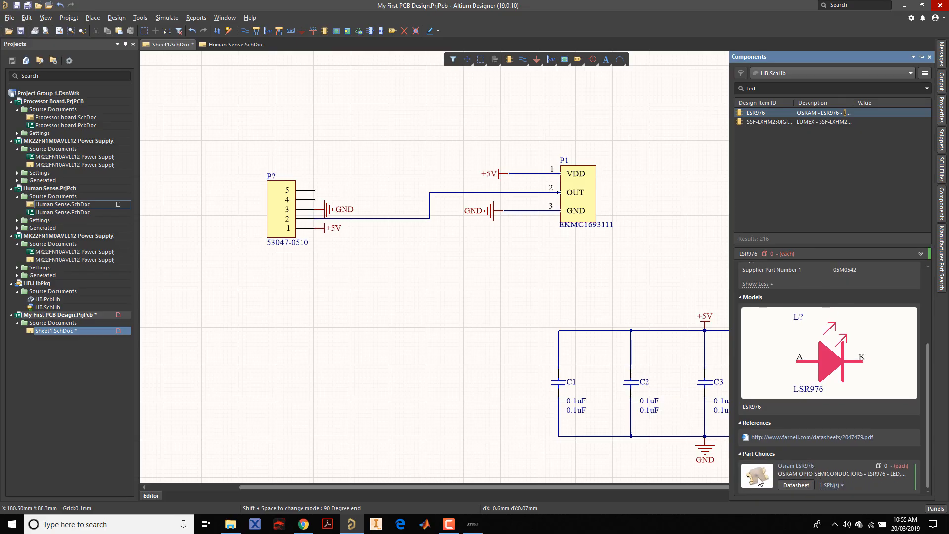
scroll(774, 471, up, 2)
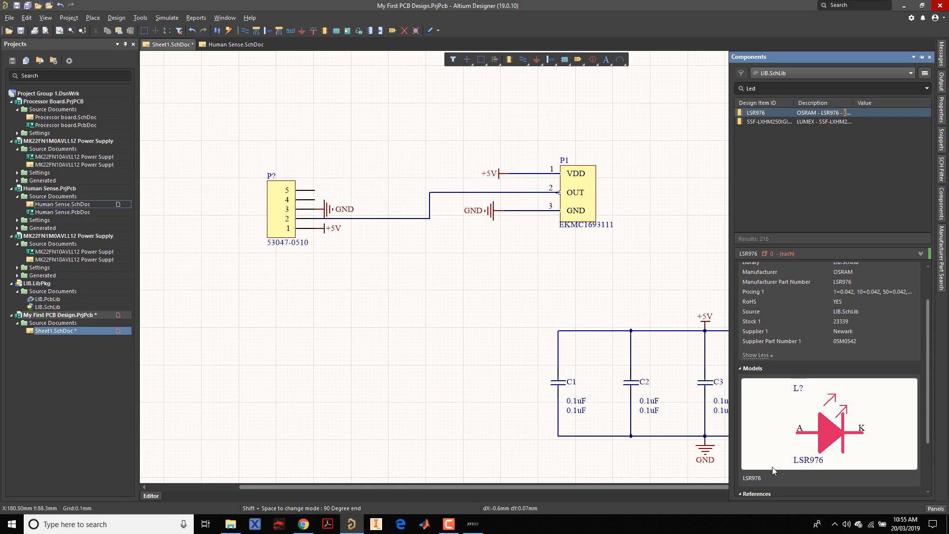
click(765, 122)
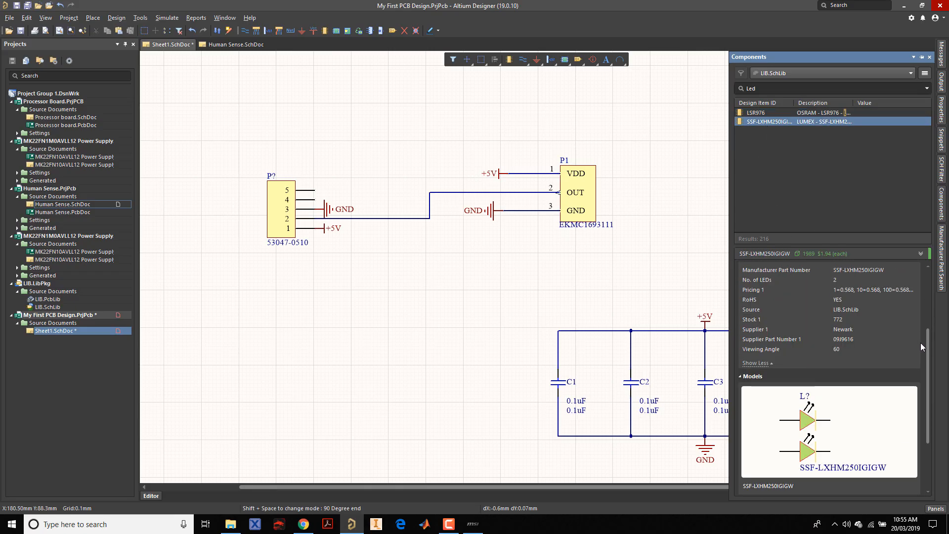
scroll(917, 366, down, 4)
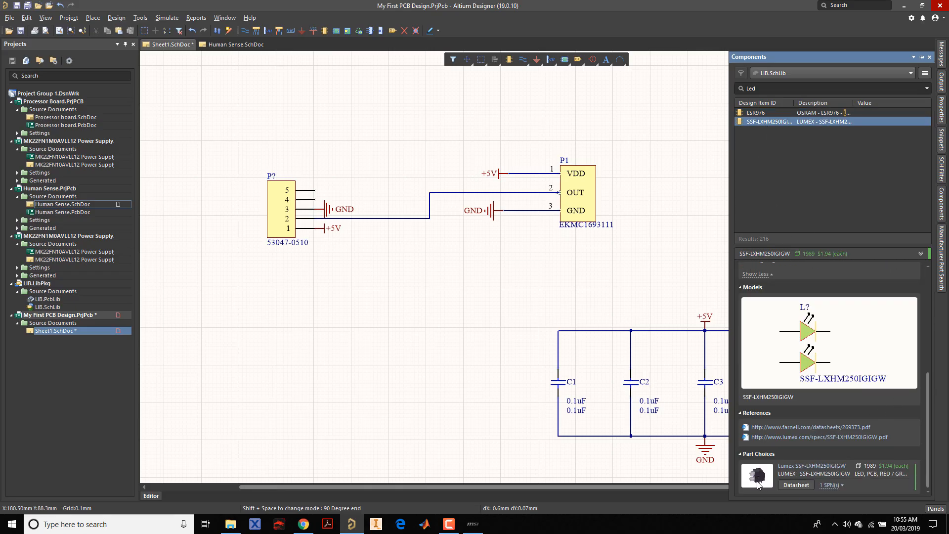
Step: Place one LSR976 LED from LIB.SchLib on the sheet above the 53047-0510 connector and sensor P1
scroll(787, 475, up, 5)
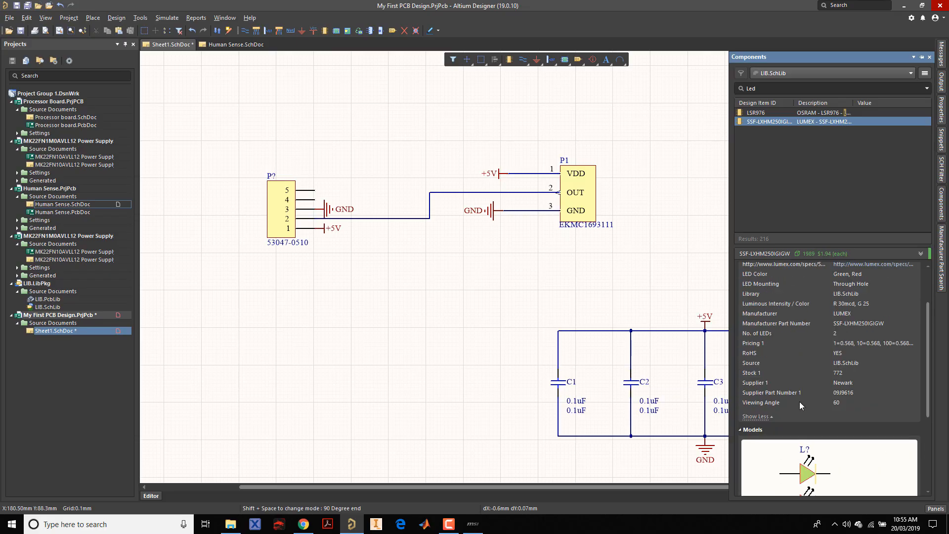
click(759, 113)
drag(760, 115, 433, 111)
ctrl+scroll(432, 111, down, 3)
ctrl+scroll(433, 112, up, 1)
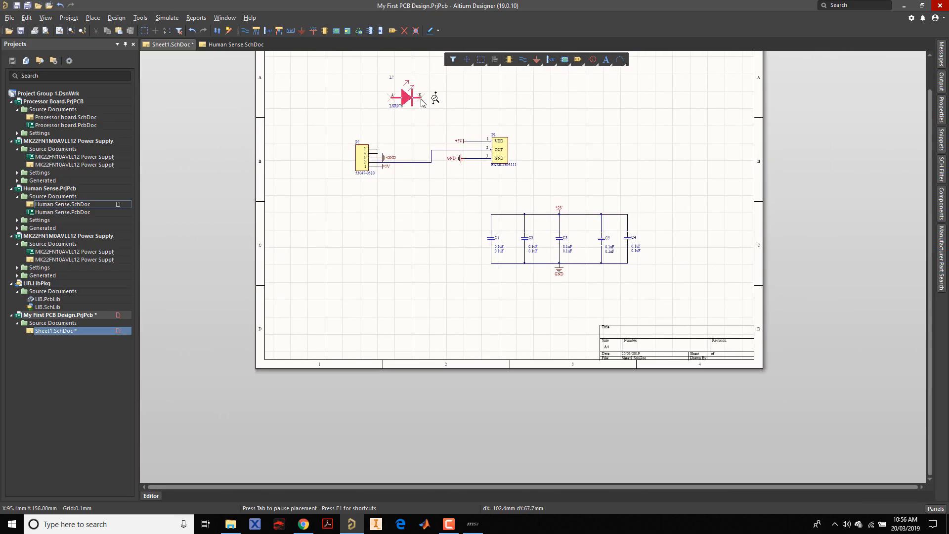
ctrl+scroll(428, 106, up, 2)
right_drag(419, 150, 425, 202)
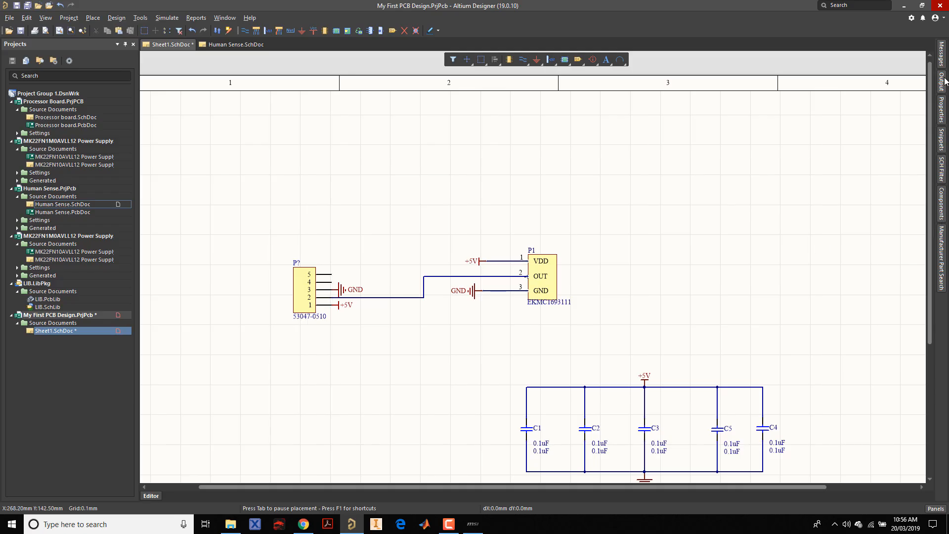
click(941, 205)
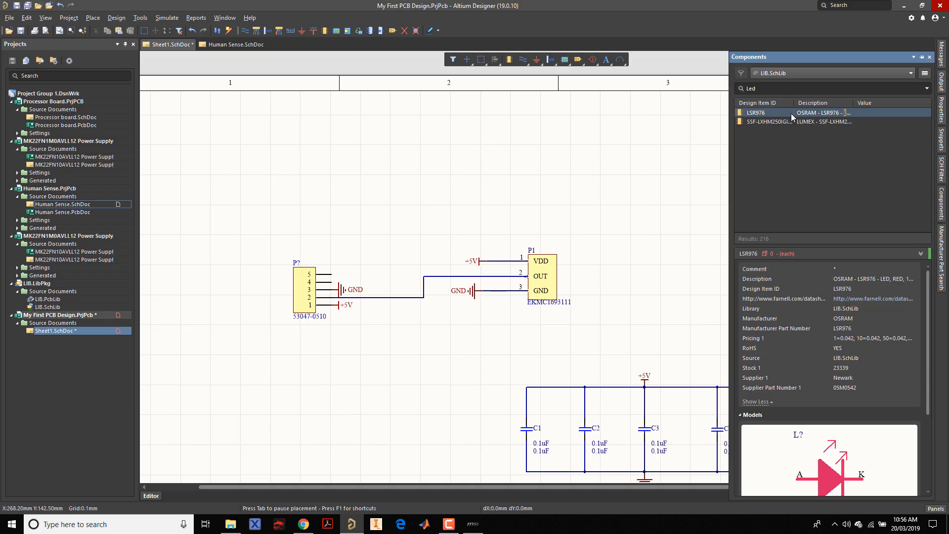
click(429, 182)
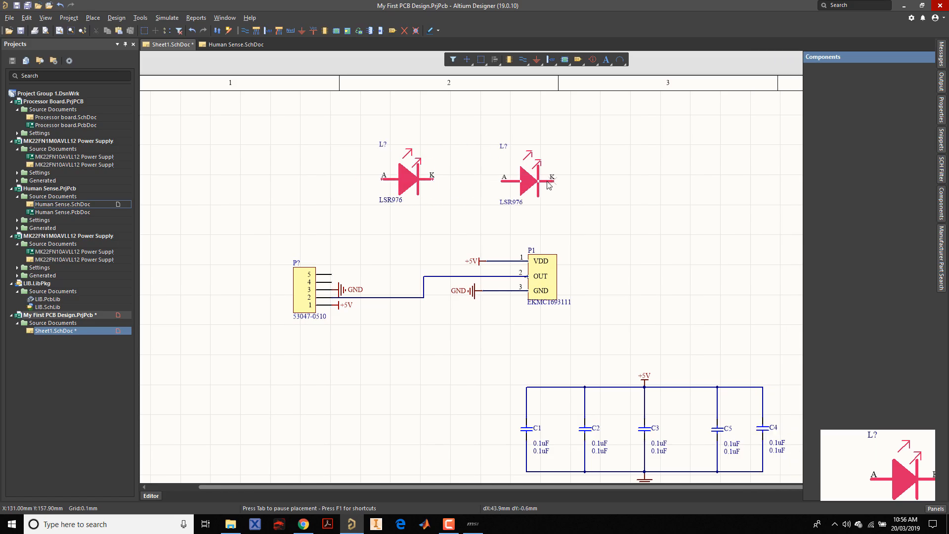
right_click(593, 180)
Step: Set the LED's designator to L1 and shift the LED slightly on the sheet
click(382, 148)
click(504, 172)
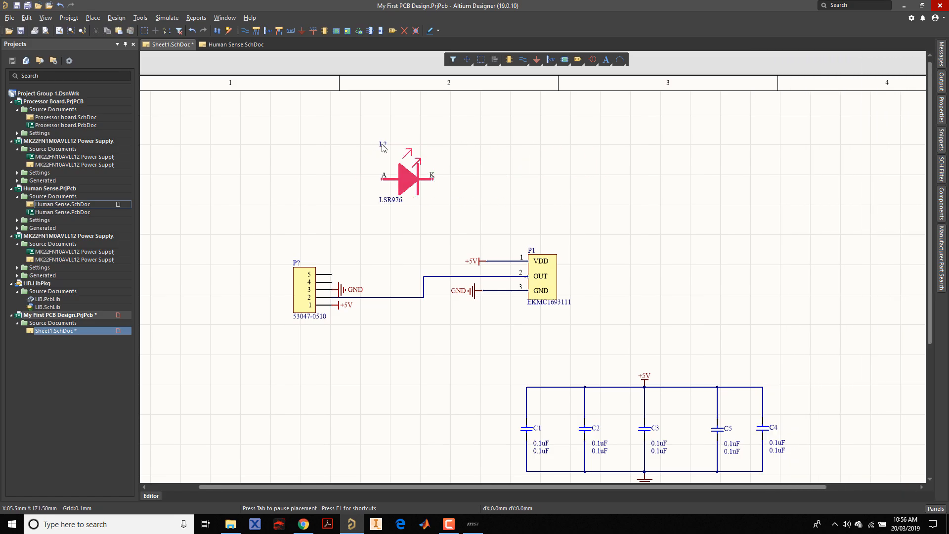
double_click(382, 147)
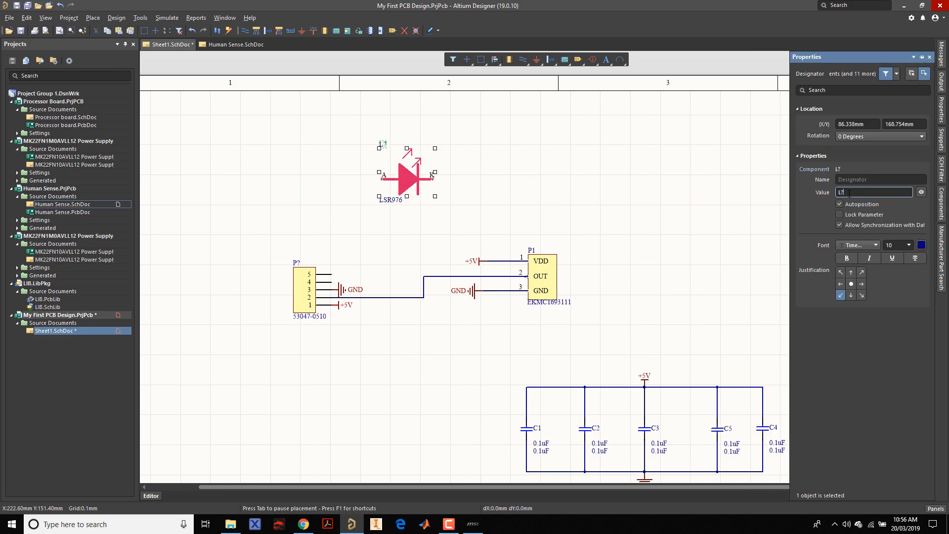
key(Return)
mouse_move(389, 178)
mouse_down()
mouse_move(391, 193)
mouse_move(396, 182)
mouse_up()
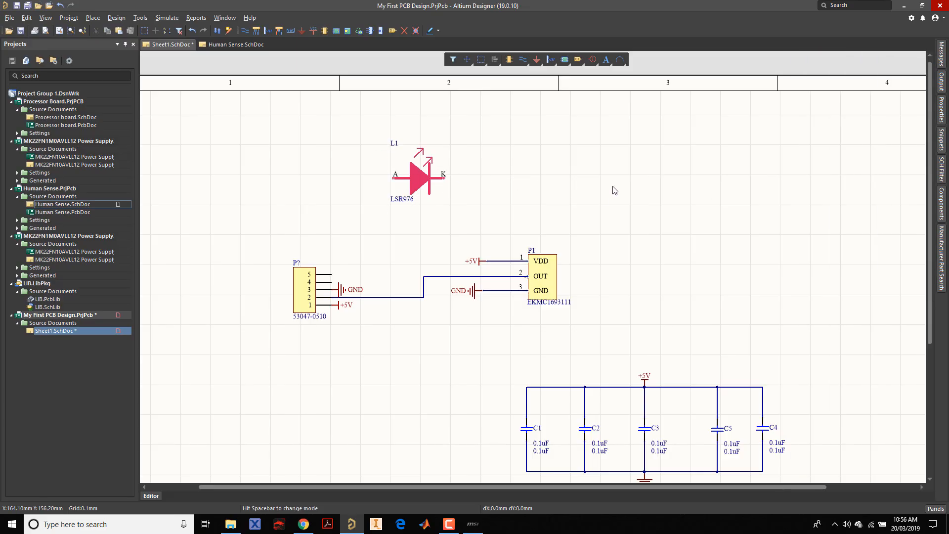
Step: Search LIB.SchLib for "240", examine the parameters of the ERJ6ENF3240V resistor, and clear the search
click(941, 203)
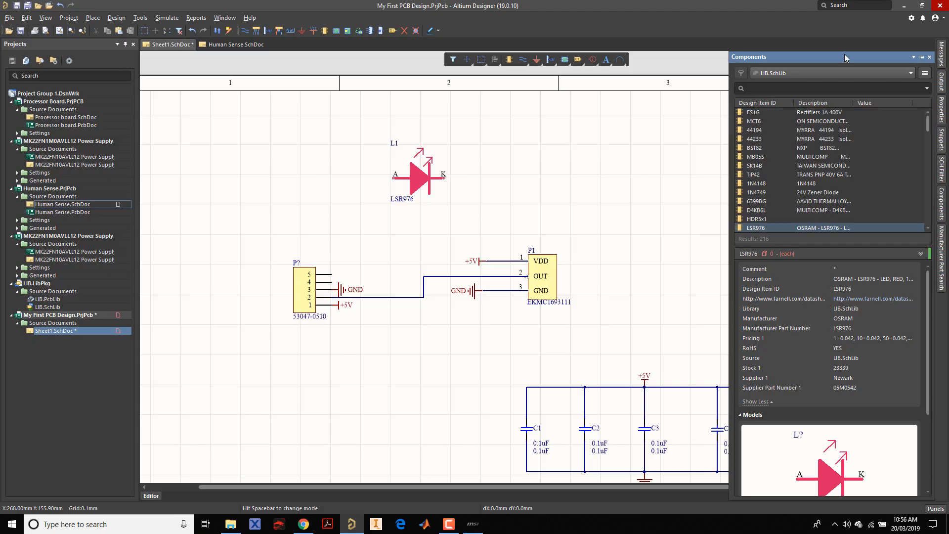
text(240)
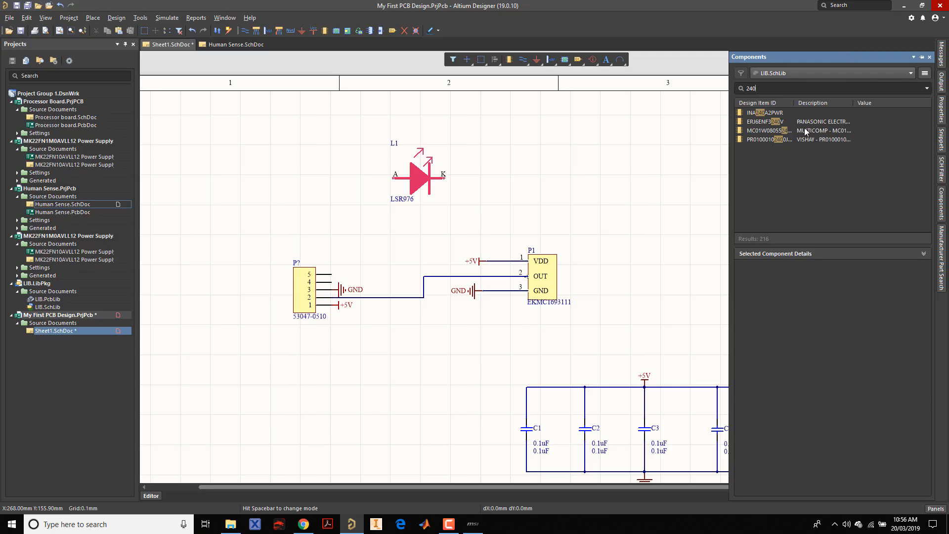
click(759, 123)
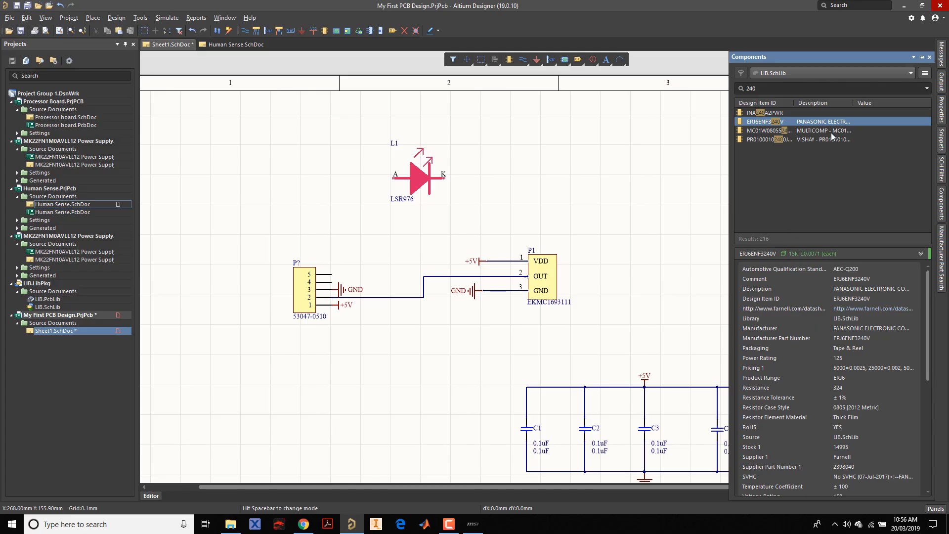
scroll(850, 352, down, 3)
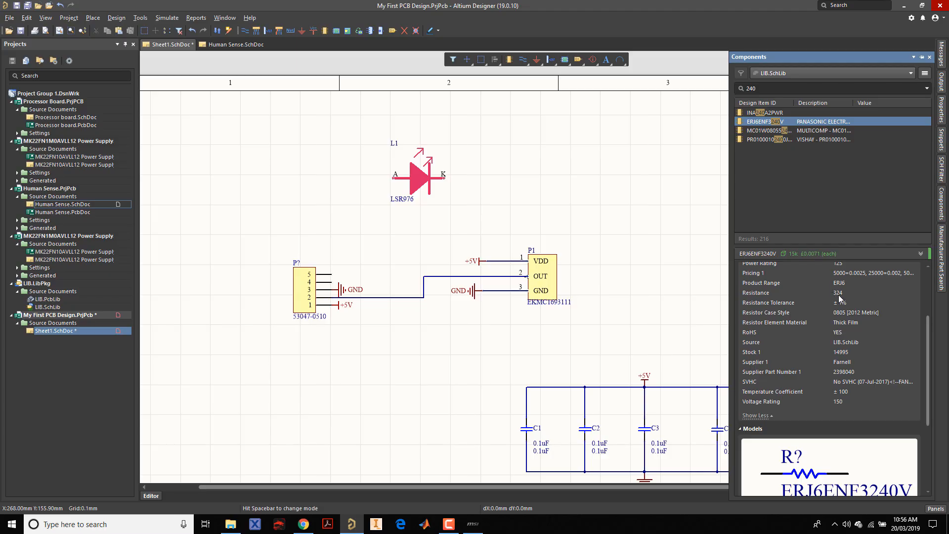
scroll(839, 296, up, 3)
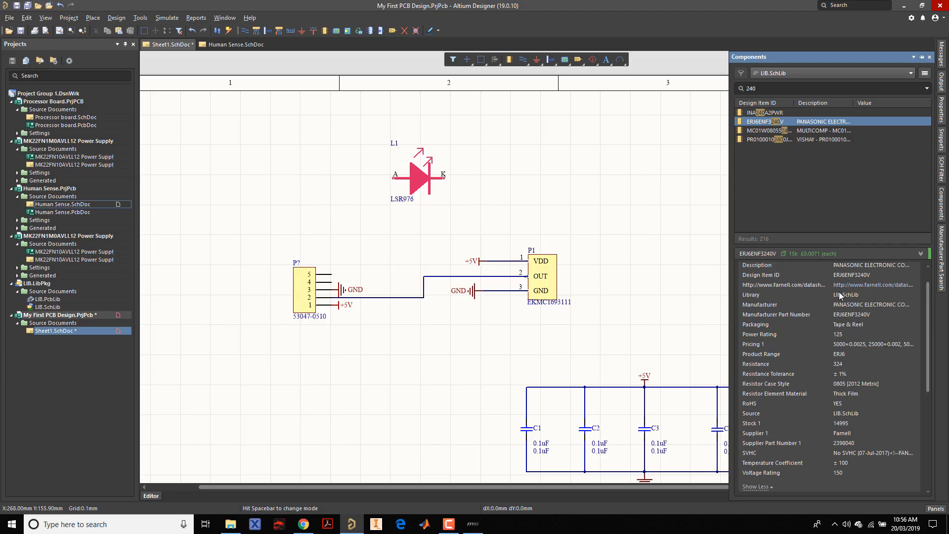
click(768, 90)
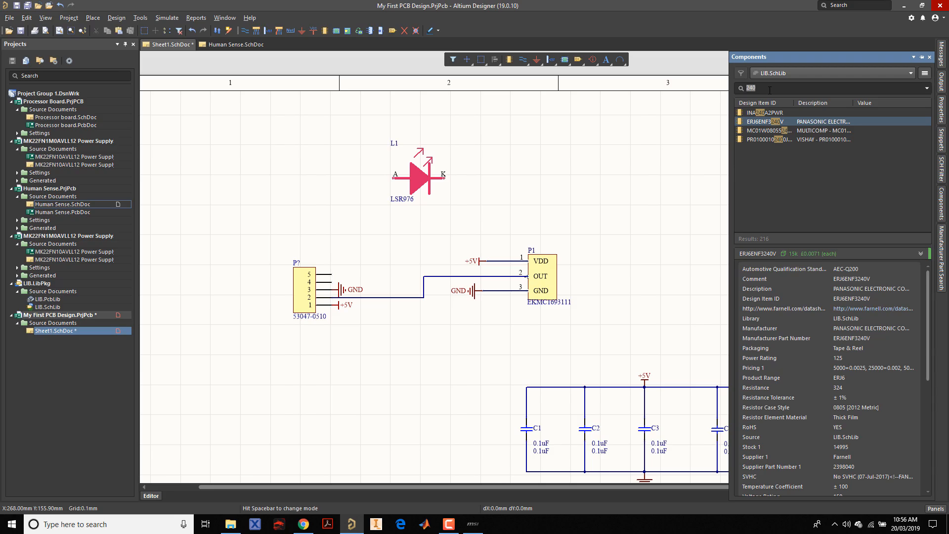
key(BackSpace)
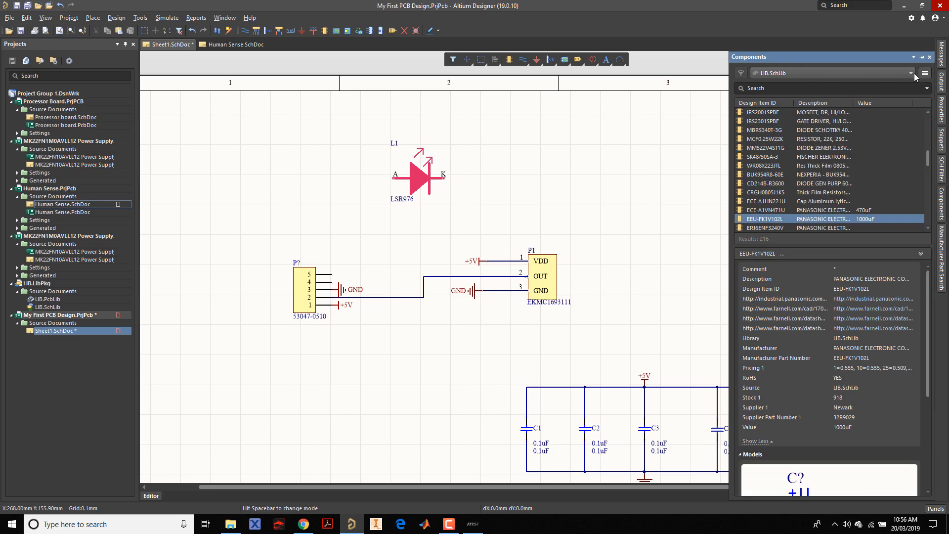
Step: Run a file-based libraries search for components whose resistance equals 240 in the available libraries
click(925, 73)
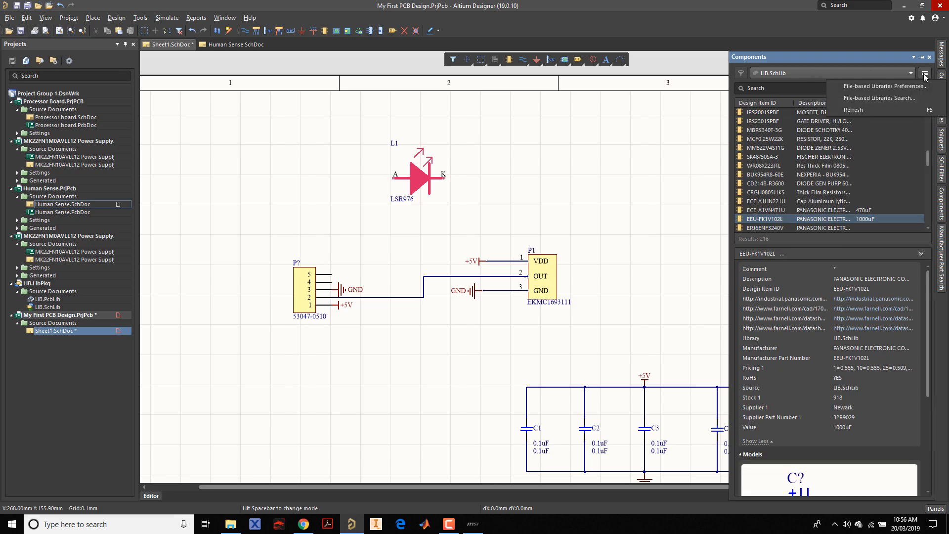
click(898, 99)
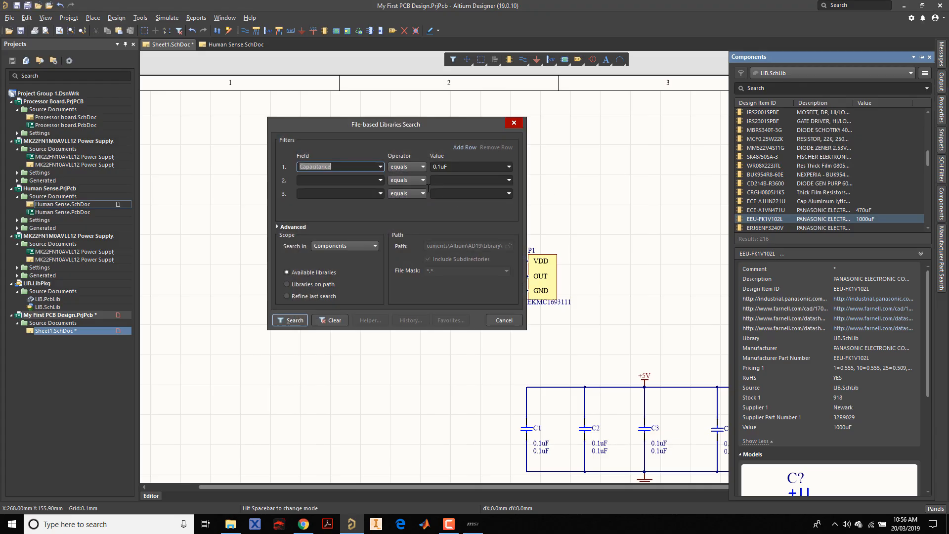
key(BackSpace)
text(resis)
key(Tab)
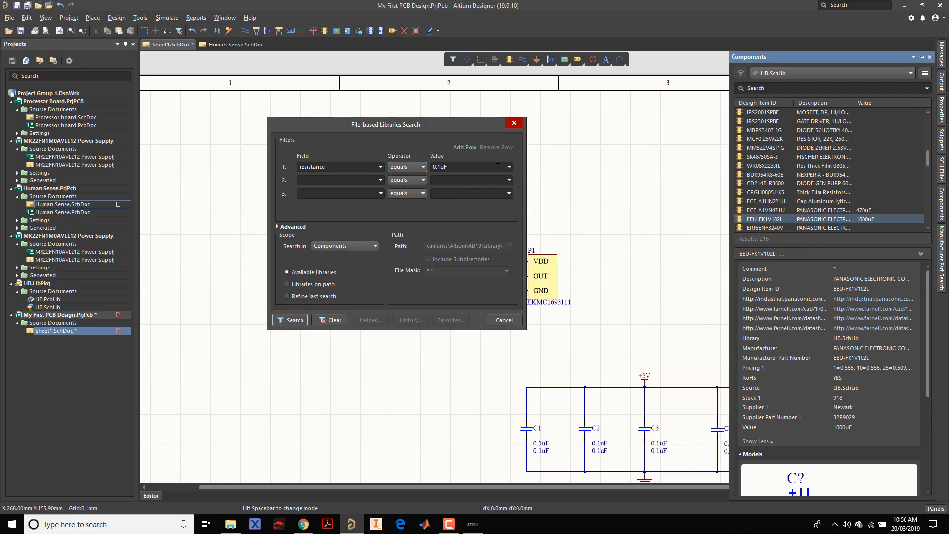
click(508, 167)
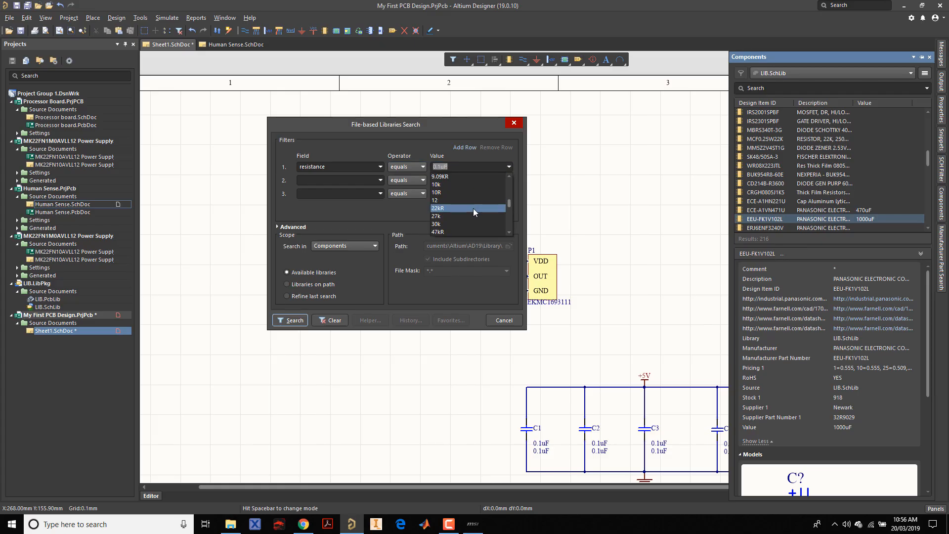
scroll(462, 212, down, 3)
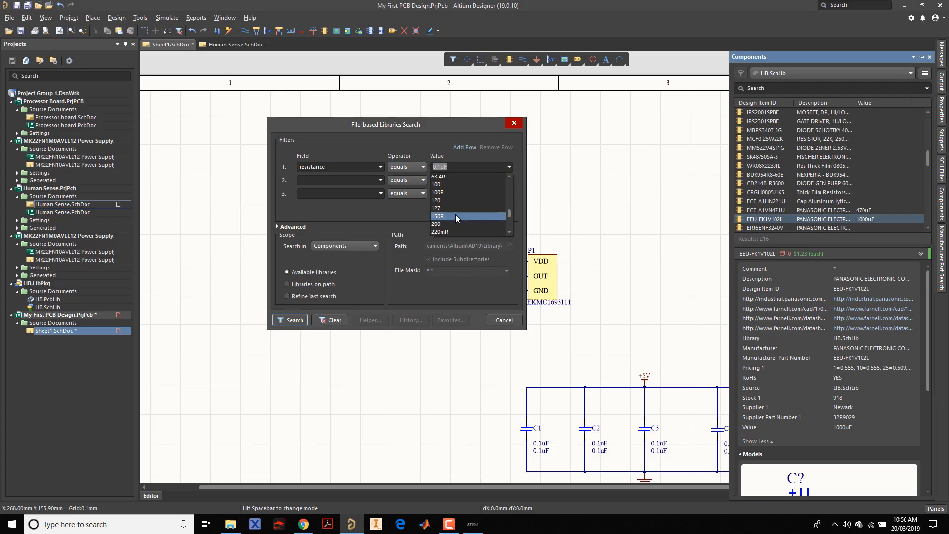
scroll(456, 217, down, 3)
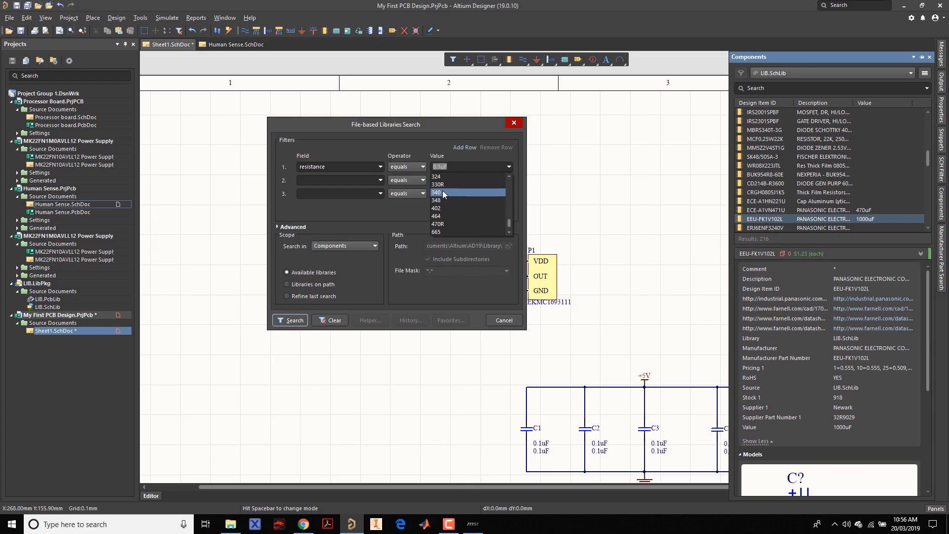
scroll(495, 218, up, 3)
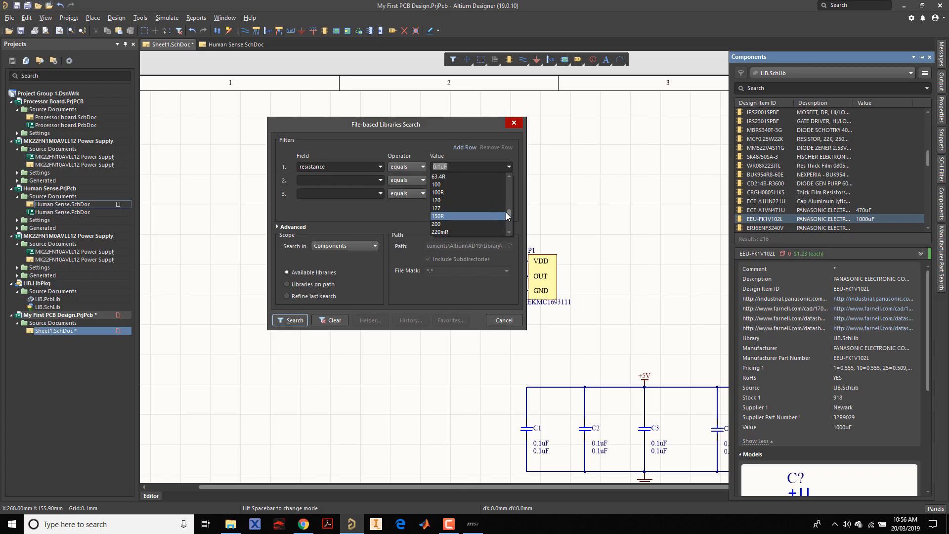
drag(505, 212, 506, 221)
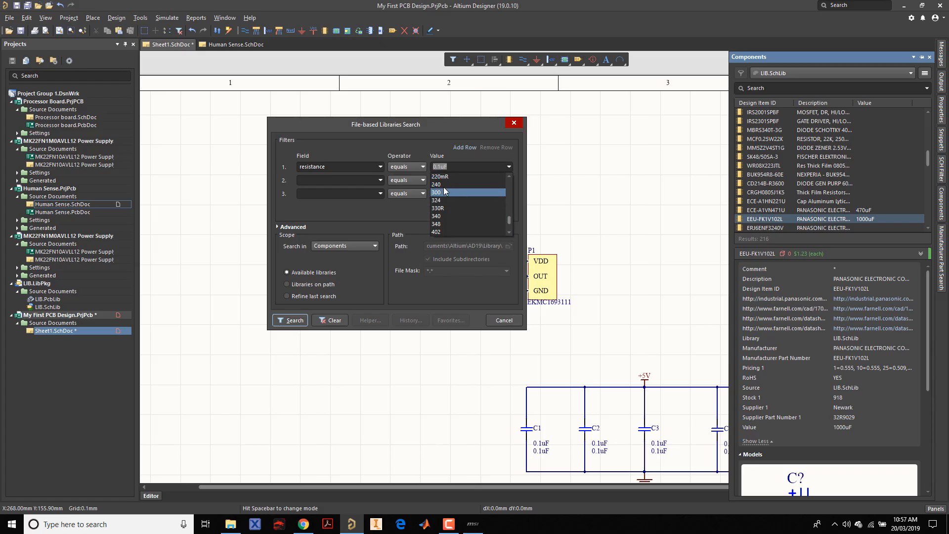
click(443, 185)
click(290, 320)
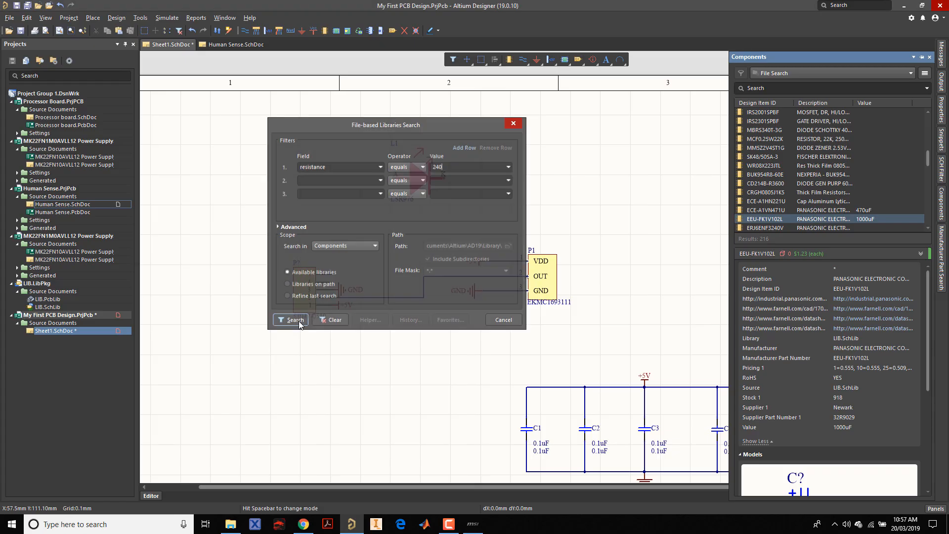
click(769, 113)
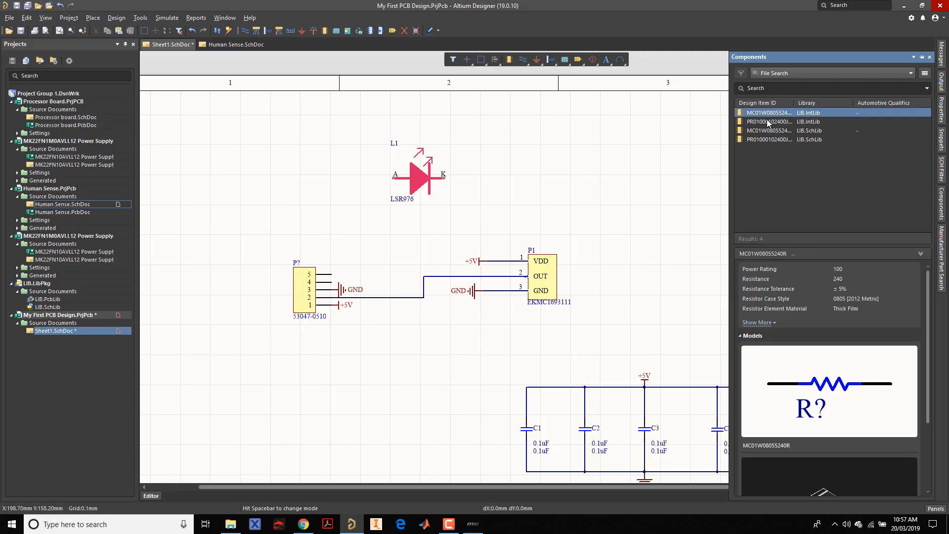
scroll(885, 287, down, 3)
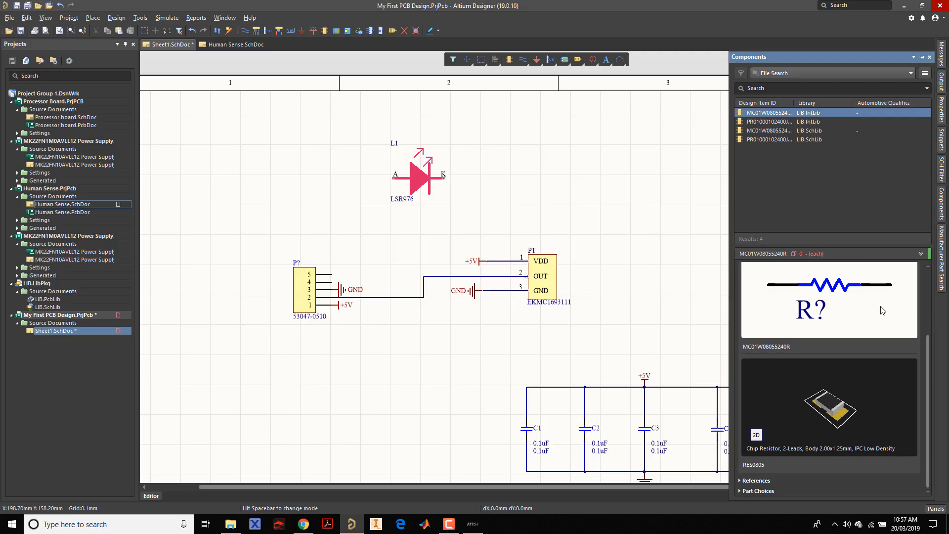
click(774, 122)
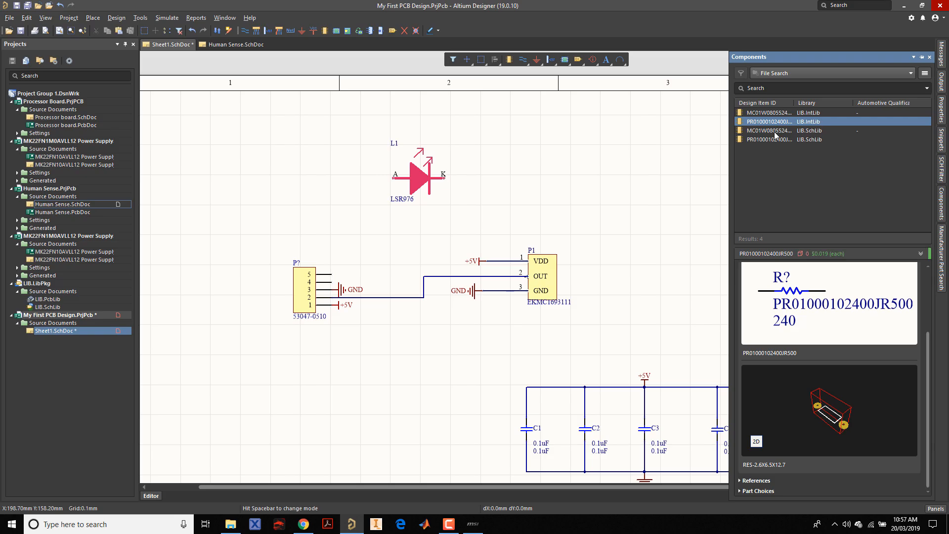
click(775, 131)
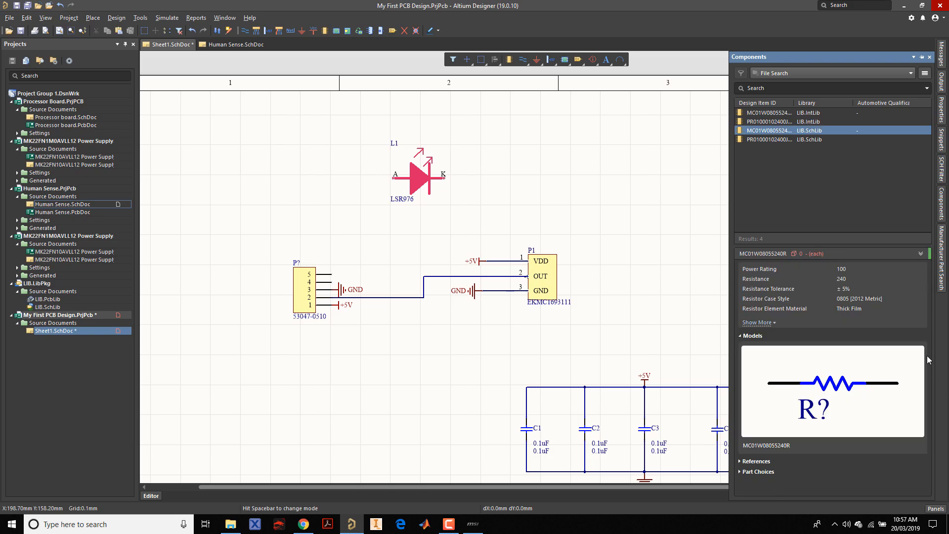
click(766, 139)
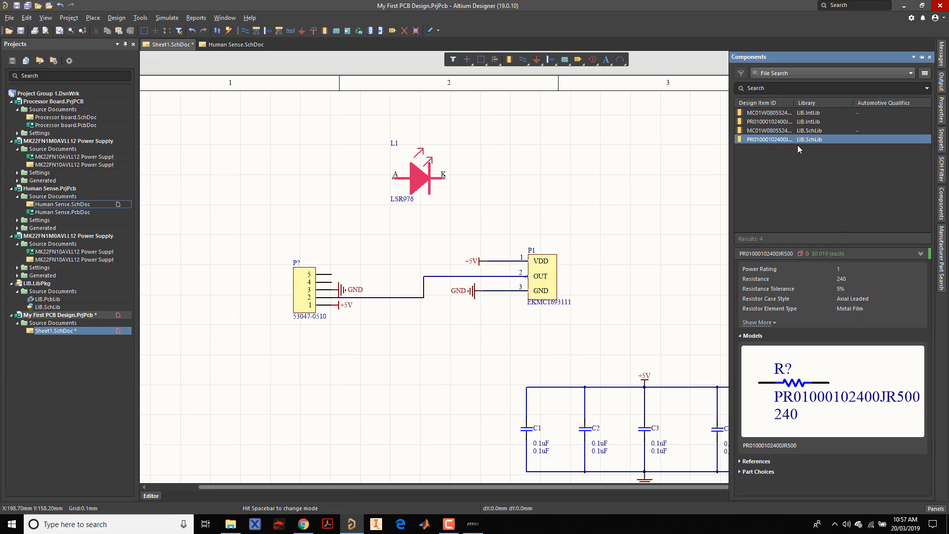
Step: Place the MC01W08055240R resistor from LIB.IntLib with designator R1, just before the anode of LED L1
click(769, 112)
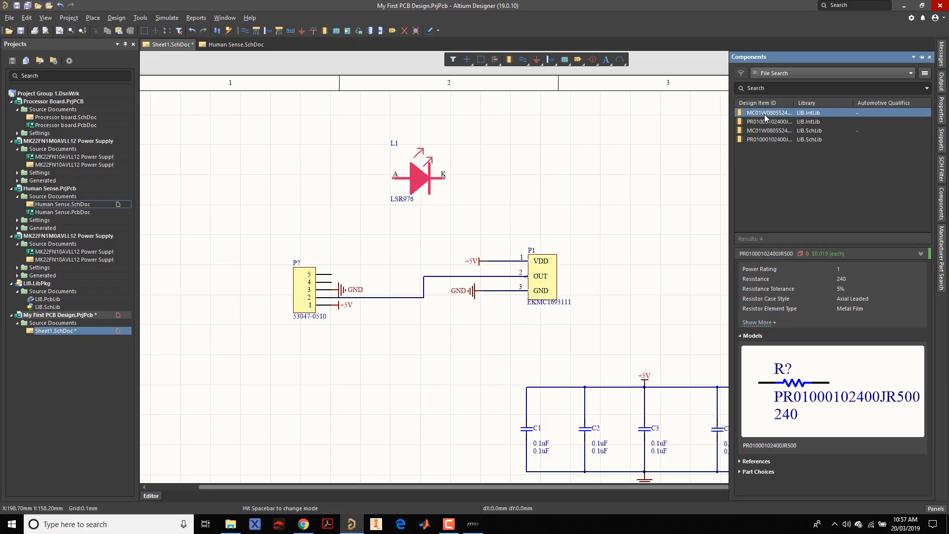
double_click(801, 112)
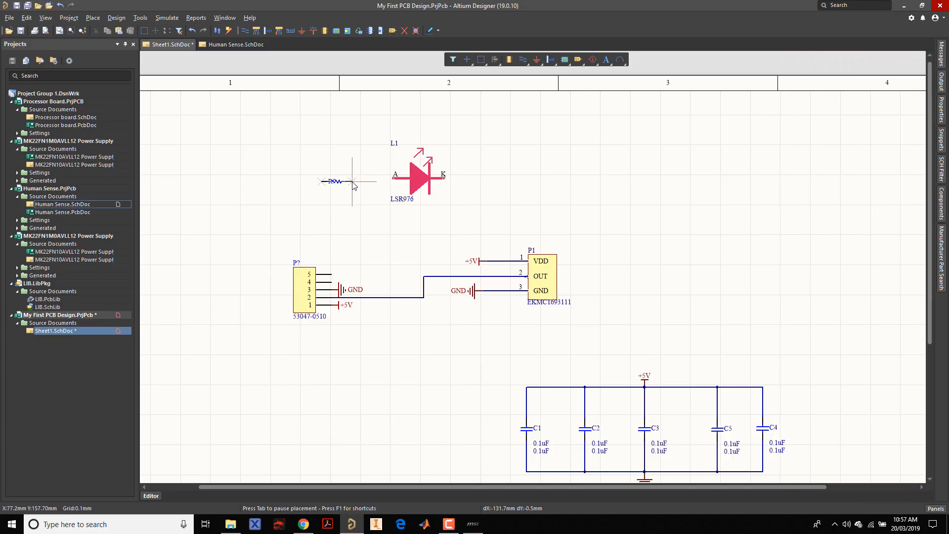
ctrl+scroll(354, 190, up, 4)
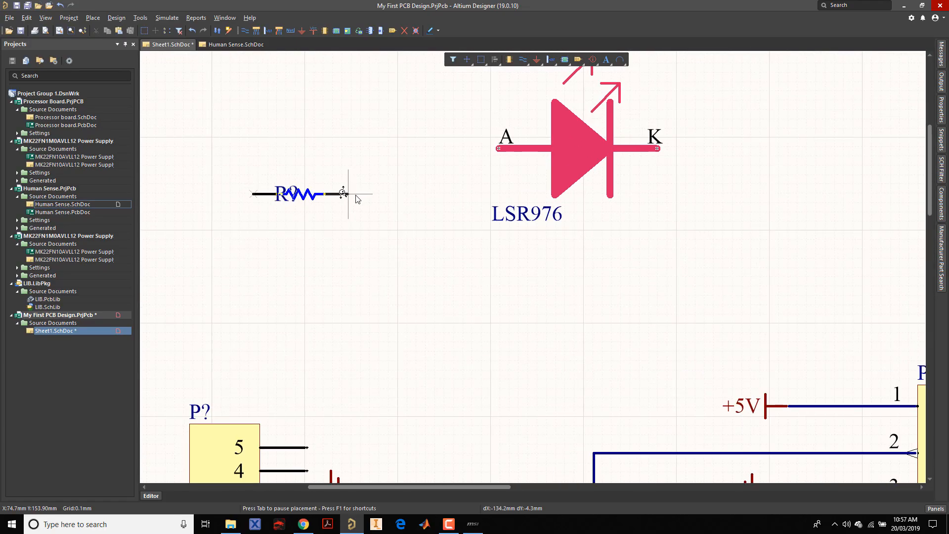
key(Tab)
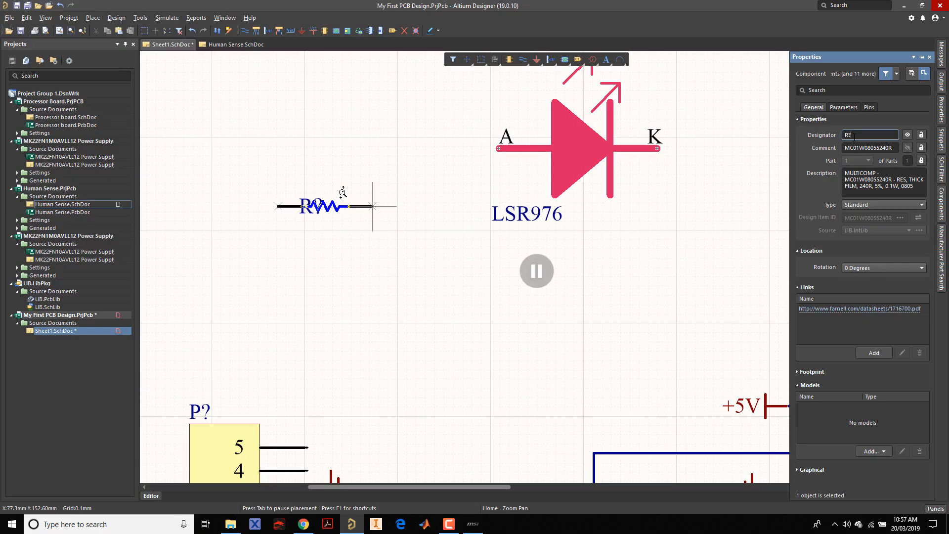
key(Return)
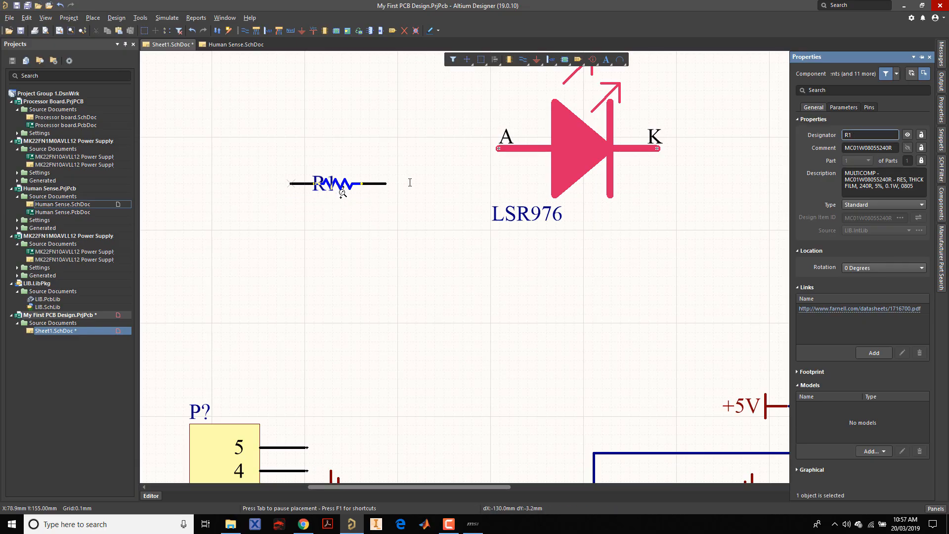
click(450, 149)
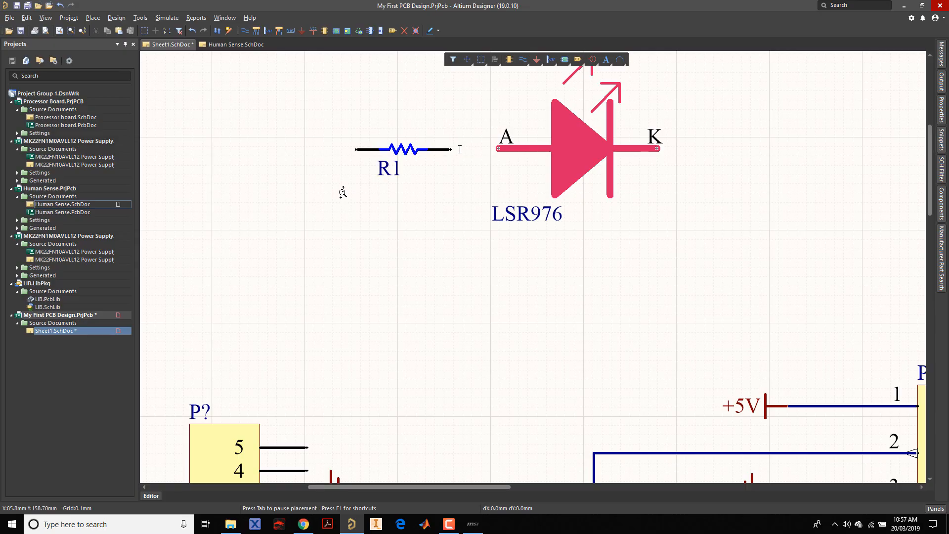
Step: Finish placing resistors and wire pin 4 of connector 53047-0510 to the near end of R1
right_click(297, 102)
ctrl+scroll(430, 156, down, 3)
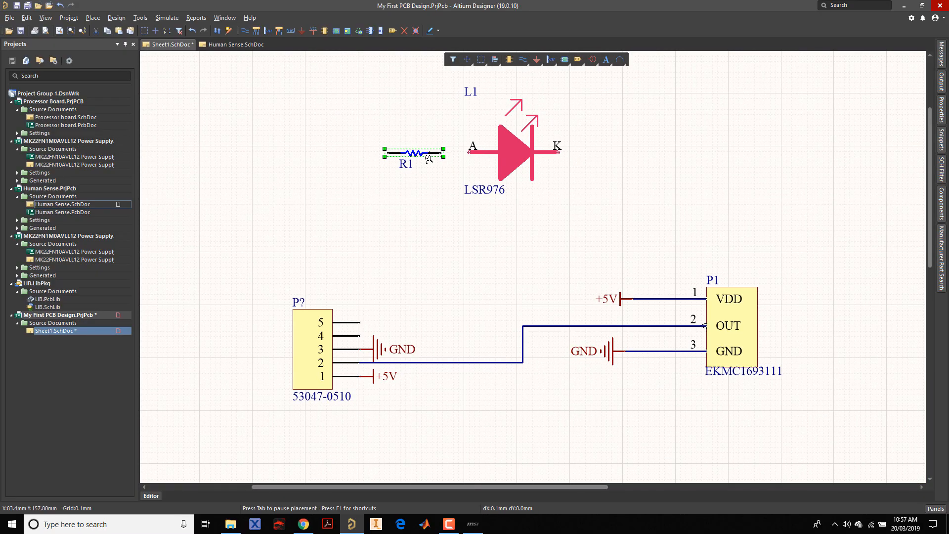
click(319, 120)
click(523, 60)
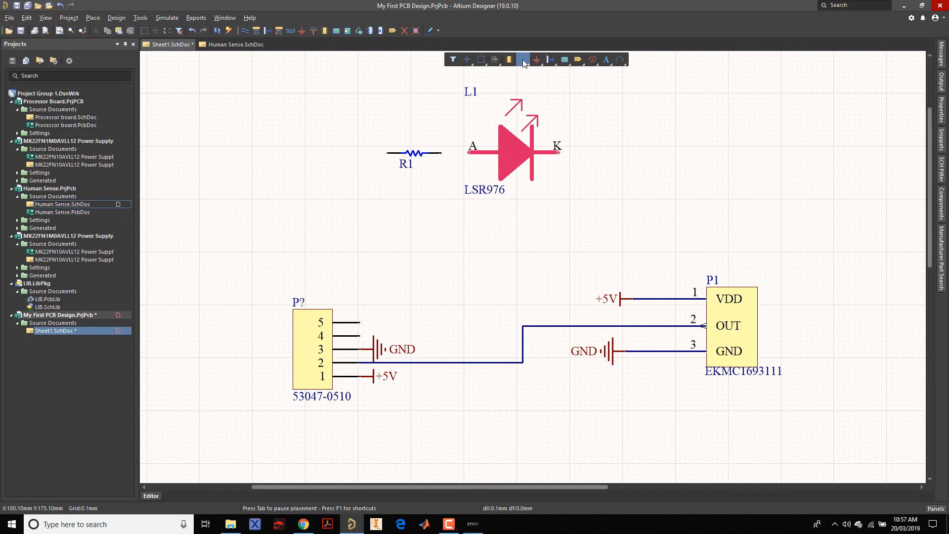
click(367, 329)
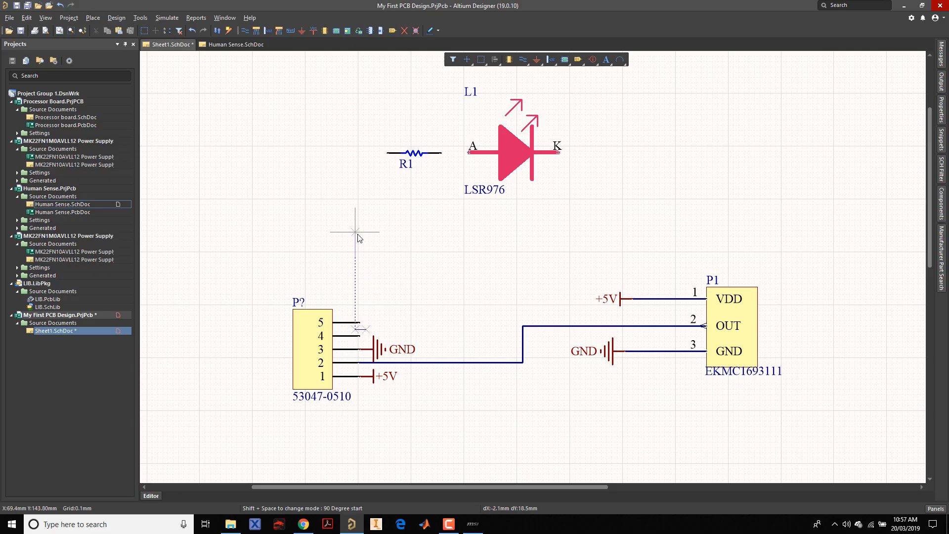
right_click(368, 226)
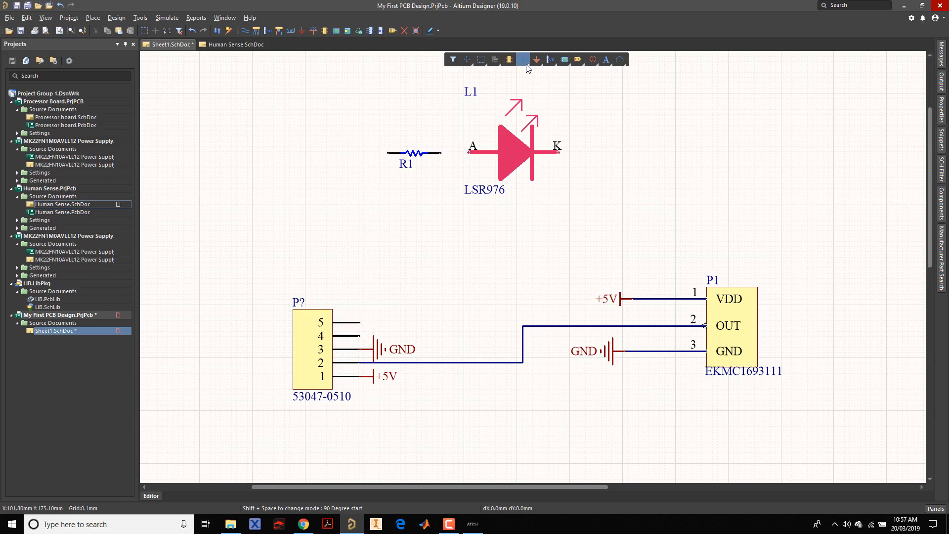
click(360, 337)
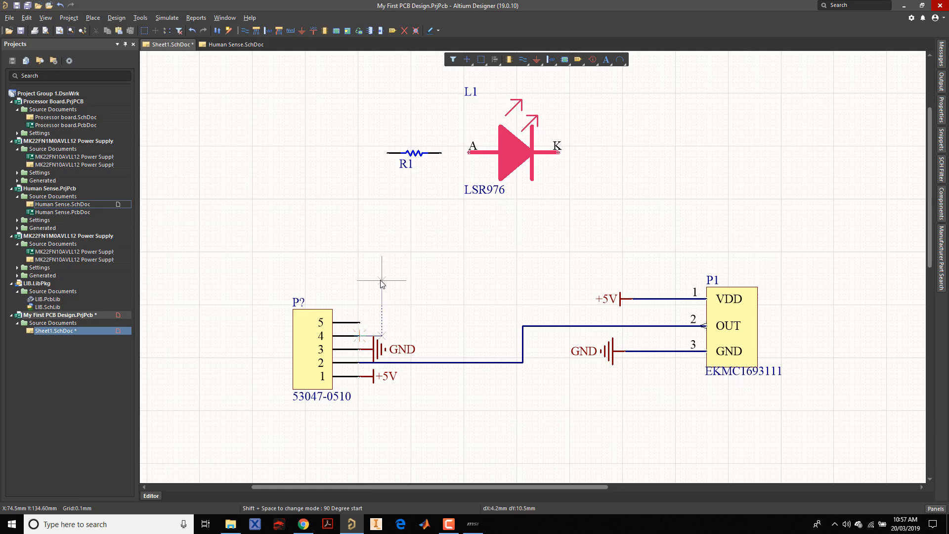
click(387, 153)
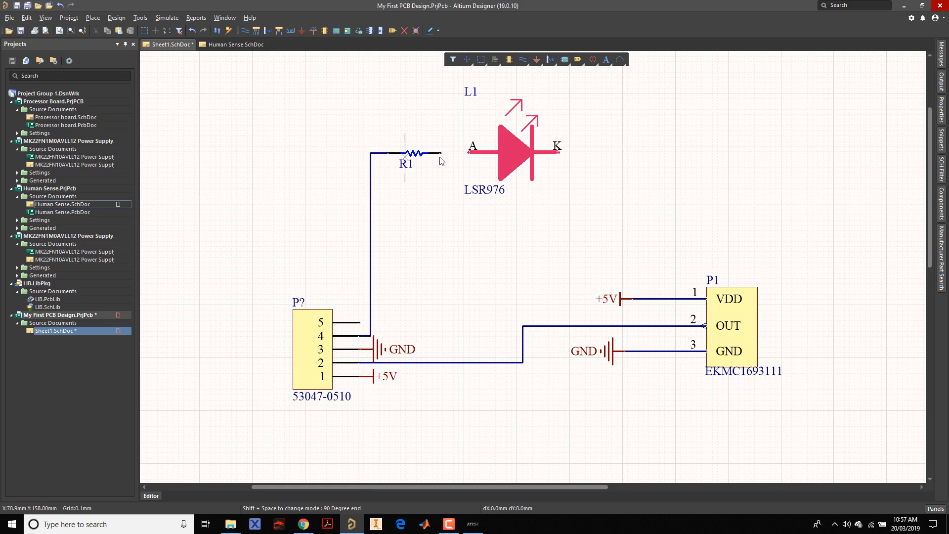
Step: Wire the other end of resistor R1 to the anode of LED L1
click(440, 153)
click(468, 154)
right_click(502, 221)
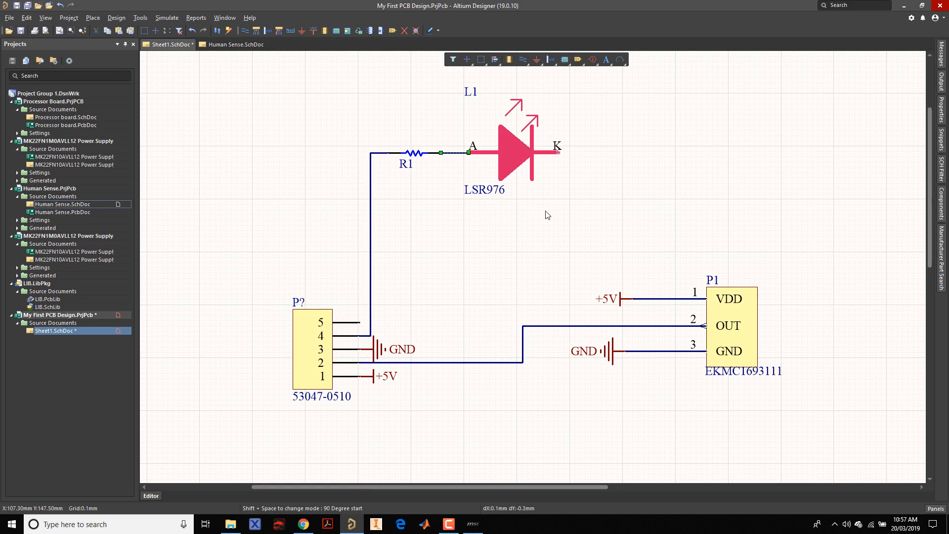
Step: Move connector 53047-0510 farther away from the PIR sensor, keeping its wires and power ports attached
ctrl+scroll(532, 205, down, 2)
ctrl+scroll(531, 205, up, 1)
ctrl+scroll(324, 282, down, 2)
ctrl+scroll(363, 316, up, 1)
ctrl+scroll(363, 316, up, 2)
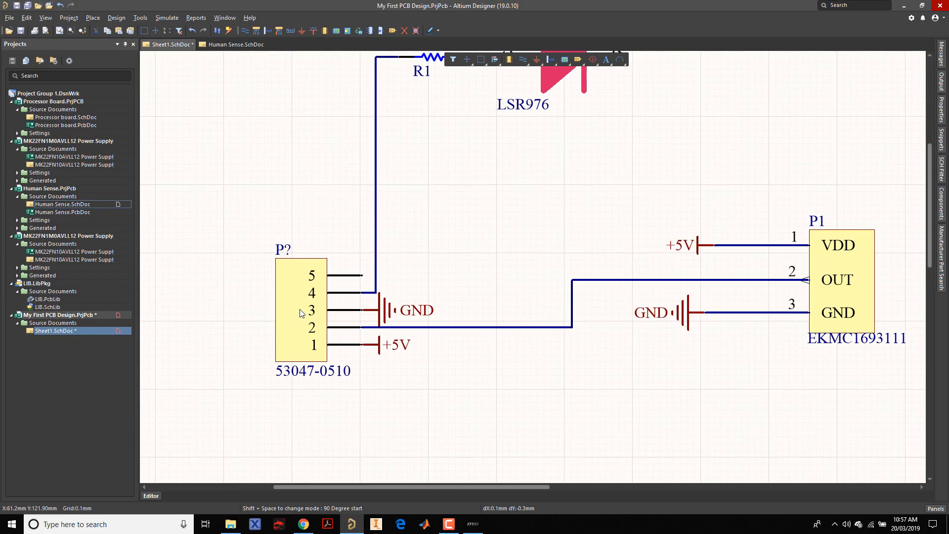
mouse_move(301, 311)
ctrl+mouse_down()
mouse_move(292, 304)
mouse_move(290, 315)
mouse_move(335, 297)
mouse_move(295, 298)
ctrl+mouse_up()
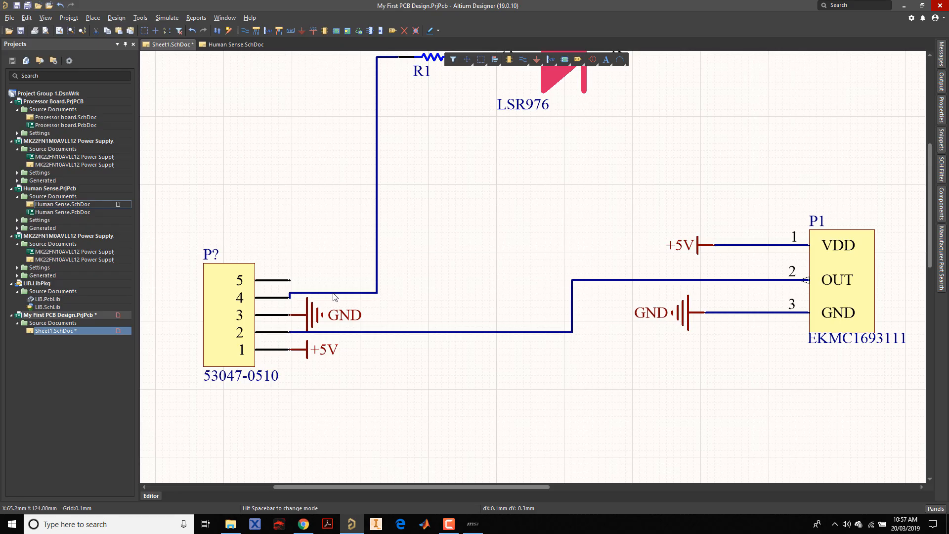
Step: Copy the PIR sensor's GND power port onto the cathode of LED L1, rotated to face away from the LED
ctrl+scroll(465, 158, down, 2)
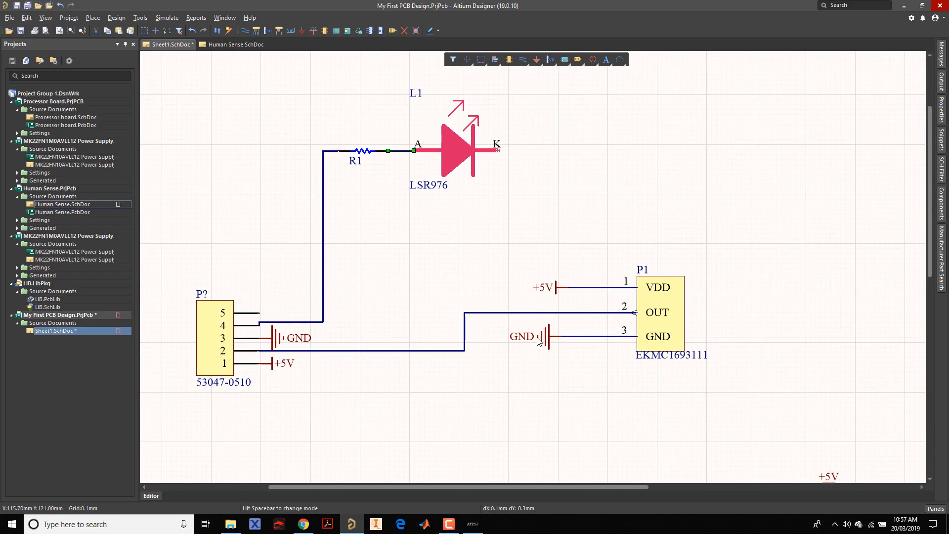
shift+drag(541, 339, 500, 151)
key(space)
key(space)
ctrl+scroll(525, 214, down, 2)
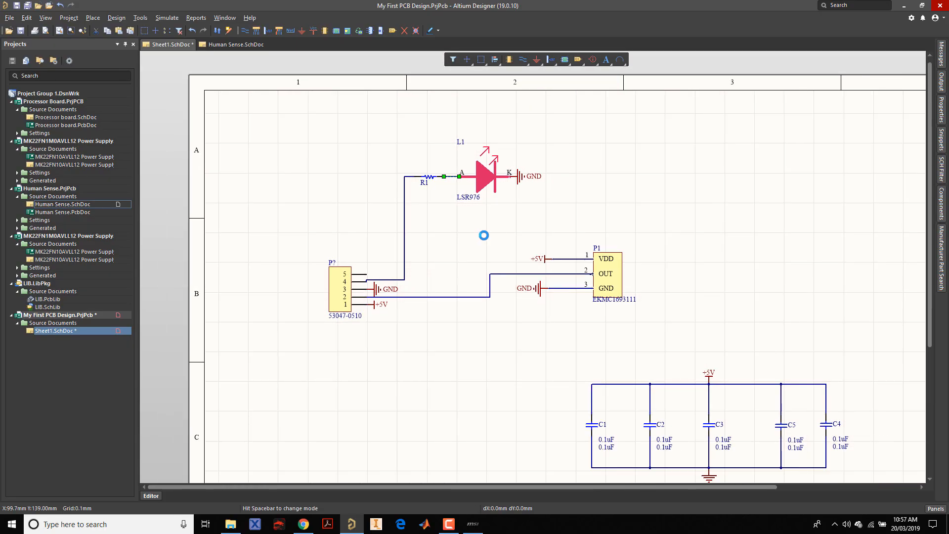
Step: Place a No ERC marker on the unused pin 5 of connector 53047-0510
ctrl+scroll(364, 275, up, 2)
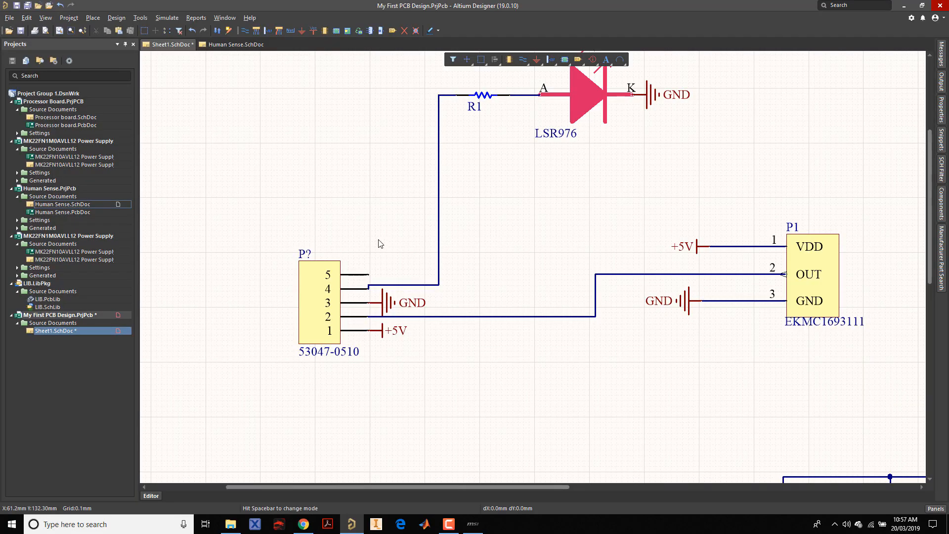
click(403, 32)
click(368, 293)
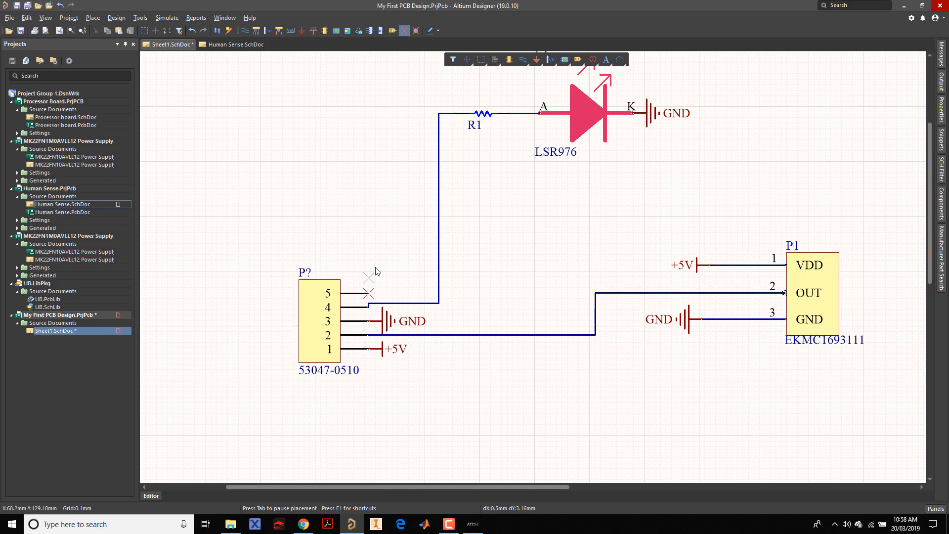
right_click(381, 197)
Step: Save the schematic sheet as "My First PCB Design" in the project folder
click(27, 7)
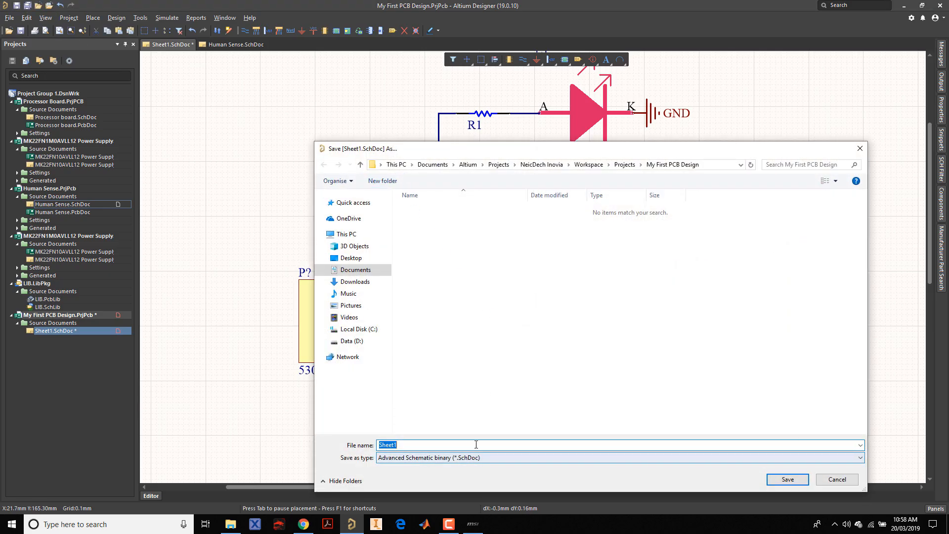
text(My)
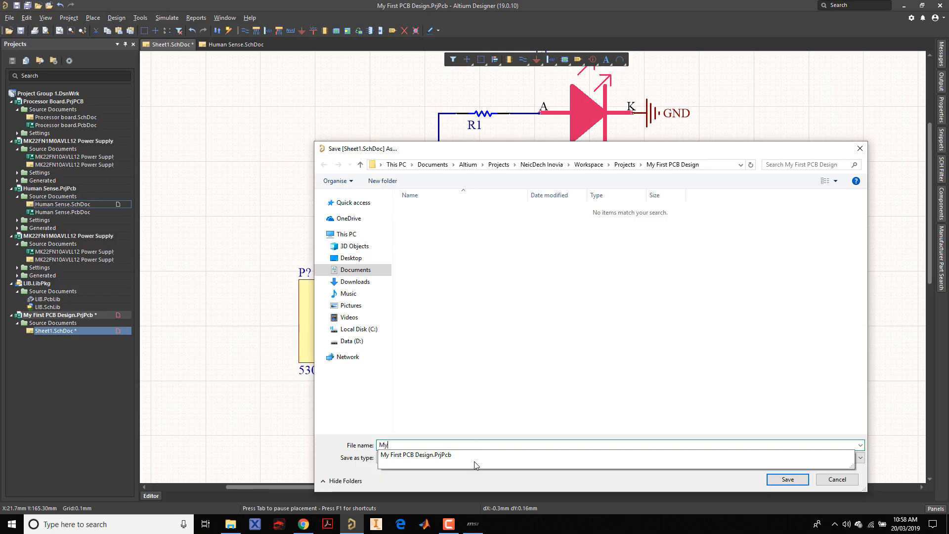
click(448, 454)
click(460, 446)
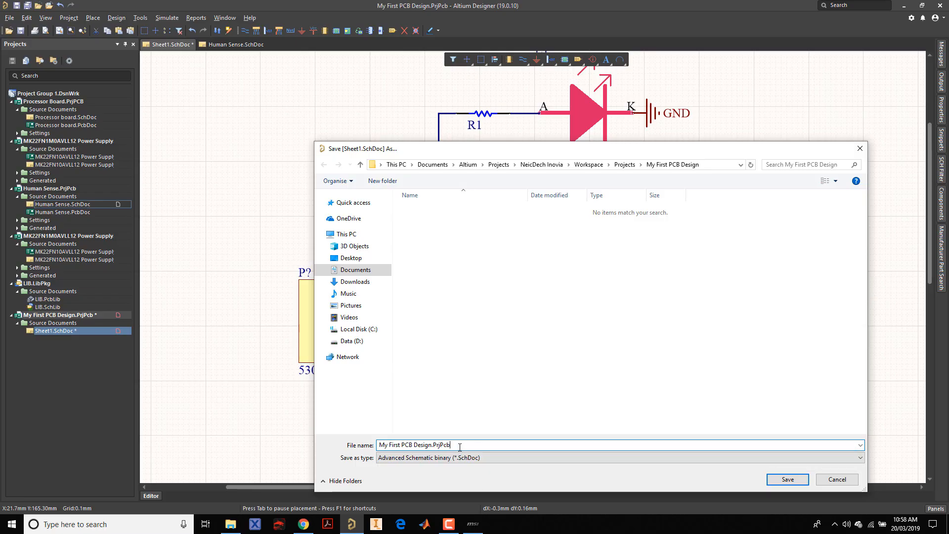
key(BackSpace)
key(BackSpace)
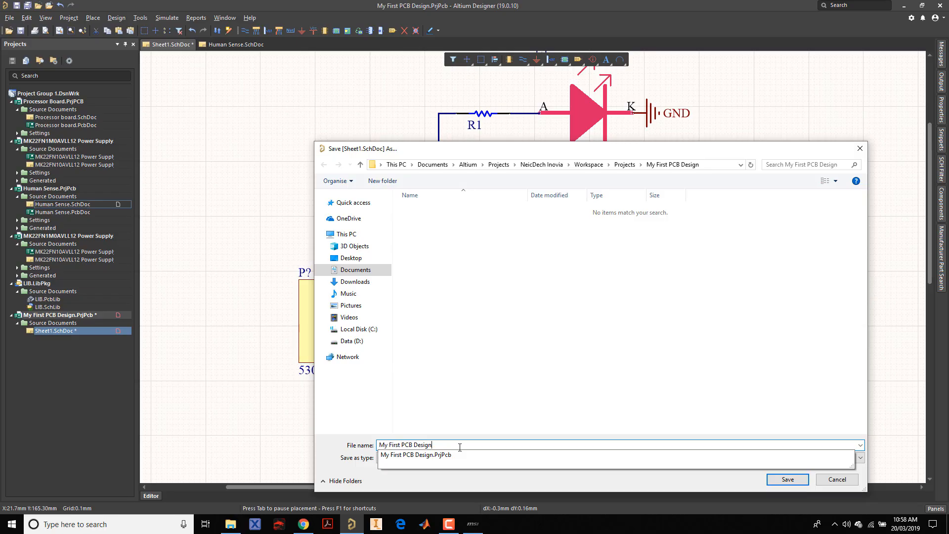
key(Return)
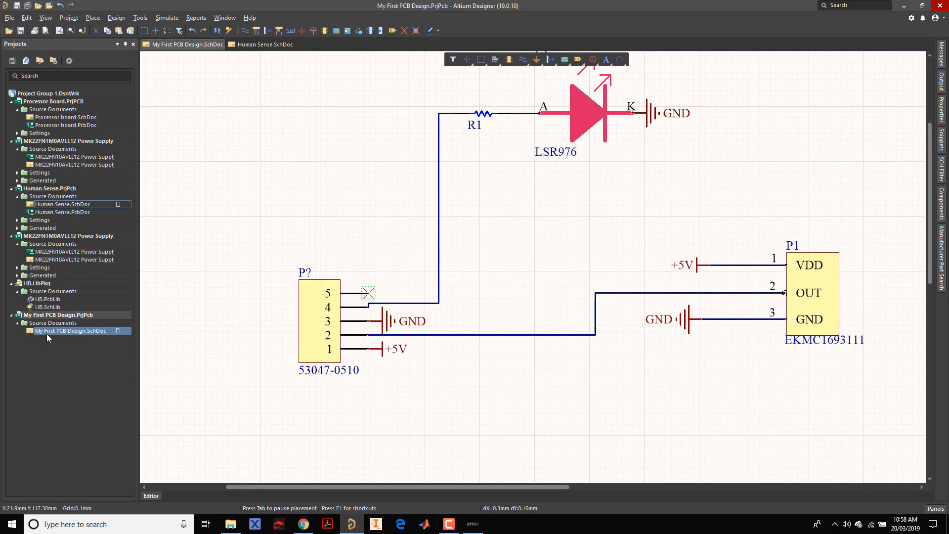
Step: Compile the PCB project My First PCB Design.PrjPcb
ctrl+scroll(185, 265, down, 4)
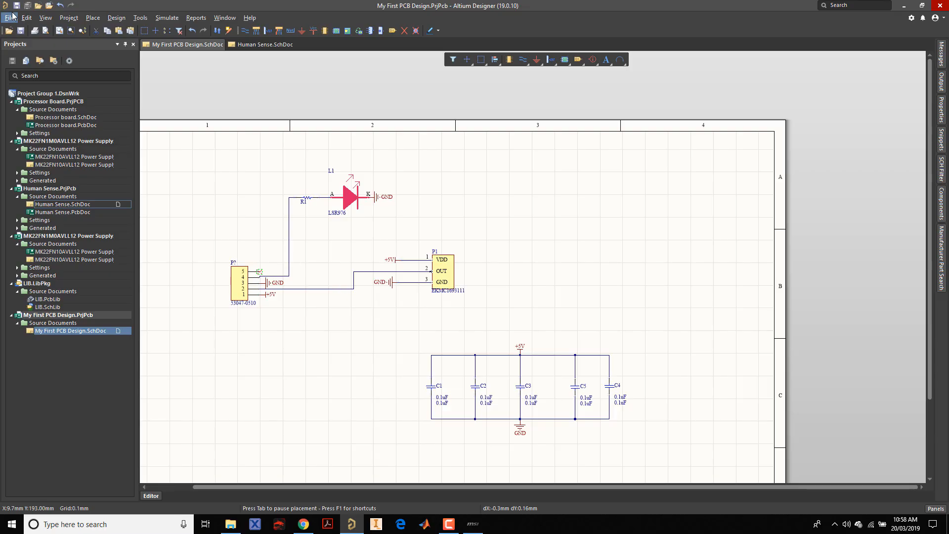
right_click(68, 317)
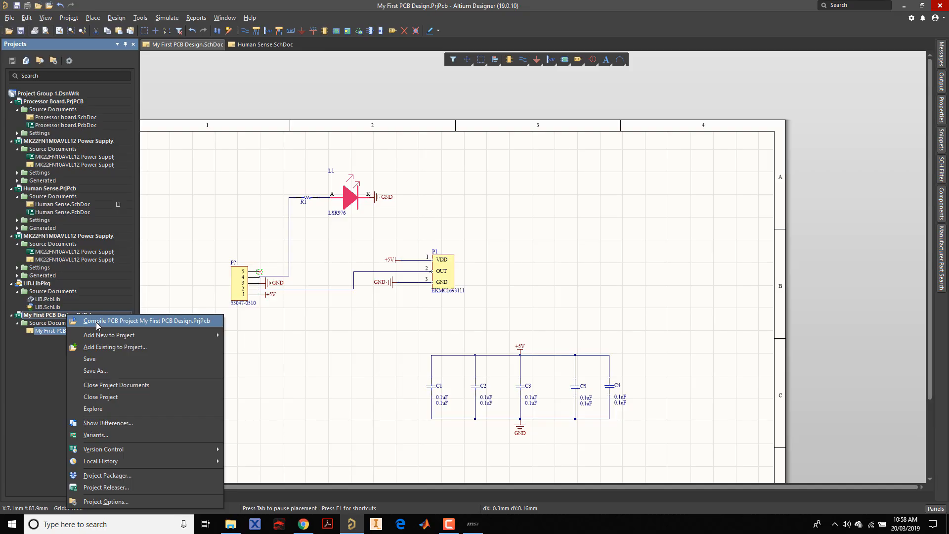
key(Escape)
right_click(45, 315)
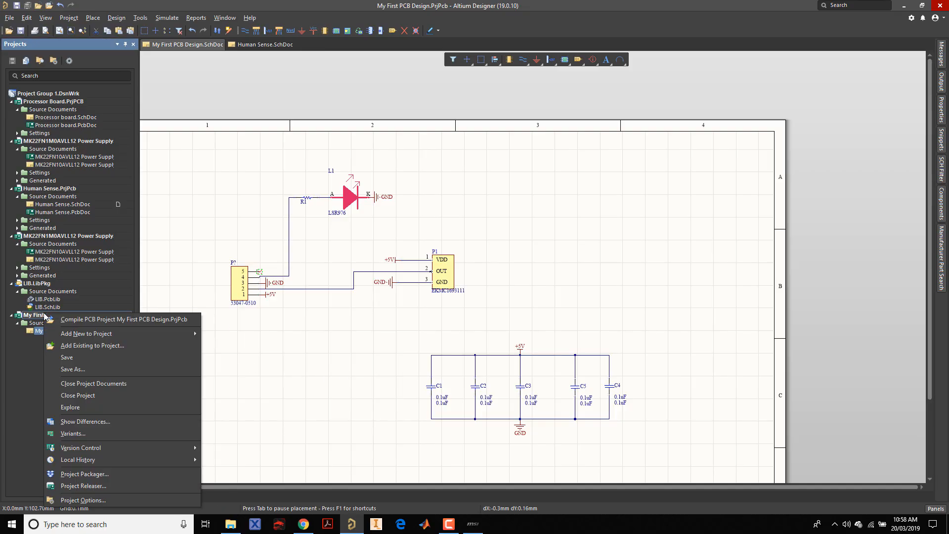
click(79, 321)
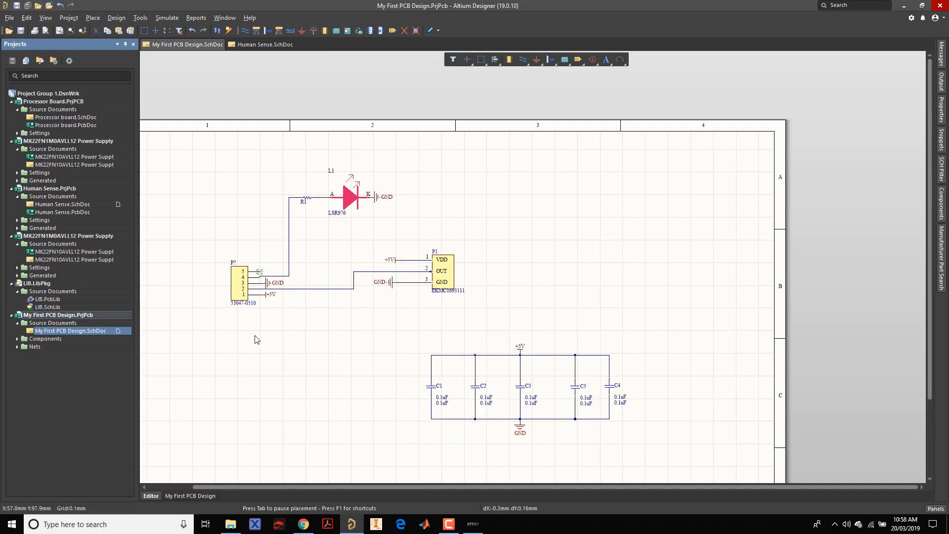
right_click(76, 316)
click(95, 324)
Step: Show the compiler messages and widen their list and columns so each entry can be read in full
click(936, 509)
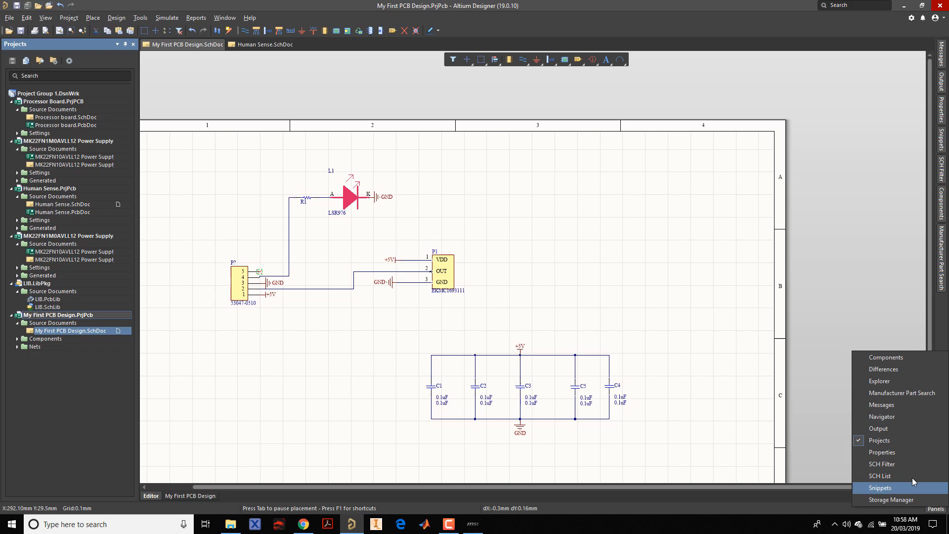
click(882, 405)
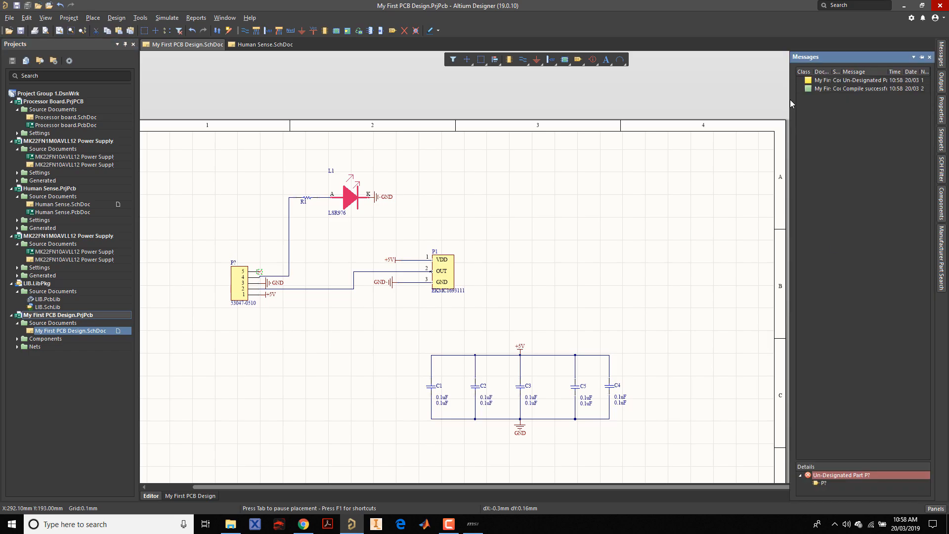
drag(791, 99, 720, 109)
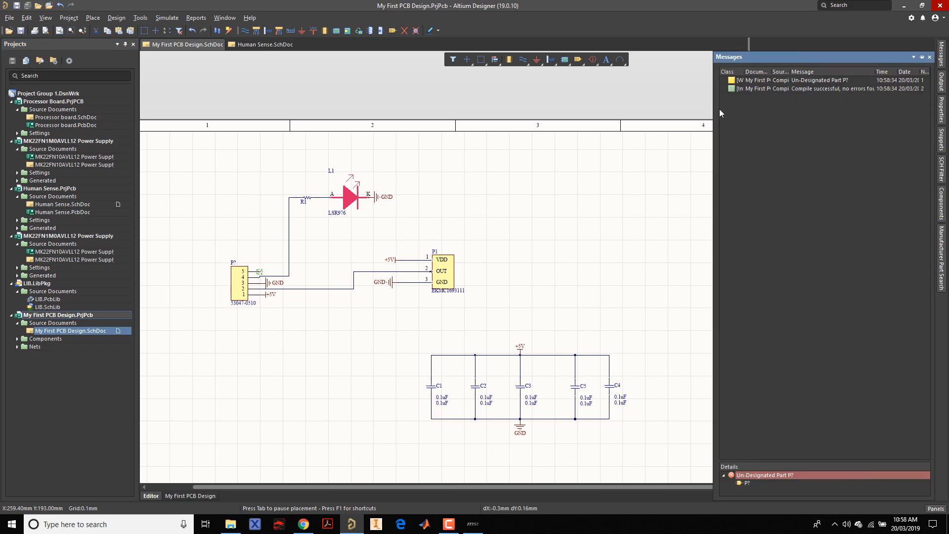
double_click(771, 73)
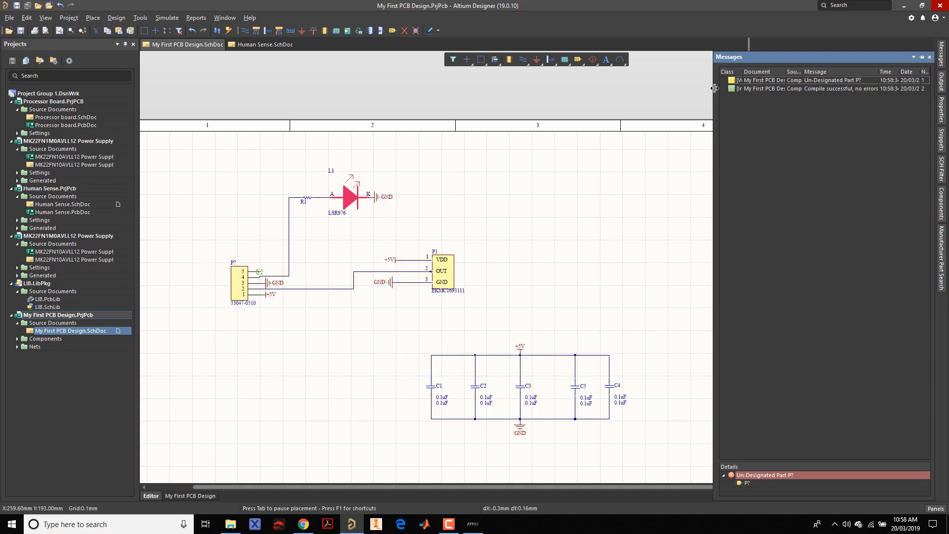
drag(715, 88, 587, 104)
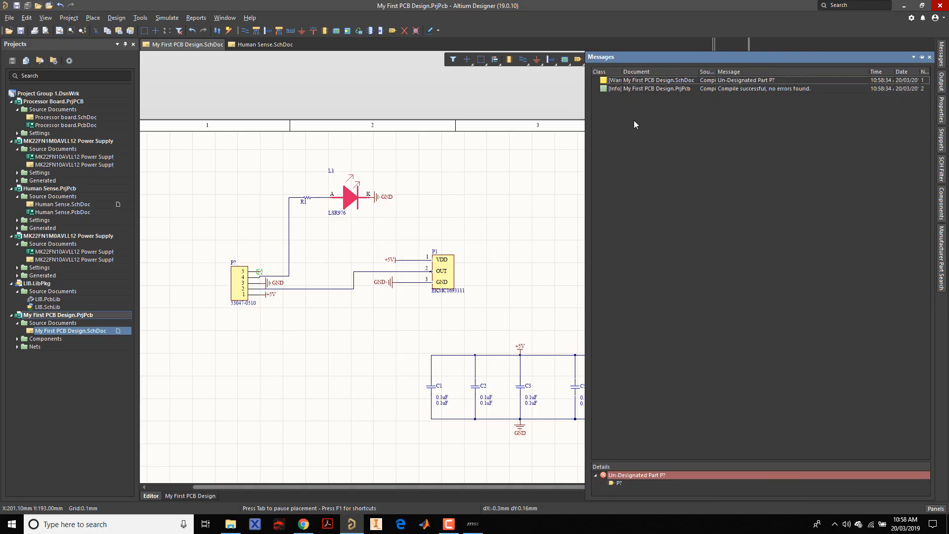
double_click(718, 72)
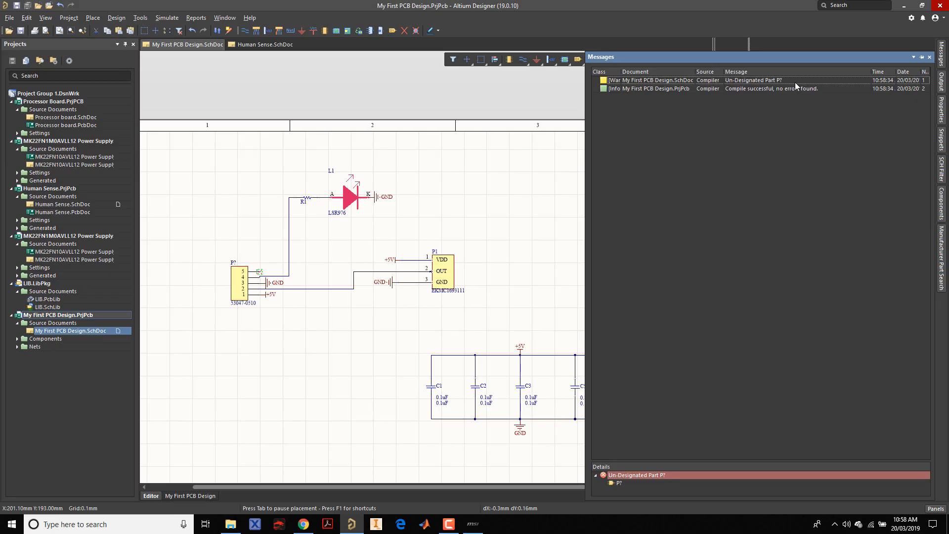
Step: Cross-probe the un-designated part warning to the schematic, inspect connector P?, and clear the highlight filter
double_click(758, 81)
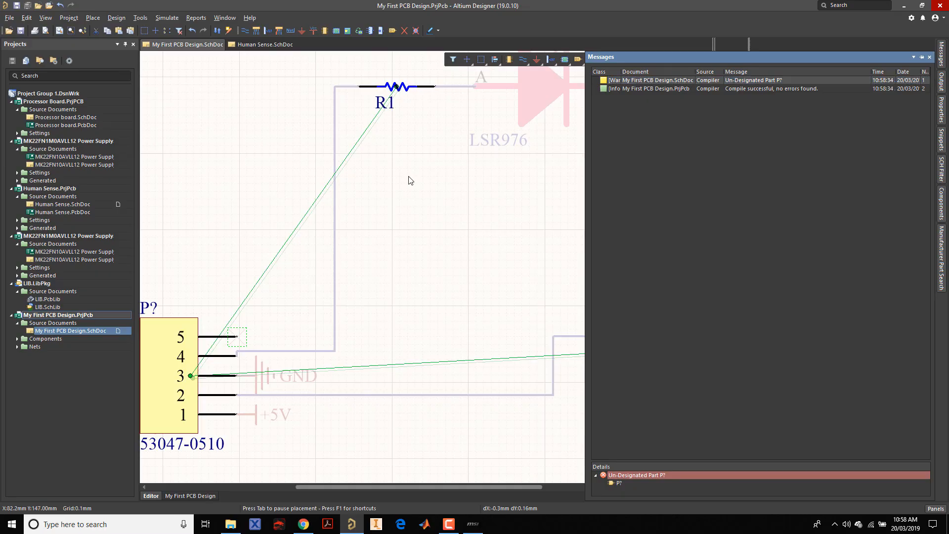
ctrl+scroll(234, 269, up, 2)
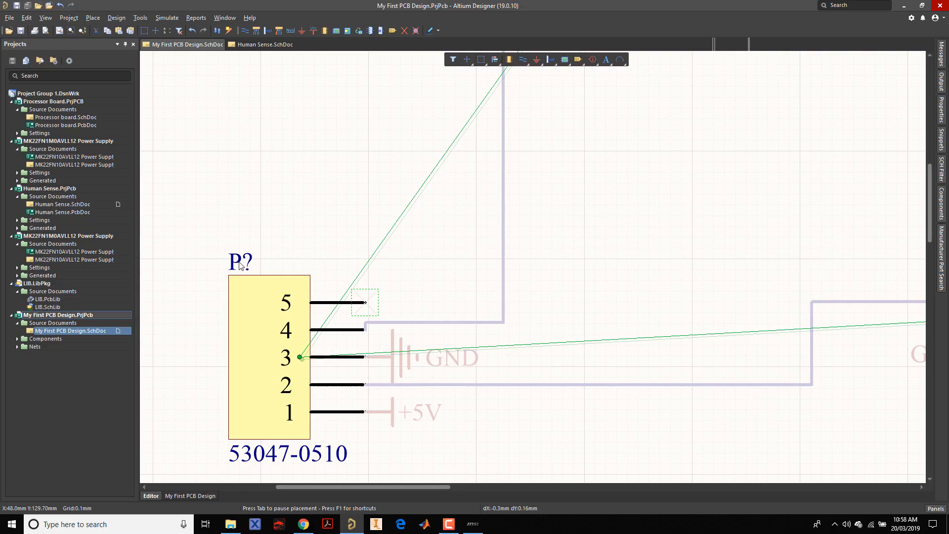
ctrl+scroll(240, 266, down, 4)
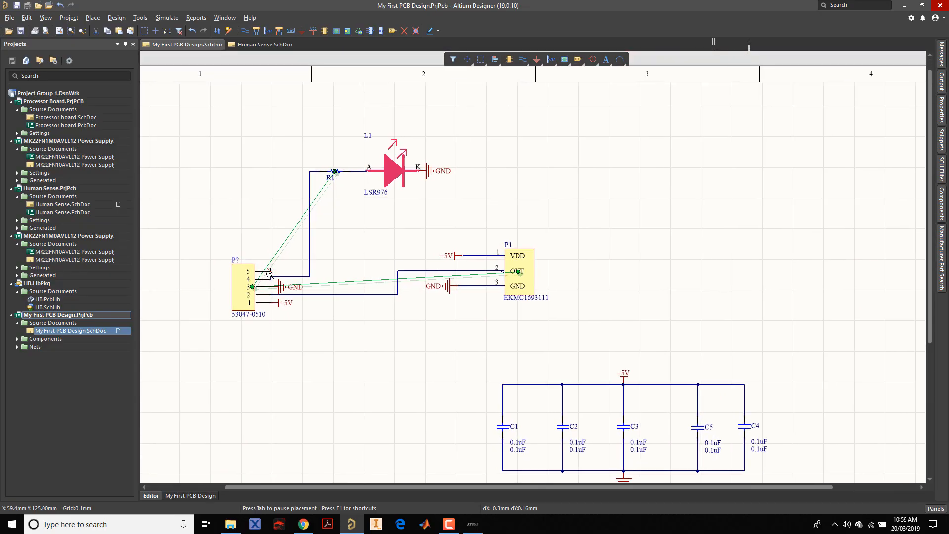
ctrl+scroll(289, 274, up, 1)
right_drag(290, 274, 360, 277)
right_click(286, 170)
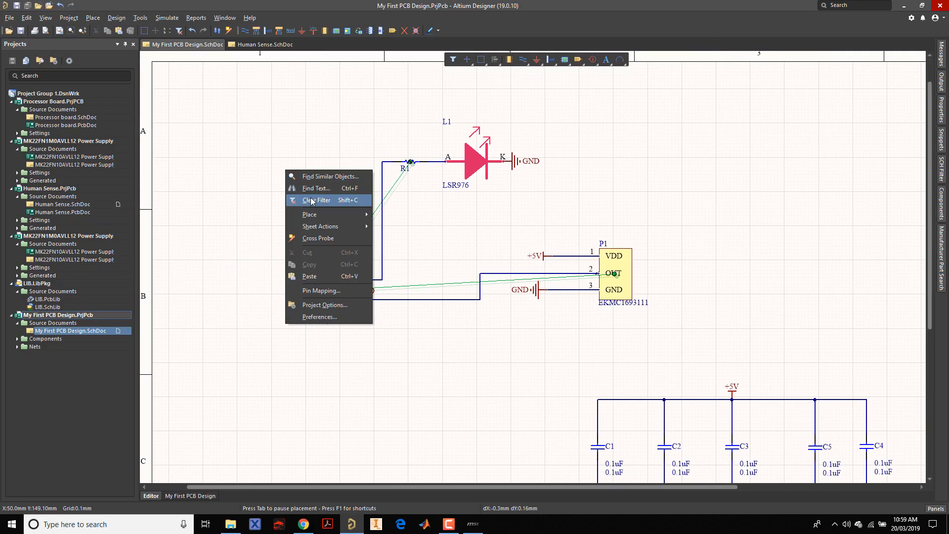
click(312, 201)
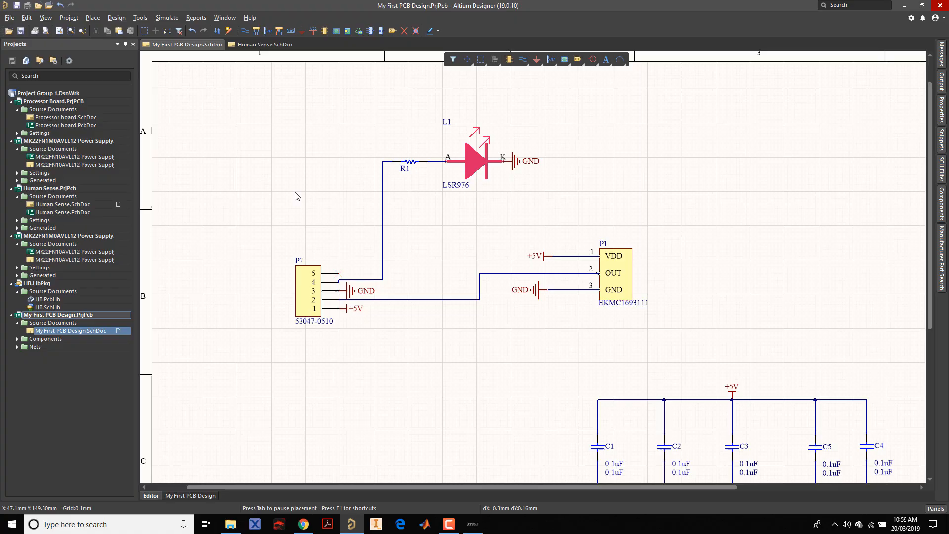
Step: Force-annotate all schematics, accept the proposed designator change, and inspect the five-pin connector's new designator
click(142, 19)
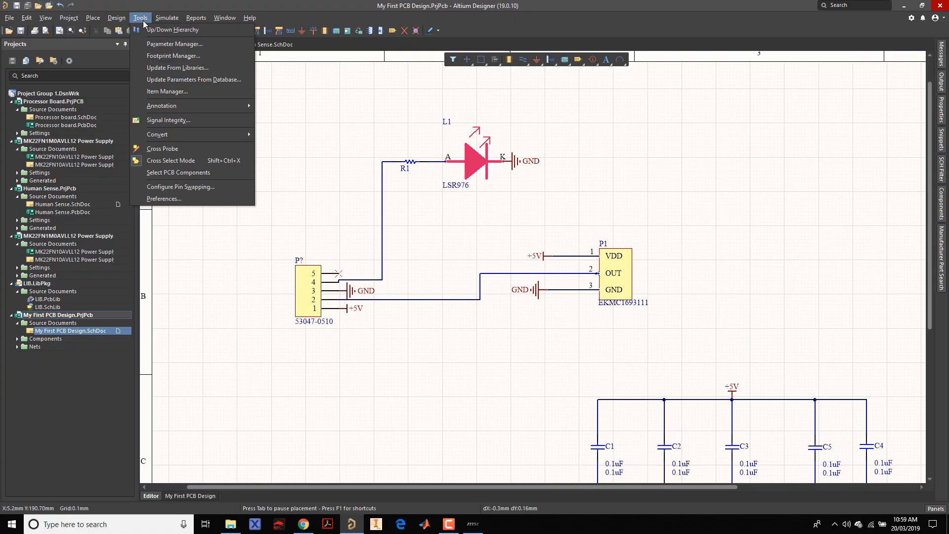
mouse_move(181, 104)
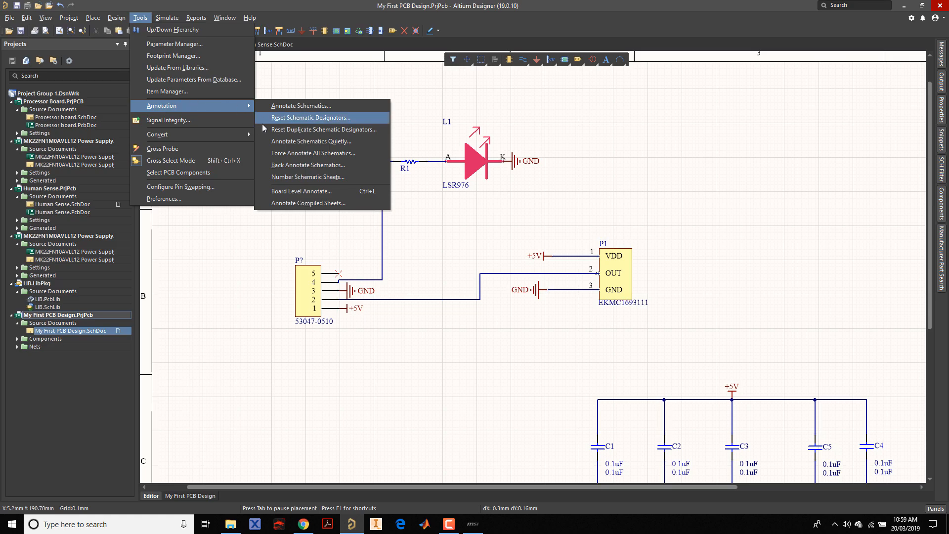
click(285, 155)
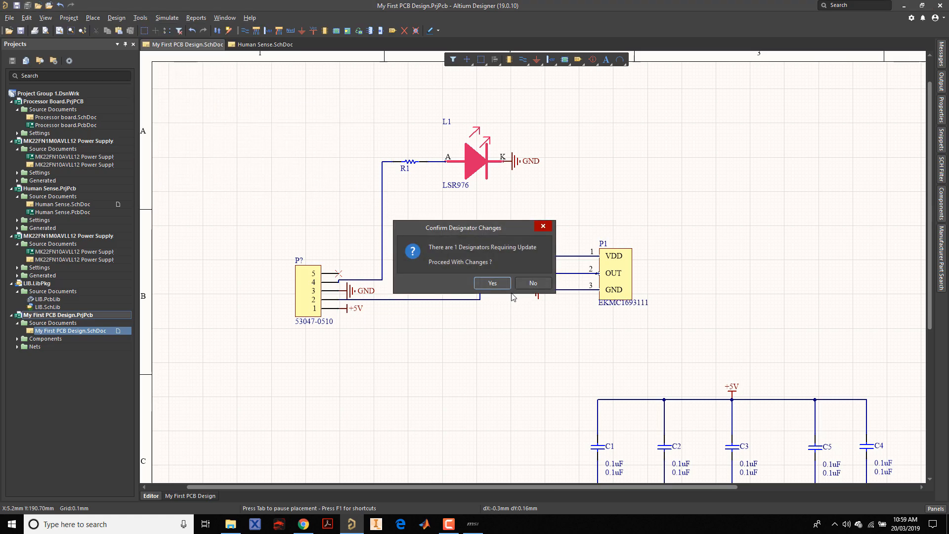
click(492, 283)
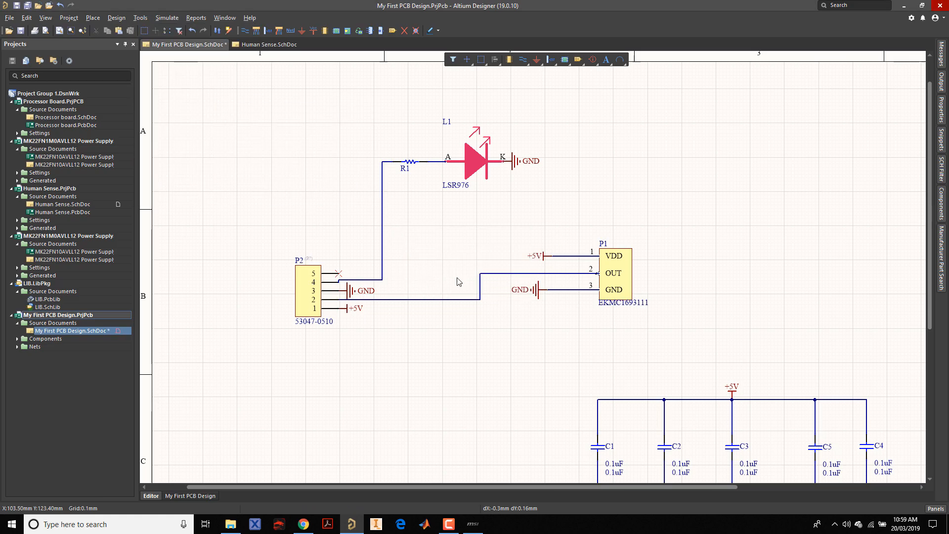
ctrl+scroll(300, 259, up, 5)
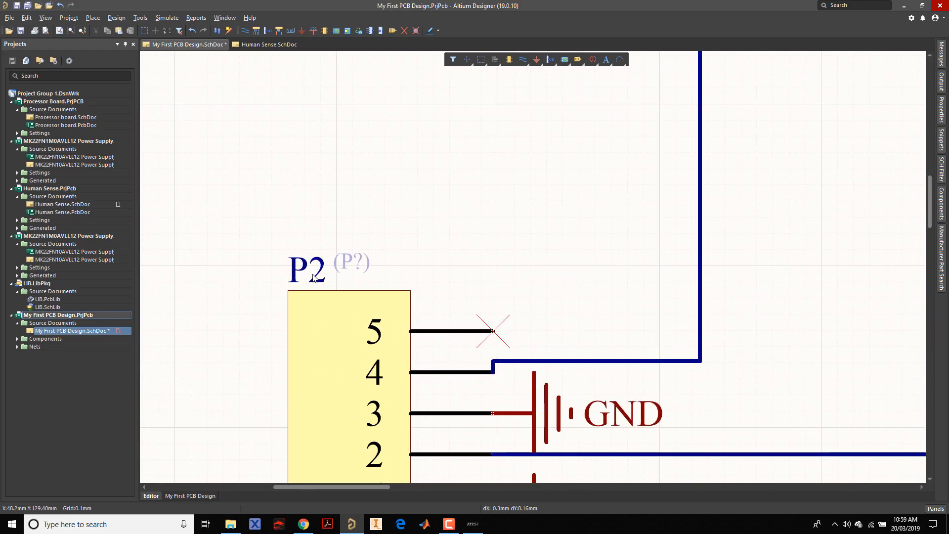
ctrl+scroll(307, 279, down, 6)
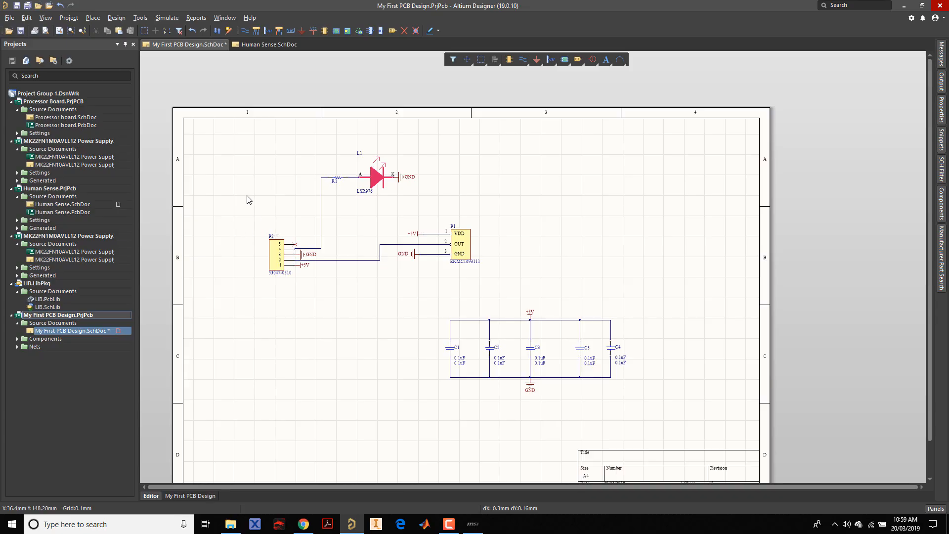
Step: Save all open documents, recompile the My First PCB Design project, and check the compiler messages
click(27, 5)
right_click(67, 319)
click(95, 324)
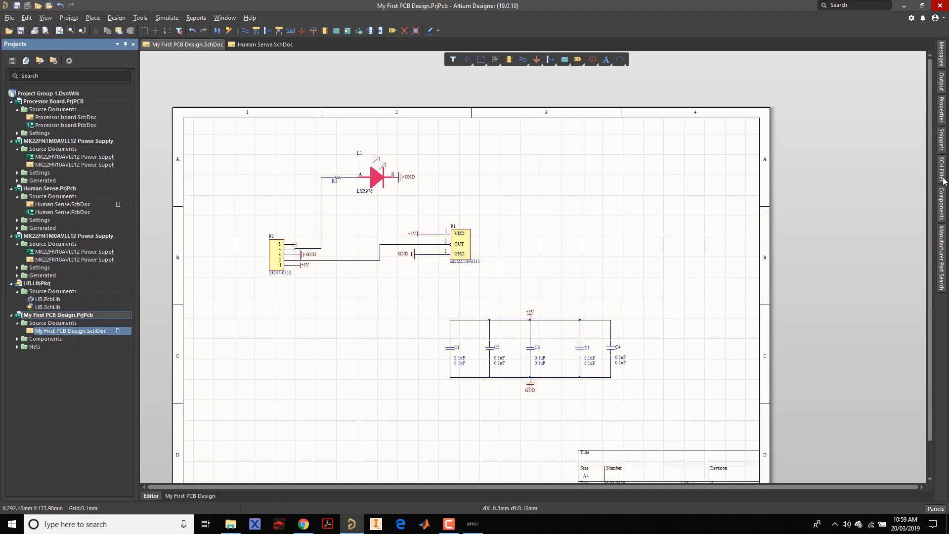
click(944, 63)
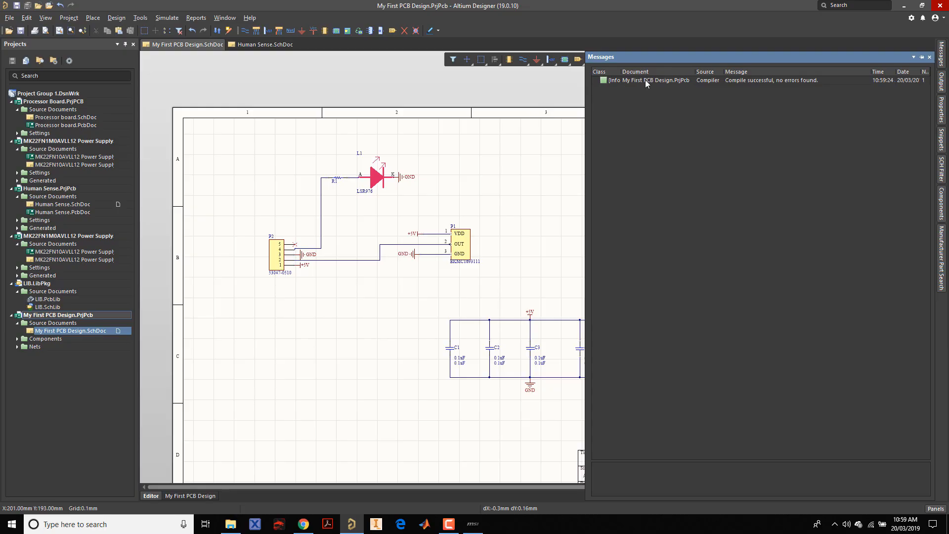
ctrl+scroll(440, 215, up, 2)
ctrl+scroll(417, 237, up, 1)
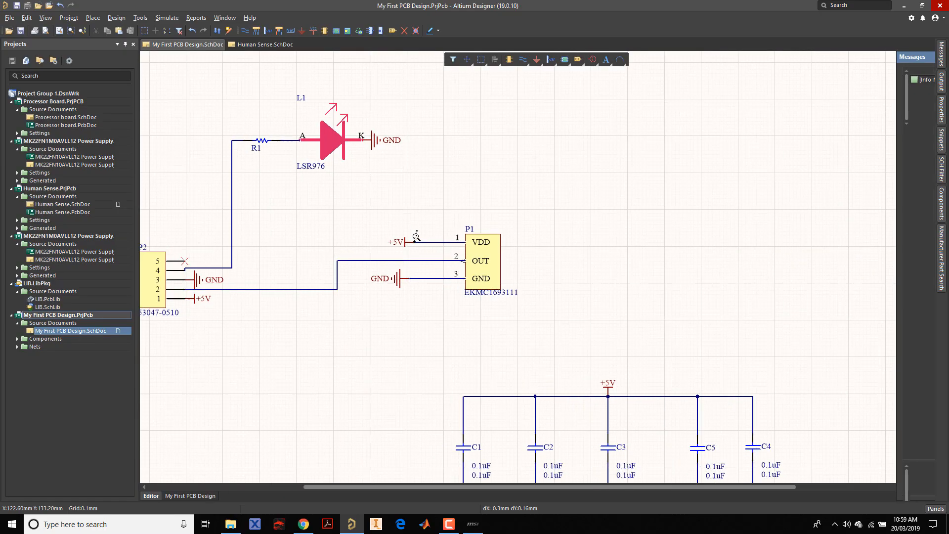
Step: Delete the No ERC marker from pin 5 of connector P2, then recompile the project and check the compiler messages
ctrl+scroll(267, 253, down, 1)
ctrl+scroll(297, 267, up, 2)
ctrl+scroll(319, 284, up, 1)
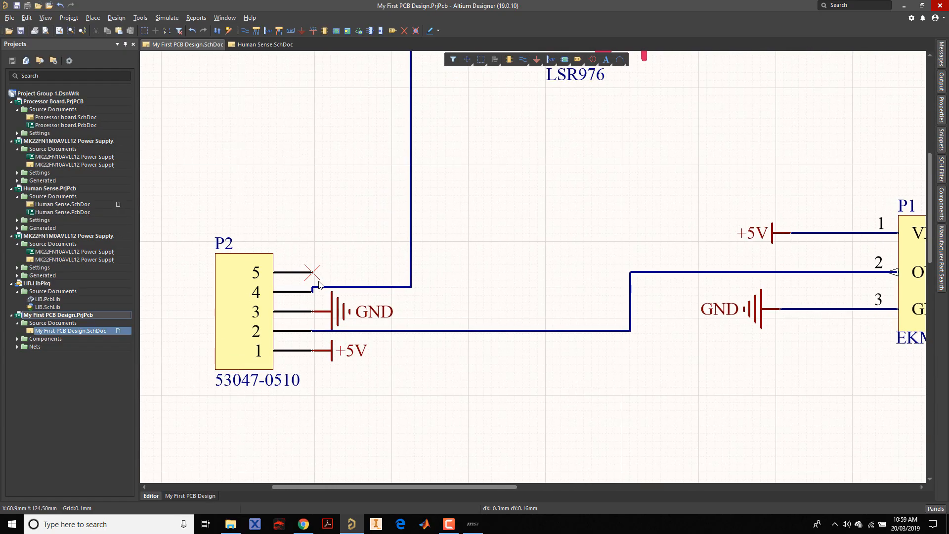
click(314, 279)
key(Delete)
right_click(105, 317)
click(224, 318)
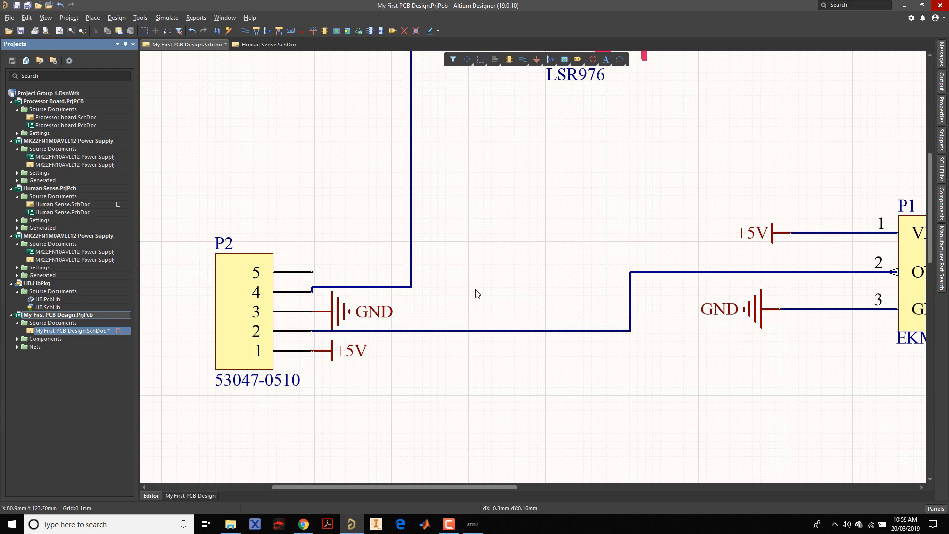
mouse_move(942, 62)
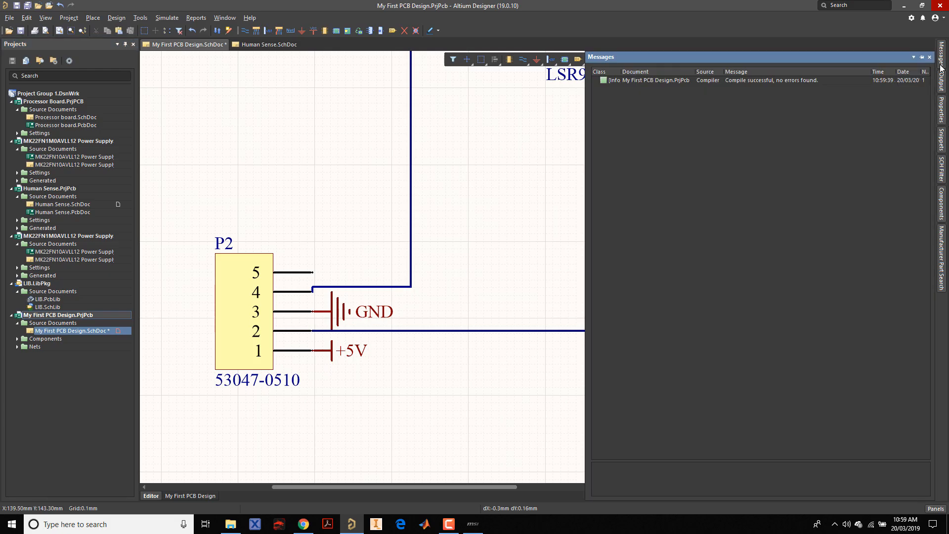
Step: Delete the wire between pin 4 of connector P2 and resistor R1, and recompile the project
ctrl+scroll(381, 266, down, 3)
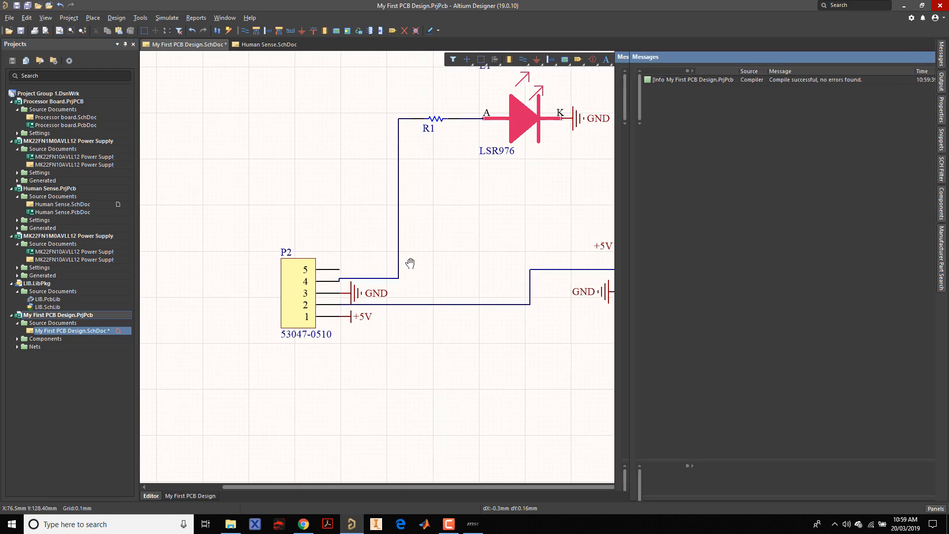
right_drag(409, 263, 277, 258)
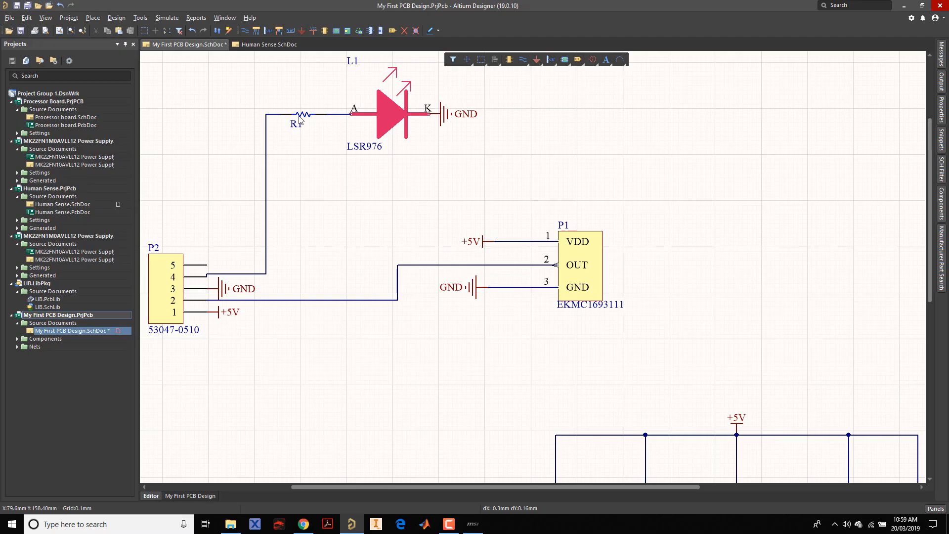
click(273, 115)
key(Delete)
right_click(55, 316)
click(92, 321)
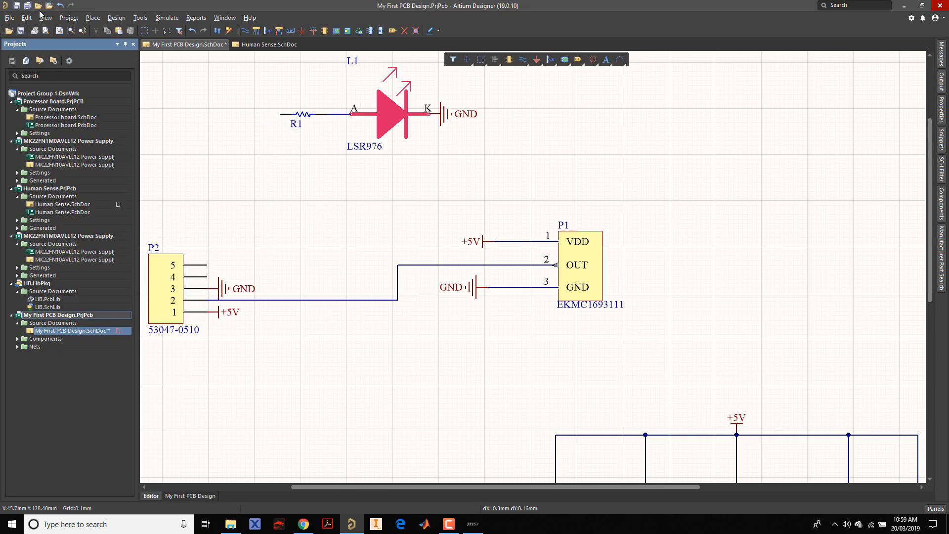
Step: Save all documents, compile My First PCB Design.PrjPcb again, and select the compiler entry in the messages list
click(26, 6)
right_click(81, 315)
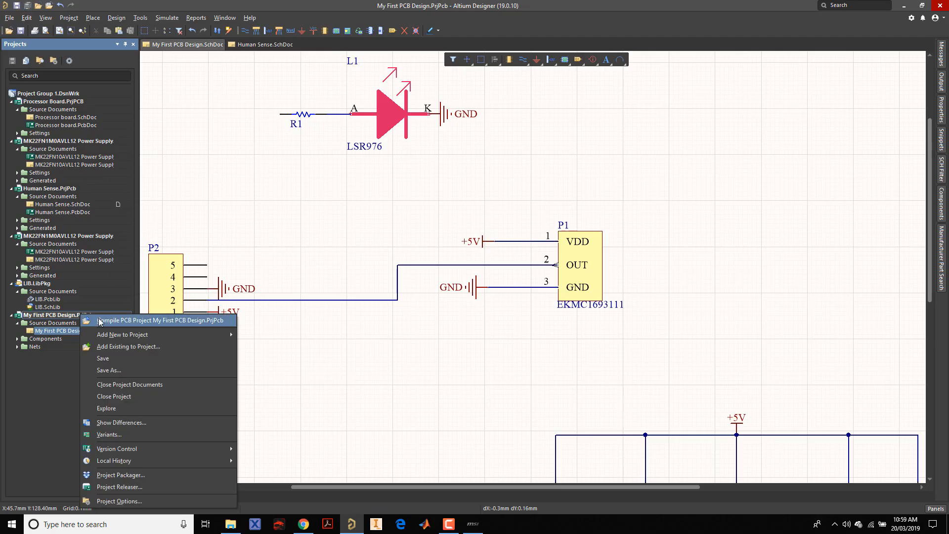
click(98, 321)
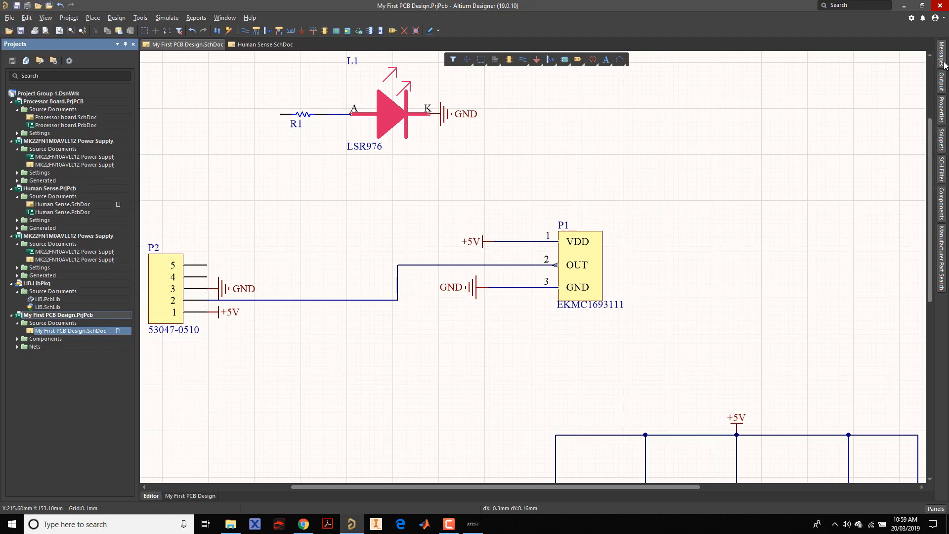
mouse_move(942, 54)
click(654, 80)
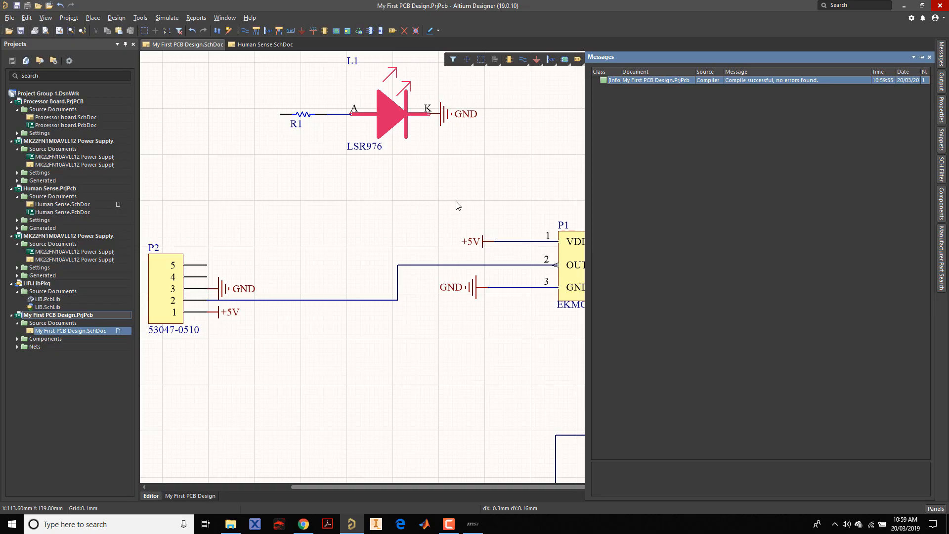
Step: Draw a wire from pin 4 of connector P2 to the free end of resistor R1 and save the schematic
ctrl+scroll(424, 197, down, 2)
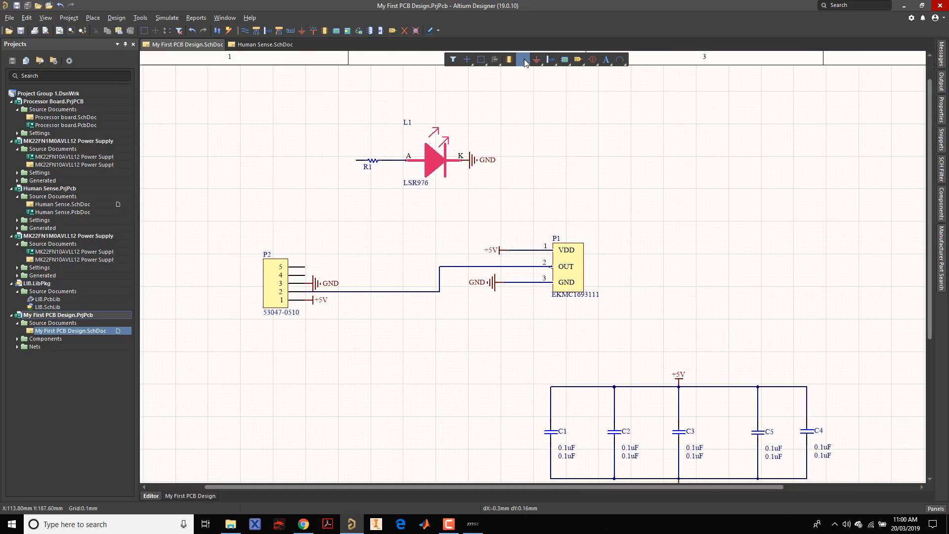
click(525, 62)
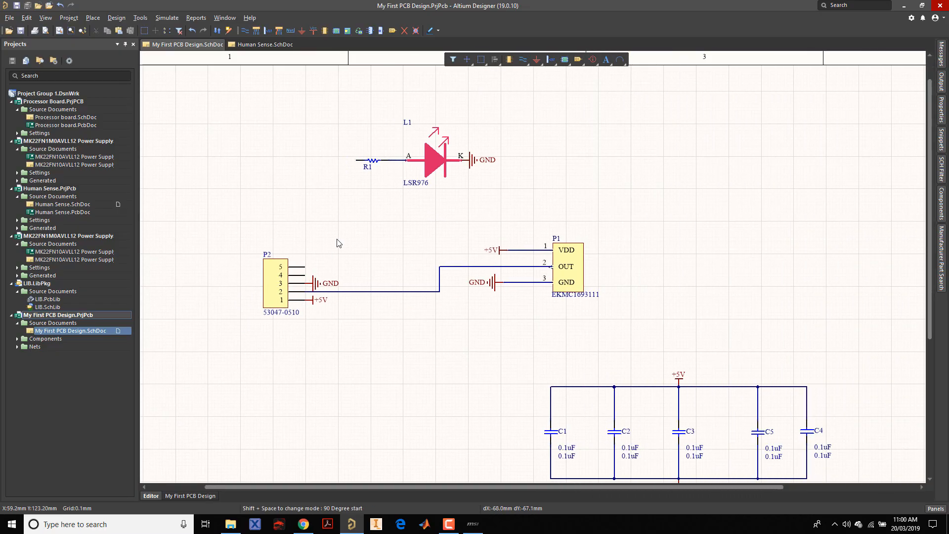
click(305, 275)
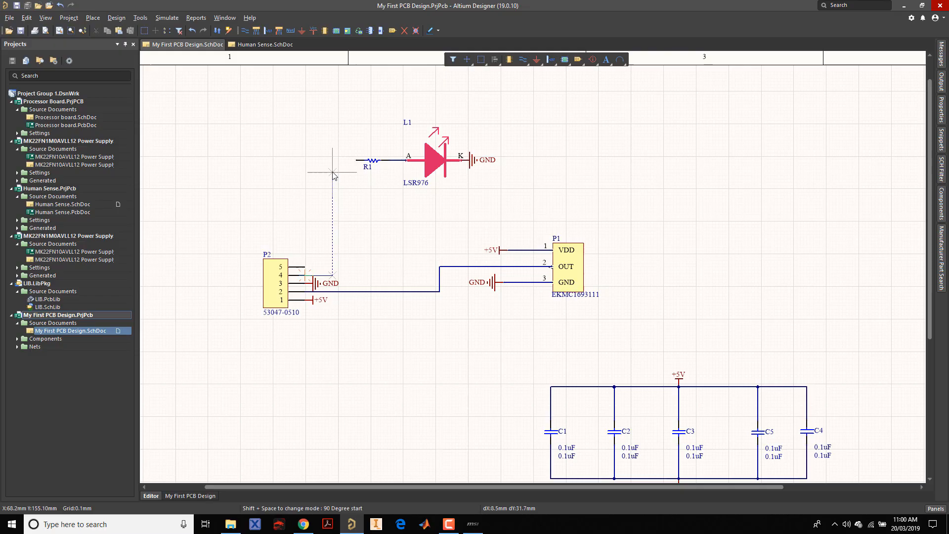
click(358, 161)
ctrl+scroll(376, 250, up, 1)
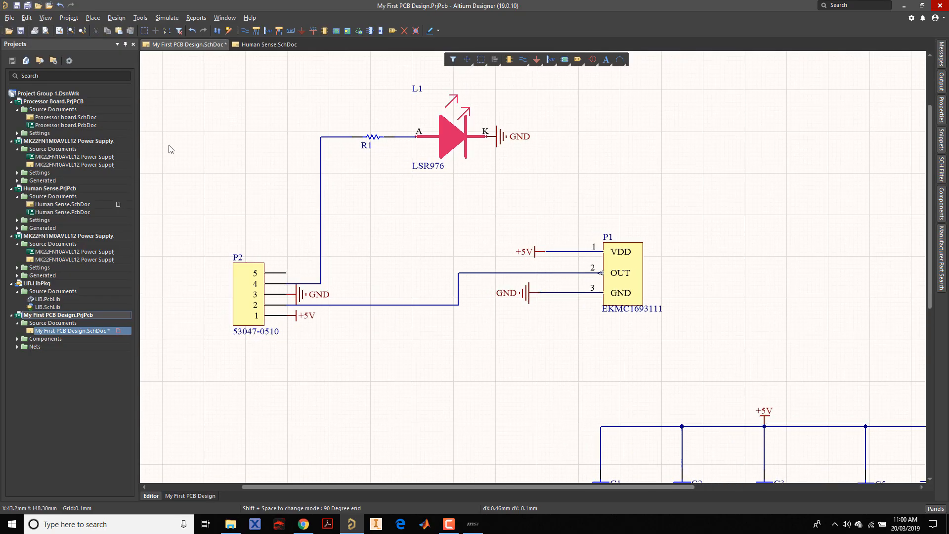
key(ctrl+s)
Step: Place a No ERC marker on the unused pin 5 of connector P2, compile the project, and save all documents
click(405, 30)
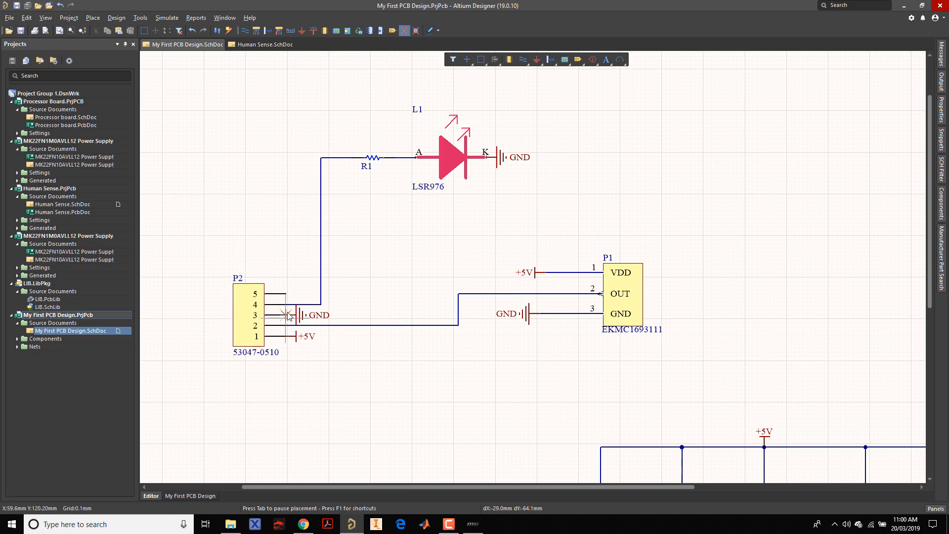
click(286, 294)
right_click(286, 212)
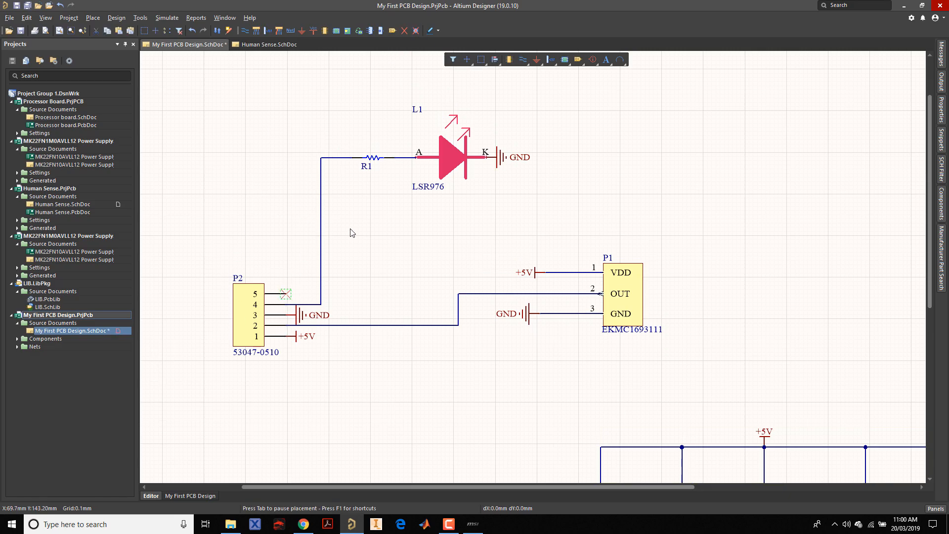
right_click(76, 313)
click(98, 317)
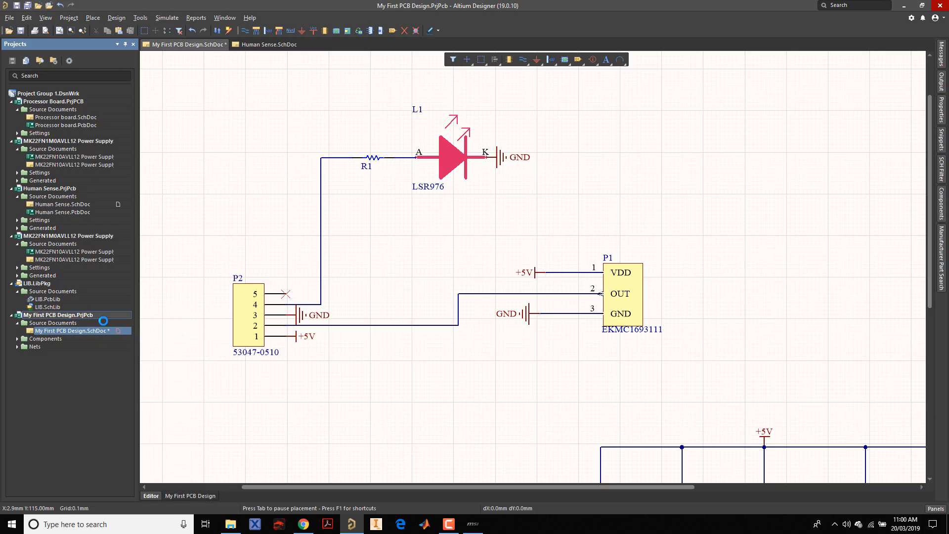
click(27, 5)
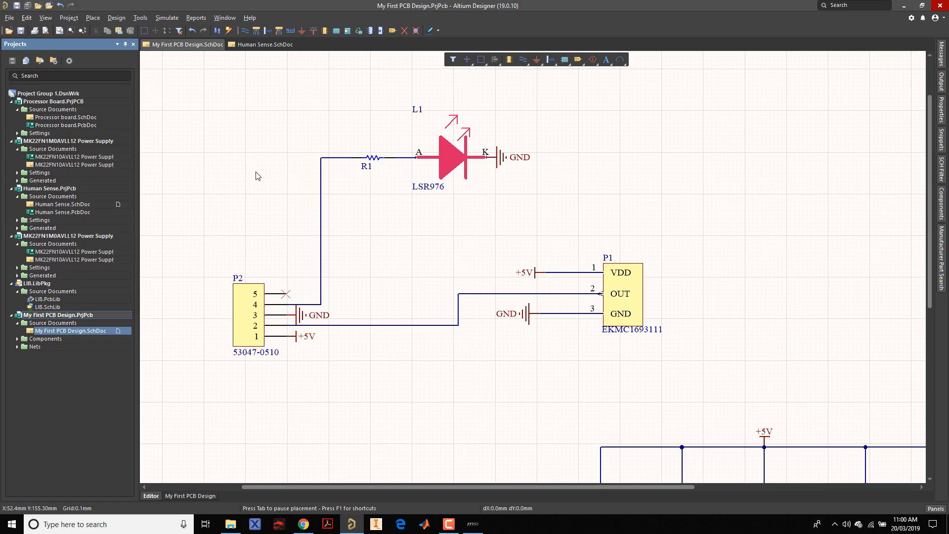
ctrl+scroll(363, 208, down, 3)
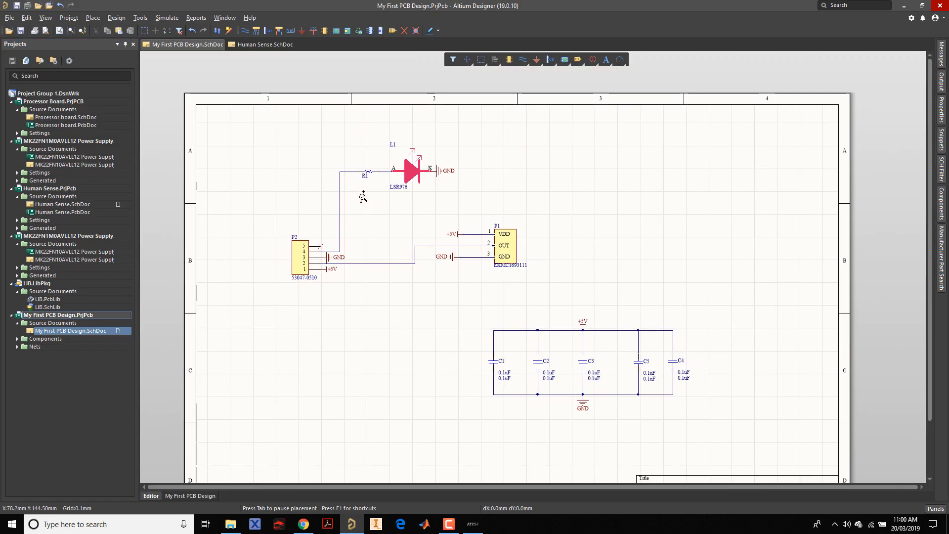
right_drag(368, 204, 343, 153)
click(236, 135)
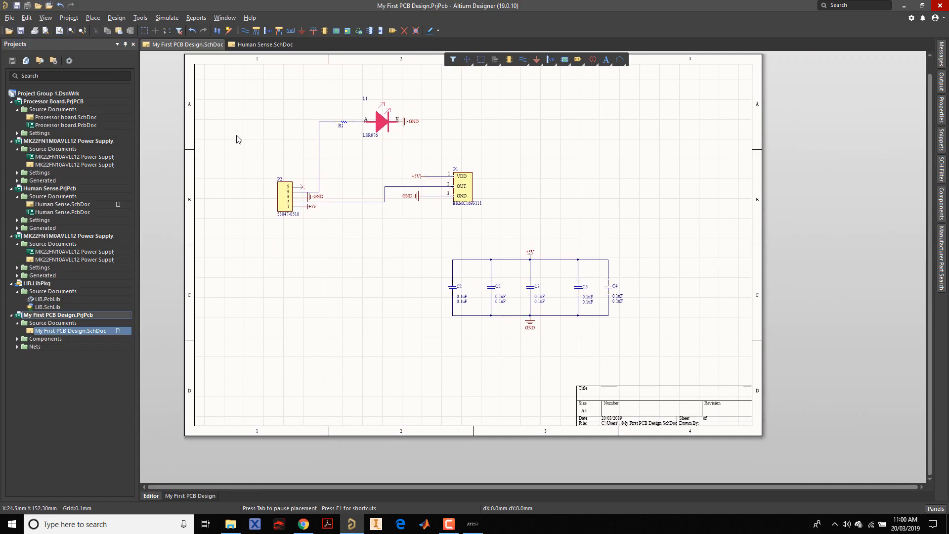
click(39, 18)
mouse_move(72, 221)
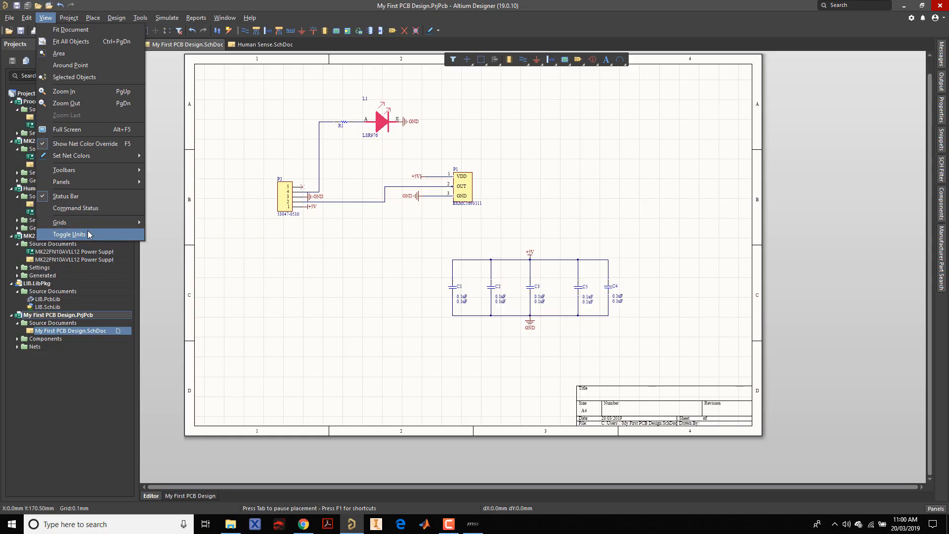
click(262, 273)
ctrl+scroll(263, 252, down, 1)
right_drag(259, 251, 305, 295)
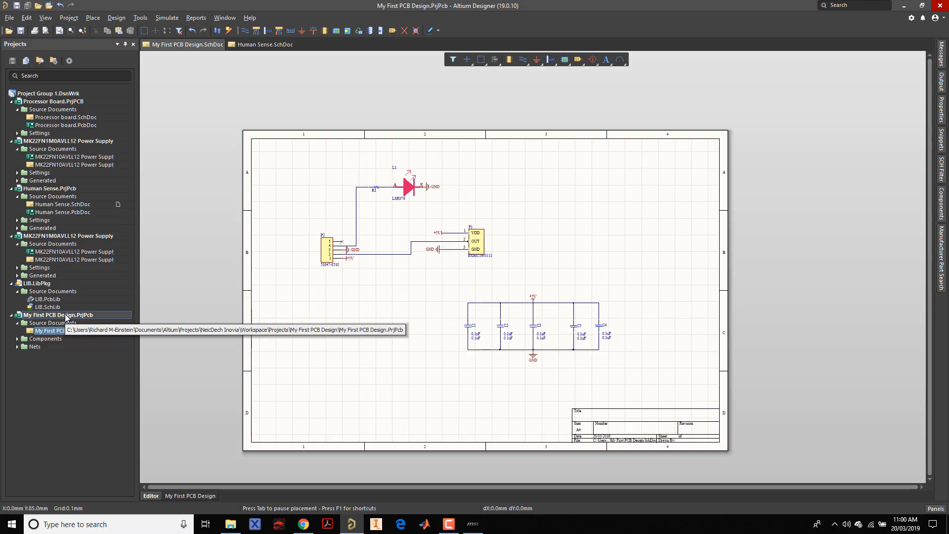
Step: Add a new PCB document to the My First PCB Design project
right_click(65, 315)
mouse_move(110, 336)
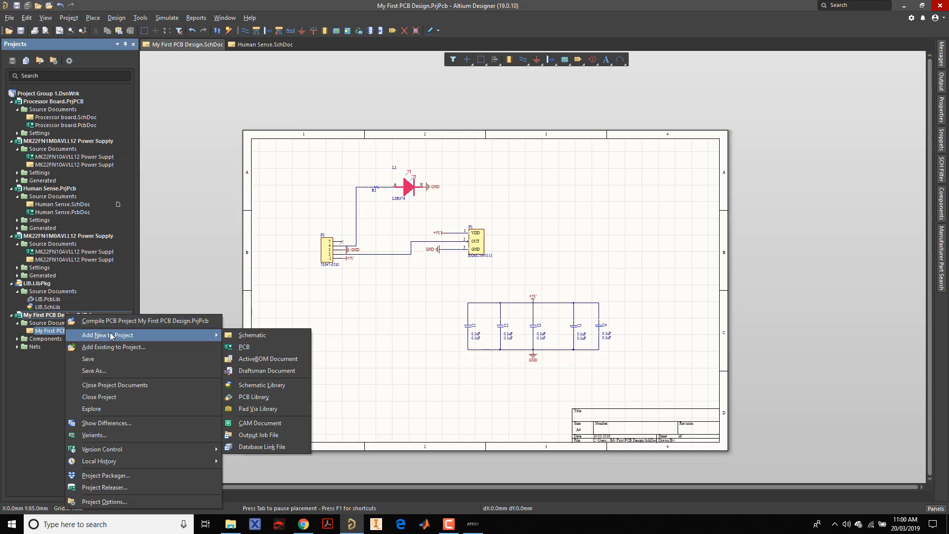
click(246, 347)
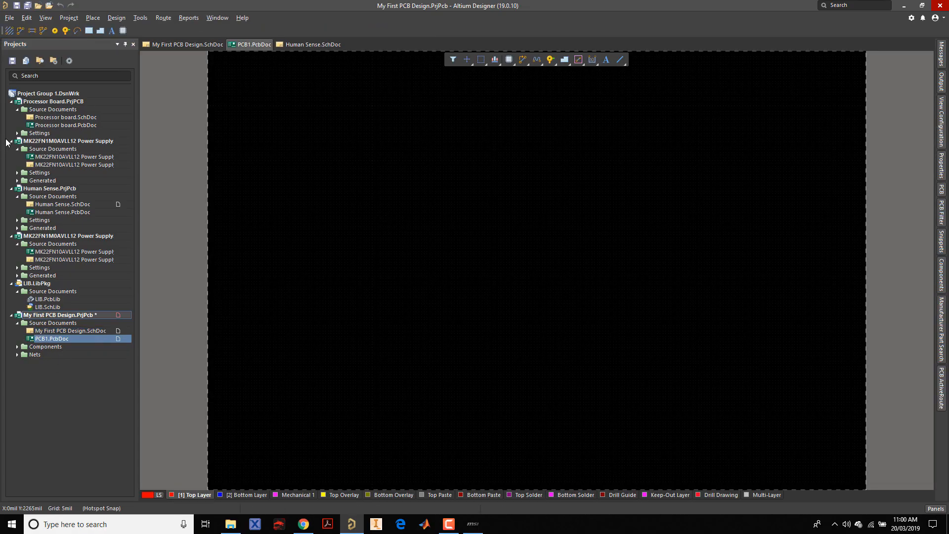
Step: Save the new PCB document as My First PCB Design in the project's folder, keeping the PCB Binary Files type
click(28, 5)
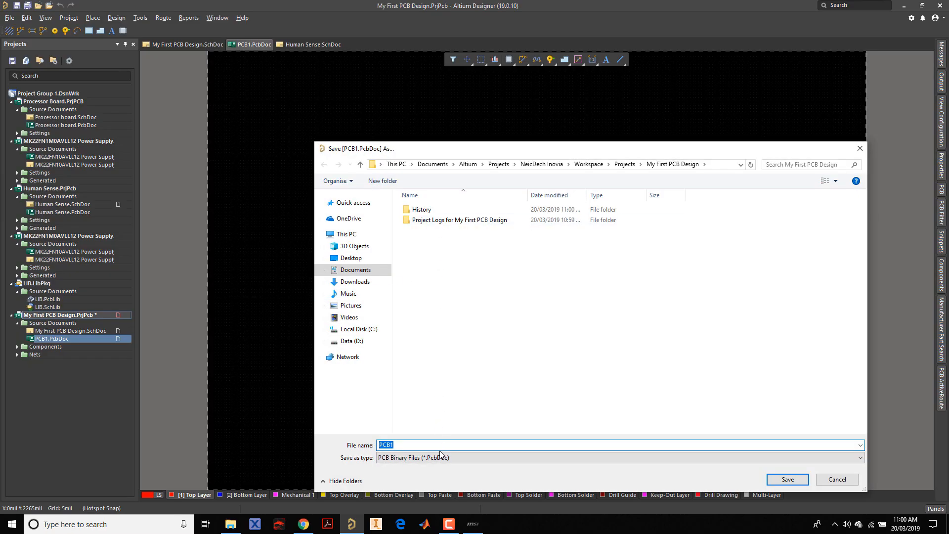
text(M)
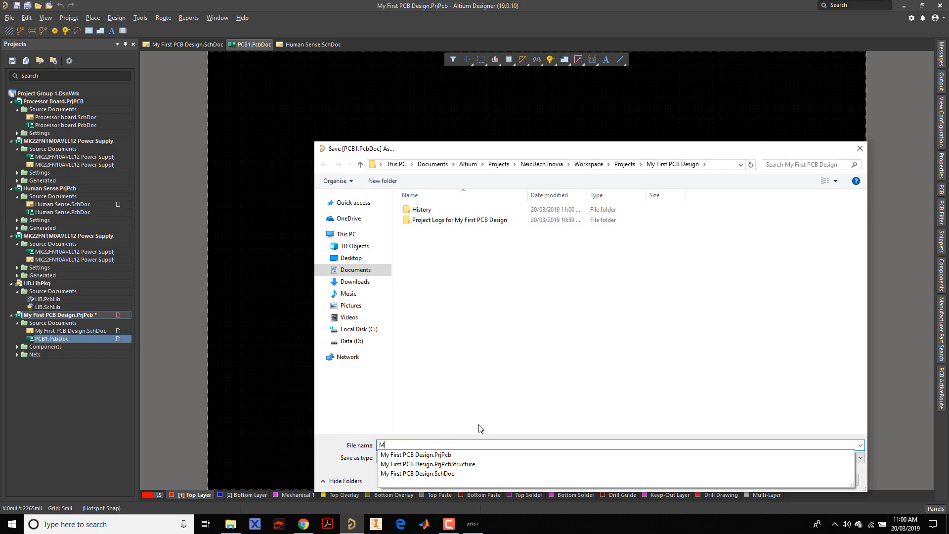
click(446, 454)
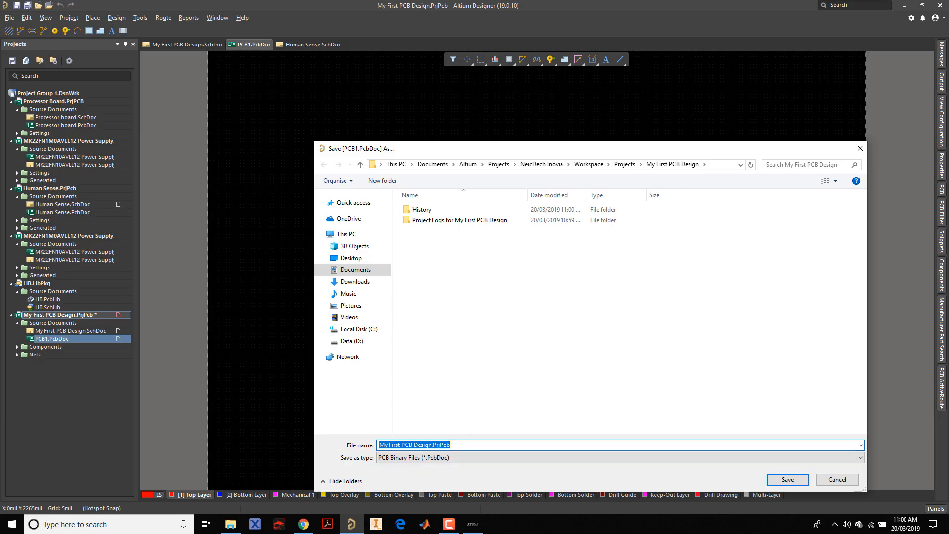
click(461, 448)
key(BackSpace)
key(BackSpace)
key(BackSpace)
key(BackSpace)
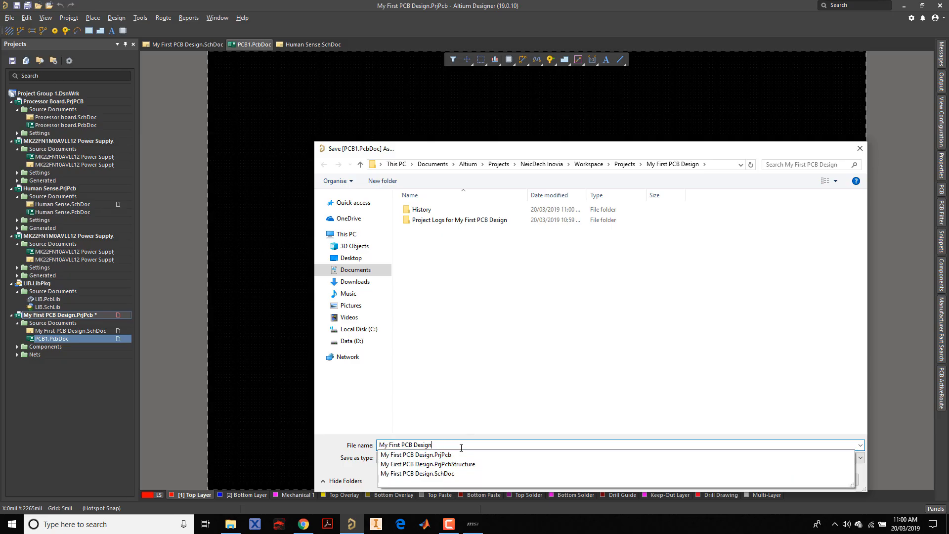
click(484, 396)
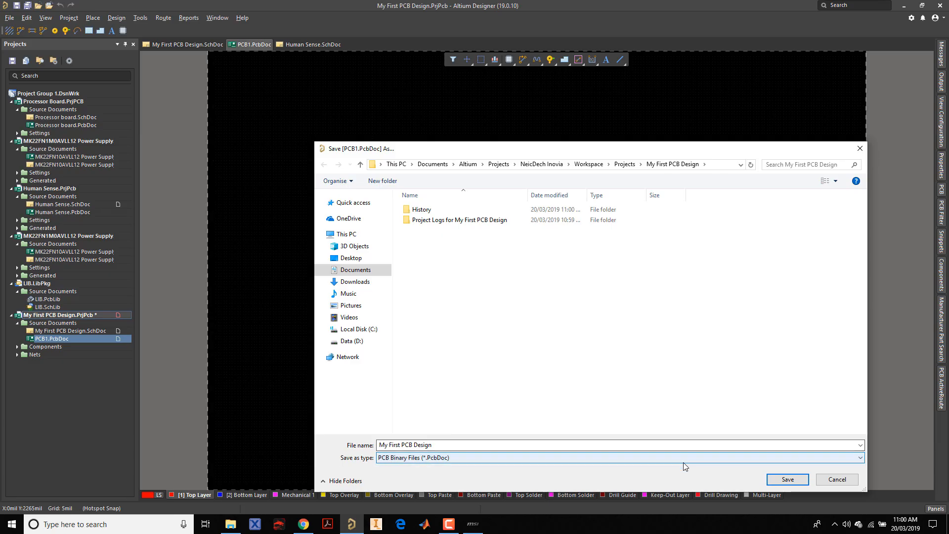
click(788, 481)
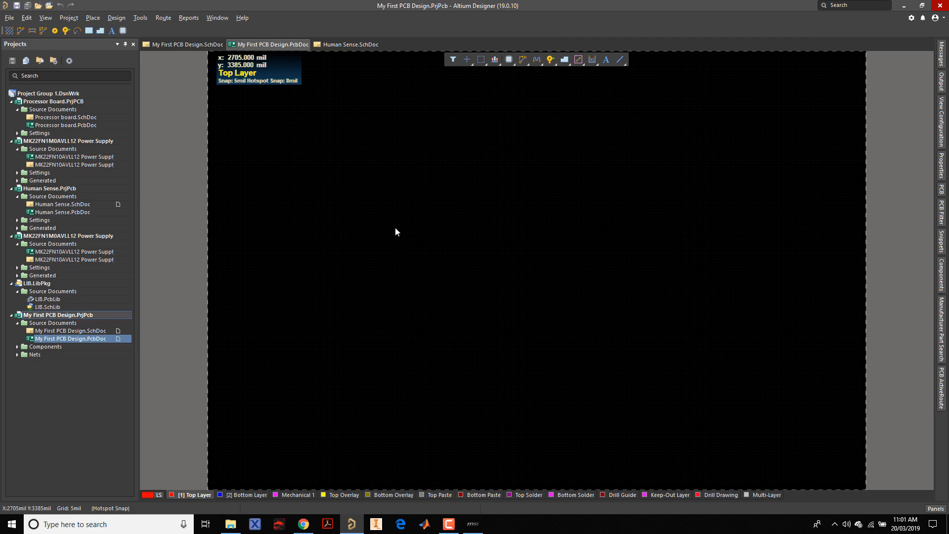
Step: Close Human Sense.SchDoc and compile My First PCB Design.PrjPcb with its schematic open
ctrl+scroll(396, 228, down, 2)
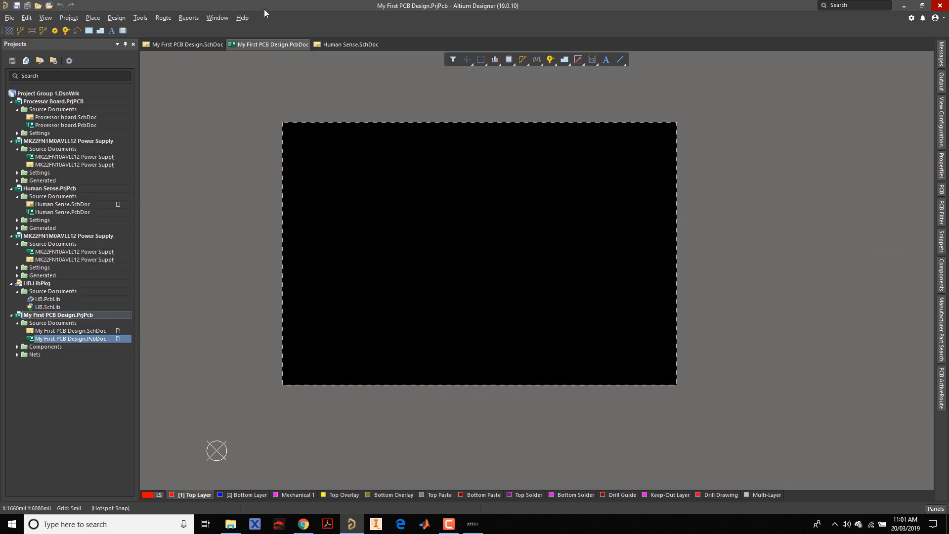
click(194, 44)
right_click(344, 43)
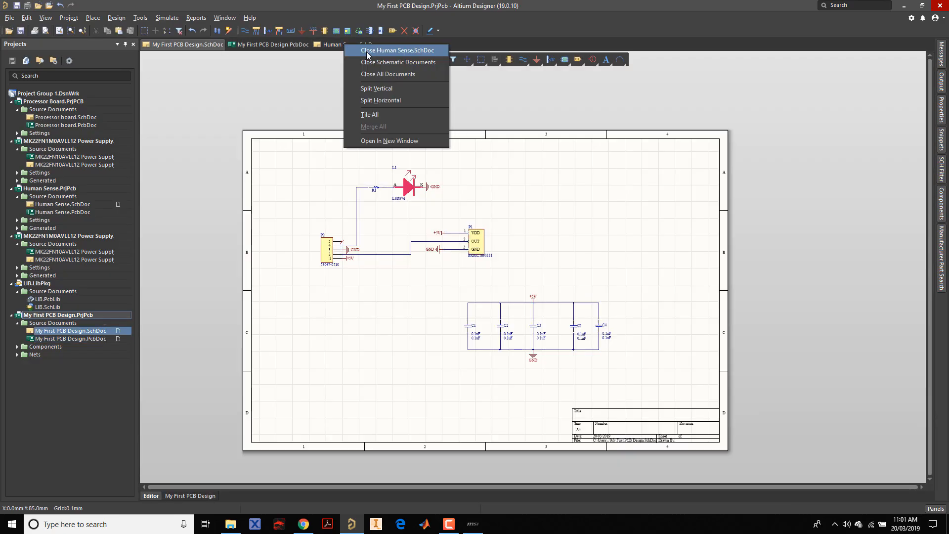
click(361, 55)
right_click(73, 312)
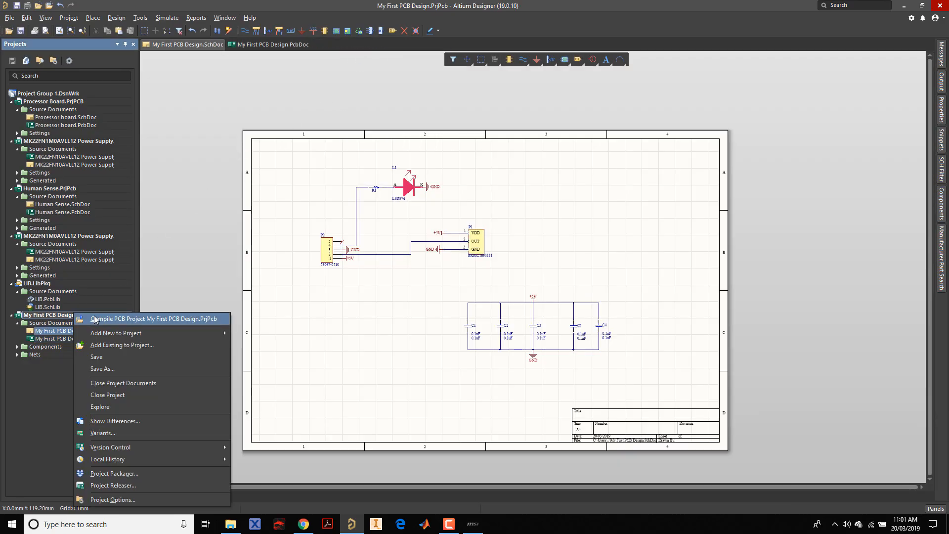
click(108, 322)
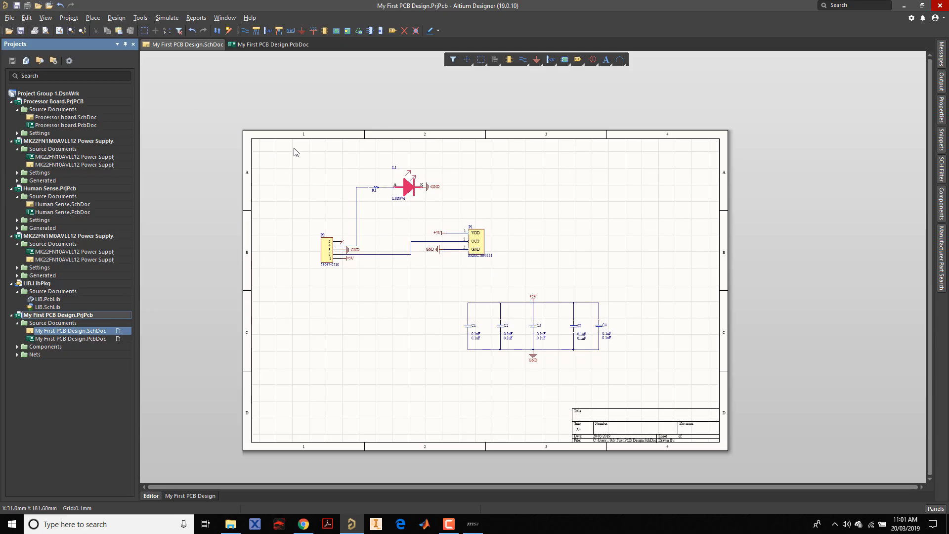
Step: Update My First PCB Design.PcbDoc from the schematic, validating and executing all engineering changes, and close the change order
click(116, 18)
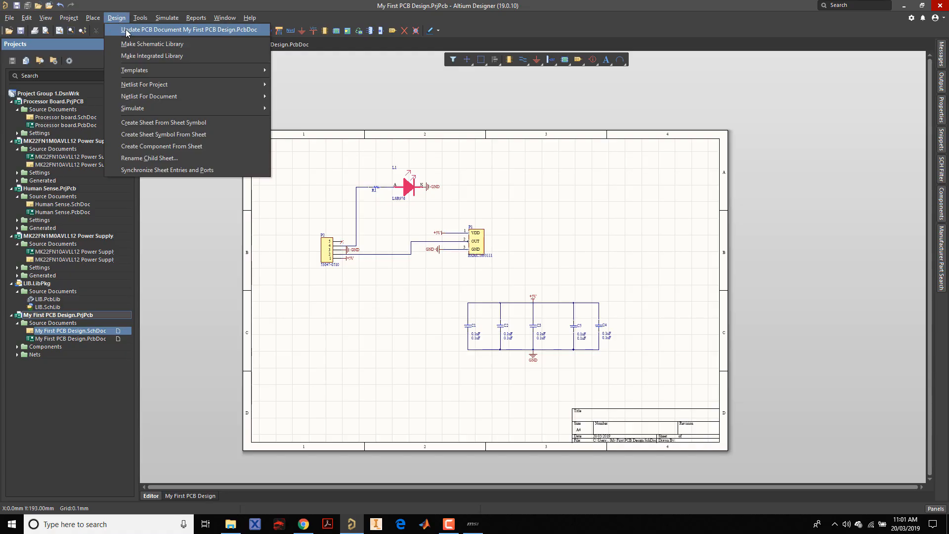
click(125, 29)
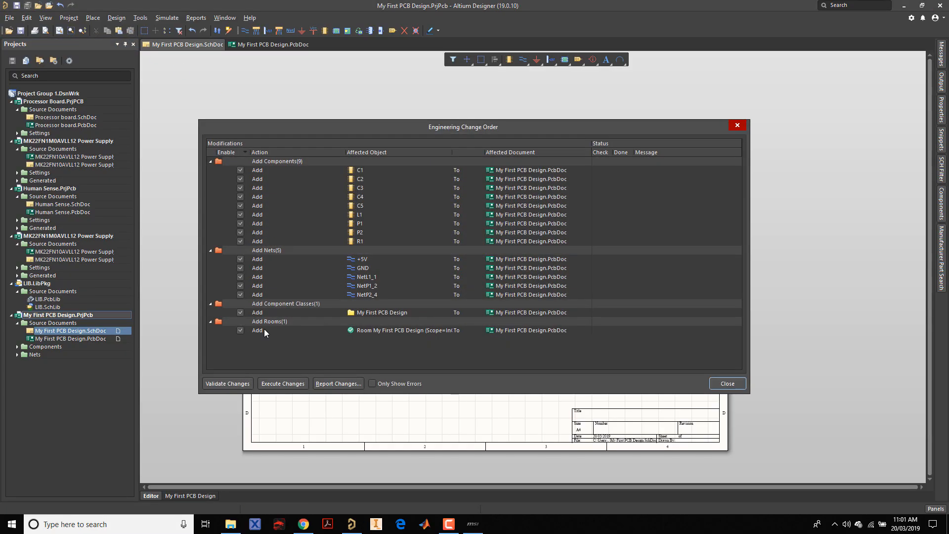
click(231, 384)
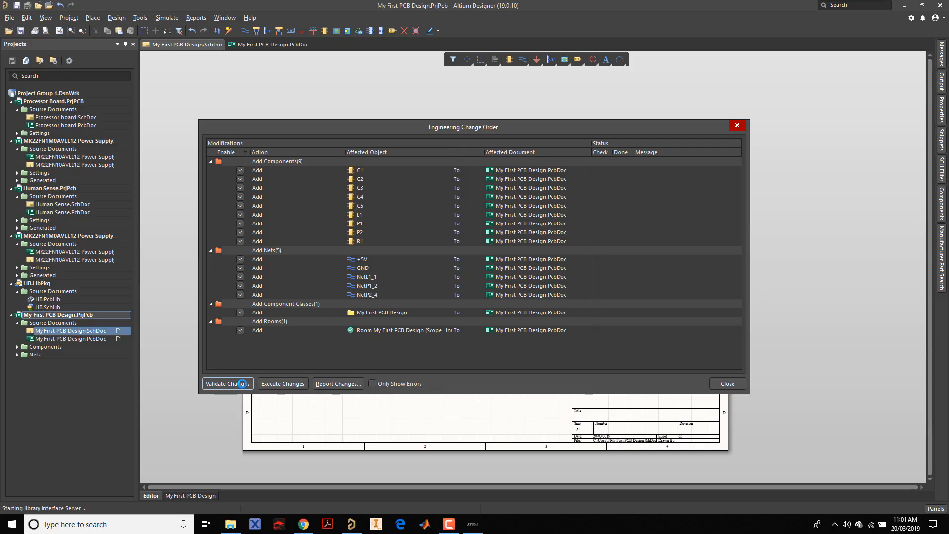
click(283, 384)
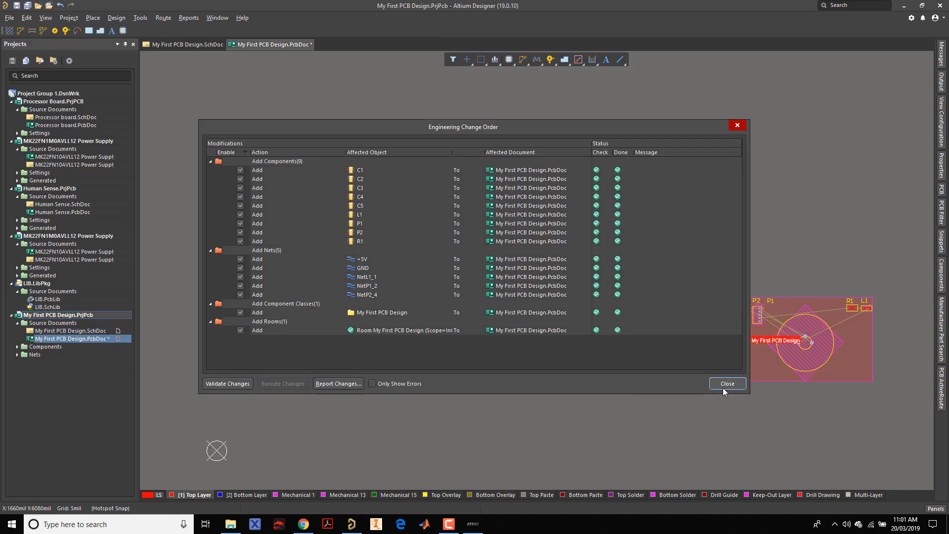
click(727, 384)
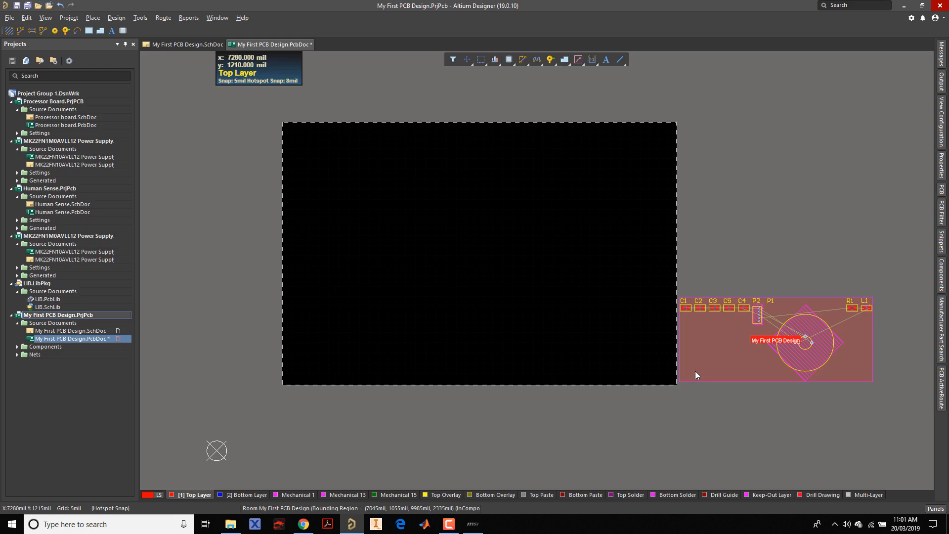
Step: Move the My First PCB Design room with its components farther away from the board's right edge
ctrl+scroll(694, 375, down, 1)
ctrl+scroll(642, 406, up, 3)
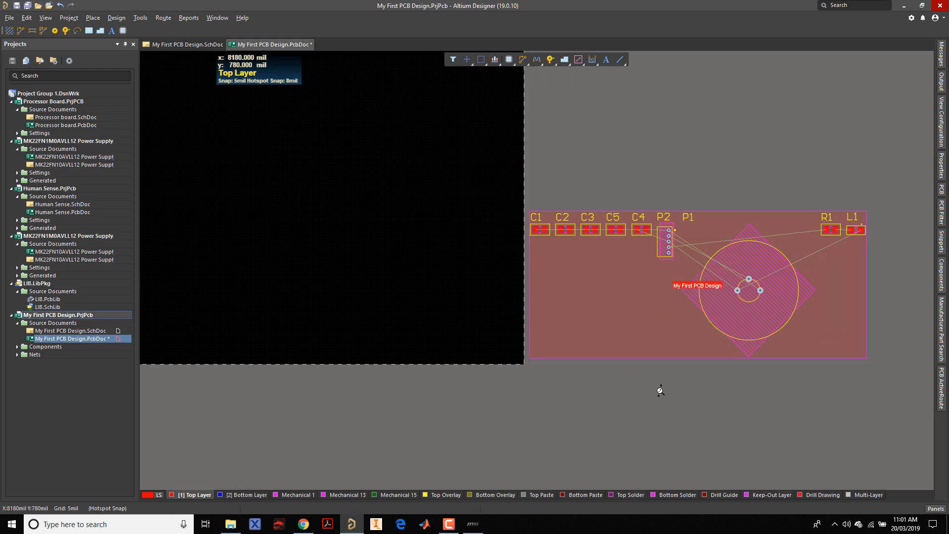
drag(538, 330, 473, 339)
ctrl+scroll(490, 333, down, 3)
drag(540, 292, 546, 272)
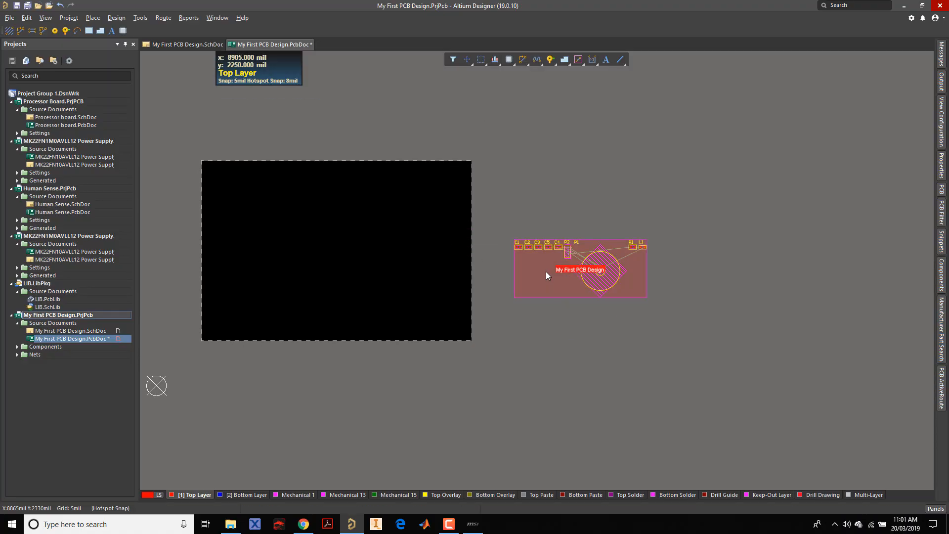
Step: Examine the imported components' 3D bodies beside the board from a tilted angle, comparing the 3D and 2D views
key(3)
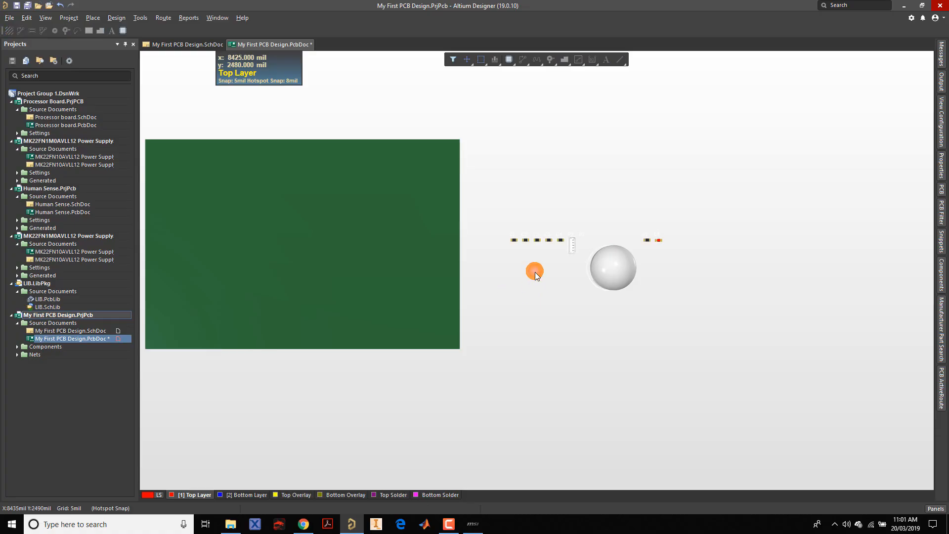
ctrl+scroll(535, 272, down, 2)
shift+right_drag(555, 272, 571, 246)
ctrl+scroll(573, 271, up, 6)
ctrl+scroll(576, 272, down, 8)
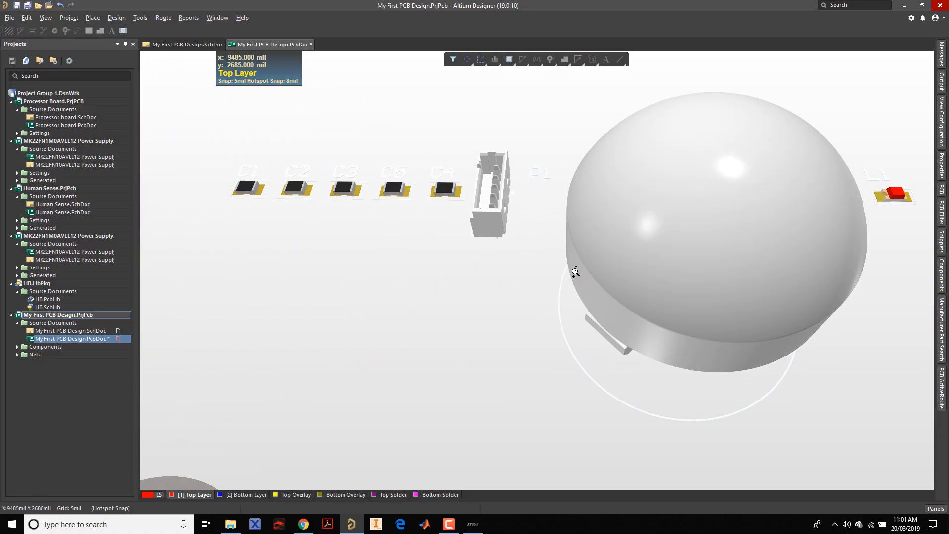
ctrl+scroll(576, 271, up, 4)
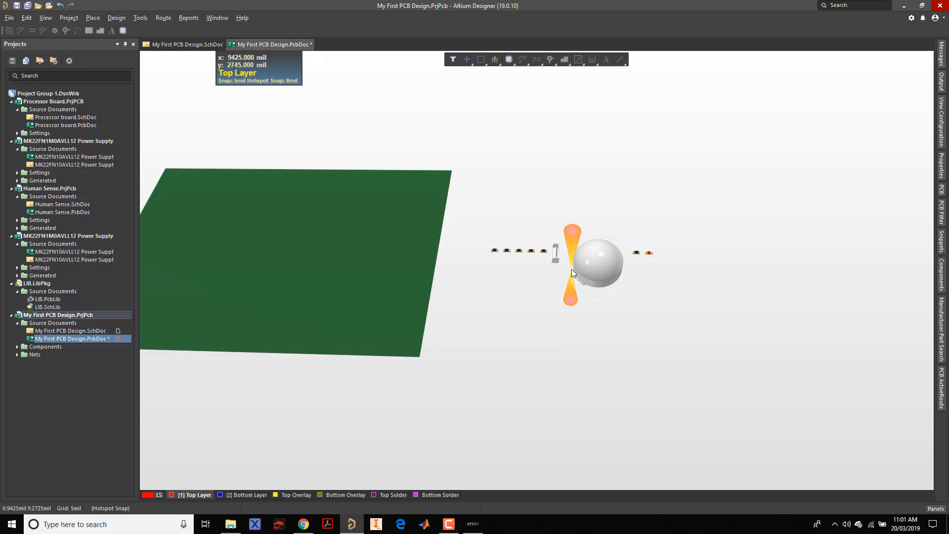
drag(571, 293, 570, 290)
key(2)
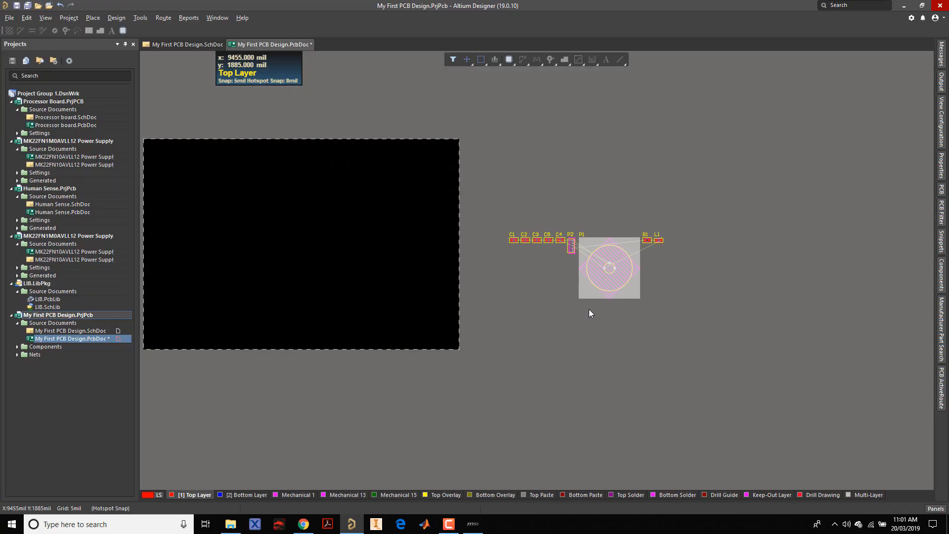
key(3)
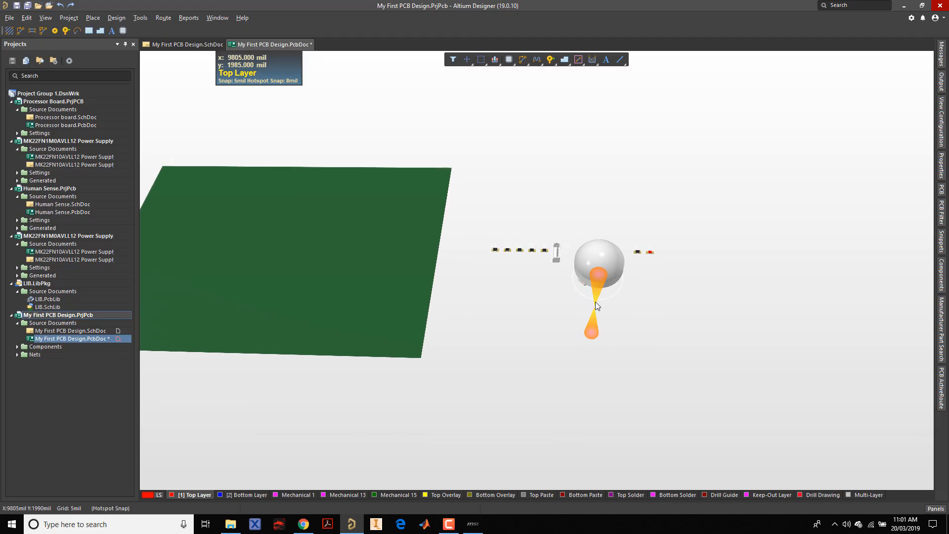
Step: Return the board to 2D layout and remove the My First PCB Design room around the components
ctrl+scroll(583, 243, up, 3)
ctrl+scroll(582, 243, down, 5)
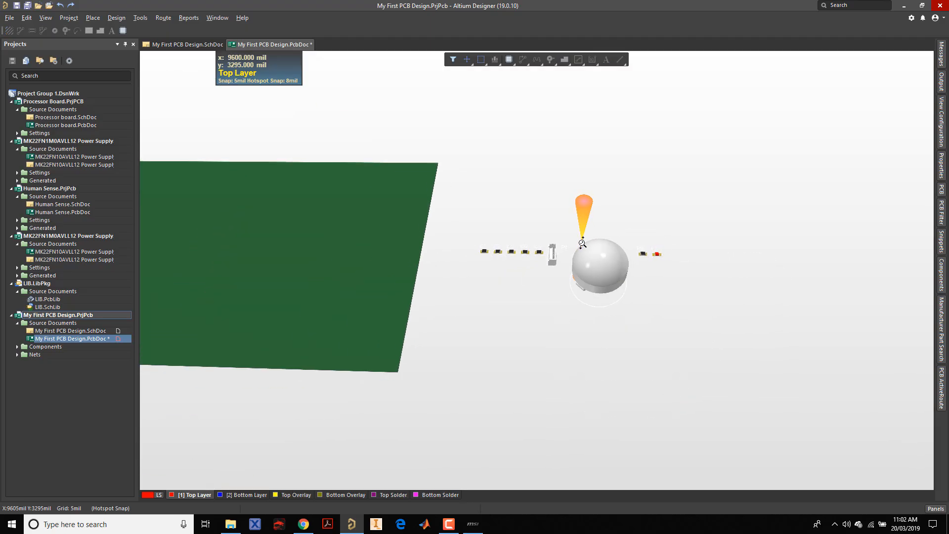
click(559, 308)
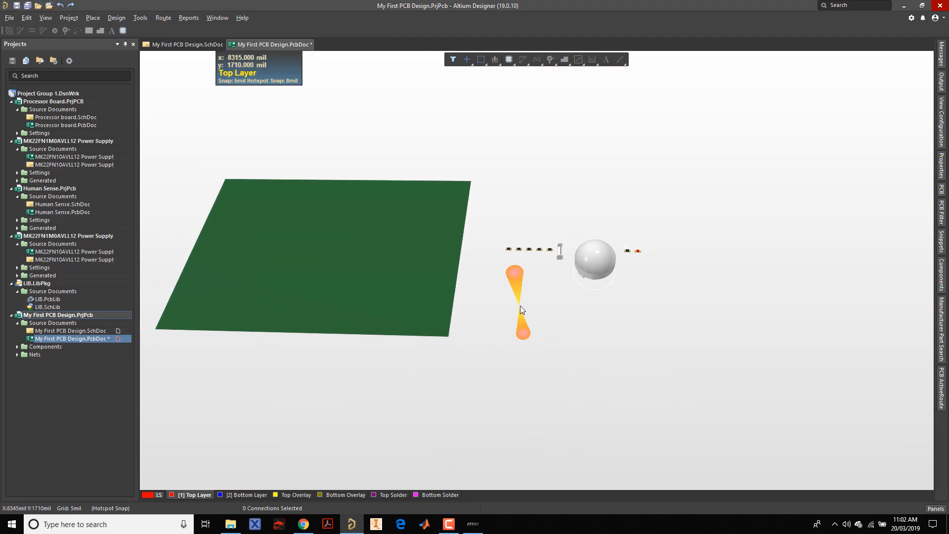
key(2)
ctrl+scroll(533, 284, up, 3)
drag(588, 240, 574, 252)
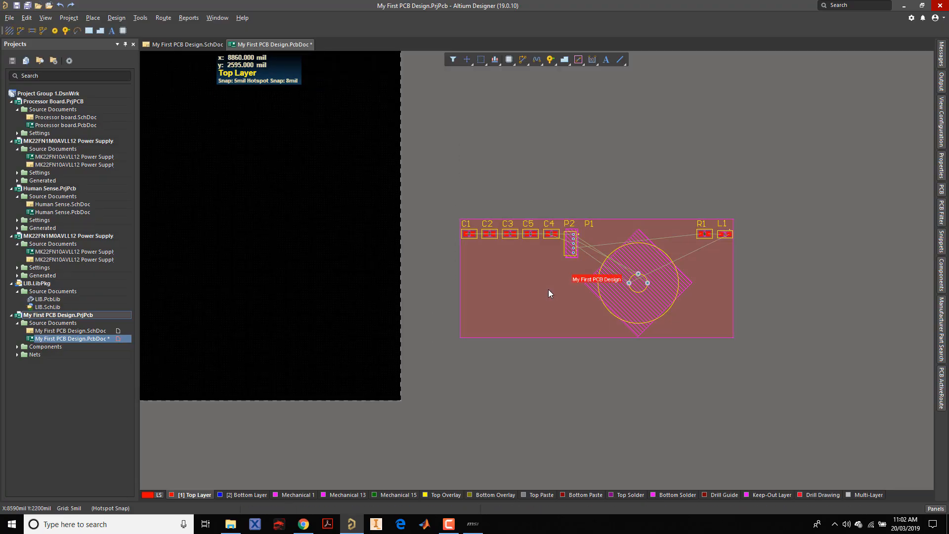
ctrl+scroll(638, 308, down, 4)
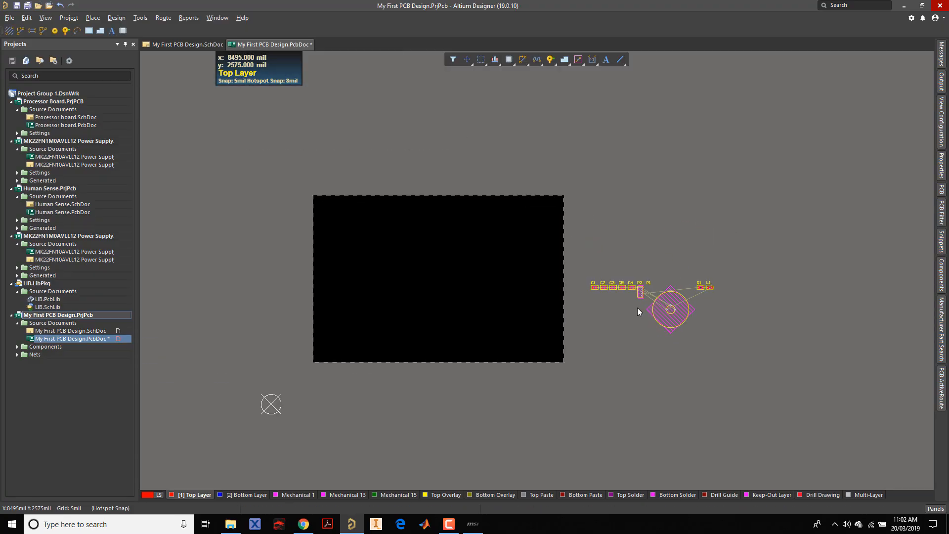
ctrl+scroll(607, 306, up, 1)
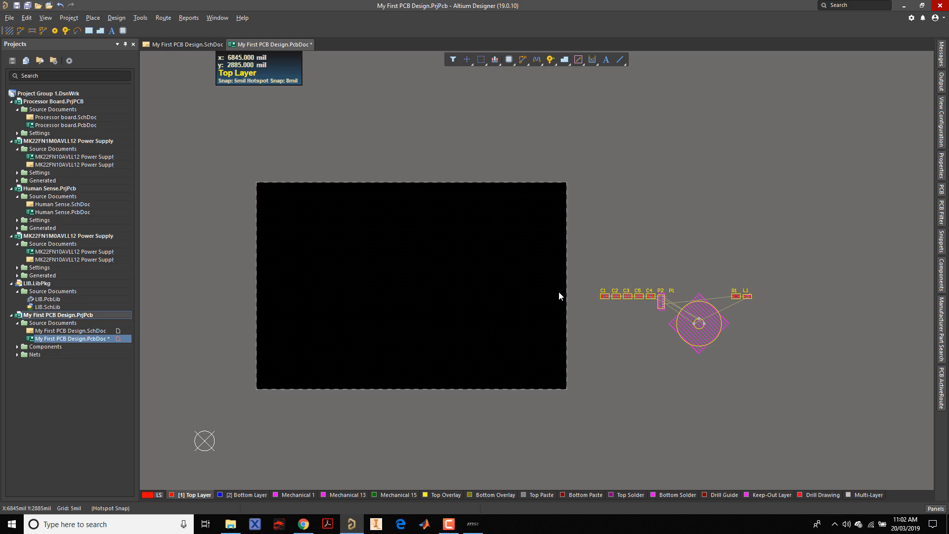
Step: Examine the MK22FN10AVLL12 Power Supply PCB document in 3D from several angles and close it
click(52, 157)
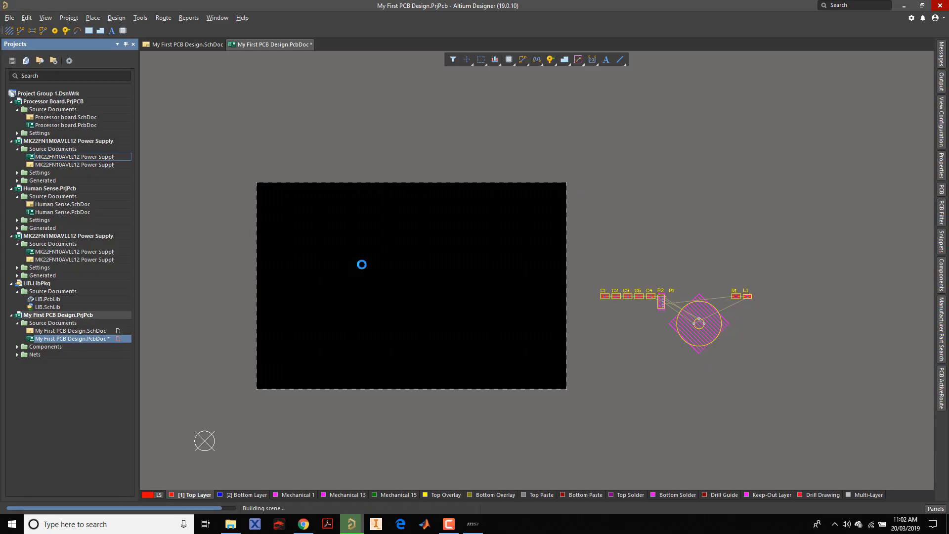
ctrl+scroll(330, 257, up, 3)
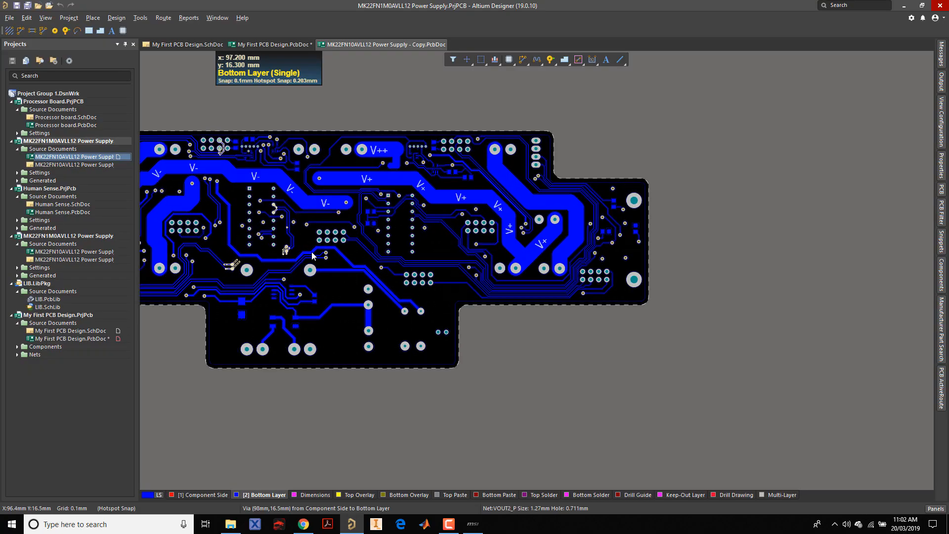
right_drag(312, 252, 500, 292)
key(3)
key(shift)
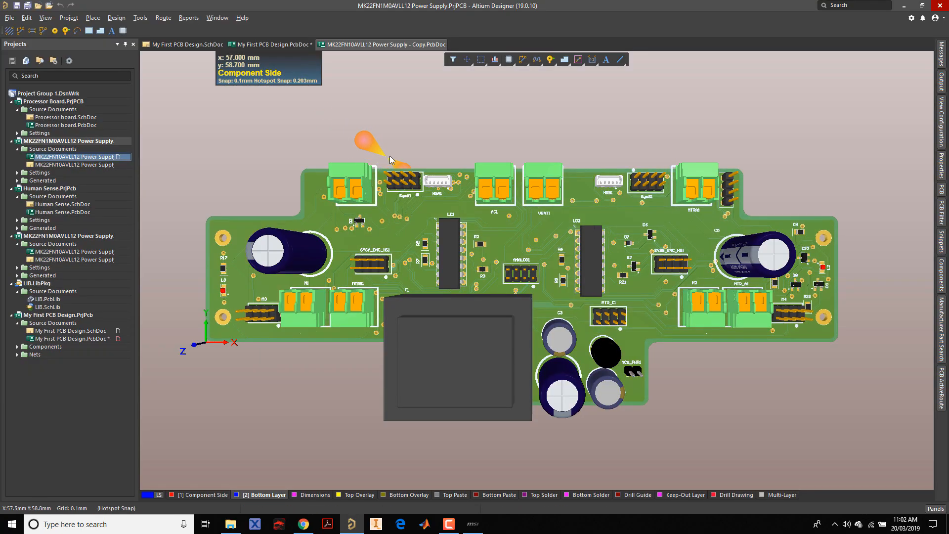
shift+right_drag(404, 184, 528, 198)
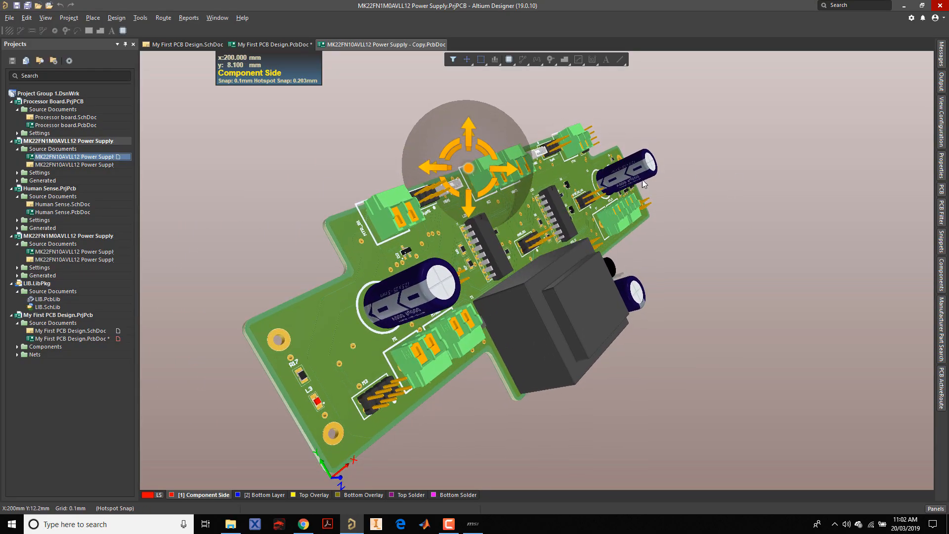
shift+right_drag(494, 267, 458, 152)
right_click(397, 43)
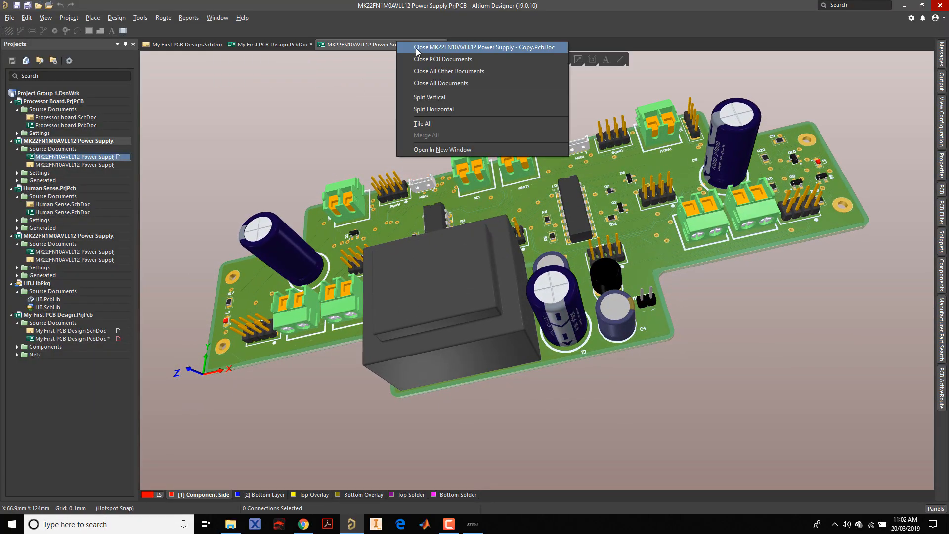
click(415, 48)
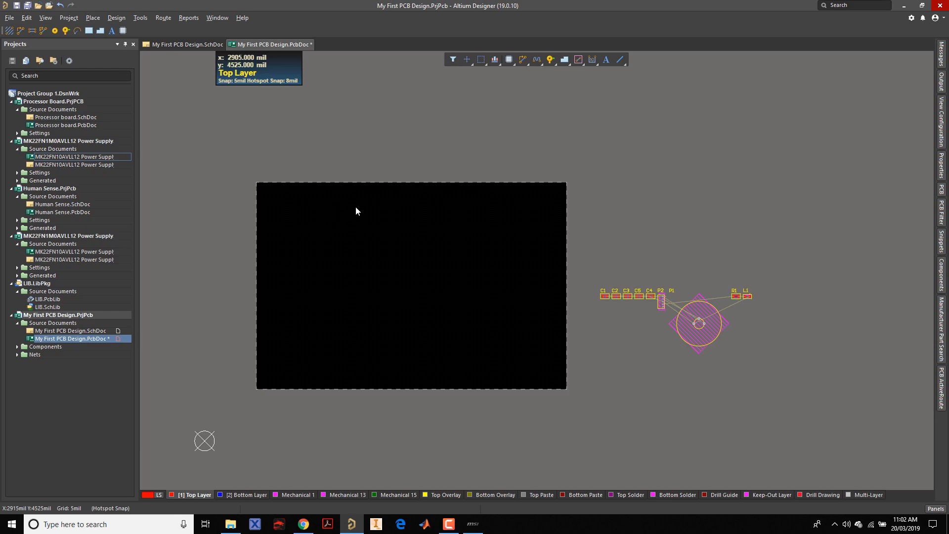
Step: Switch the PCB to Board Planning Mode and set the origin at the board's lower-left corner
click(45, 19)
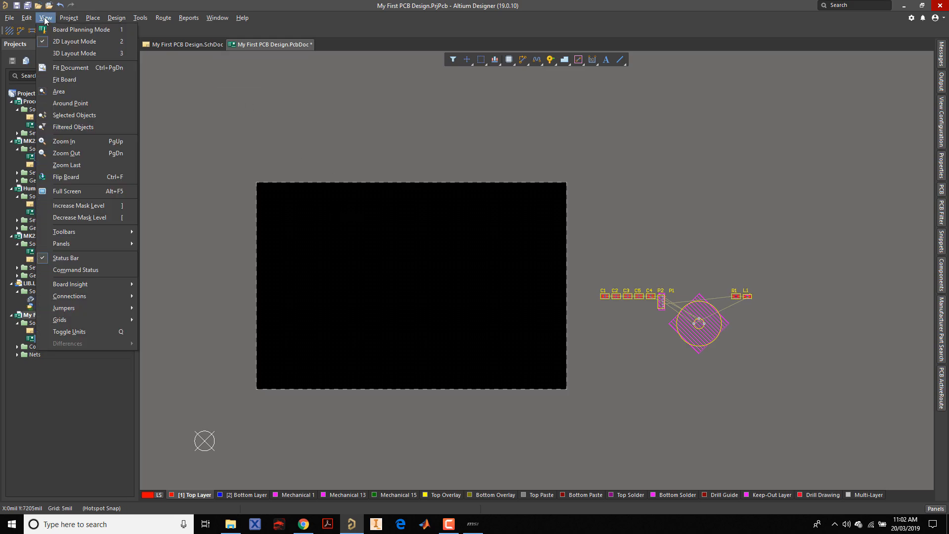
click(73, 31)
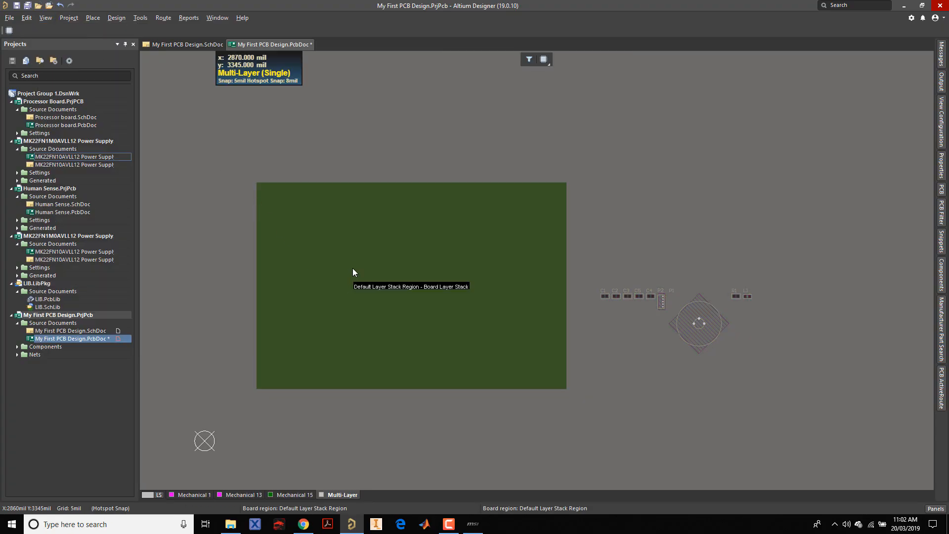
click(31, 20)
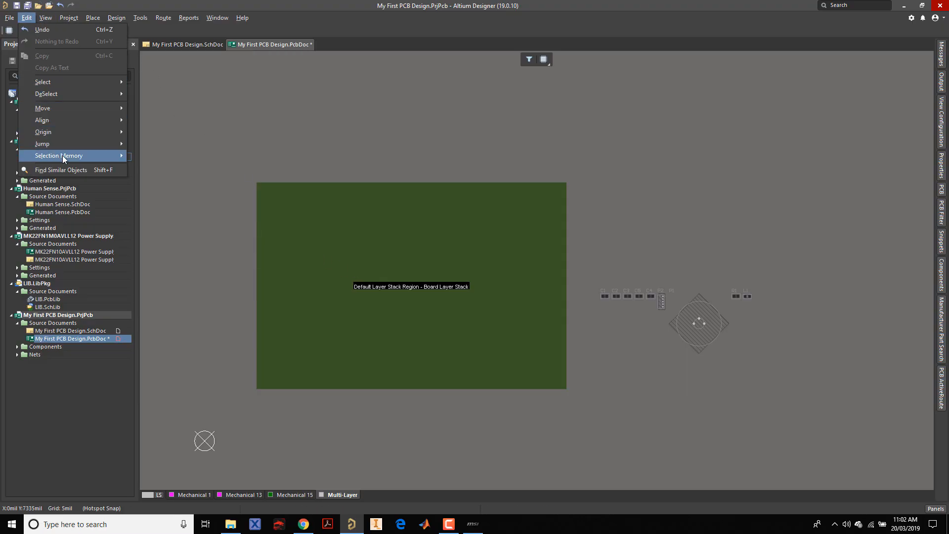
mouse_move(64, 139)
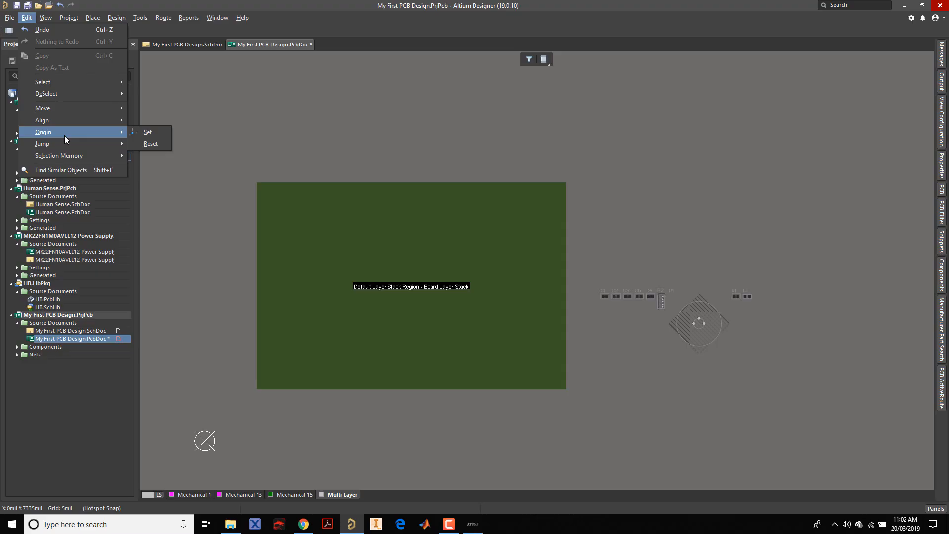
click(148, 132)
ctrl+scroll(257, 282, up, 4)
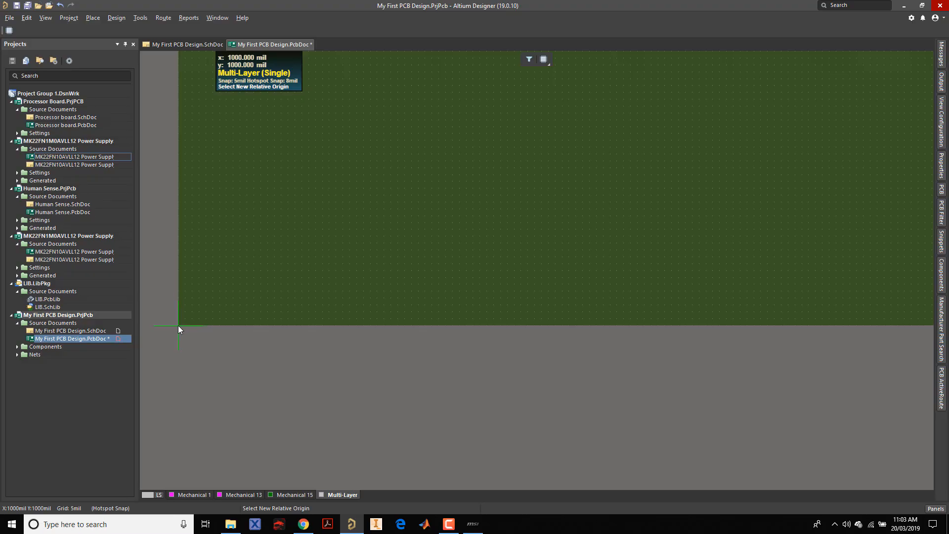
scroll(178, 325, up, 2)
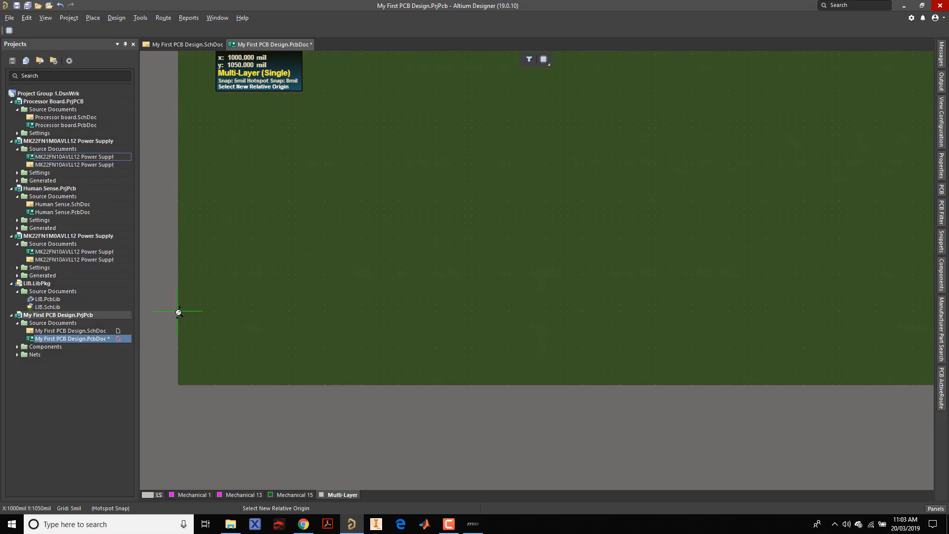
click(181, 385)
ctrl+scroll(384, 357, down, 8)
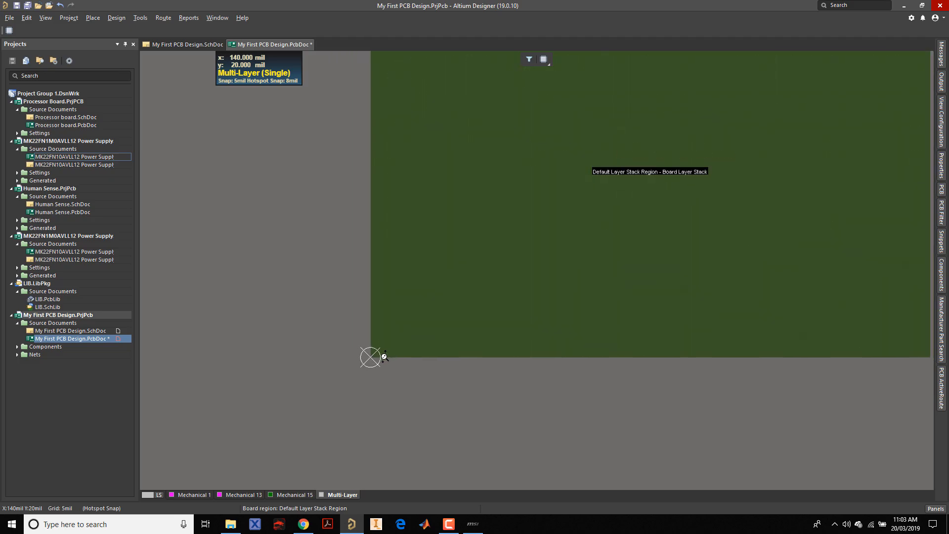
ctrl+scroll(385, 356, down, 3)
right_drag(430, 286, 329, 310)
Step: Examine the grid spacing on the board near the origin corner
click(214, 271)
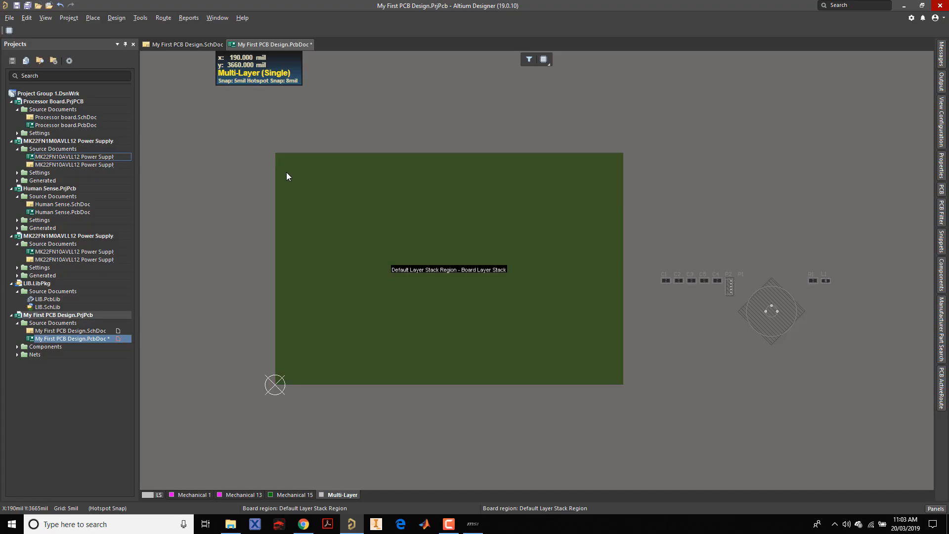
ctrl+scroll(305, 325, up, 4)
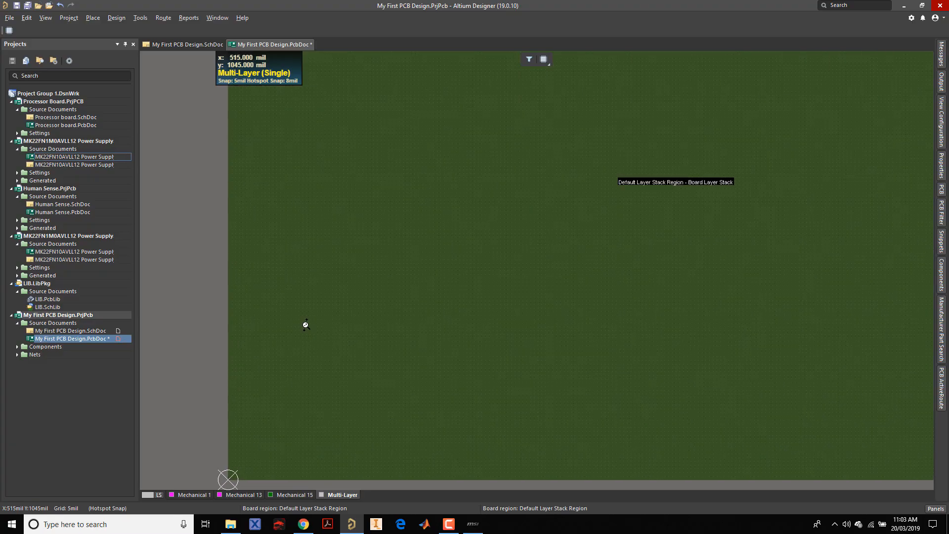
right_drag(308, 273, 275, 154)
ctrl+scroll(284, 292, up, 3)
right_drag(365, 294, 496, 278)
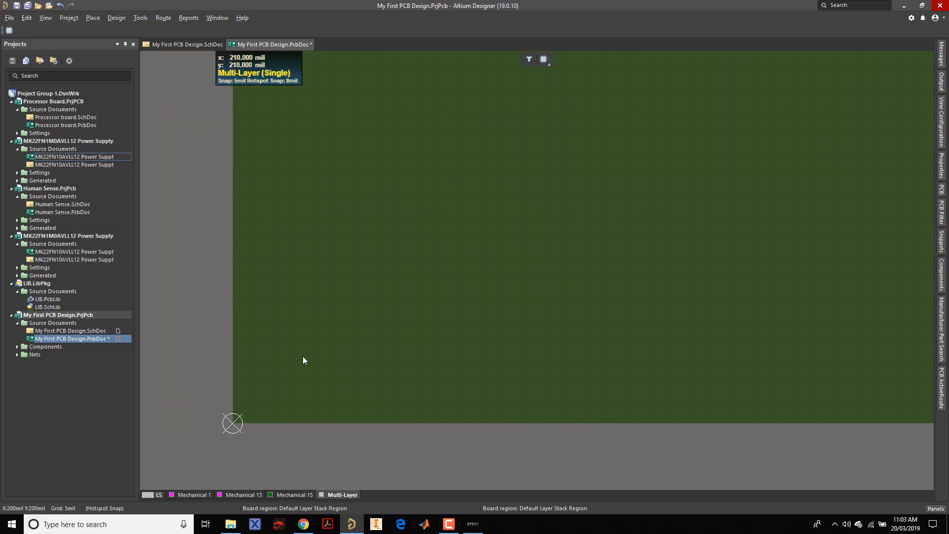
ctrl+scroll(261, 393, up, 4)
right_drag(261, 394, 350, 278)
ctrl+scroll(287, 370, up, 4)
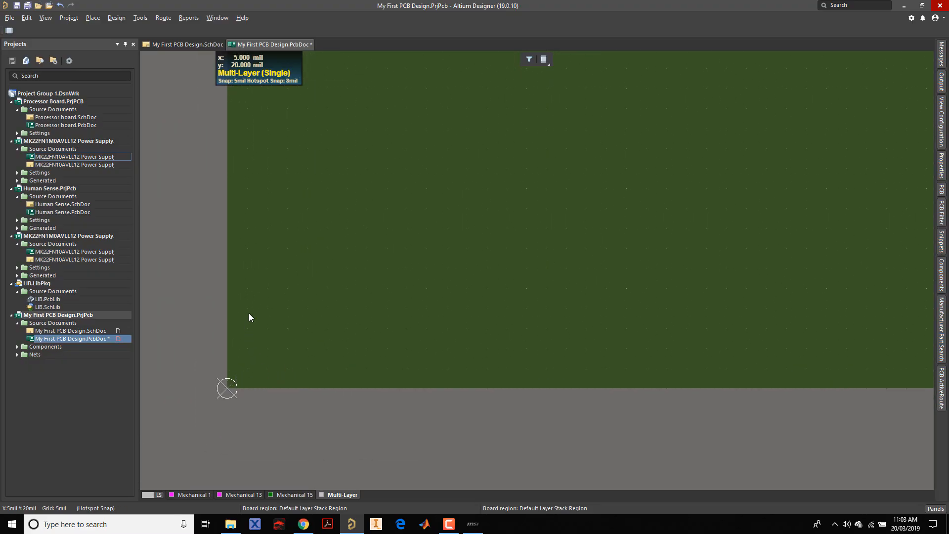
ctrl+scroll(249, 317, down, 5)
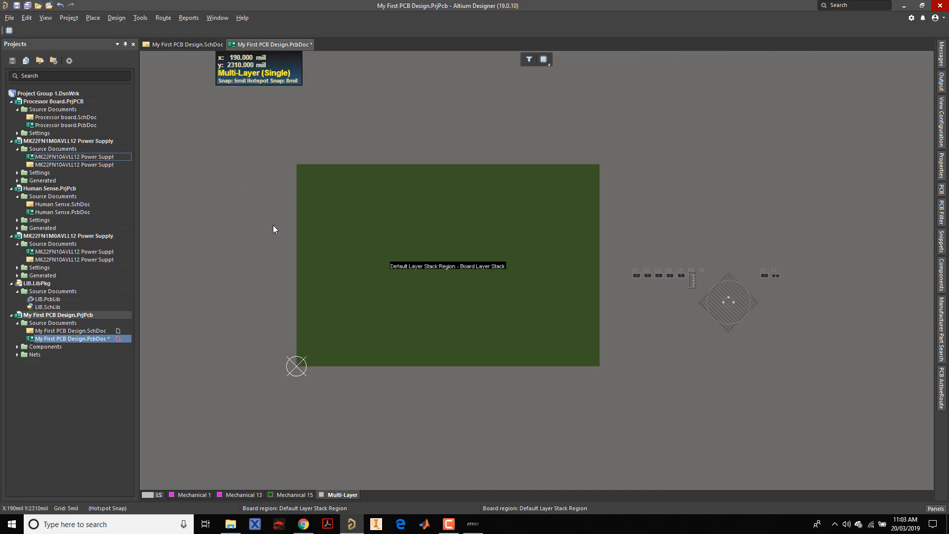
click(46, 18)
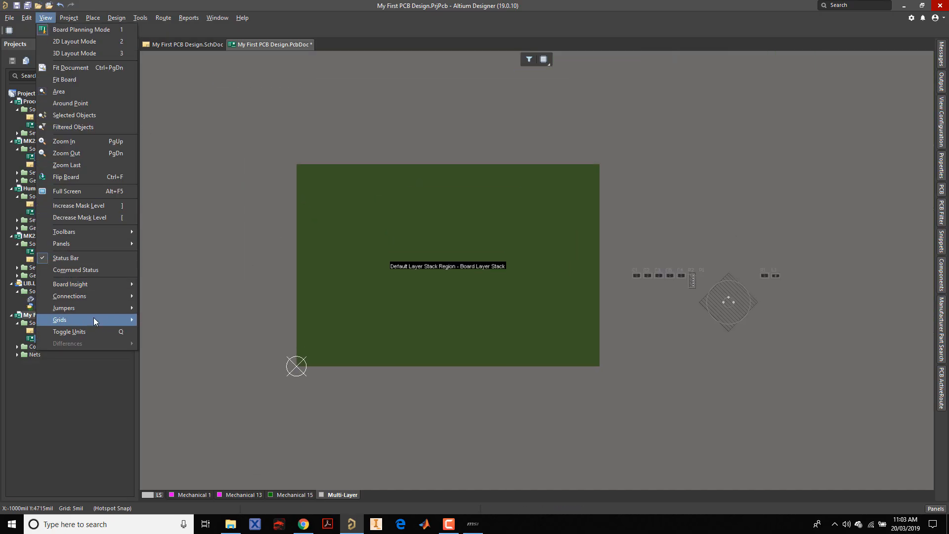
mouse_move(93, 320)
click(180, 346)
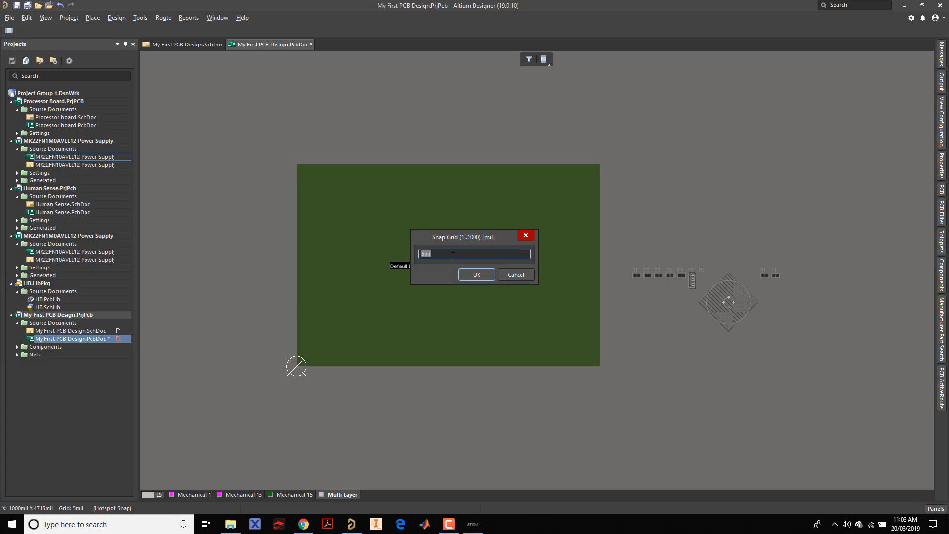
click(514, 276)
Step: Toggle the measurement units to millimetres and set the global snap grid to 5 mm
click(44, 19)
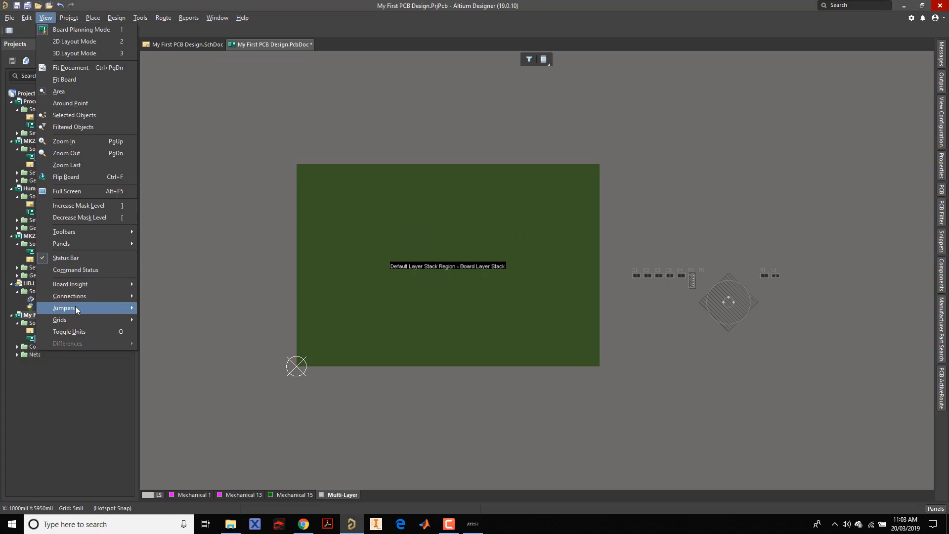
click(78, 332)
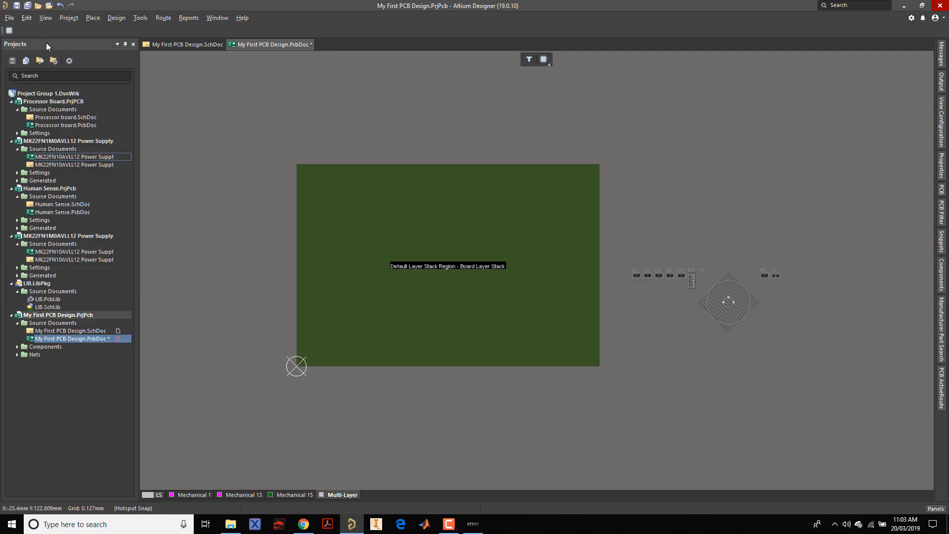
click(46, 18)
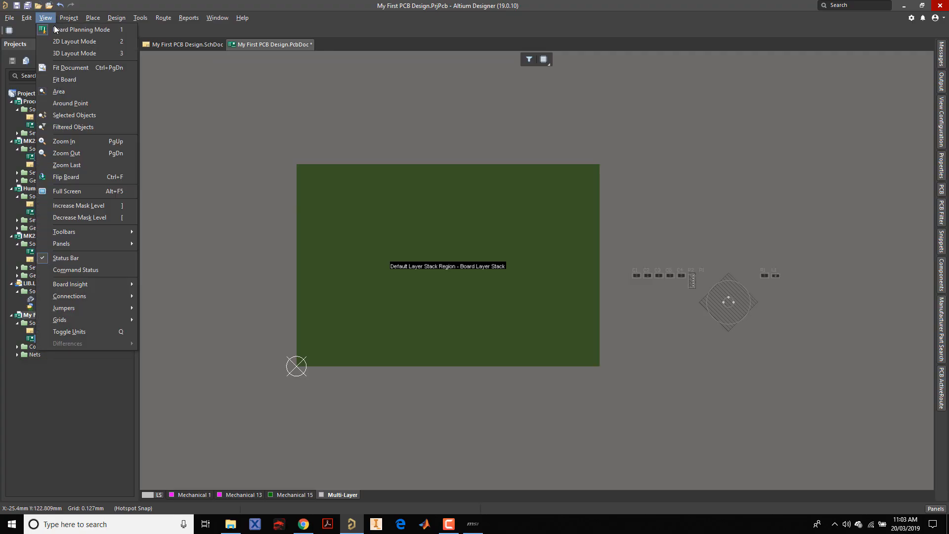
mouse_move(100, 318)
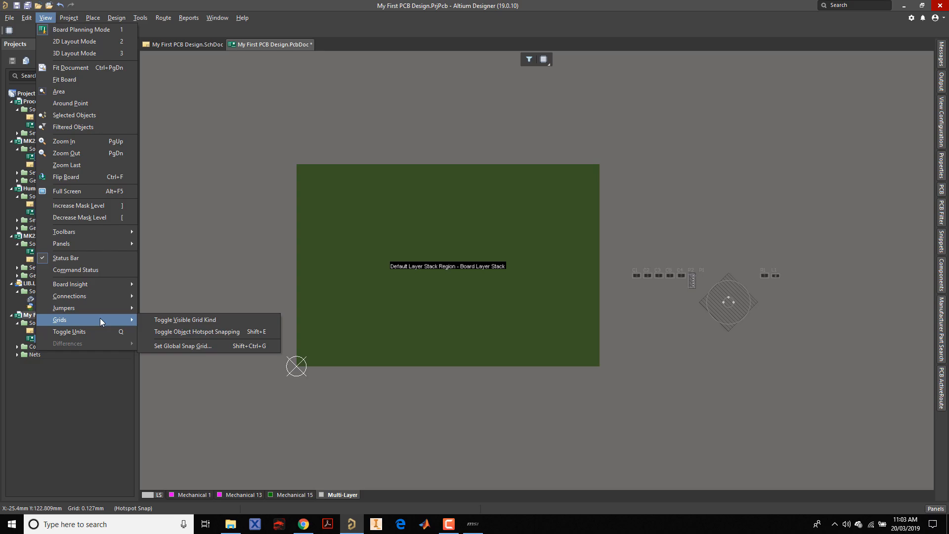
click(194, 349)
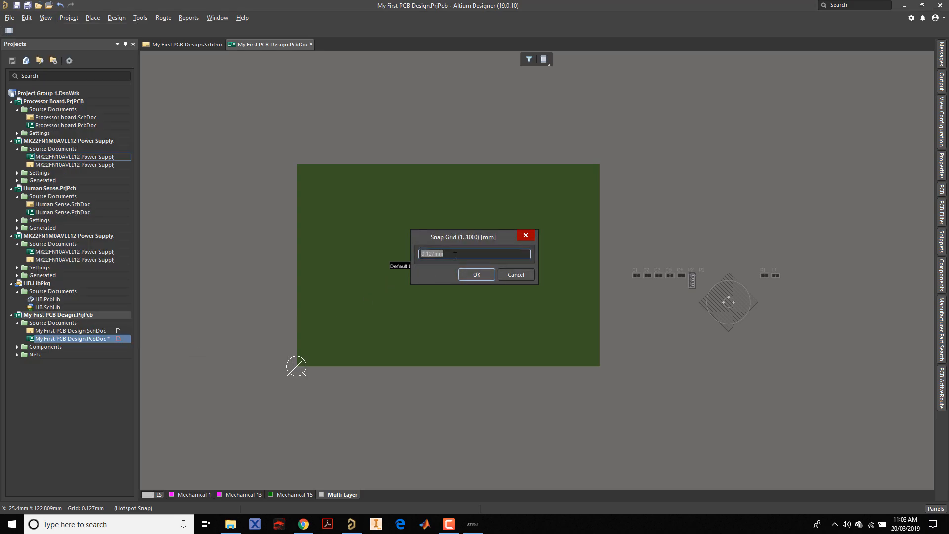
text(5)
key(Return)
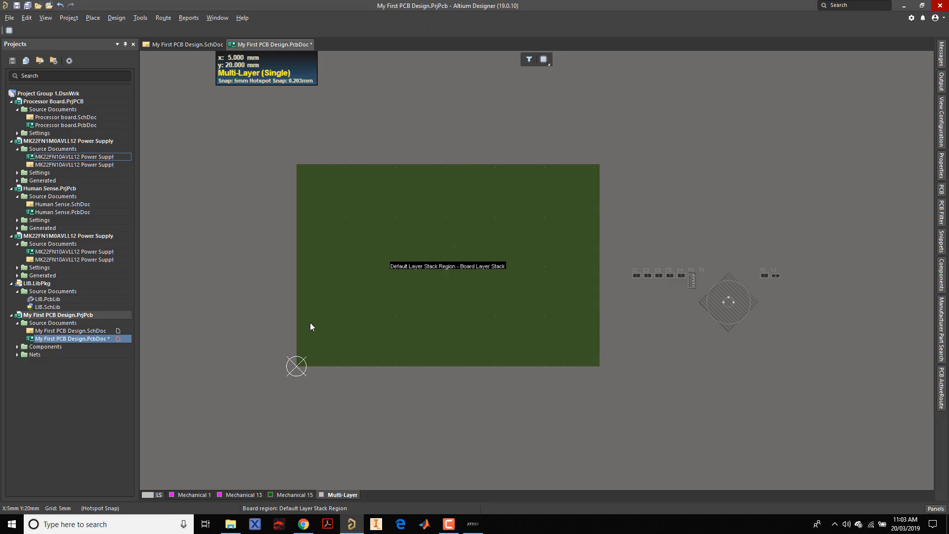
ctrl+scroll(307, 347, up, 3)
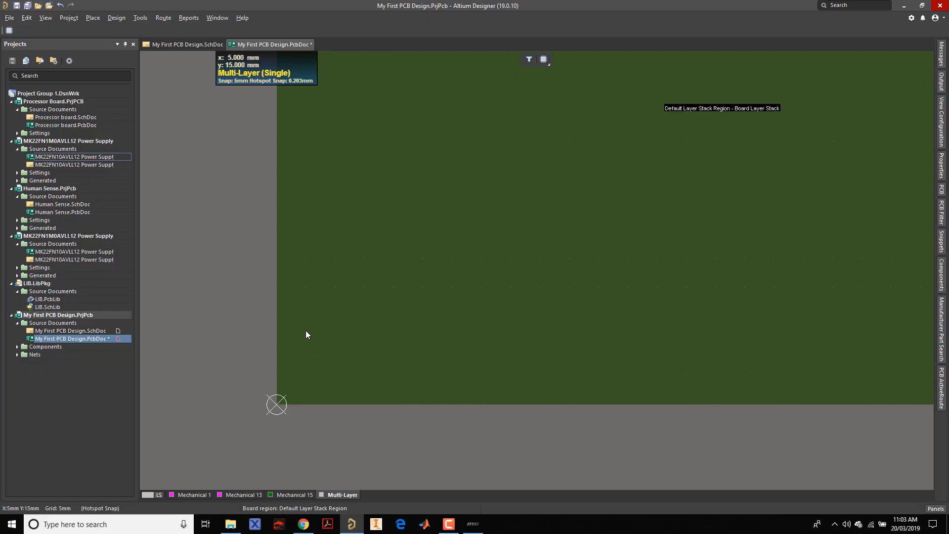
ctrl+scroll(317, 267, down, 3)
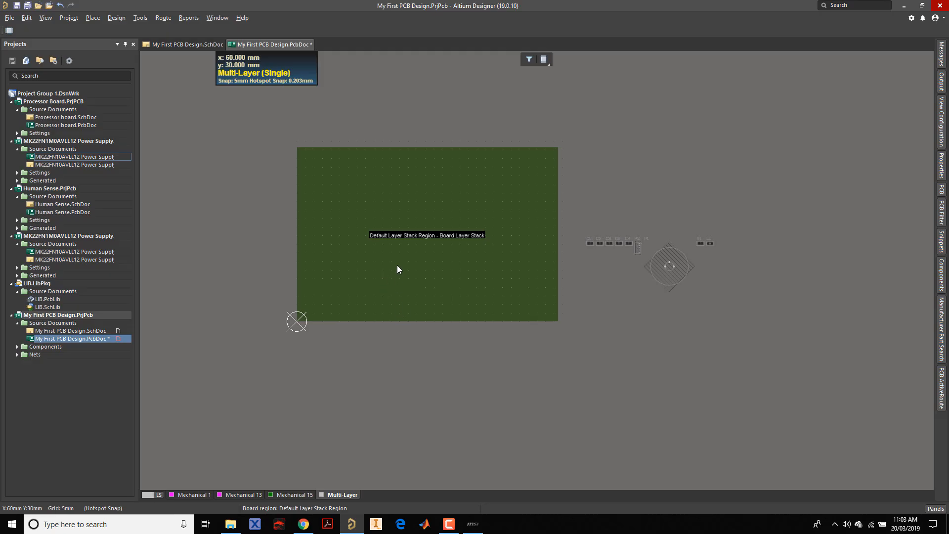
click(51, 19)
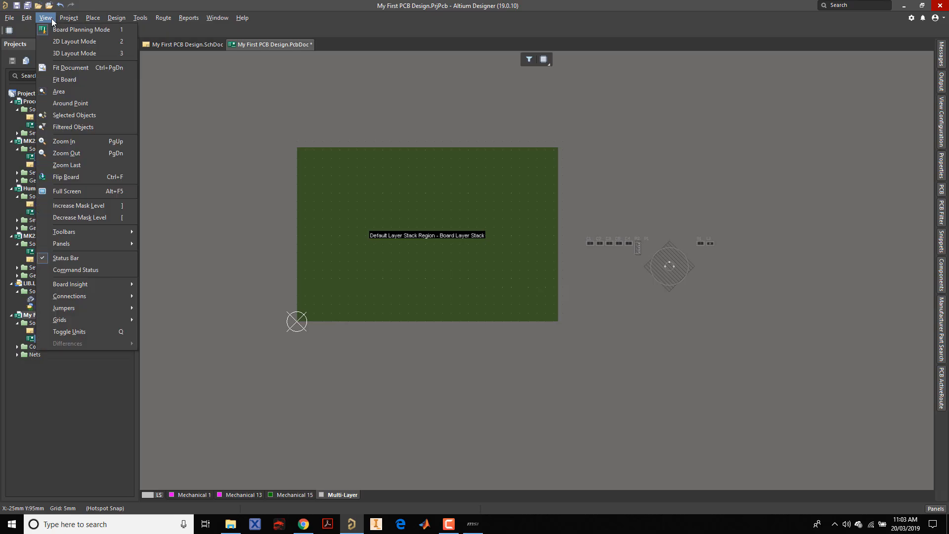
click(111, 19)
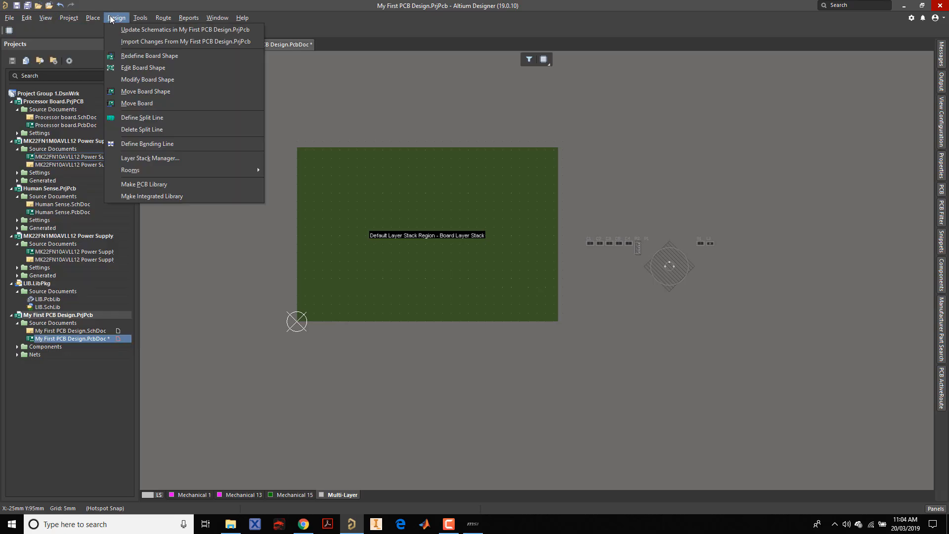
click(135, 56)
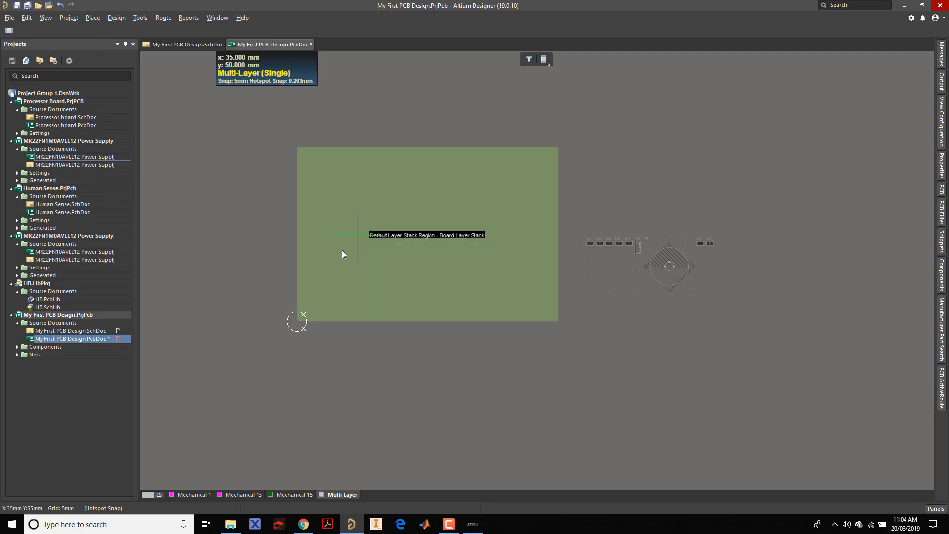
ctrl+scroll(308, 287, up, 2)
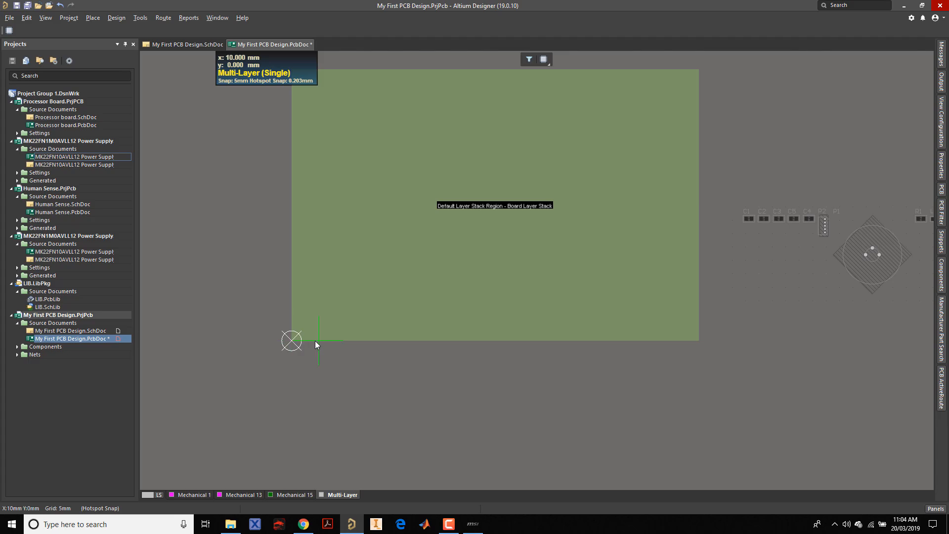
ctrl+scroll(304, 345, up, 2)
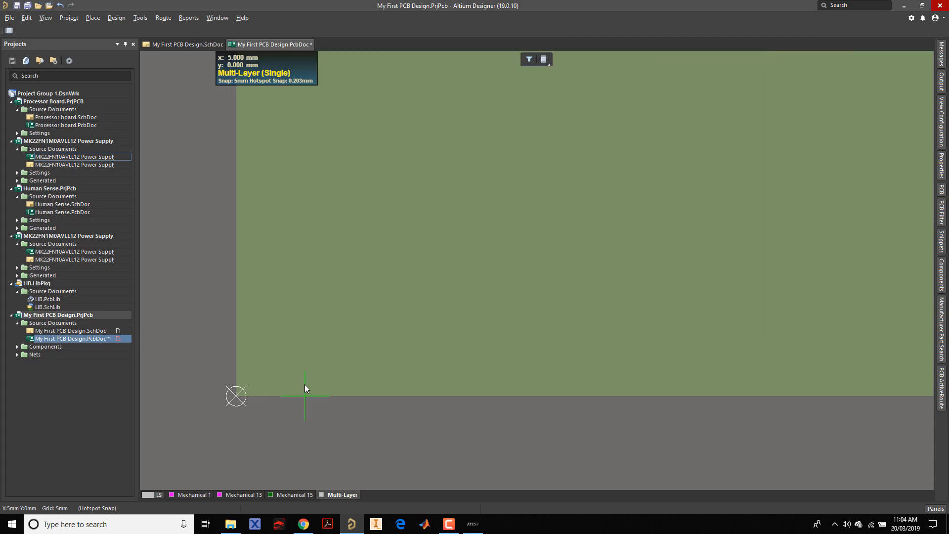
click(307, 395)
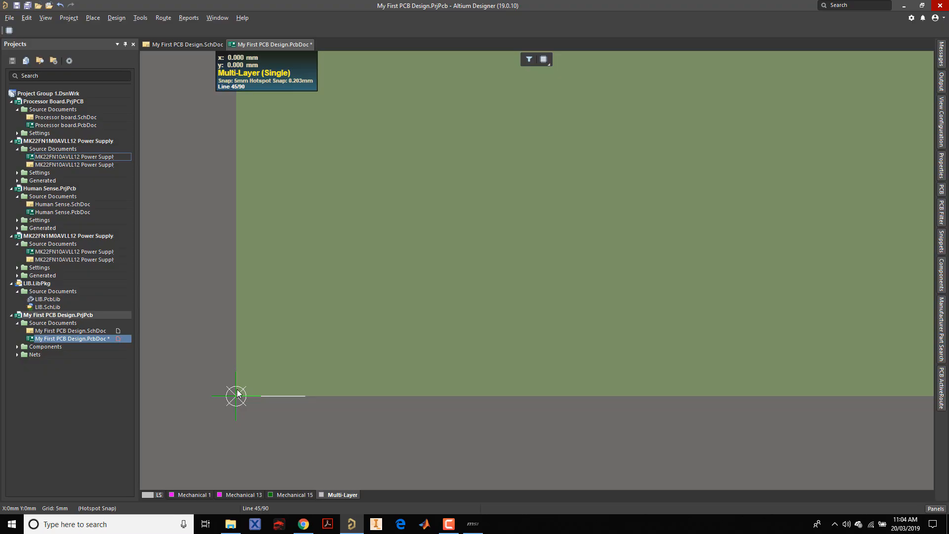
right_click(268, 389)
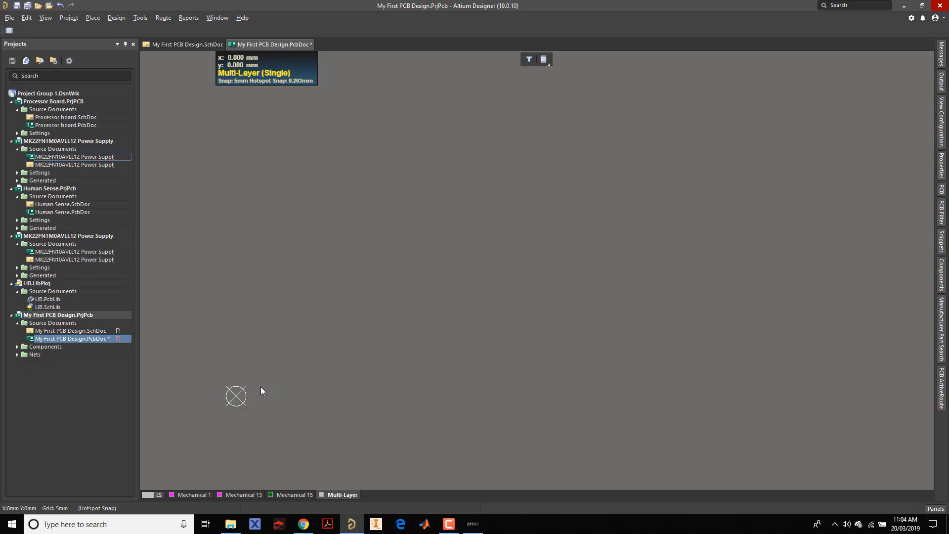
Step: Redefine the board shape as a 50 mm by 30 mm rectangle with its lower-left corner at the origin
click(120, 20)
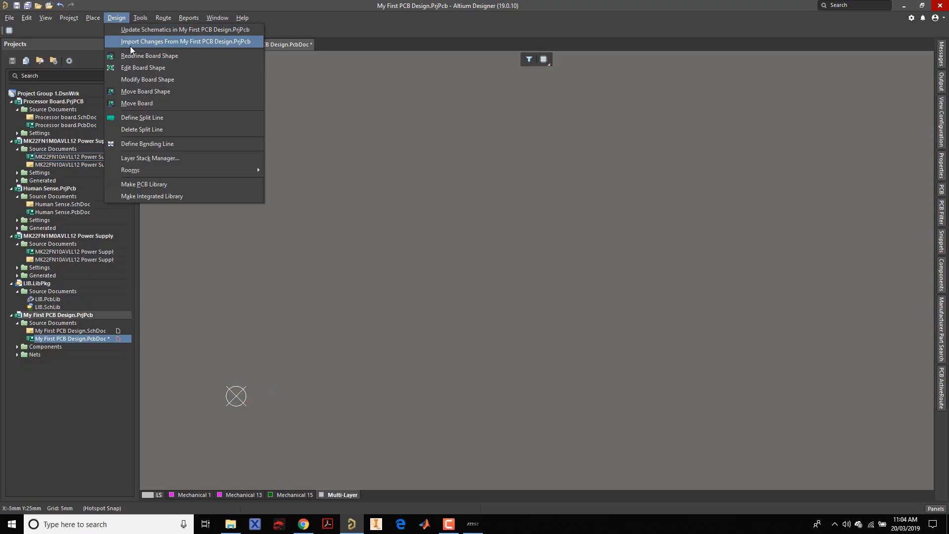
click(137, 55)
click(236, 396)
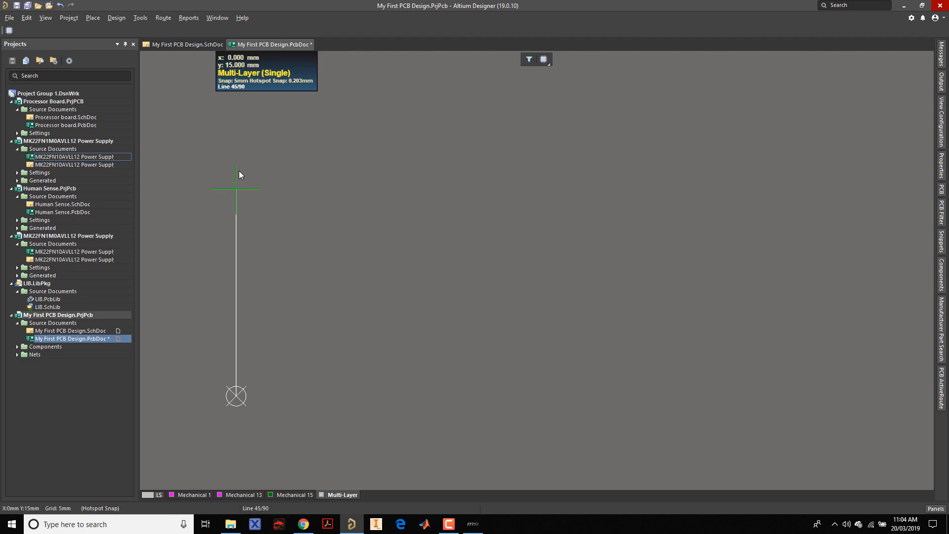
ctrl+scroll(236, 258, down, 4)
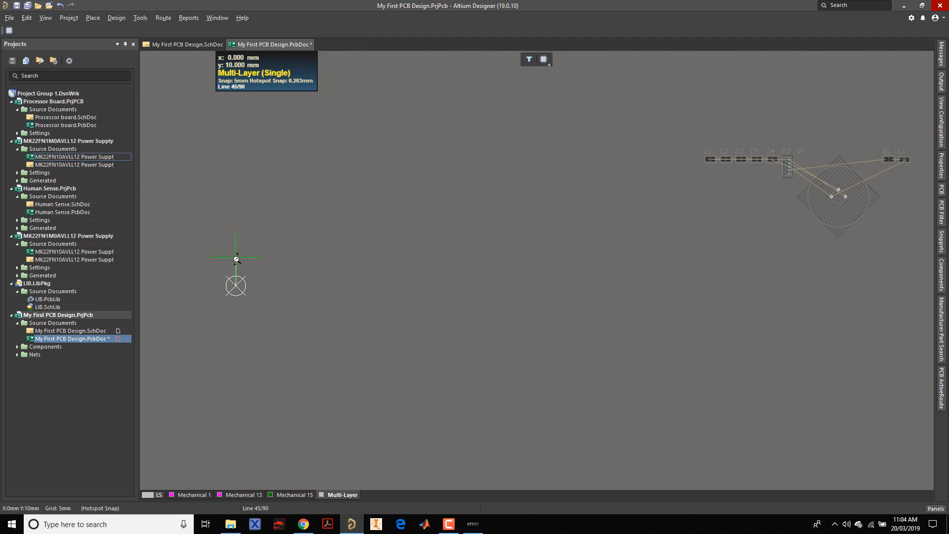
click(236, 198)
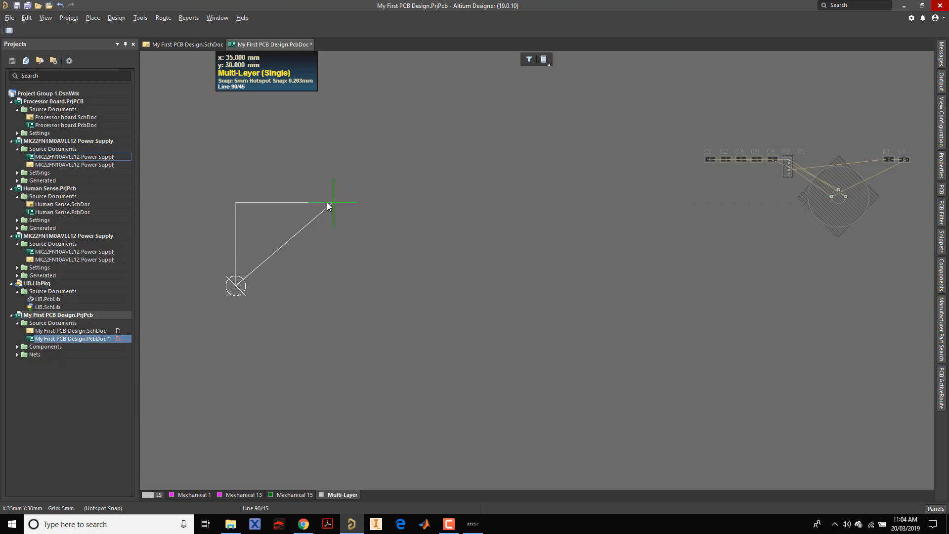
click(376, 201)
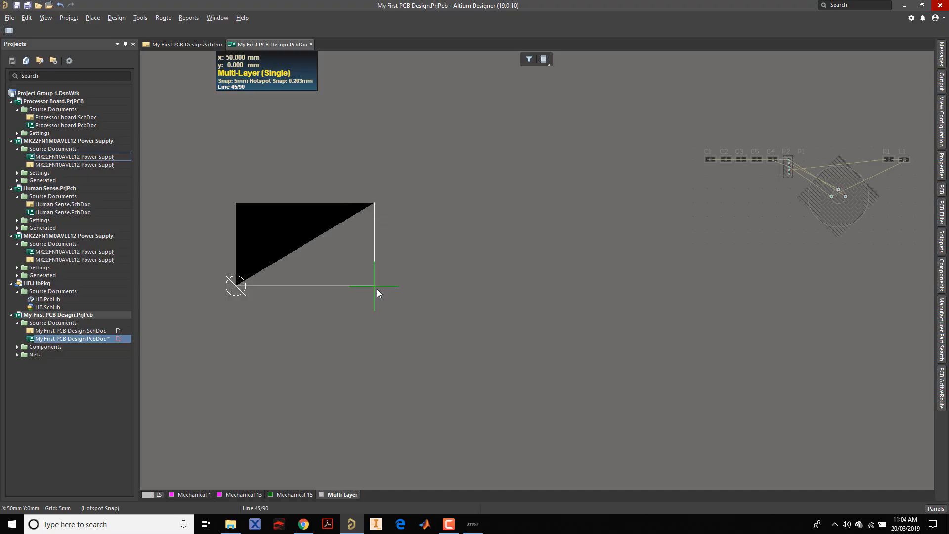
click(377, 289)
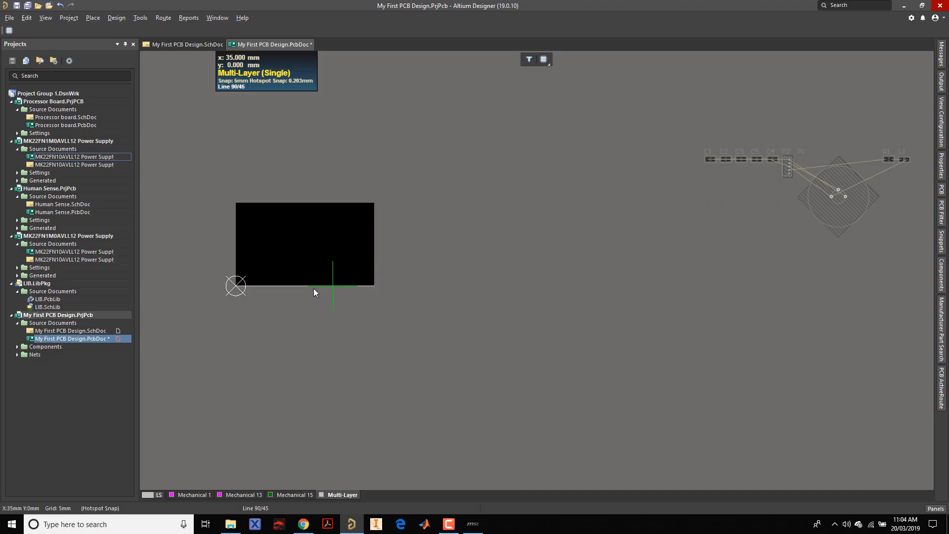
click(235, 286)
right_click(341, 325)
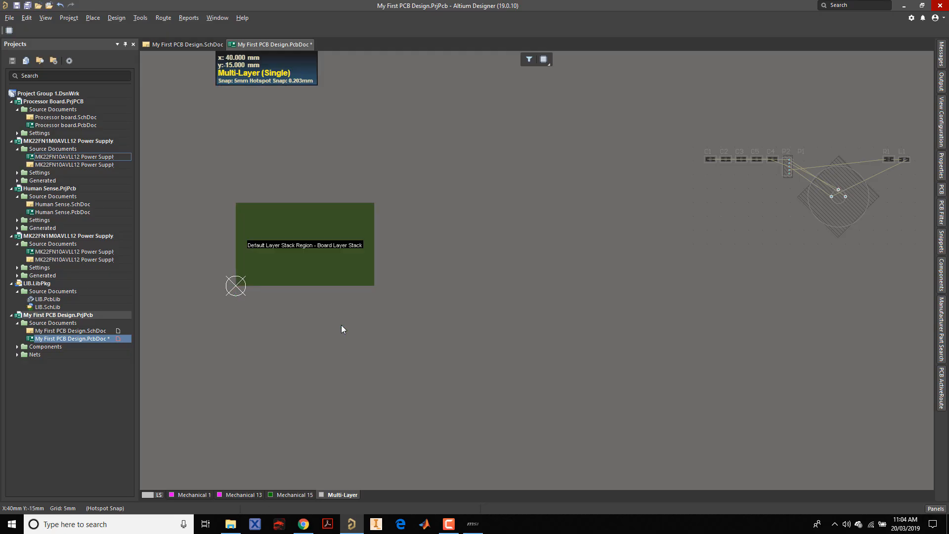
Step: Modify the board shape to round the origin corner with a 90/90 arc of radius 2.54 mm, going from (5, 0) to (0, 5) mm
ctrl+scroll(292, 286, up, 2)
right_drag(301, 290, 372, 338)
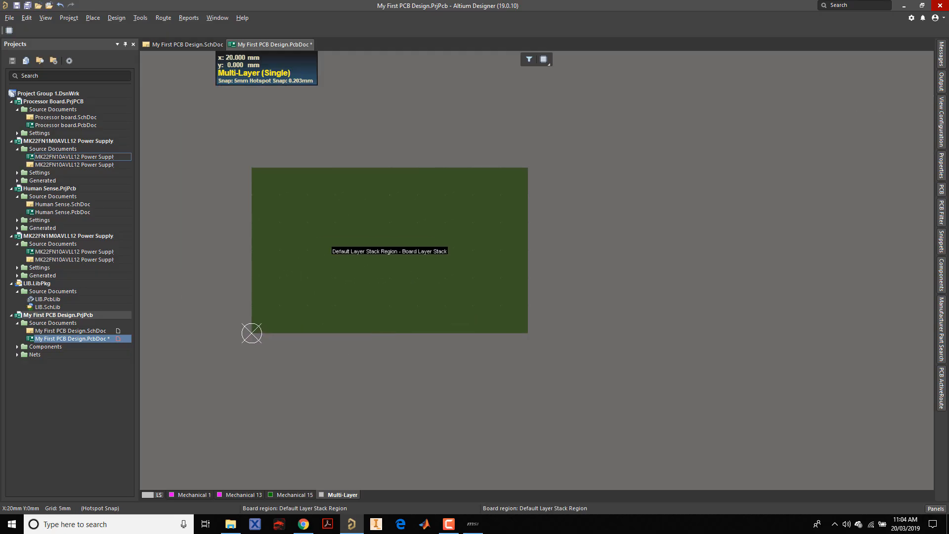
ctrl+scroll(371, 335, down, 3)
ctrl+scroll(348, 306, up, 1)
ctrl+scroll(353, 306, up, 5)
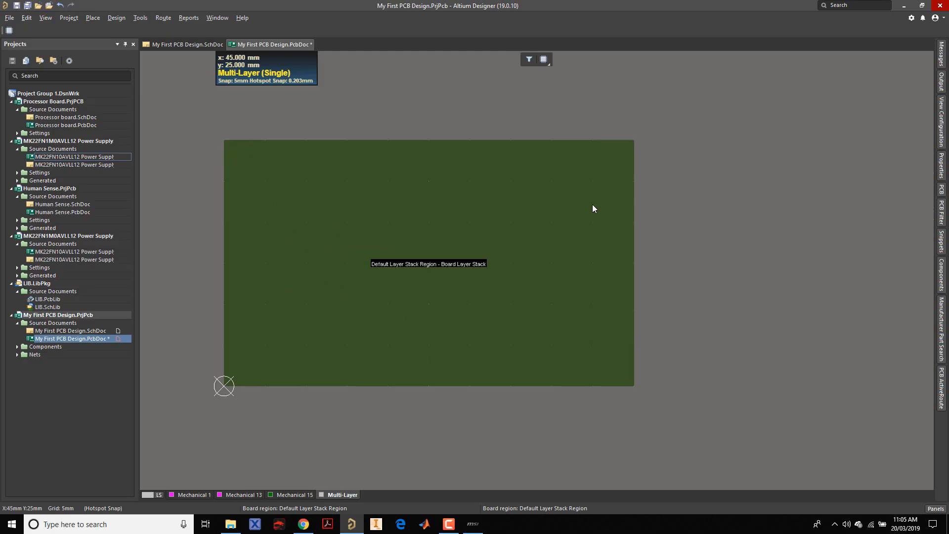
click(116, 19)
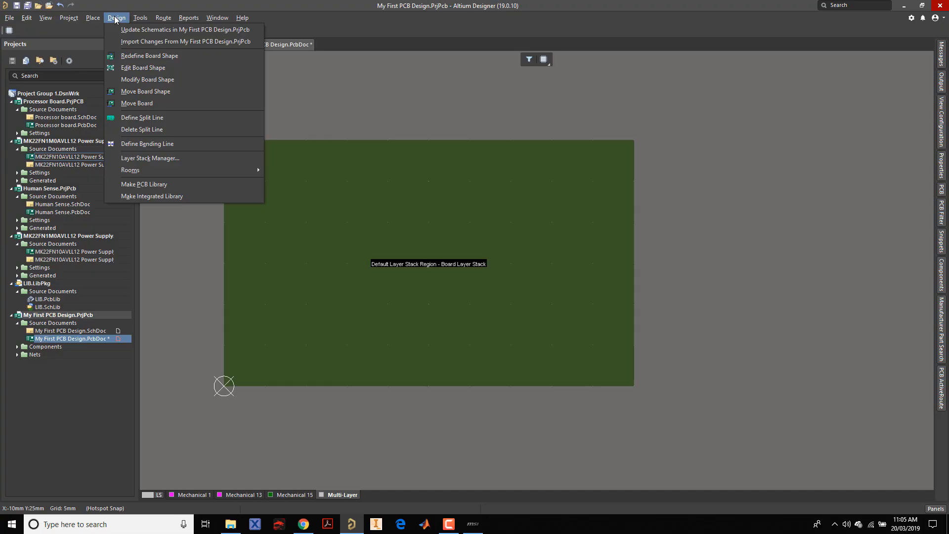
click(138, 81)
scroll(266, 440, down, 3)
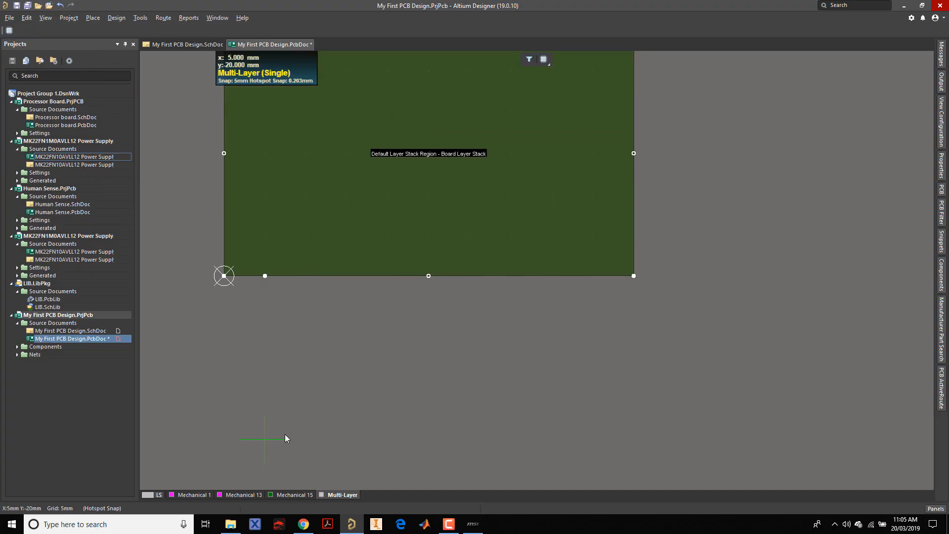
ctrl+scroll(265, 276, up, 3)
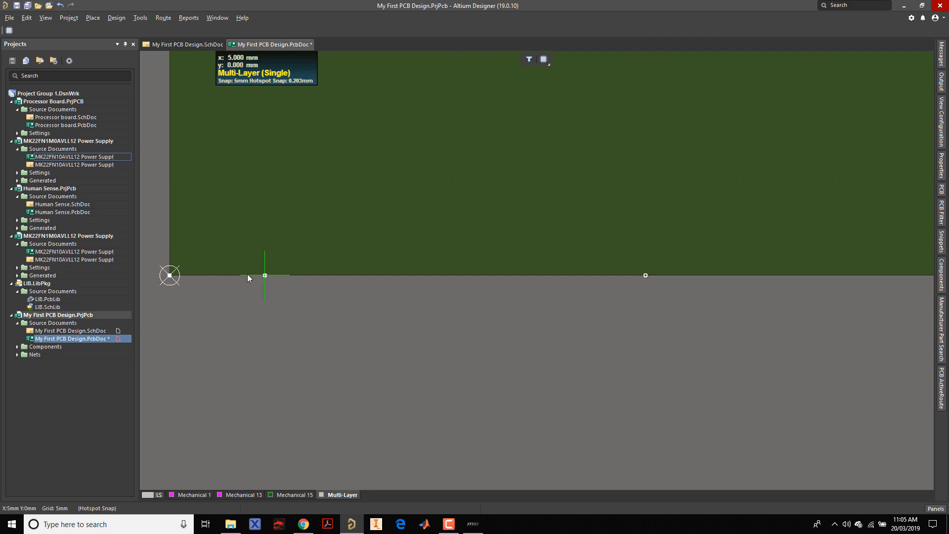
click(265, 275)
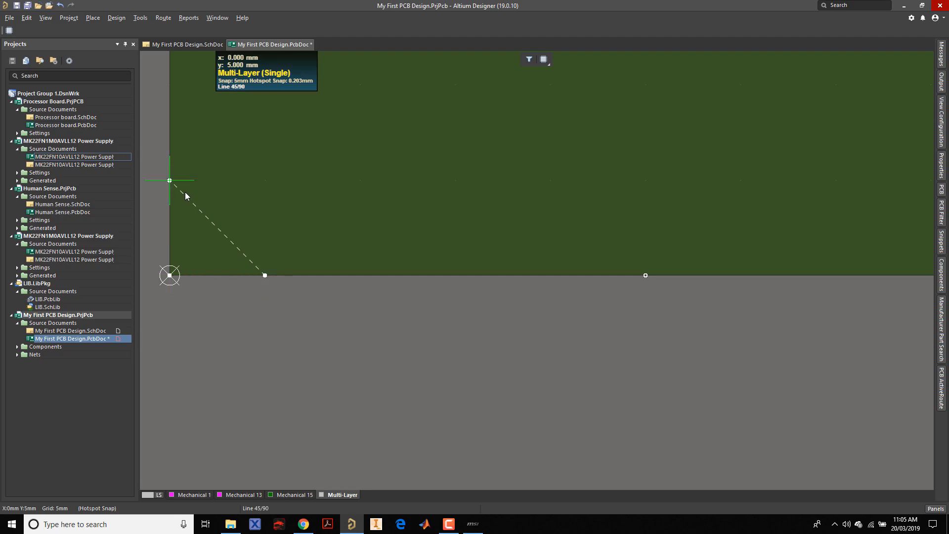
key(shift+space)
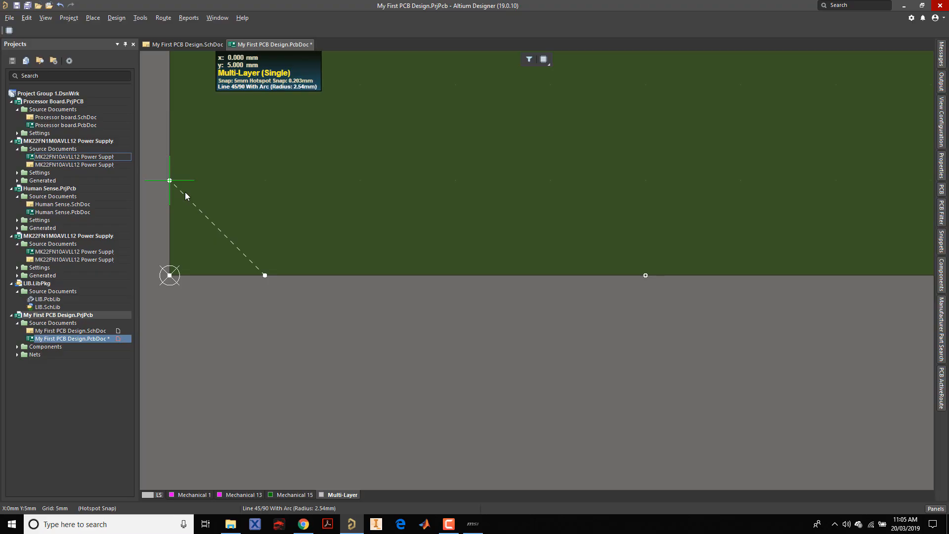
key(shift+space)
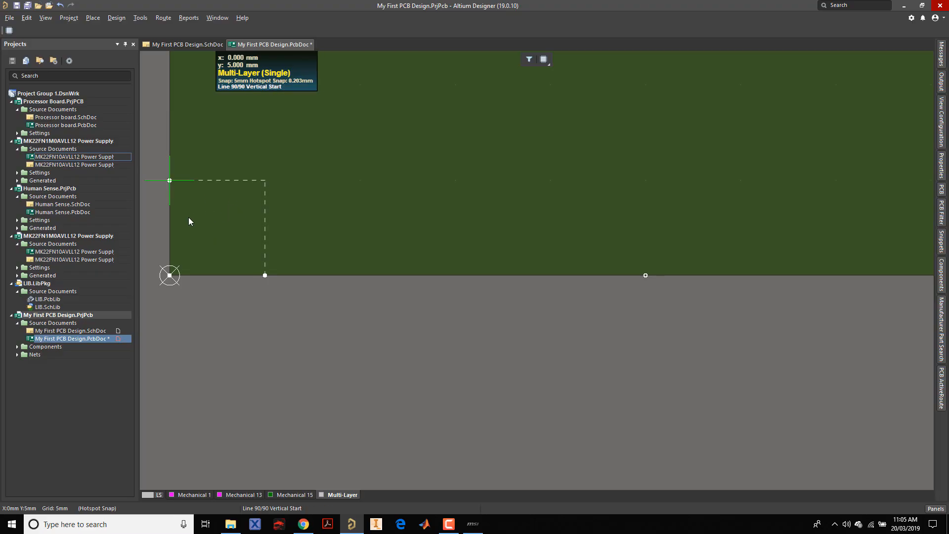
key(shift+space)
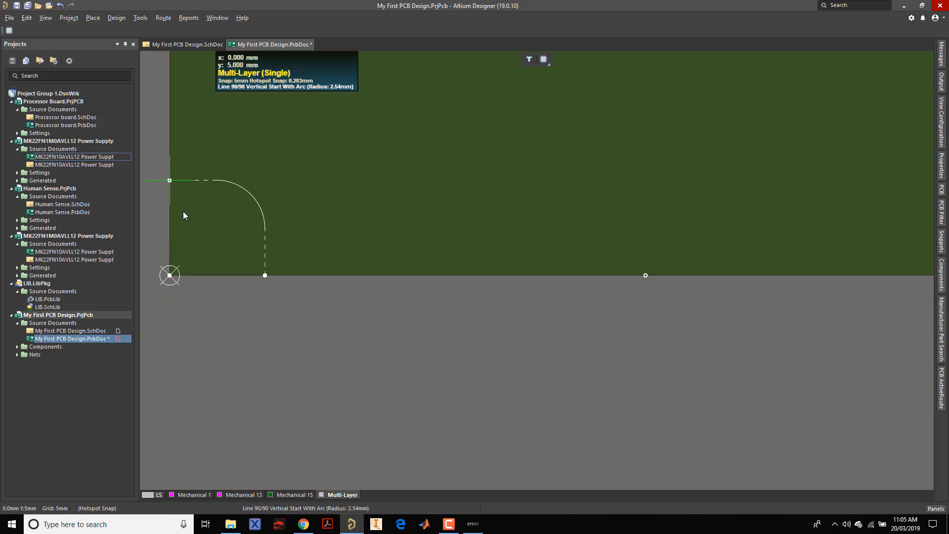
key(shift+space)
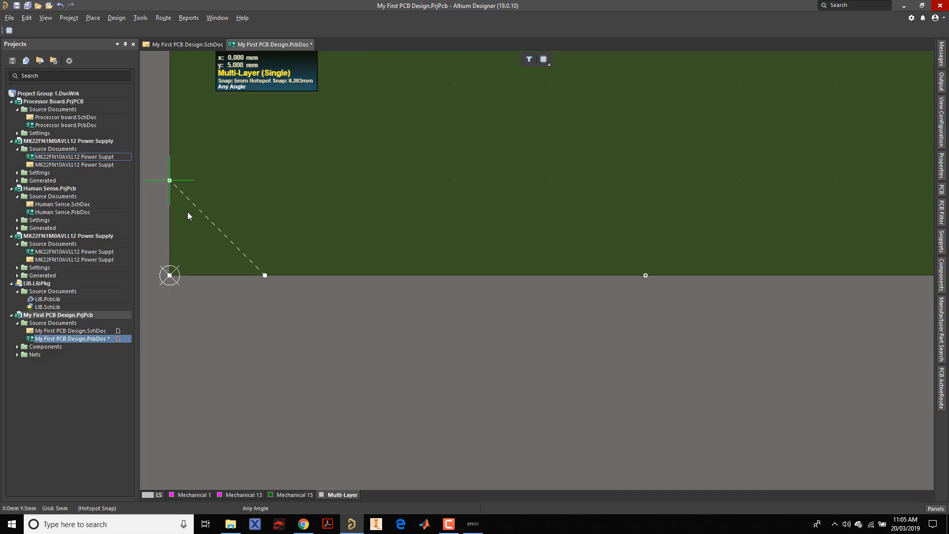
key(shift+space)
key(shift+space)
key(shift+space)
key(shift+space)
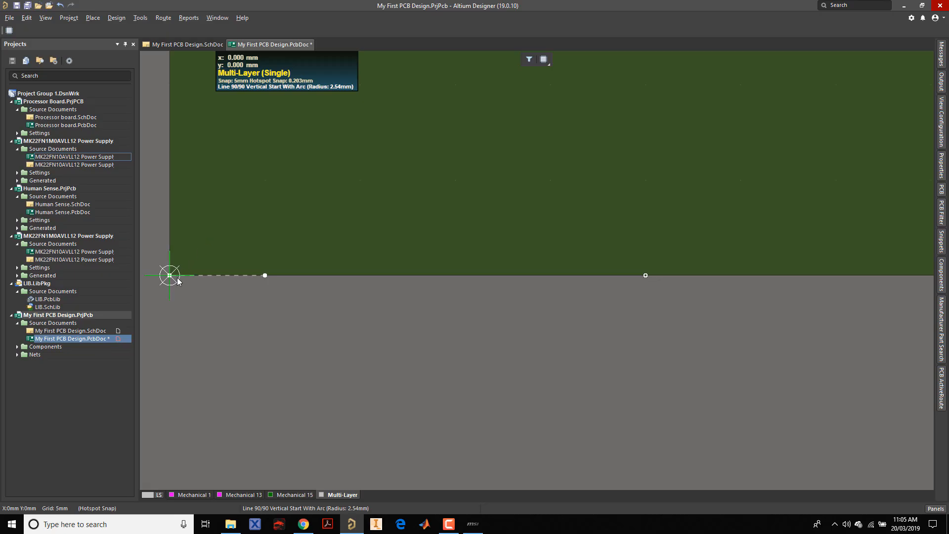
key(space)
click(179, 211)
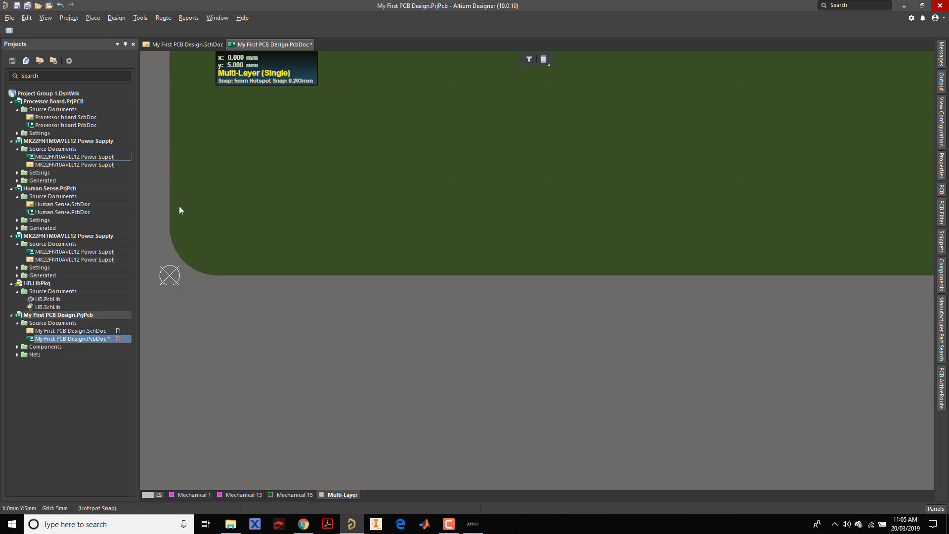
Step: Modify the board shape to round the upper-left corner with a 2.54 mm radius arc, starting at (0, 25) mm on the left edge
ctrl+scroll(170, 180, down, 7)
right_drag(169, 115, 239, 199)
ctrl+scroll(239, 169, up, 7)
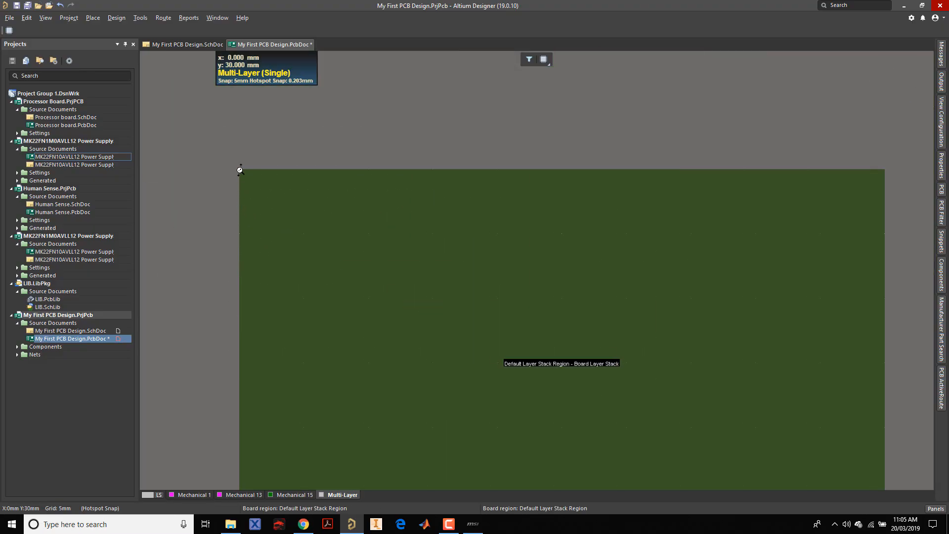
click(119, 19)
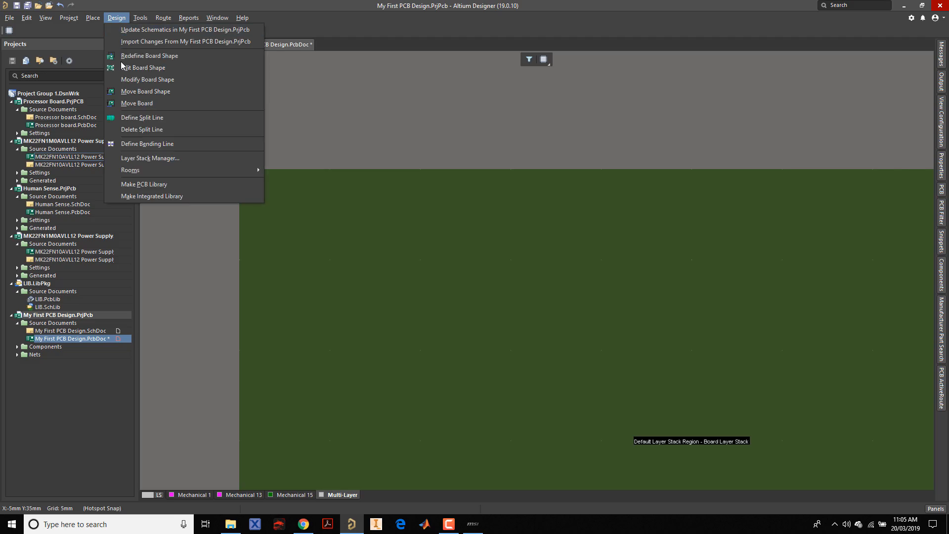
click(136, 79)
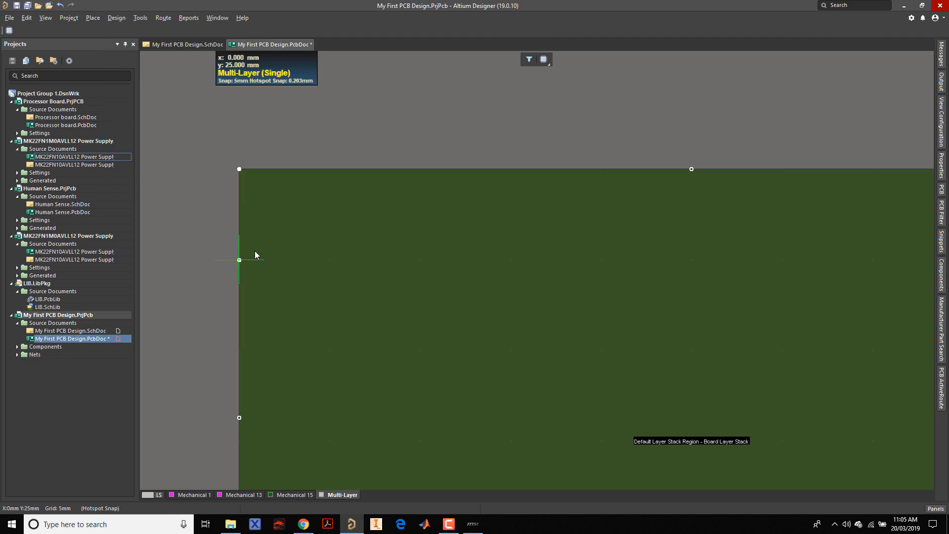
click(240, 264)
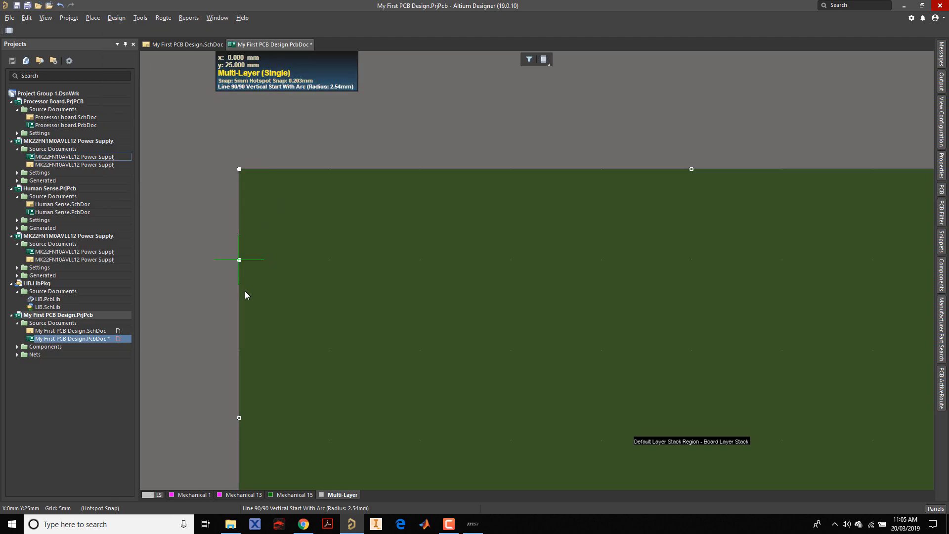
click(316, 168)
Step: Try to modify the board shape to round the upper-right corner with a 2.54 mm radius arc, passing through (50, 25) mm
ctrl+scroll(316, 167, down, 6)
right_drag(486, 205, 381, 180)
ctrl+scroll(392, 165, up, 2)
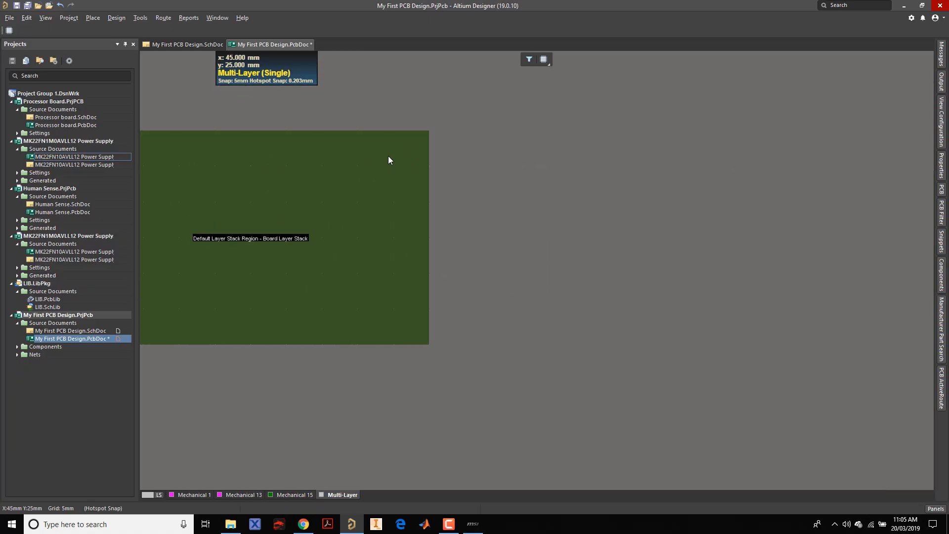
click(45, 17)
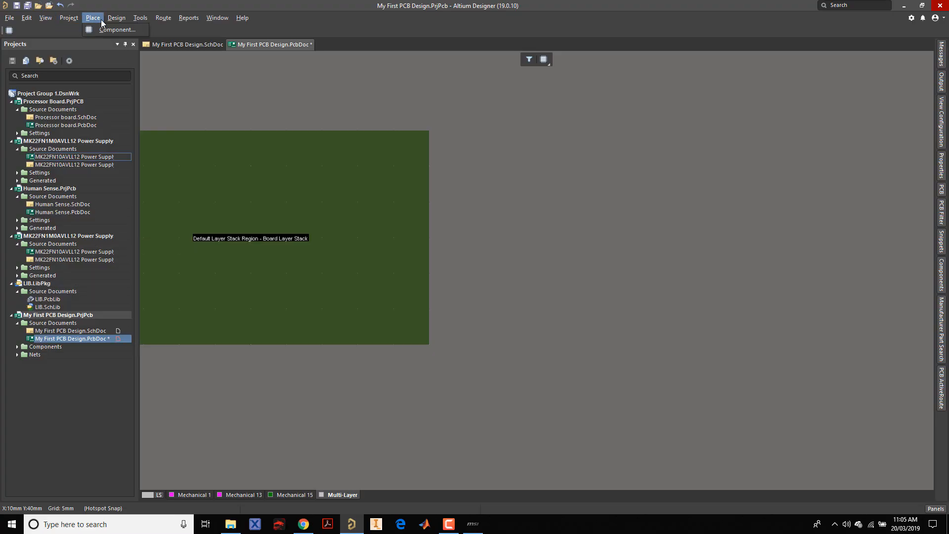
mouse_move(117, 18)
click(141, 79)
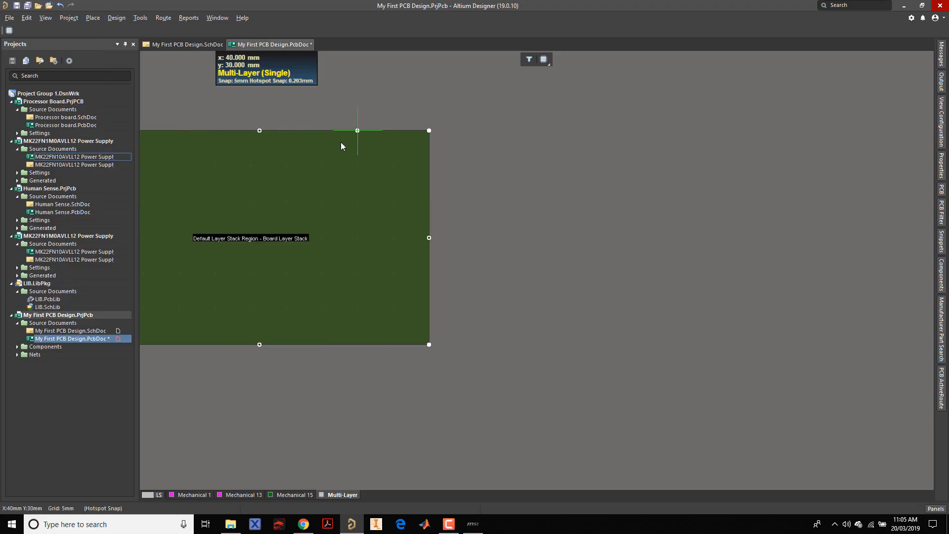
click(404, 144)
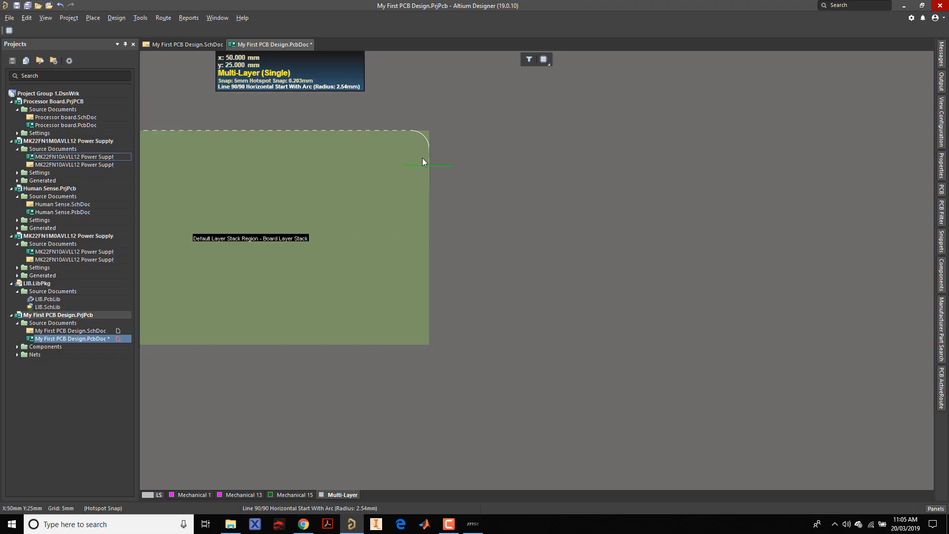
key(shift+space)
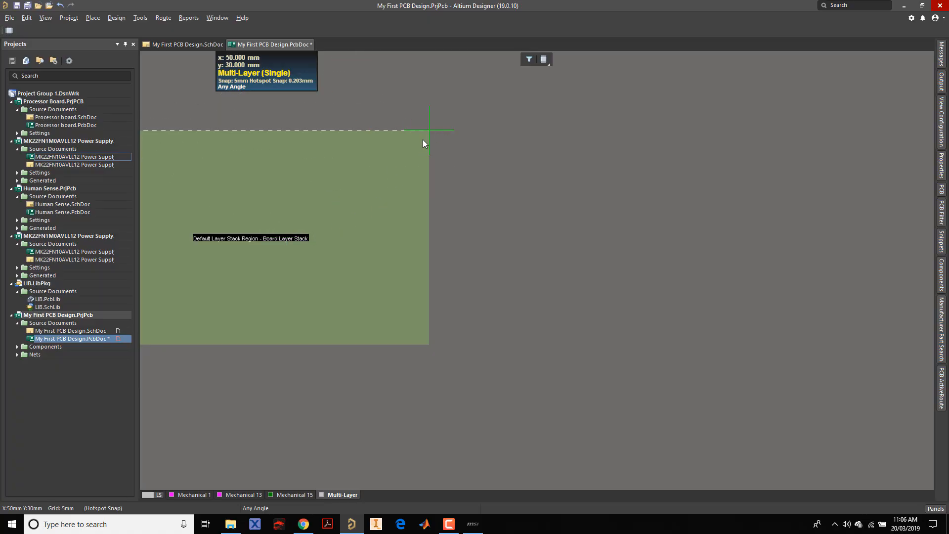
Step: Try the any-angle, 45/90 and 90/90 outline styles with and without 2.54 mm arcs, and end the board shape modification
key(shift+space)
ctrl+scroll(361, 176, down, 3)
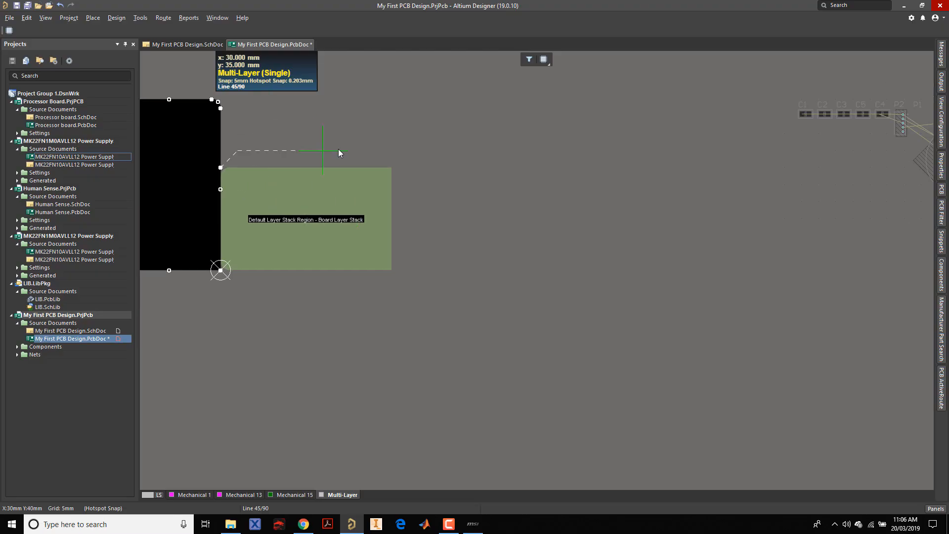
key(shift+space)
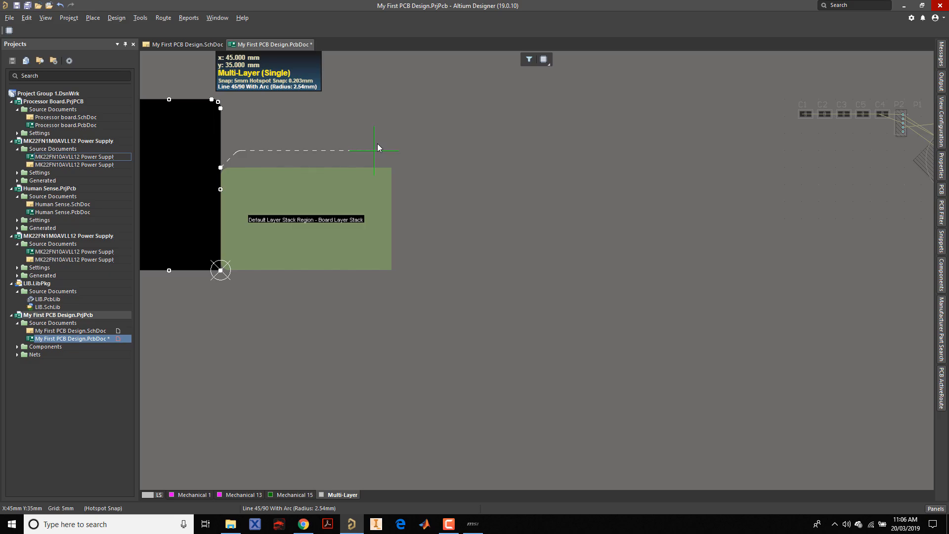
key(shift+space)
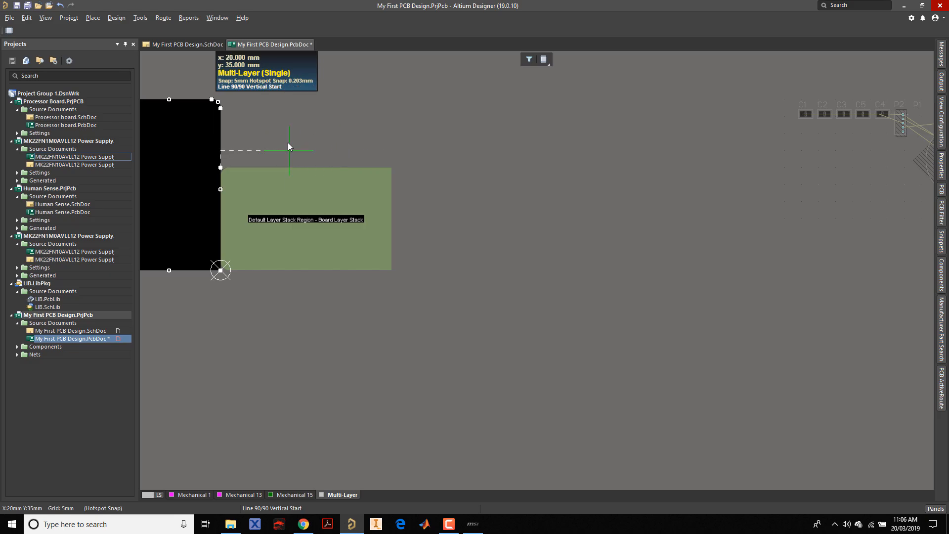
key(shift+space)
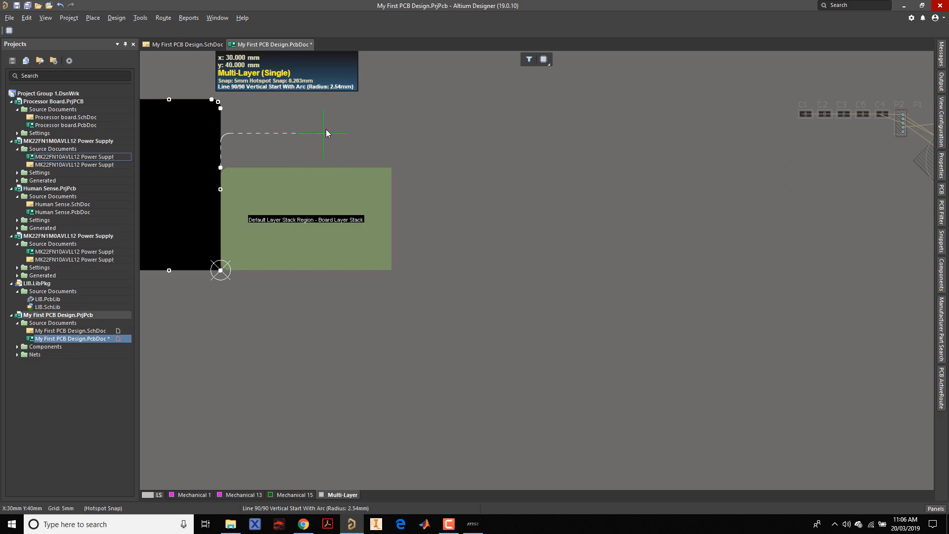
key(shift+space)
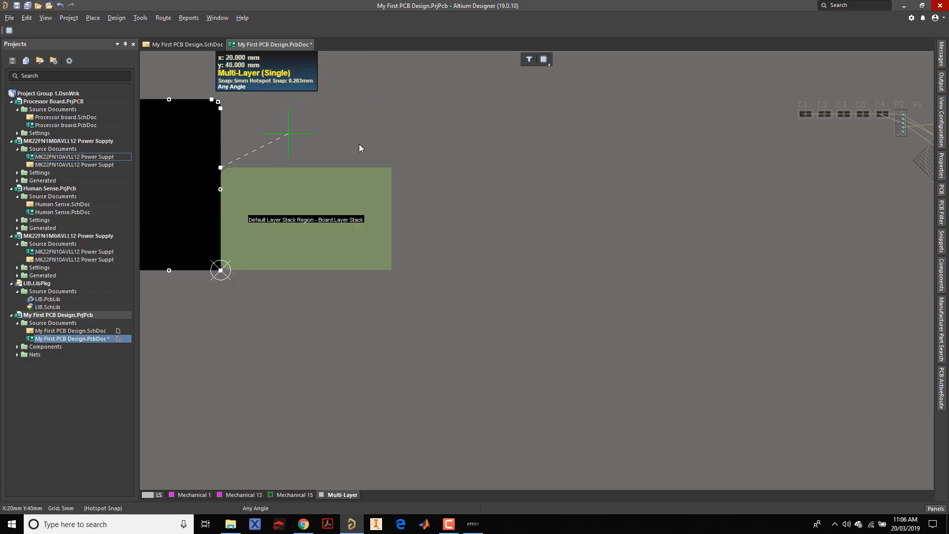
key(shift+space)
key(shift+space)
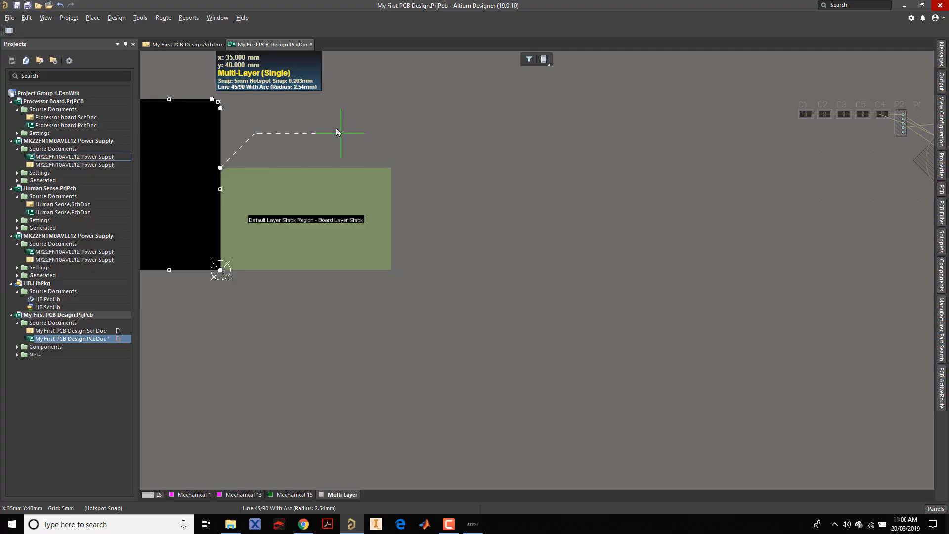
ctrl+scroll(375, 151, up, 1)
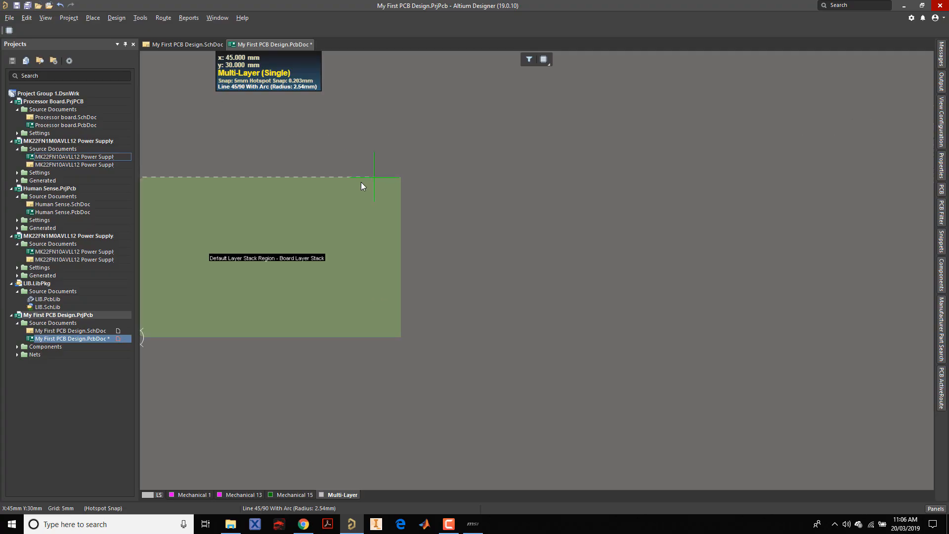
right_click(314, 173)
ctrl+scroll(321, 151, down, 2)
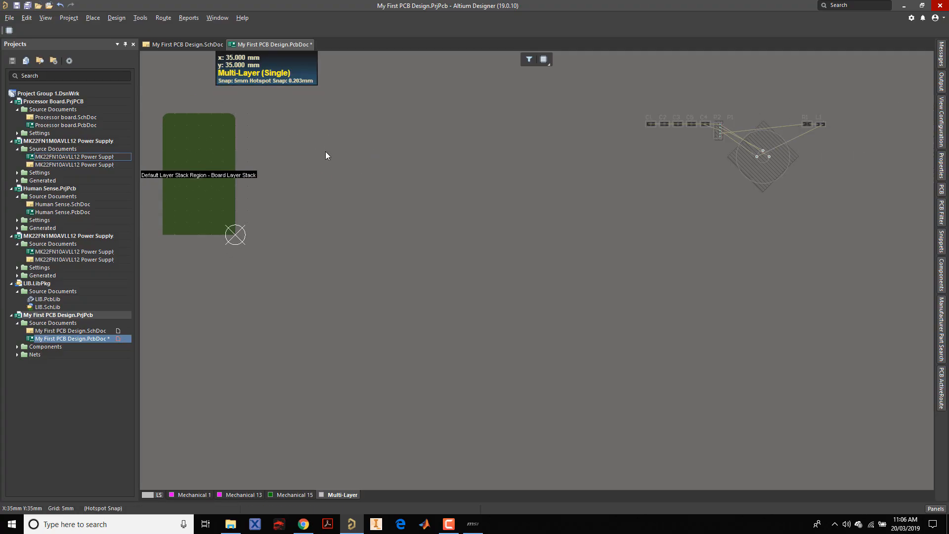
Step: Undo the last board shape changes back to the outline with only the origin corner rounded
right_drag(245, 173, 395, 253)
ctrl+scroll(286, 191, up, 3)
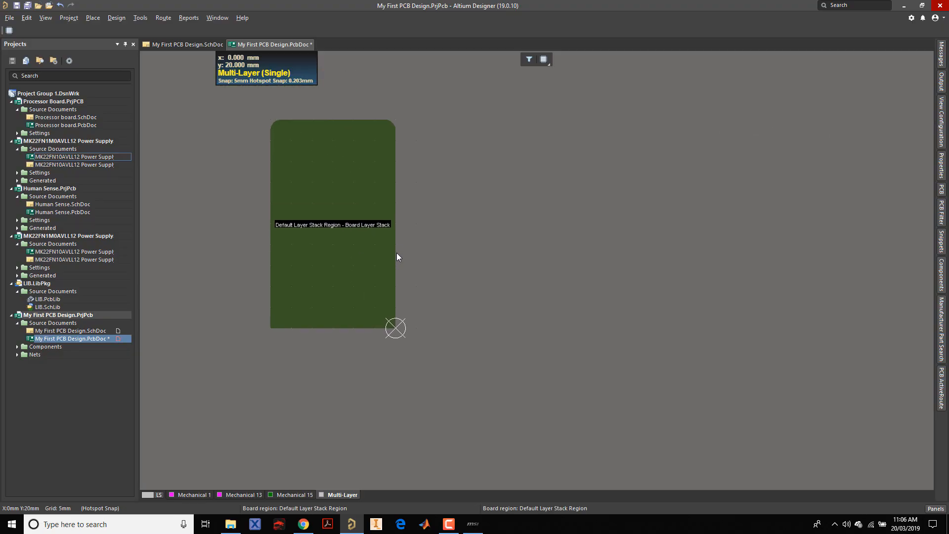
ctrl+scroll(354, 162, up, 1)
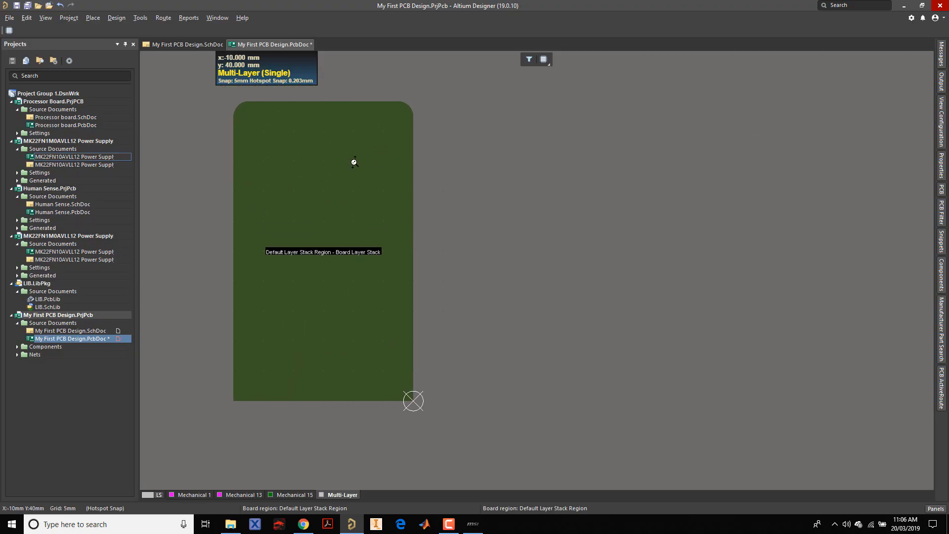
click(60, 5)
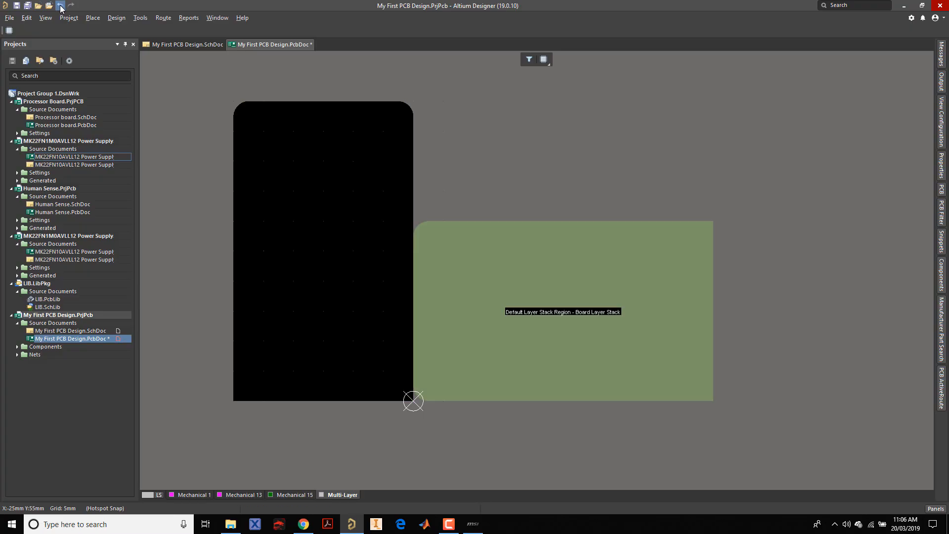
click(60, 6)
Step: Modify the board shape to round the upper-left corner with a 90/90 arc of radius 2.54 mm from (0, 25) to (5, 30) mm
ctrl+scroll(410, 366, up, 1)
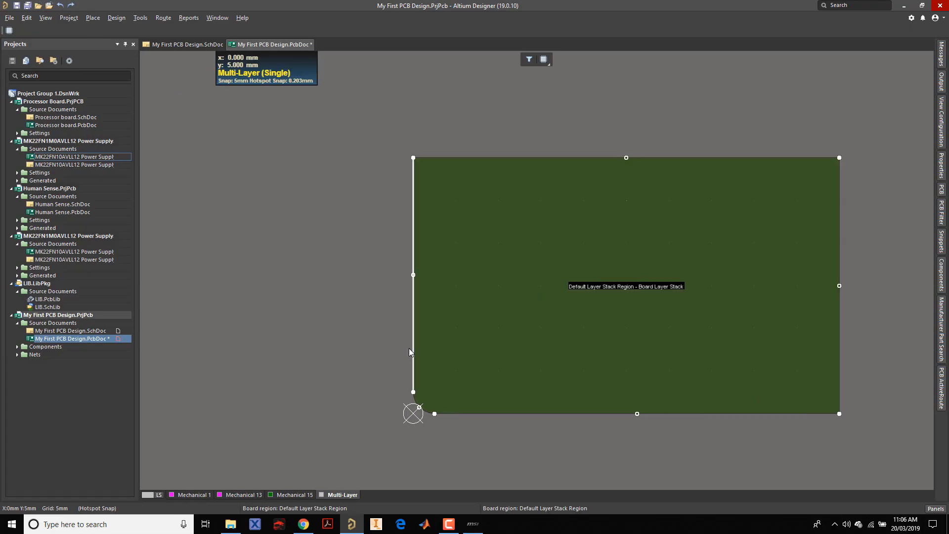
right_drag(409, 349, 283, 365)
click(118, 19)
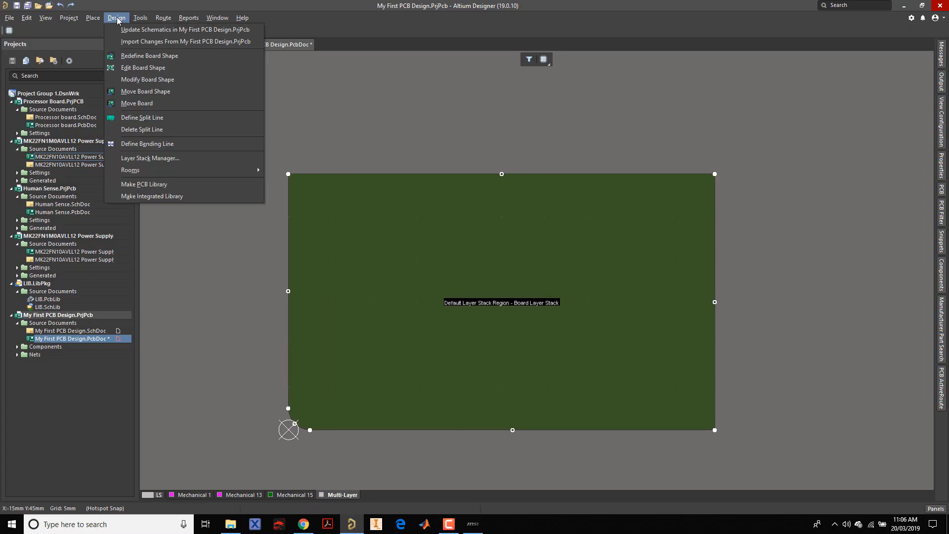
click(141, 81)
right_drag(373, 467, 372, 340)
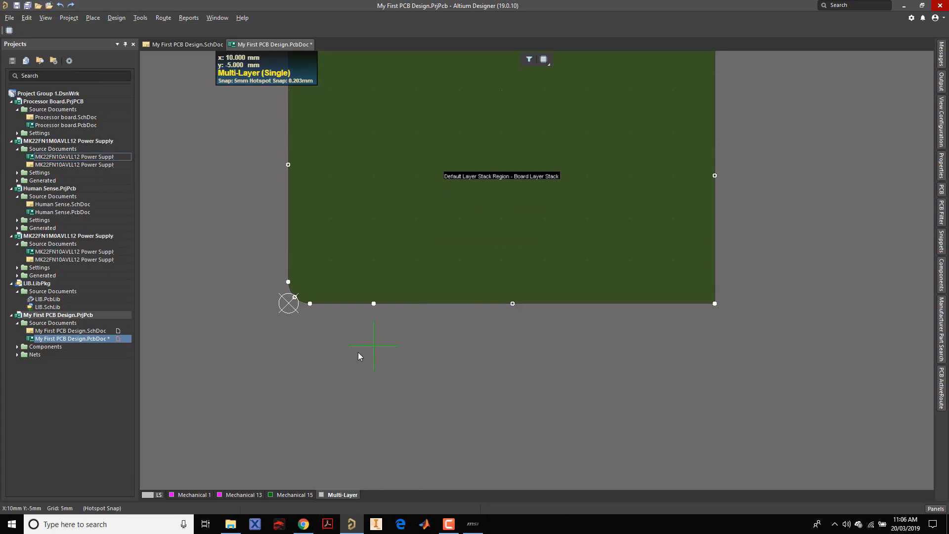
right_drag(359, 217, 367, 350)
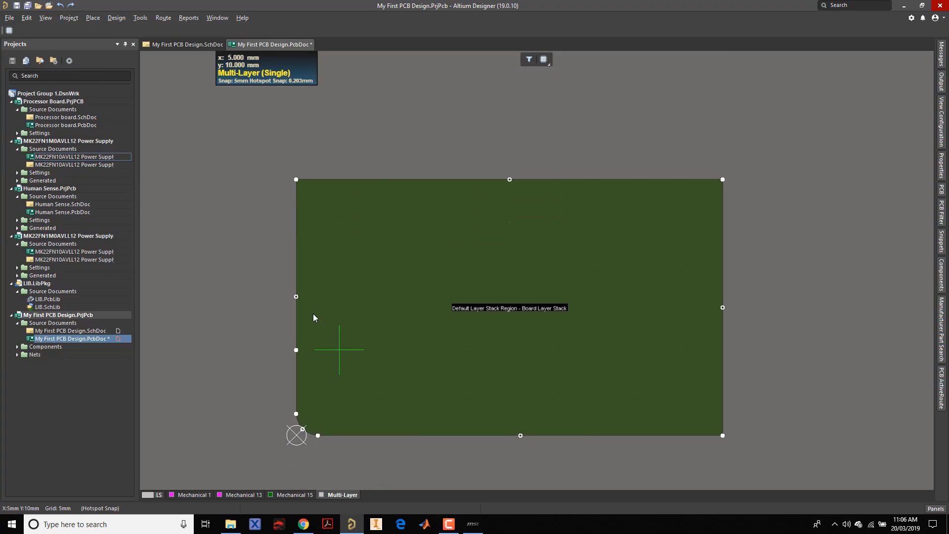
click(297, 222)
key(shift+space)
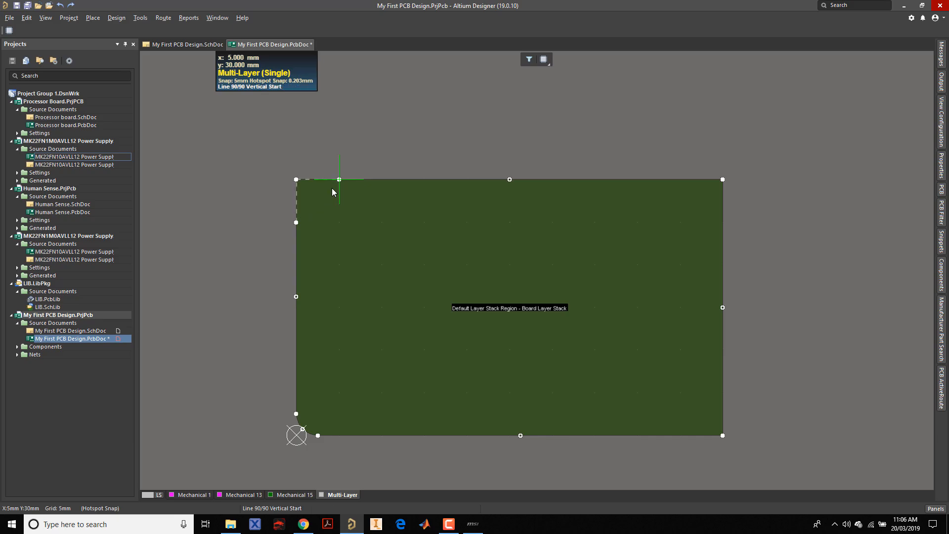
key(shift+space)
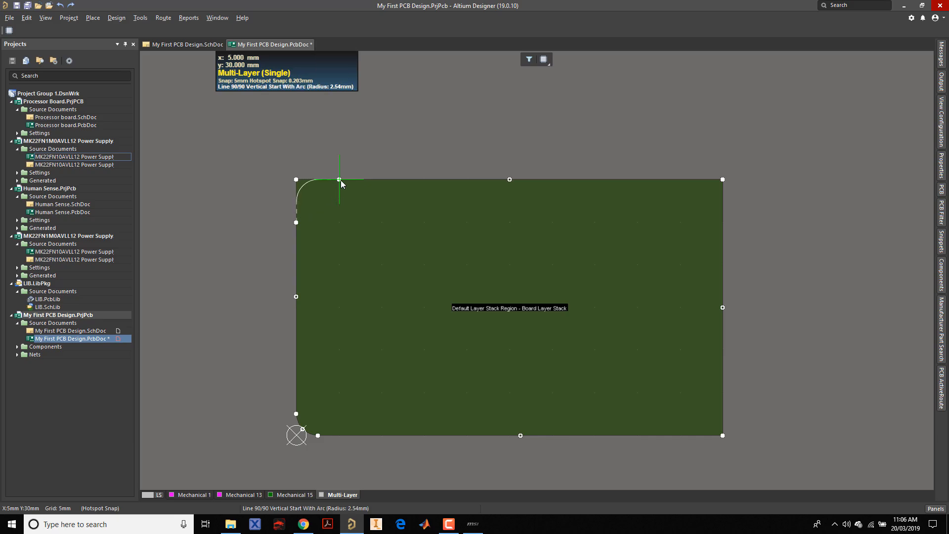
click(342, 182)
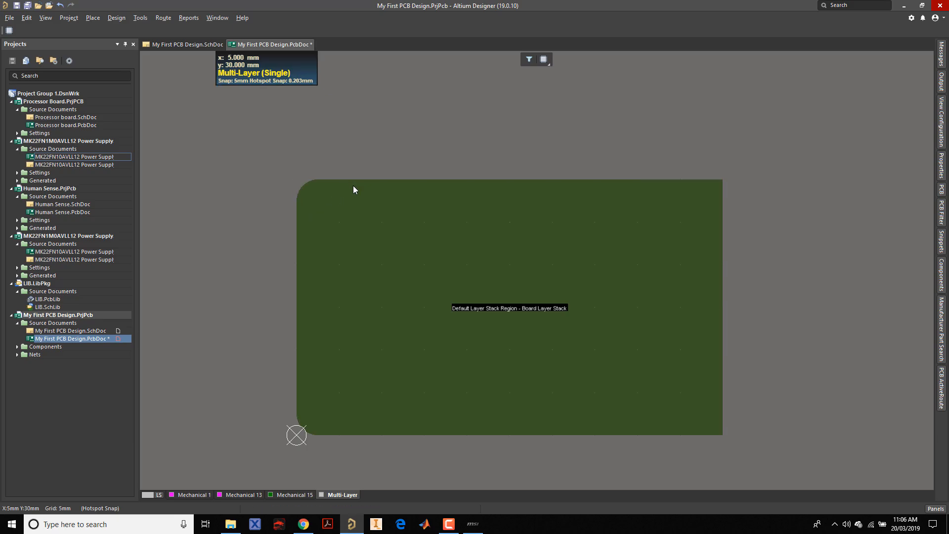
Step: Modify the board shape to round the upper-right corner with a 90/90 arc of radius 2.54 mm from (45, 30) to (50, 25) mm
click(116, 18)
click(144, 79)
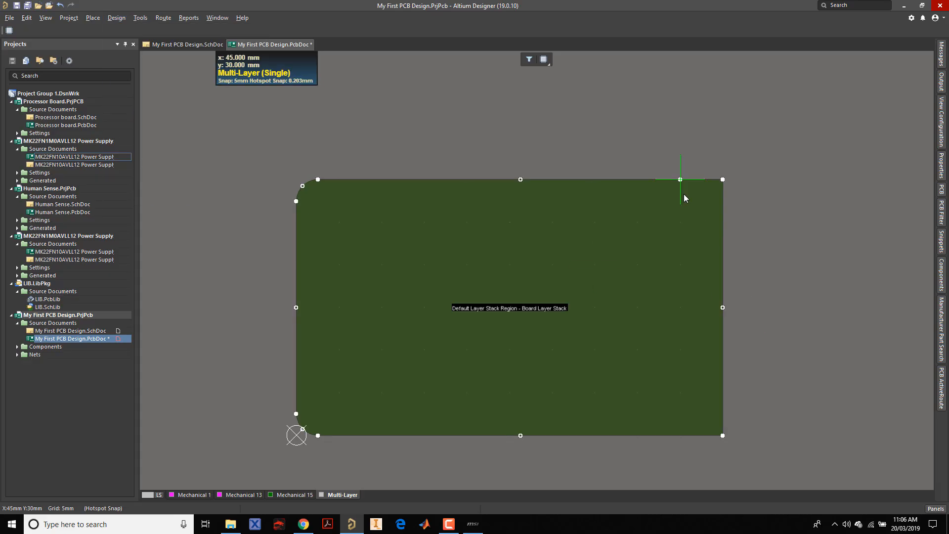
click(691, 179)
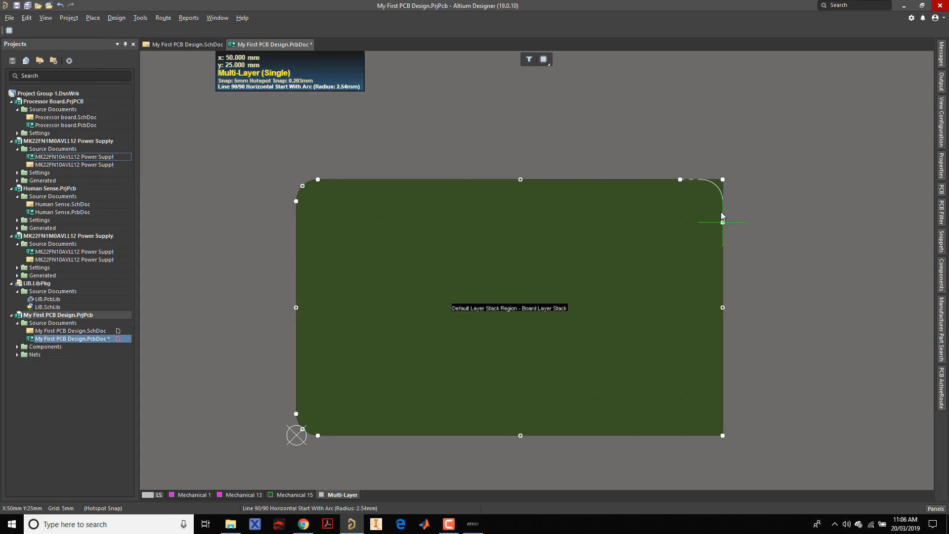
click(723, 222)
Step: Modify the board shape to round the lower-right corner with an arc starting at (50, 5) mm on the right edge
ctrl+scroll(723, 352, up, 7)
ctrl+scroll(726, 355, down, 9)
right_drag(752, 364, 614, 247)
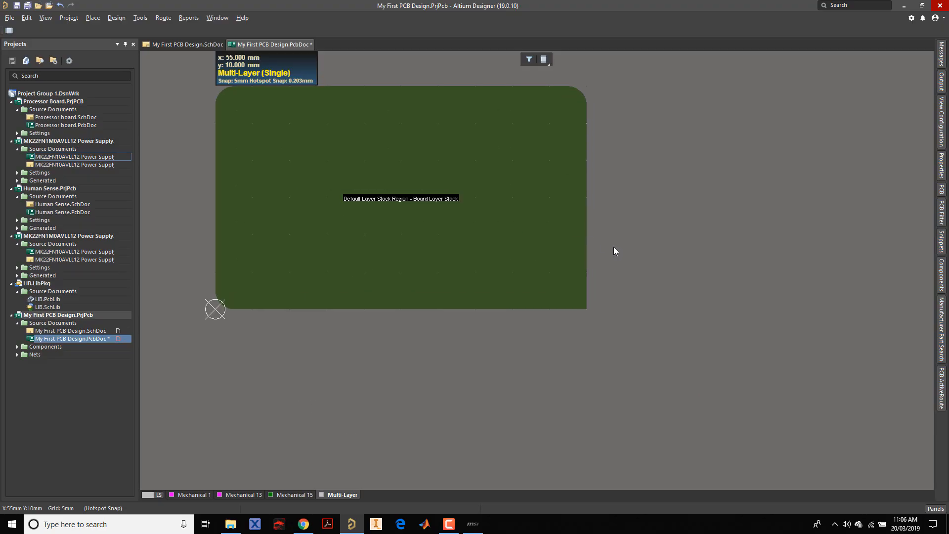
click(118, 18)
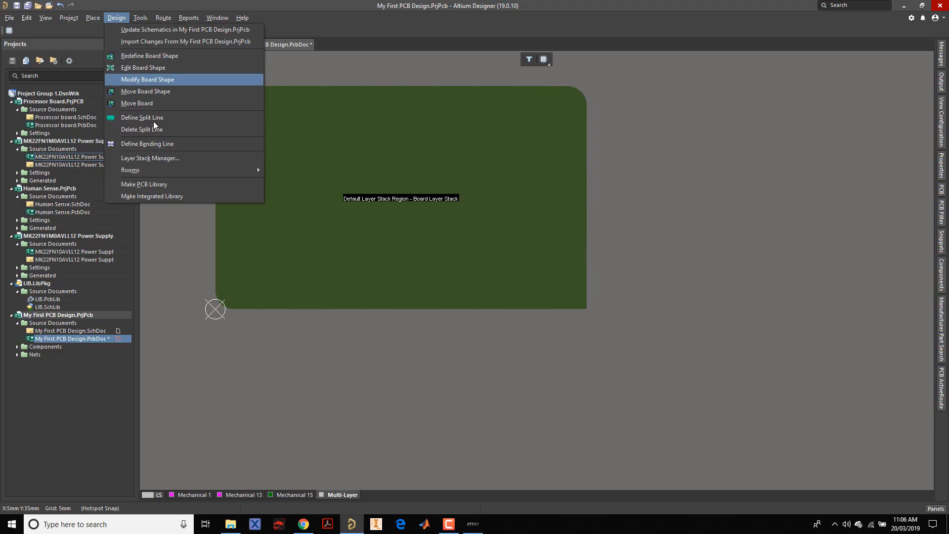
click(147, 80)
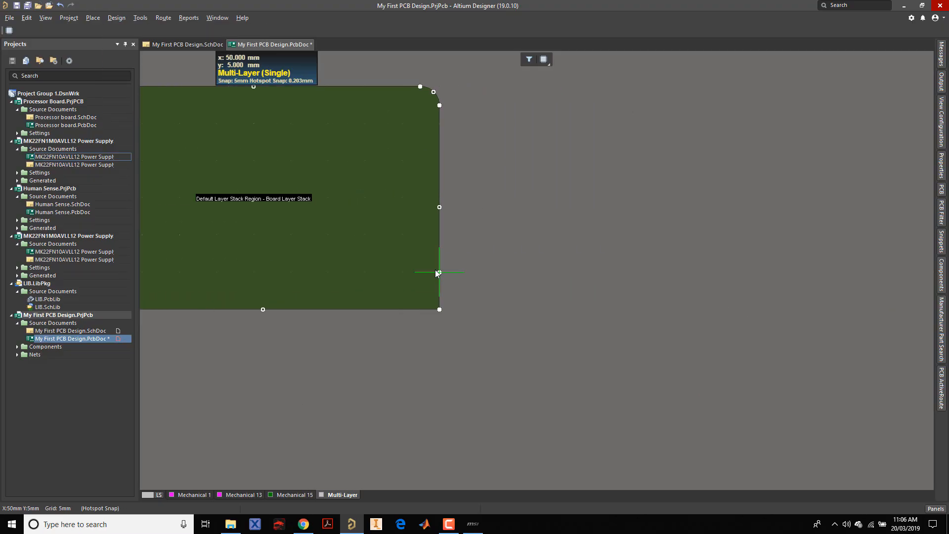
drag(439, 309, 419, 292)
click(452, 281)
ctrl+scroll(470, 272, down, 3)
right_drag(392, 262, 510, 280)
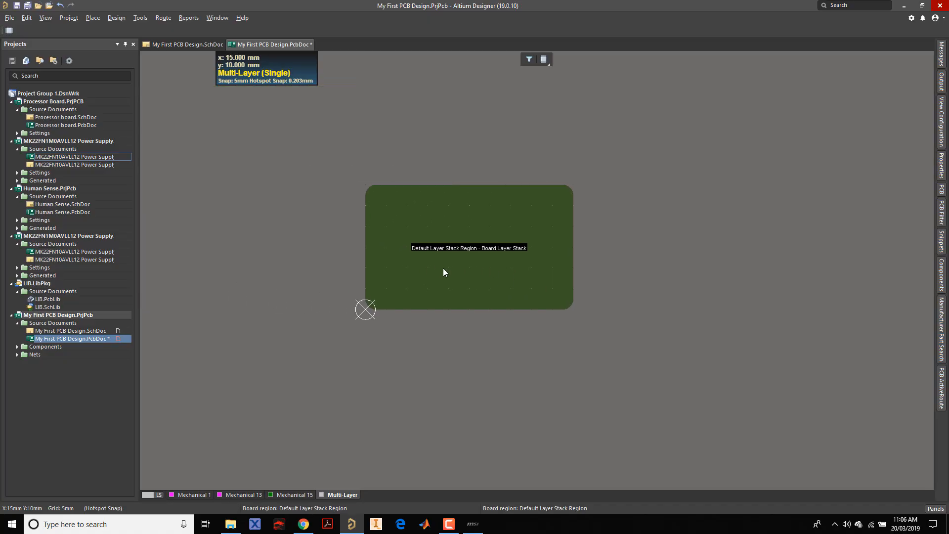
ctrl+scroll(445, 271, up, 2)
ctrl+scroll(349, 302, up, 1)
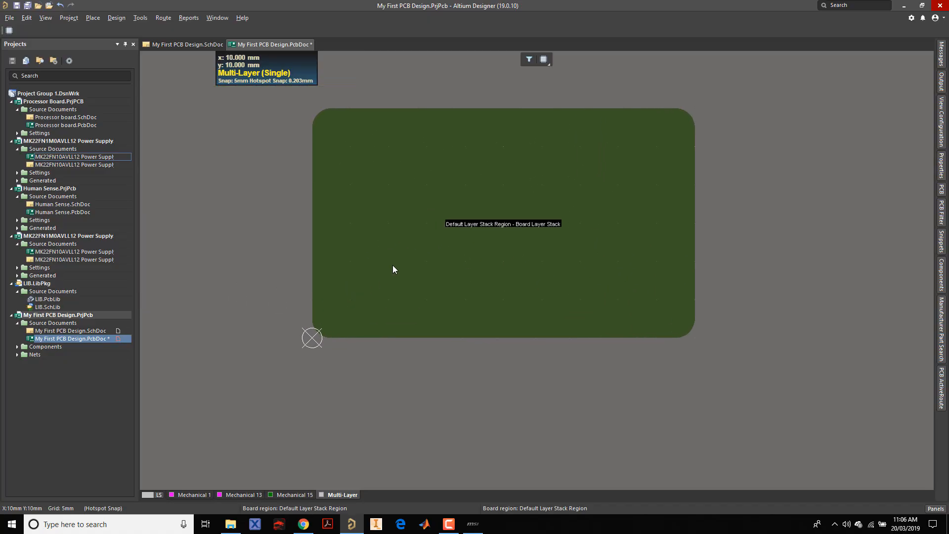
right_drag(435, 263, 386, 305)
ctrl+scroll(378, 303, down, 6)
ctrl+scroll(378, 303, up, 5)
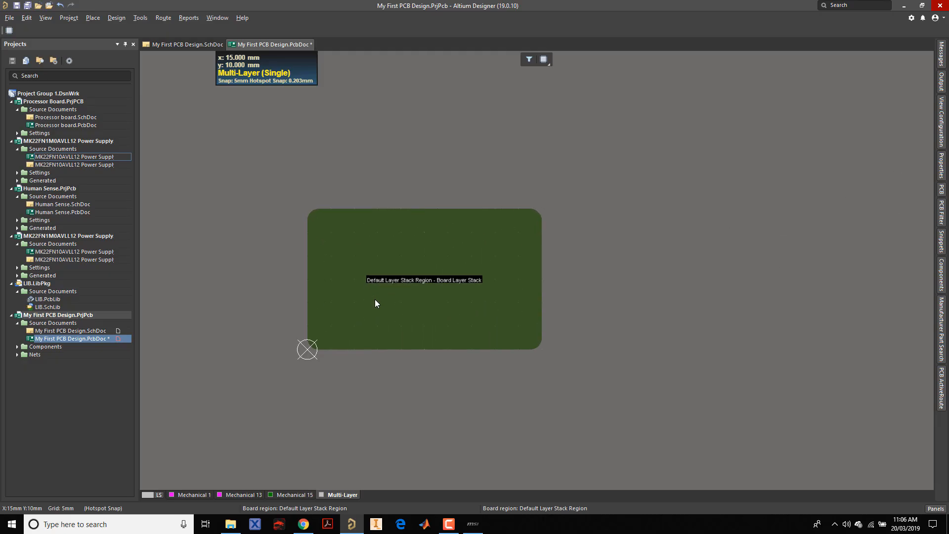
Step: Switch the board from planning mode to 2D Layout Mode, and display it in 3D Layout Mode
click(46, 18)
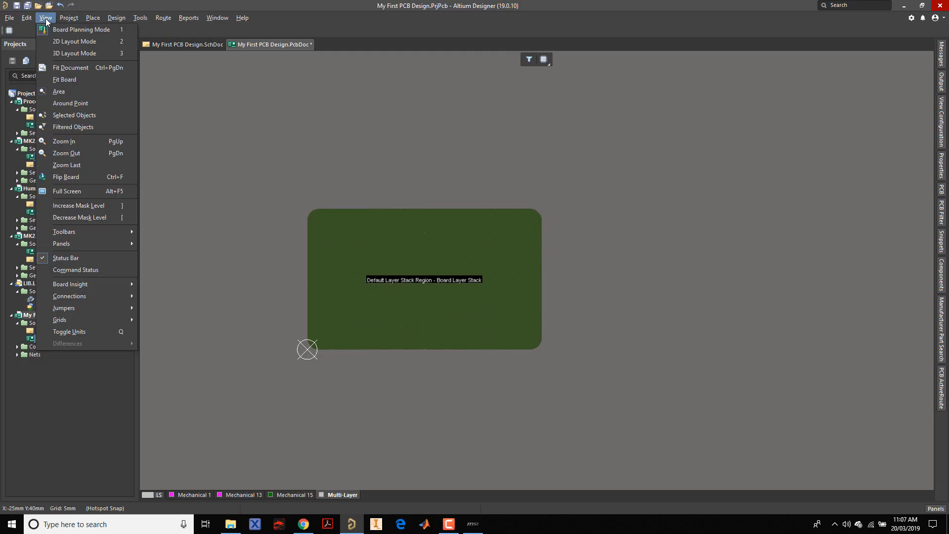
click(55, 43)
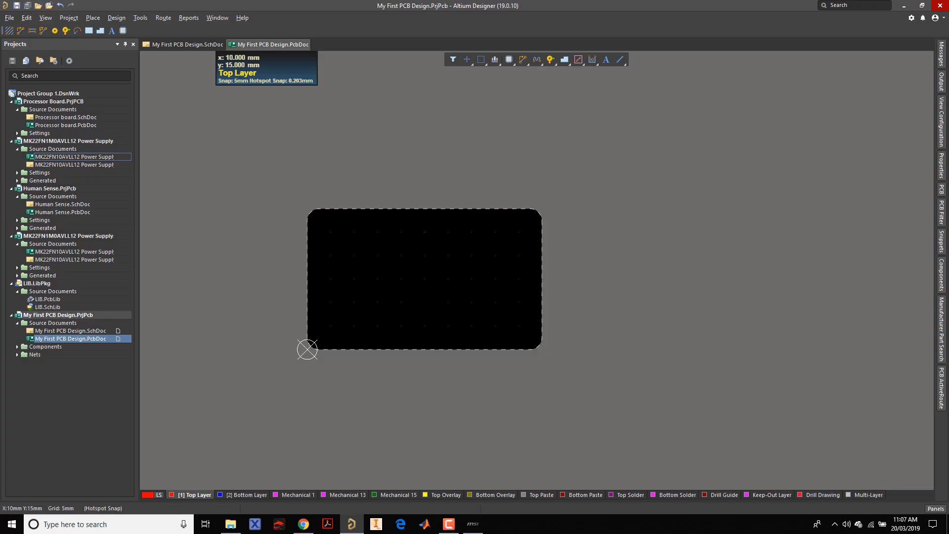
ctrl+scroll(336, 270, down, 1)
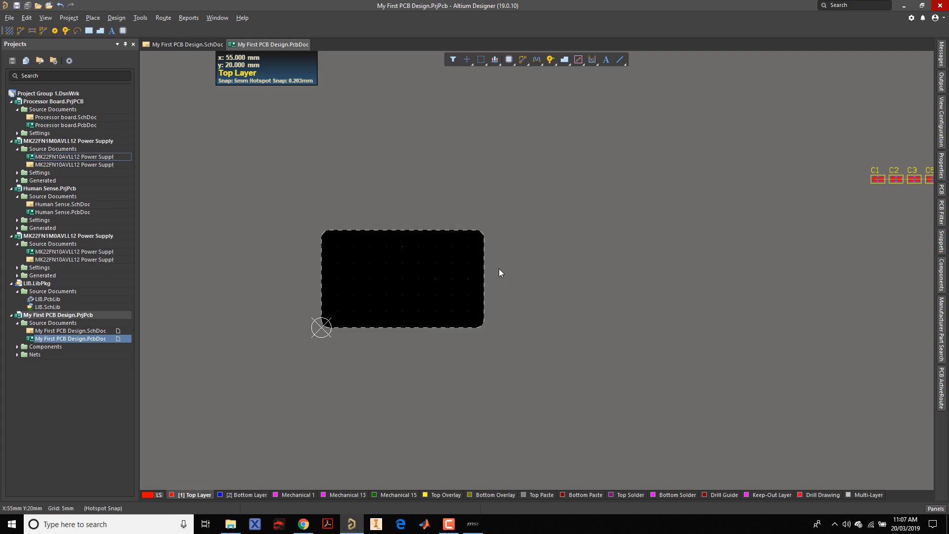
key(3)
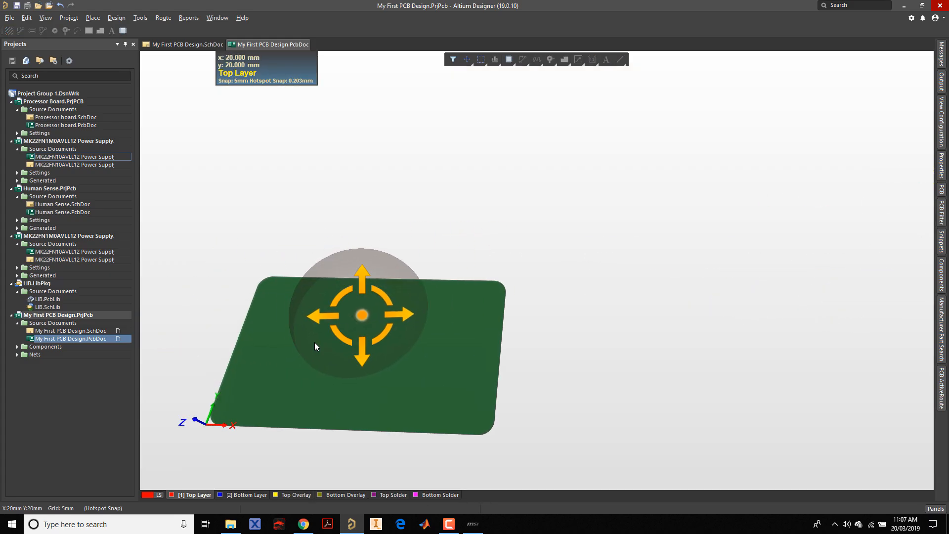
Step: Return the board to 2D Layout Mode and move component P1 onto the board's left half
mouse_move(314, 342)
shift+right_down()
mouse_move(449, 297)
mouse_move(438, 210)
mouse_move(367, 174)
mouse_move(346, 277)
mouse_move(485, 341)
mouse_move(435, 344)
shift+right_up()
click(609, 318)
key(2)
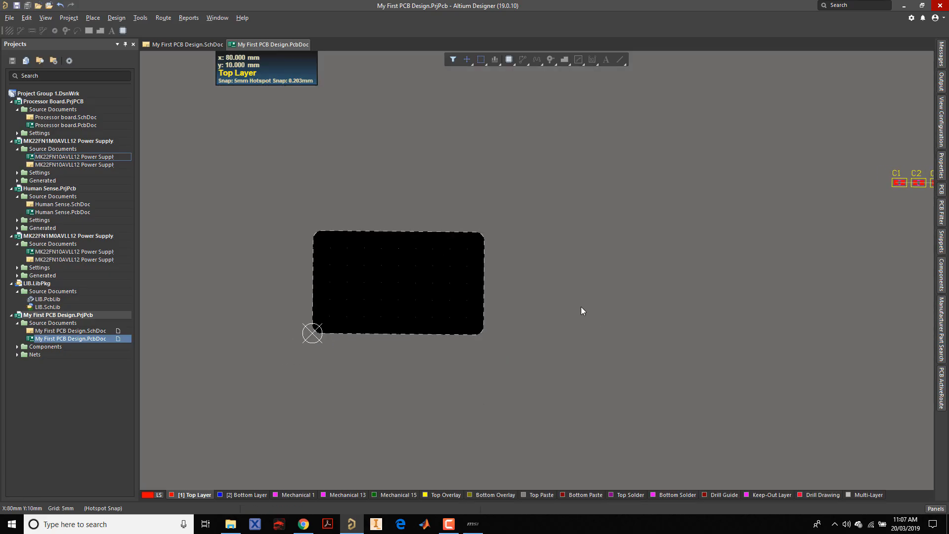
ctrl+scroll(539, 284, down, 3)
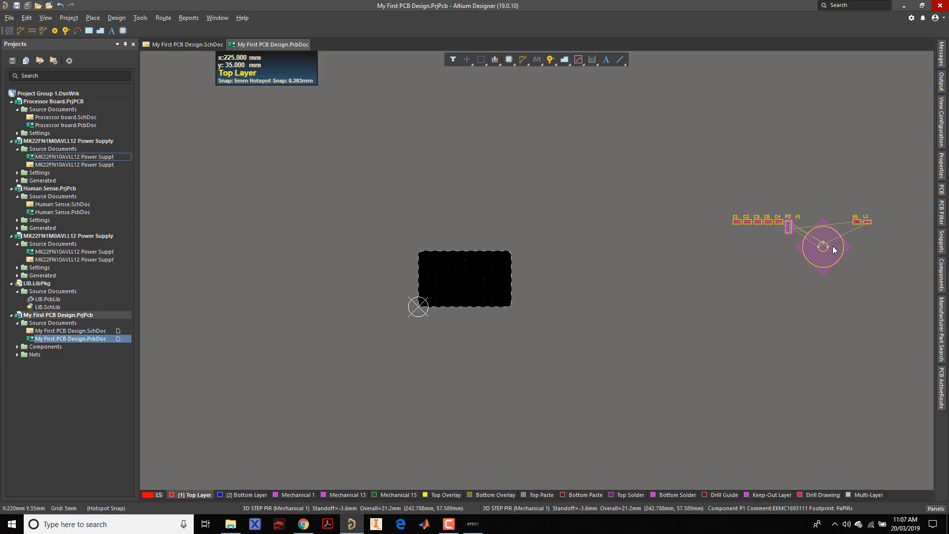
drag(823, 246, 455, 293)
ctrl+scroll(467, 276, up, 3)
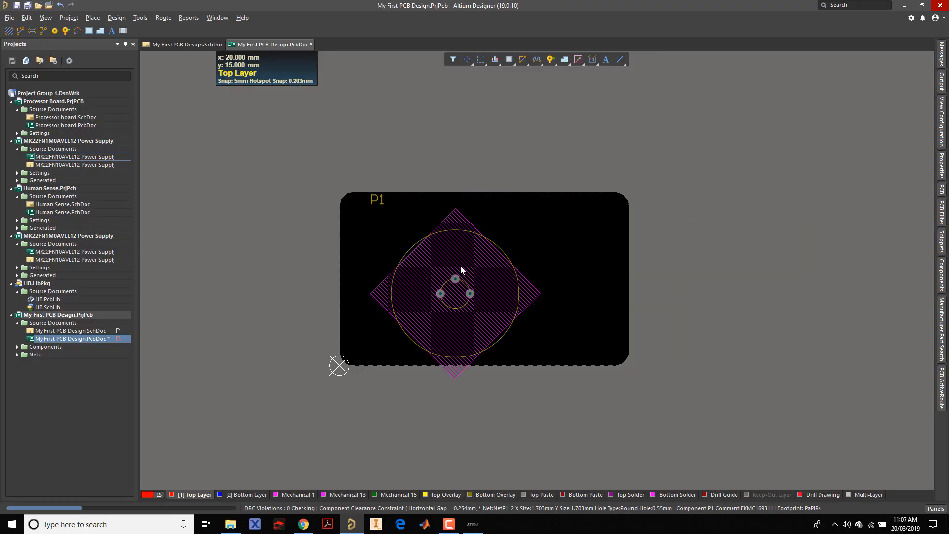
Step: Set the global snap grid to 1 mm
click(45, 18)
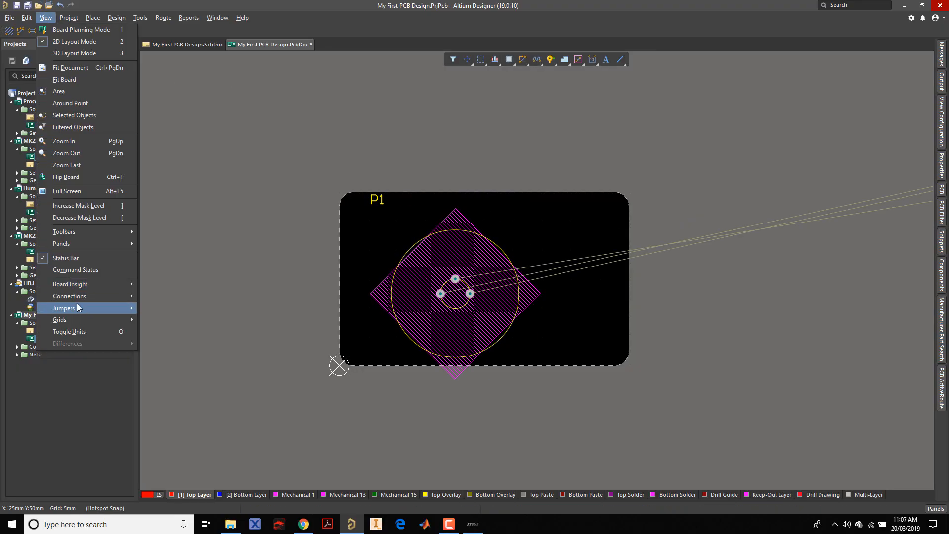
mouse_move(93, 320)
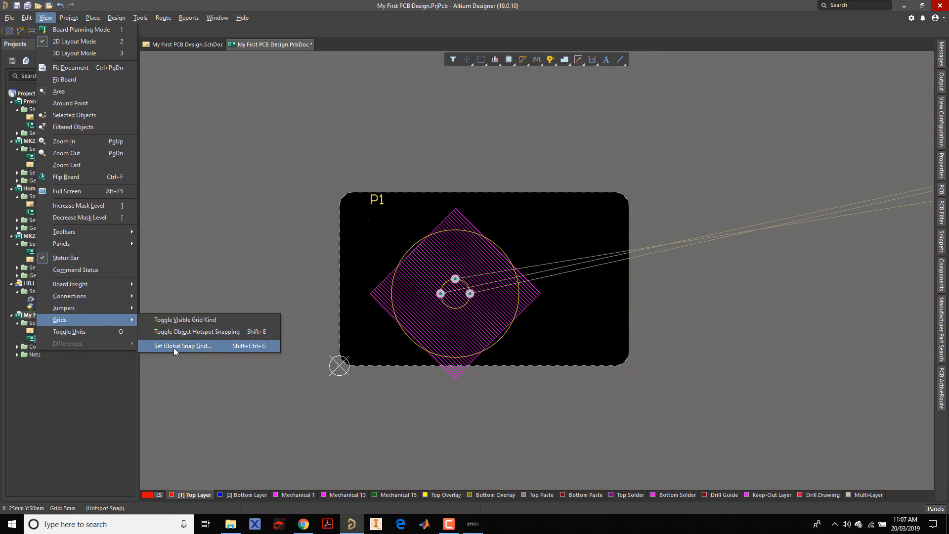
click(174, 348)
text(1)
key(Return)
Step: Rotate component P1 and reposition it near the centre of the board
drag(457, 266, 471, 282)
key(space)
ctrl+scroll(393, 263, down, 5)
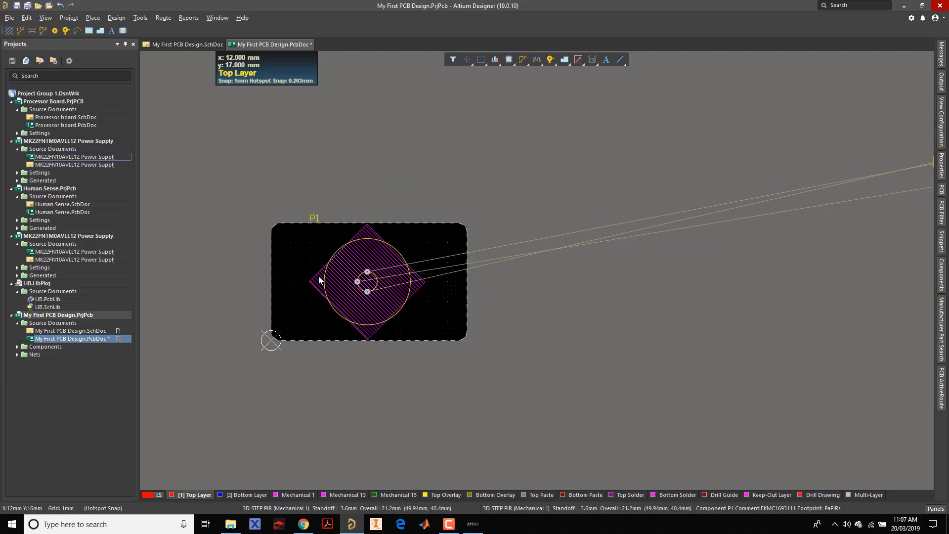
Step: Move the remaining components C1–C5, P2, R1 and L1 together to just above the board
drag(818, 194, 599, 271)
drag(706, 221, 424, 216)
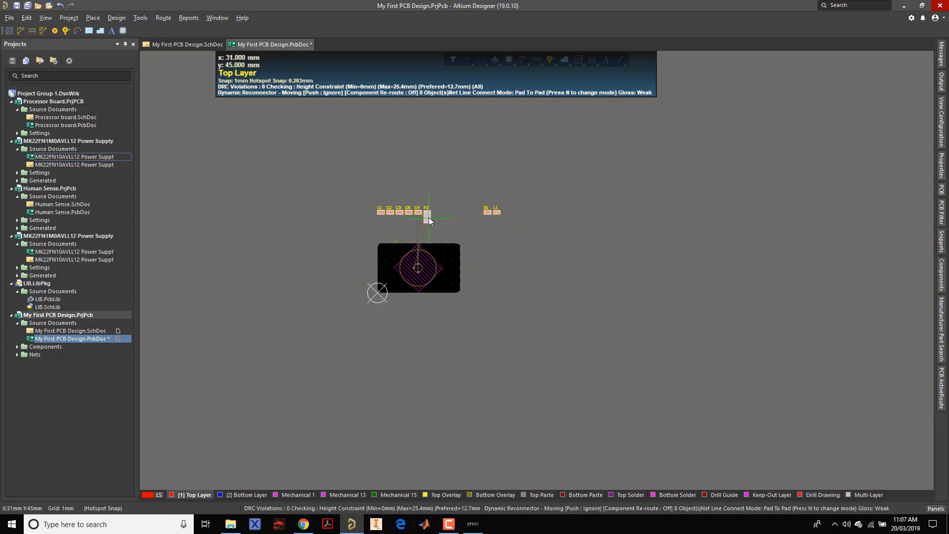
ctrl+scroll(445, 218, up, 5)
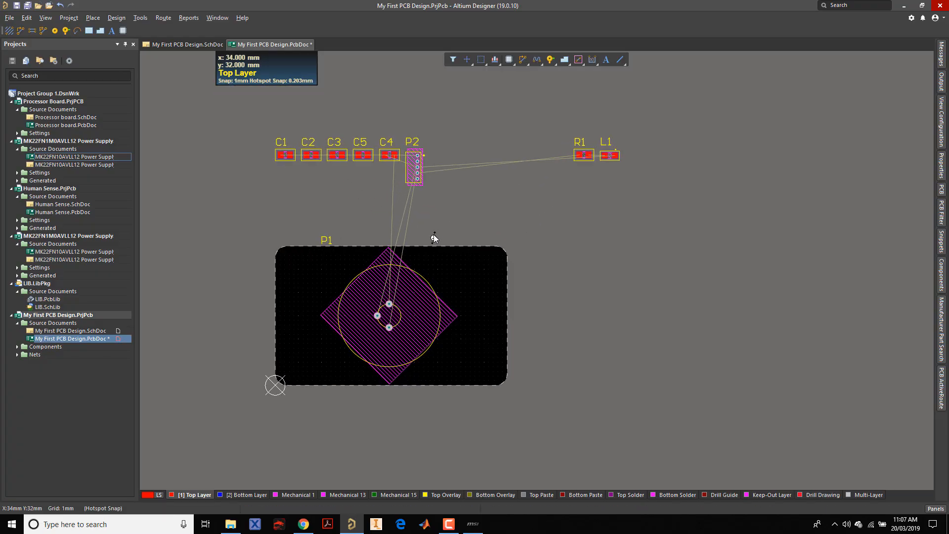
ctrl+scroll(445, 217, up, 1)
ctrl+scroll(428, 286, up, 2)
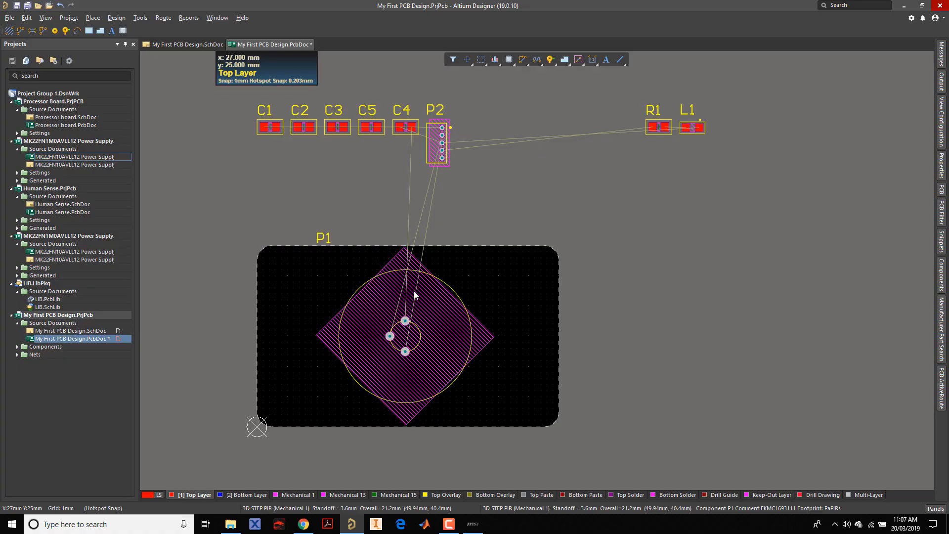
Step: Move component P1 off the board to the empty area beside it, below L1
drag(405, 321, 777, 228)
ctrl+scroll(618, 230, down, 3)
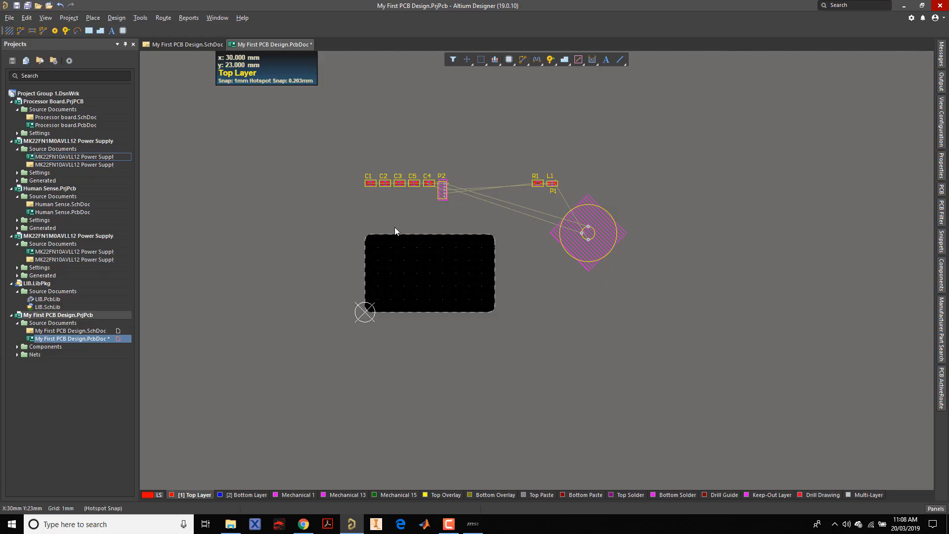
Step: Examine the empty board area with its rounded corners and edges
ctrl+scroll(396, 267, up, 3)
ctrl+scroll(345, 269, up, 2)
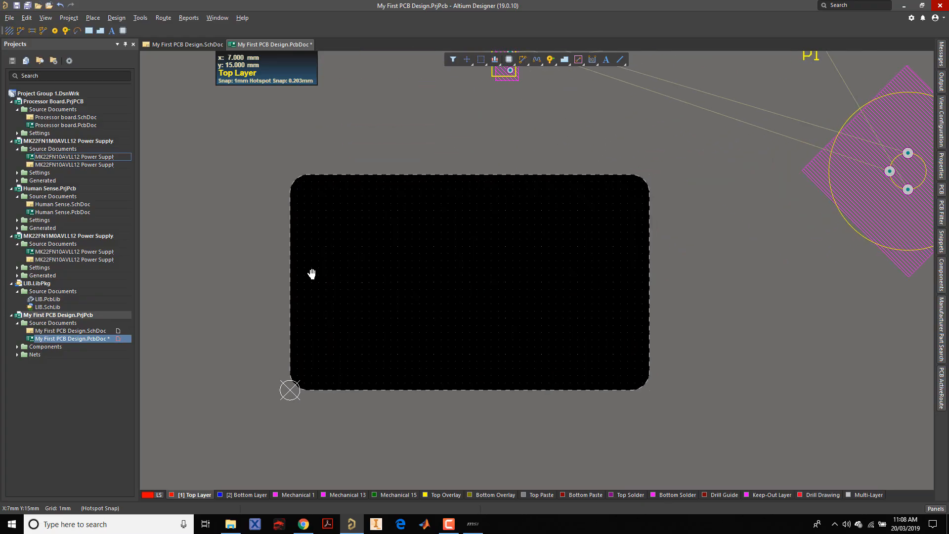
right_drag(312, 274, 239, 250)
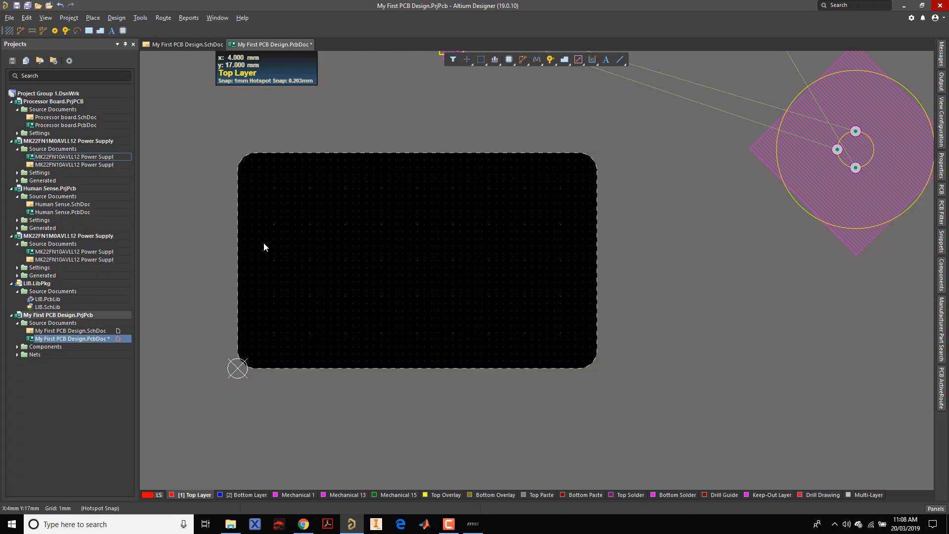
ctrl+scroll(252, 218, up, 3)
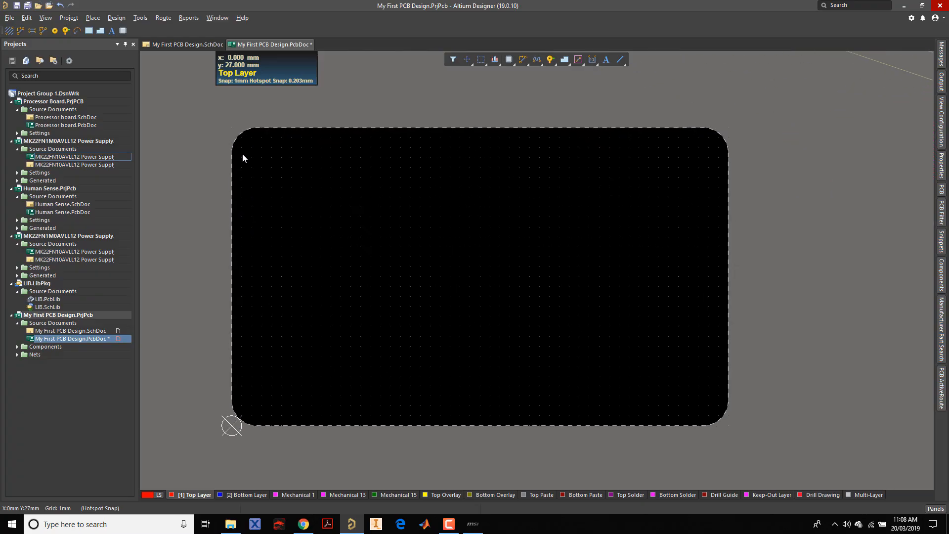
ctrl+scroll(370, 171, down, 2)
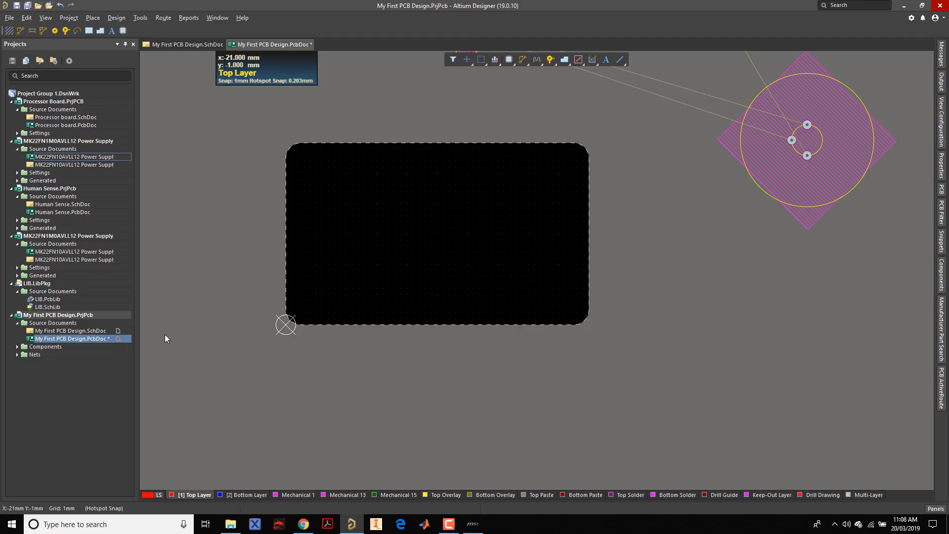
right_drag(338, 226, 339, 272)
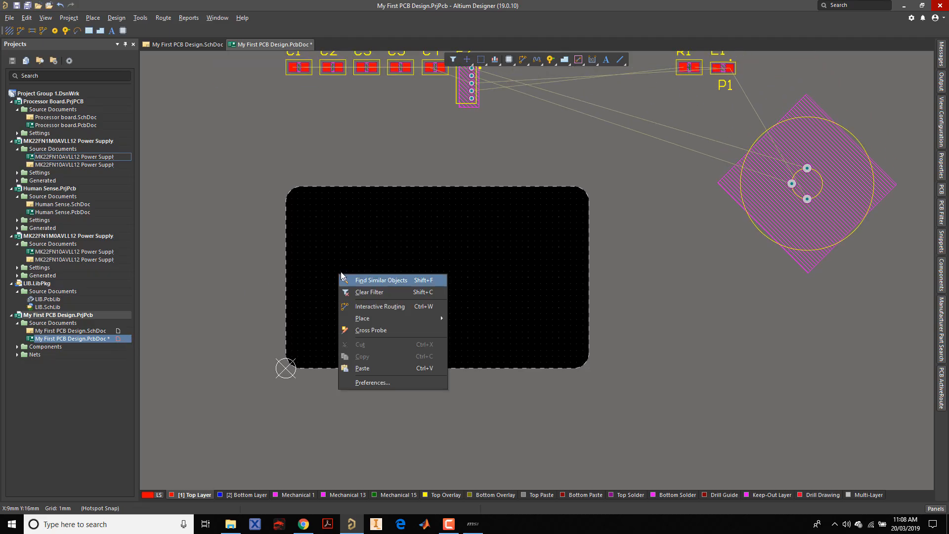
click(337, 283)
ctrl+scroll(346, 290, up, 1)
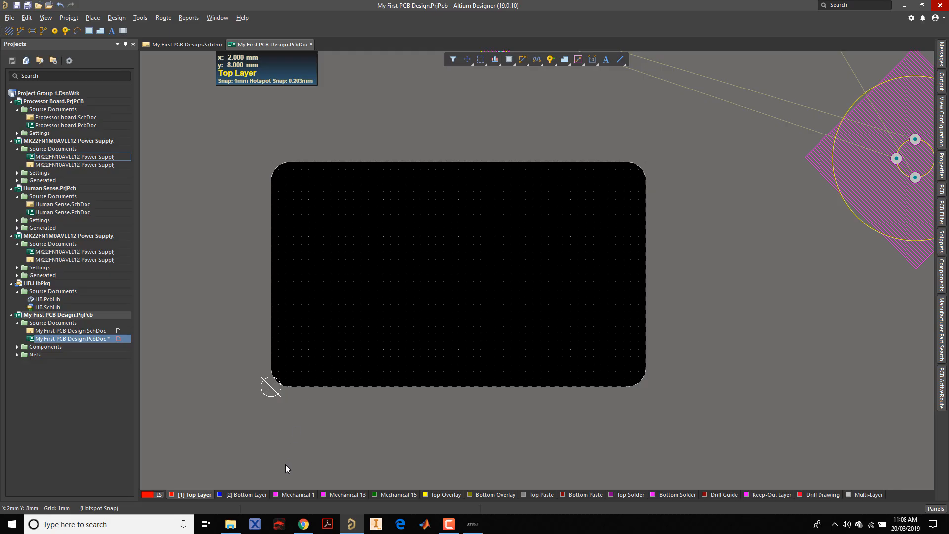
Step: Switch to Chrome and read the SparkFun PCB Basics tutorial from the overview down to the Composition section
click(303, 524)
scroll(293, 287, down, 7)
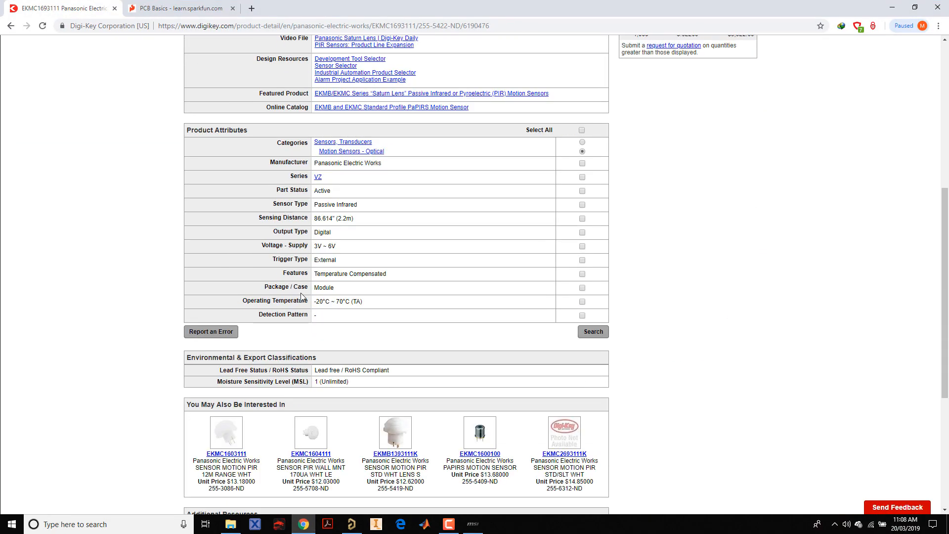
scroll(293, 287, up, 7)
click(160, 4)
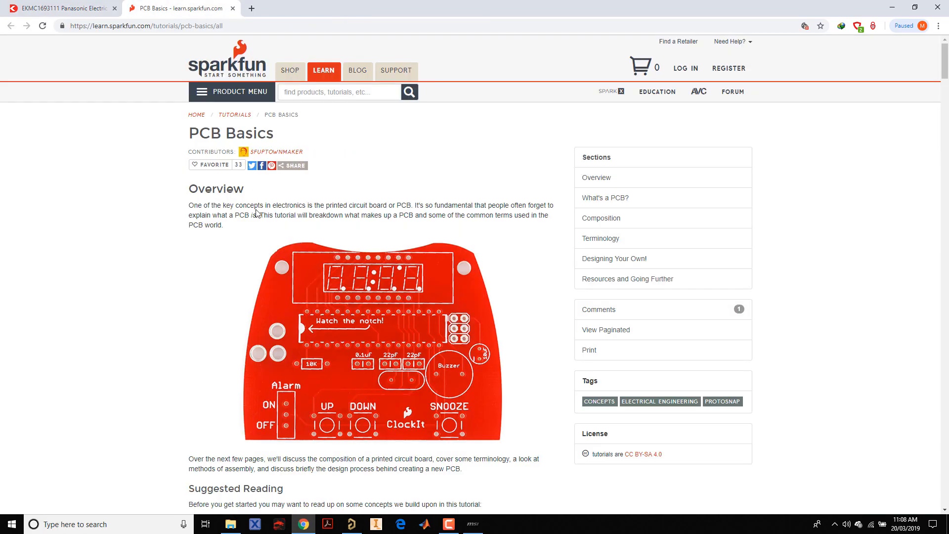
scroll(270, 249, down, 15)
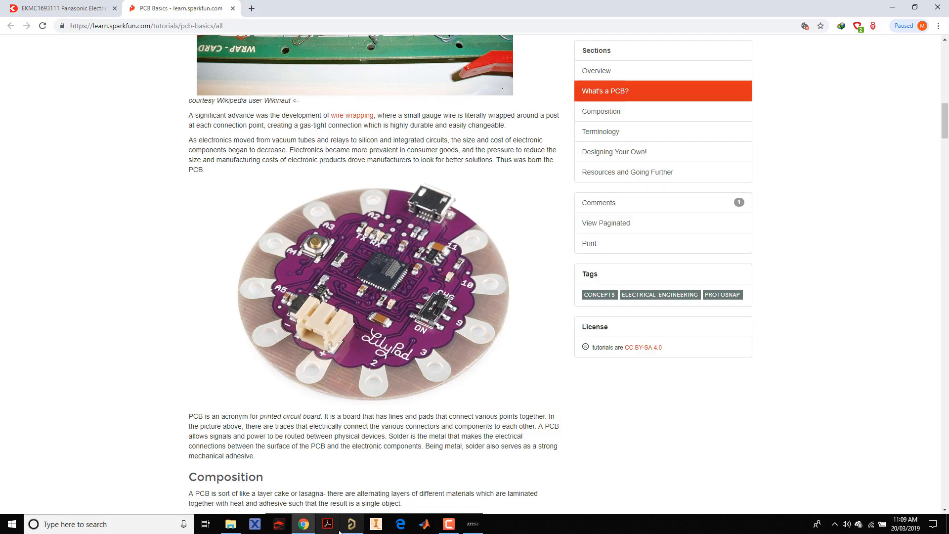
Step: Switch back to Altium Designer and open Processor board.PcbDoc from the Processor Board project, with the whole board in view
click(359, 522)
ctrl+scroll(437, 292, down, 3)
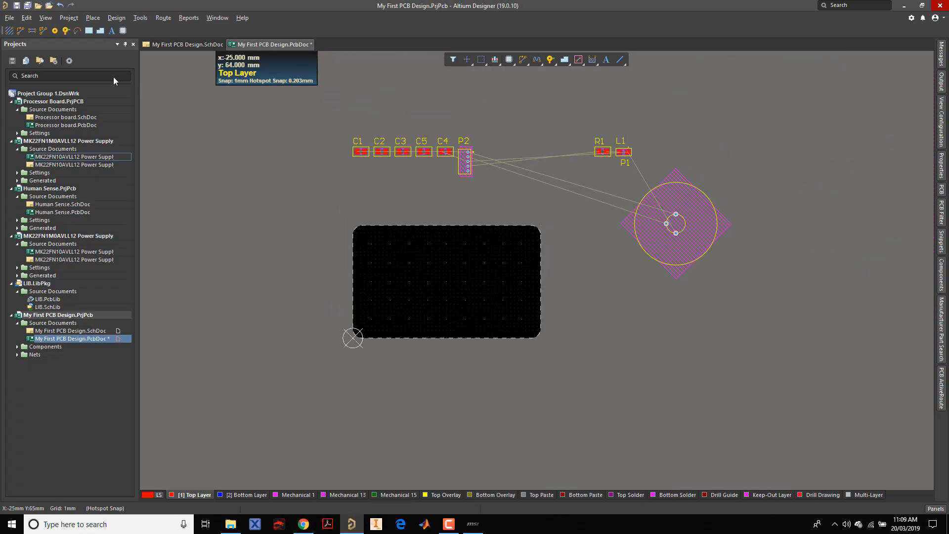
double_click(56, 125)
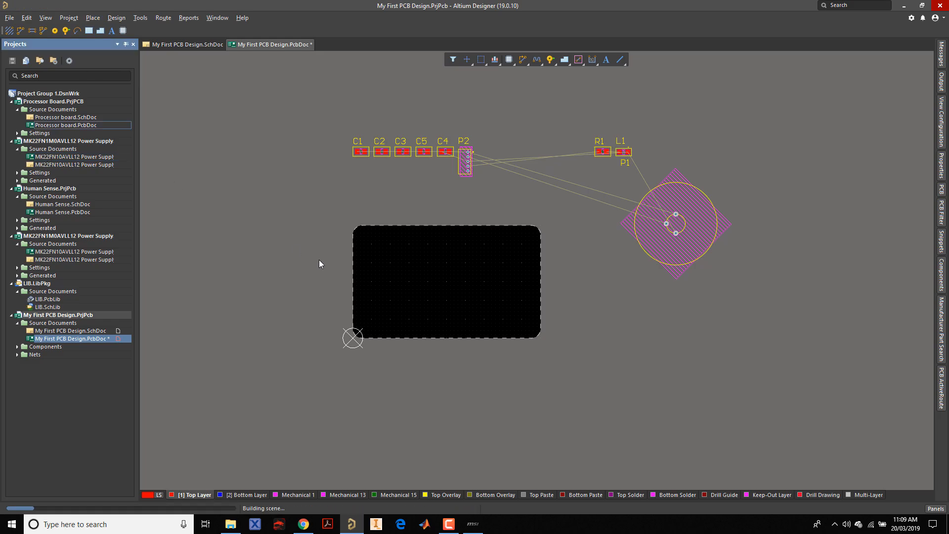
ctrl+scroll(281, 250, up, 3)
right_drag(281, 251, 559, 299)
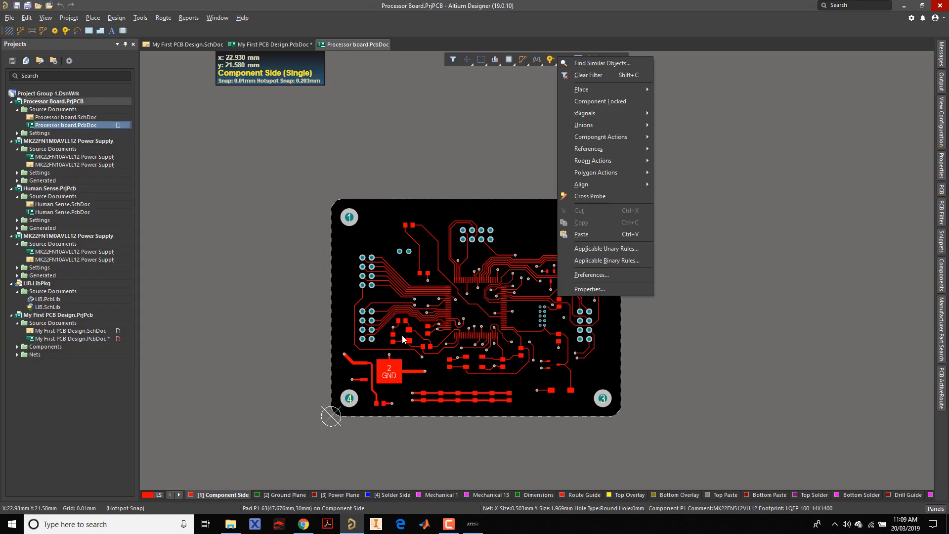
click(277, 243)
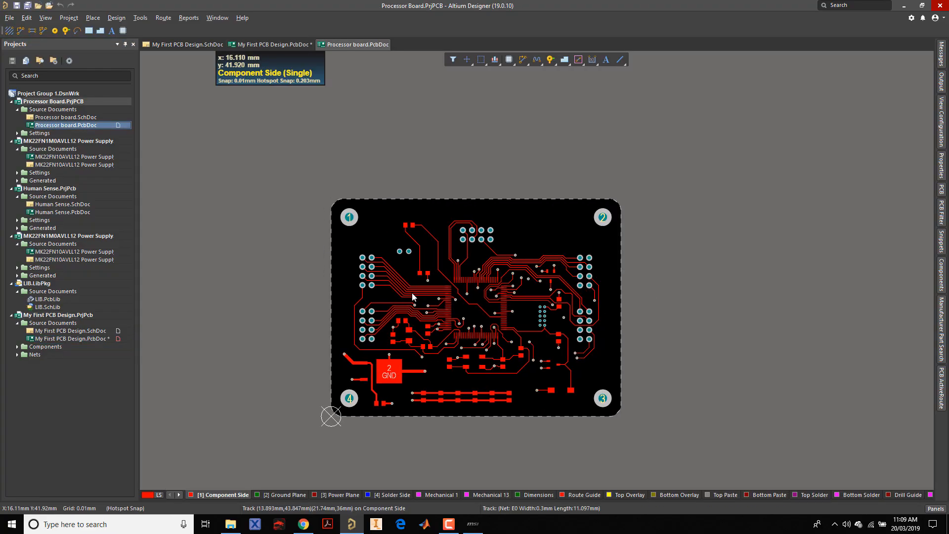
ctrl+scroll(411, 296, up, 2)
right_drag(416, 302, 342, 269)
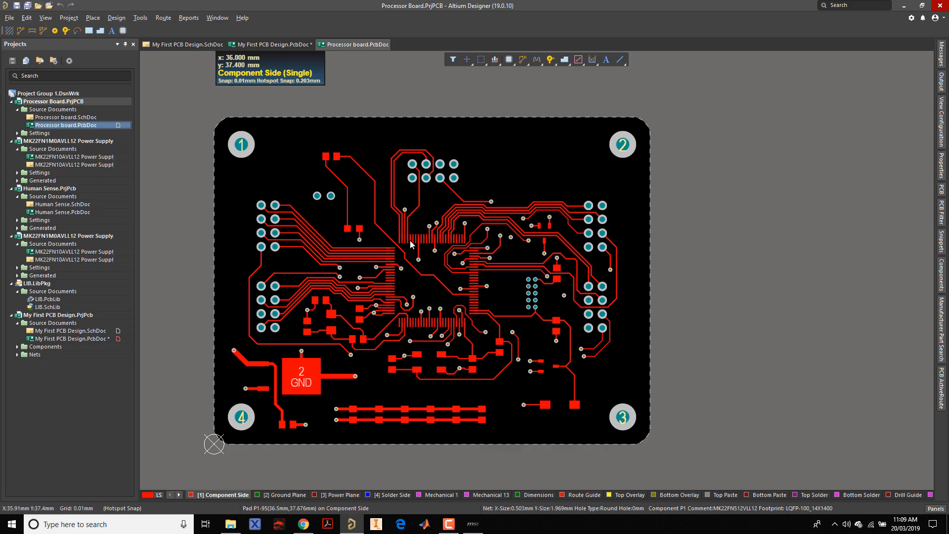
Step: Inspect the tracks on the Solder Side layer of the processor board, and return to the Component Side layer
click(391, 495)
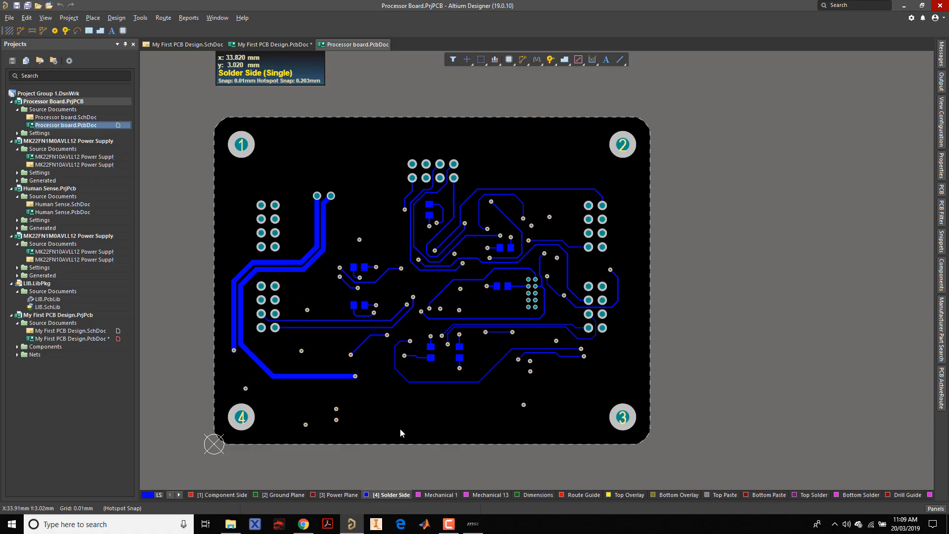
double_click(399, 497)
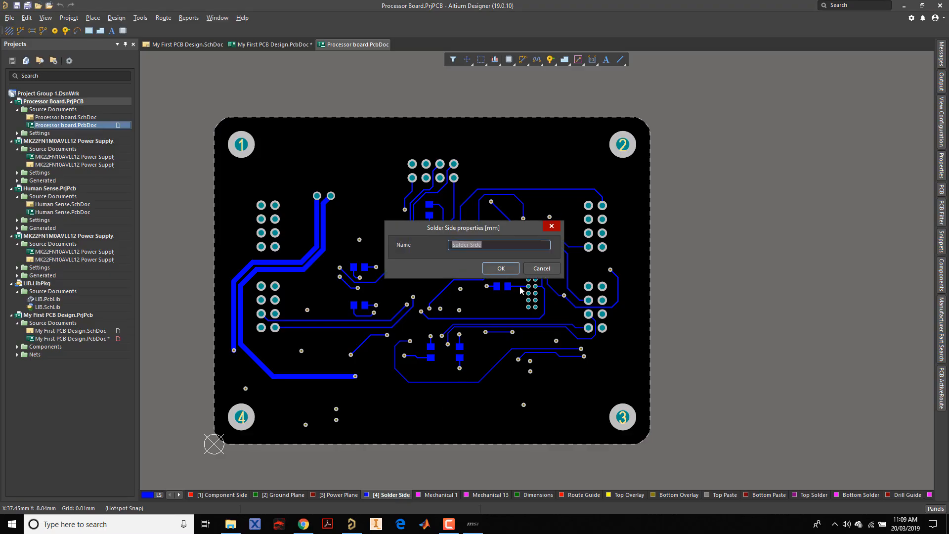
click(541, 268)
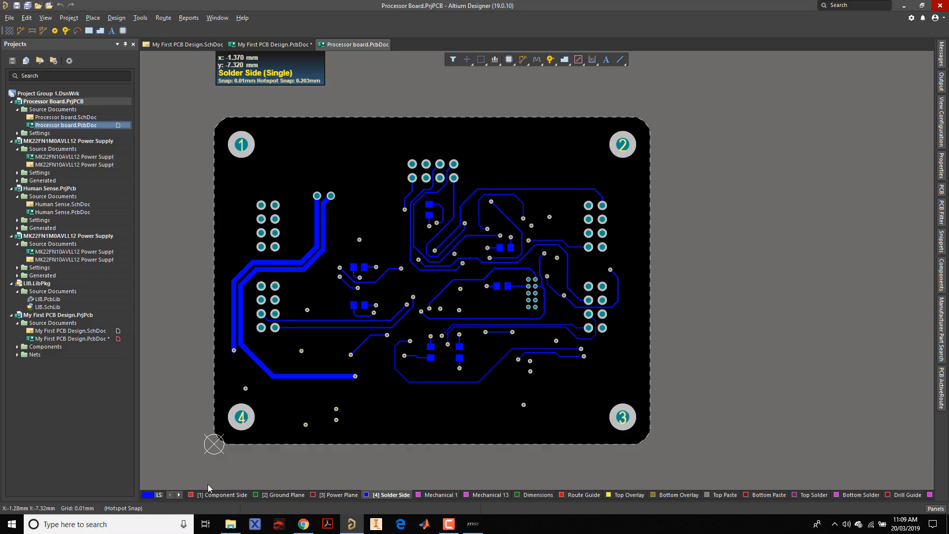
click(218, 495)
Step: Display the processor board in 3D Layout Mode and inspect the components on both of its faces
key(3)
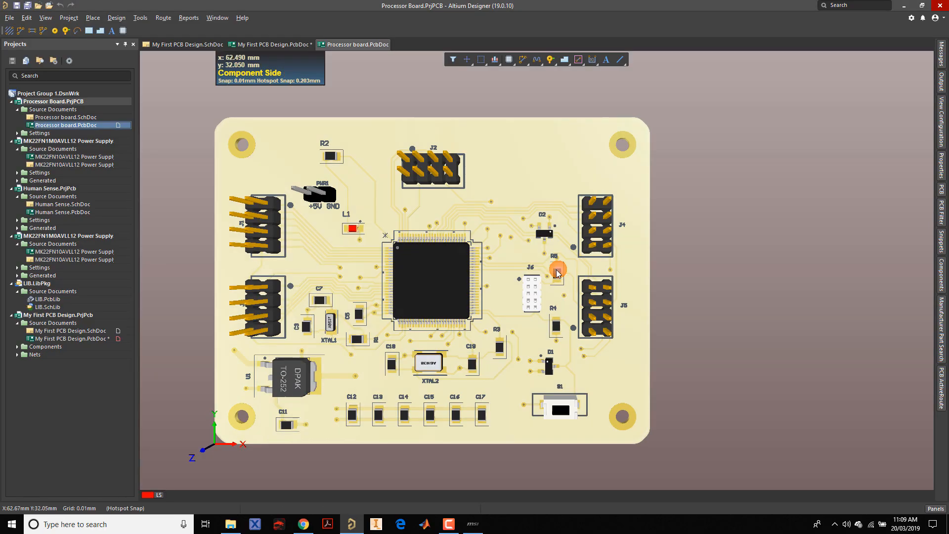
shift+right_drag(500, 266, 512, 186)
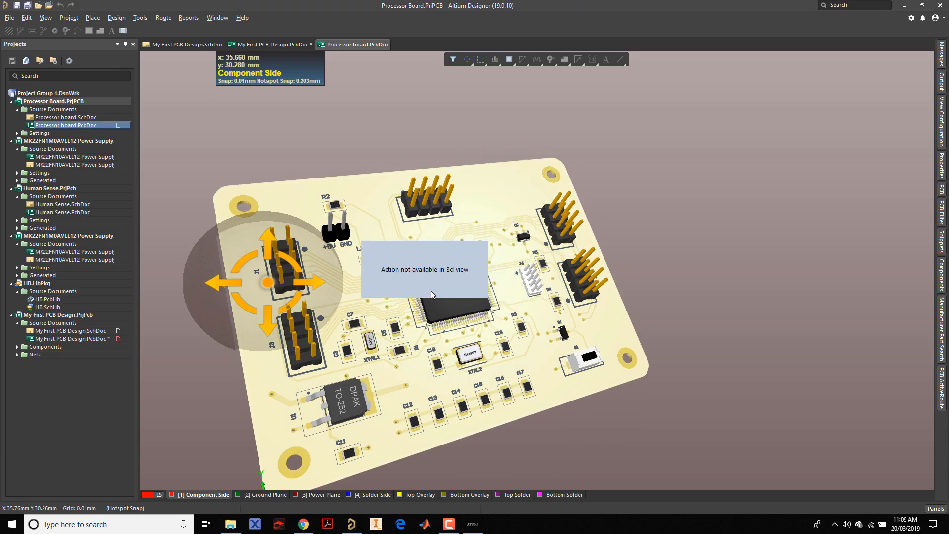
mouse_move(431, 290)
shift+right_down()
mouse_move(395, 284)
mouse_move(177, 313)
shift+right_up()
shift+right_drag(406, 203, 198, 248)
mouse_move(431, 180)
shift+right_down()
mouse_move(361, 234)
mouse_move(120, 226)
mouse_move(301, 278)
shift+right_up()
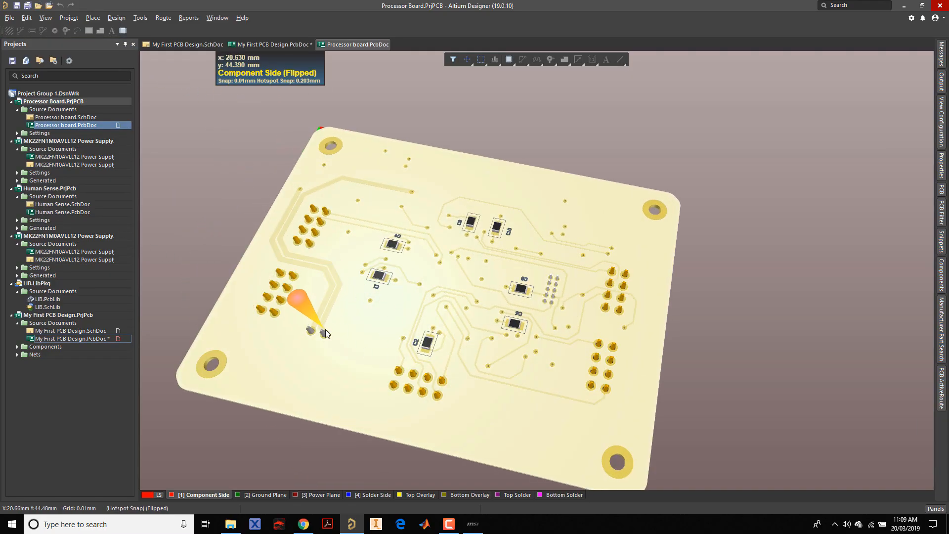
shift+right_drag(396, 250, 451, 401)
shift+right_drag(396, 233, 386, 316)
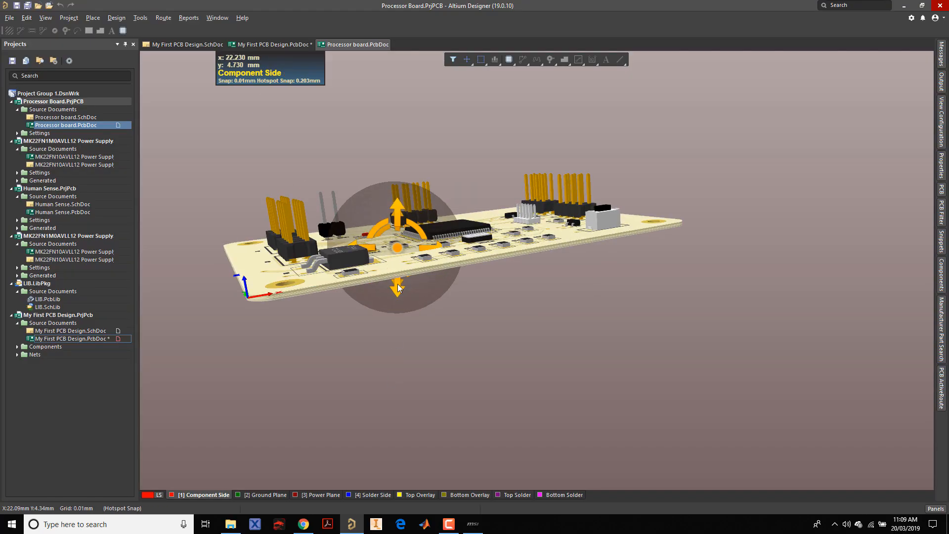
Step: Examine the layer stack along the processor board's front edge up close in 3D
middle_drag(381, 292, 378, 272)
shift+right_drag(383, 301, 386, 293)
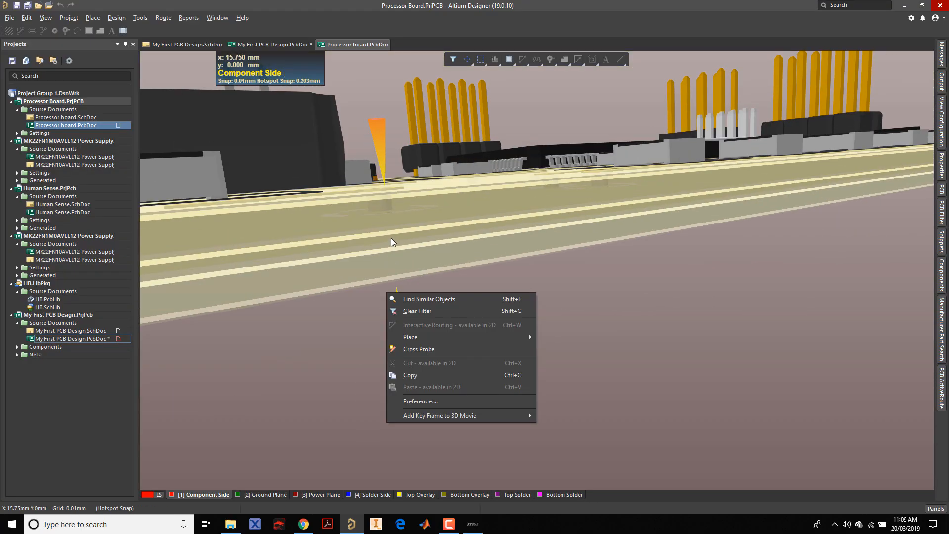
mouse_move(397, 238)
right_down()
mouse_move(394, 191)
mouse_move(408, 235)
right_up()
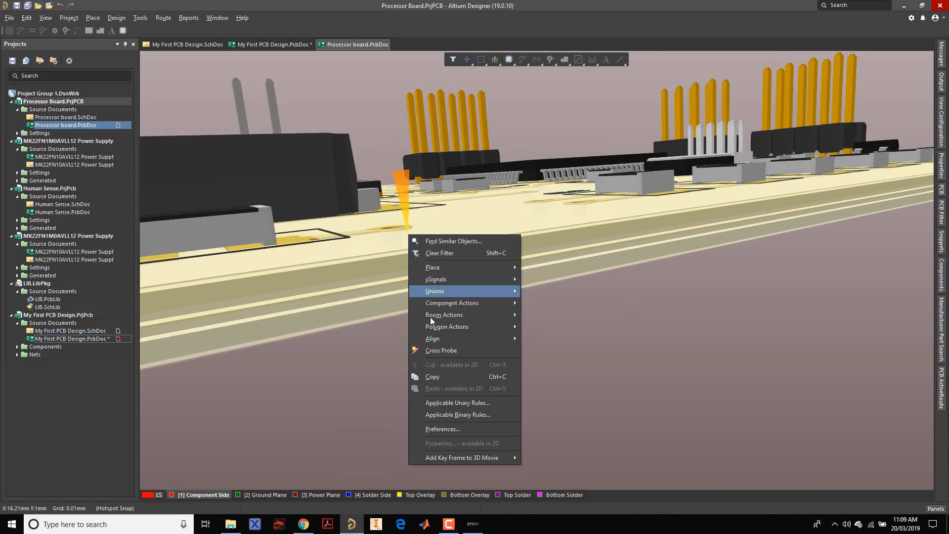
ctrl+scroll(376, 190, down, 4)
shift+right_drag(381, 186, 384, 247)
right_drag(416, 131, 387, 288)
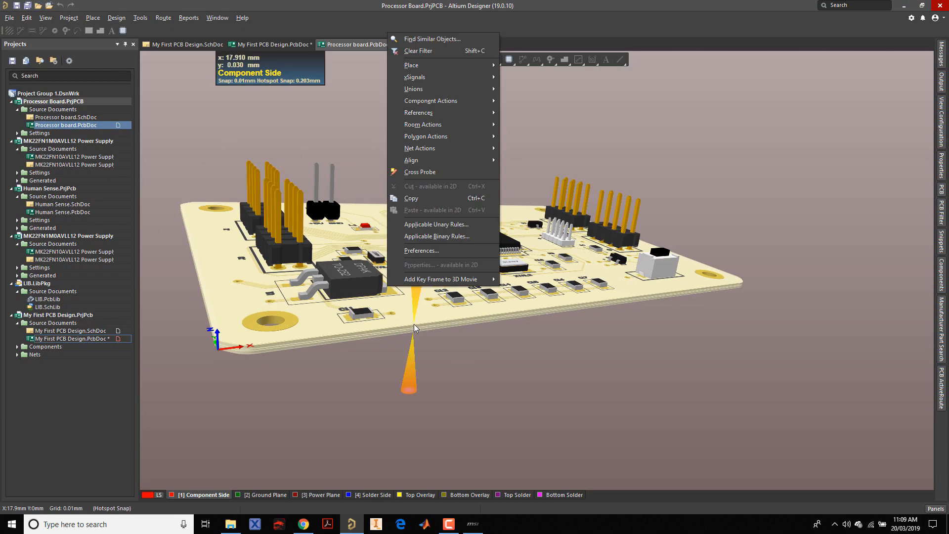
ctrl+scroll(415, 325, up, 3)
ctrl+scroll(414, 325, up, 3)
shift+right_drag(414, 336, 377, 301)
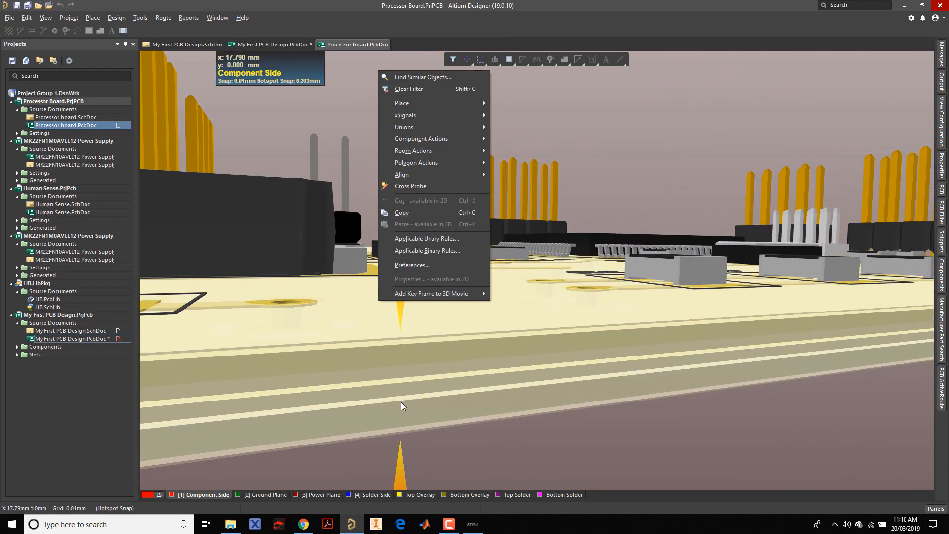
Step: Return the processor board to 2D Layout Mode and examine its Solder Side, Ground Plane and Power Plane layers one after another
ctrl+scroll(448, 337, down, 3)
ctrl+scroll(448, 338, down, 4)
shift+right_drag(477, 192, 508, 263)
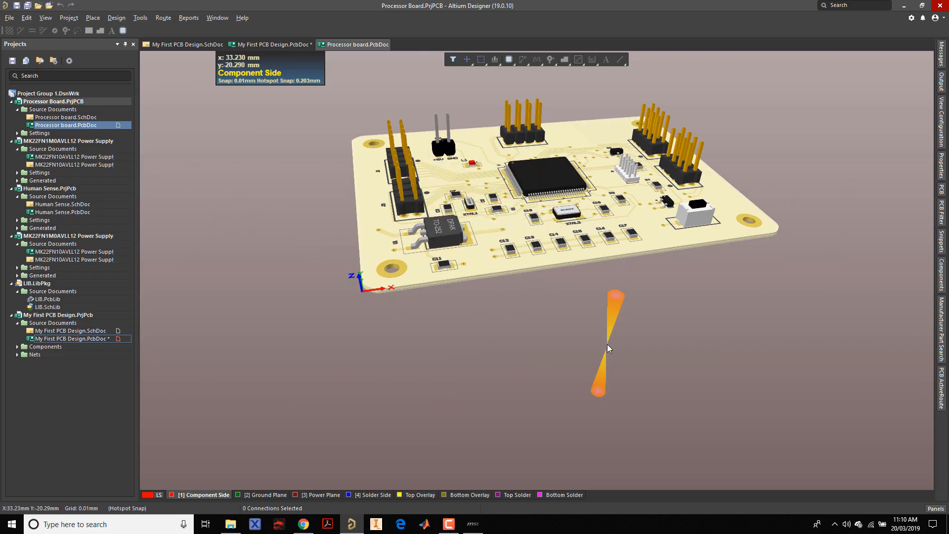
key(2)
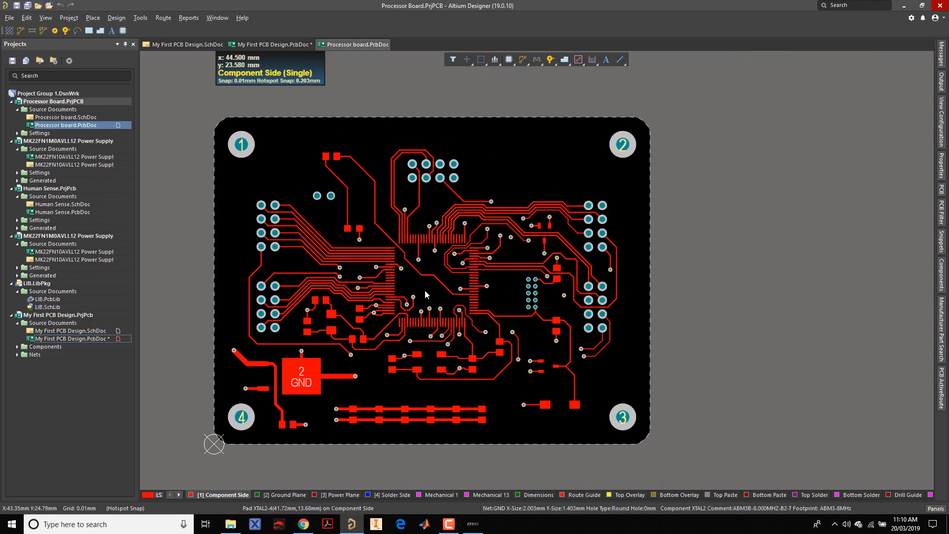
click(393, 497)
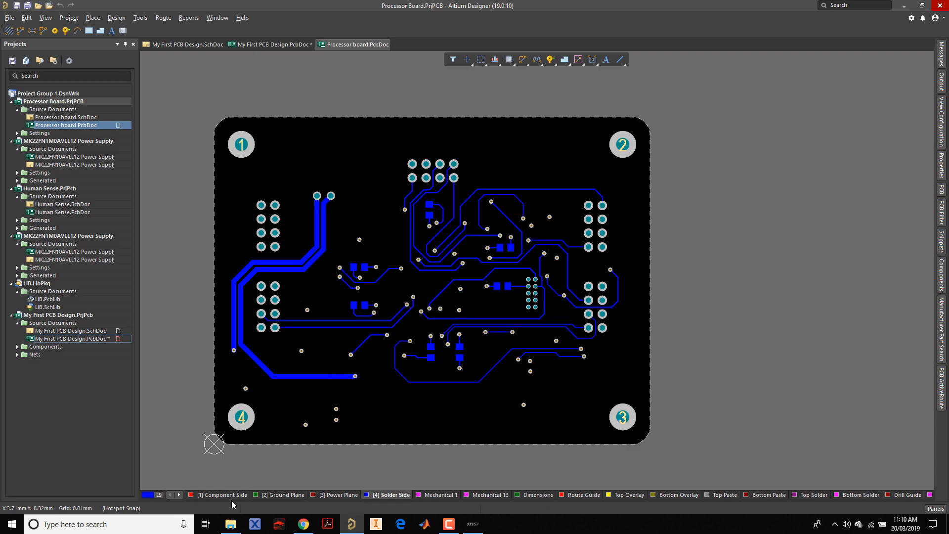
click(287, 496)
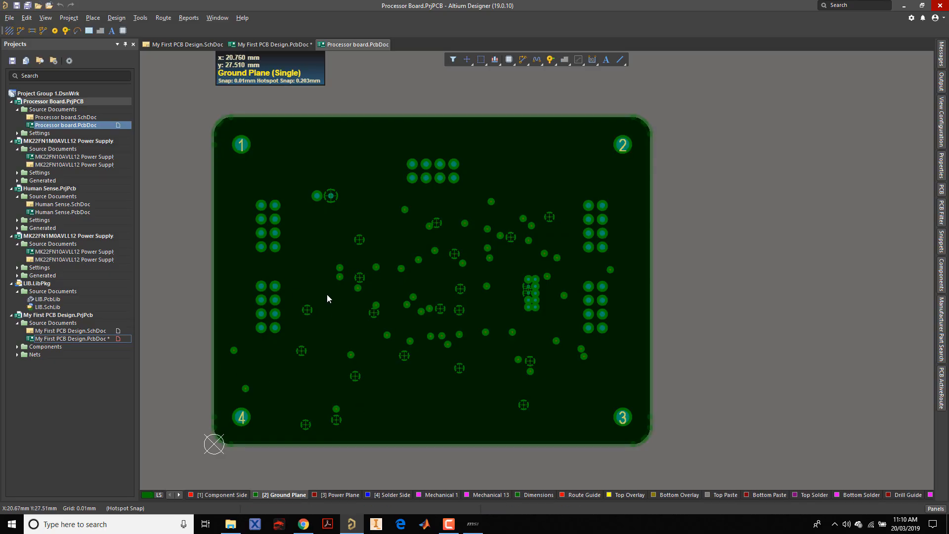
click(349, 495)
ctrl+scroll(402, 302, up, 2)
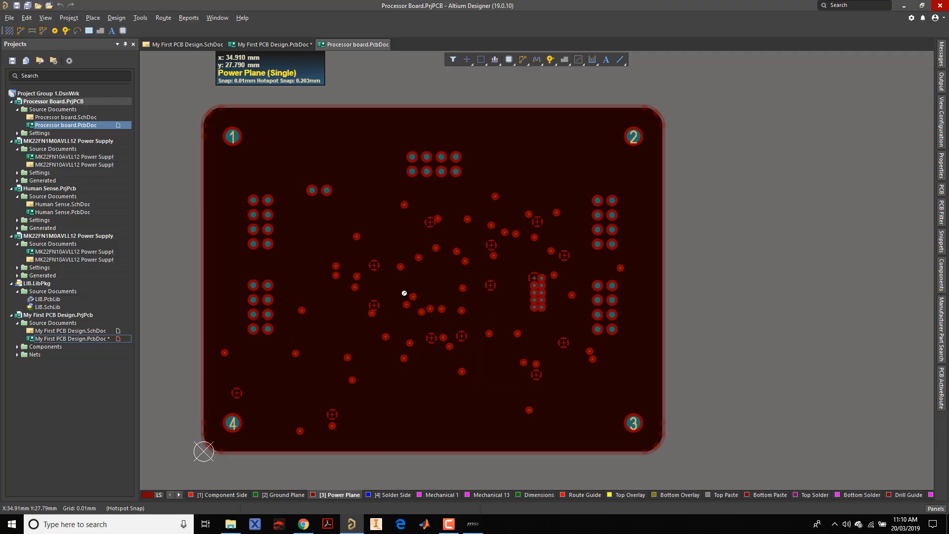
Step: Close Processor board.PcbDoc and save My First PCB Design.PcbDoc
right_click(343, 48)
click(366, 55)
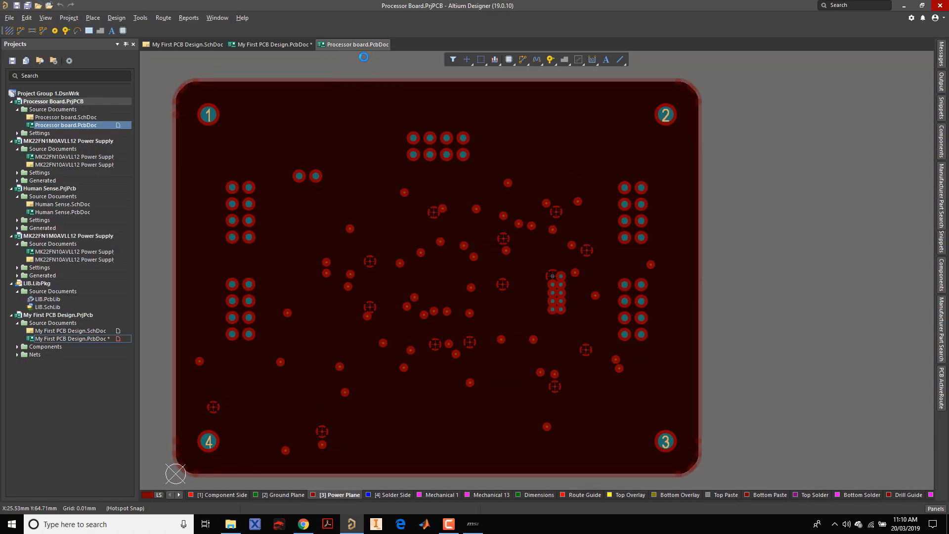
key(ctrl+s)
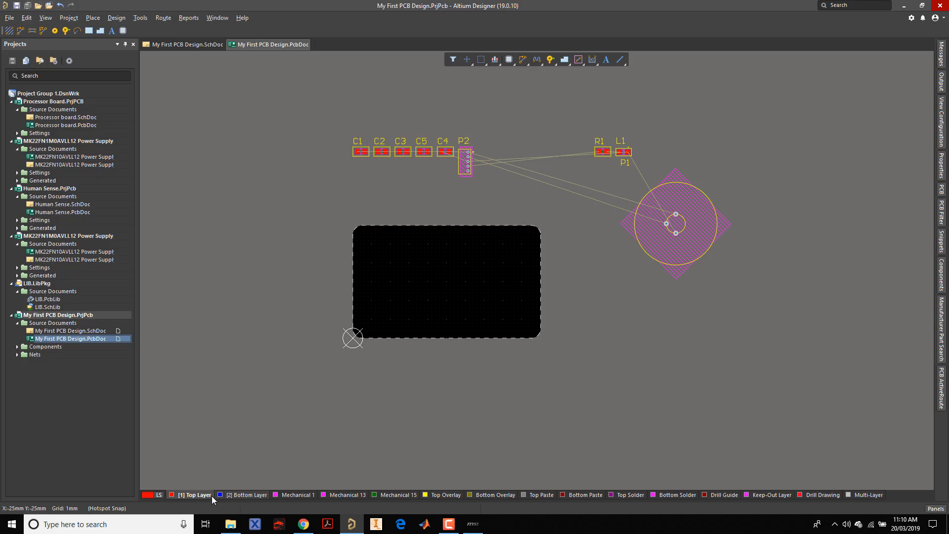
Step: Make Bottom Layer active and open the Layer Stack Manager for the board, keeping the Properties panel clear of the layer table
click(238, 497)
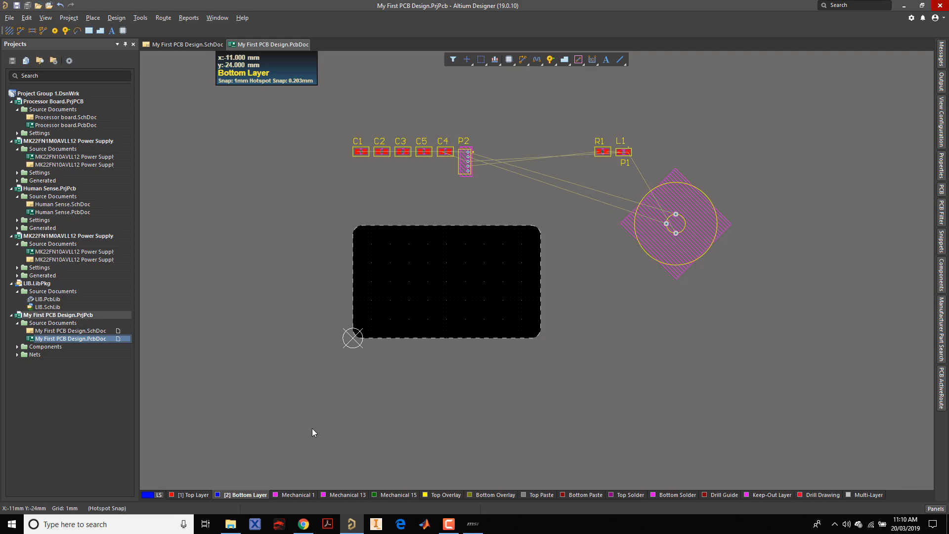
right_click(240, 495)
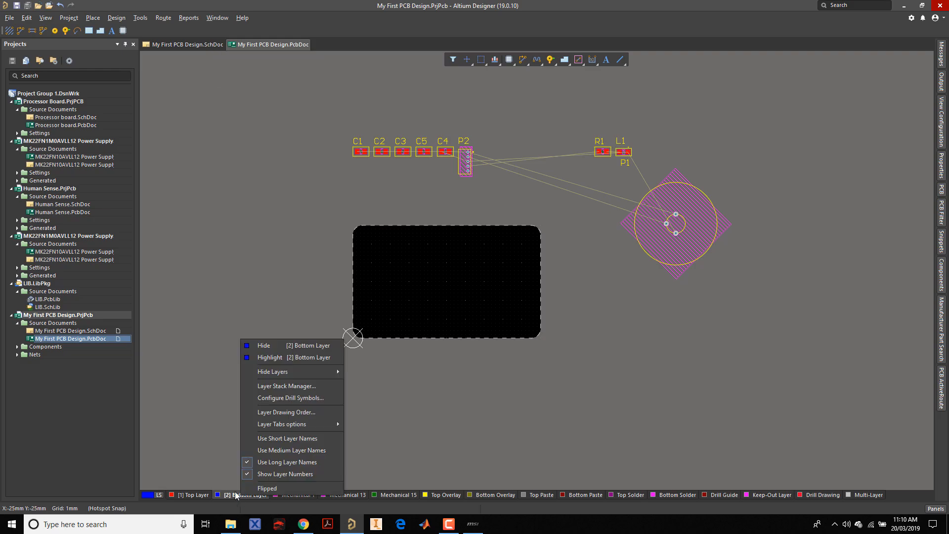
click(200, 456)
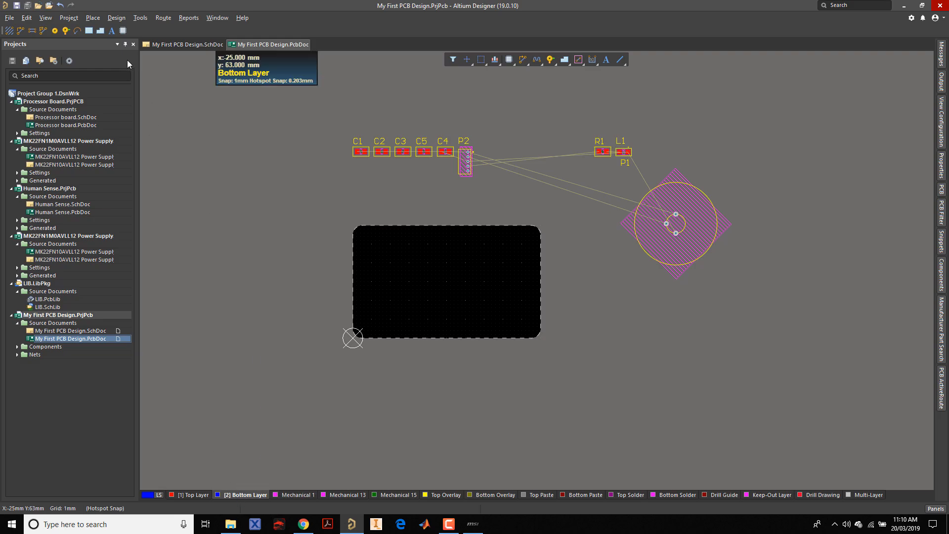
click(117, 17)
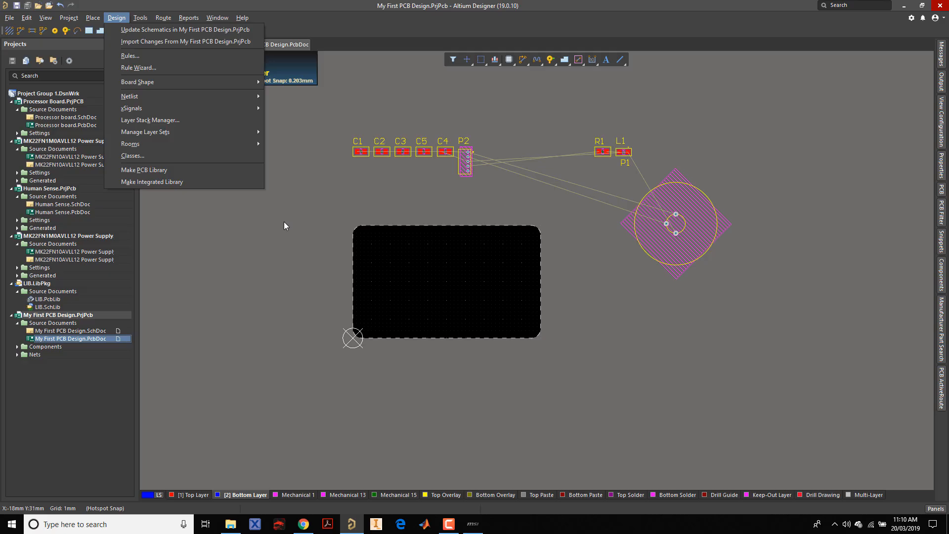
click(153, 122)
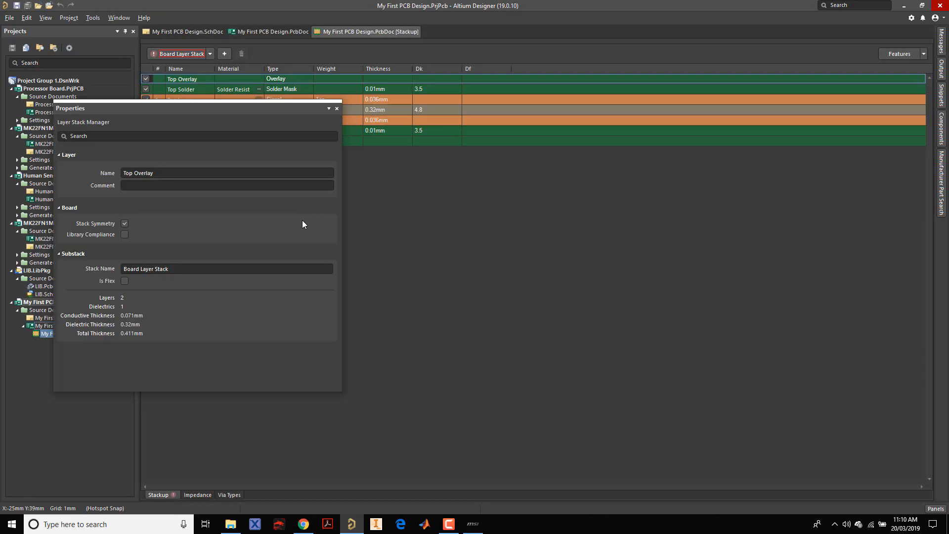
drag(216, 108, 331, 141)
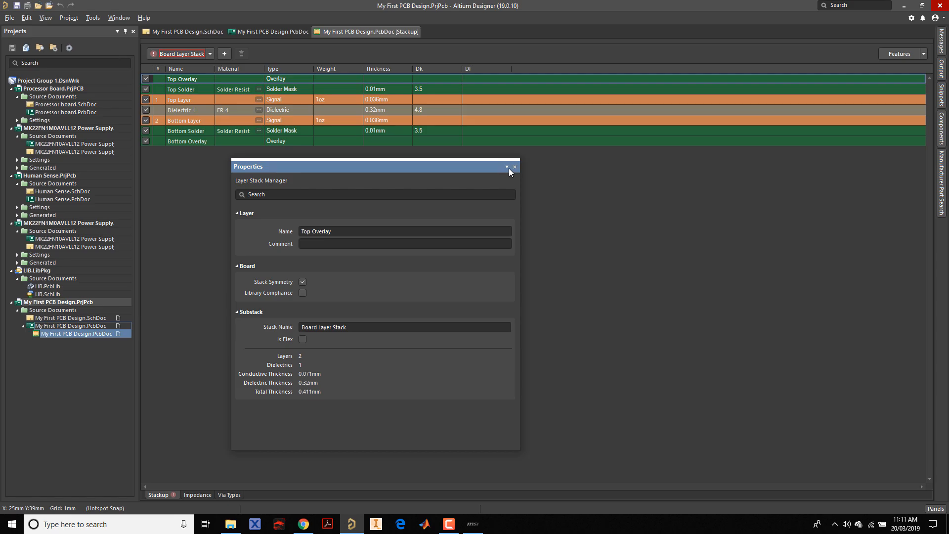
drag(365, 170, 443, 216)
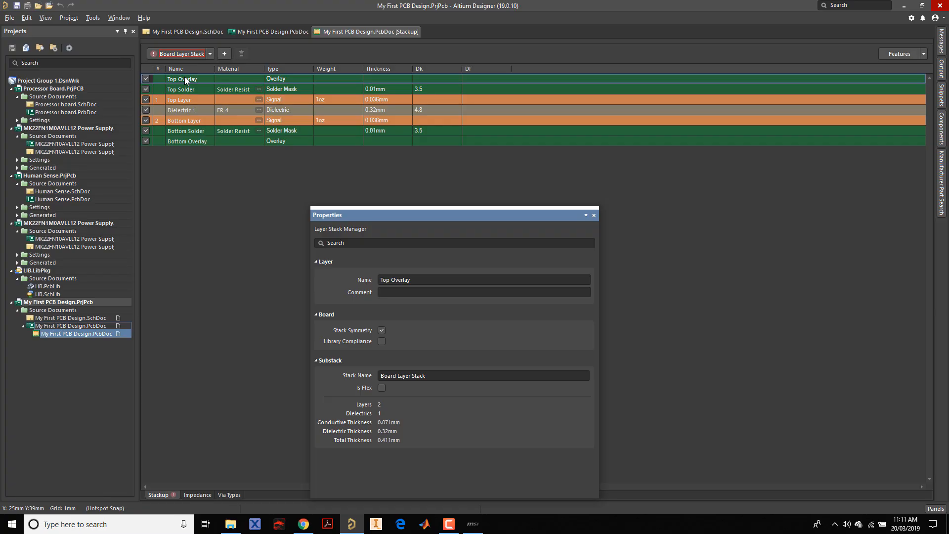
Step: Reopen Processor board.PcbDoc from the Processor Board project and display the board in 3D Layout Mode
click(273, 31)
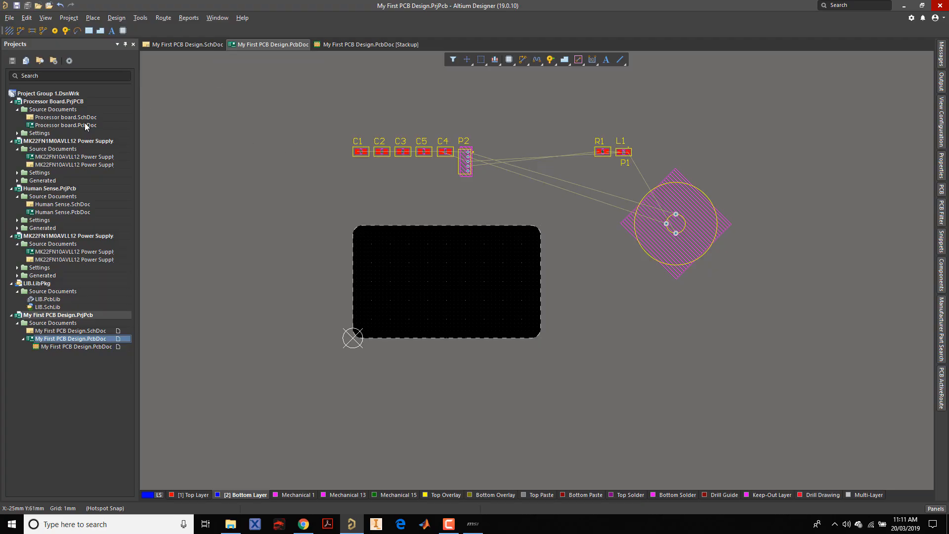
double_click(85, 126)
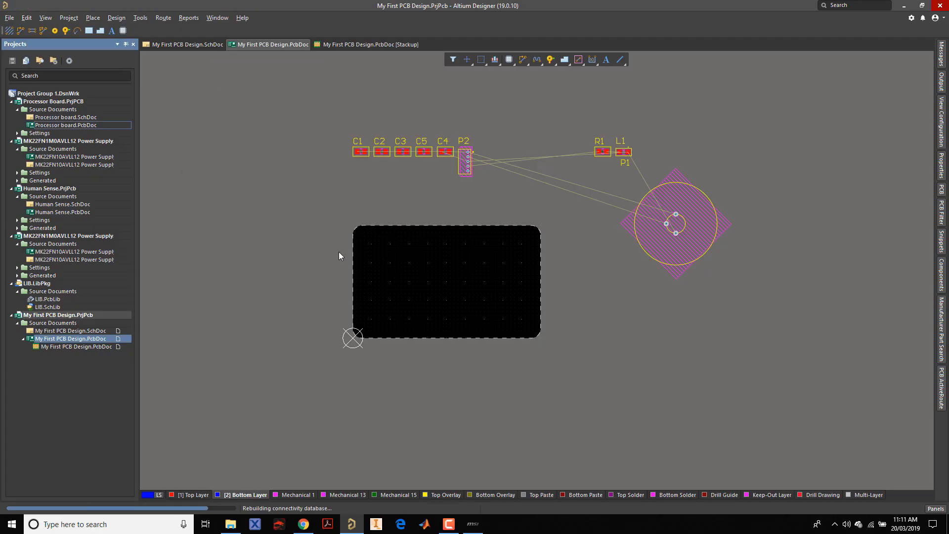
ctrl+scroll(297, 250, up, 2)
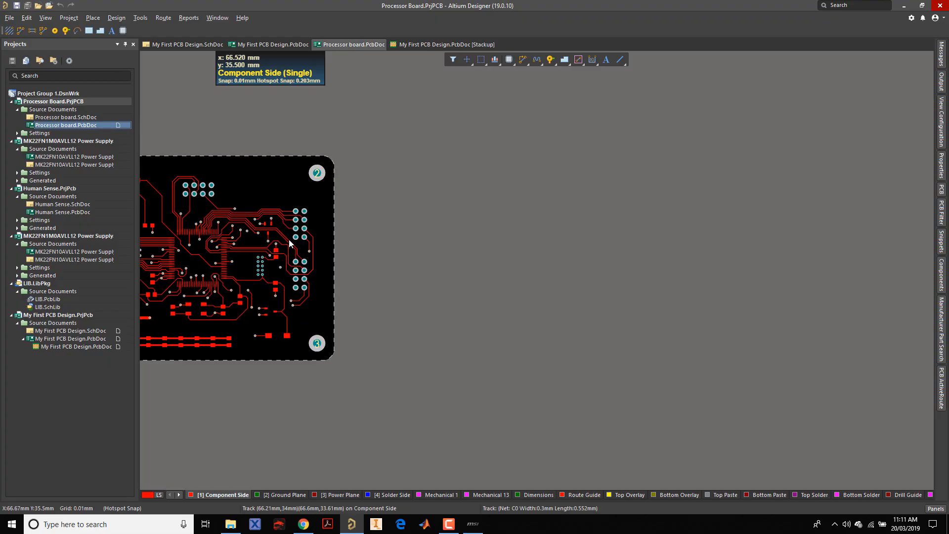
right_drag(383, 262, 559, 292)
key(3)
ctrl+scroll(466, 281, up, 2)
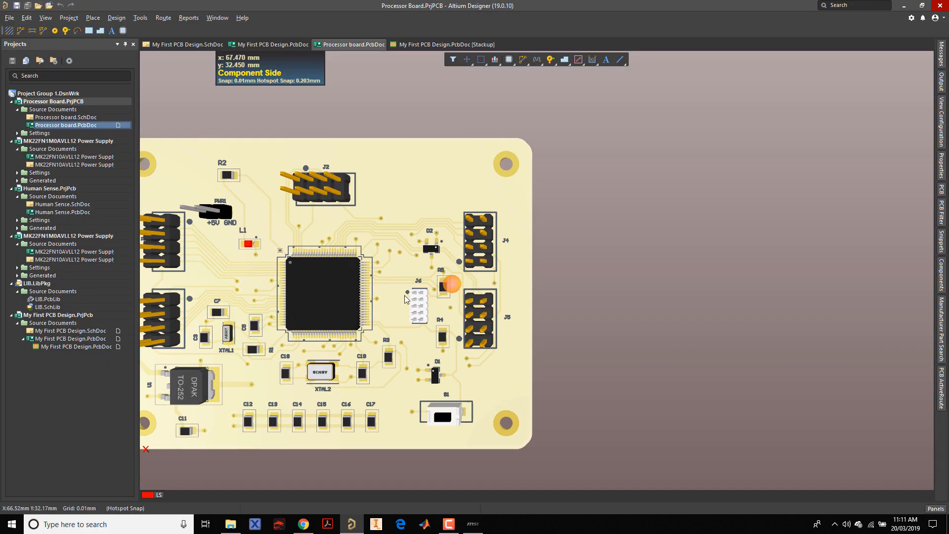
Step: Examine the overlay outlines and designators around J6, R4 and R5 up close in 3D, and bring the whole board back into view
ctrl+scroll(405, 296, up, 3)
ctrl+scroll(409, 290, down, 2)
shift+right_drag(415, 299, 492, 245)
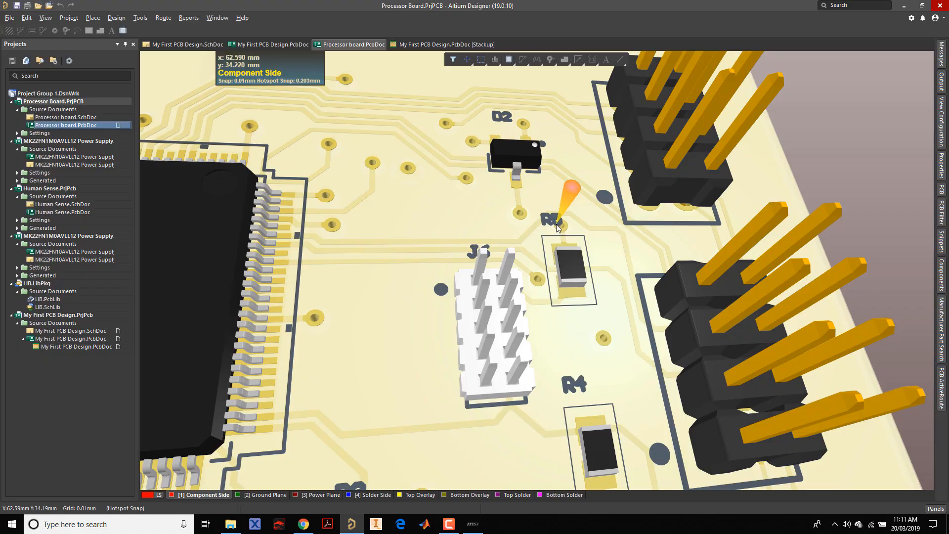
ctrl+scroll(589, 362, down, 3)
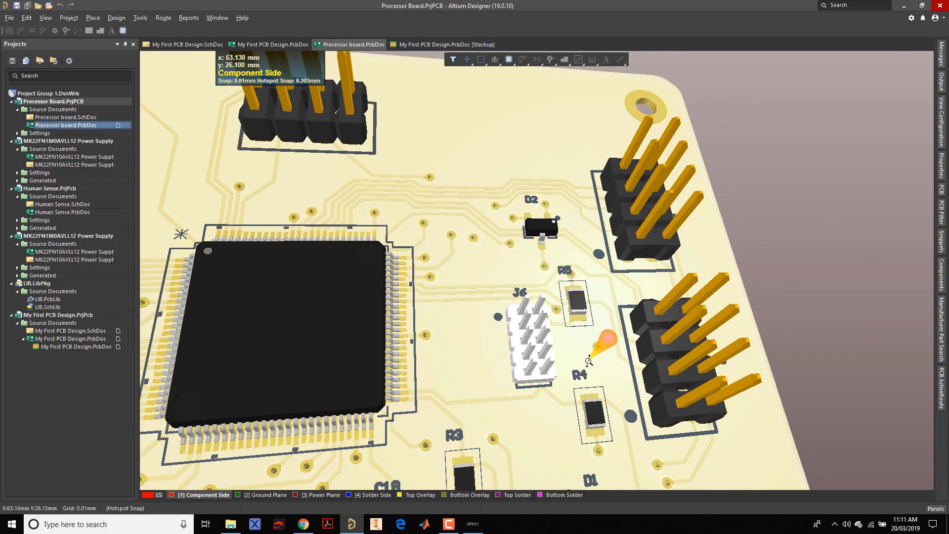
middle_drag(589, 362, 596, 353)
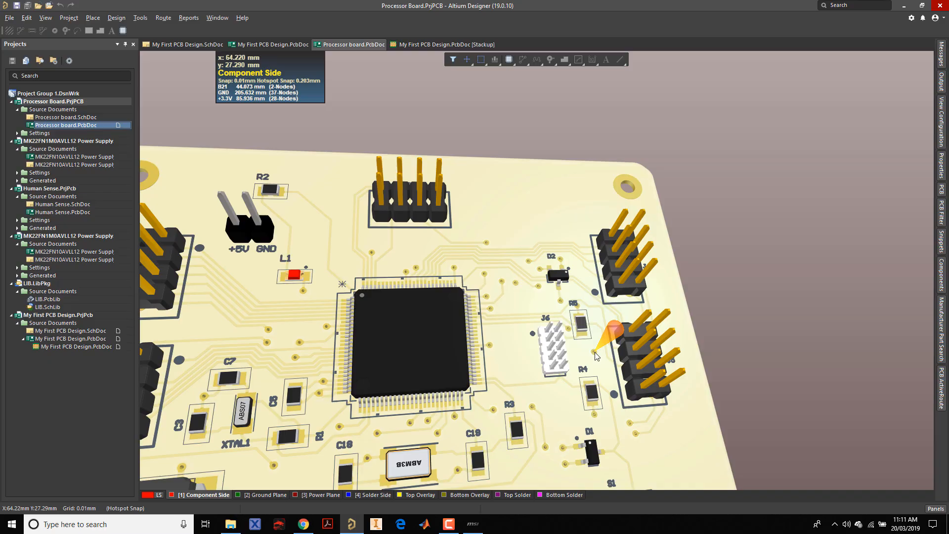
ctrl+scroll(595, 352, down, 5)
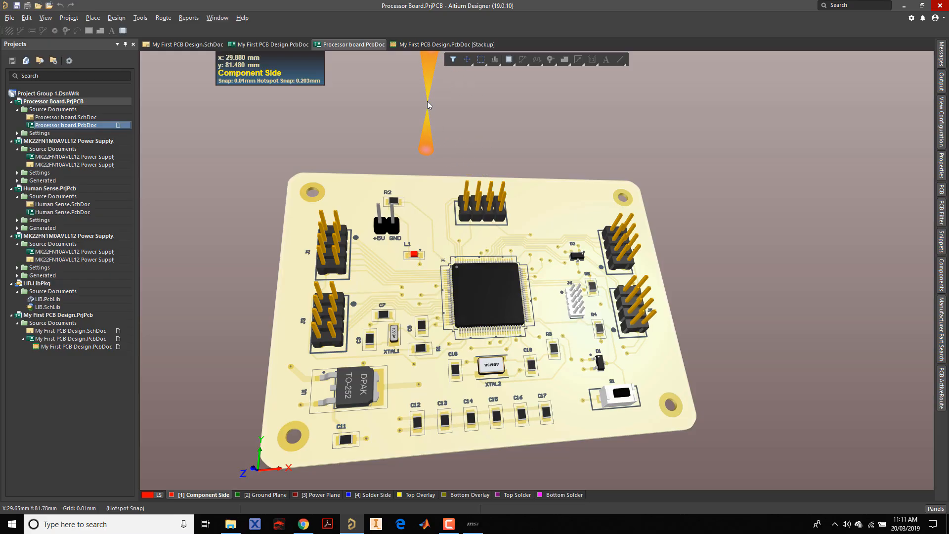
Step: Return to the My First PCB Design stackup and review the properties of Top Layer, Dielectric 1 and Bottom Layer, ending on Top Layer
click(470, 45)
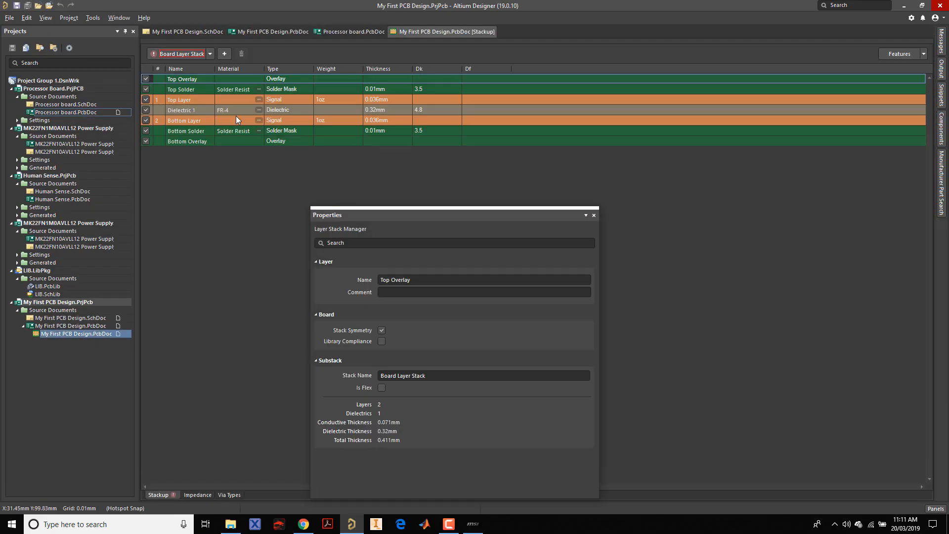
click(186, 101)
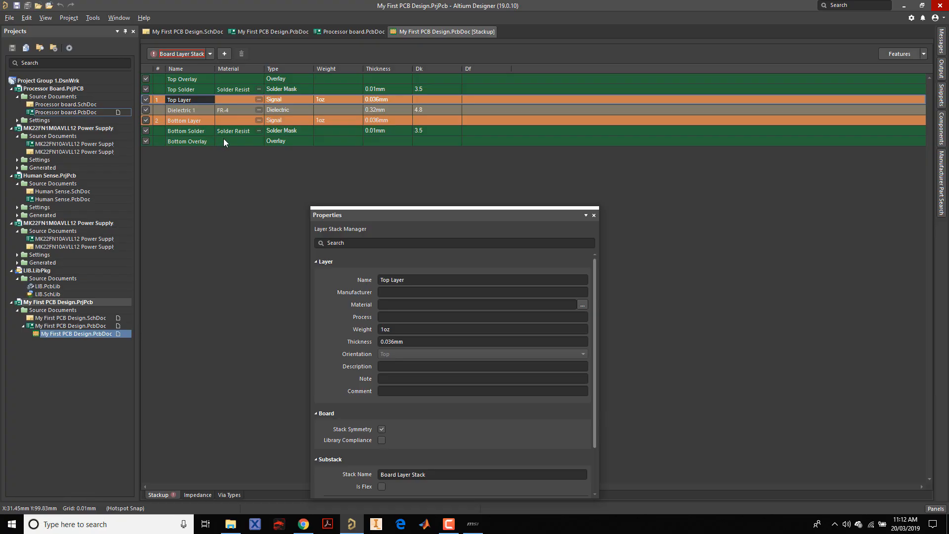
click(186, 110)
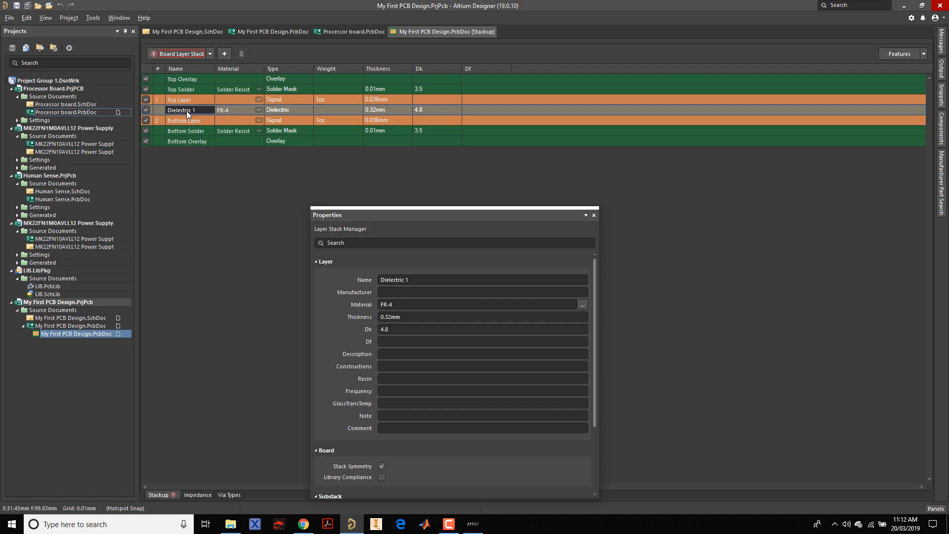
click(189, 120)
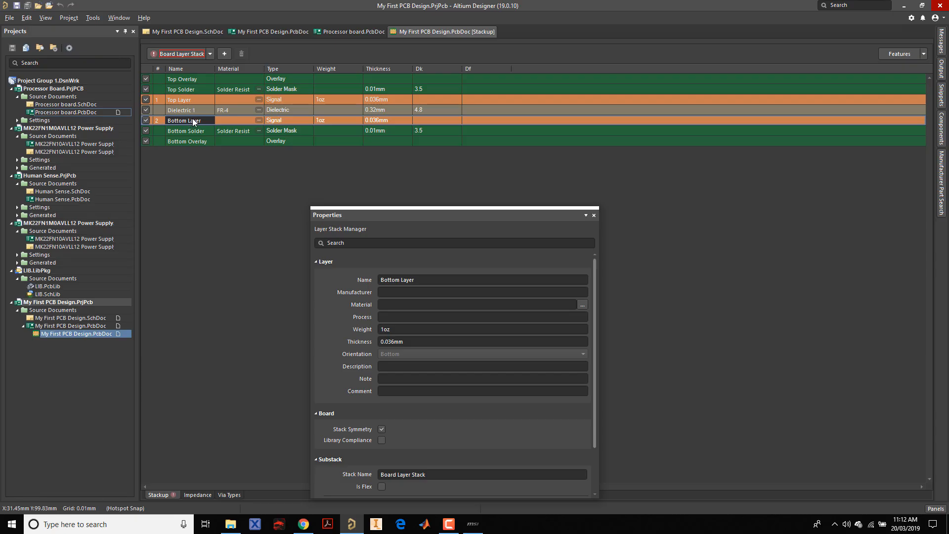
click(198, 87)
click(191, 98)
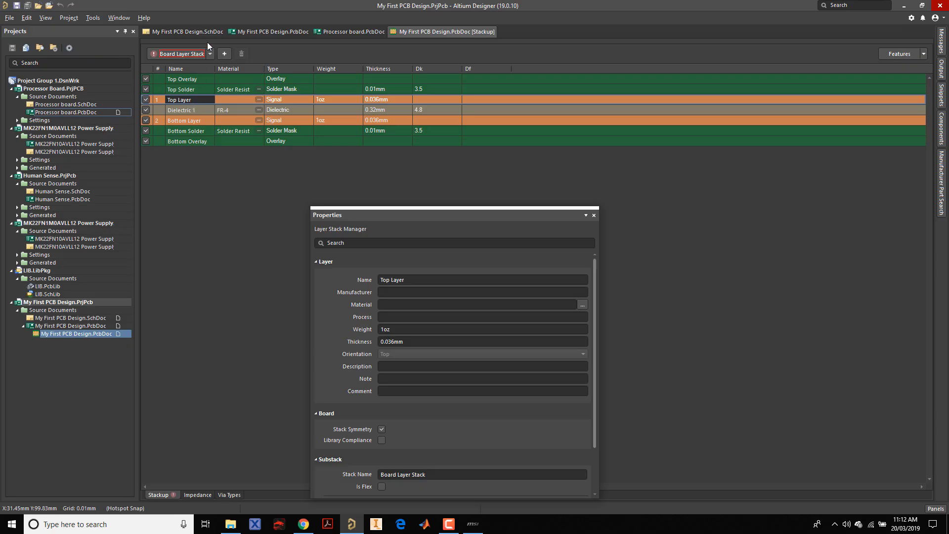
Step: Switch back to the processor board and inspect the tracks around L1 and the processor, plus the board's underside, in 3D
click(248, 32)
click(355, 45)
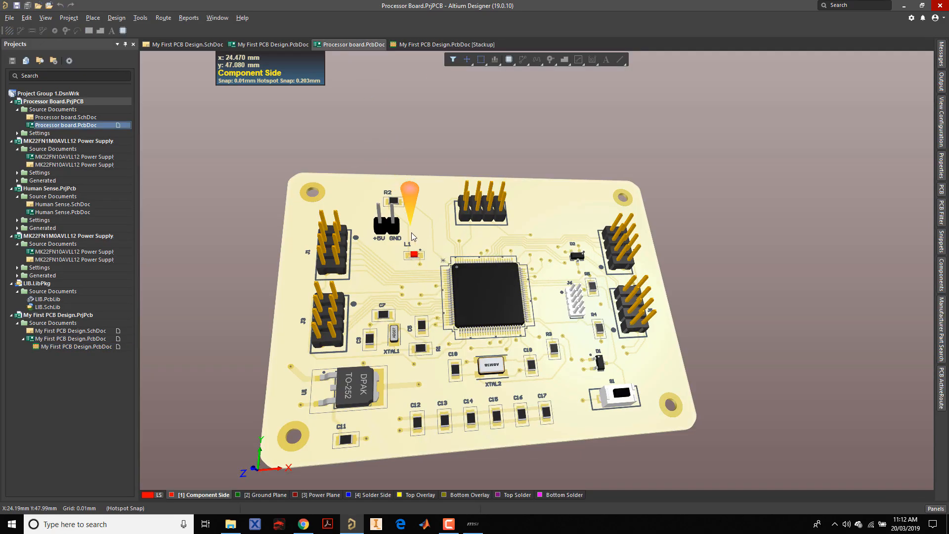
ctrl+scroll(411, 233, up, 5)
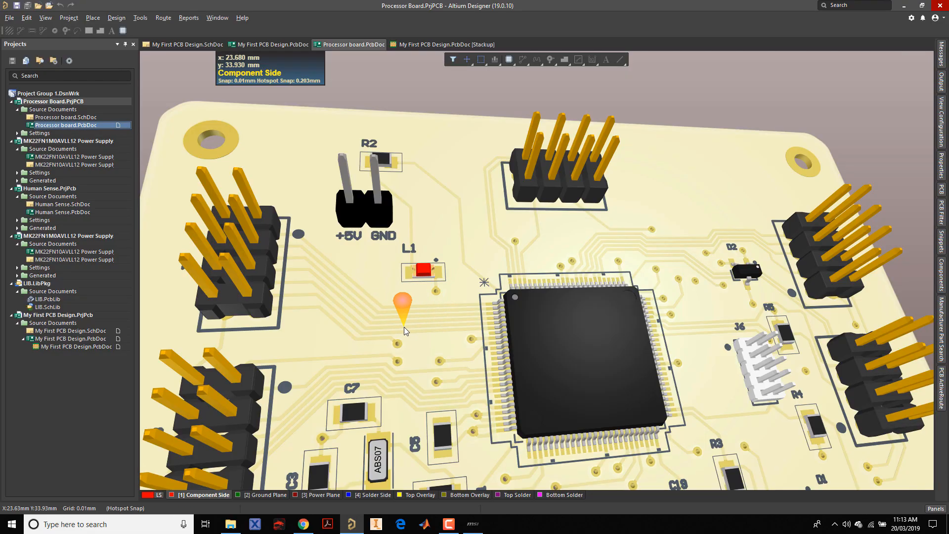
ctrl+scroll(377, 230, down, 2)
right_drag(381, 232, 373, 191)
ctrl+scroll(339, 238, up, 3)
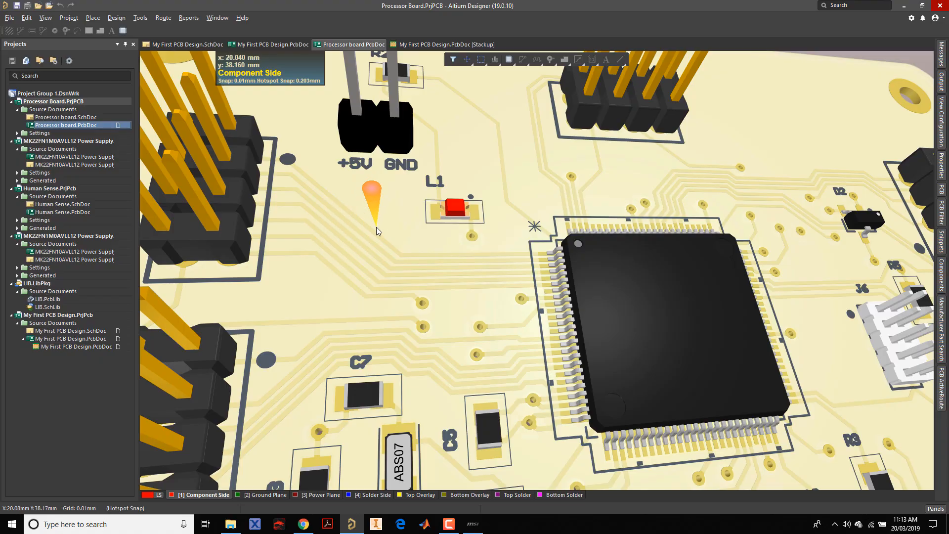
ctrl+scroll(378, 232, down, 4)
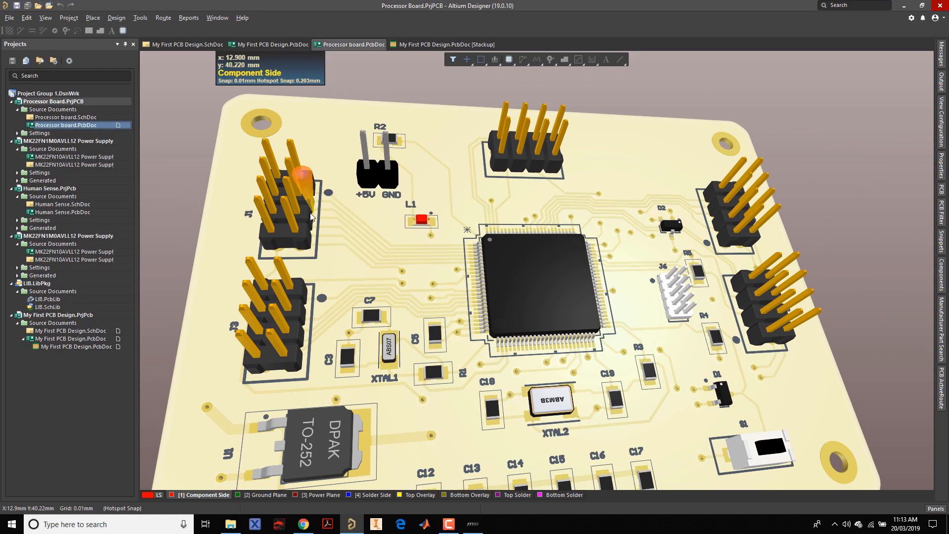
shift+right_drag(296, 171, 407, 160)
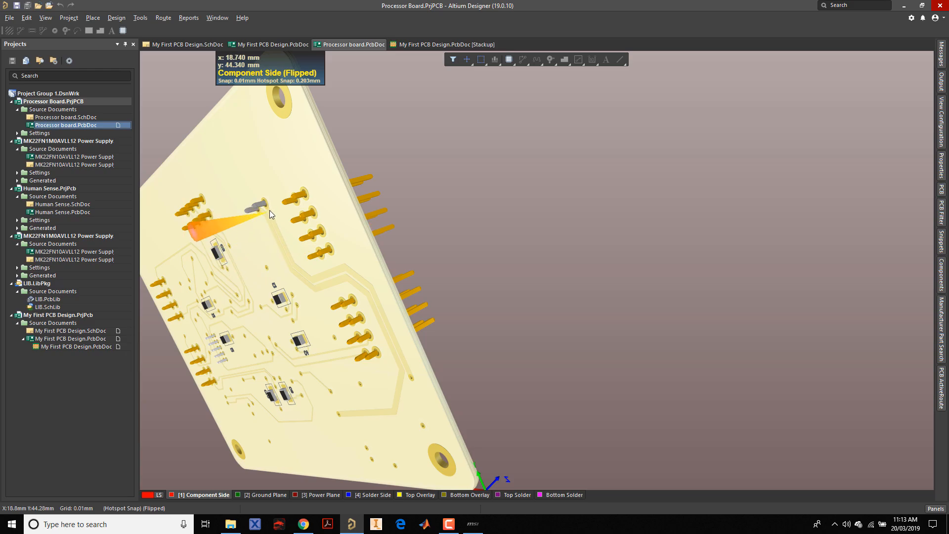
Step: Go back to the My First PCB Design stackup and review the Dielectric 1, Bottom Layer and Bottom Solder entries
click(437, 45)
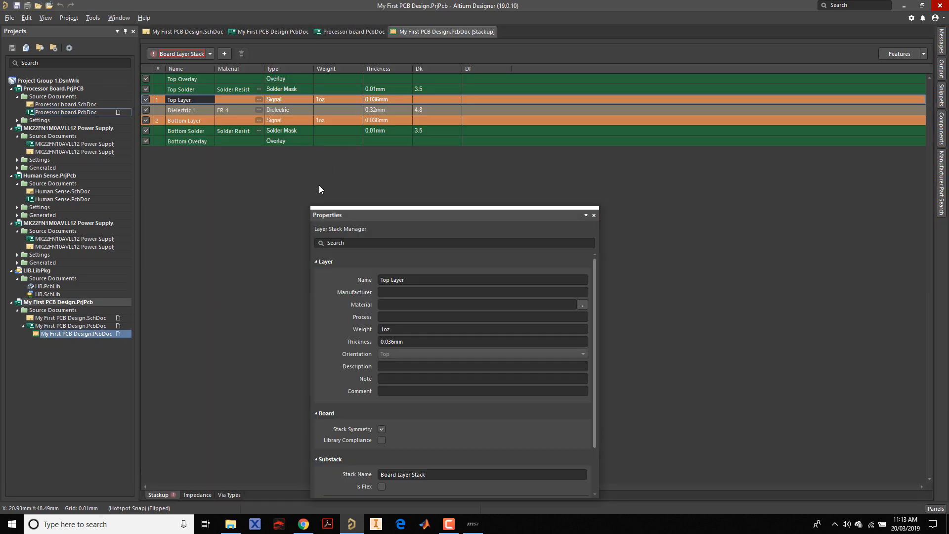
click(184, 113)
click(184, 124)
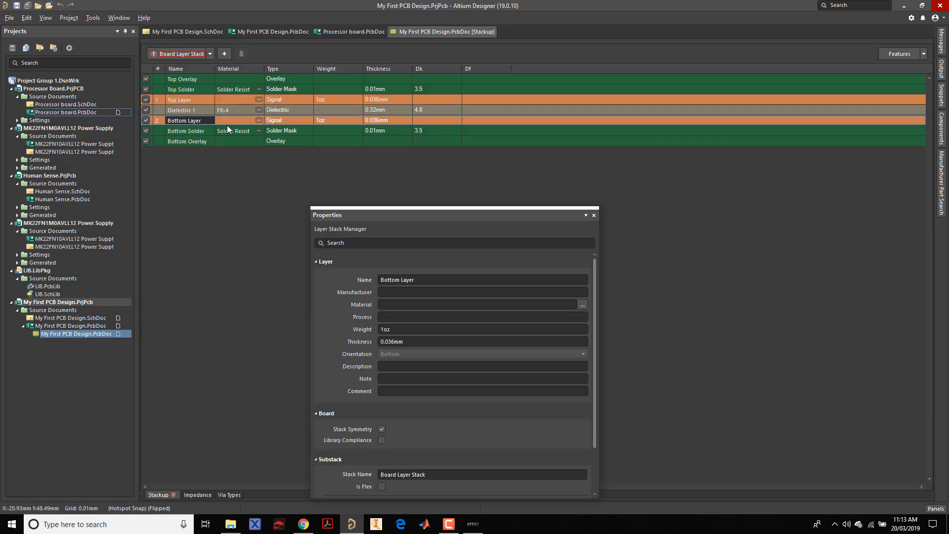
click(197, 131)
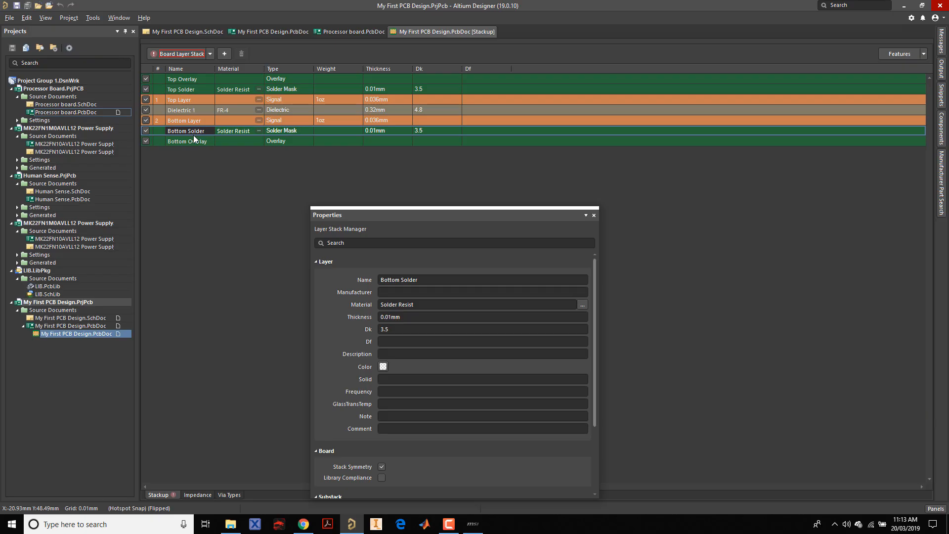
Step: Review the Bottom Overlay entry, and close the My First PCB Design stackup and the Processor board layout
click(193, 142)
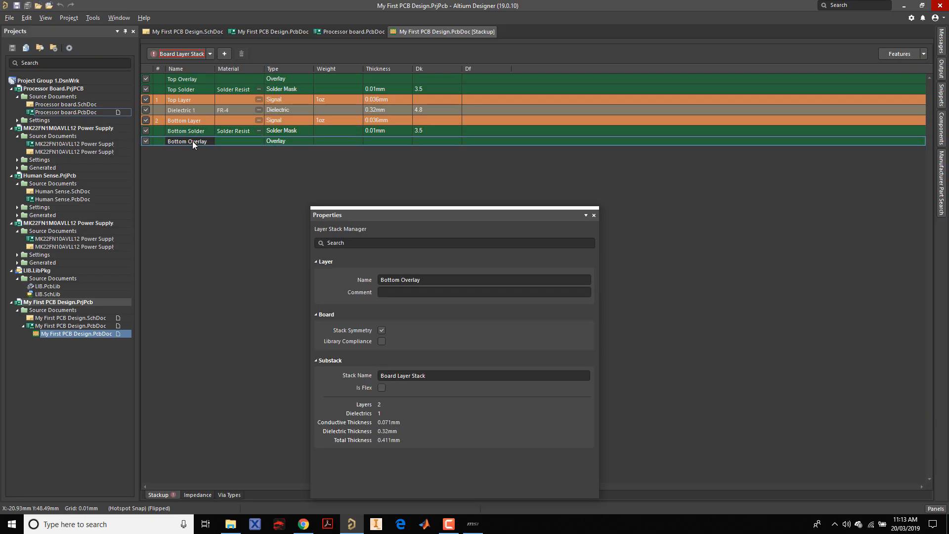
right_click(408, 29)
click(430, 37)
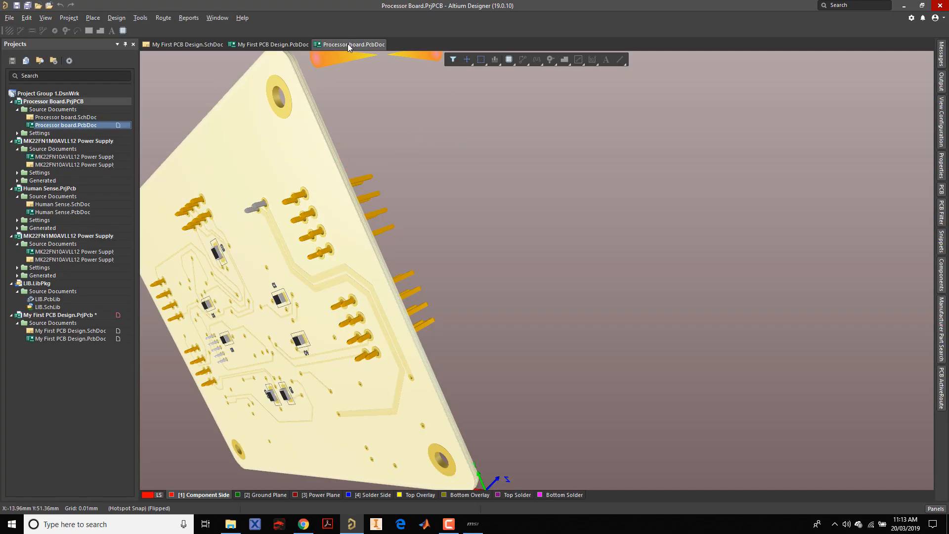
right_click(348, 44)
click(371, 49)
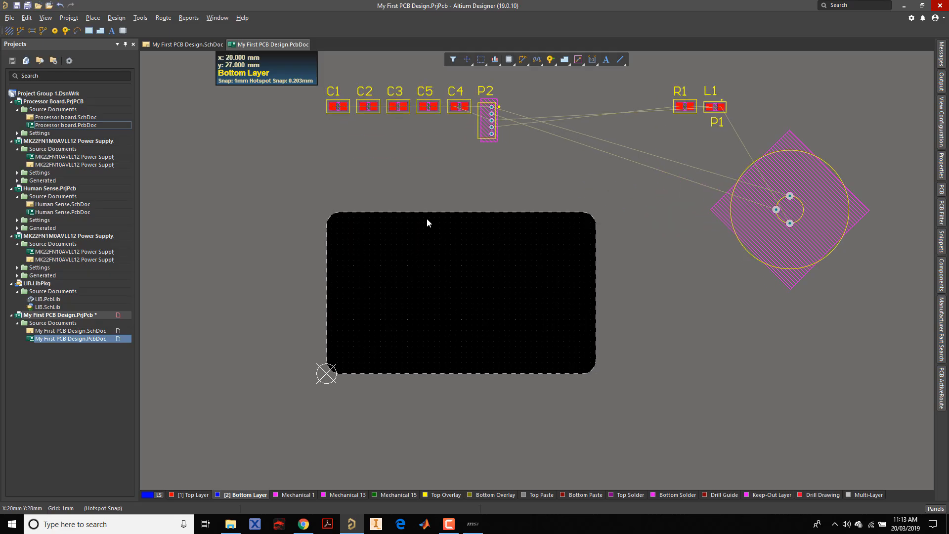
Step: Move P1 beside the board's upper-right corner and check its three pads up close
right_drag(443, 193, 380, 247)
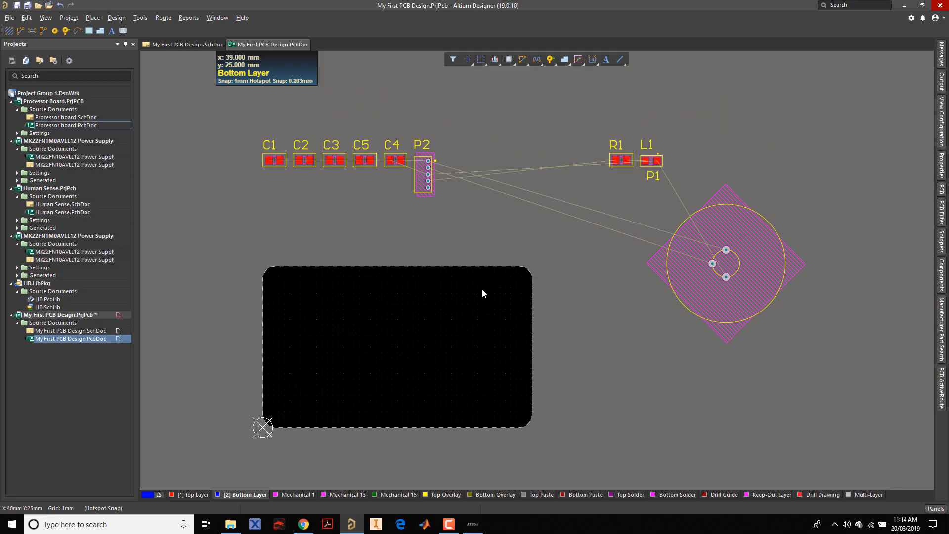
ctrl+scroll(351, 180, down, 1)
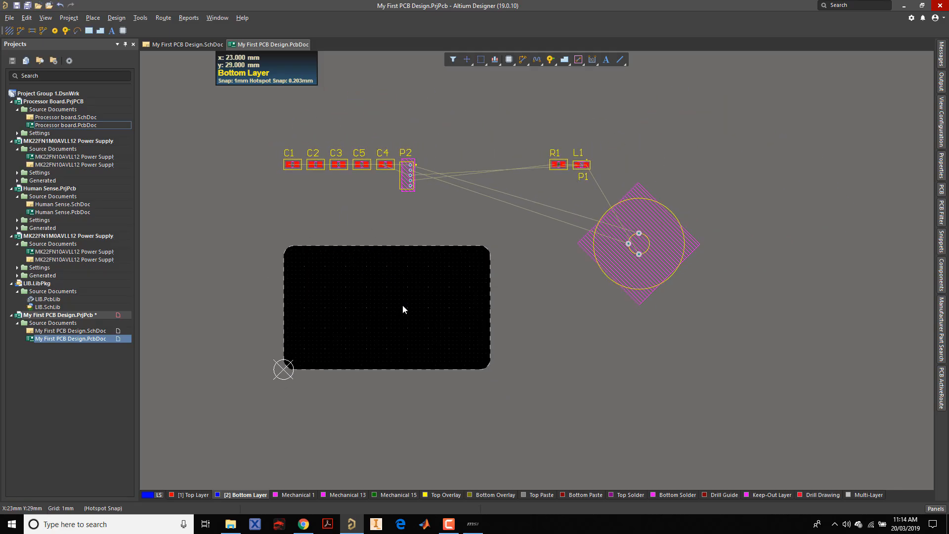
drag(616, 247, 519, 249)
ctrl+scroll(511, 185, up, 4)
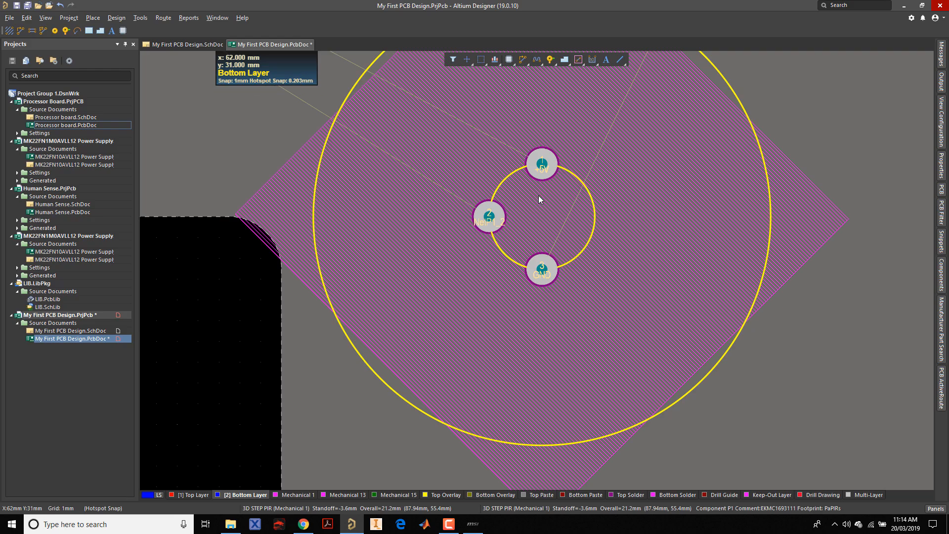
ctrl+scroll(556, 223, down, 8)
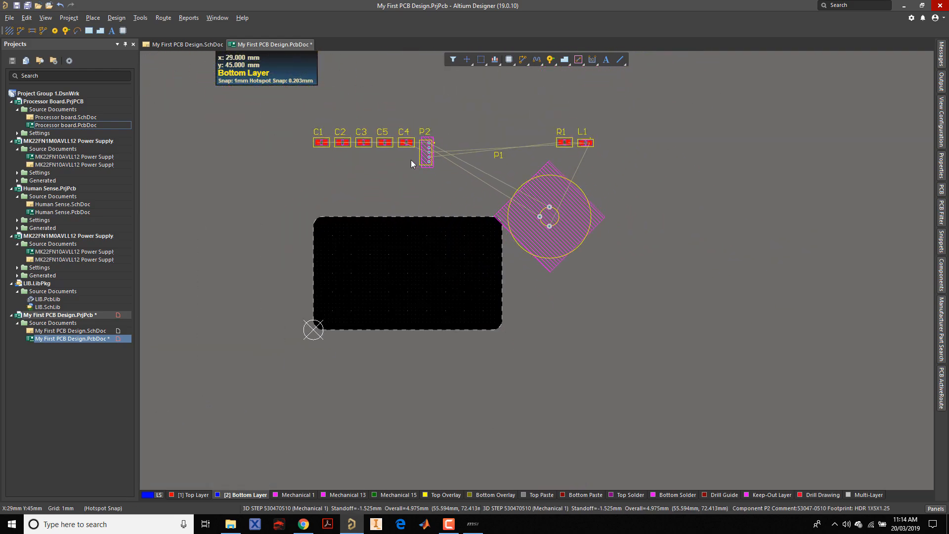
Step: Inspect the 3D models of the capacitors, connector P2 and sensor P1 around the My First PCB Design board
ctrl+scroll(411, 225, up, 4)
key(3)
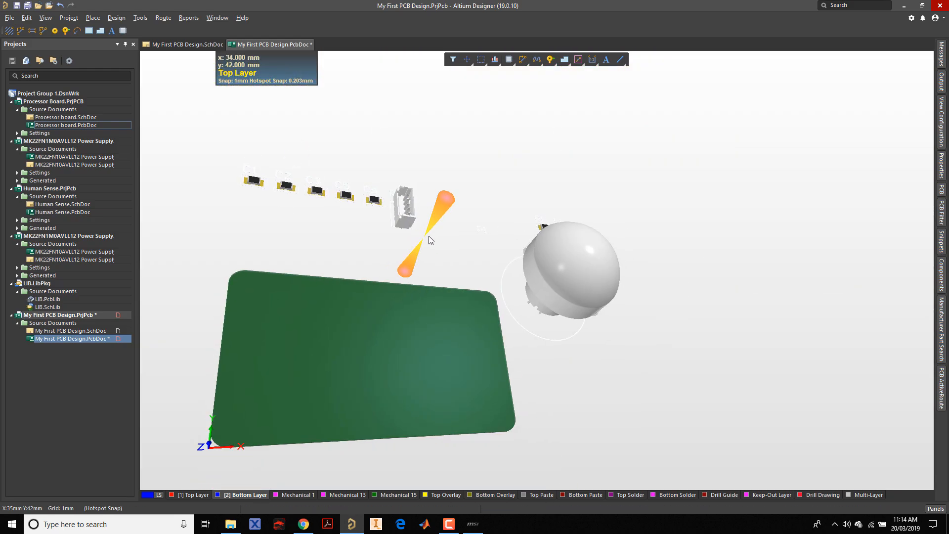
ctrl+scroll(321, 188, up, 3)
right_drag(328, 208, 440, 222)
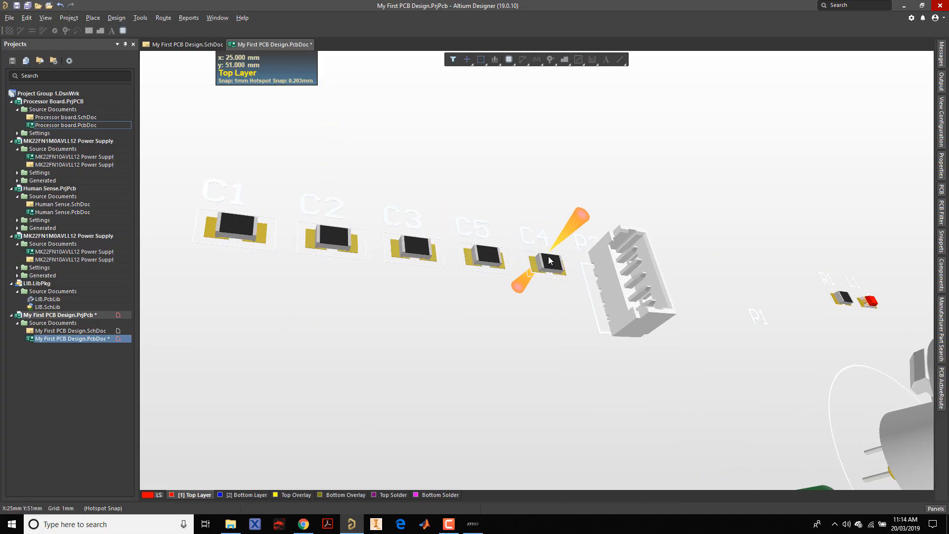
ctrl+scroll(547, 262, down, 5)
ctrl+scroll(459, 245, up, 5)
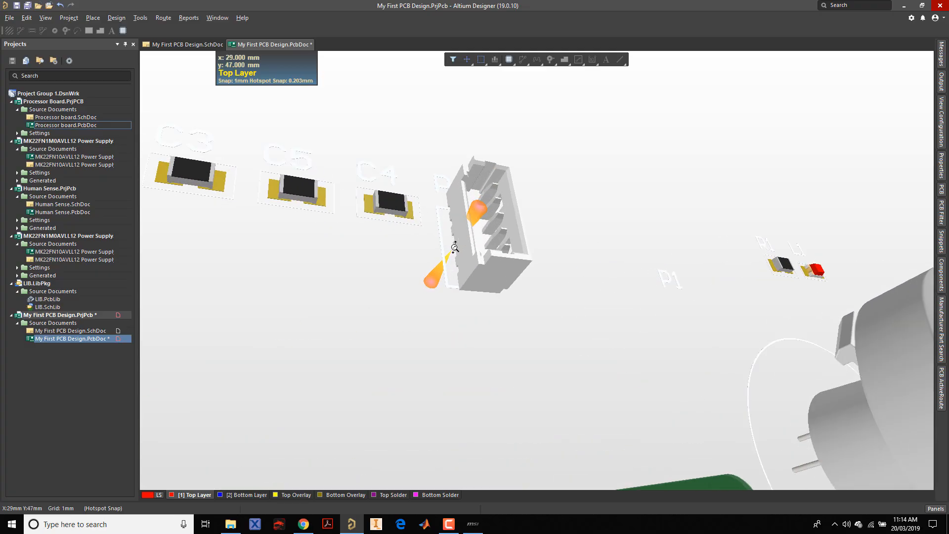
ctrl+scroll(496, 240, down, 4)
ctrl+scroll(496, 241, down, 3)
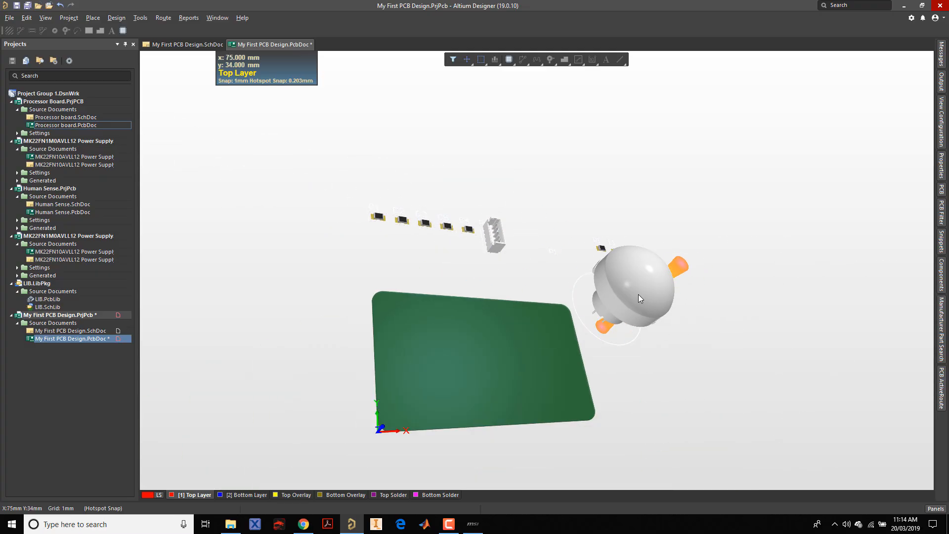
Step: In the 2D layout, place P1 at the middle of the board and P2, rotated 180 degrees, along the board's left edge
key(2)
ctrl+scroll(558, 289, down, 5)
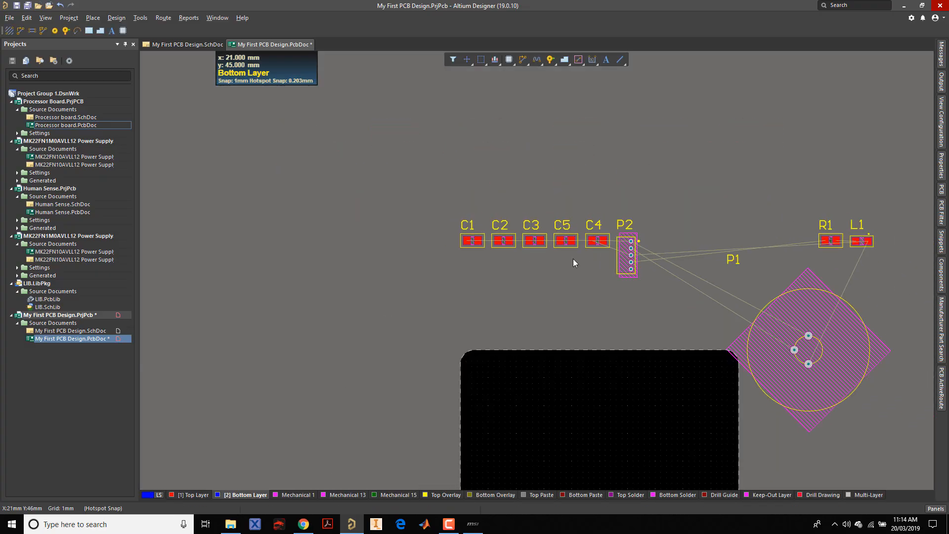
right_drag(851, 350, 688, 230)
drag(688, 230, 449, 322)
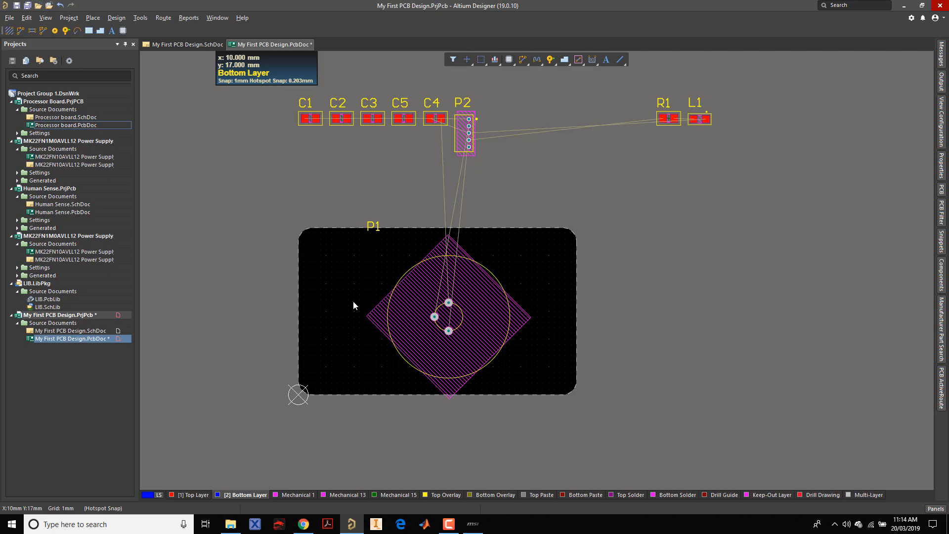
drag(465, 134, 315, 305)
key(space)
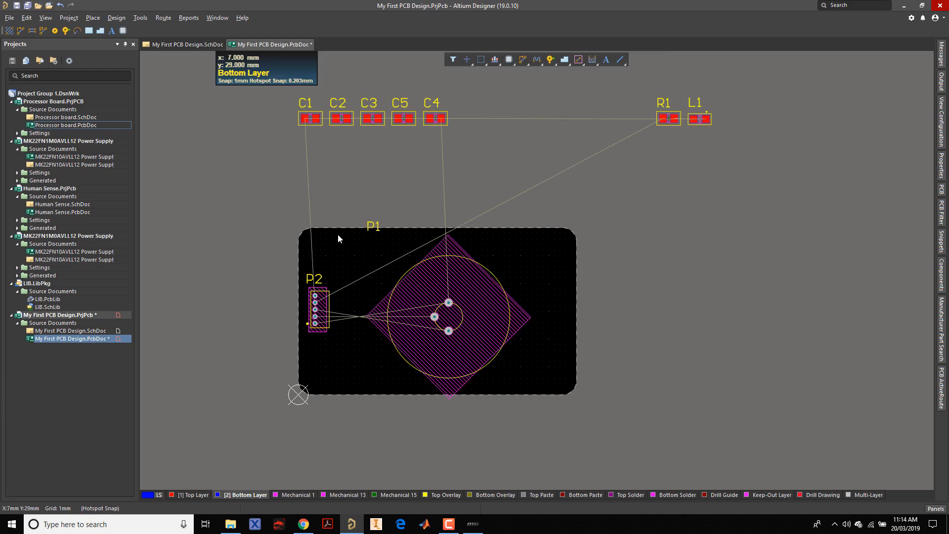
Step: Move the five capacitors off to the board's right side, and place C1 and C2 on the board near its lower-left corner
ctrl+scroll(337, 233, down, 2)
drag(369, 117, 236, 144)
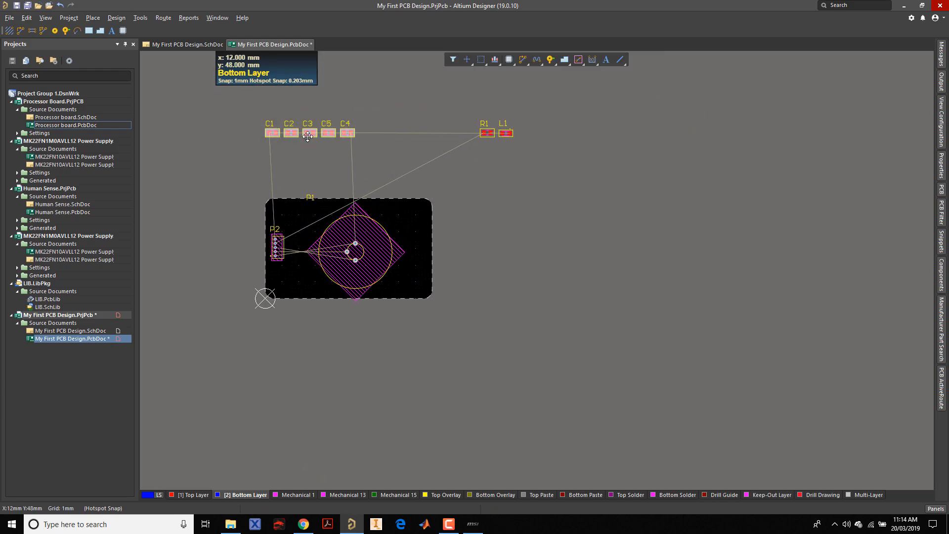
drag(311, 135, 489, 198)
mouse_move(434, 156)
mouse_down()
mouse_move(491, 201)
mouse_move(309, 286)
mouse_up()
drag(462, 175, 540, 194)
click(527, 237)
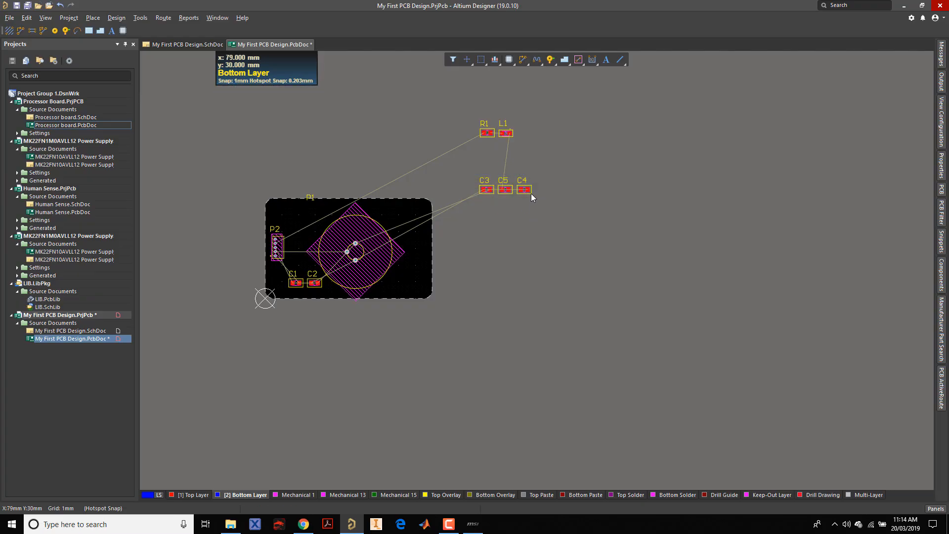
Step: Change the layer of C3, C4 and C5 together to Bottom Layer
drag(567, 158, 461, 208)
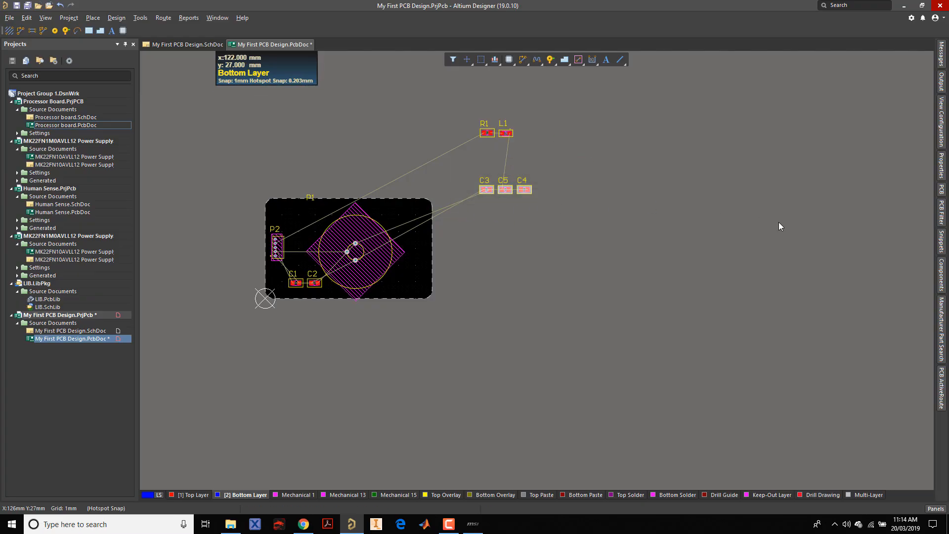
click(942, 168)
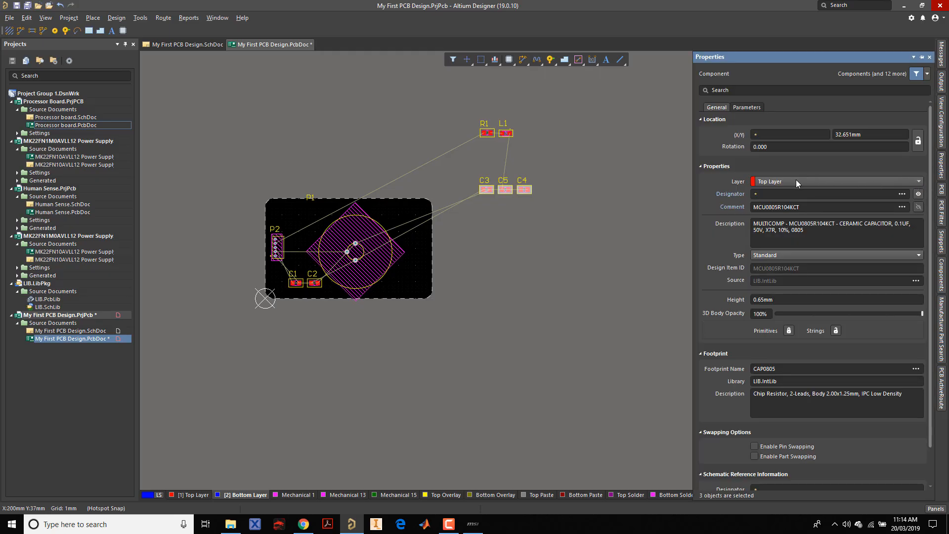
click(796, 183)
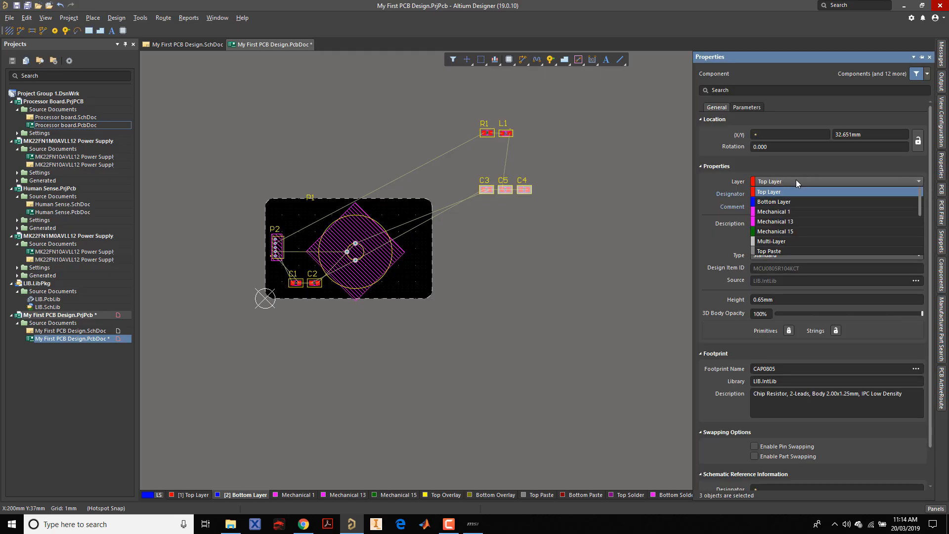
click(787, 204)
click(464, 243)
key(F11)
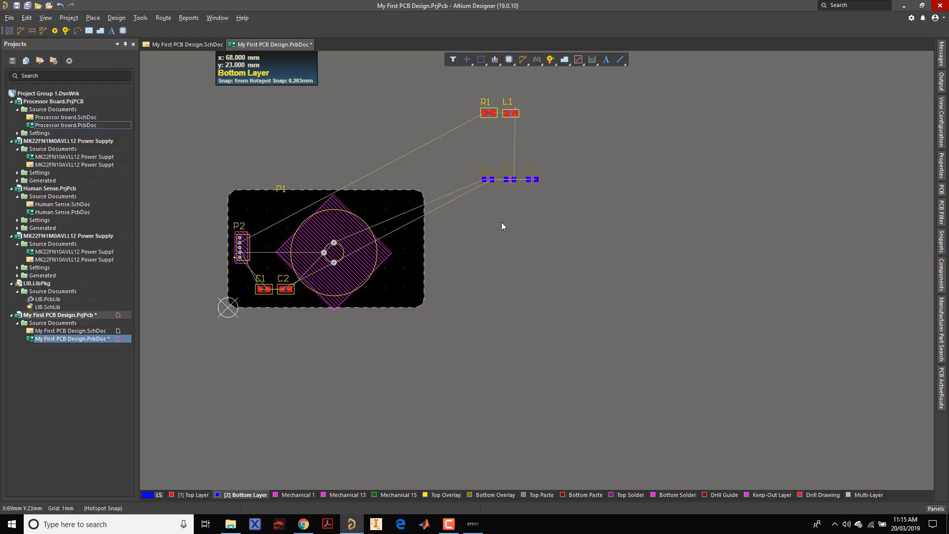
Step: Place C3, C4 and C5, rotated 90 degrees, along the board's right edge, and R1 and L1 near its upper-right corner
drag(565, 151, 401, 256)
key(space)
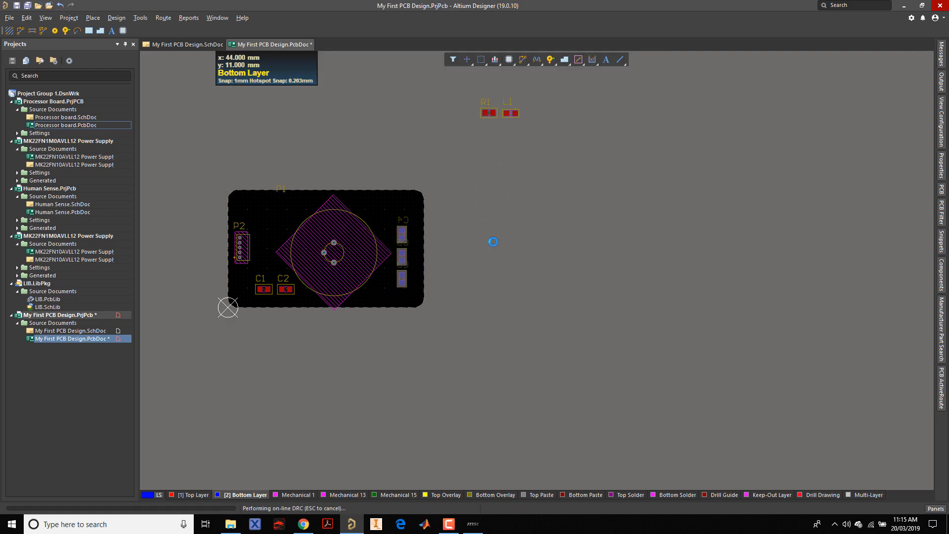
ctrl+scroll(508, 183, down, 1)
ctrl+scroll(507, 183, down, 1)
ctrl+scroll(526, 193, up, 2)
drag(574, 117, 367, 271)
click(452, 261)
Step: Move P1's designator inside the component outline and shift P1 slightly toward the board's left edge
ctrl+scroll(262, 233, up, 2)
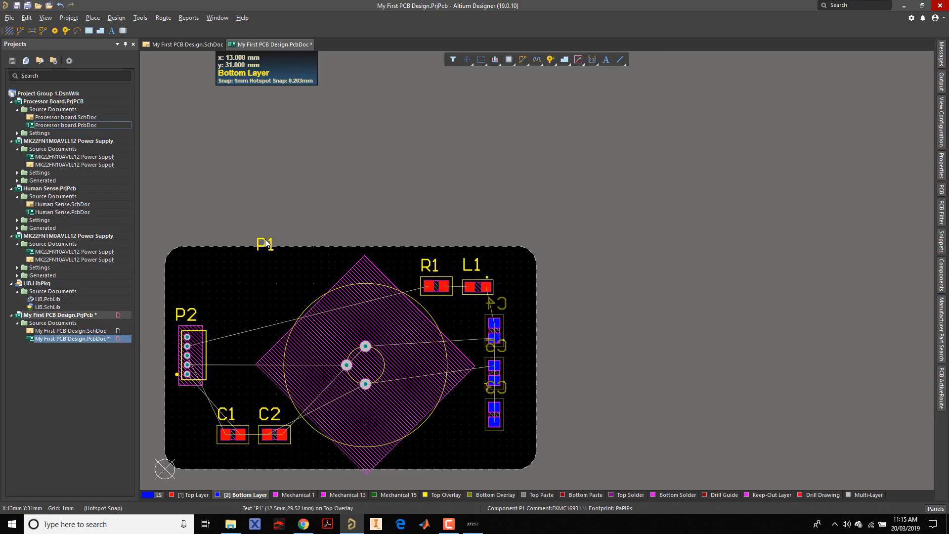
drag(347, 322, 349, 345)
Step: Examine the populated board in 3D, flipping it over to inspect C3, C4 and C5 on the underside
key(3)
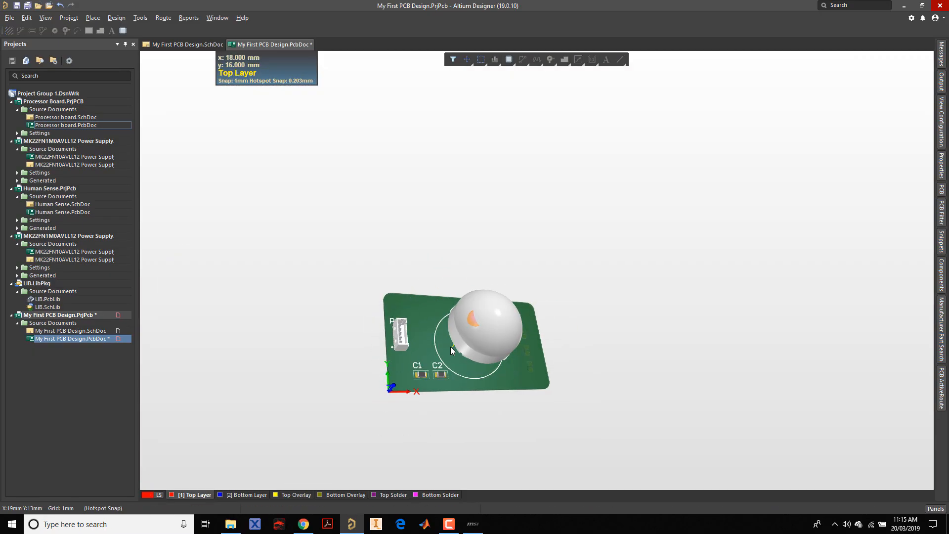
shift+right_drag(462, 334, 313, 212)
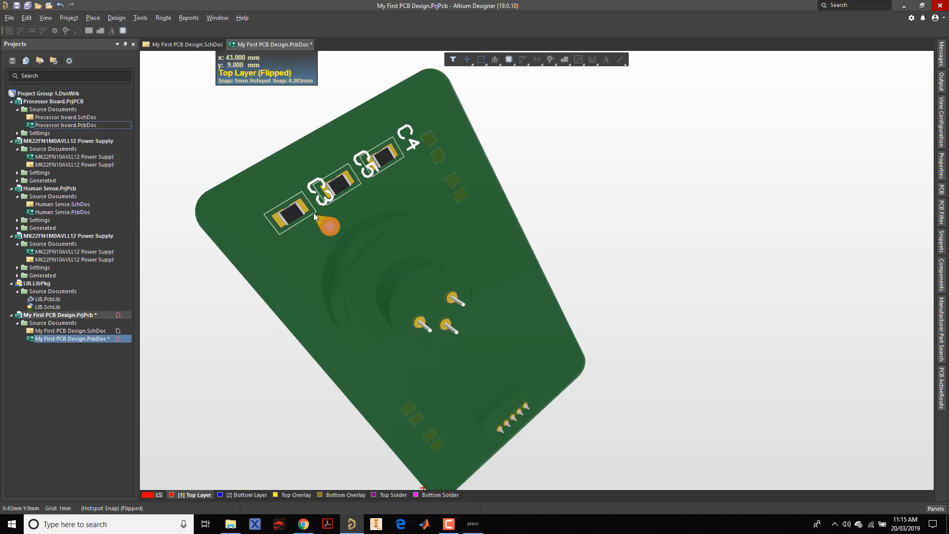
ctrl+scroll(322, 194, up, 2)
ctrl+scroll(323, 193, down, 7)
ctrl+scroll(323, 194, up, 5)
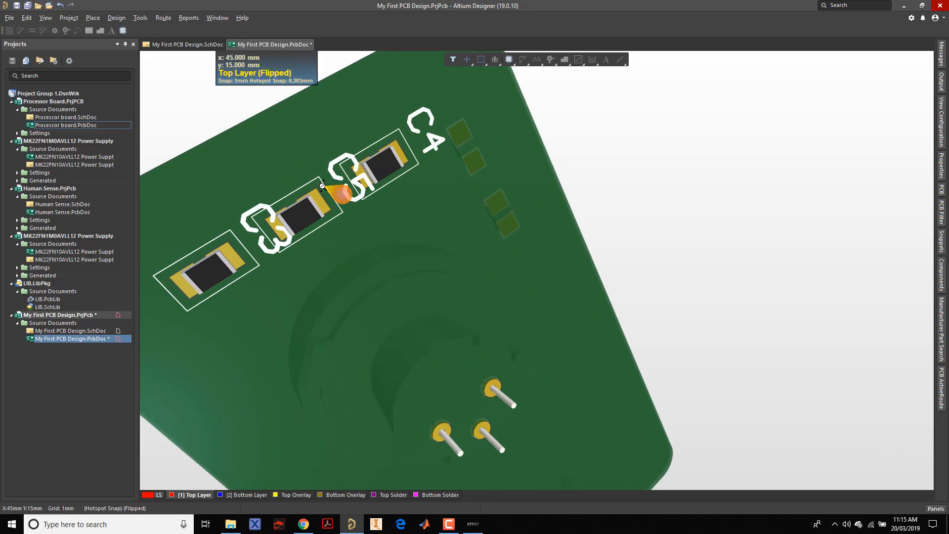
Step: In the 2D layout, rotate C3's designator 90 degrees and place it between the capacitor and the board's right edge
key(2)
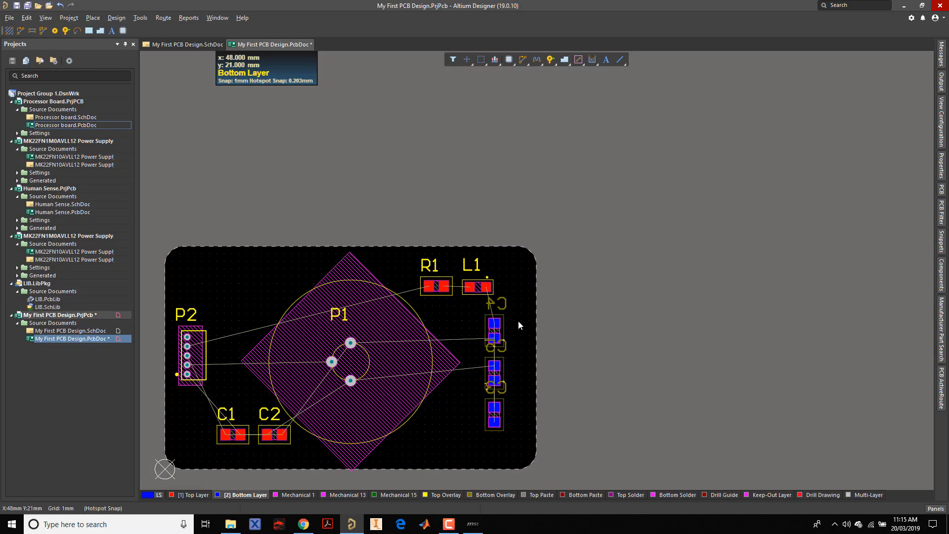
ctrl+scroll(519, 320, up, 4)
drag(490, 339, 448, 375)
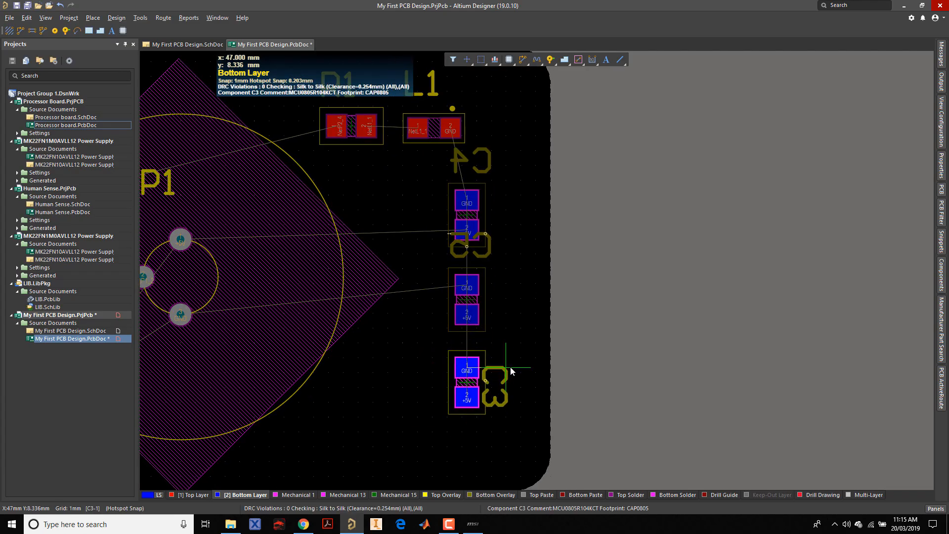
drag(512, 370, 520, 370)
drag(497, 250, 497, 251)
Step: Set the snap grid to 0.1 mm
ctrl+scroll(577, 309, down, 6)
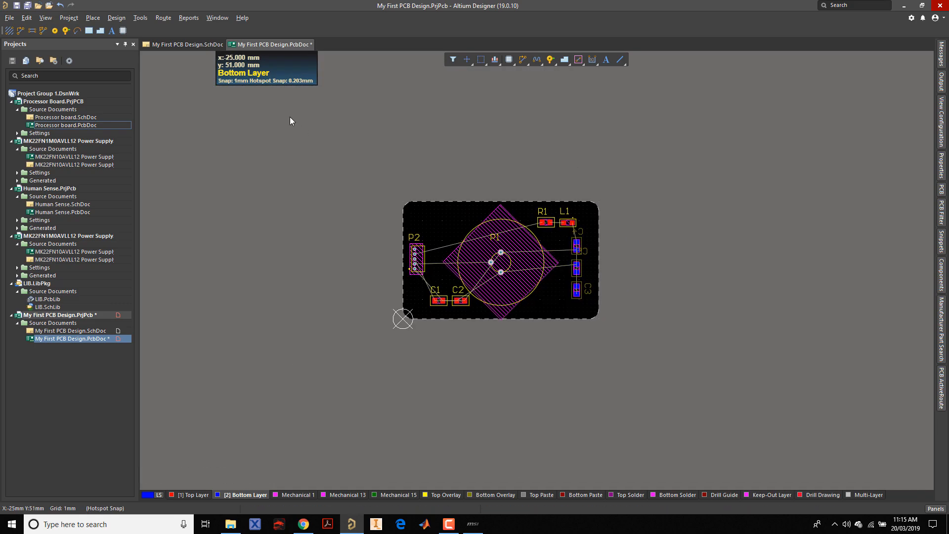
click(46, 17)
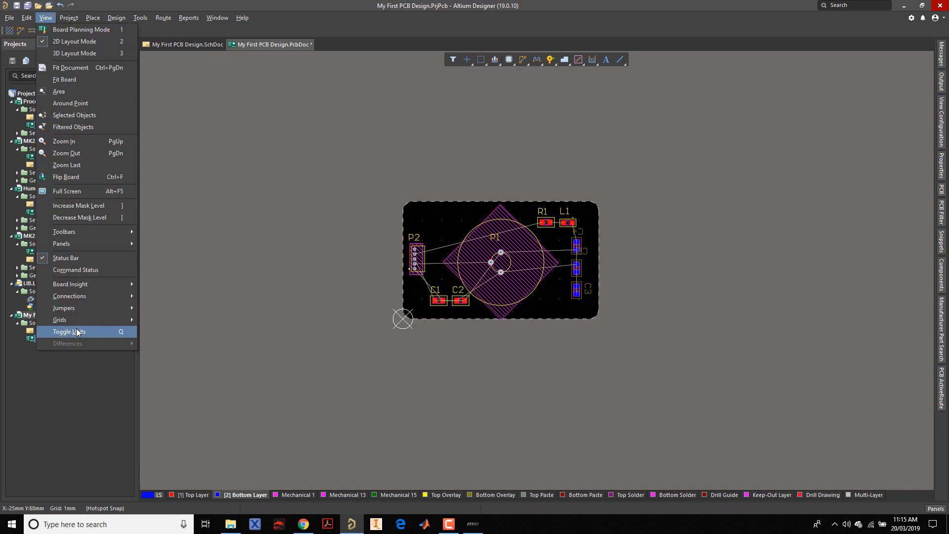
mouse_move(95, 322)
click(167, 347)
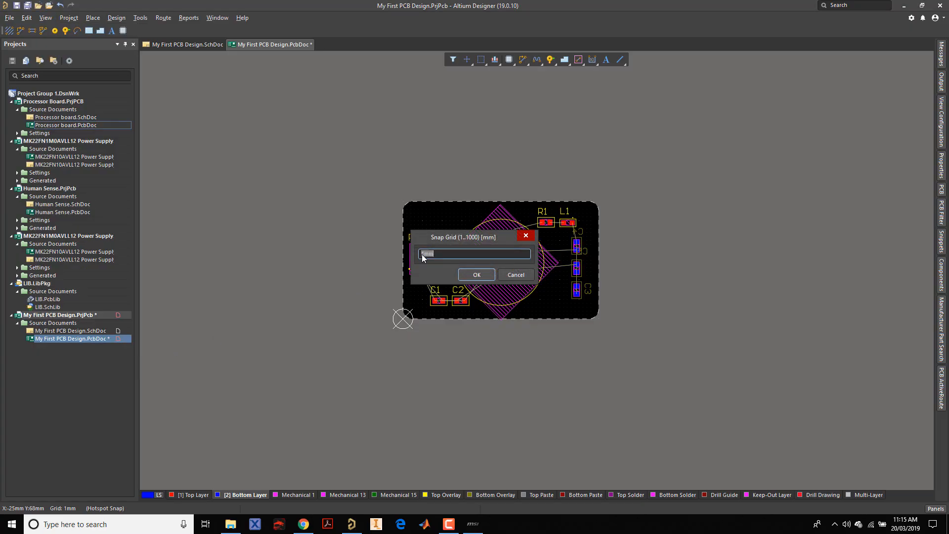
text(0.1)
key(Return)
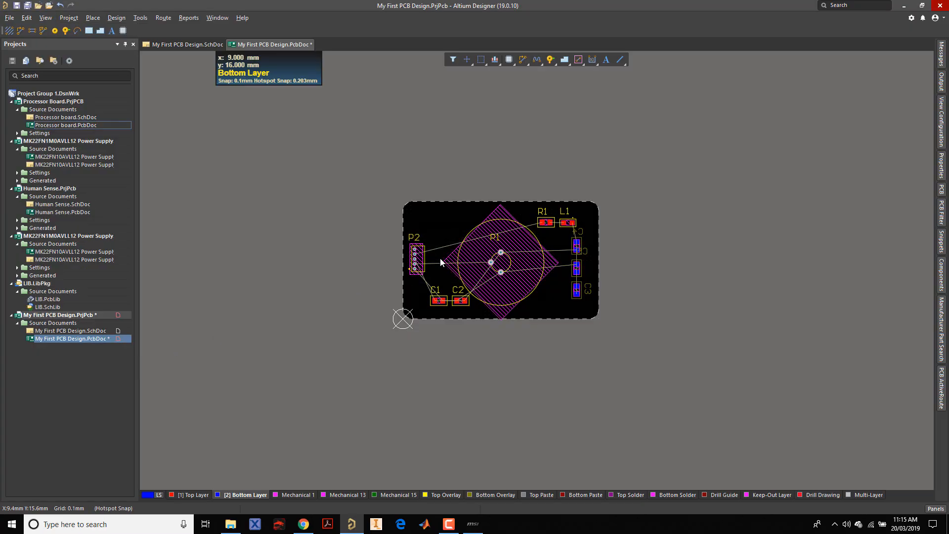
Step: Fine-tune the position of C3's designator, and place C5's designator, rotated 90 degrees, beside its capacitor
ctrl+scroll(555, 264, up, 8)
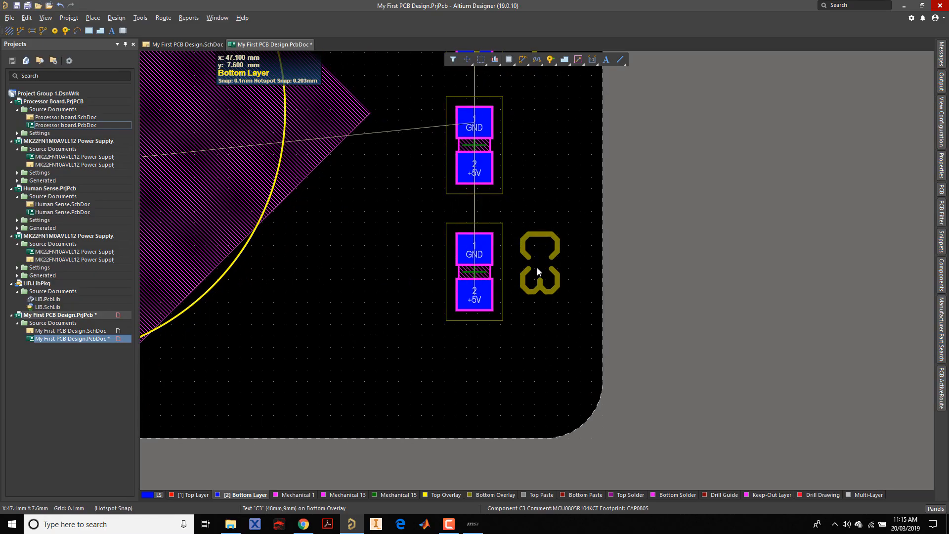
drag(553, 251, 553, 243)
right_drag(517, 182, 485, 270)
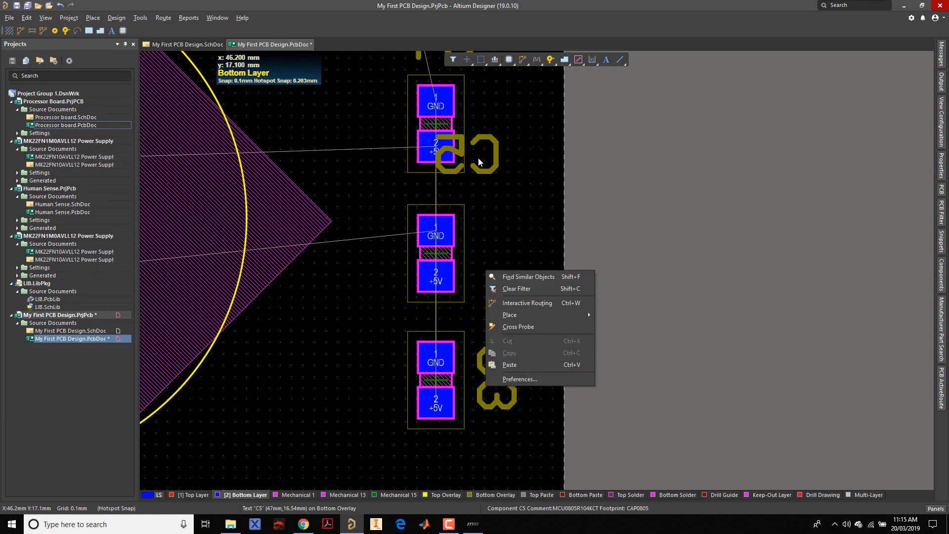
drag(479, 162, 509, 227)
key(space)
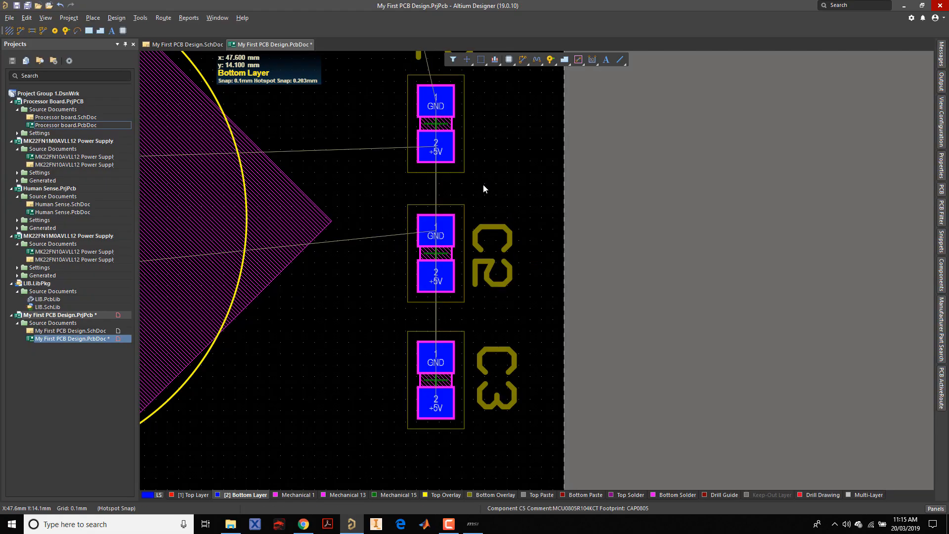
Step: Rotate C4's designator 90 degrees and place it between the capacitor and the board's right edge
right_drag(478, 152, 460, 246)
drag(438, 169, 489, 218)
key(space)
ctrl+scroll(479, 232, down, 6)
right_drag(432, 183, 519, 162)
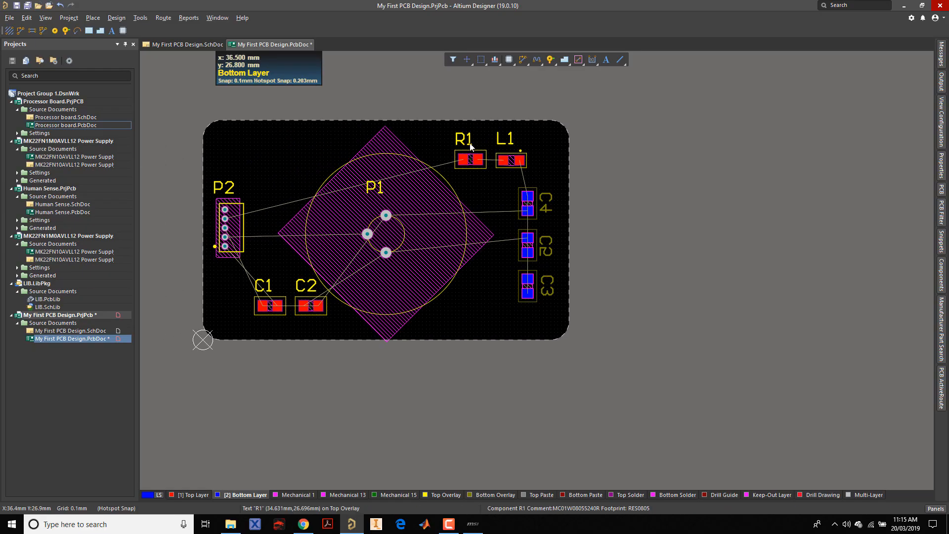
Step: Move P1 slightly toward the board's right edge and center L1's designator above its component
drag(389, 219, 394, 221)
click(395, 221)
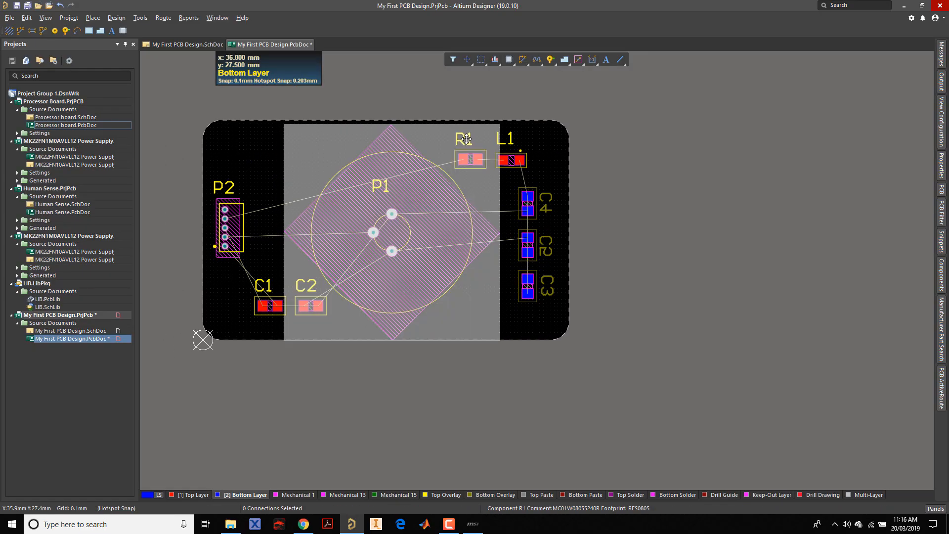
click(503, 144)
drag(515, 139, 503, 145)
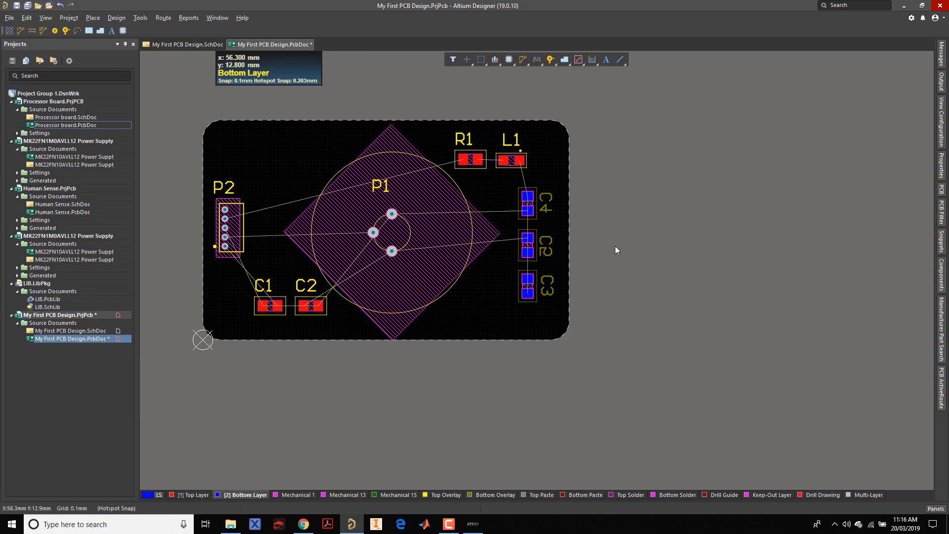
ctrl+scroll(616, 250, down, 1)
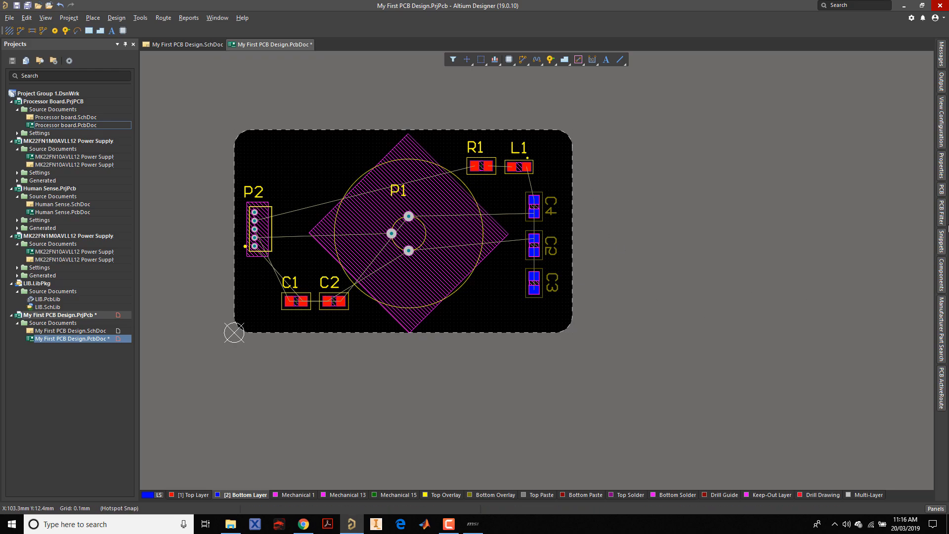
Step: Filter the board to highlight only free and component text on the Top Overlay and Bottom Overlay layers
click(942, 217)
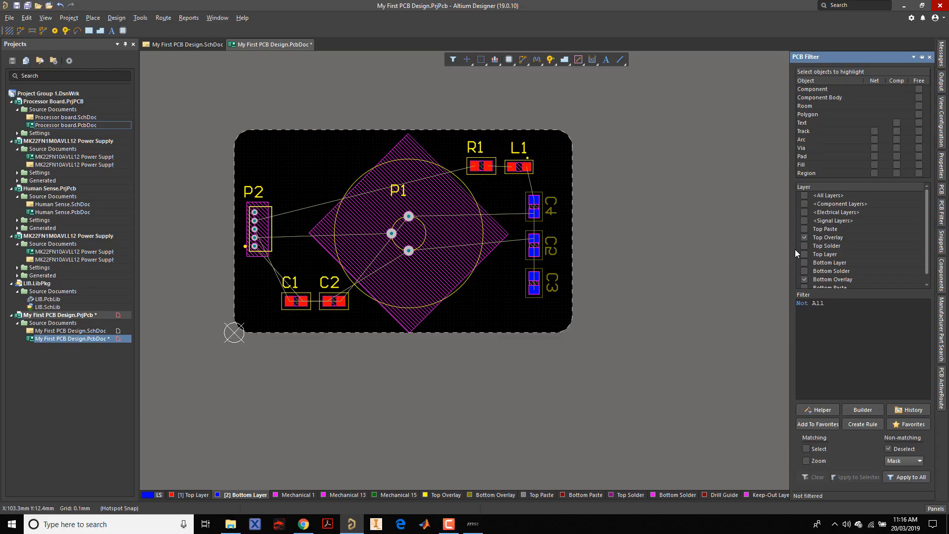
click(802, 122)
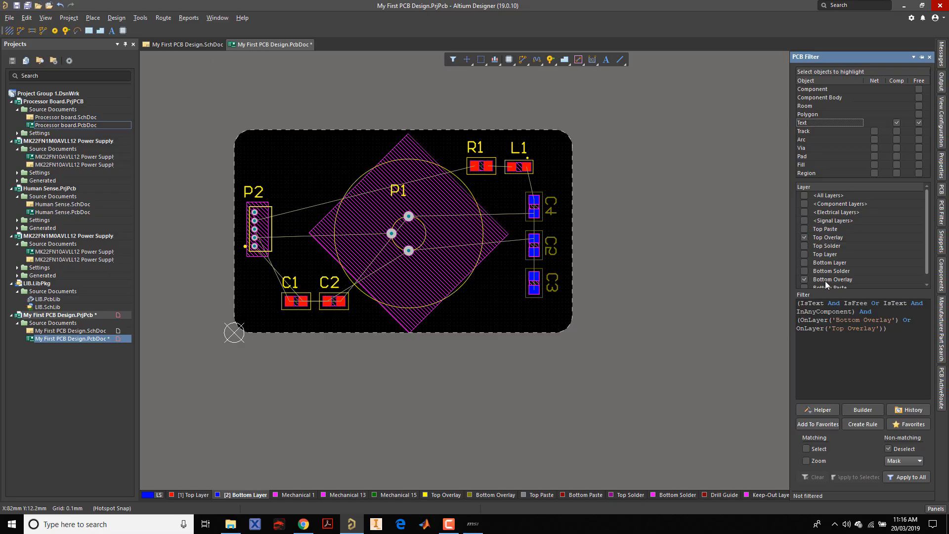
drag(790, 250, 726, 247)
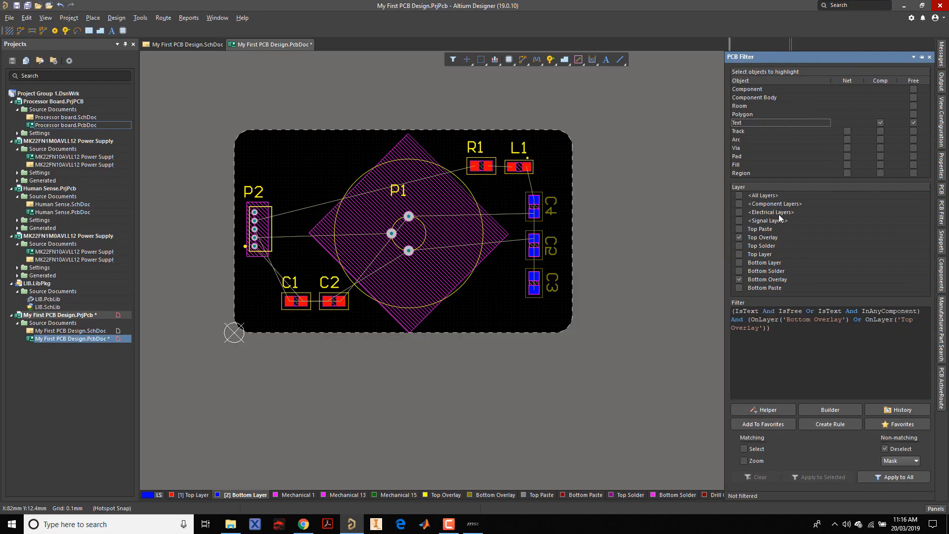
click(906, 477)
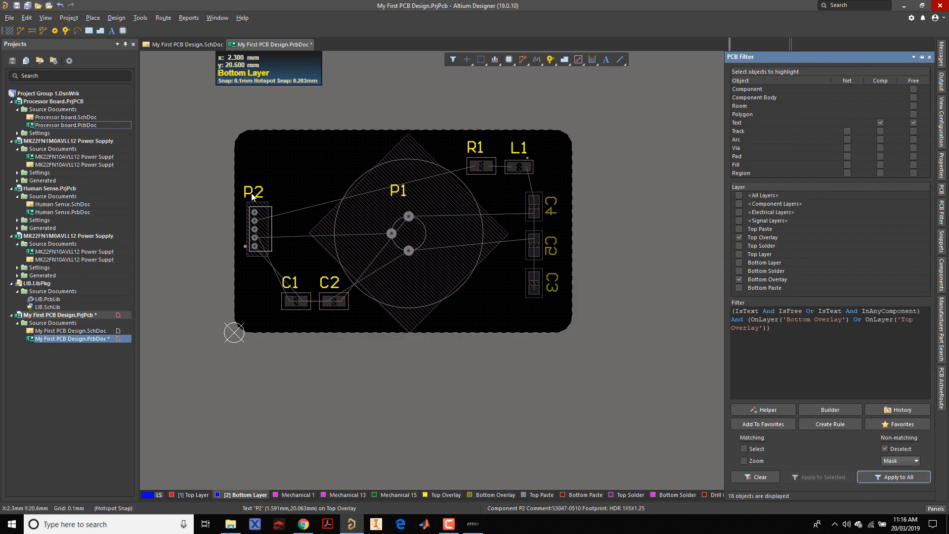
Step: Nudge R1's designator closer to the resistor's center and try to window-select all the filtered designators
drag(425, 224, 410, 251)
click(411, 251)
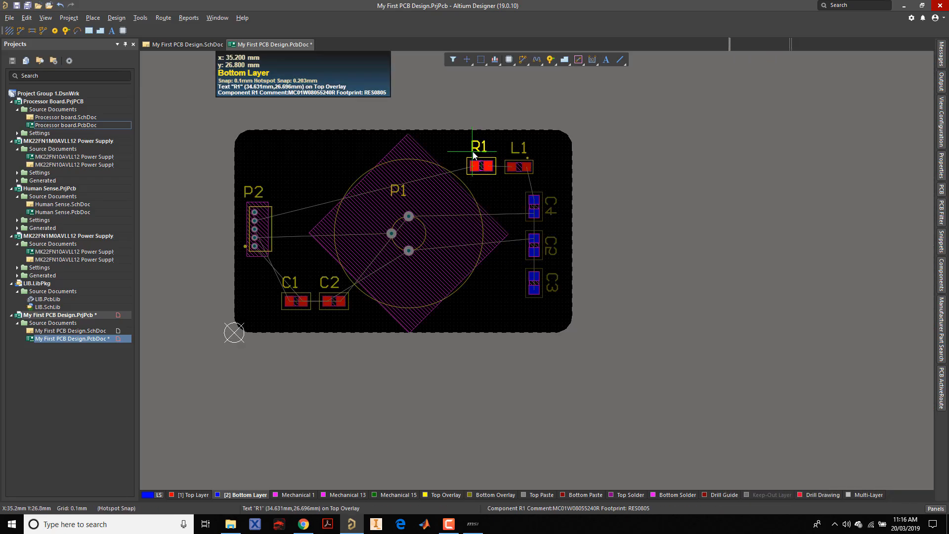
drag(648, 100, 200, 348)
drag(188, 104, 695, 429)
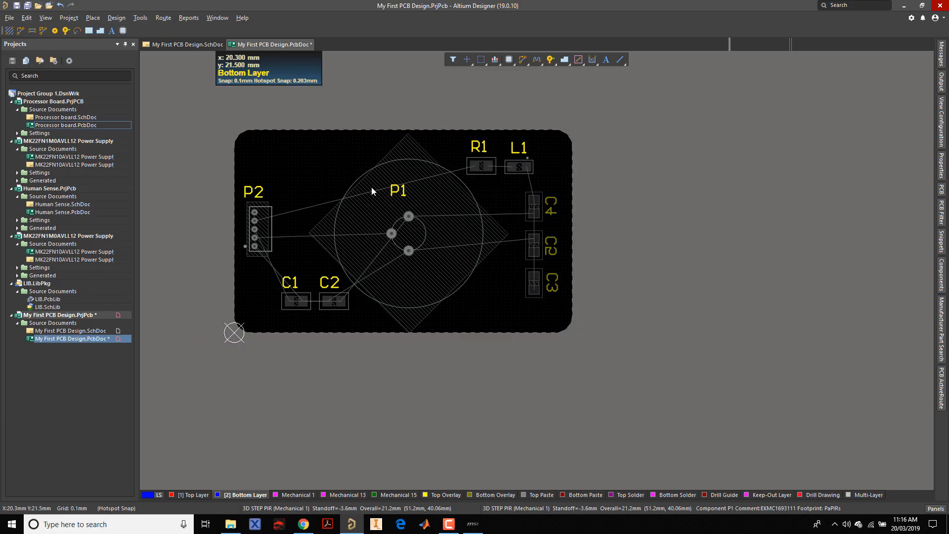
drag(216, 105, 710, 366)
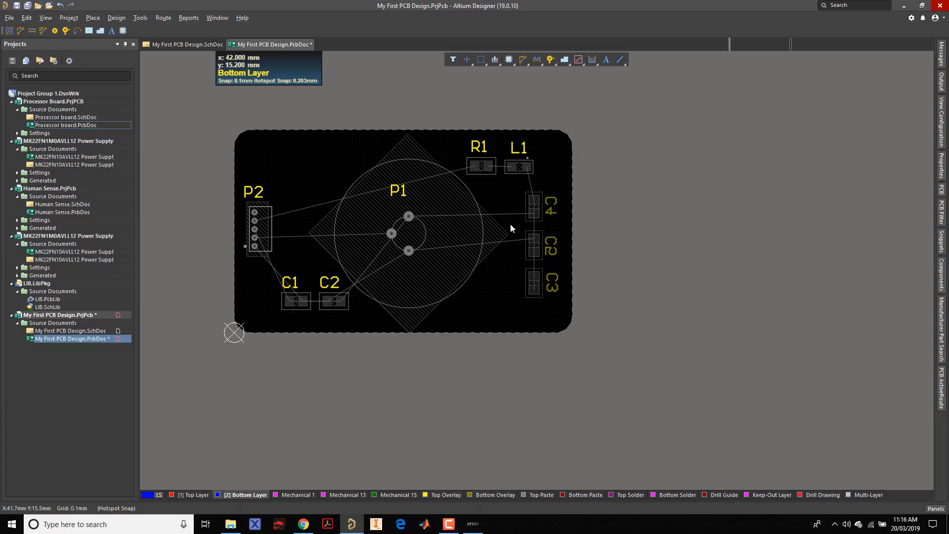
Step: Set the text height of R1's designator to 0.8 mm
double_click(483, 151)
click(786, 240)
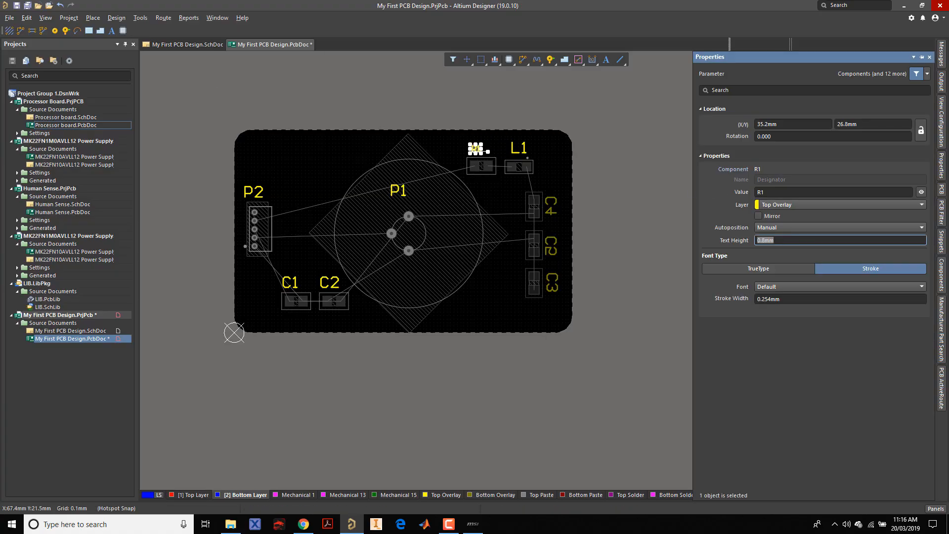
click(590, 361)
Step: Select all filtered designators together and set their text height to 0.8 mm
key(ctrl+a)
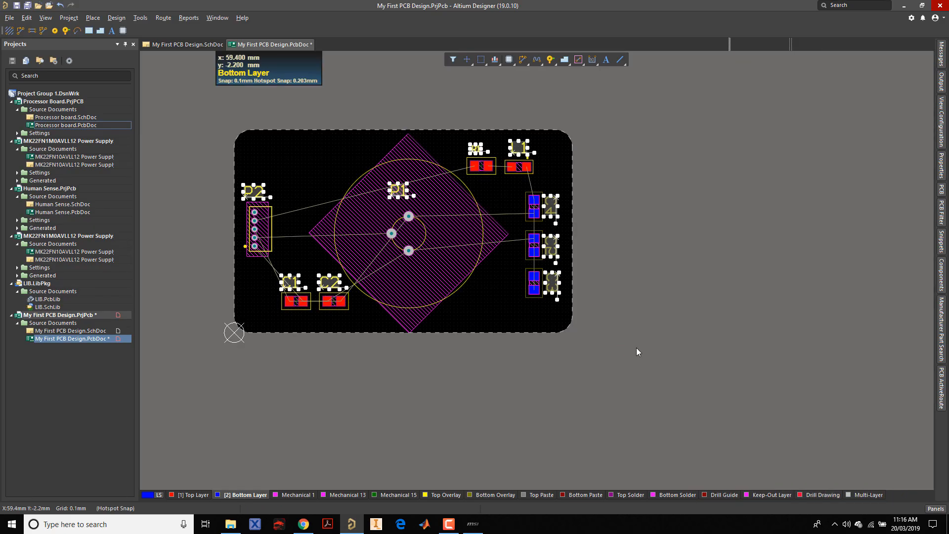
click(627, 361)
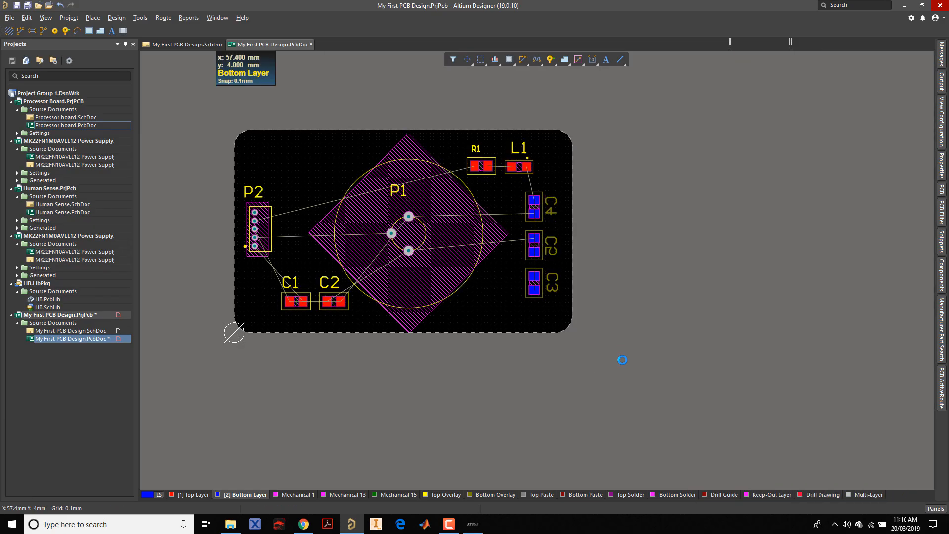
key(a)
click(534, 373)
key(ctrl+a)
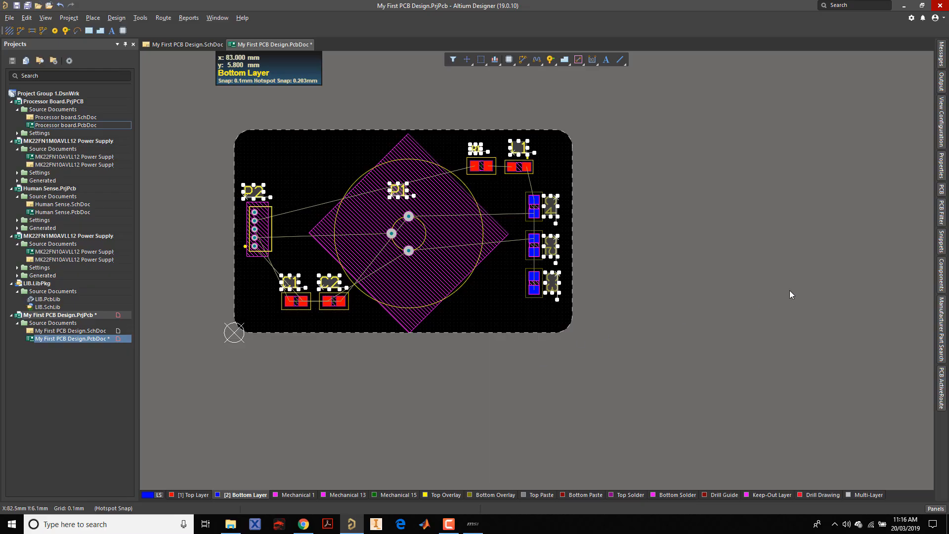
click(941, 167)
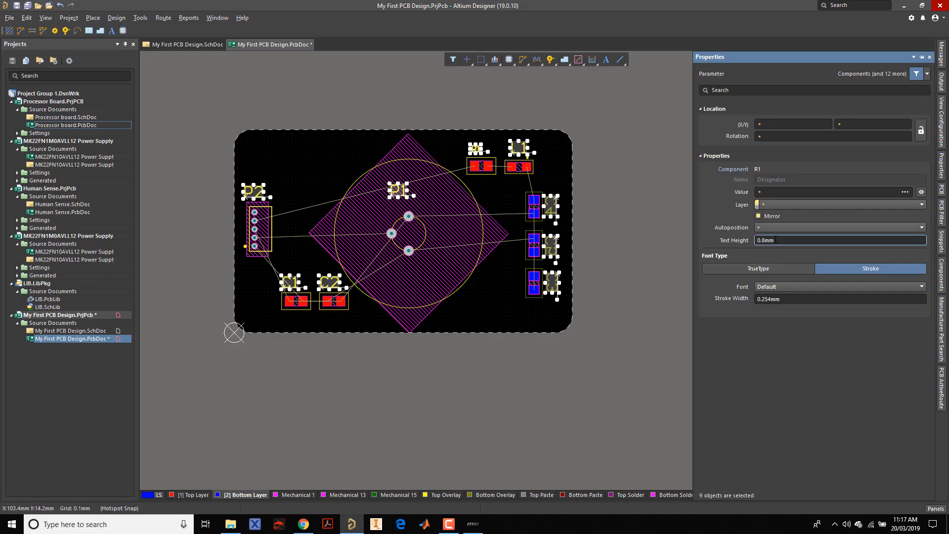
click(564, 397)
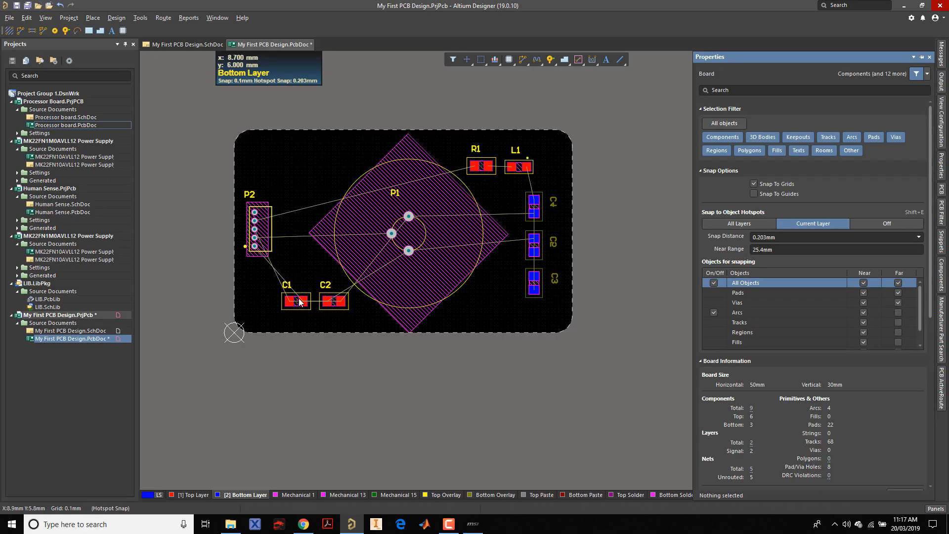
Step: Inspect the resized designators in the 2D layout and on both sides of the board in 3D
ctrl+scroll(299, 303, up, 4)
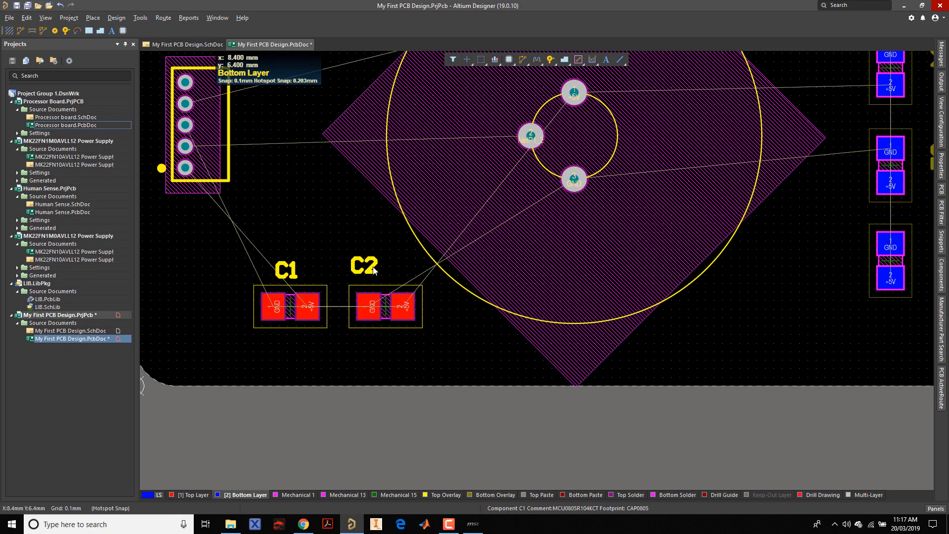
ctrl+scroll(374, 317, down, 4)
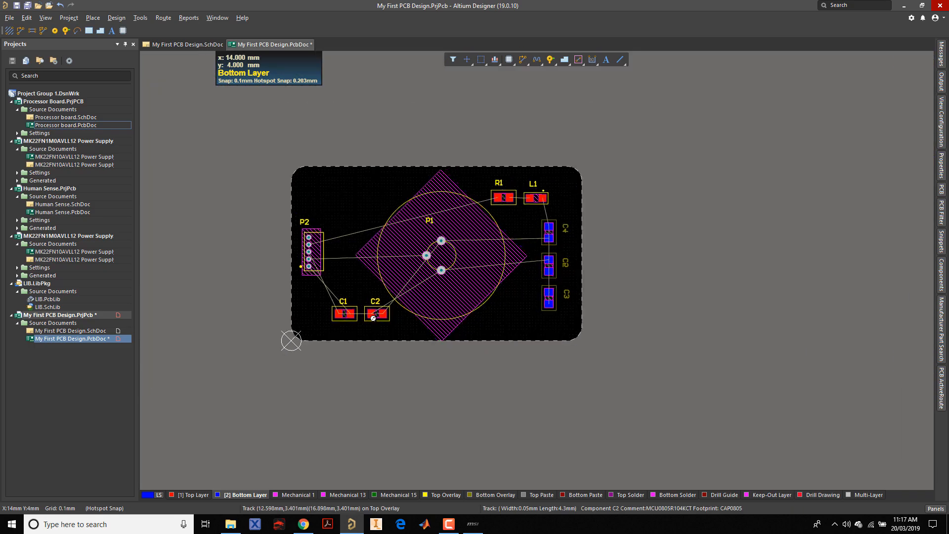
key(3)
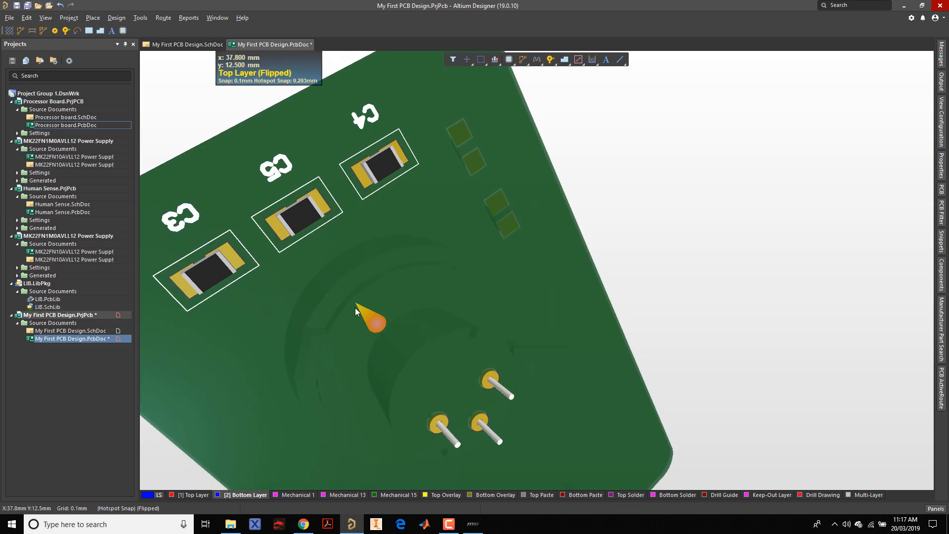
ctrl+scroll(355, 307, down, 2)
key(shift)
shift+right_drag(352, 257, 278, 168)
ctrl+scroll(360, 297, down, 2)
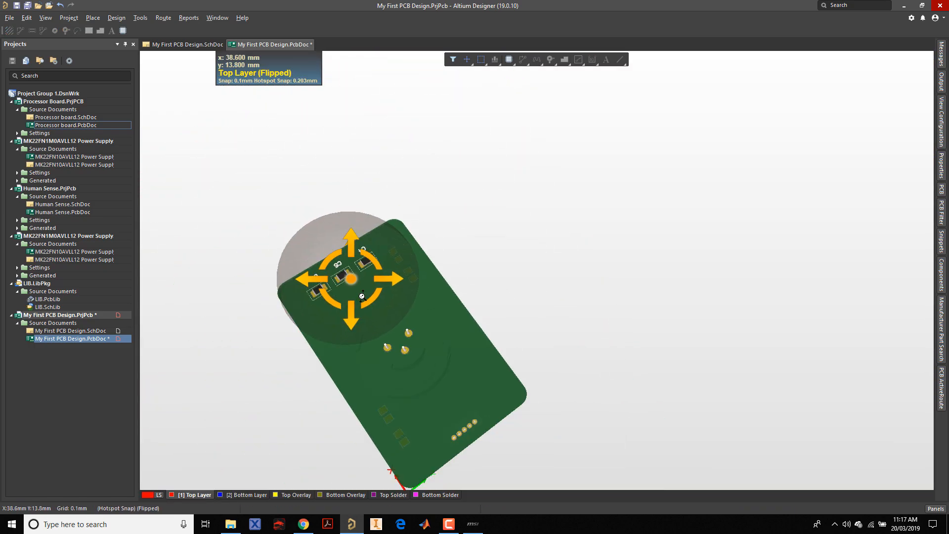
shift+right_drag(360, 296, 333, 356)
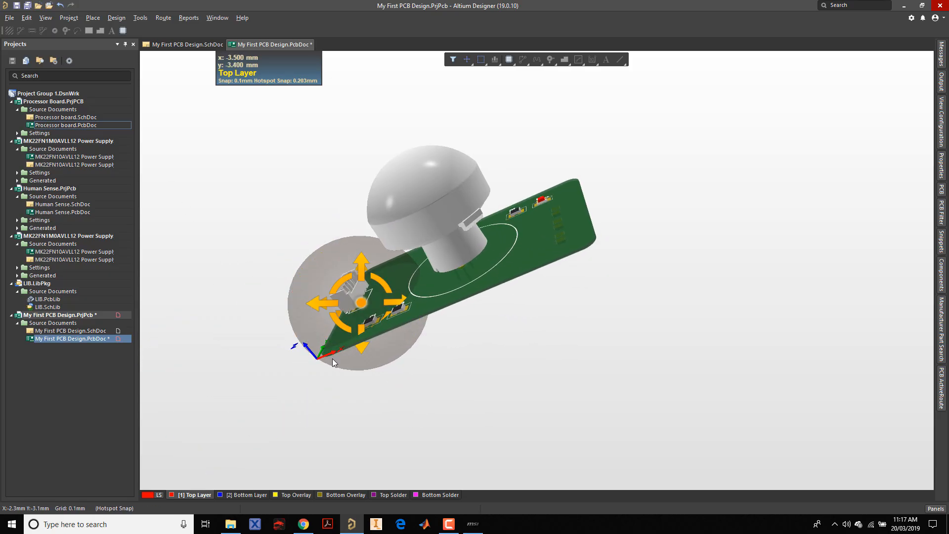
right_click(376, 273)
right_drag(344, 237, 404, 289)
ctrl+scroll(352, 281, up, 2)
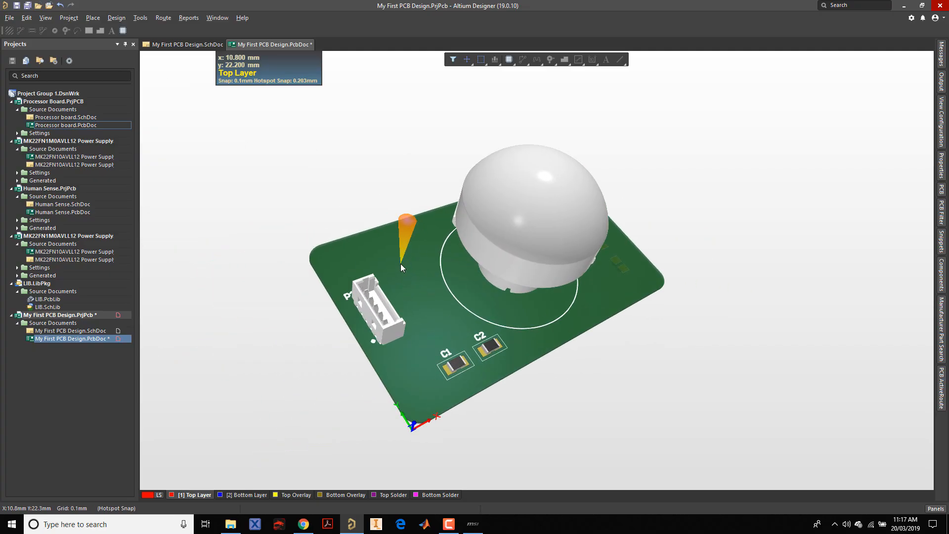
Step: Review the layer and view options and the available 3D color configurations, comparing the board in 2D and 3D
key(2)
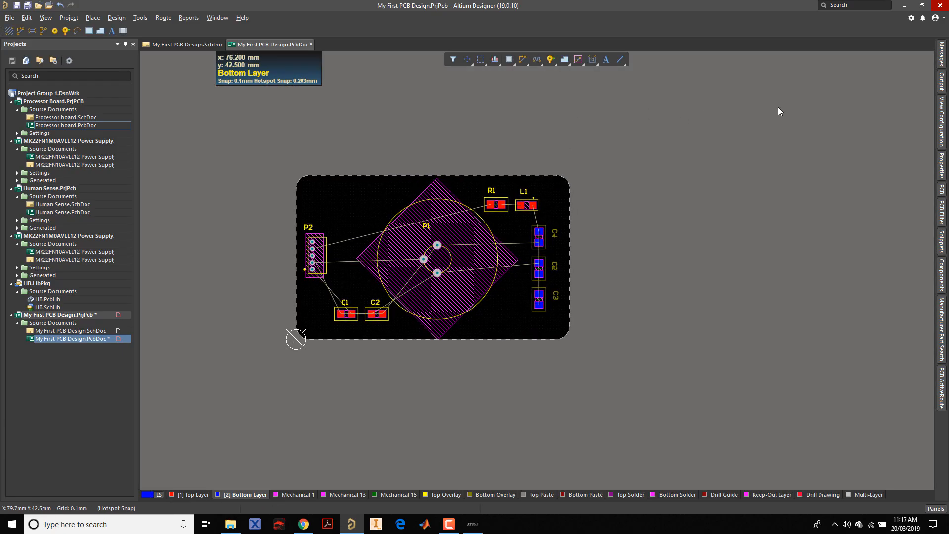
click(941, 122)
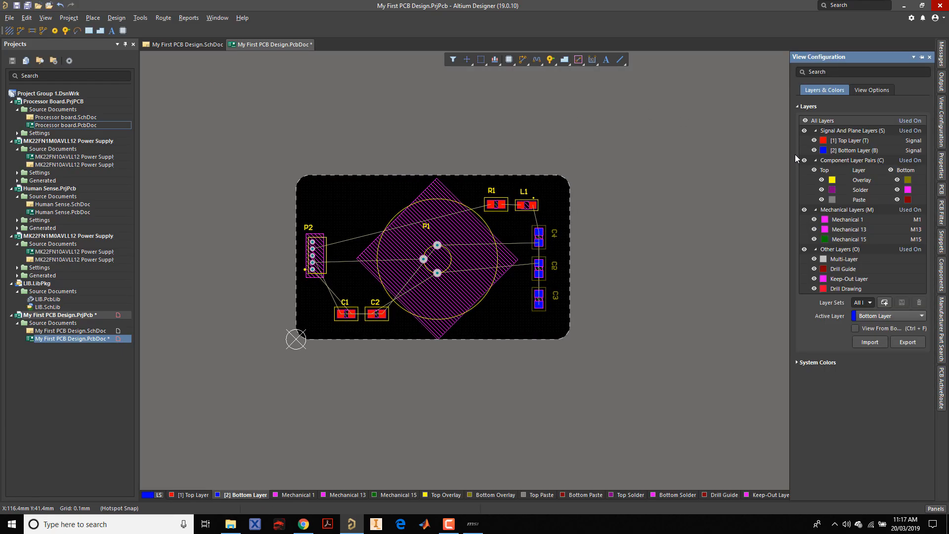
drag(790, 155, 693, 163)
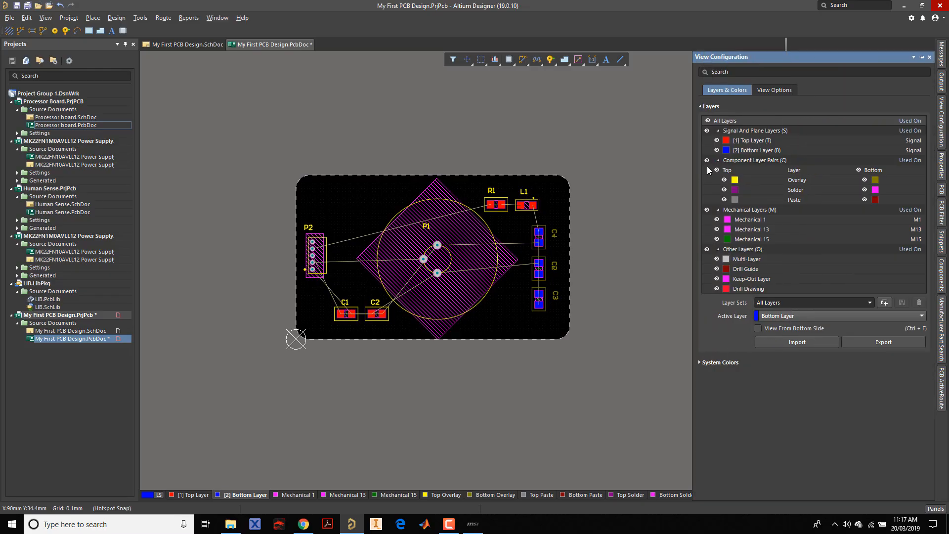
click(765, 90)
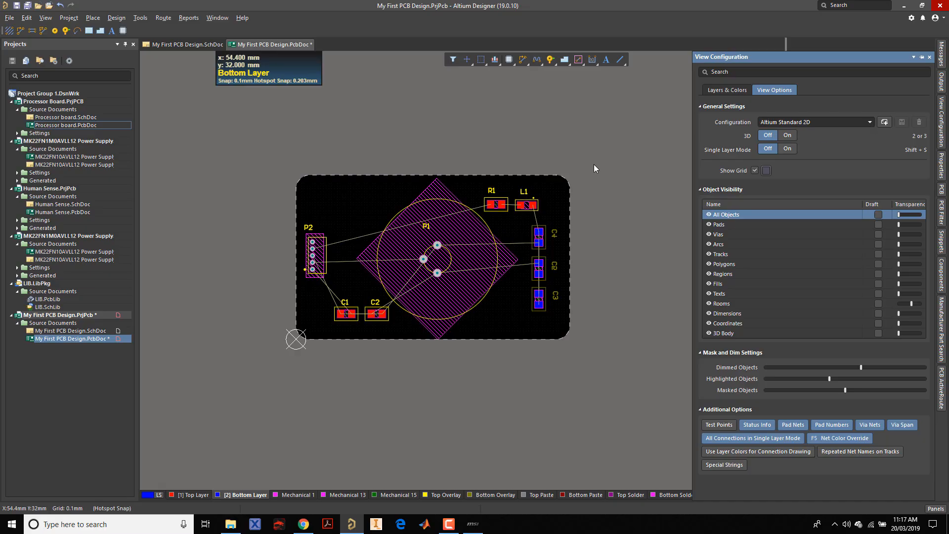
key(3)
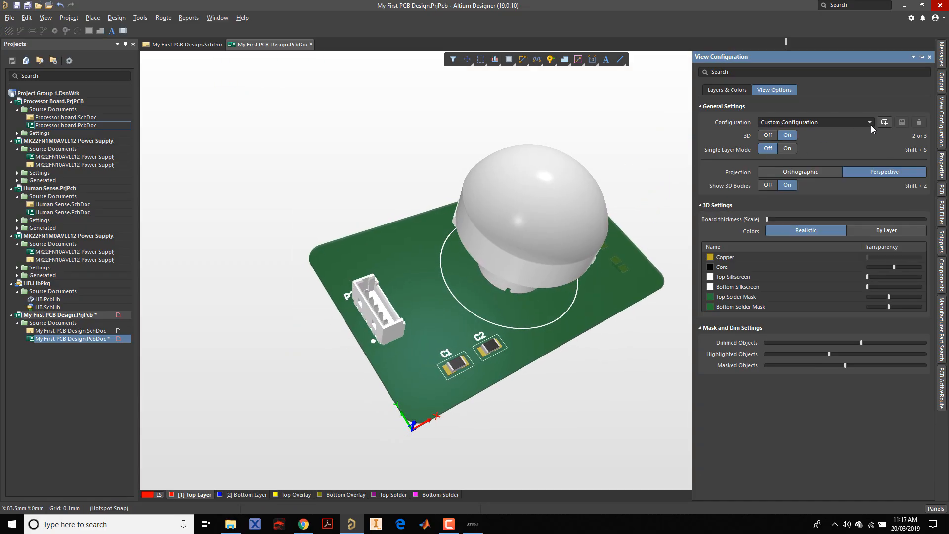
click(870, 122)
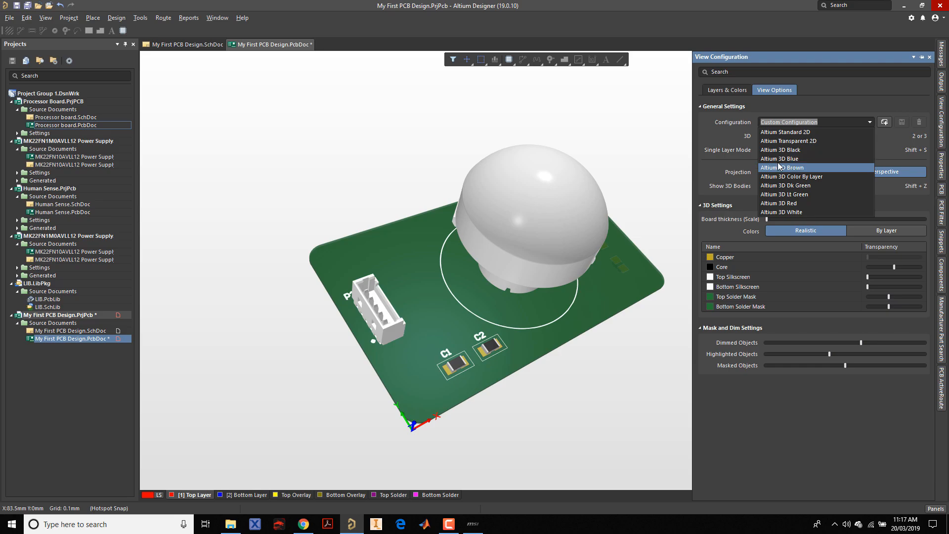
click(621, 166)
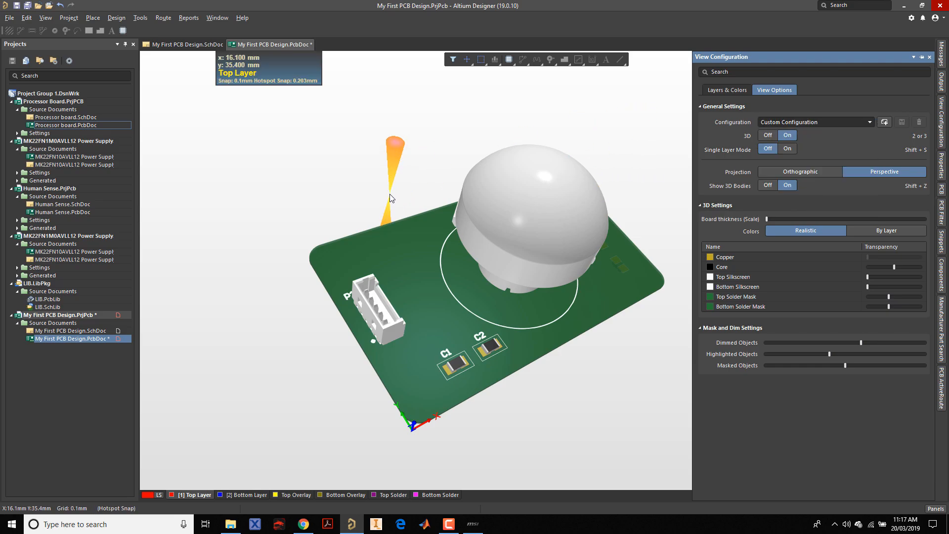
key(2)
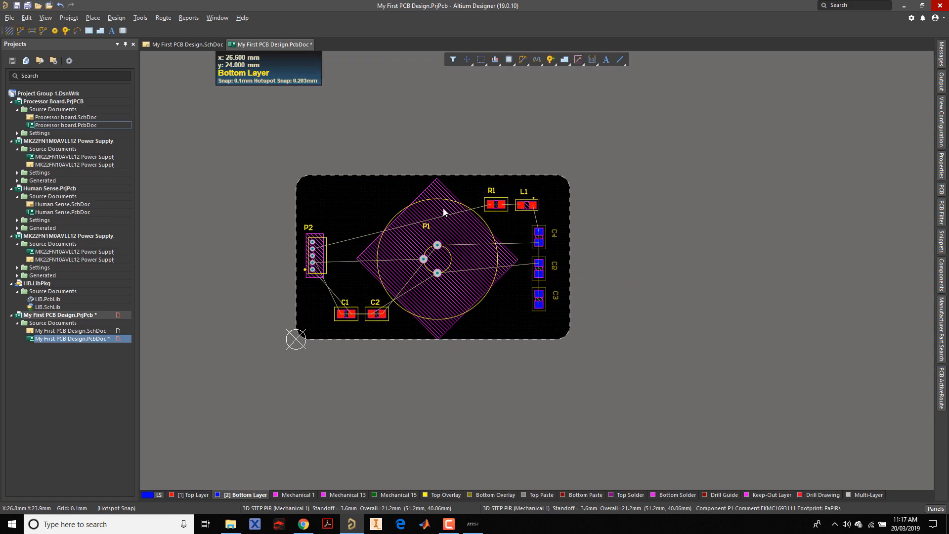
key(3)
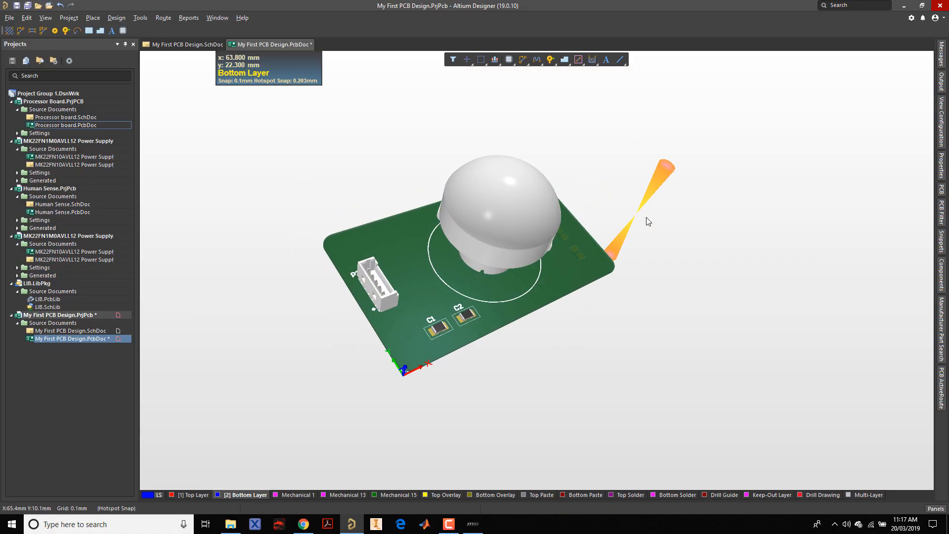
Step: Set the board's 3D view configuration to Altium 3D Black
click(940, 126)
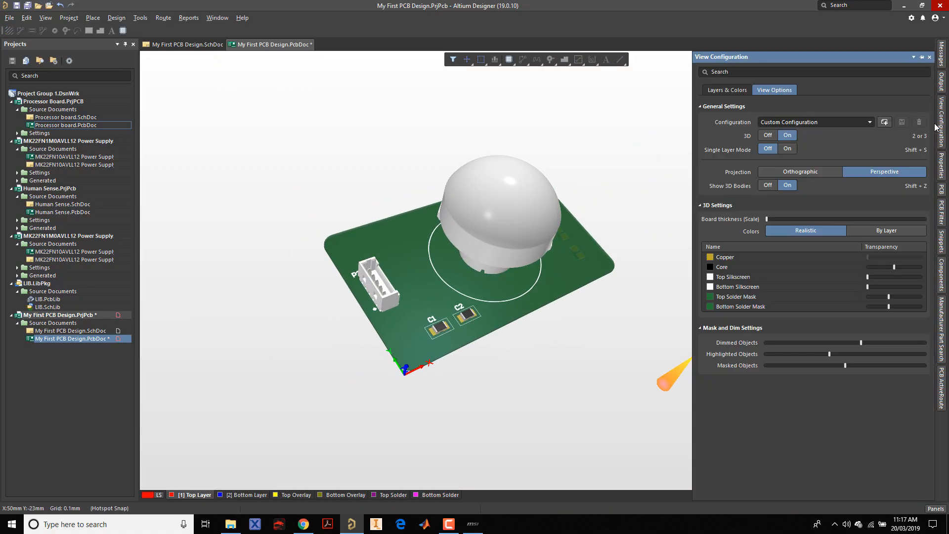
click(870, 123)
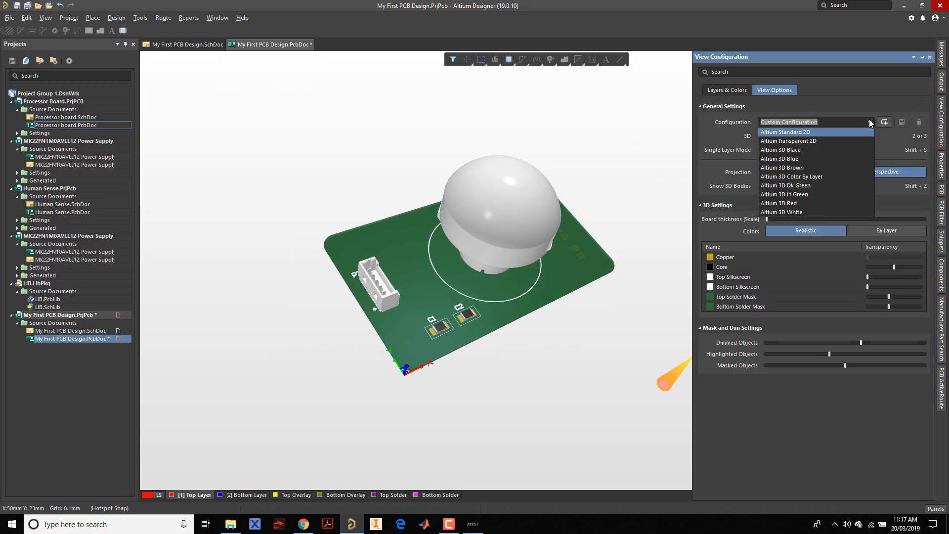
click(793, 150)
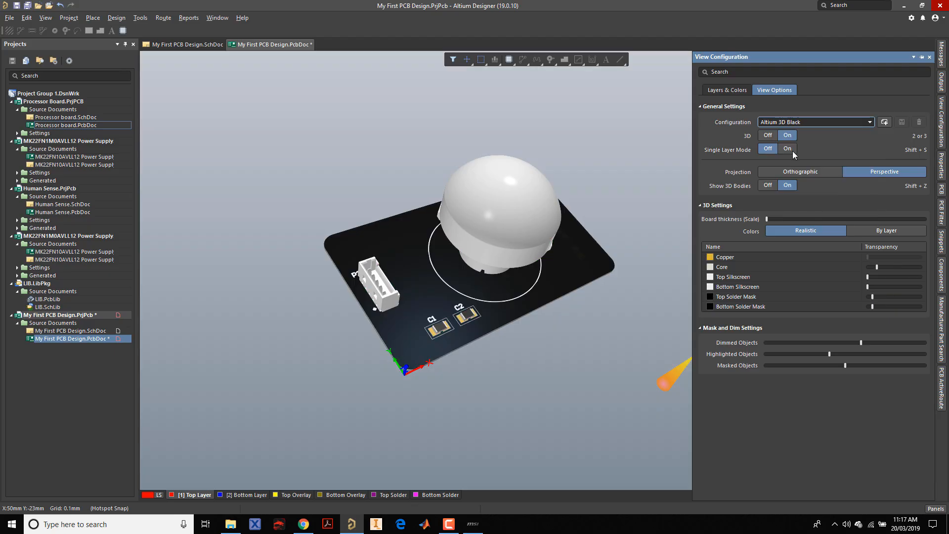
Step: Try the Altium 3D Blue, White, Color By Layer, Red and Lt Green view configurations on the board
click(870, 123)
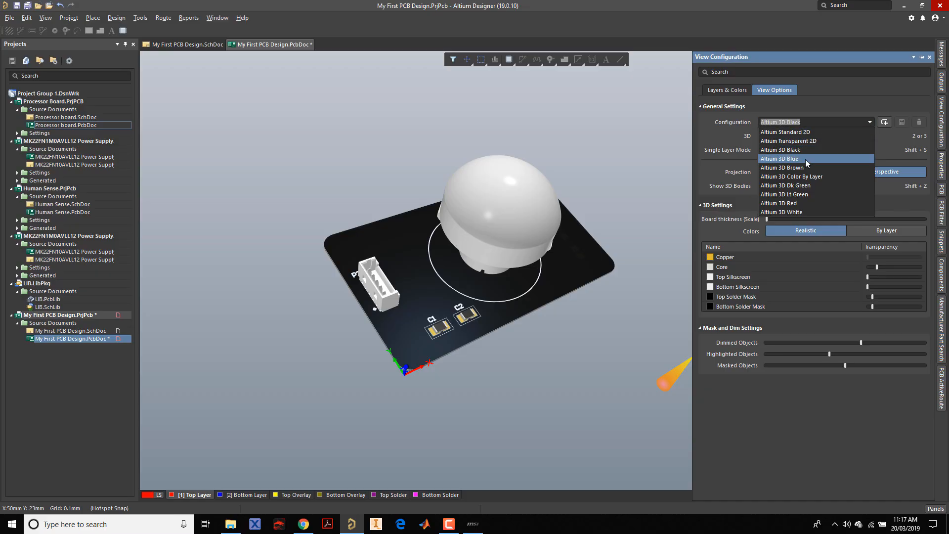
click(805, 160)
click(871, 122)
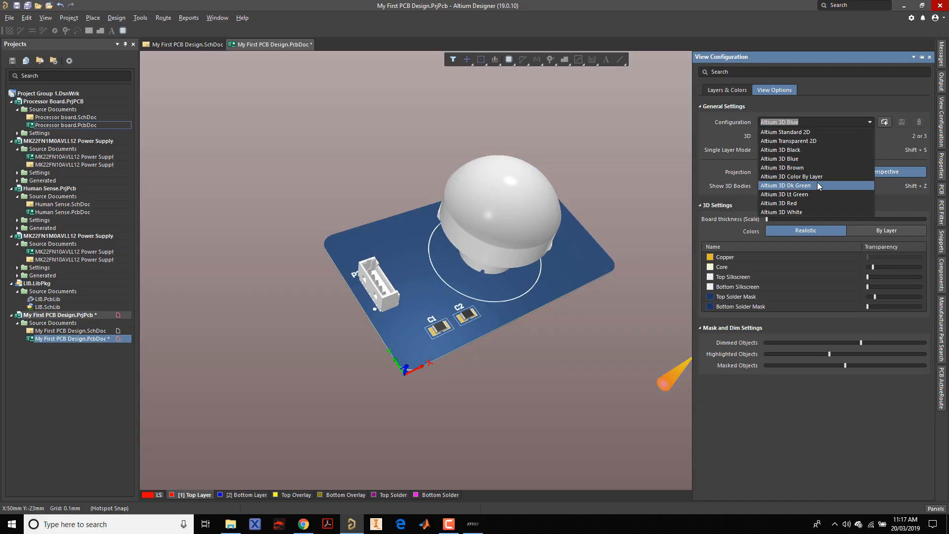
click(796, 206)
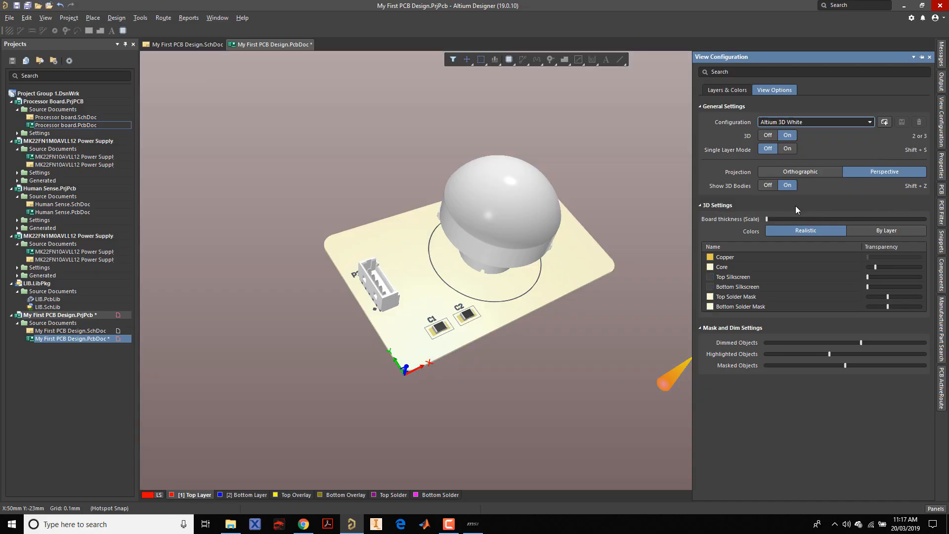
click(874, 123)
click(799, 160)
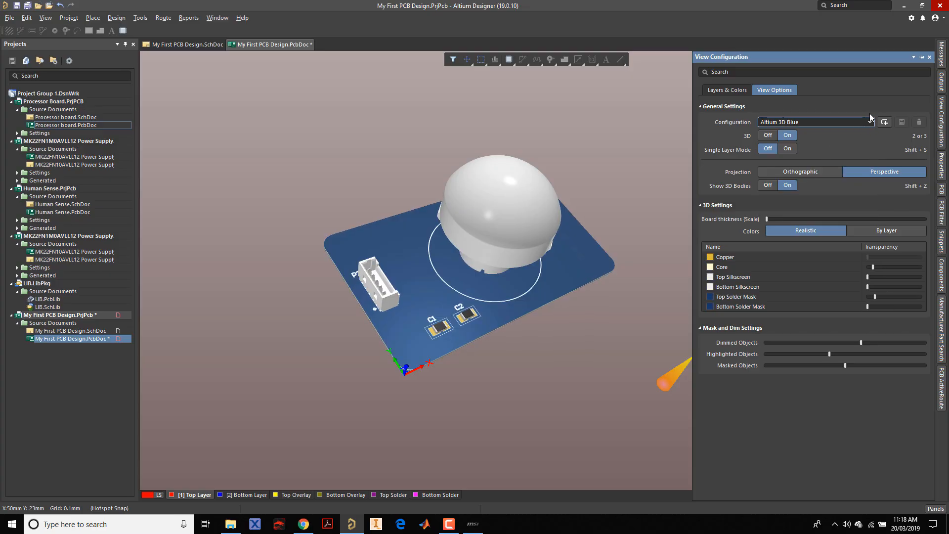
click(870, 122)
click(799, 177)
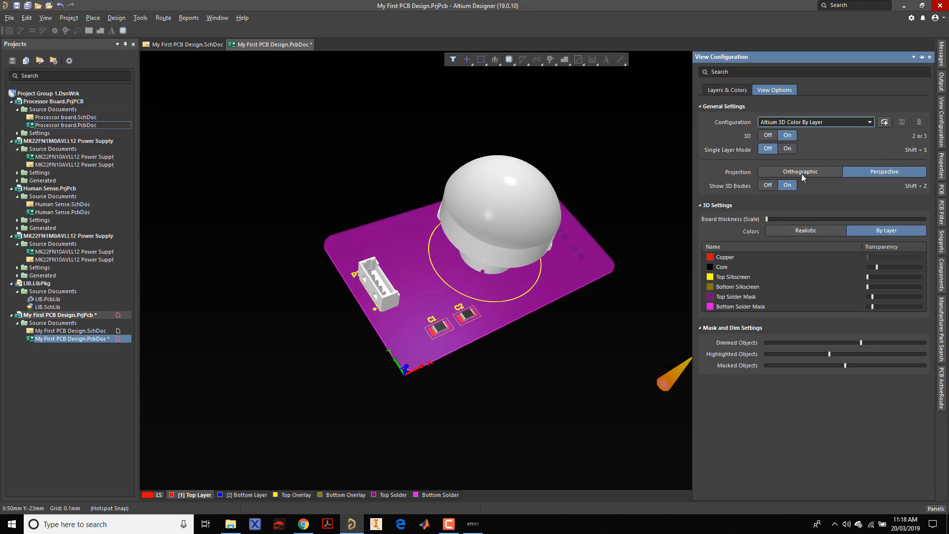
click(871, 122)
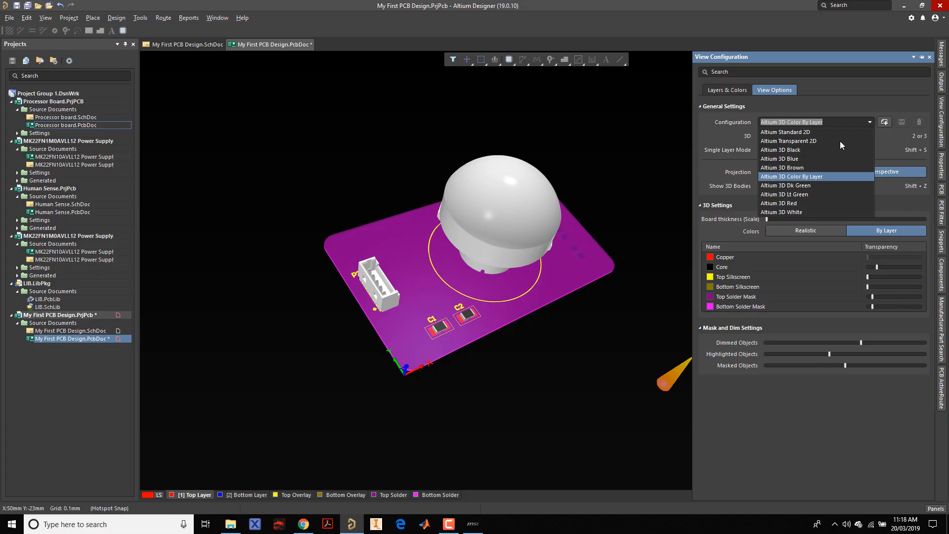
click(798, 203)
click(873, 122)
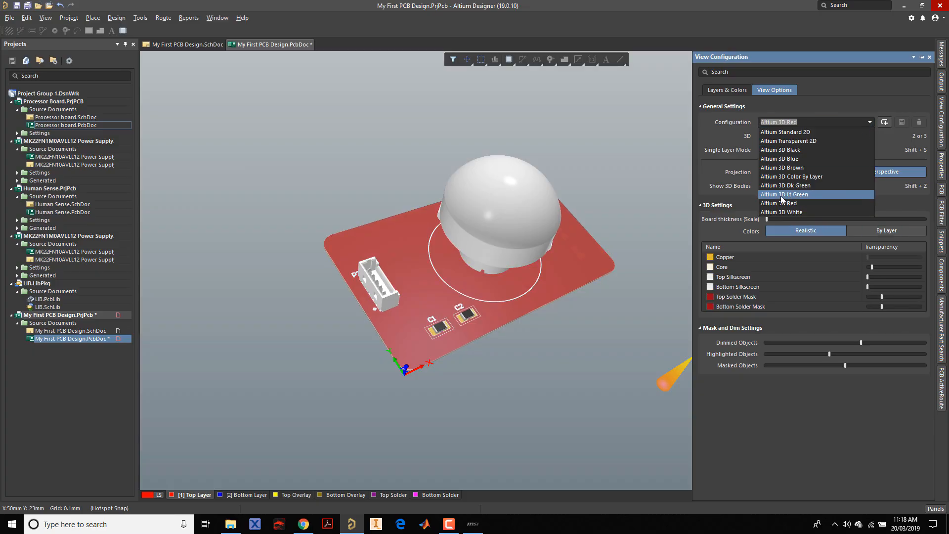
click(782, 195)
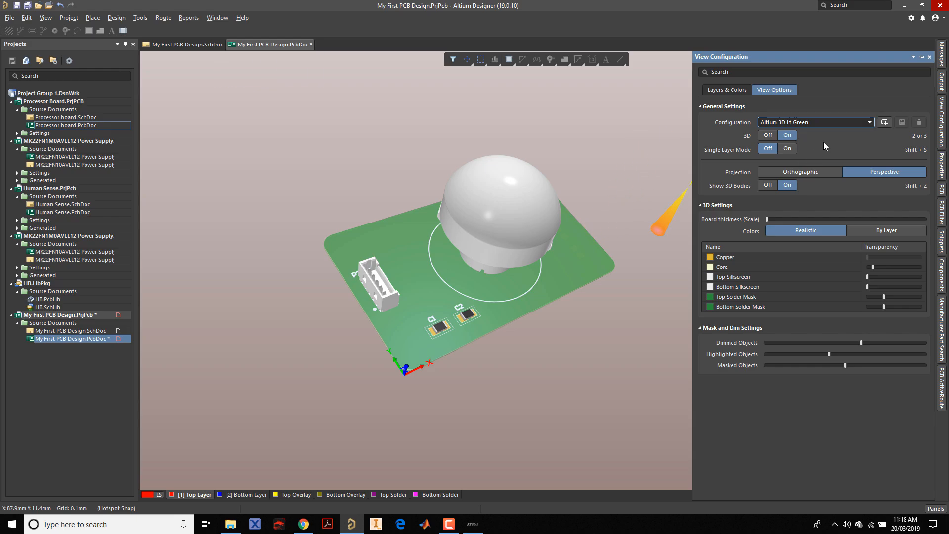
Step: Set the board's 3D view configuration to Altium 3D White and return to the 2D layout
click(869, 125)
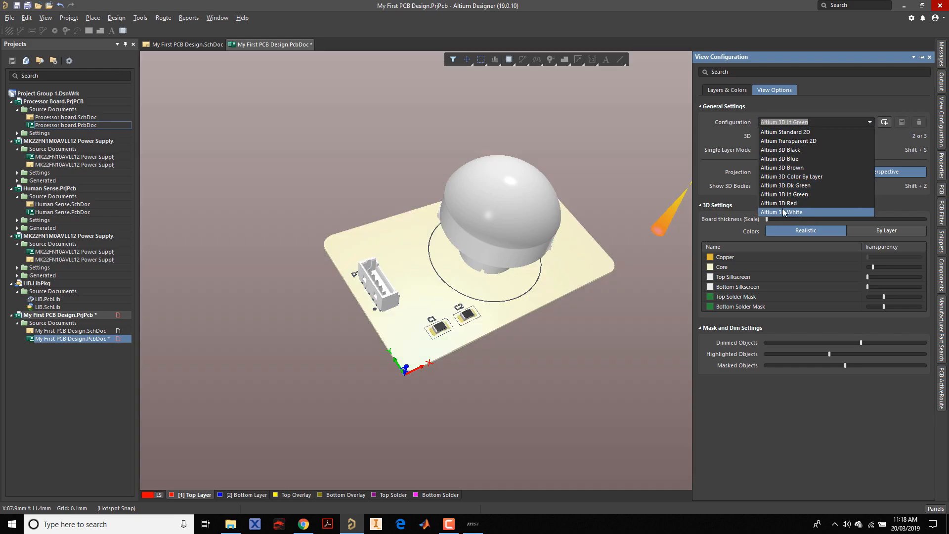
click(784, 212)
key(2)
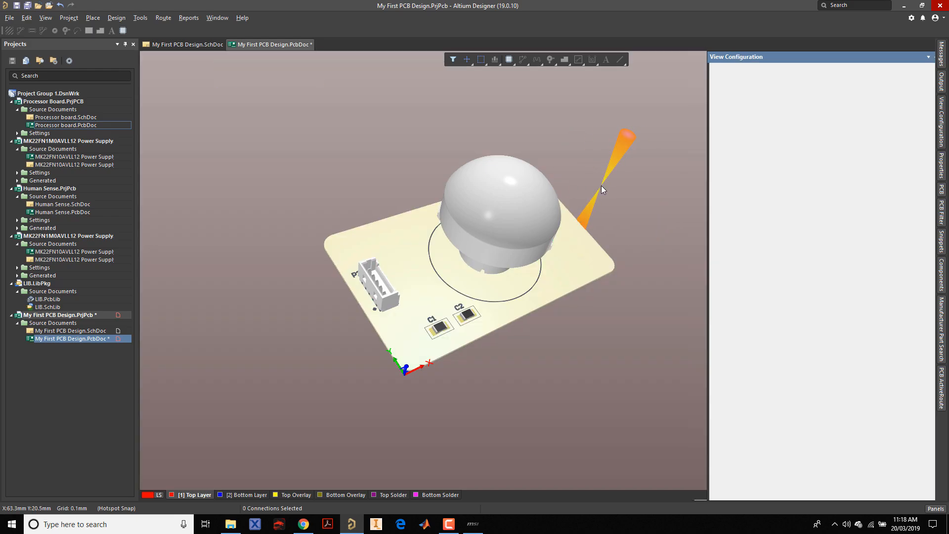
Step: Save all modified documents of the My First PCB Design project
ctrl+scroll(543, 200, up, 2)
right_drag(476, 202, 611, 206)
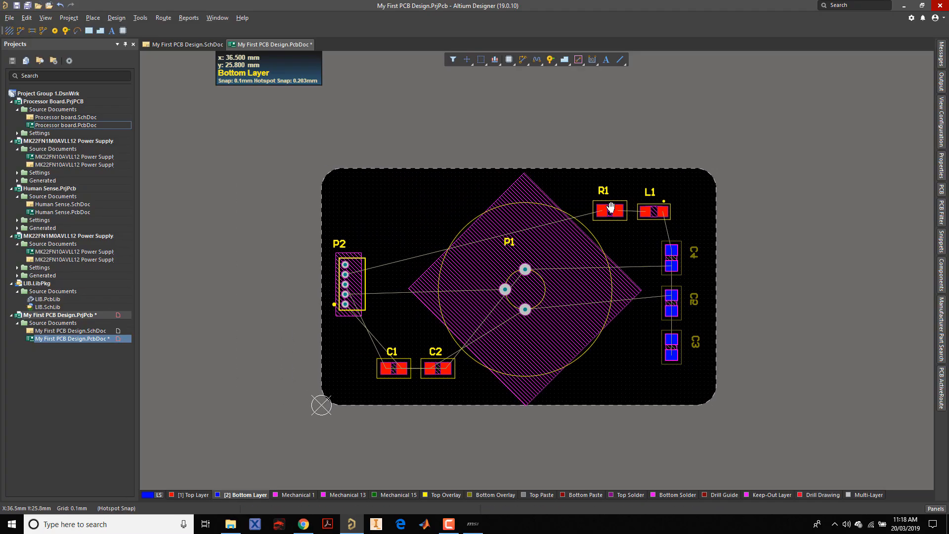
right_click(611, 202)
click(521, 125)
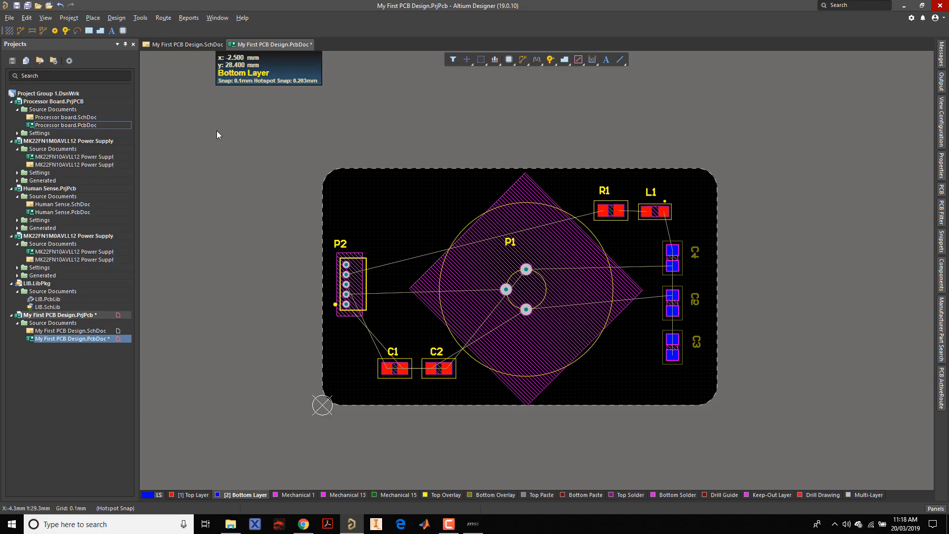
click(28, 5)
Step: Open the PCB design rules and examine the electrical Clearance rule and its constraints
click(163, 18)
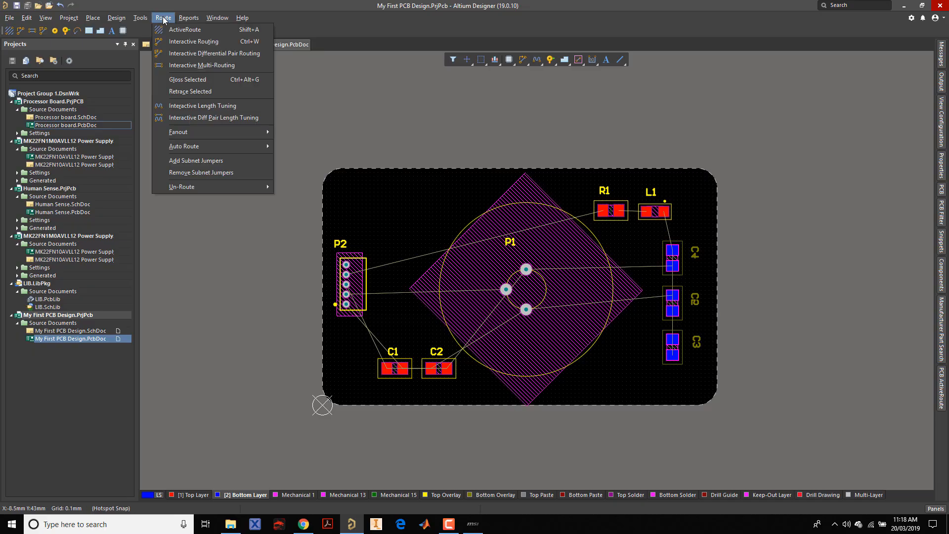
mouse_move(117, 18)
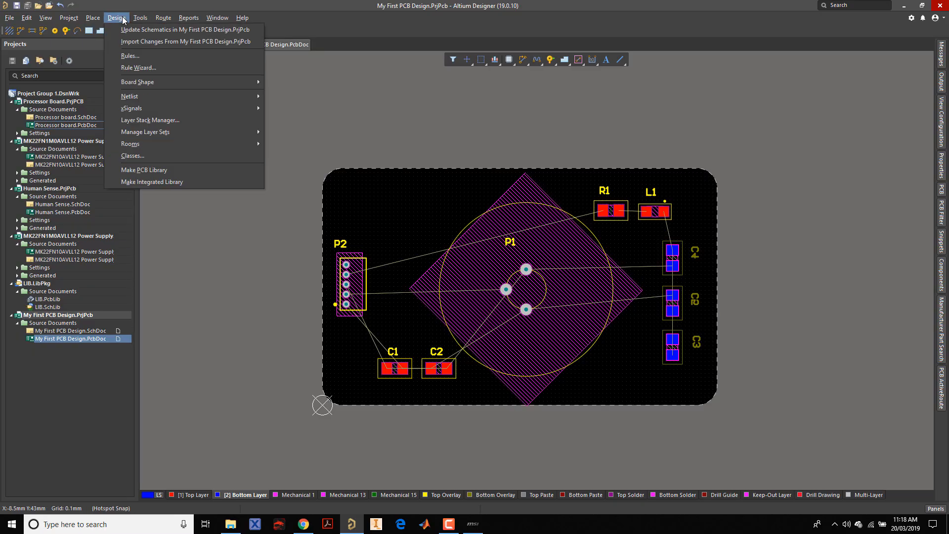
click(129, 56)
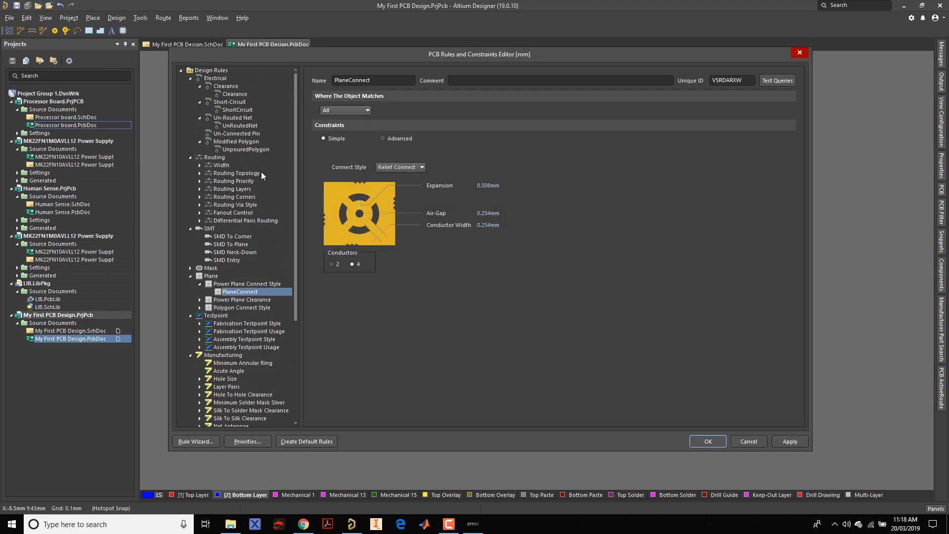
click(235, 95)
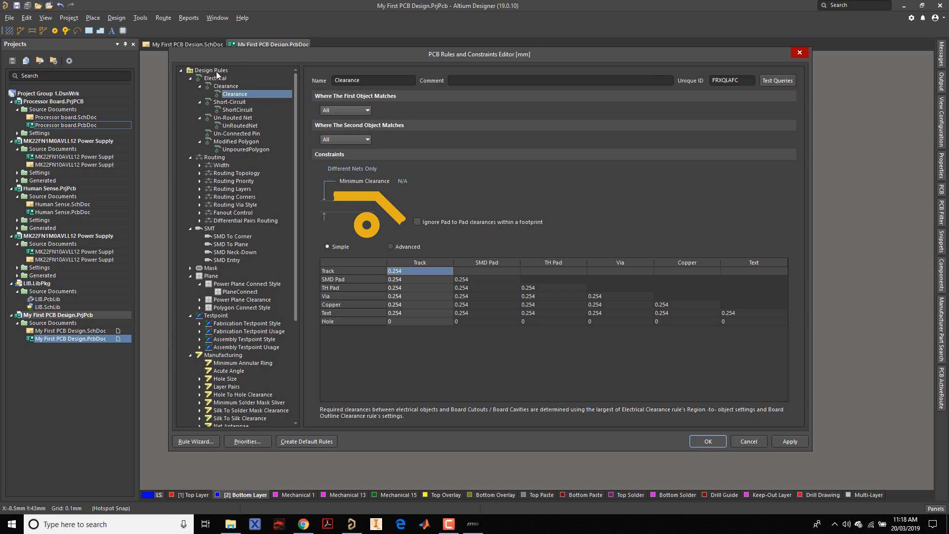
click(218, 72)
click(221, 87)
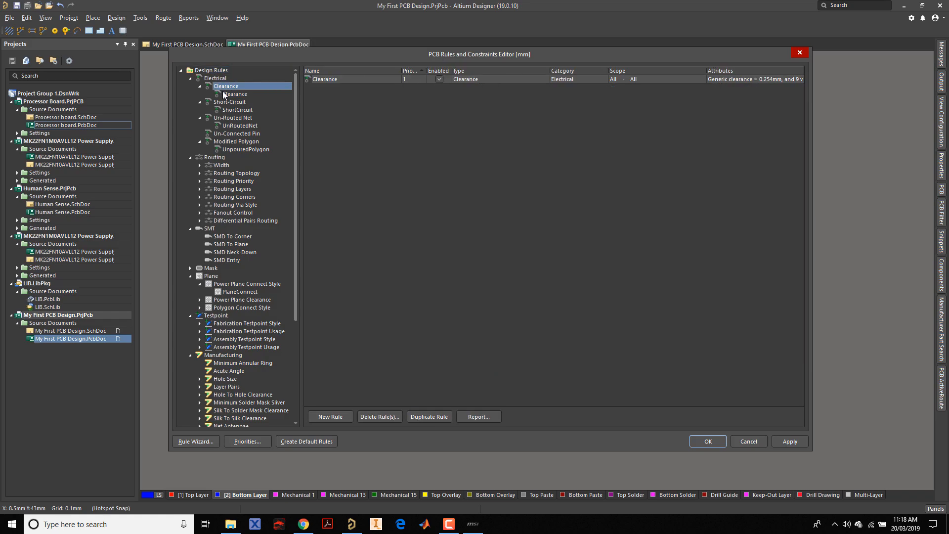
click(225, 95)
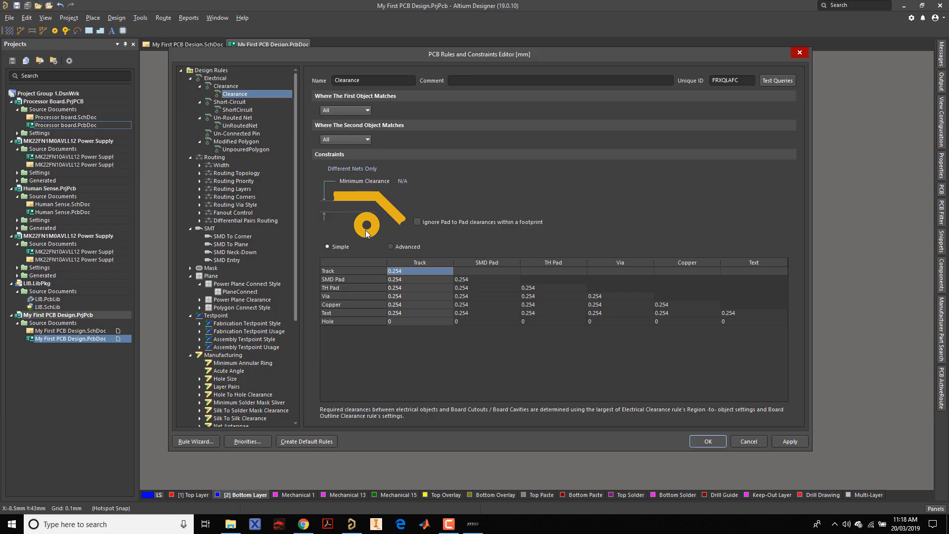
drag(496, 52, 484, 414)
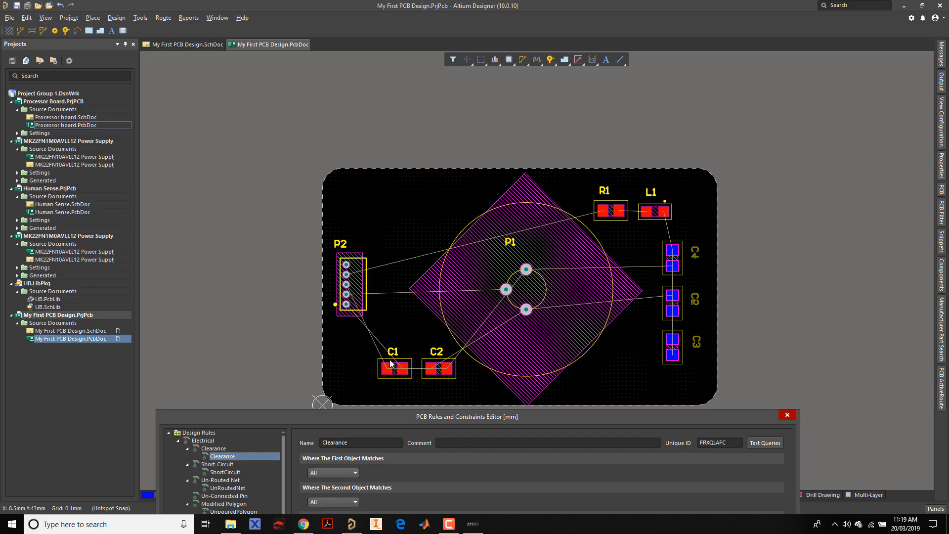
click(788, 414)
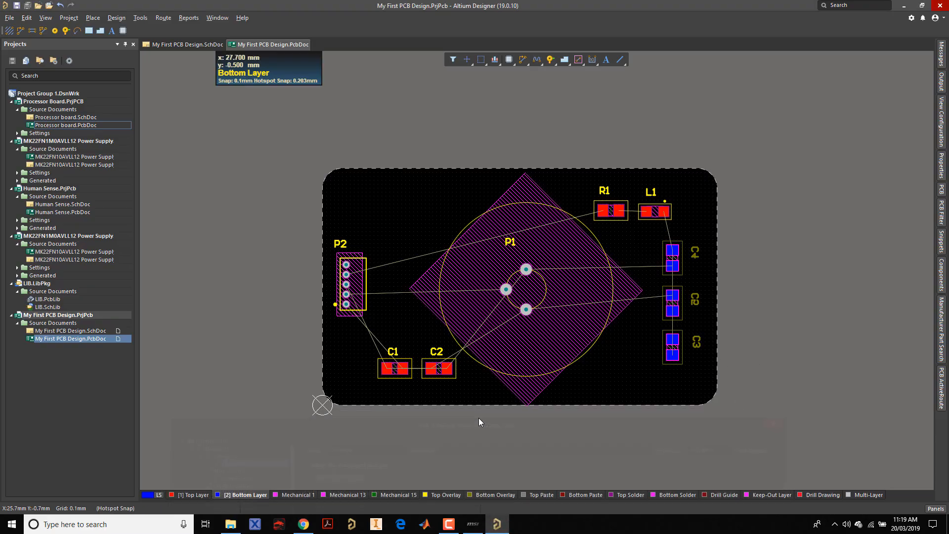
Step: Try to route a Bottom Layer track interactively from P2's +5V pad toward capacitor C1
ctrl+scroll(384, 362, up, 4)
ctrl+scroll(390, 354, up, 3)
right_drag(392, 354, 432, 311)
ctrl+scroll(440, 312, down, 3)
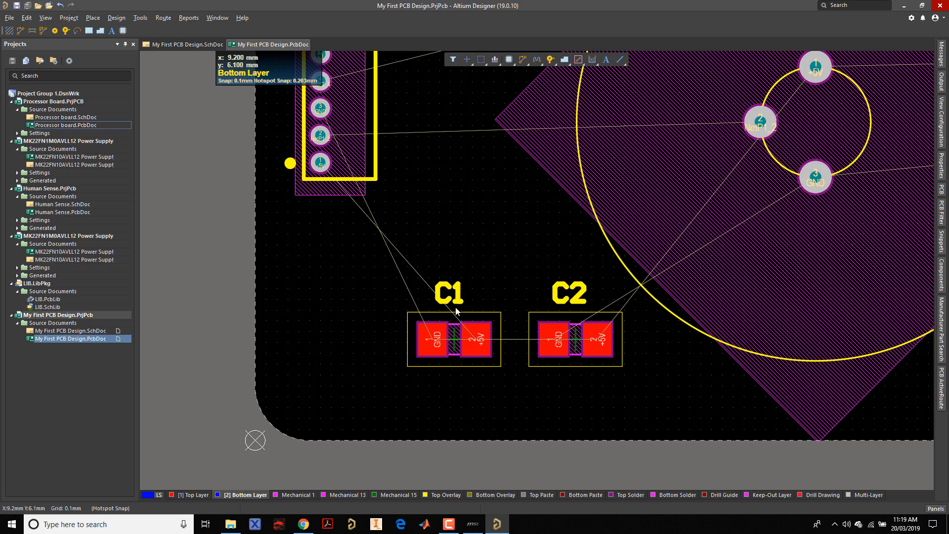
click(523, 59)
click(321, 162)
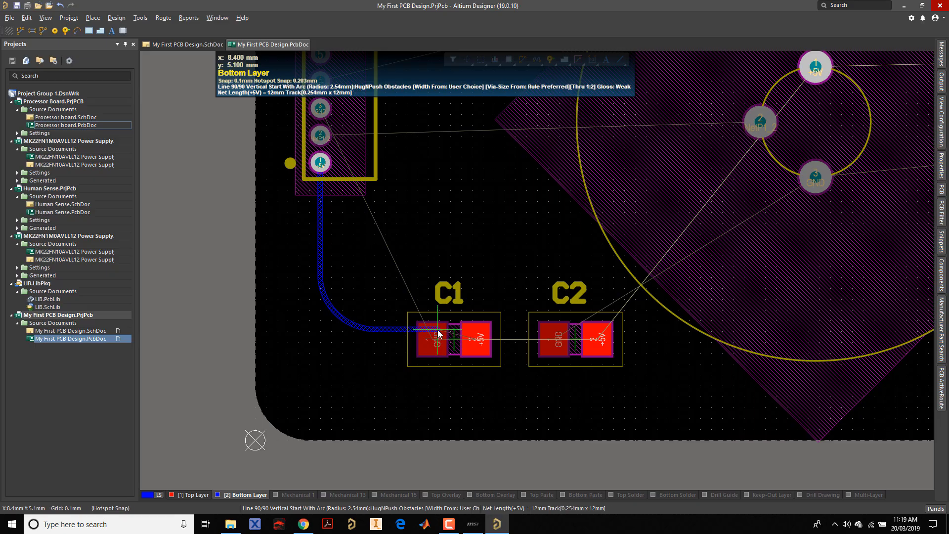
right_click(437, 202)
scroll(482, 488, down, 3)
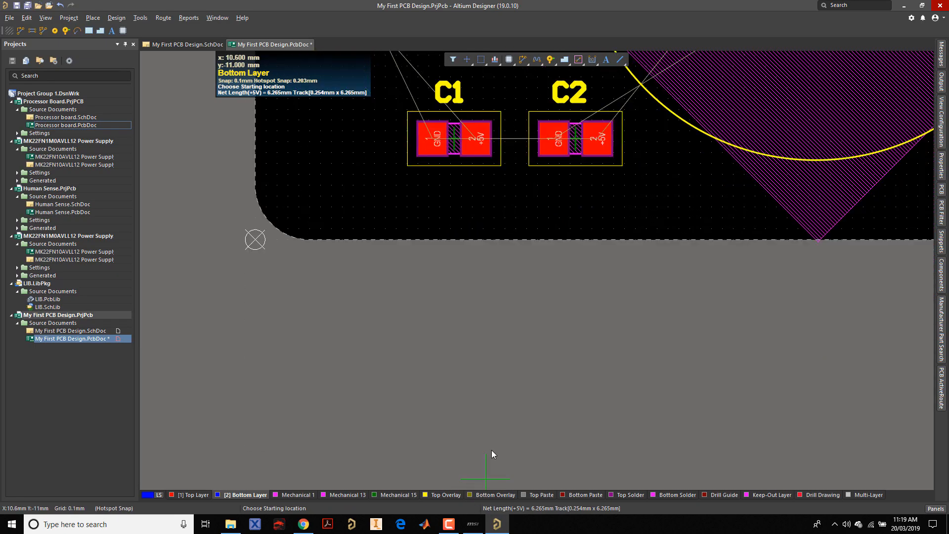
Step: Reopen the PCB design rules and compare the Clearance rule's simple and advanced constraint tables
click(498, 523)
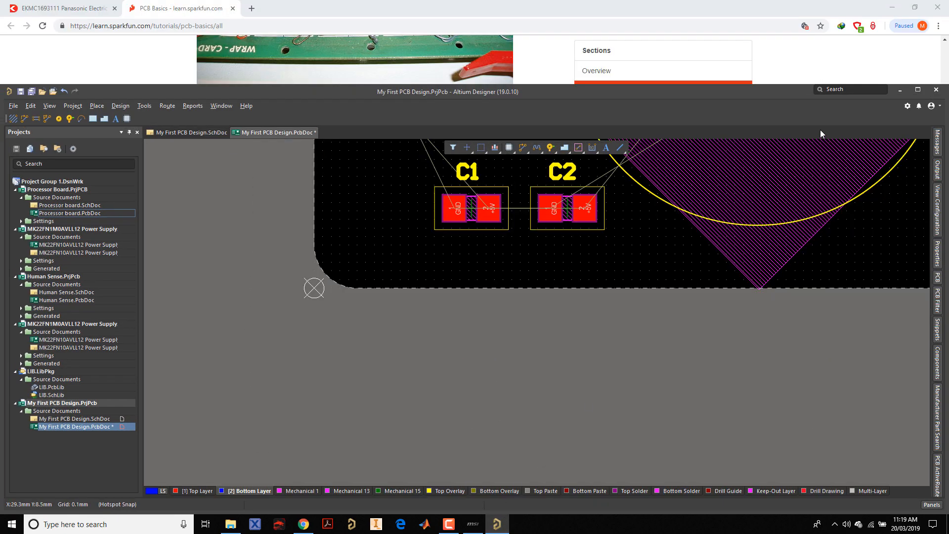
click(918, 89)
click(163, 18)
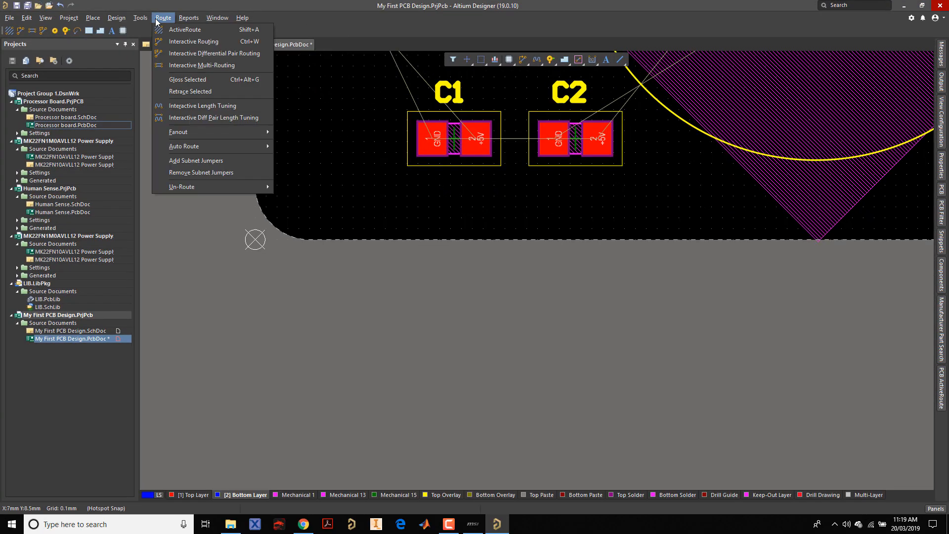
mouse_move(117, 17)
click(131, 57)
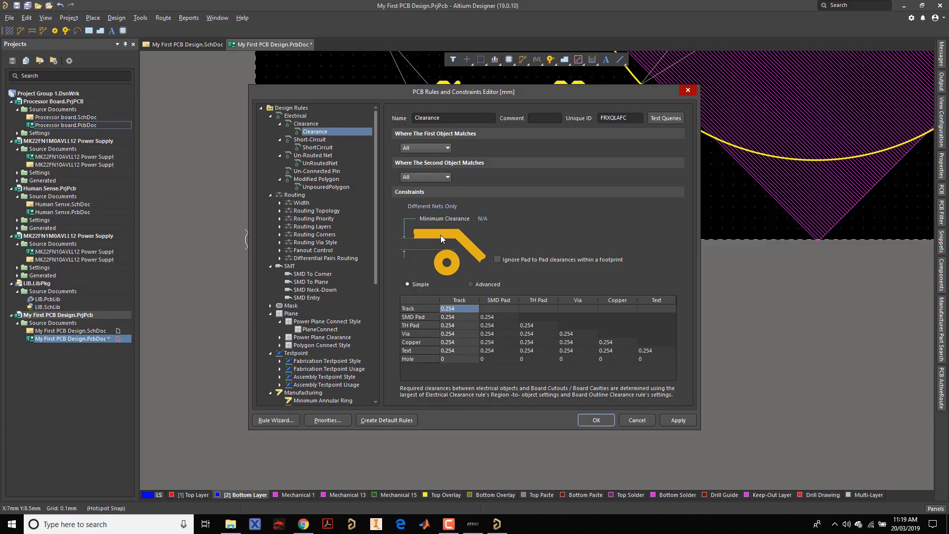
click(473, 284)
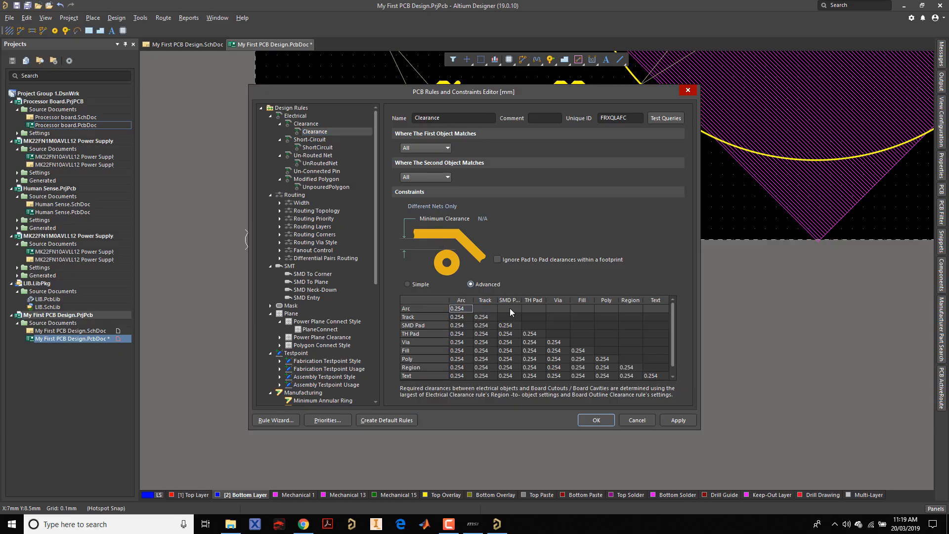
scroll(512, 317, down, 1)
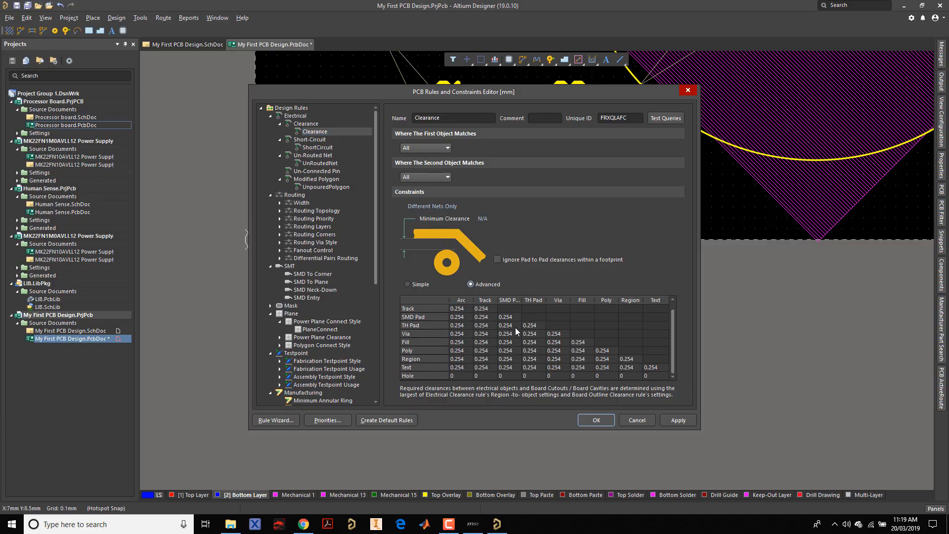
click(405, 284)
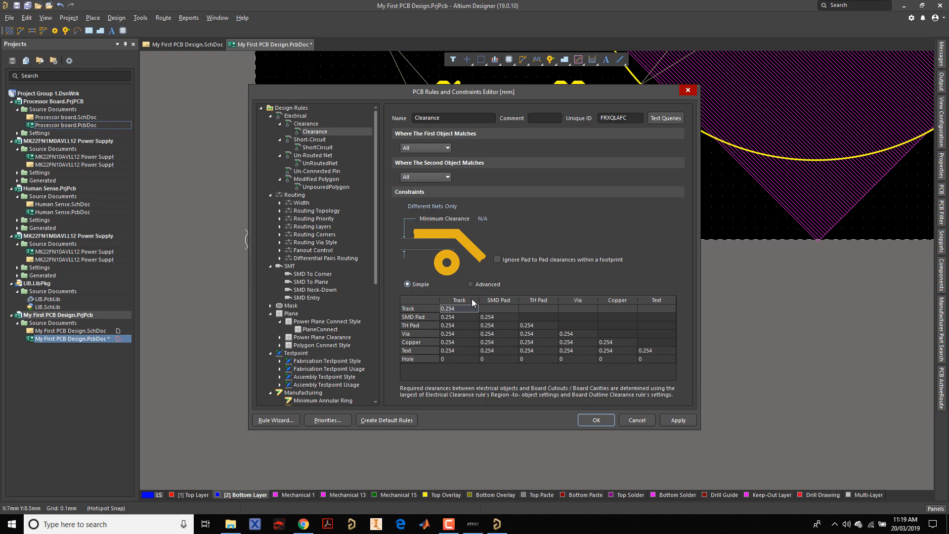
Step: Review the ShortCircuit rule and enable the check for incomplete connections in the UnRoutedNet rule
click(317, 148)
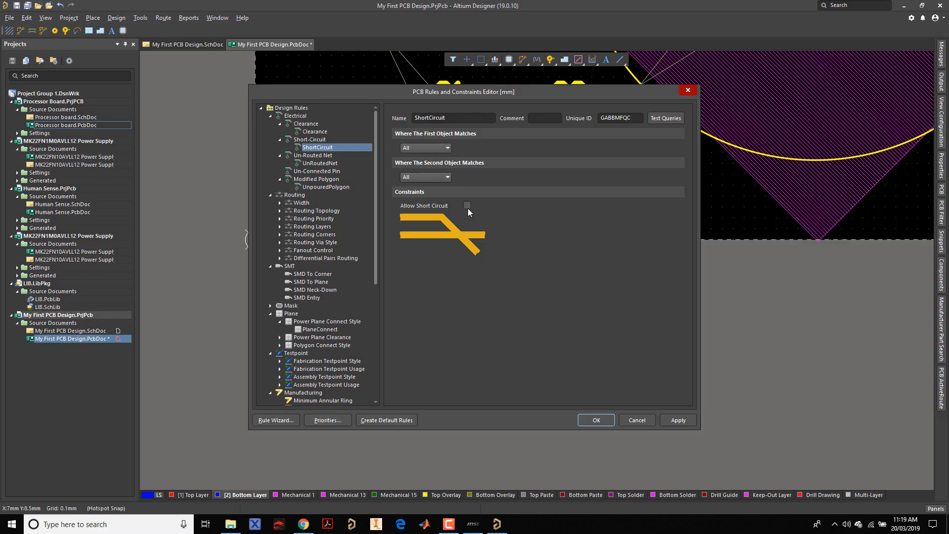
click(320, 163)
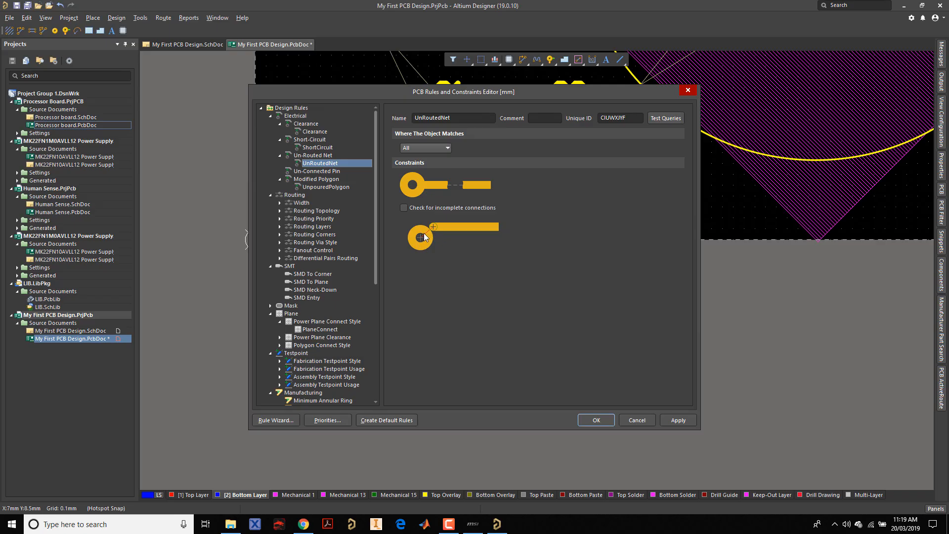
click(404, 208)
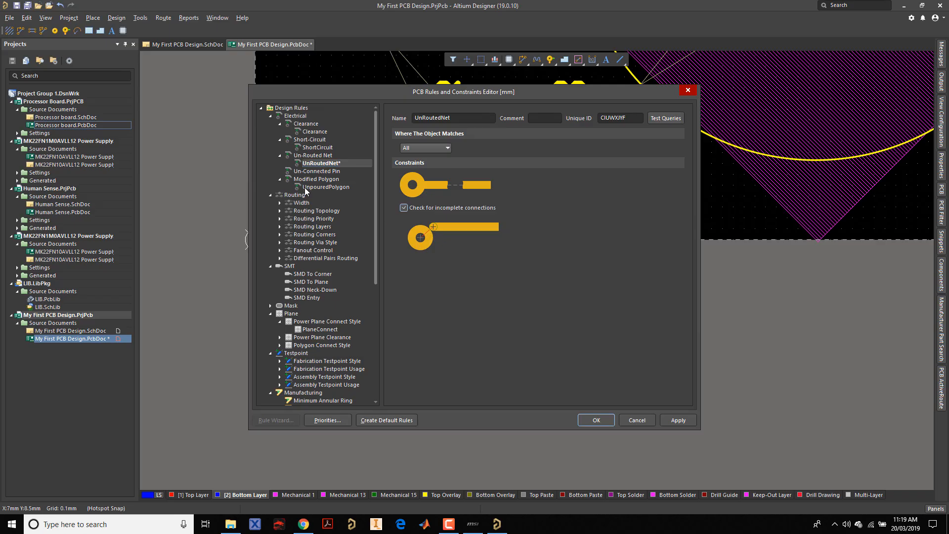
Step: Review the routing Width rule and the PlaneConnect, Power Plane Clearance and Polygon Connect Style rules, and accept the rule changes
click(302, 203)
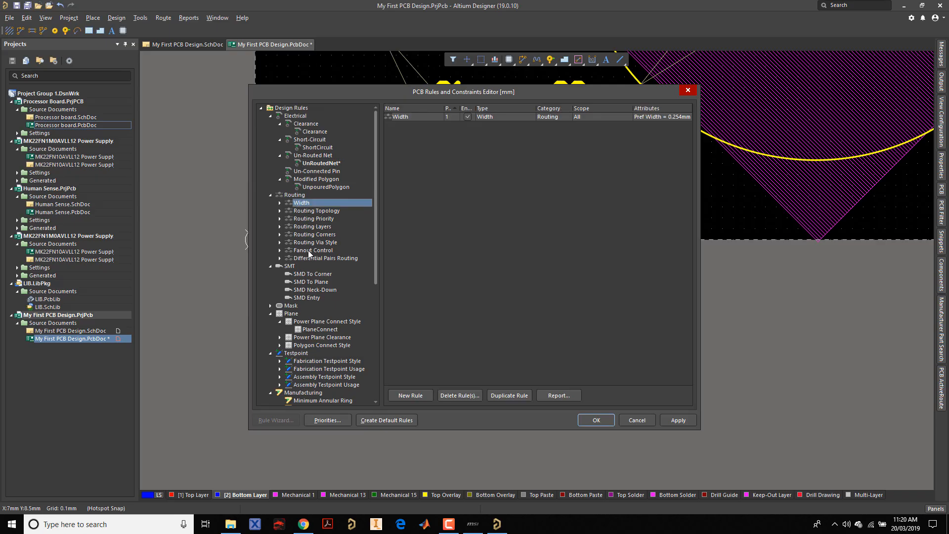
scroll(309, 230, down, 3)
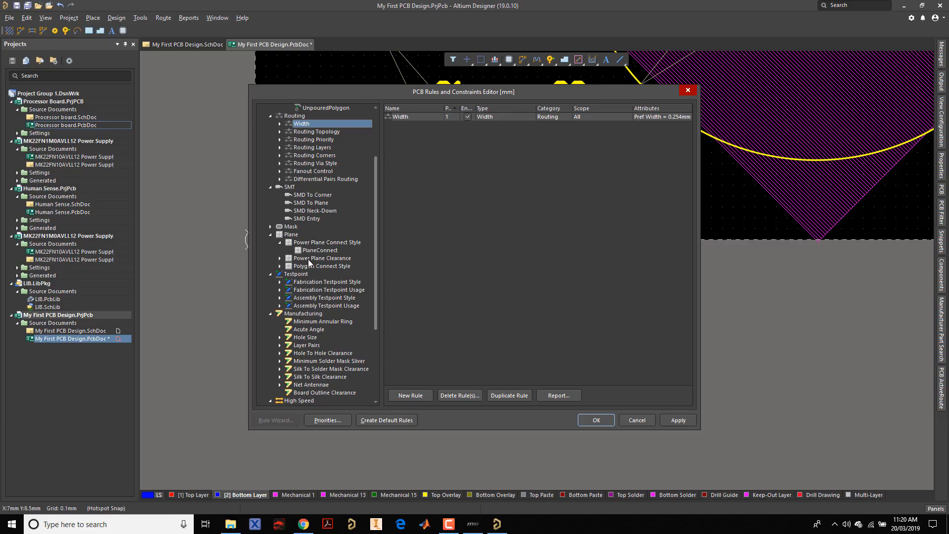
scroll(312, 277, down, 2)
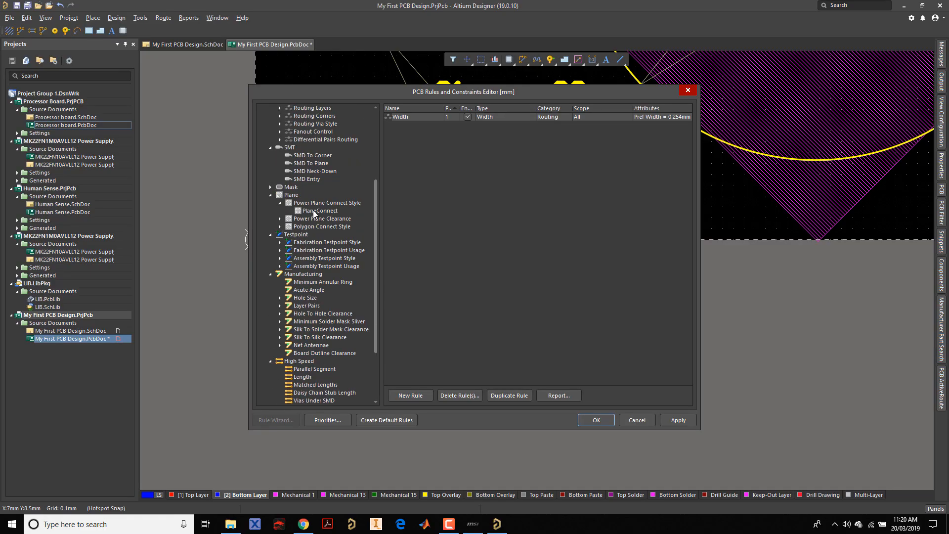
click(313, 210)
click(321, 217)
click(321, 227)
scroll(366, 336, down, 3)
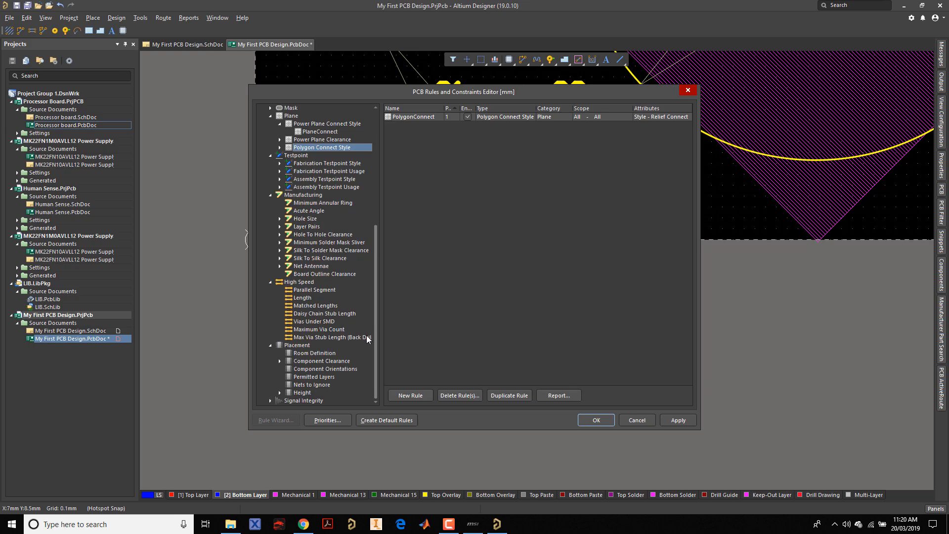
click(598, 421)
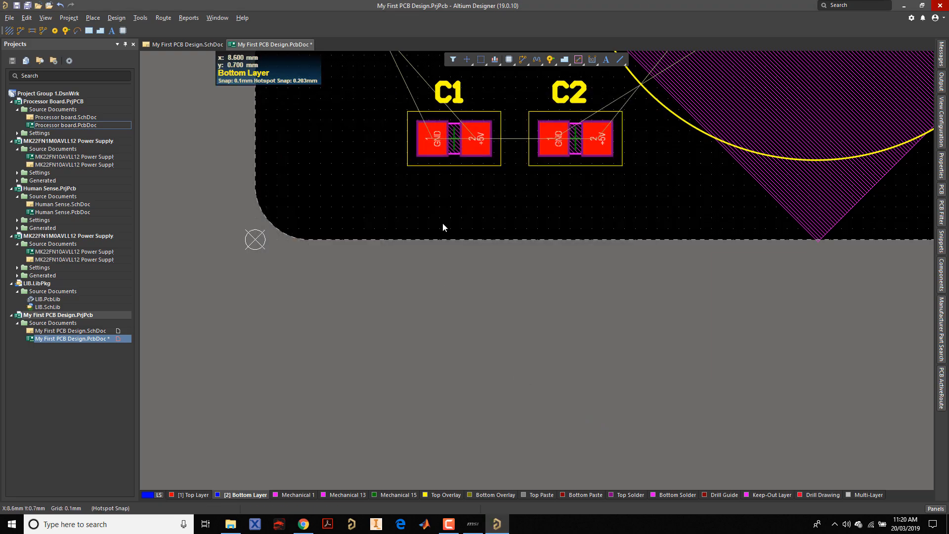
Step: Bring the whole board into view and save the My First PCB Design board document
ctrl+scroll(443, 227, down, 6)
right_drag(500, 195, 439, 312)
ctrl+scroll(457, 258, up, 2)
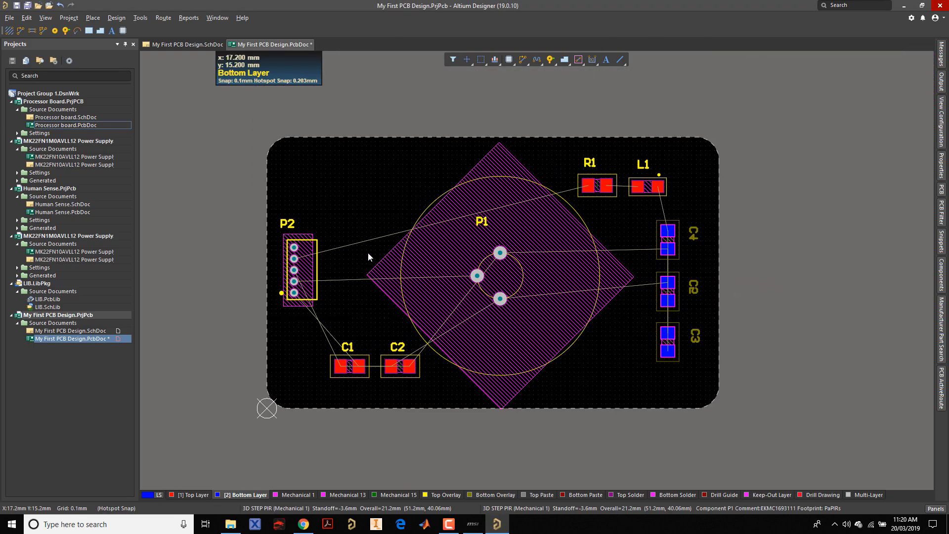
click(27, 6)
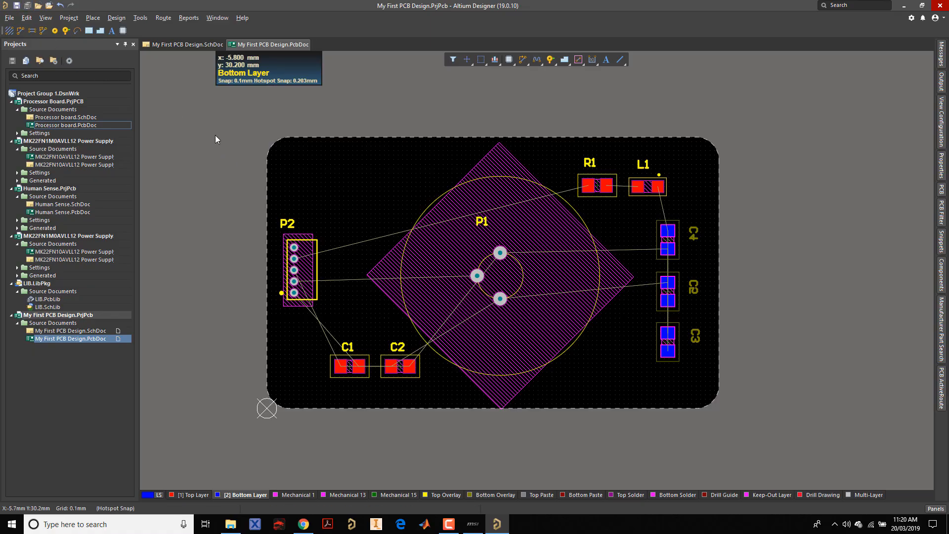
click(20, 31)
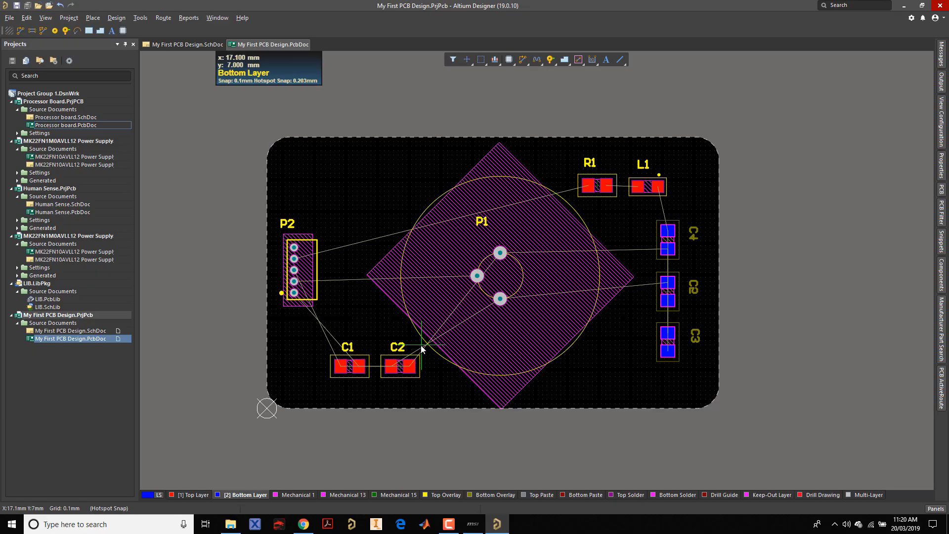
ctrl+scroll(346, 369, up, 2)
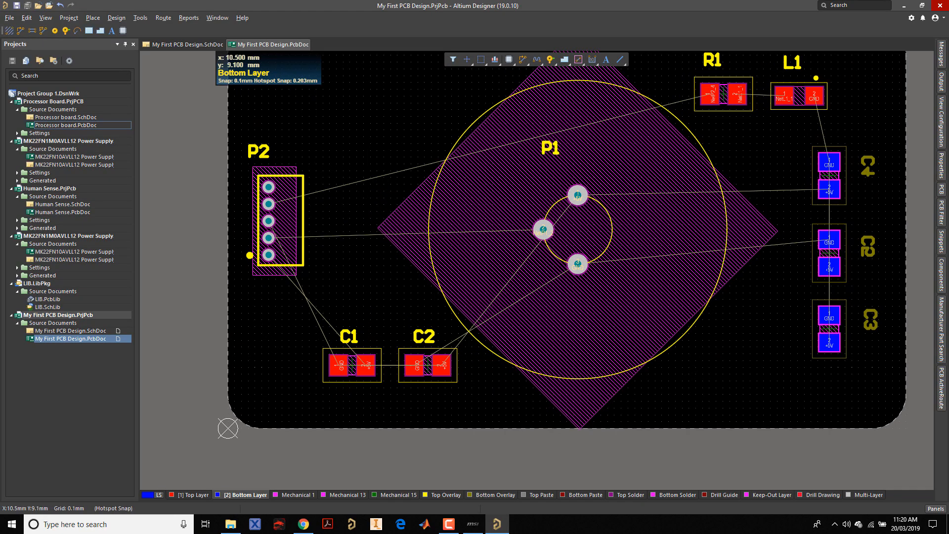
ctrl+scroll(374, 304, down, 2)
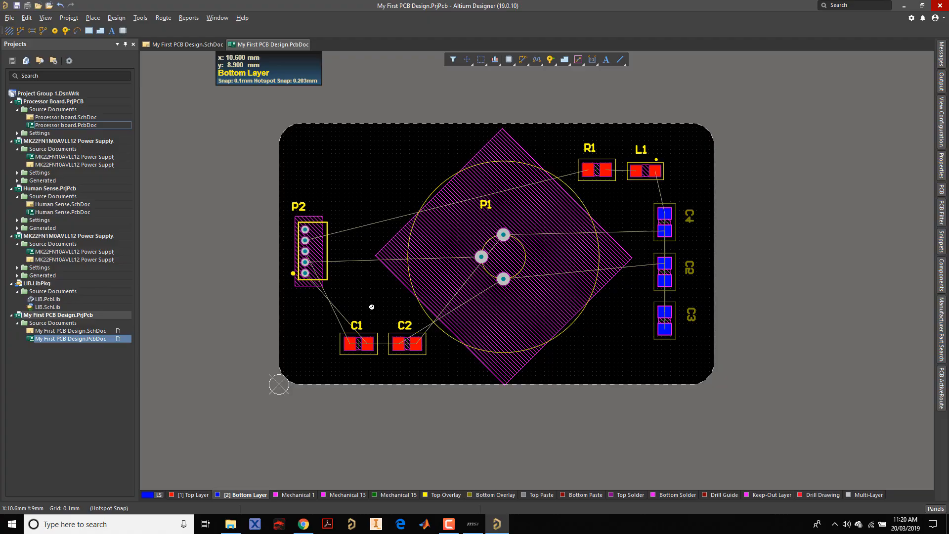
Step: Autoroute all connections on the board using the Default 2 Layer Board routing strategy
click(163, 19)
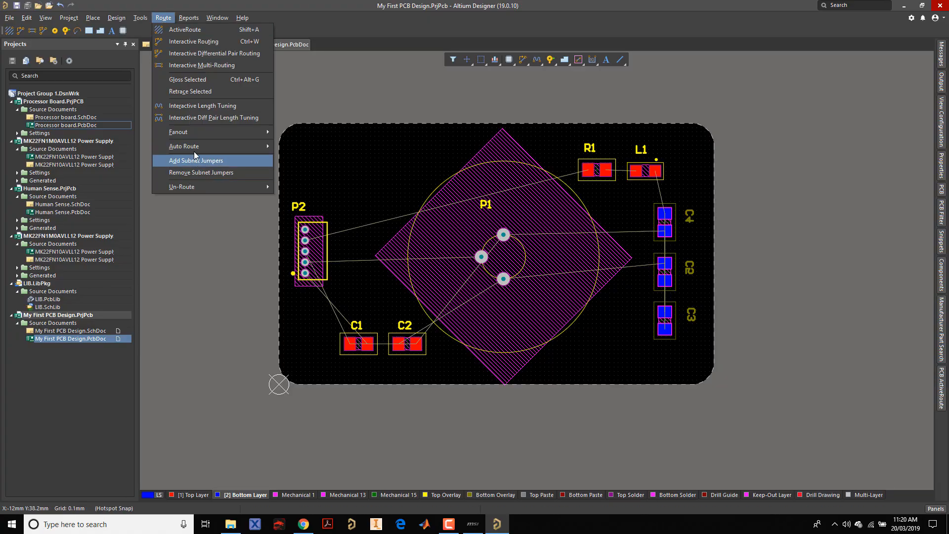
mouse_move(197, 143)
click(305, 149)
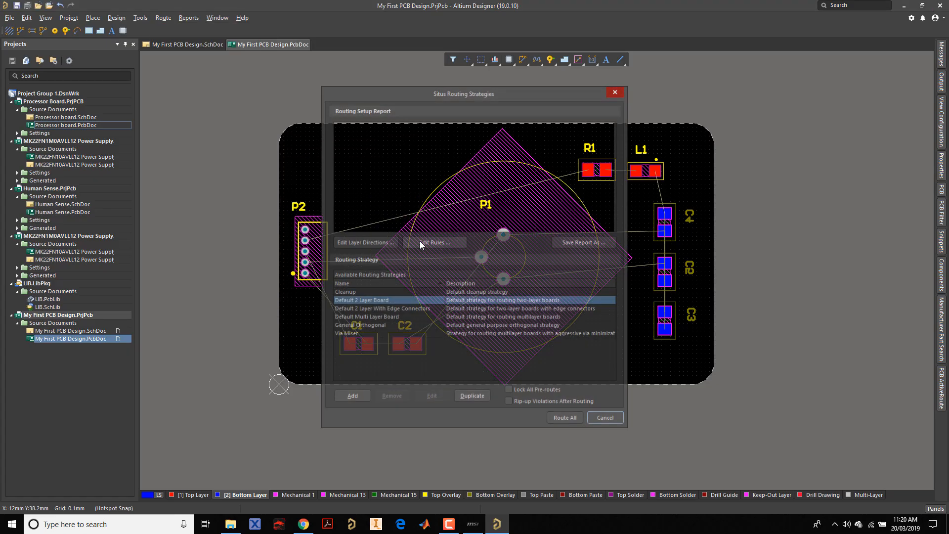
scroll(407, 206, down, 10)
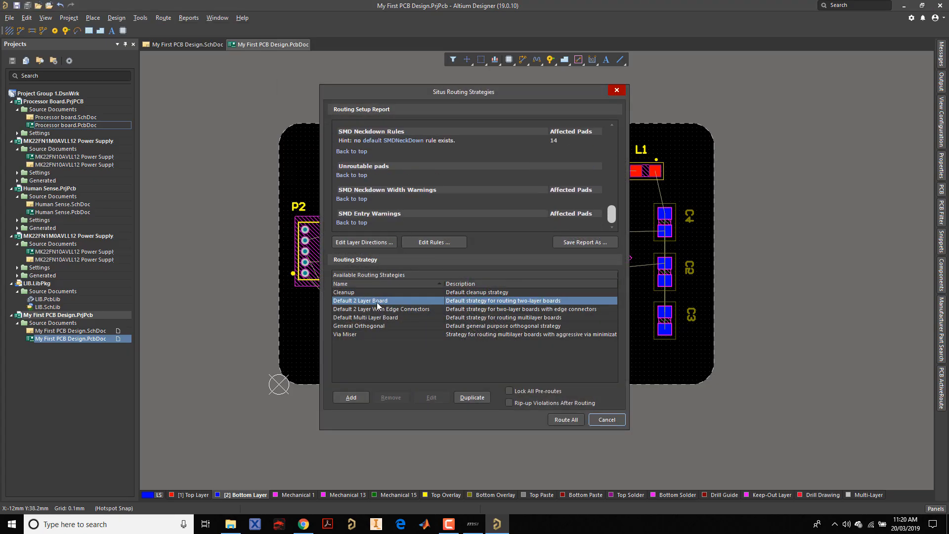
scroll(378, 199, up, 10)
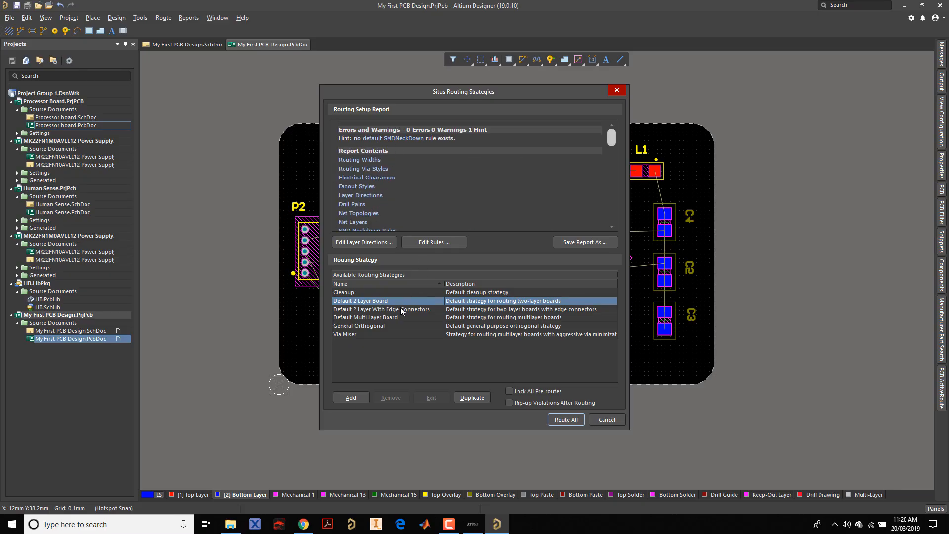
click(348, 308)
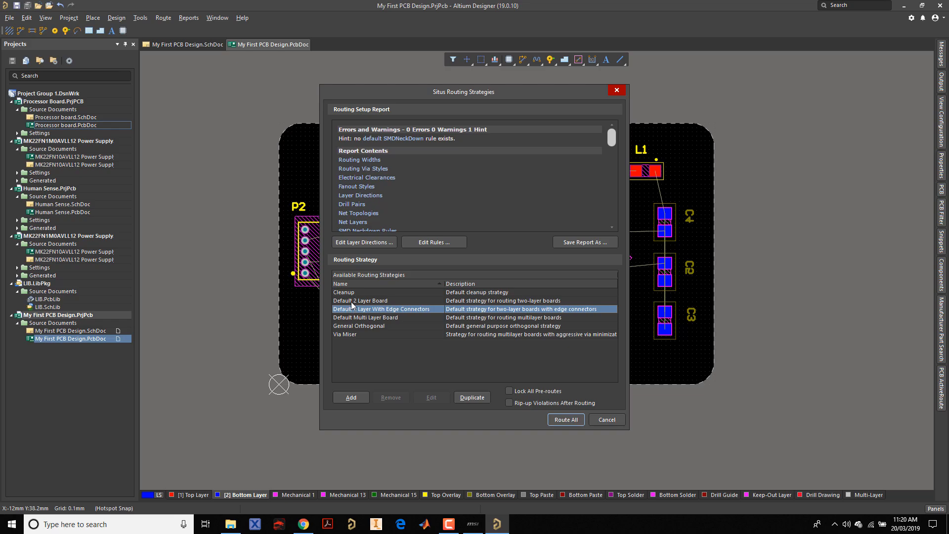
click(351, 302)
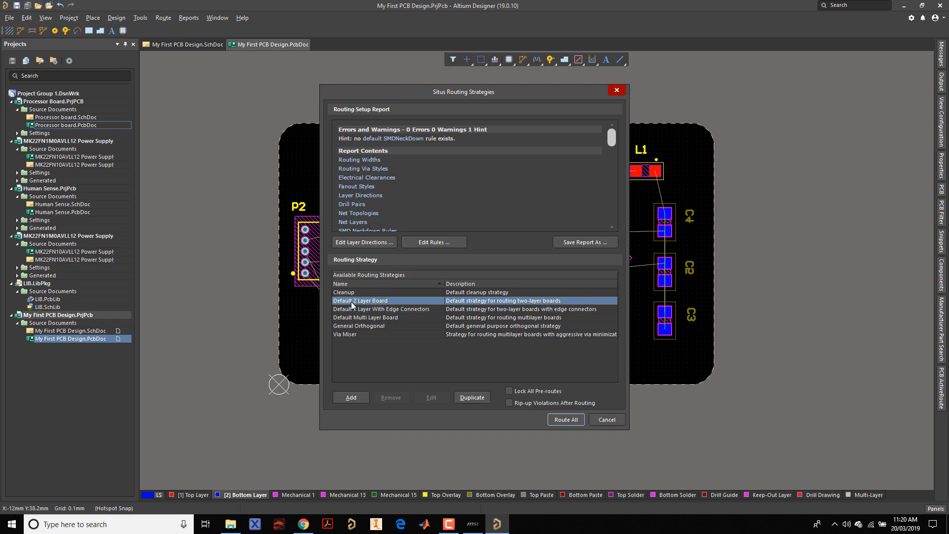
click(566, 420)
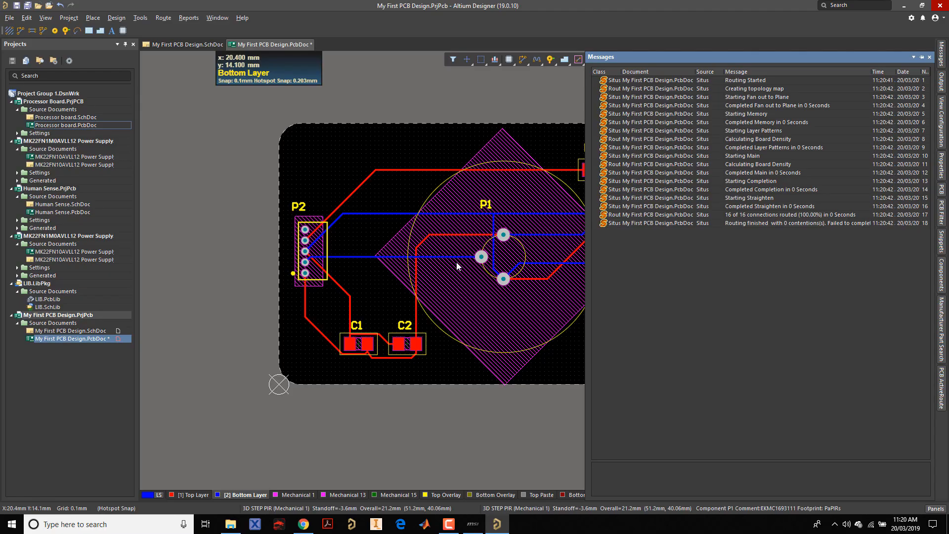
Step: Inspect the autorouted top and bottom layer tracks around P1, R1, L1 and capacitors C3 to C5
ctrl+scroll(460, 270, down, 2)
right_drag(528, 268, 539, 289)
ctrl+scroll(478, 275, up, 3)
ctrl+scroll(529, 301, up, 2)
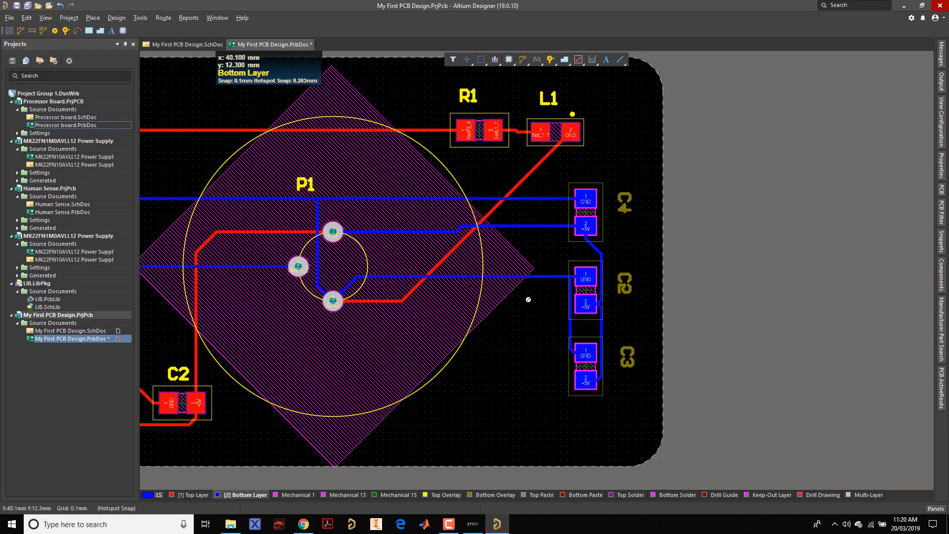
ctrl+scroll(529, 299, down, 2)
ctrl+scroll(591, 338, up, 3)
ctrl+scroll(577, 339, down, 3)
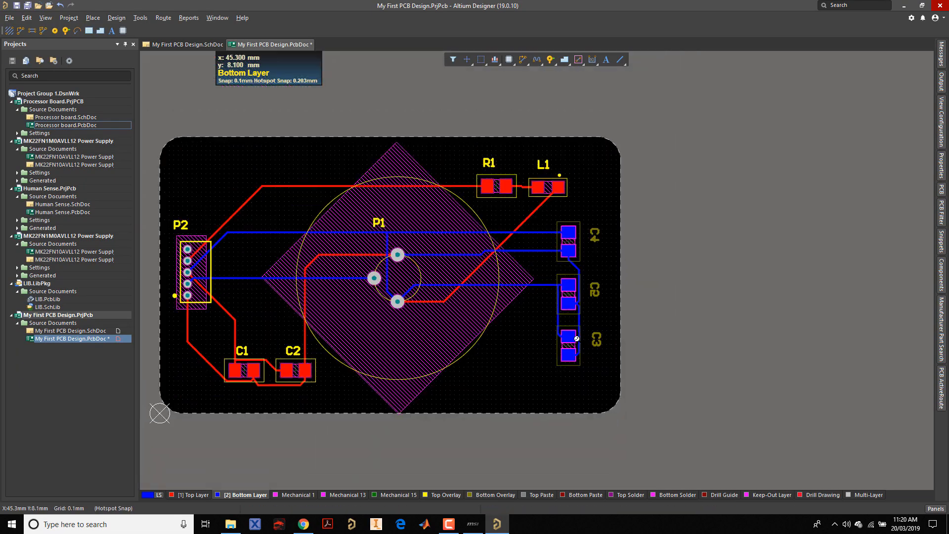
ctrl+scroll(577, 339, down, 1)
right_drag(577, 339, 648, 344)
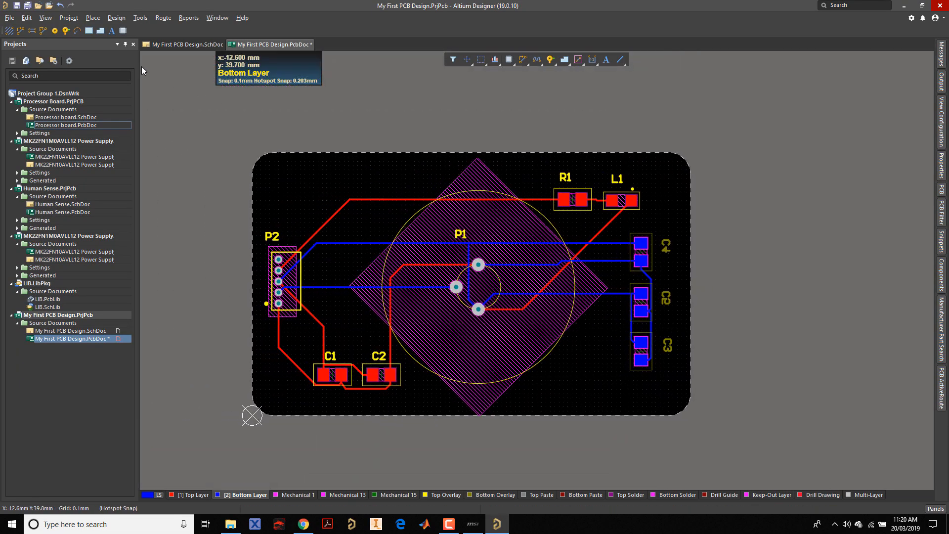
Step: Unroute all the autorouted tracks on the board
click(163, 18)
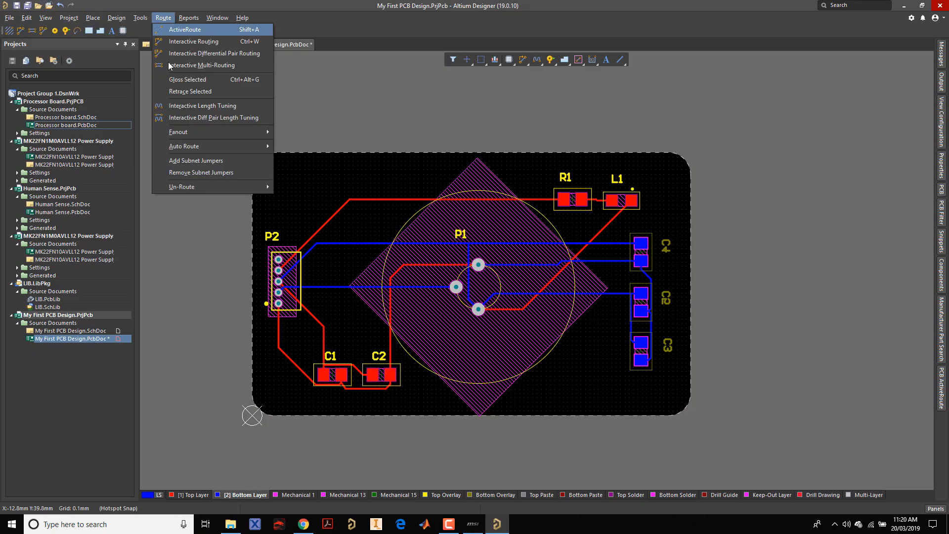
mouse_move(221, 187)
click(304, 186)
Step: Start routing a Bottom Layer track from P2's +5V pad toward capacitor C1 and switch the corner style to Track 45
ctrl+scroll(279, 258, up, 1)
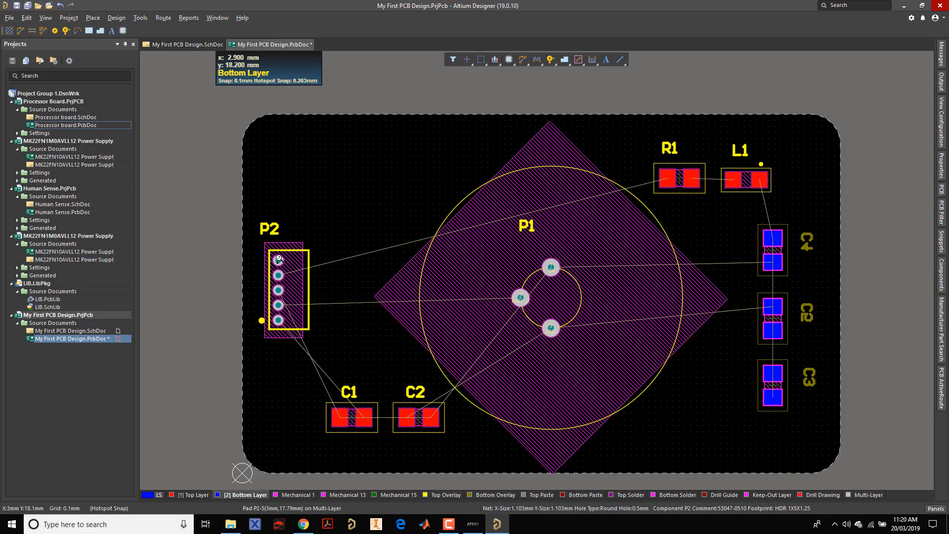
ctrl+scroll(279, 259, up, 1)
right_drag(278, 258, 243, 192)
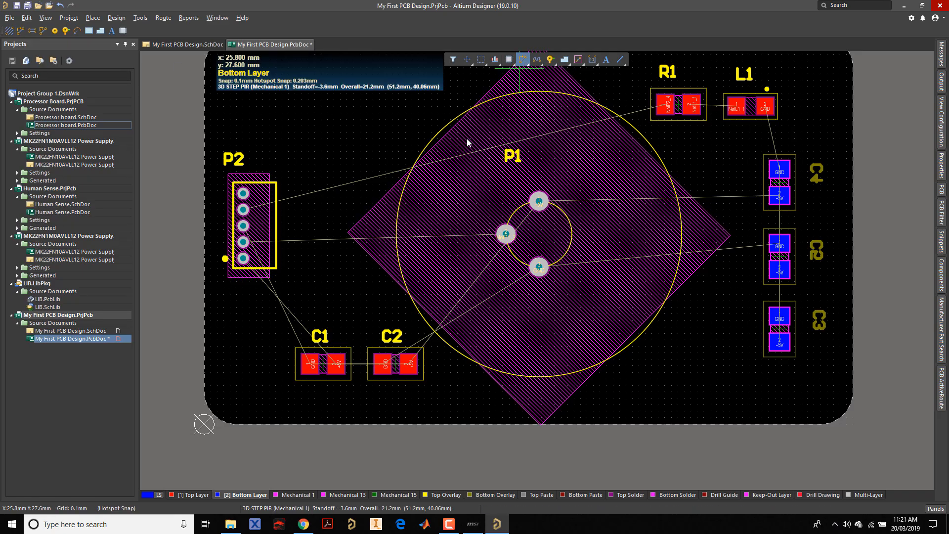
ctrl+scroll(239, 266, up, 4)
ctrl+scroll(240, 266, down, 2)
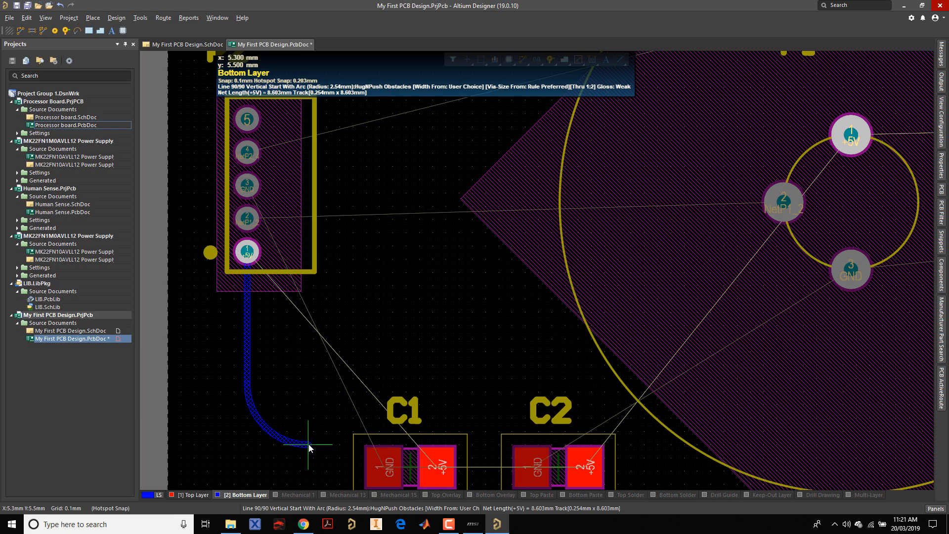
key(shift+space)
key(shift+space)
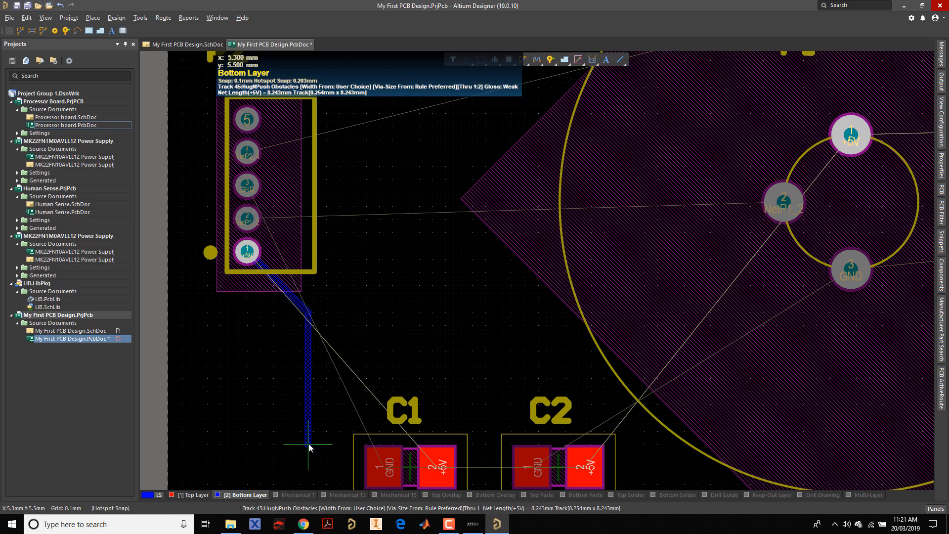
ctrl+scroll(276, 424, down, 2)
ctrl+scroll(277, 427, up, 3)
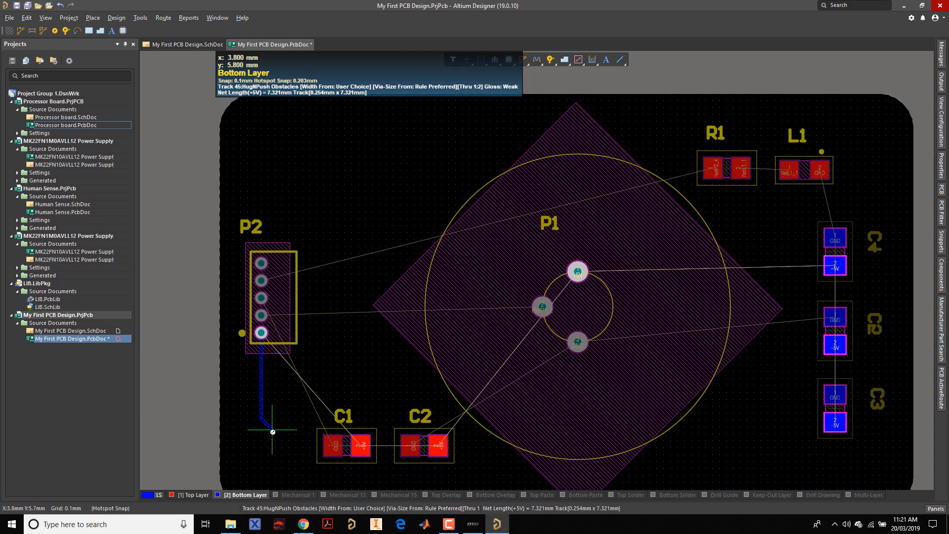
Step: Try to set the +5V track width to 0.5 mm during interactive routing, and abandon the track
key(Tab)
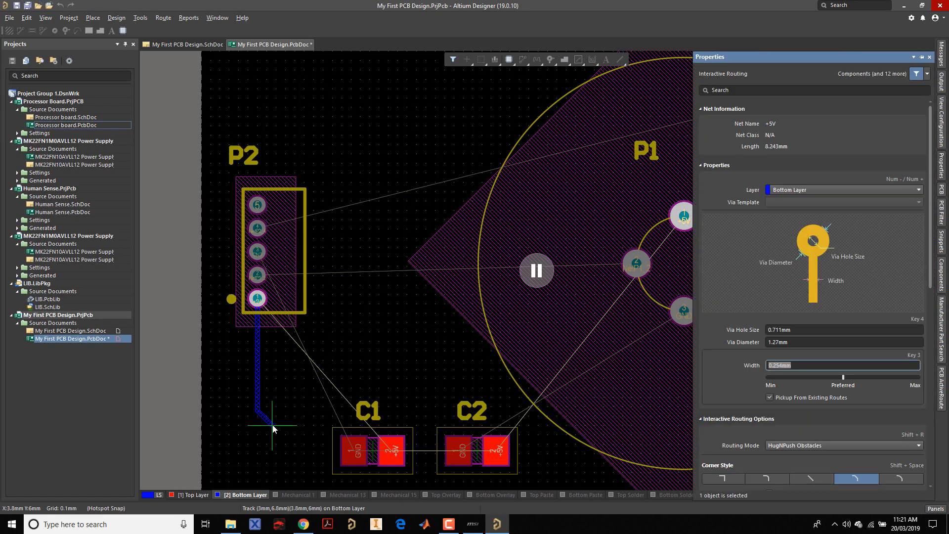
key(Return)
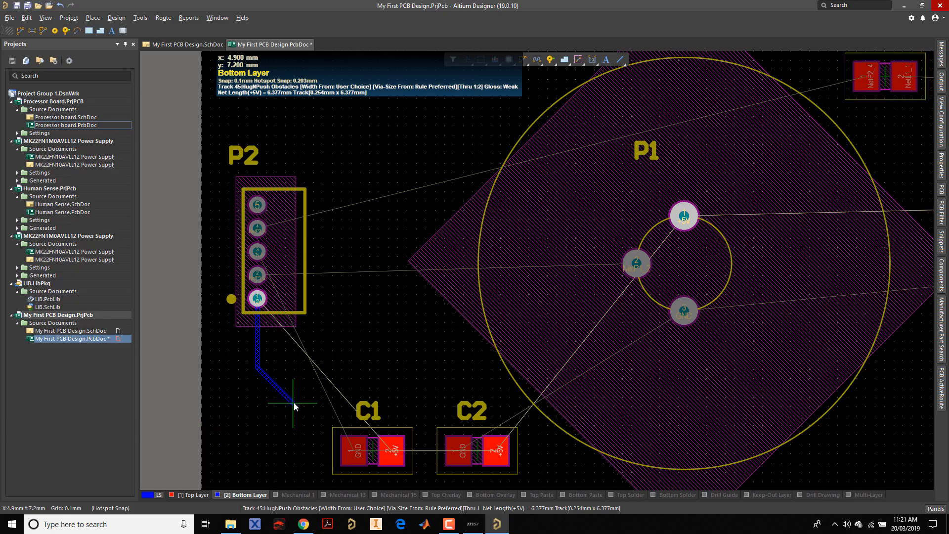
key(Tab)
text(0.5)
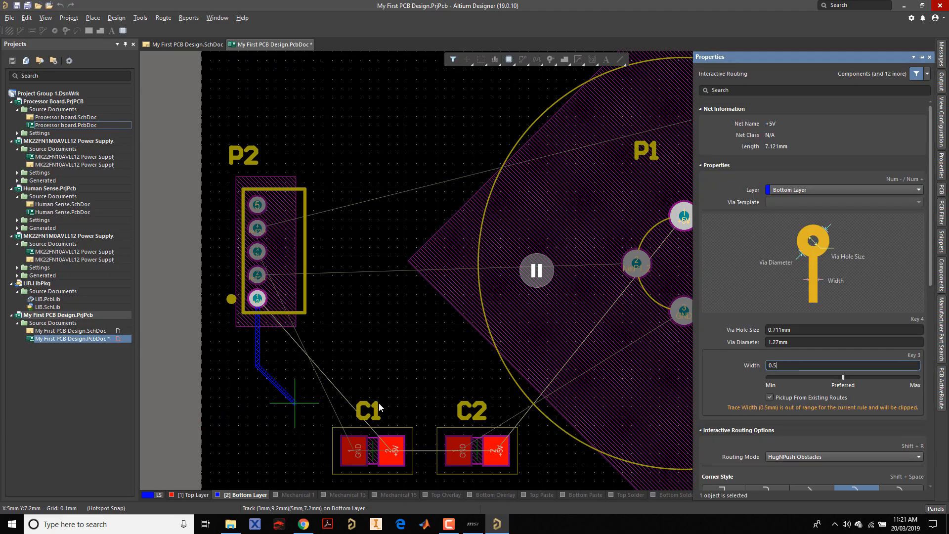
key(Return)
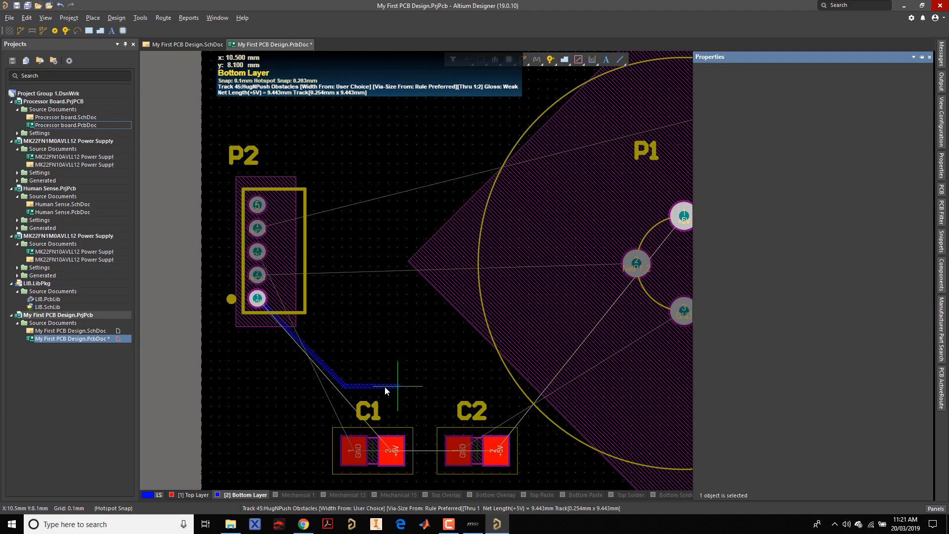
key(Tab)
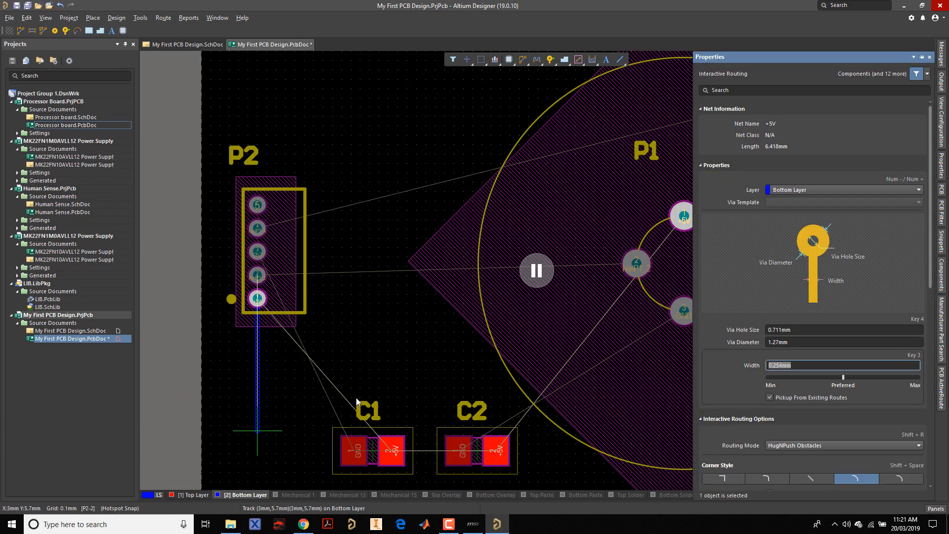
text(0.5)
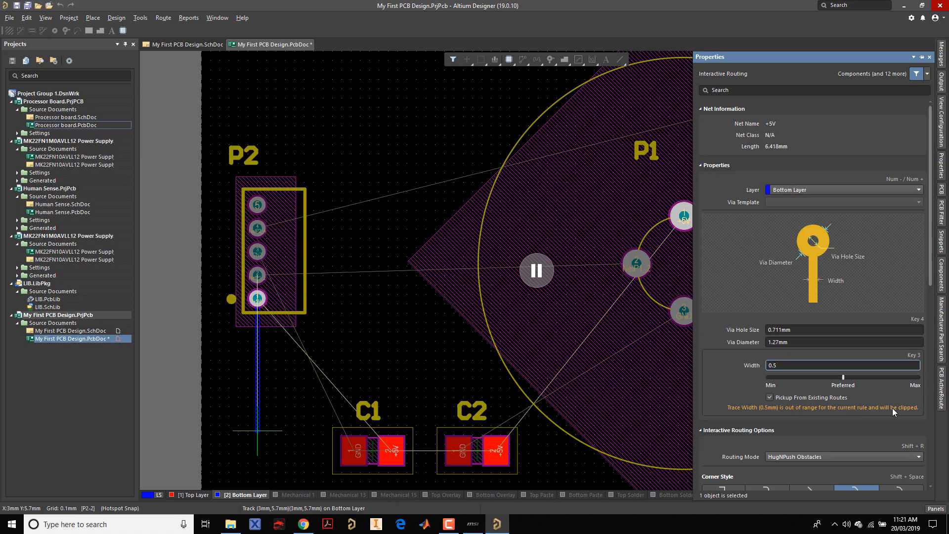
key(Return)
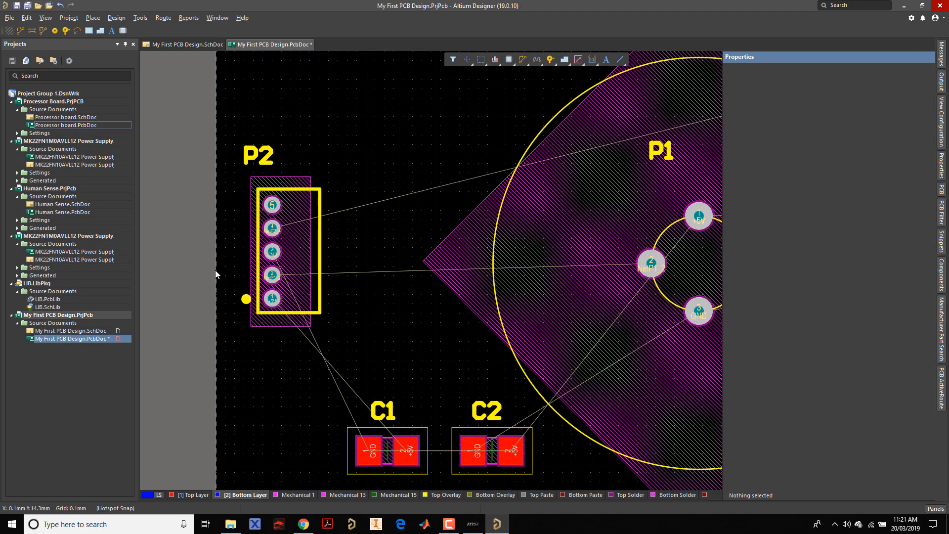
Step: Set the maximum width in the routing Width design rule to 10 mm and apply the rules
click(116, 18)
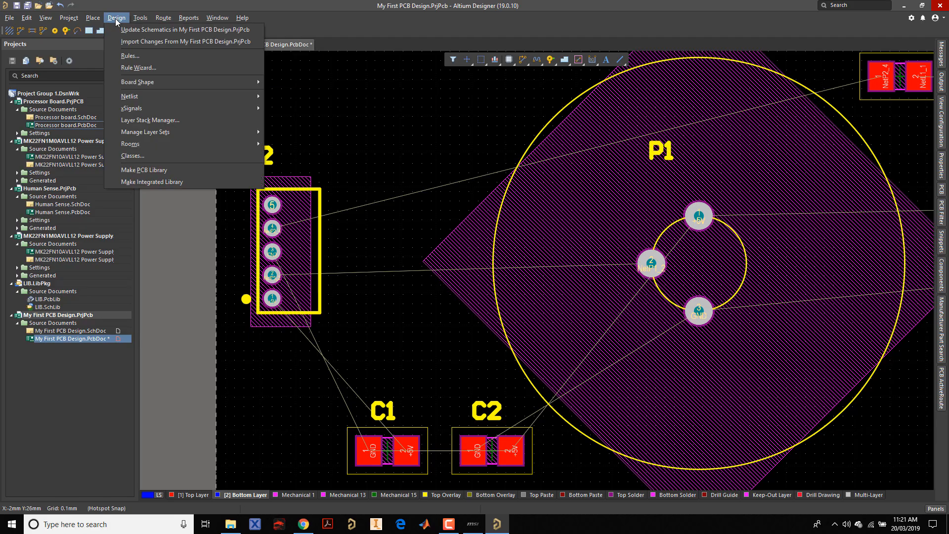
click(121, 56)
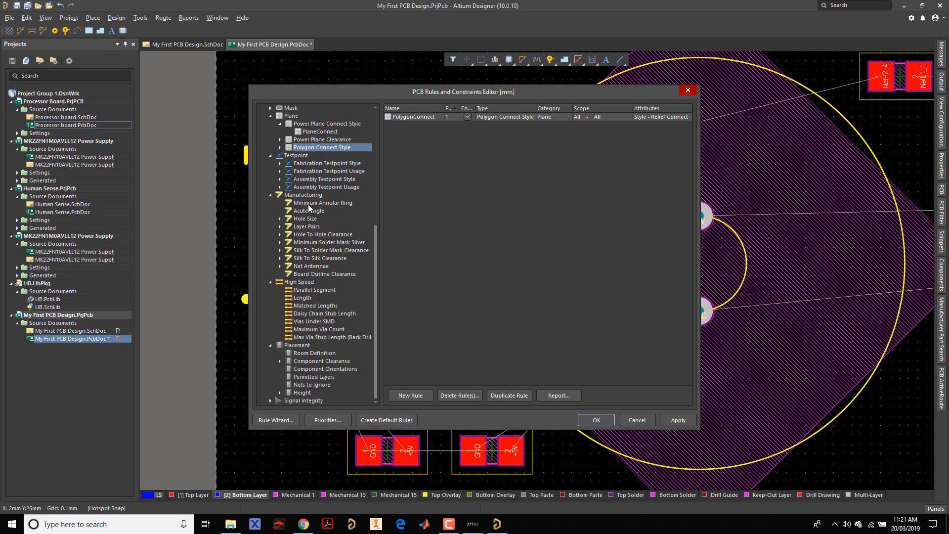
scroll(308, 201, up, 7)
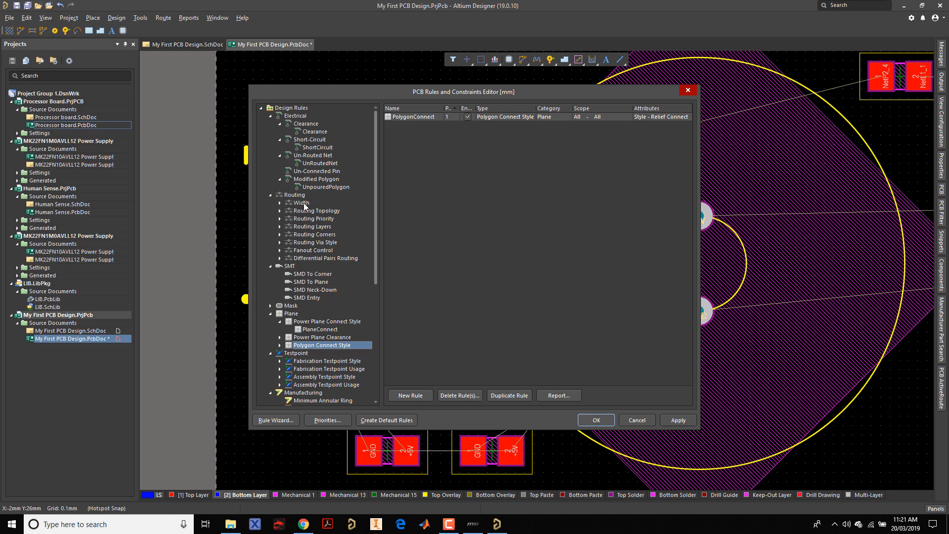
click(304, 205)
click(409, 117)
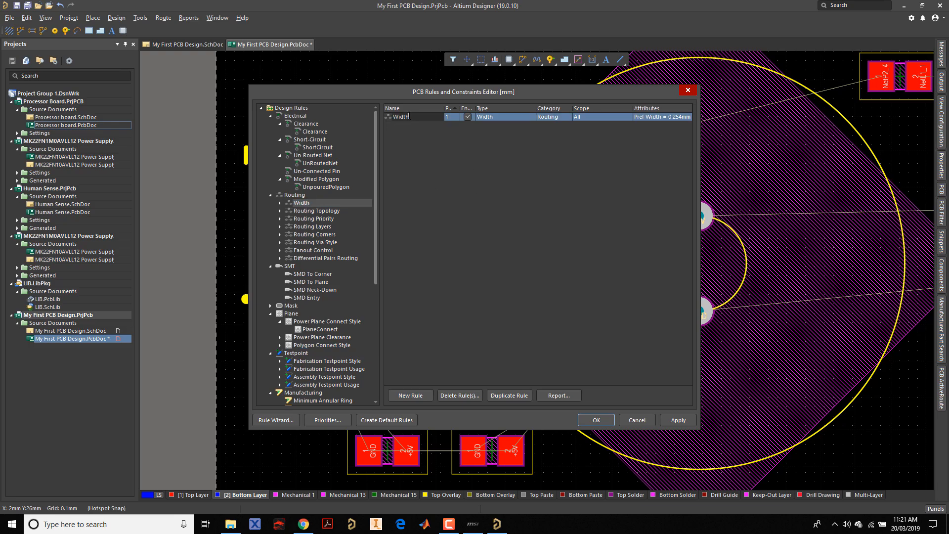
click(300, 195)
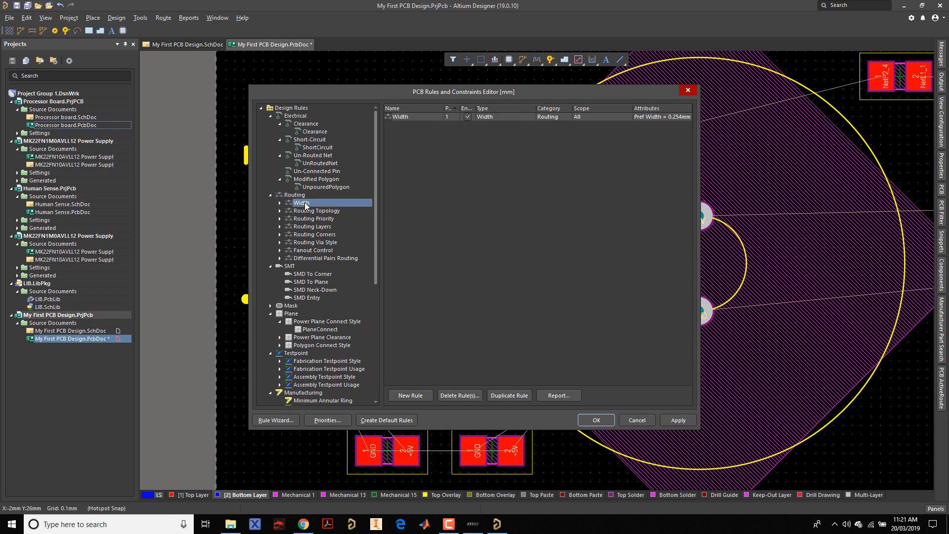
double_click(295, 204)
click(307, 212)
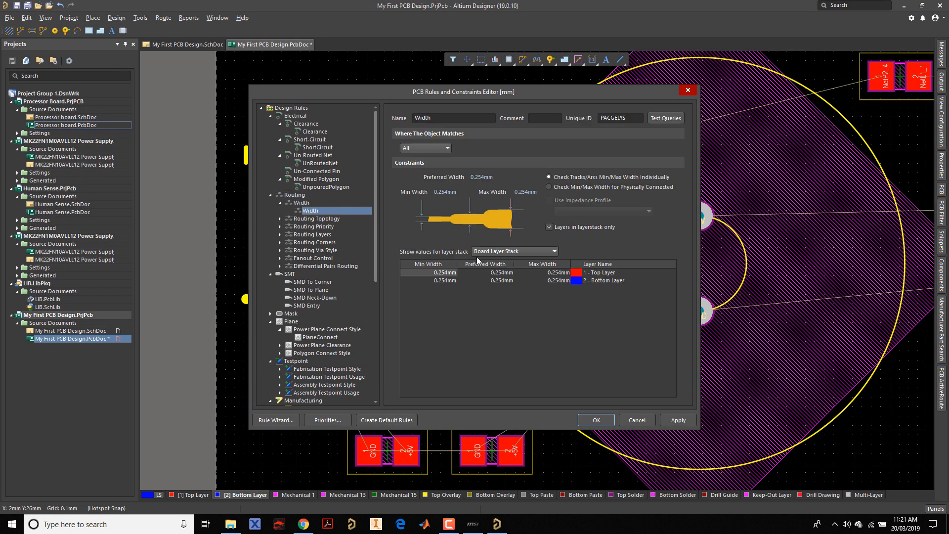
click(528, 193)
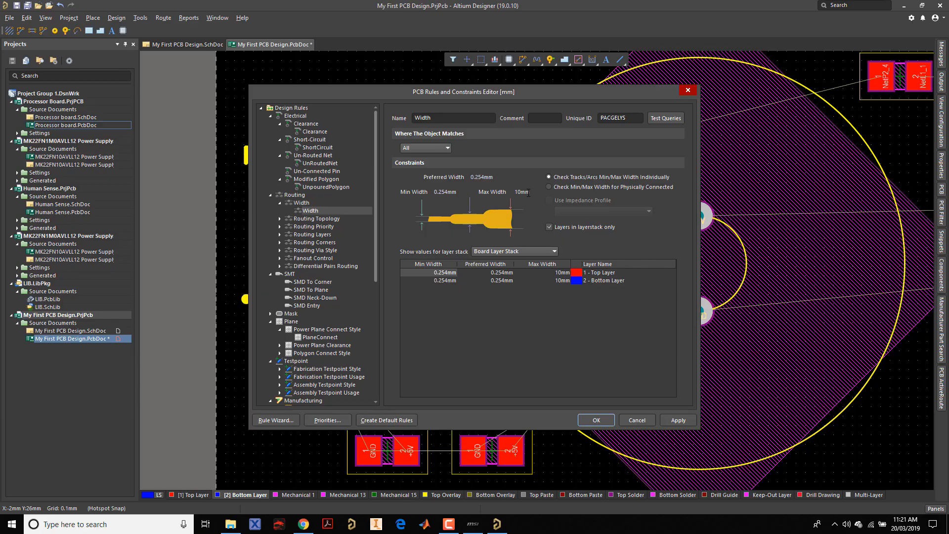
click(597, 420)
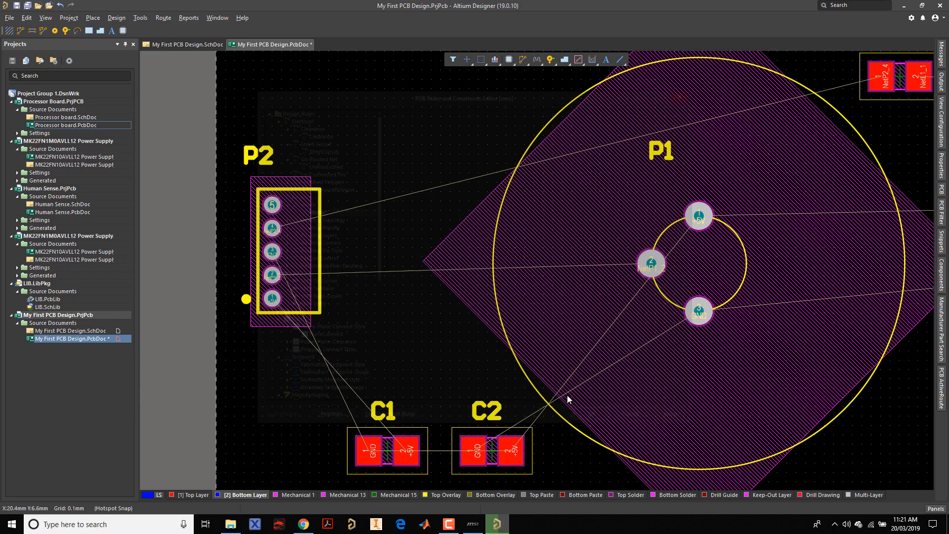
Step: Start a Bottom Layer track from P2's +5V pad and set the interactive routing width to 1 mm
ctrl+scroll(556, 377, down, 3)
ctrl+scroll(481, 255, up, 2)
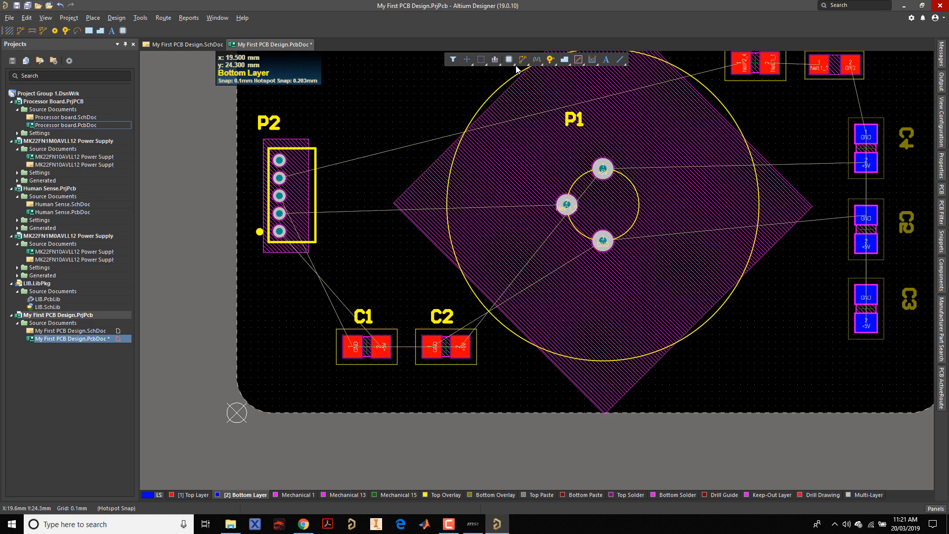
click(279, 231)
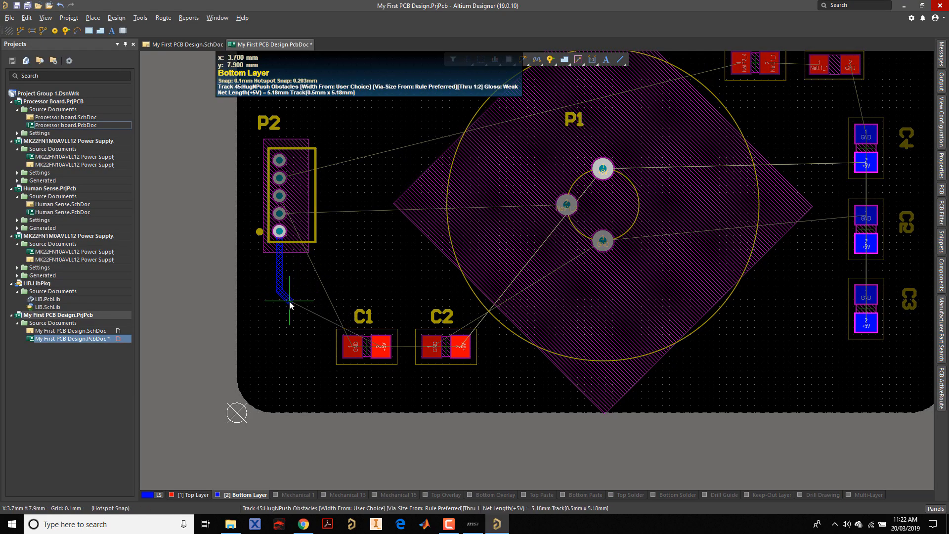
key(Tab)
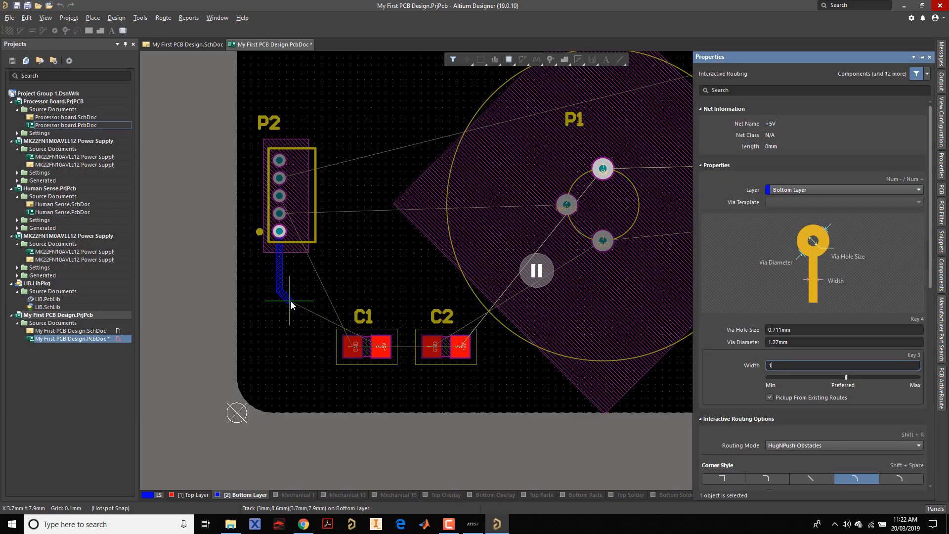
text(1)
key(Return)
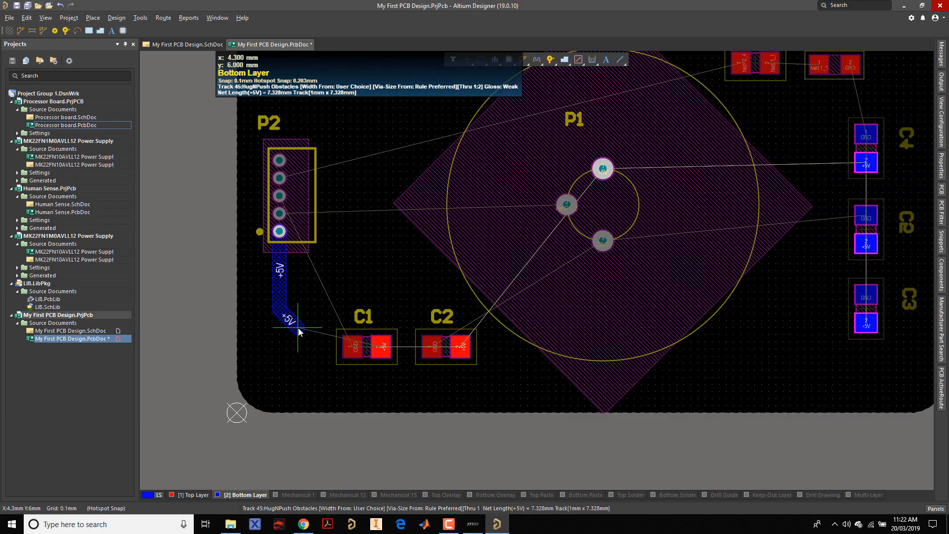
click(330, 387)
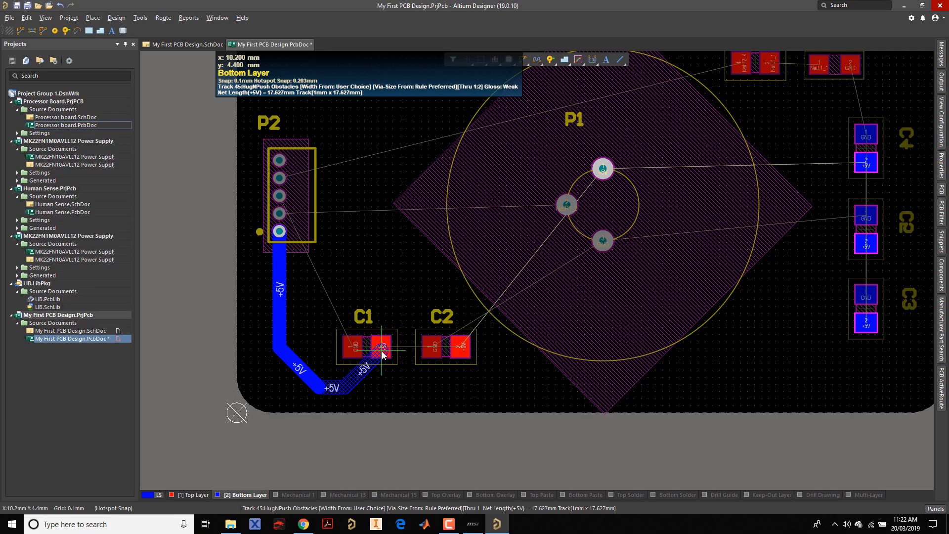
key(BackSpace)
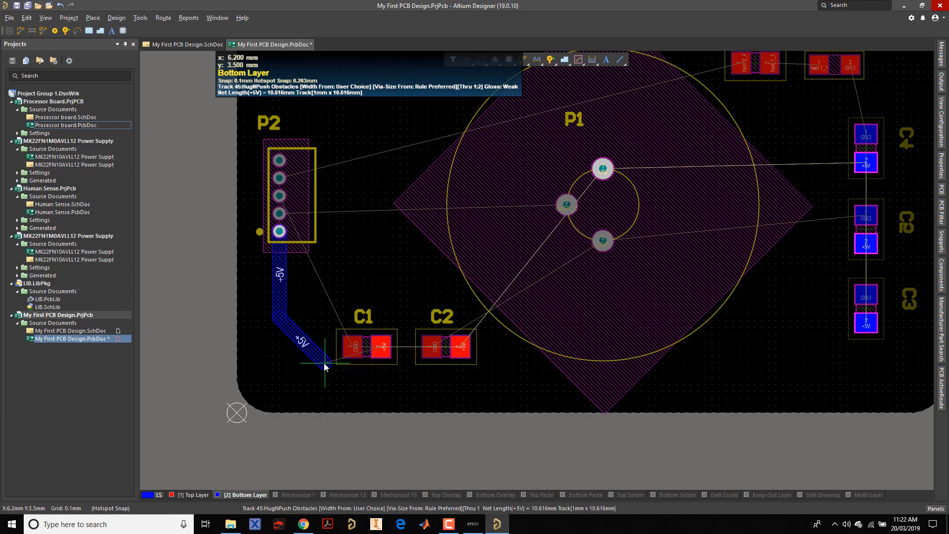
key(Escape)
key(Escape)
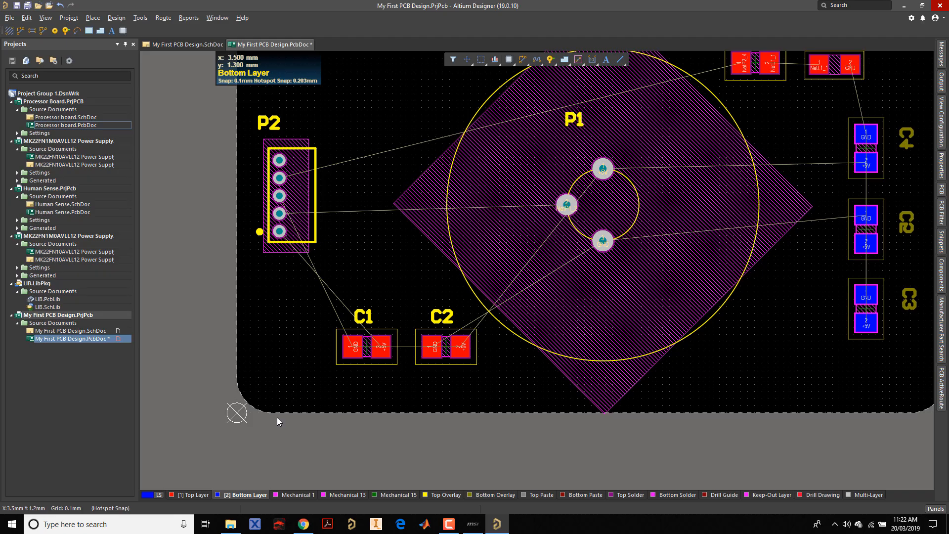
Step: Switch to the Top Layer and route a 1 mm +5V track from P2 pad 1 around below C1 to its +5V pad
ctrl+scroll(445, 267, down, 2)
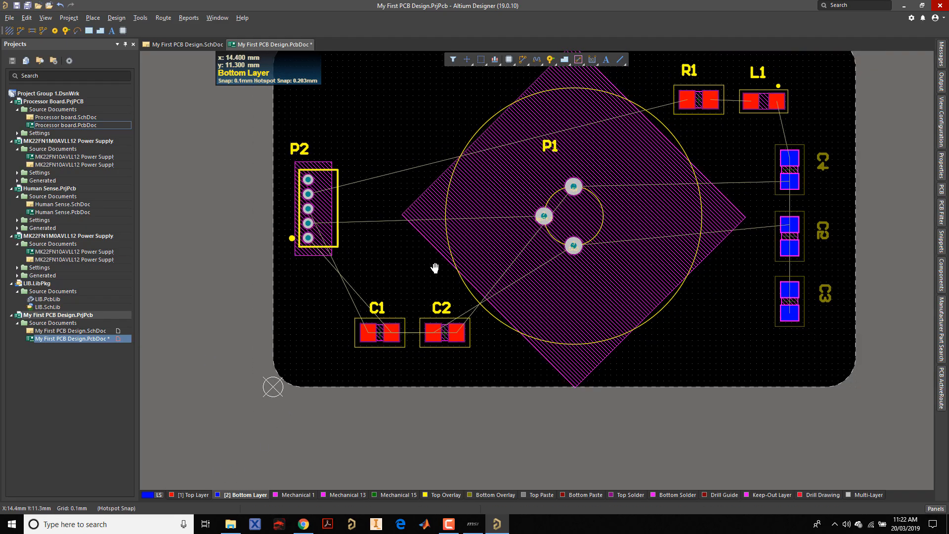
right_click(400, 336)
right_drag(373, 295, 398, 247)
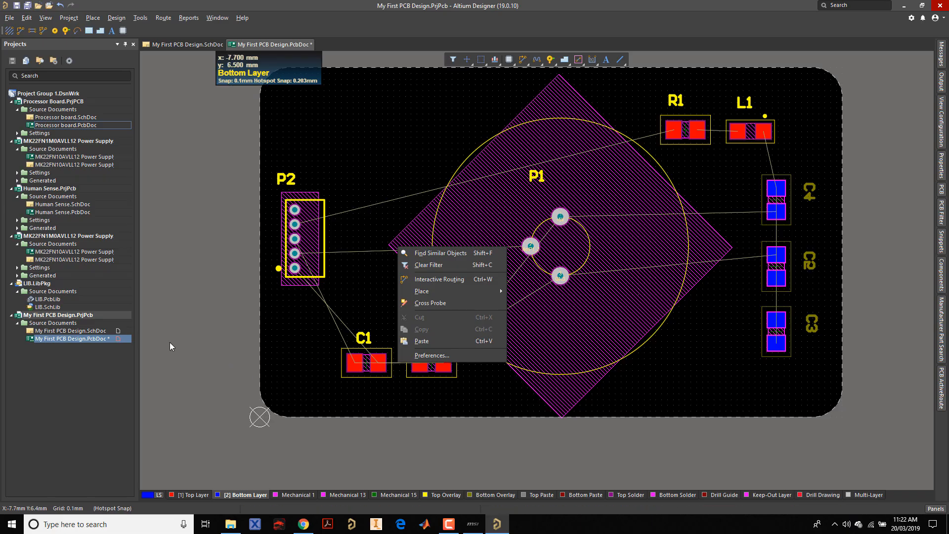
click(248, 428)
click(194, 495)
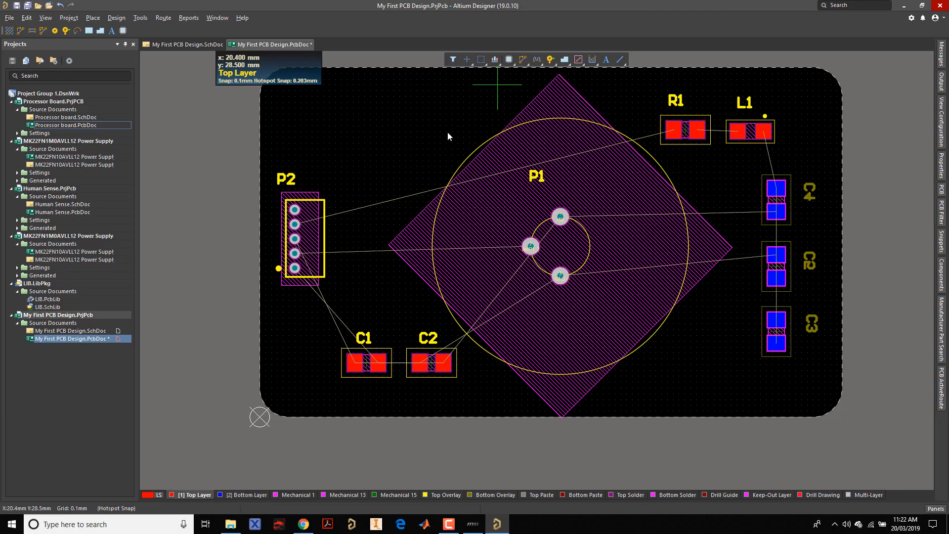
click(295, 268)
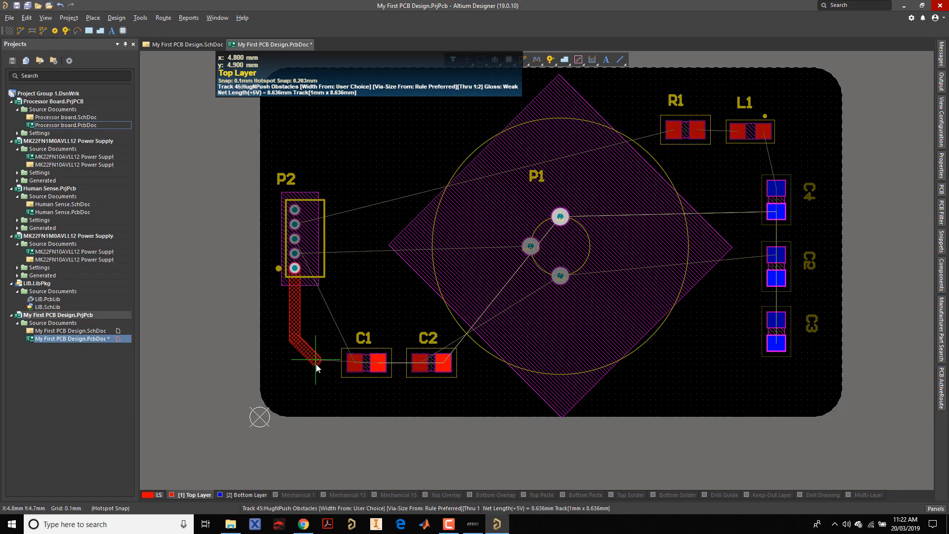
click(379, 385)
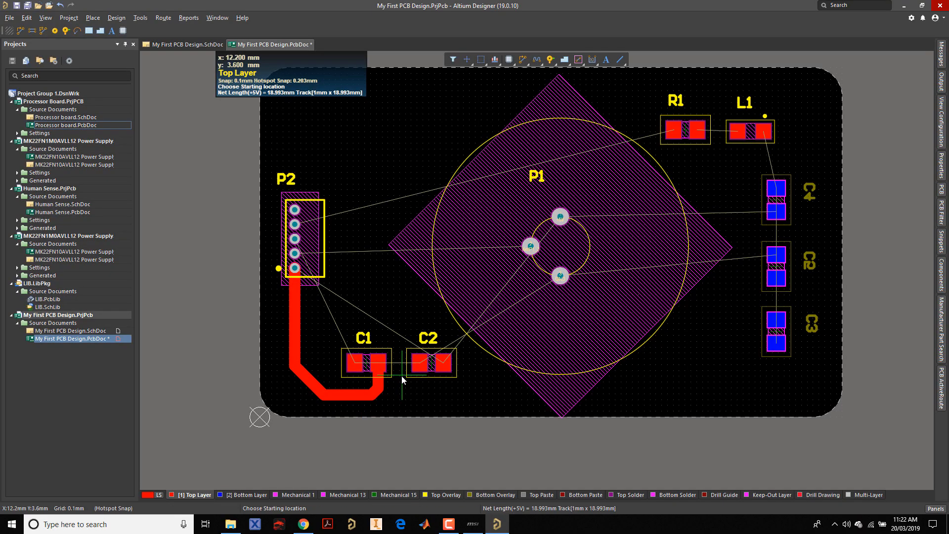
Step: Route a 1 mm Top Layer track from C2's +5V pad to the existing +5V track below C1
ctrl+scroll(405, 356, up, 5)
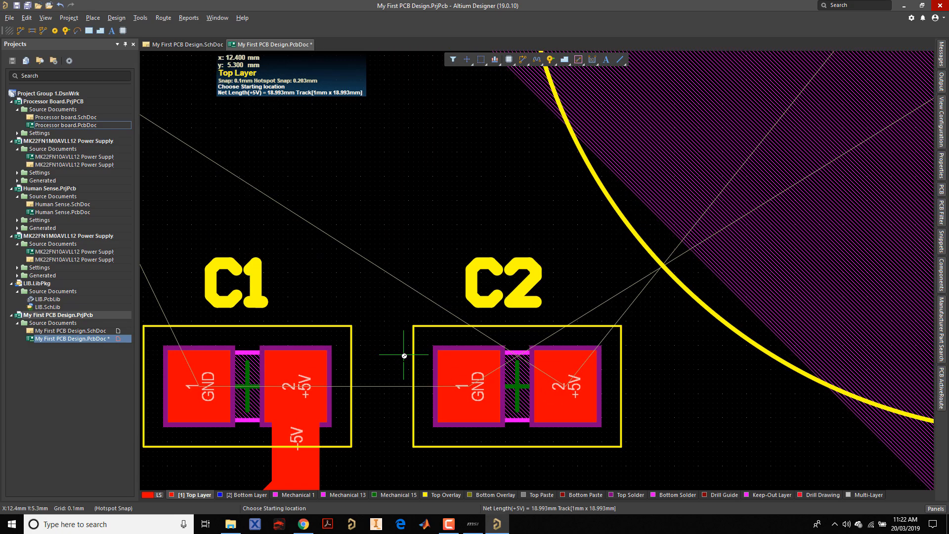
ctrl+scroll(405, 356, down, 5)
ctrl+scroll(566, 328, up, 5)
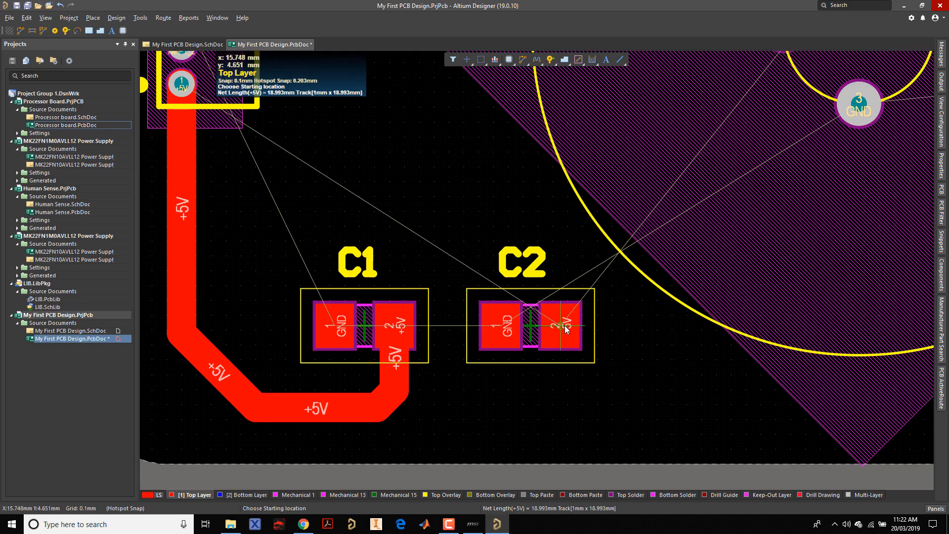
click(566, 329)
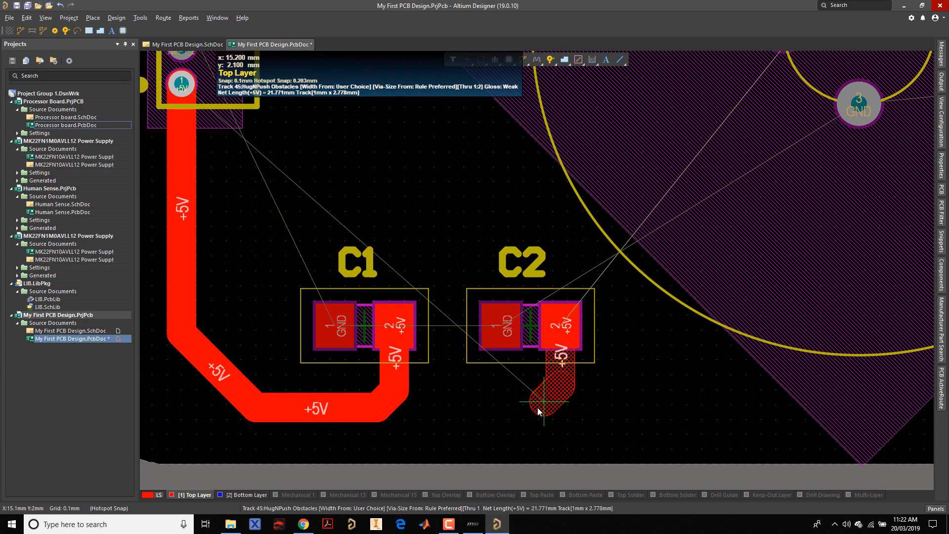
click(377, 409)
key(Escape)
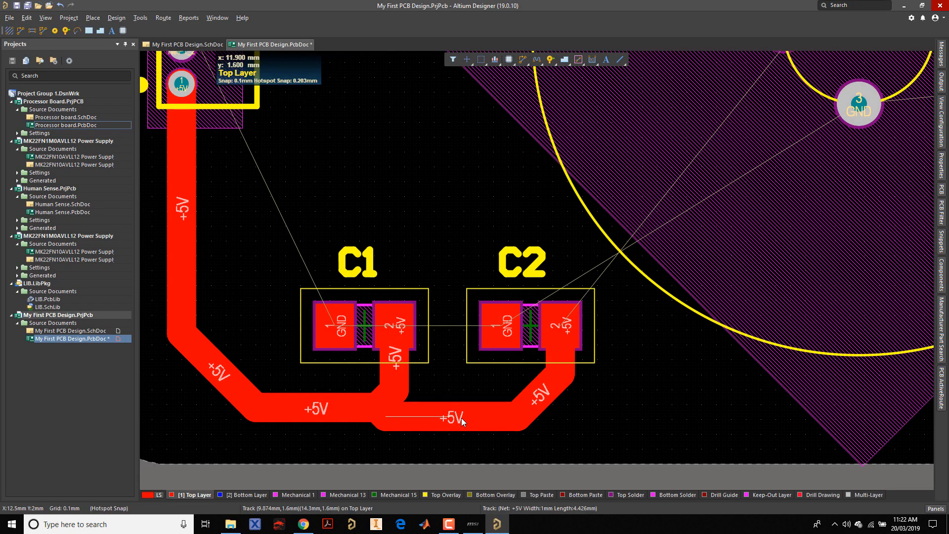
Step: Route a 1 mm Top Layer +5V track from P2 pad 1 to P1 pad 1 and adjust its horizontal segment near P1
ctrl+scroll(467, 351, down, 2)
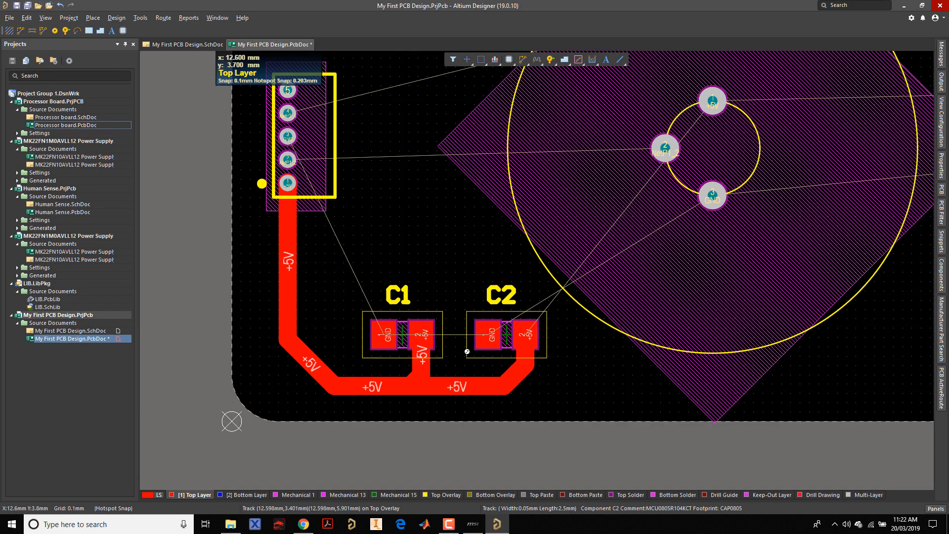
ctrl+scroll(467, 351, down, 2)
ctrl+scroll(464, 342, up, 1)
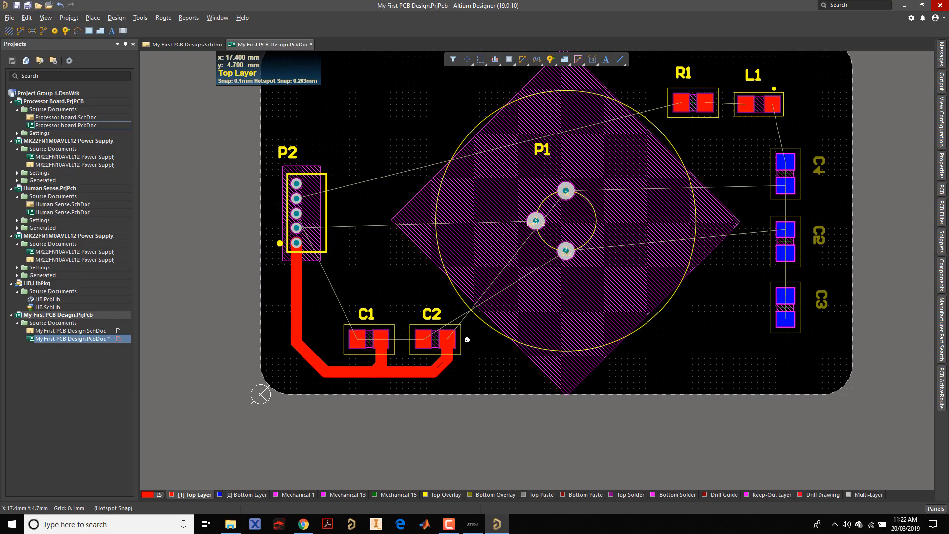
ctrl+scroll(468, 339, up, 1)
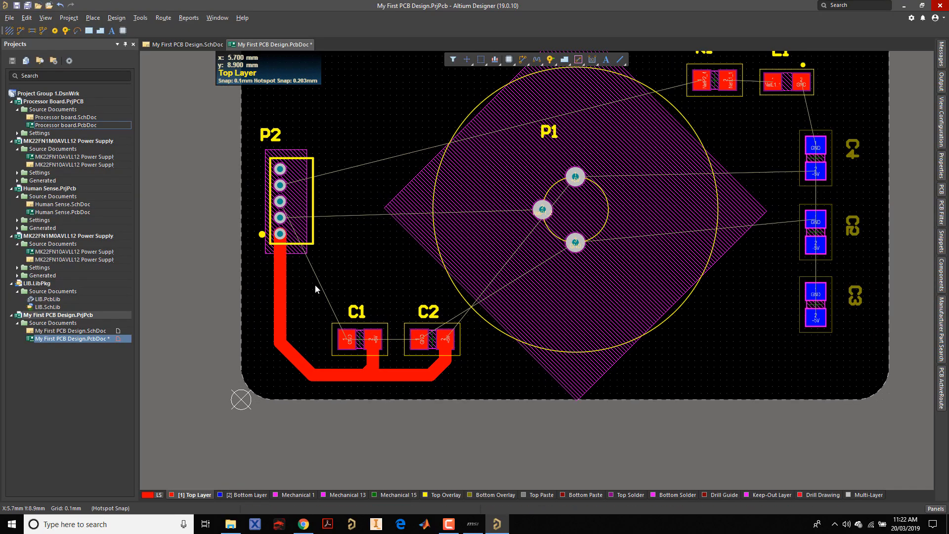
click(280, 234)
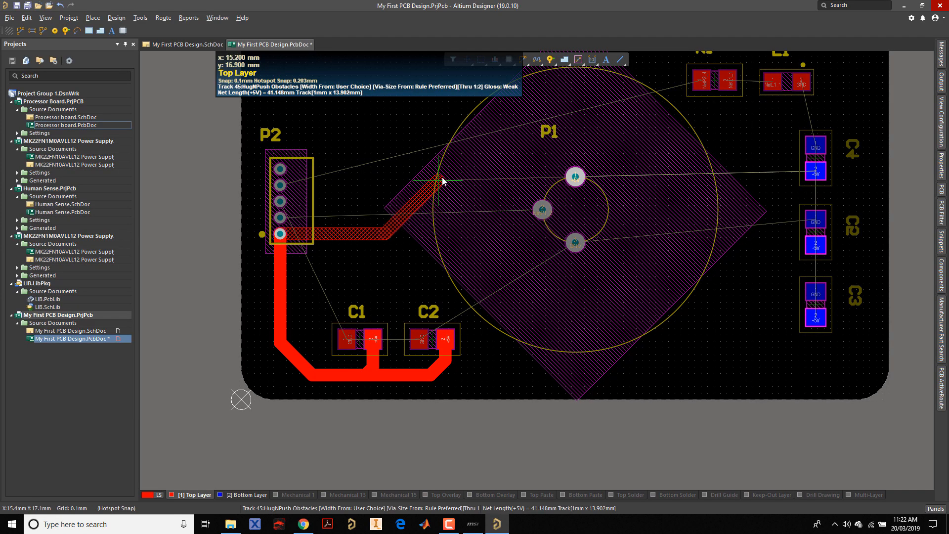
click(576, 177)
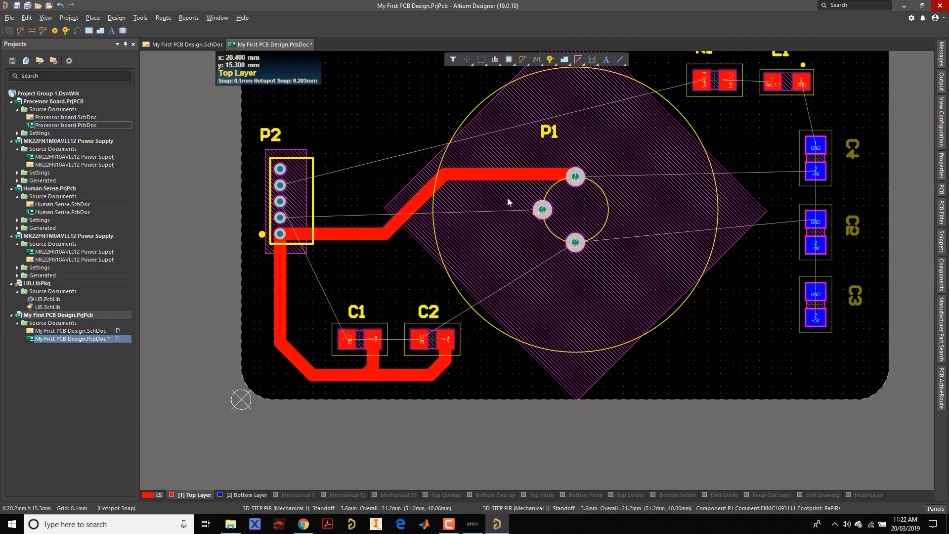
drag(513, 181, 487, 180)
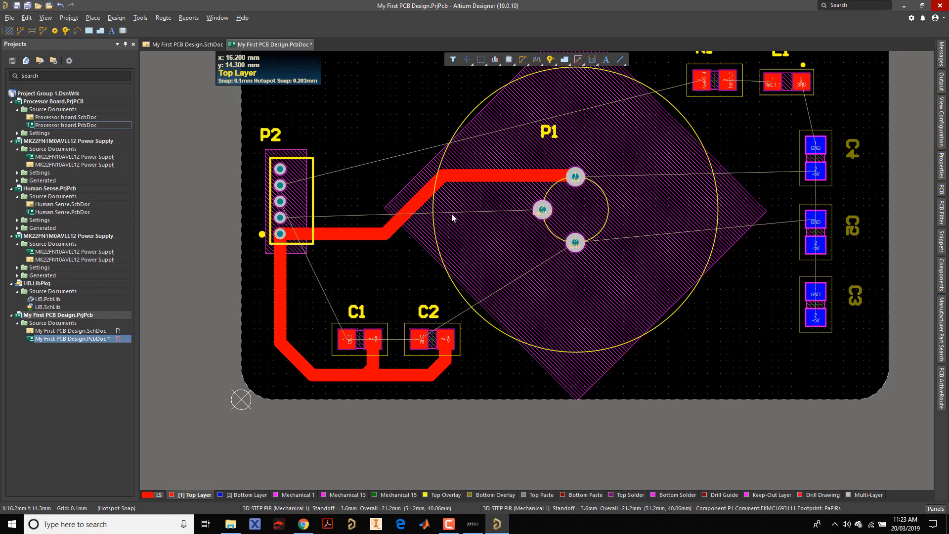
ctrl+scroll(329, 287, up, 3)
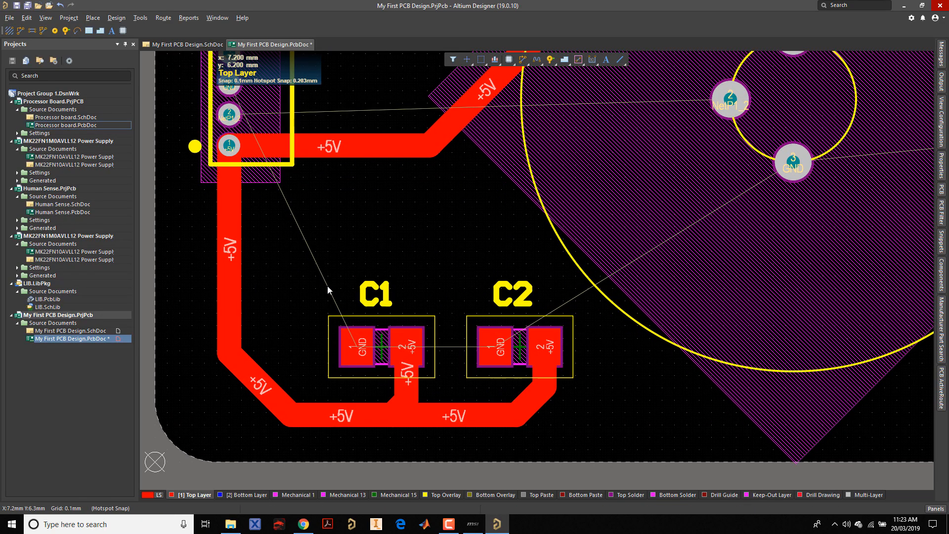
ctrl+scroll(303, 281, down, 3)
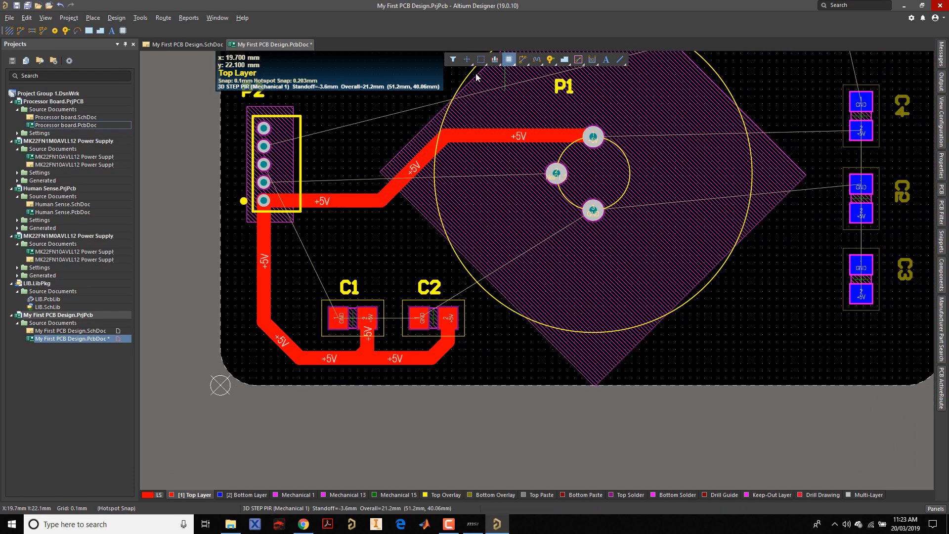
ctrl+scroll(260, 172, up, 4)
click(275, 144)
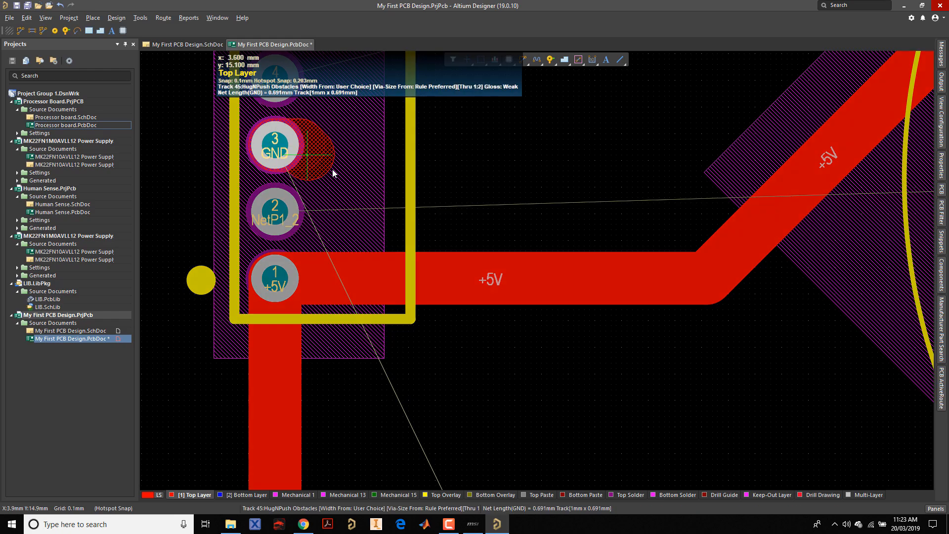
ctrl+scroll(339, 175, down, 3)
ctrl+scroll(338, 177, down, 1)
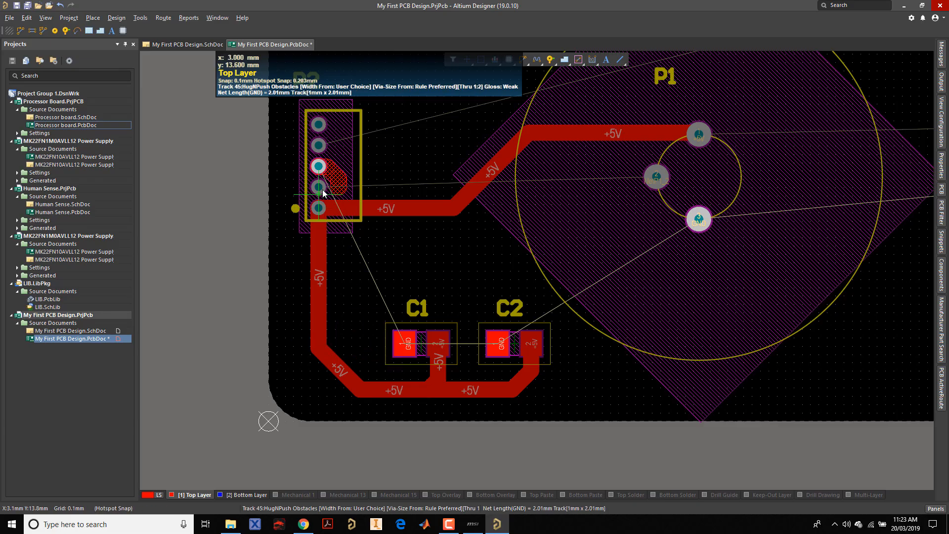
right_click(366, 150)
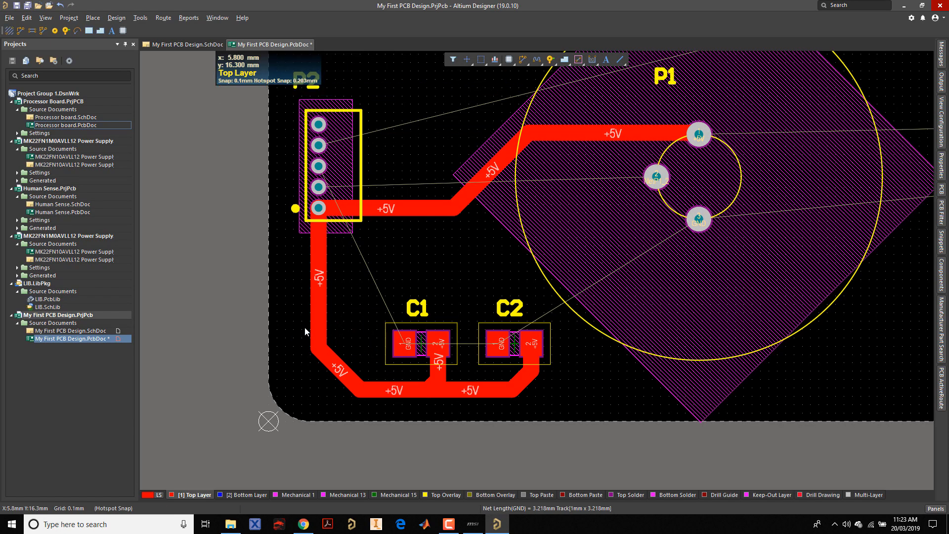
Step: Route a 1 mm GND track from P2 pad 3 on the Bottom Layer to a via above C1, continuing on the Top Layer to C1's GND pad
key(KP_Multiply)
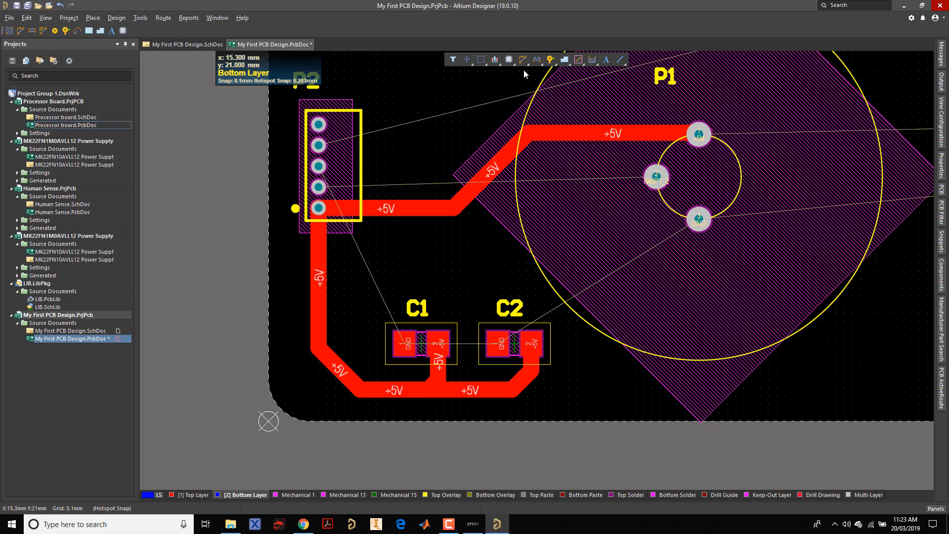
click(319, 167)
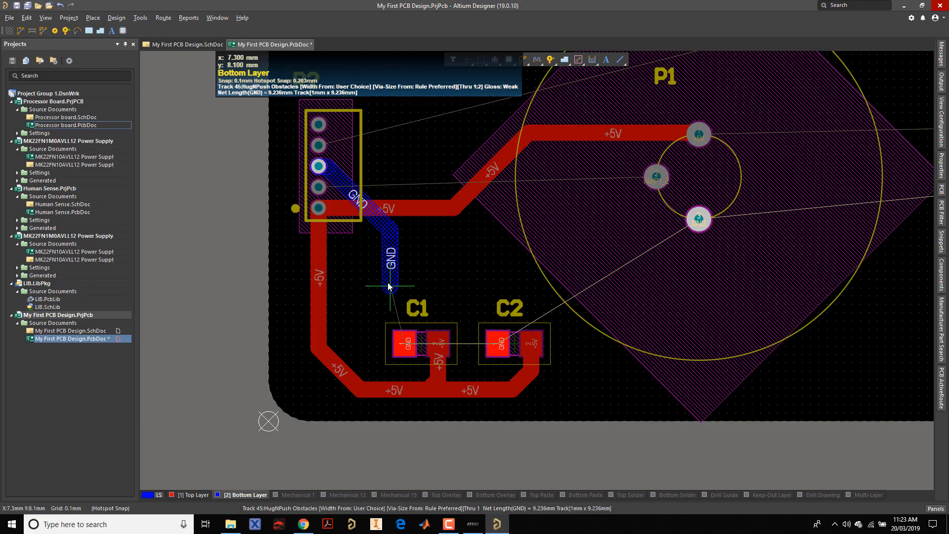
key(KP_Multiply)
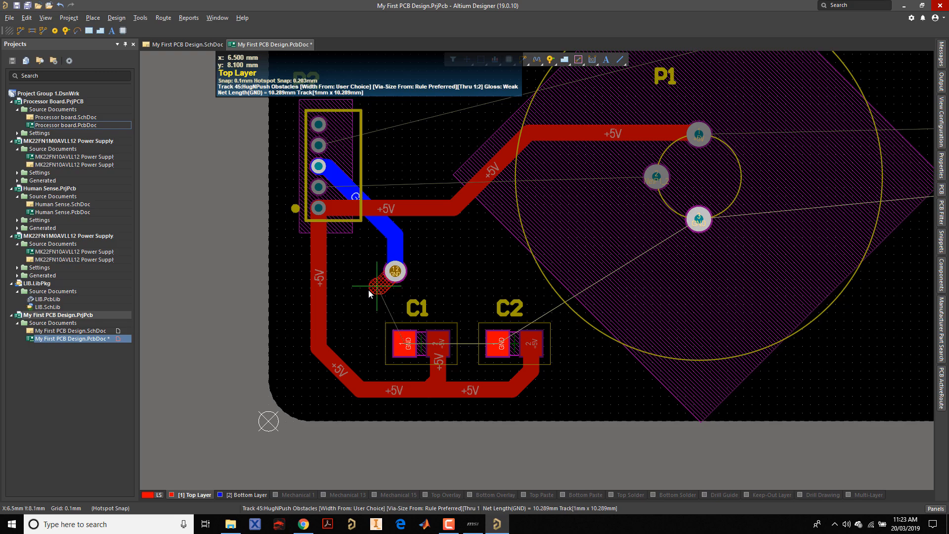
click(405, 353)
key(Escape)
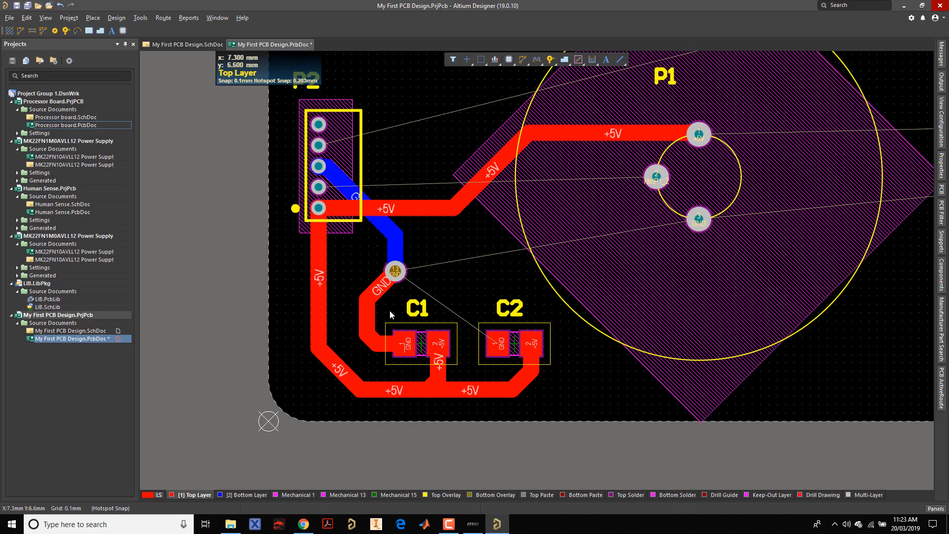
Step: Route a 1 mm Top Layer GND track from C2's GND pad to the GND via above C1
ctrl+scroll(473, 328, down, 1)
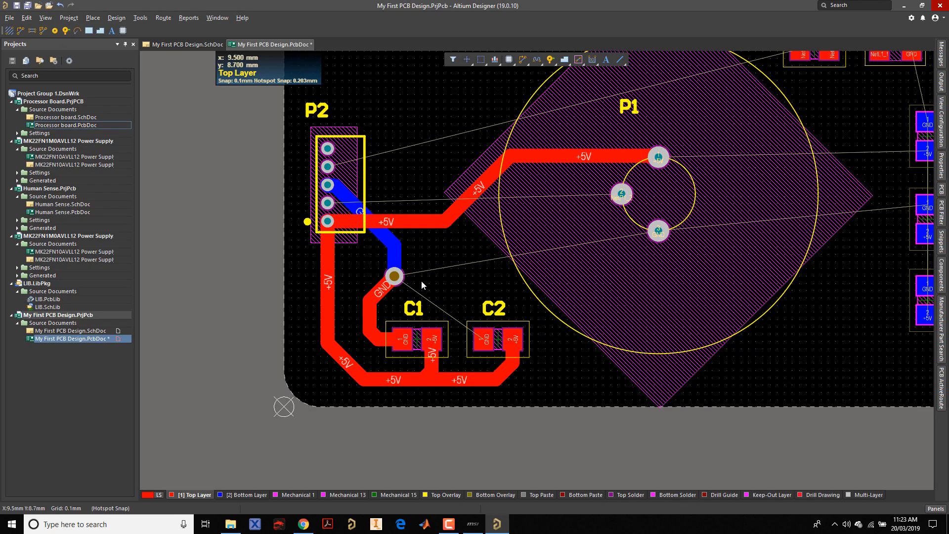
ctrl+scroll(433, 271, up, 5)
click(509, 59)
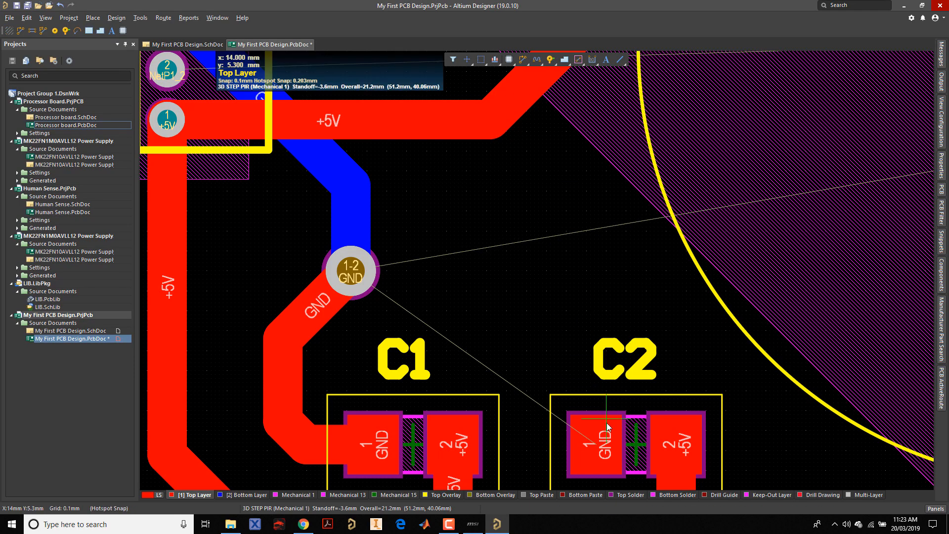
click(604, 443)
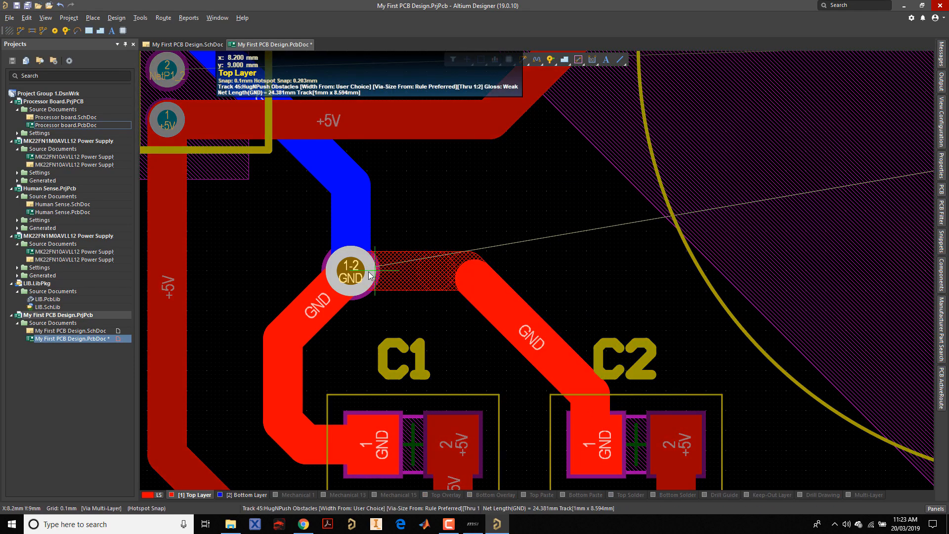
click(352, 280)
key(Escape)
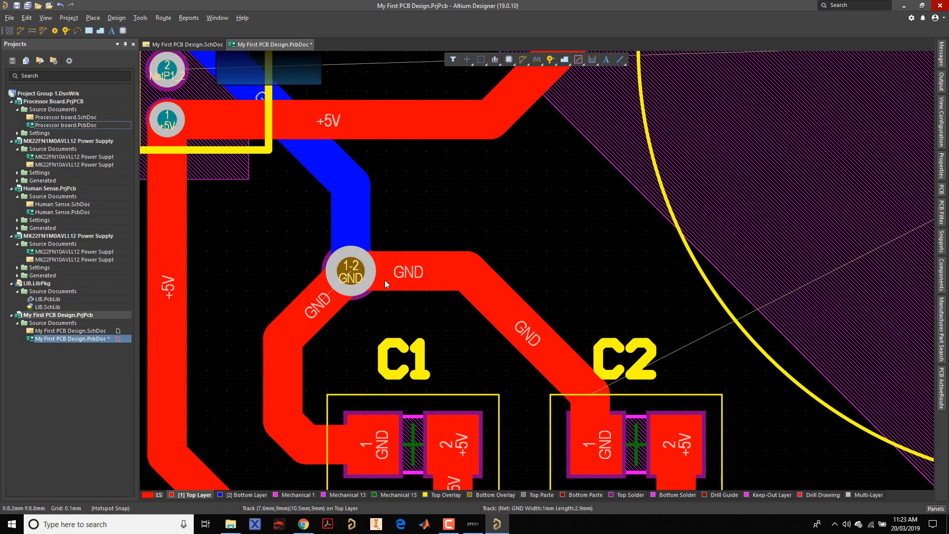
Step: Route a 1 mm Top Layer GND track from C2's GND pad to P1 pad 3
ctrl+scroll(348, 278, down, 5)
ctrl+scroll(510, 270, up, 5)
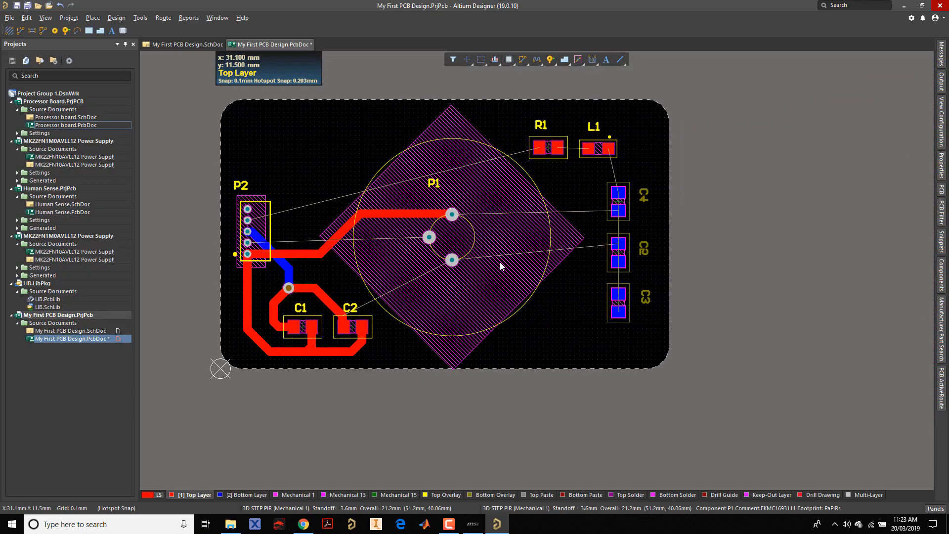
ctrl+scroll(506, 224, down, 2)
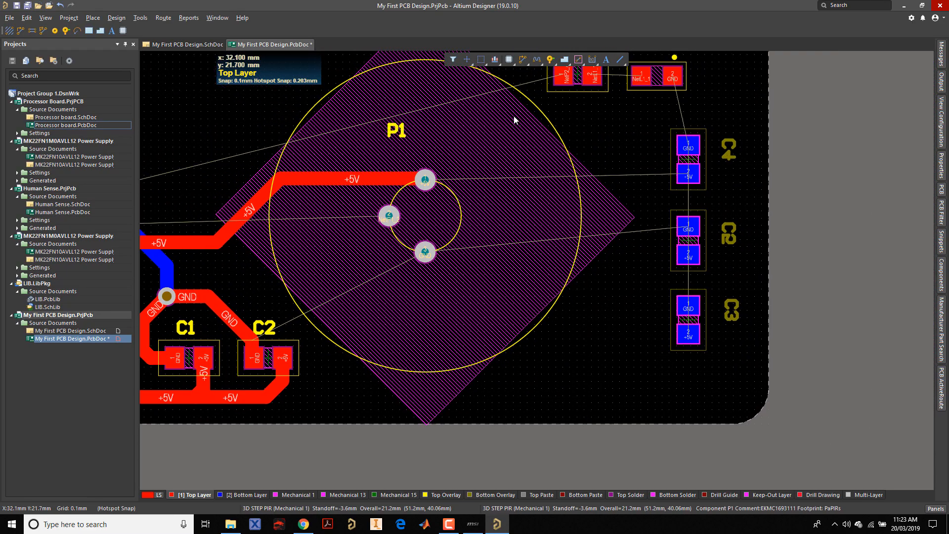
click(524, 62)
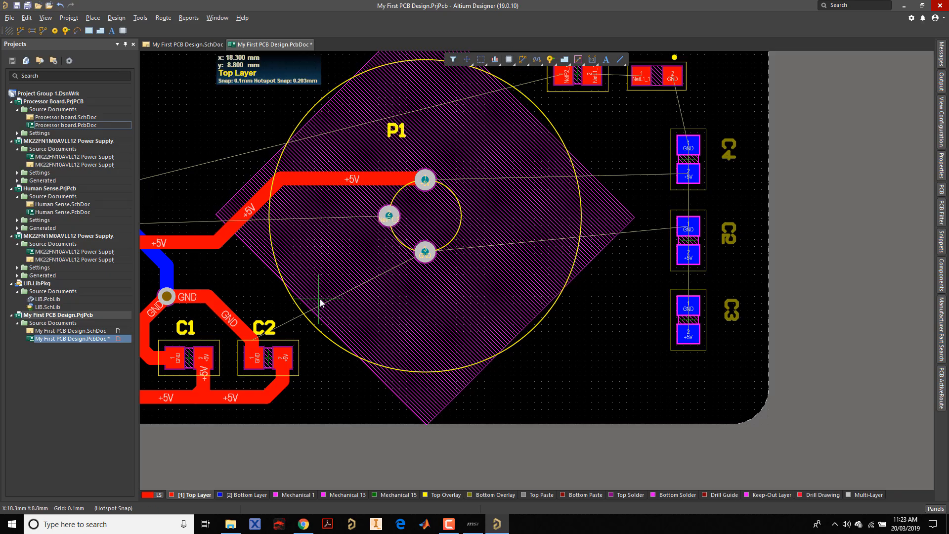
click(253, 363)
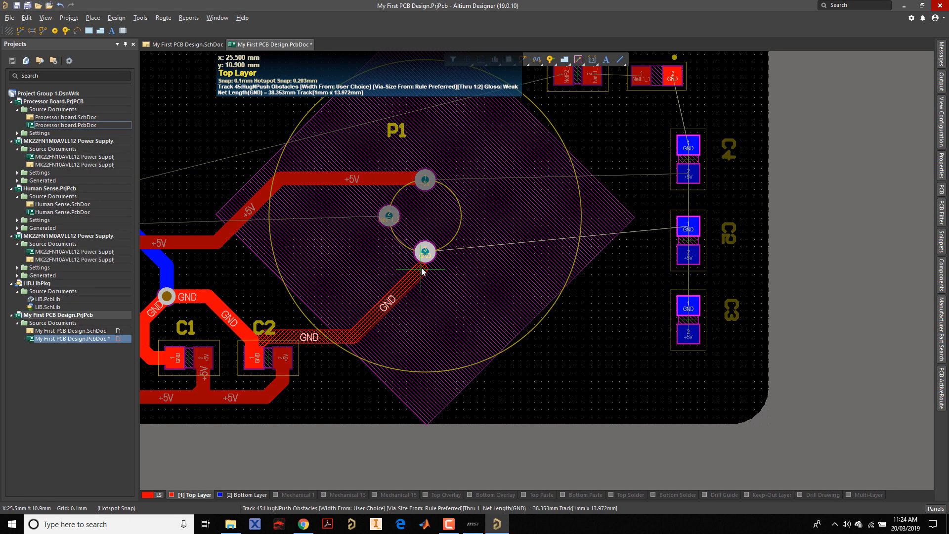
click(307, 295)
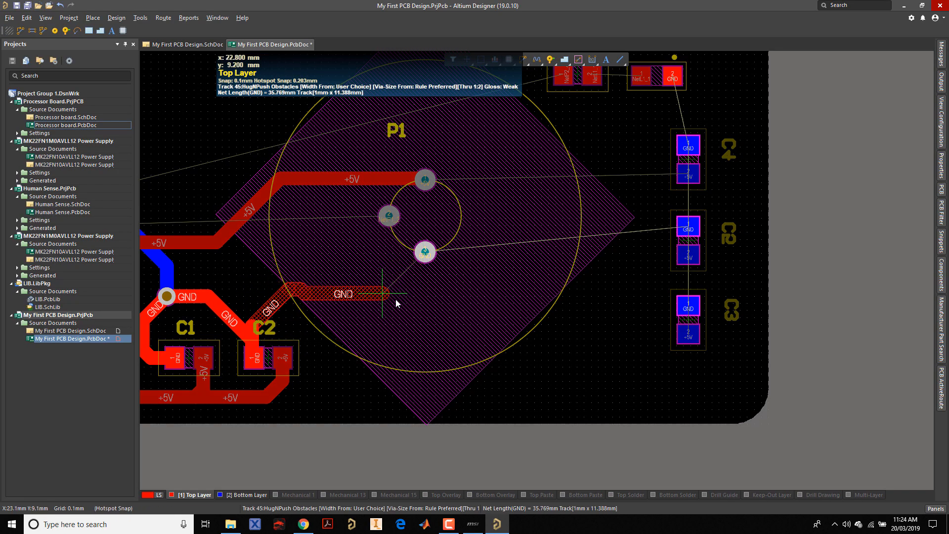
click(424, 281)
click(426, 253)
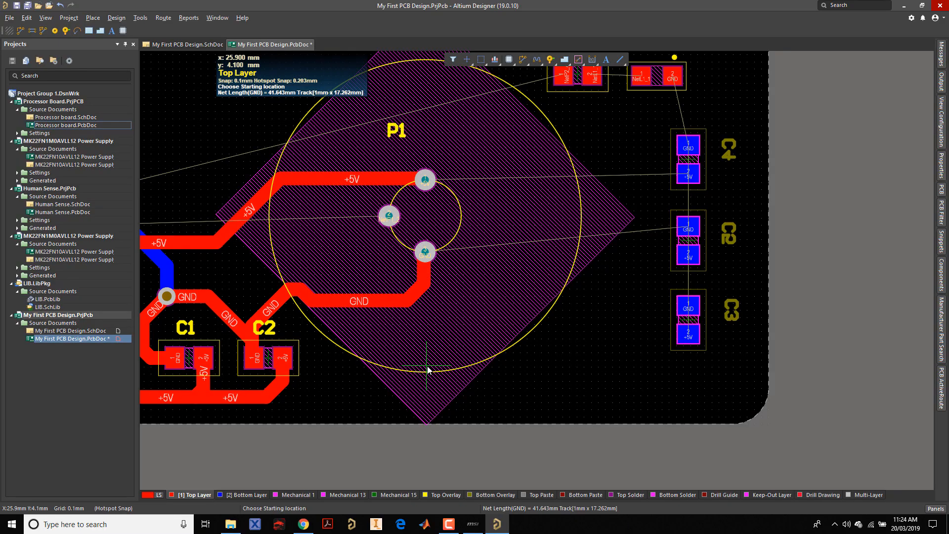
Step: Route NetP1_2 at 1 mm from P1 pad 2 to P2 pad 2, crossing the +5V track on the Bottom Layer between two vias
ctrl+scroll(379, 208, down, 1)
ctrl+scroll(379, 208, down, 3)
right_drag(379, 210, 477, 228)
ctrl+scroll(414, 226, up, 4)
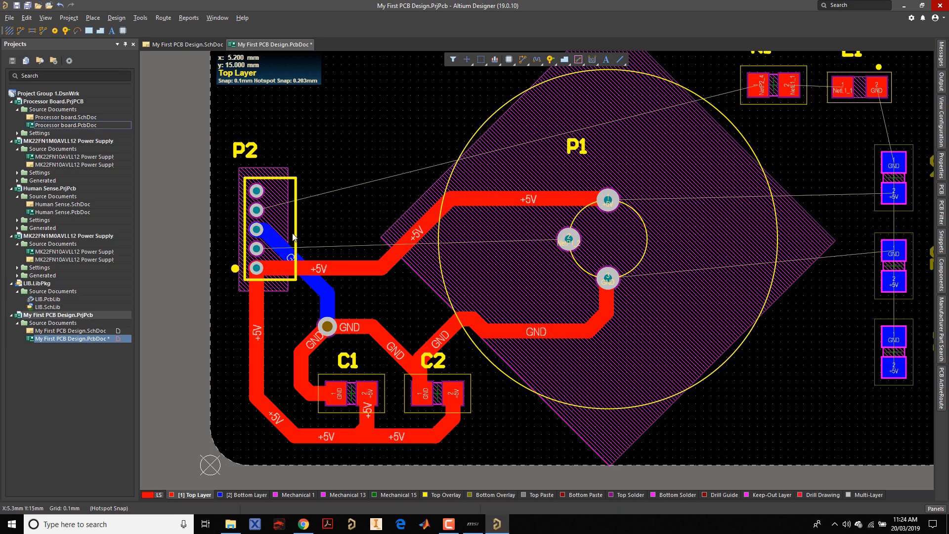
ctrl+scroll(377, 238, up, 2)
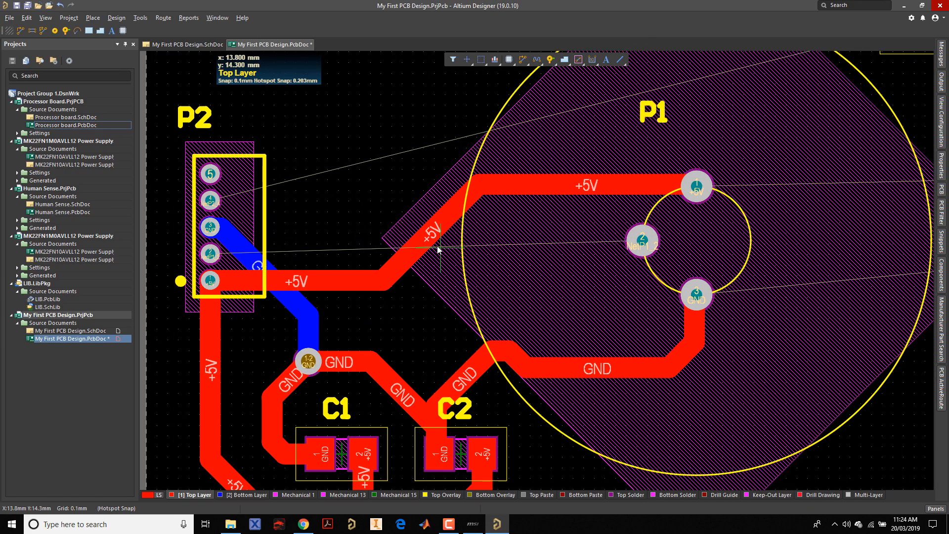
click(643, 242)
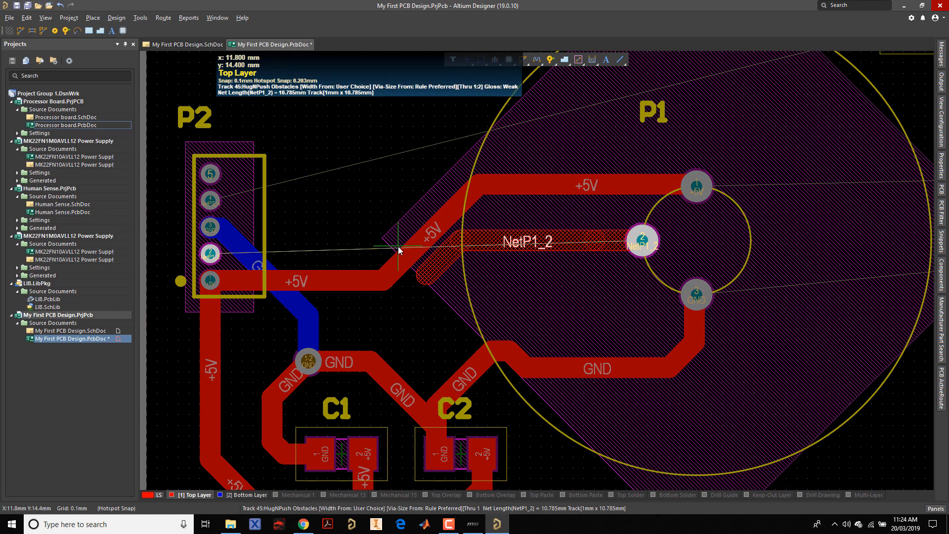
click(491, 243)
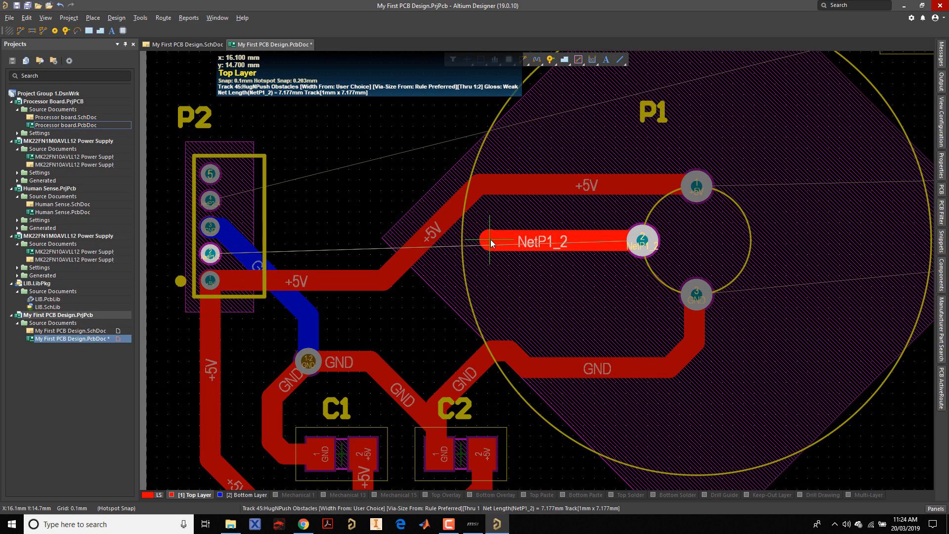
key(KP_Multiply)
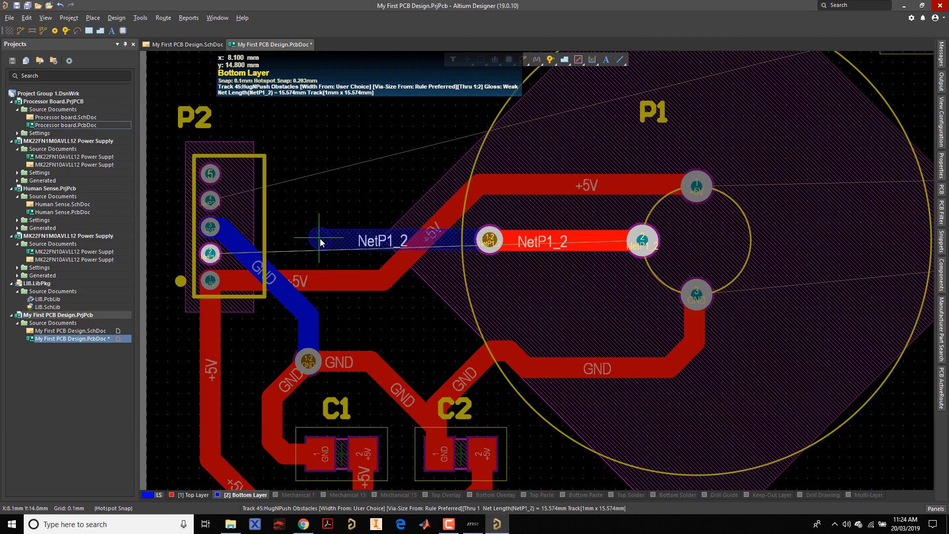
click(322, 242)
key(KP_Multiply)
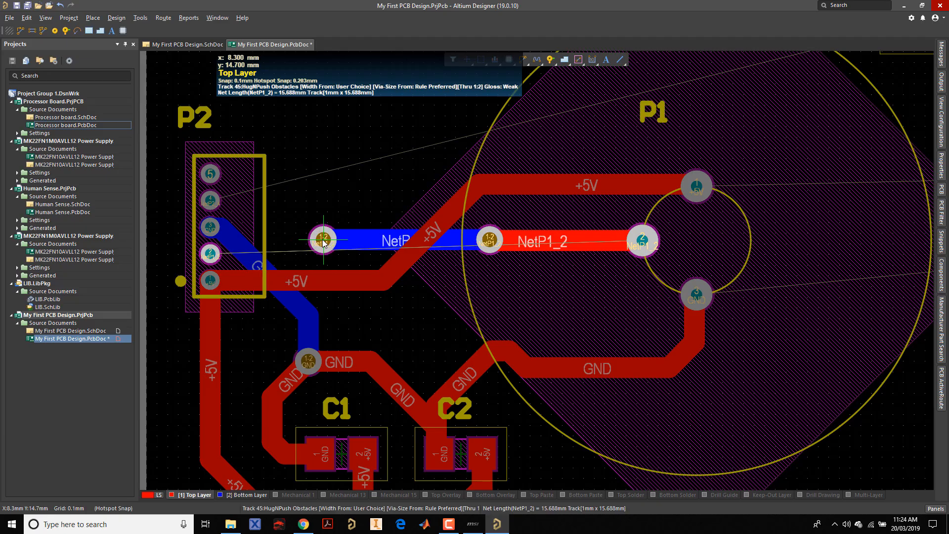
click(211, 255)
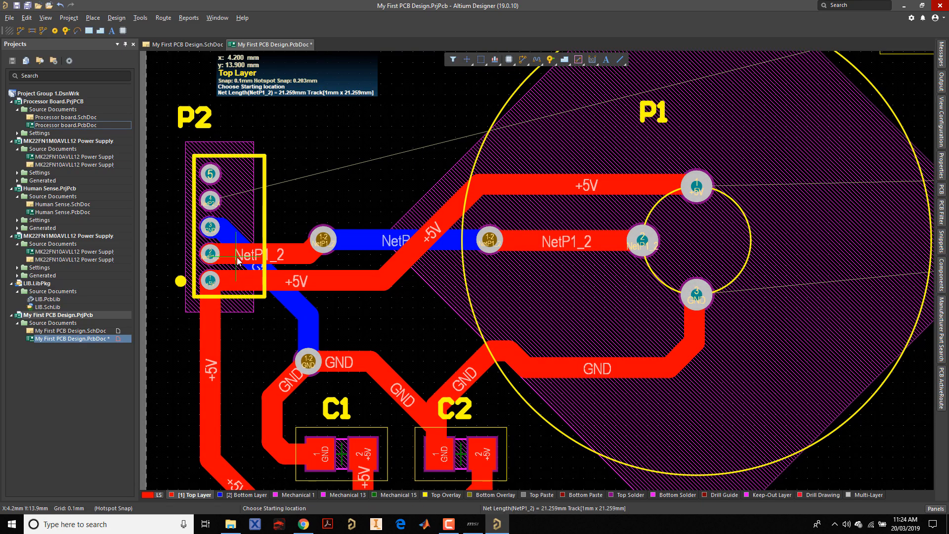
right_click(236, 258)
Step: Route a 1 mm Top Layer NetP2_4 track from P2 pad 4 above the +5V track to R1 pad 1
ctrl+scroll(300, 210, down, 2)
right_drag(295, 212, 278, 259)
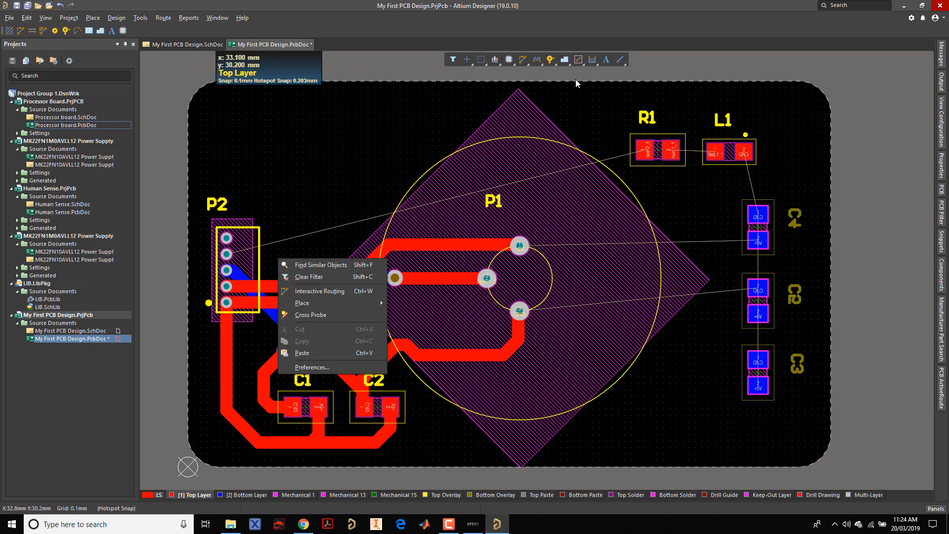
click(522, 62)
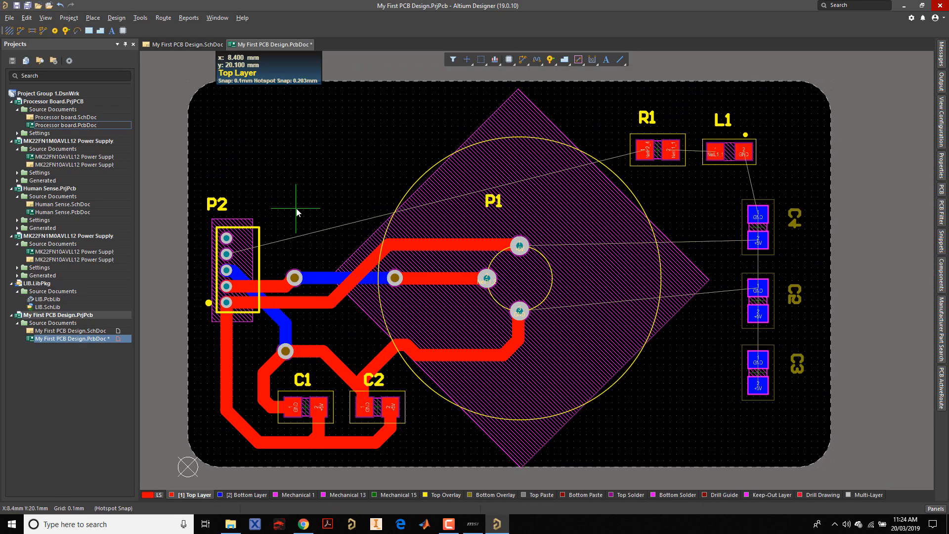
click(226, 254)
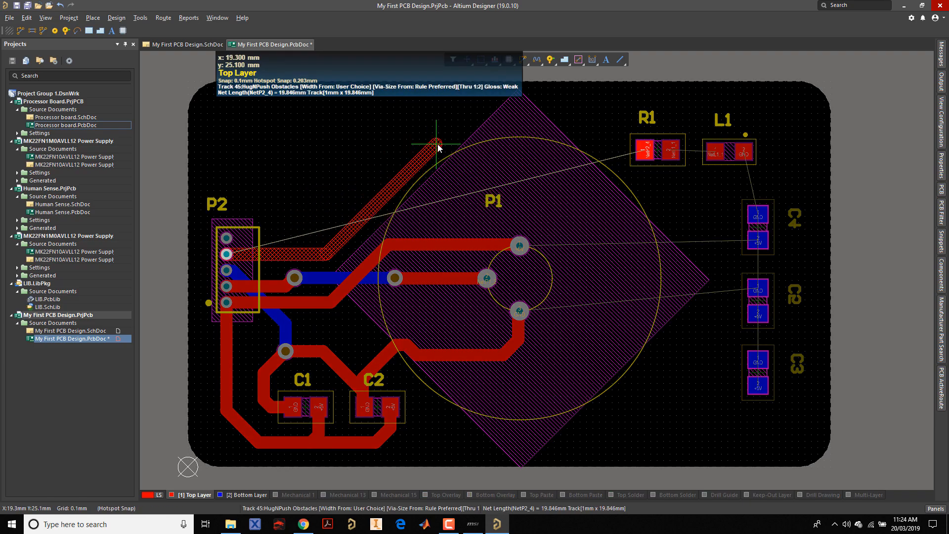
click(564, 156)
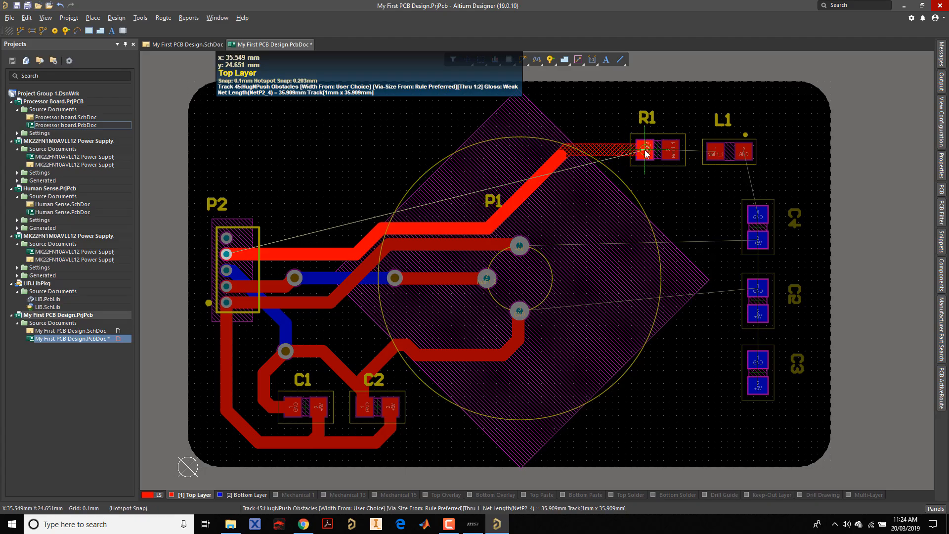
click(645, 153)
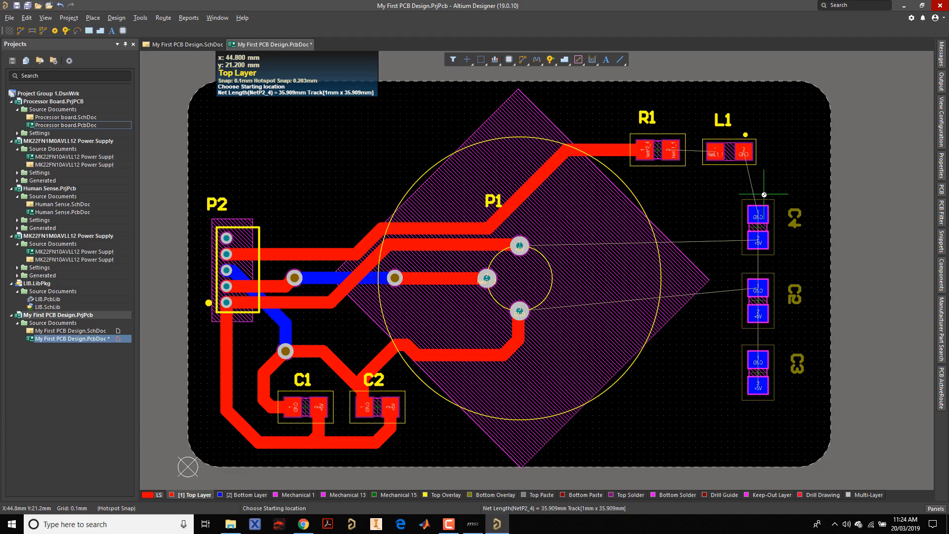
Step: Route a 1 mm Top Layer GND track from L1 pad 2 around P1's +5V pad to P1 pad 3
ctrl+scroll(765, 194, up, 3)
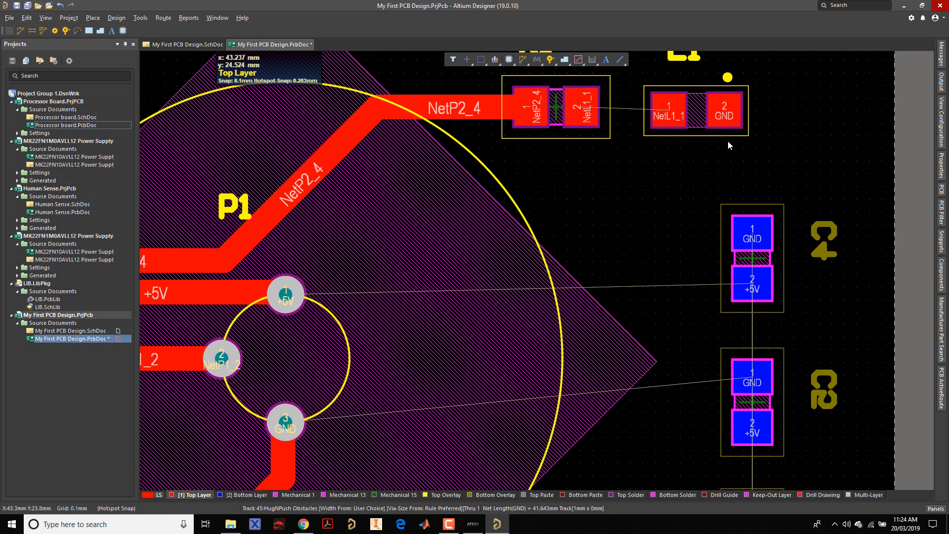
click(725, 117)
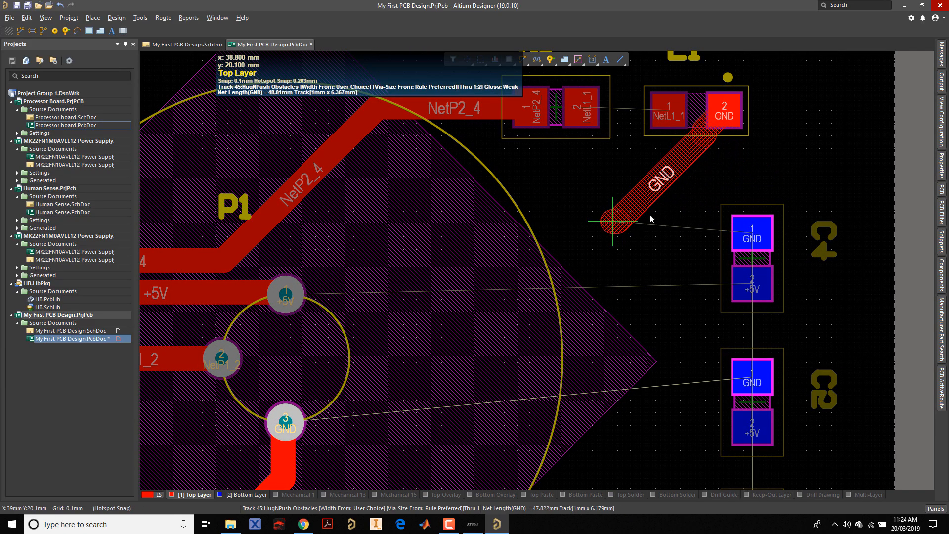
ctrl+scroll(649, 221, down, 2)
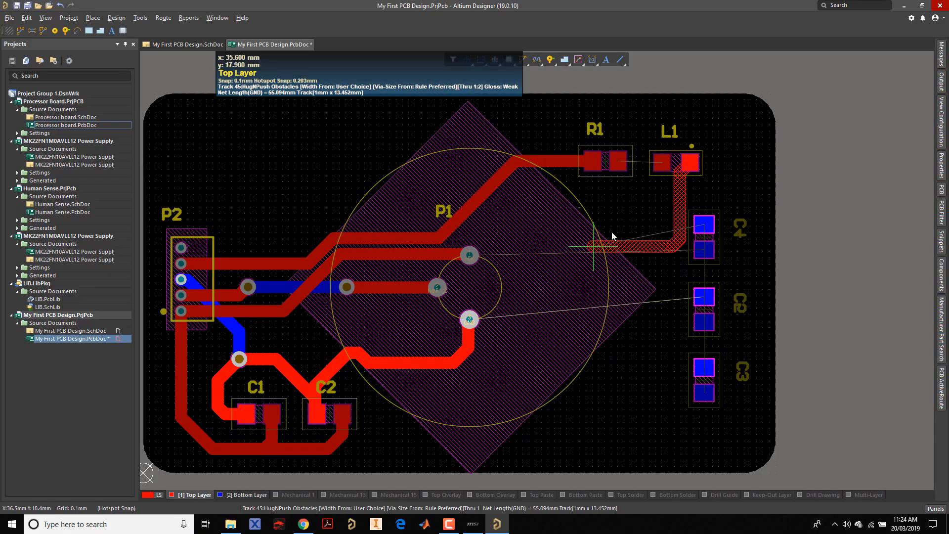
click(578, 213)
click(540, 313)
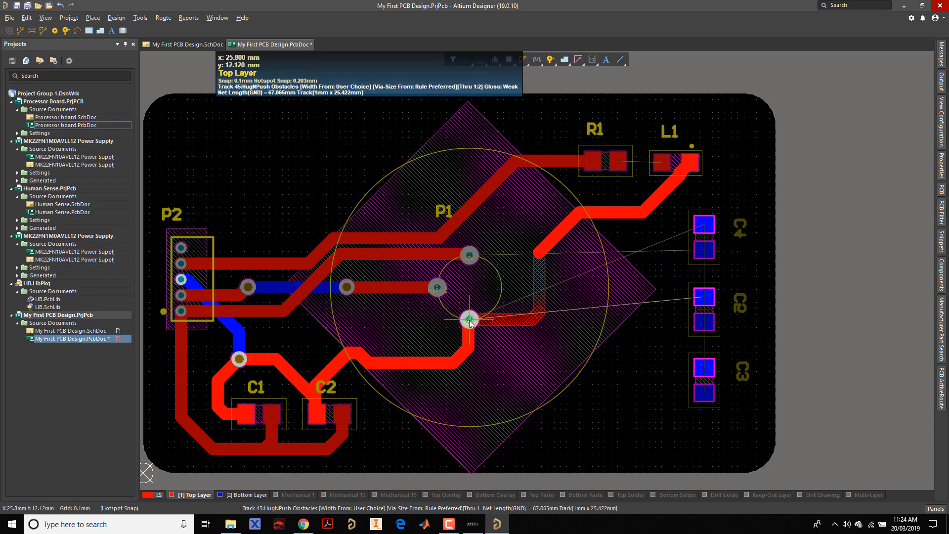
click(469, 320)
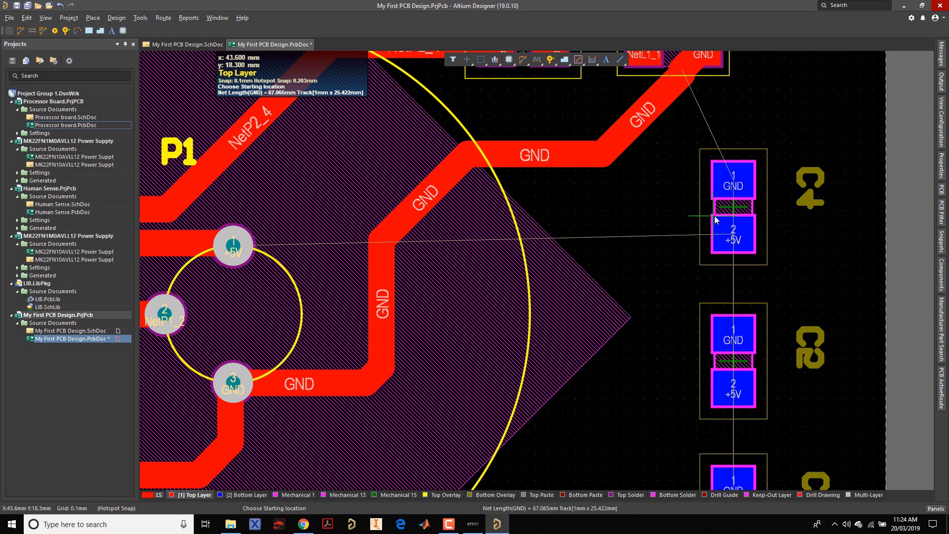
ctrl+scroll(710, 241, down, 2)
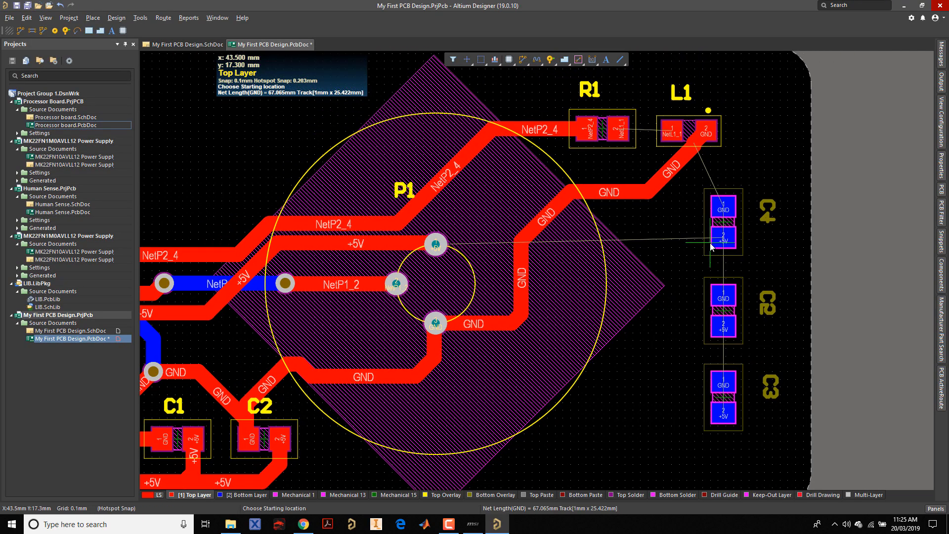
right_click(677, 264)
Step: Route a 1 mm +5V track on the Bottom Layer from P1 pad 1 to C4 pad 2
ctrl+scroll(448, 312, down, 2)
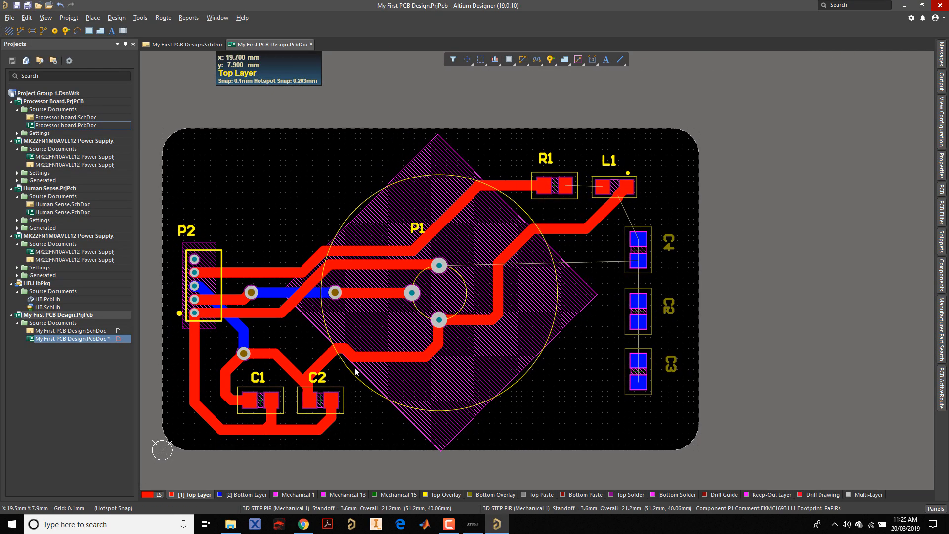
ctrl+scroll(253, 349, up, 4)
ctrl+scroll(253, 349, down, 1)
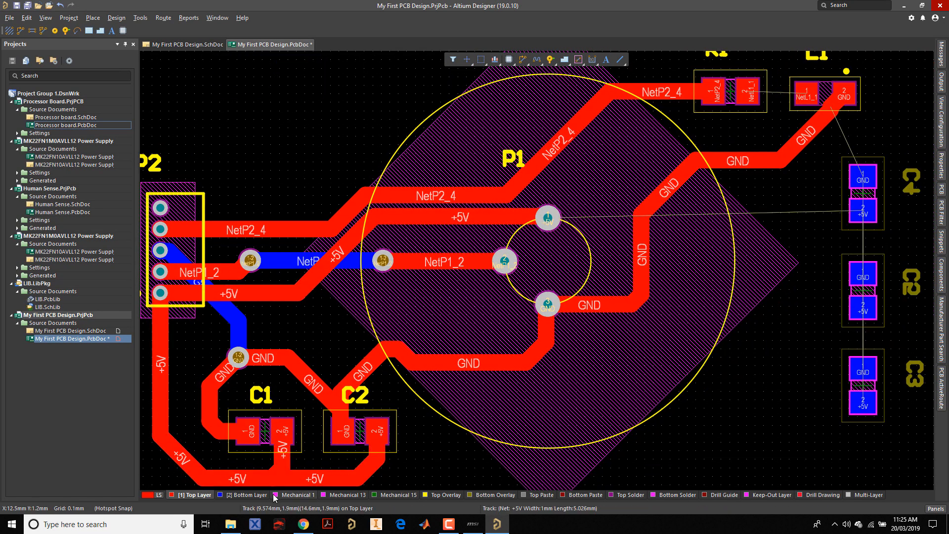
click(250, 495)
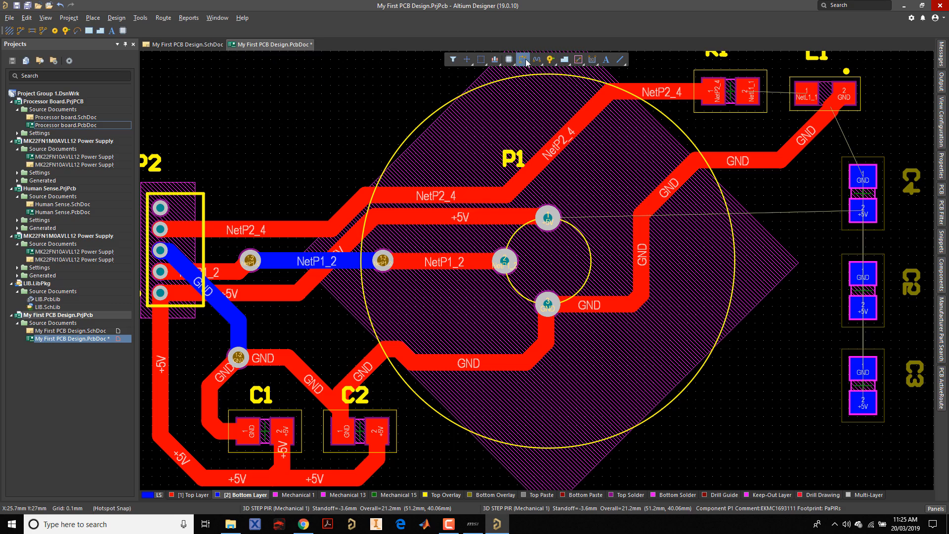
click(549, 218)
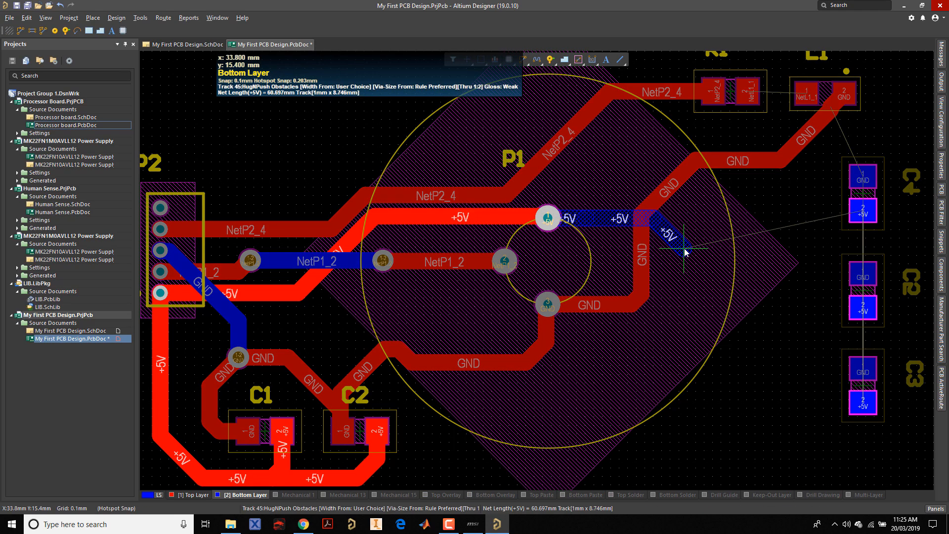
click(863, 211)
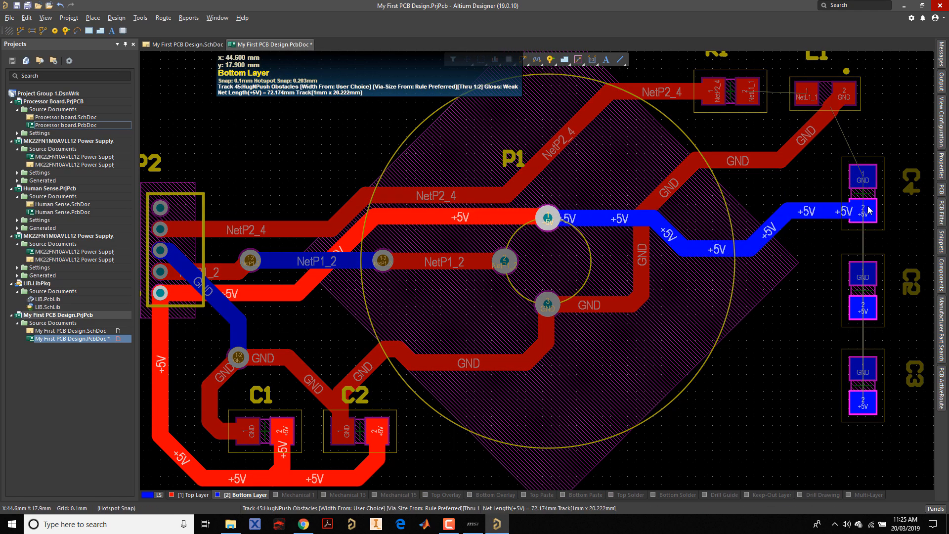
Step: Branch 1 mm Bottom Layer +5V tracks to C5 pad 2 from the C4 supply track and to C3 pad 2 from the C5 branch
click(864, 311)
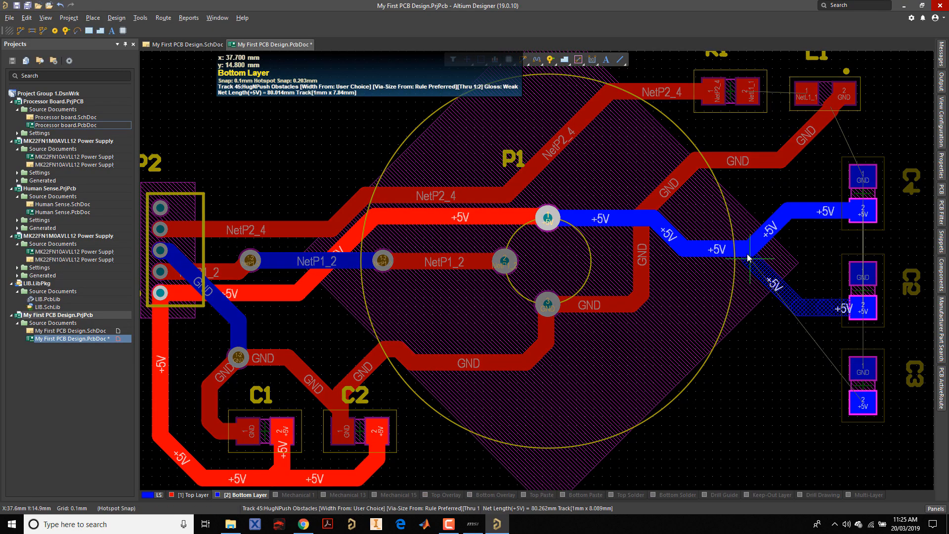
click(749, 250)
click(865, 406)
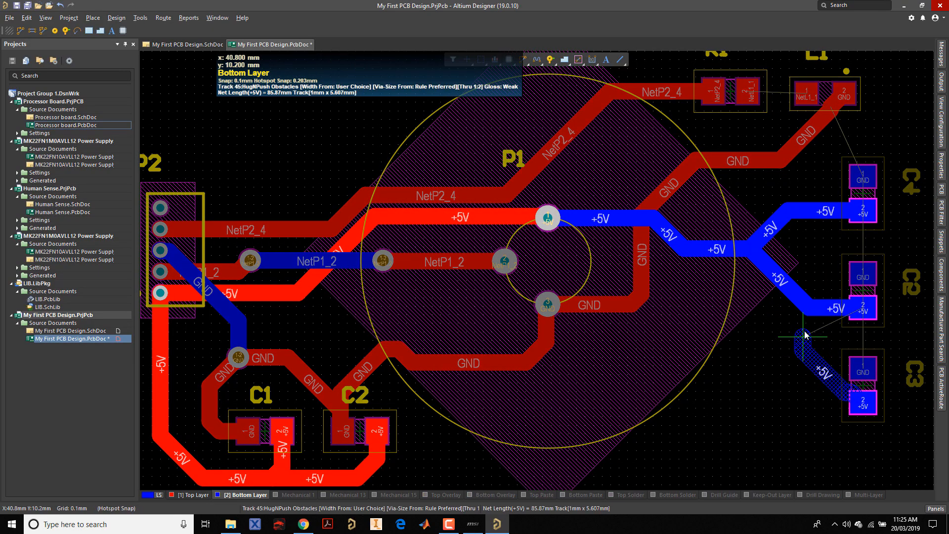
click(812, 310)
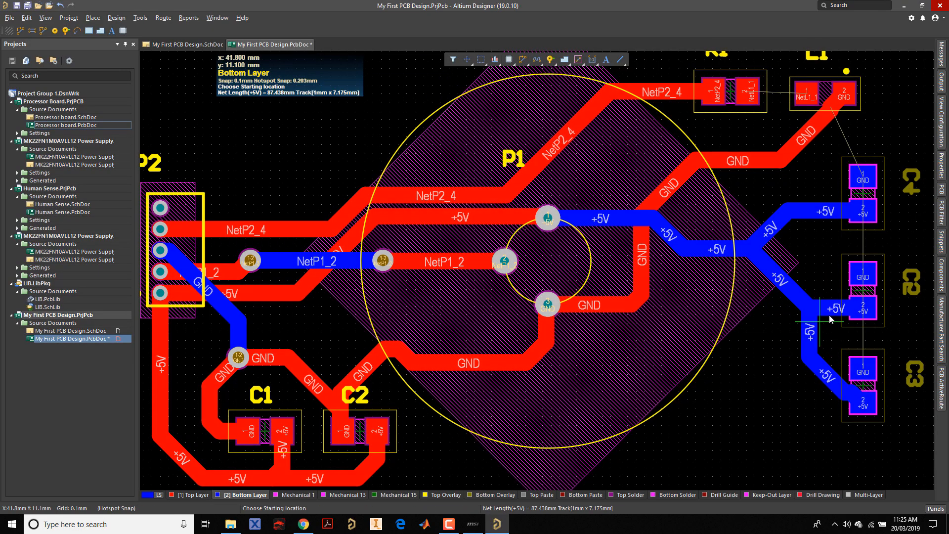
Step: Route 1 mm Bottom Layer GND tracks around the outer side of the capacitors, linking pad 1 of C4, C5 and C3
click(869, 181)
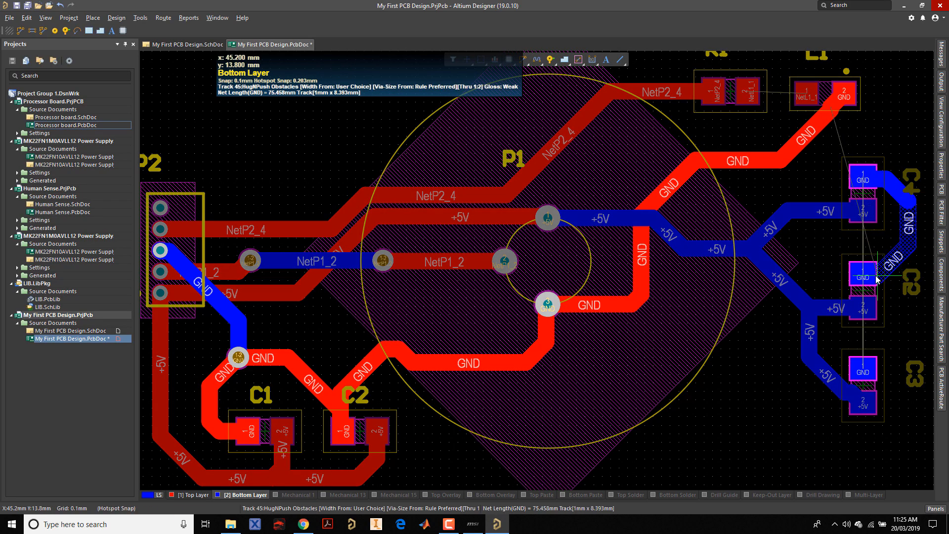
click(904, 272)
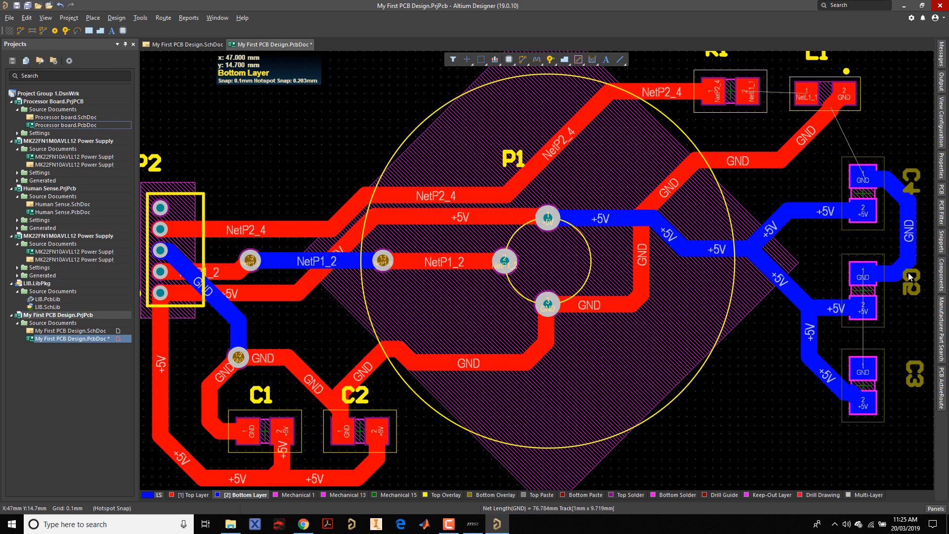
click(909, 276)
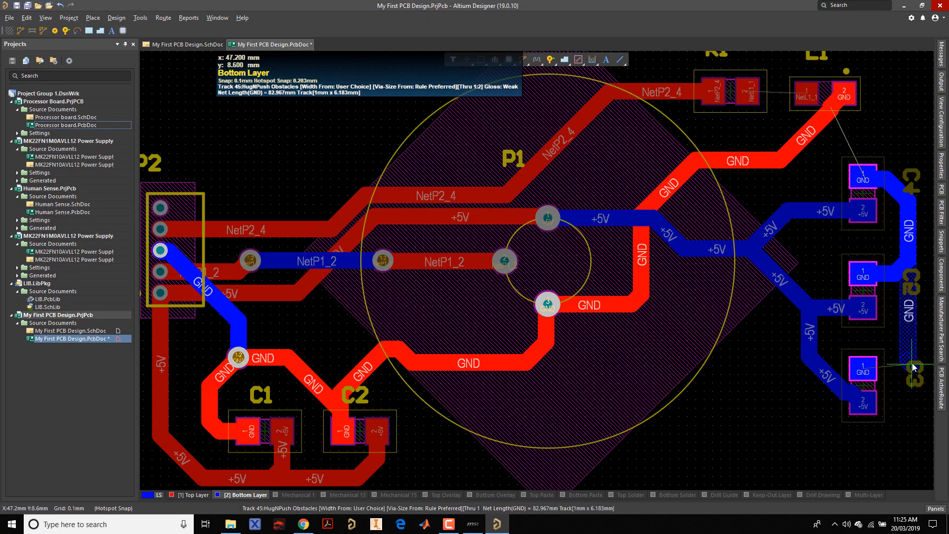
click(863, 360)
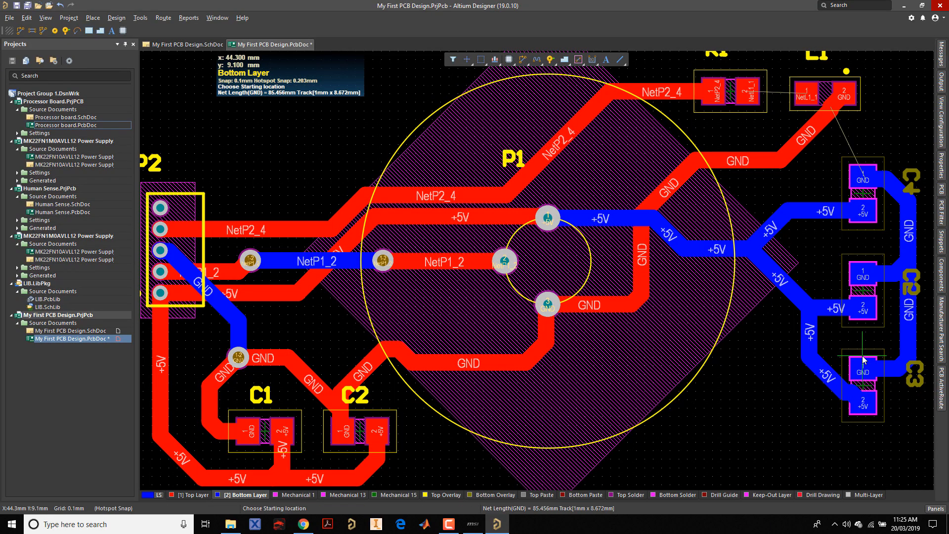
Step: Route GND at 1 mm from C4 pad 1 on the Bottom Layer through a via to L1 pad 2 on the Top Layer
ctrl+scroll(859, 119, up, 3)
ctrl+scroll(858, 131, down, 3)
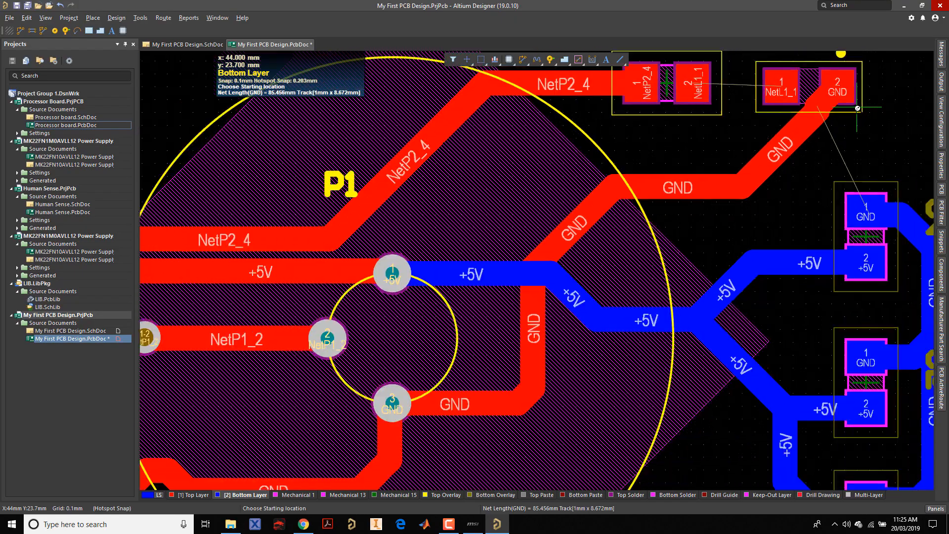
click(863, 179)
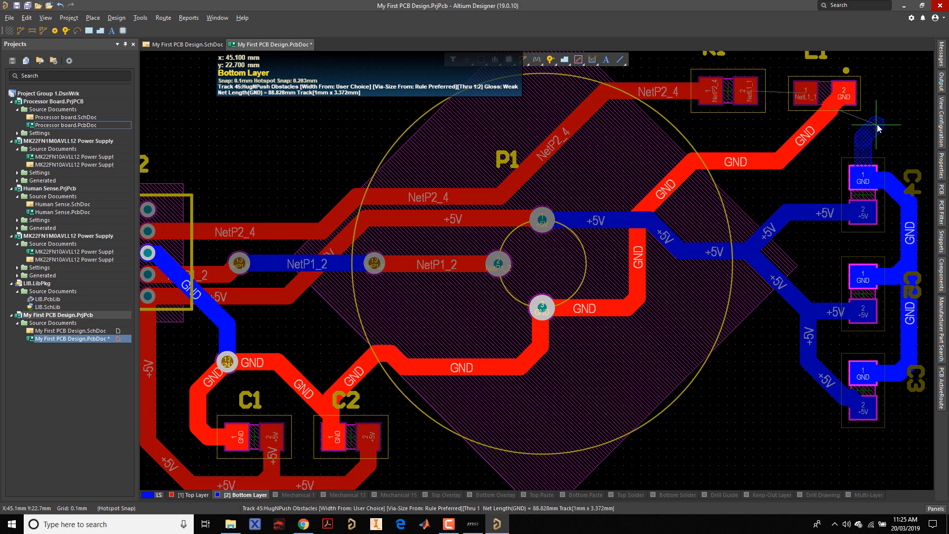
key(KP_Multiply)
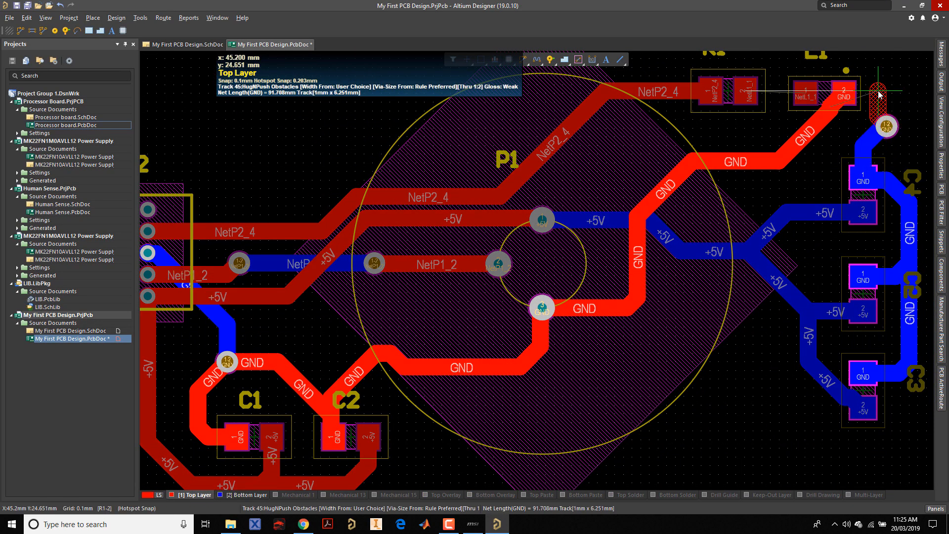
click(847, 94)
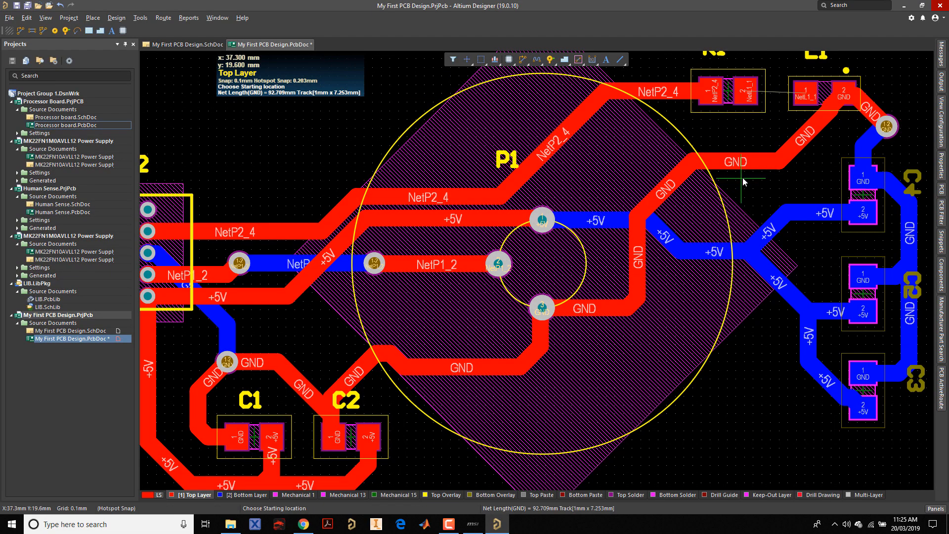
Step: Route a straight 1 mm Top Layer NetL1_1 track from R1 pad 2 to L1 pad 1
click(743, 91)
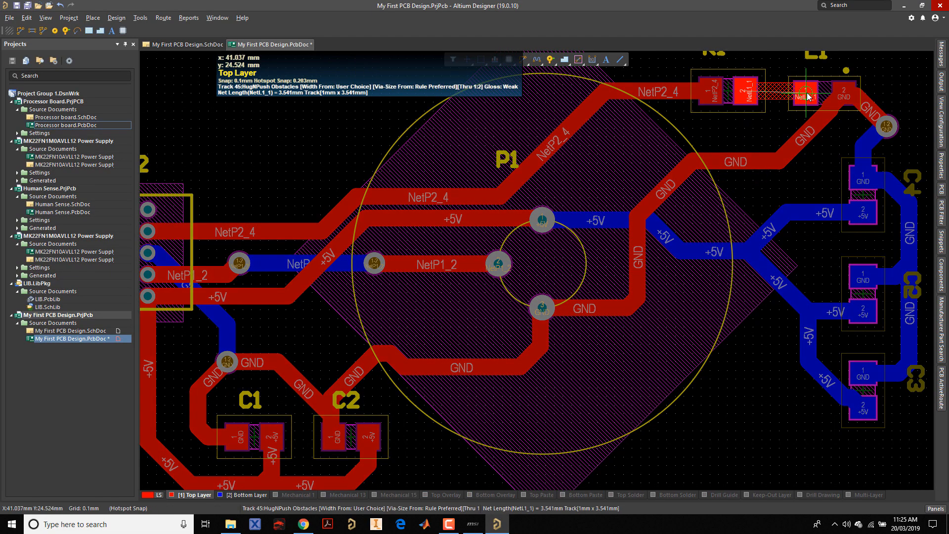
click(804, 93)
ctrl+scroll(802, 226, down, 1)
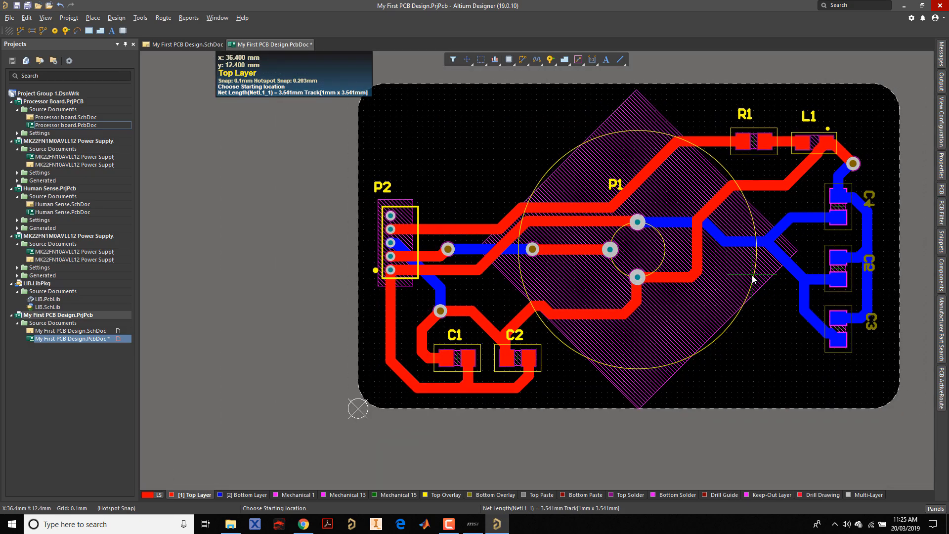
ctrl+scroll(757, 295, up, 2)
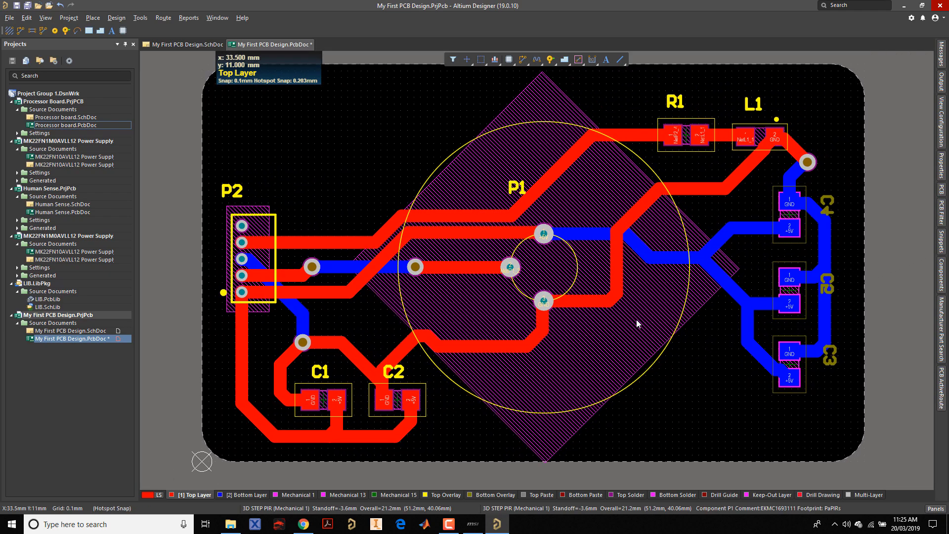
Step: Run the Design Rule Check on the routed board and generate its verification report
right_drag(637, 324, 631, 325)
ctrl+scroll(225, 150, down, 1)
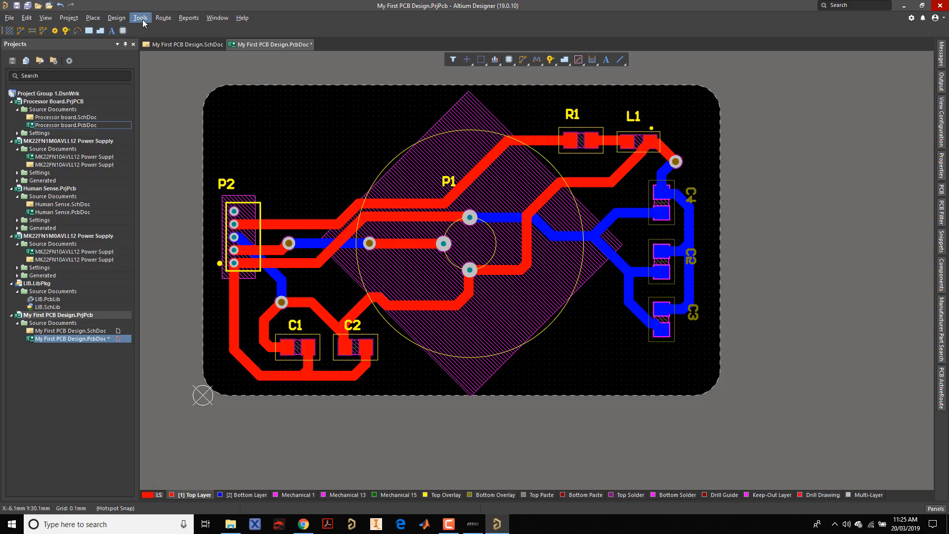
click(141, 18)
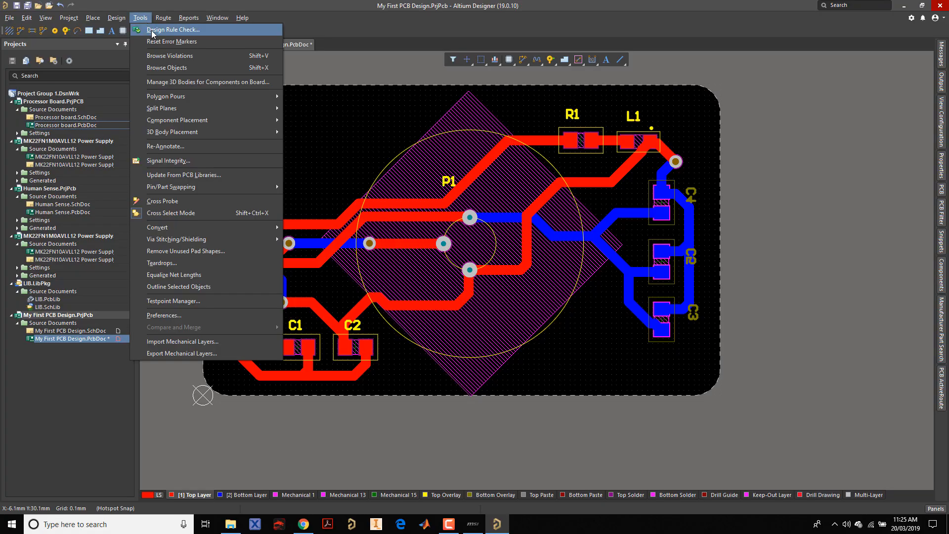
click(148, 29)
click(307, 433)
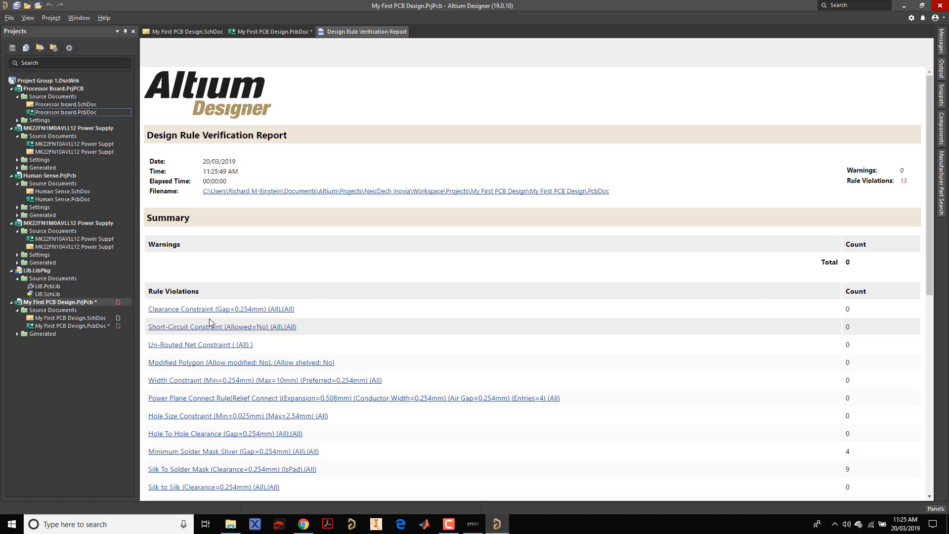
Step: Review the rule violation summary and the solder mask sliver and silkscreen clearance details, and close the Design Rule Verification Report
scroll(176, 350, down, 8)
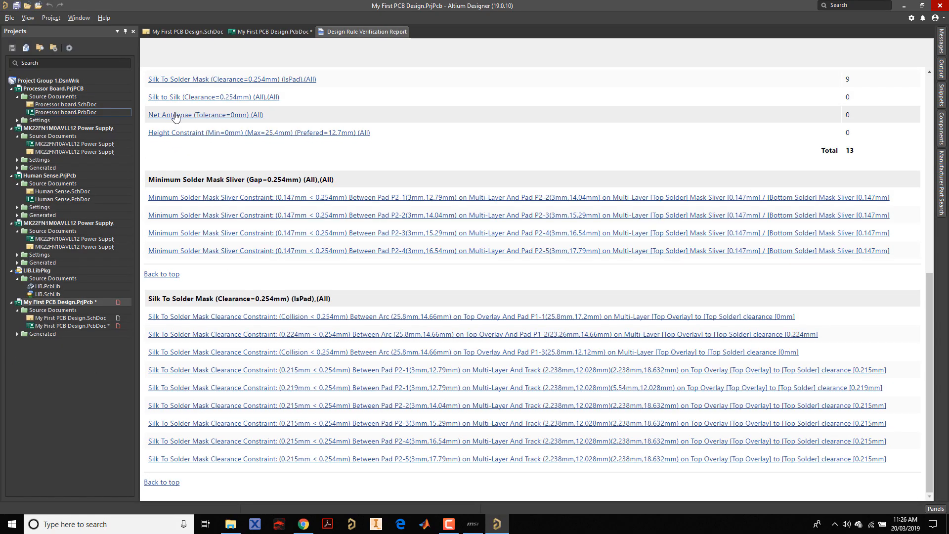
scroll(198, 213, up, 3)
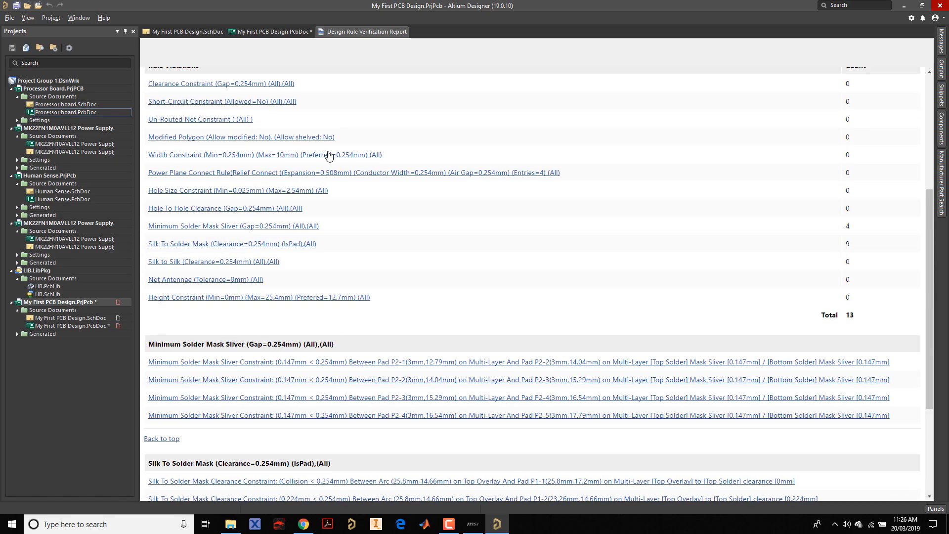
scroll(396, 148, up, 4)
scroll(526, 225, down, 6)
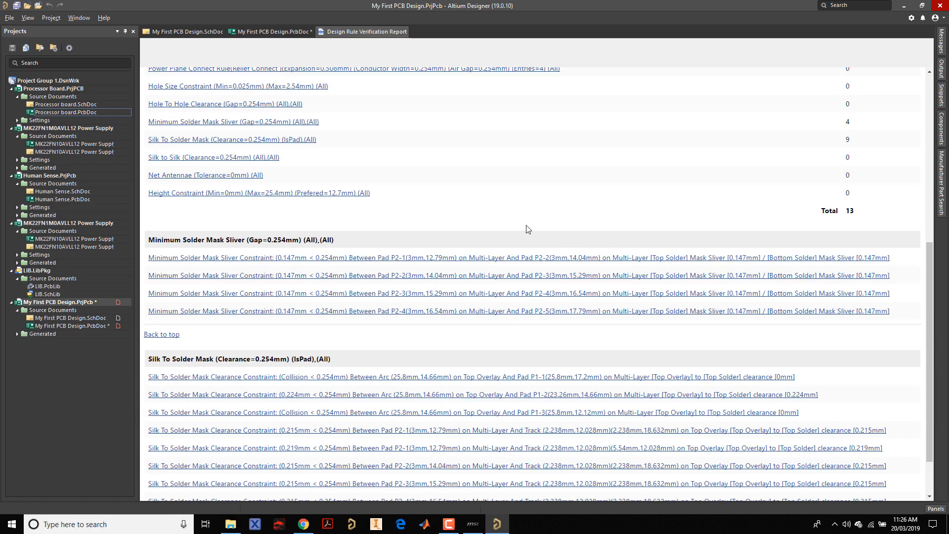
scroll(517, 213, up, 6)
right_click(383, 32)
click(385, 39)
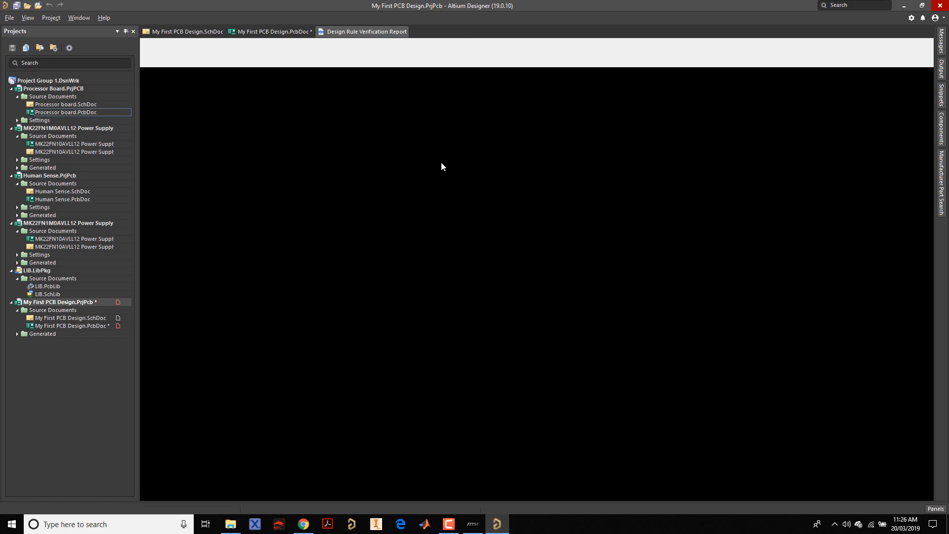
Step: Switch the board to 3D view and inspect the routed board with its components
key(3)
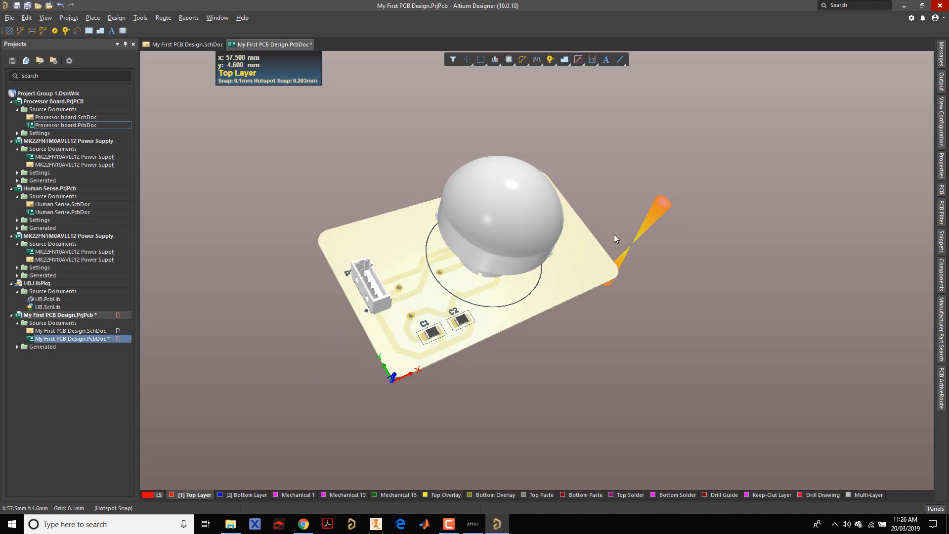
ctrl+scroll(564, 216, up, 3)
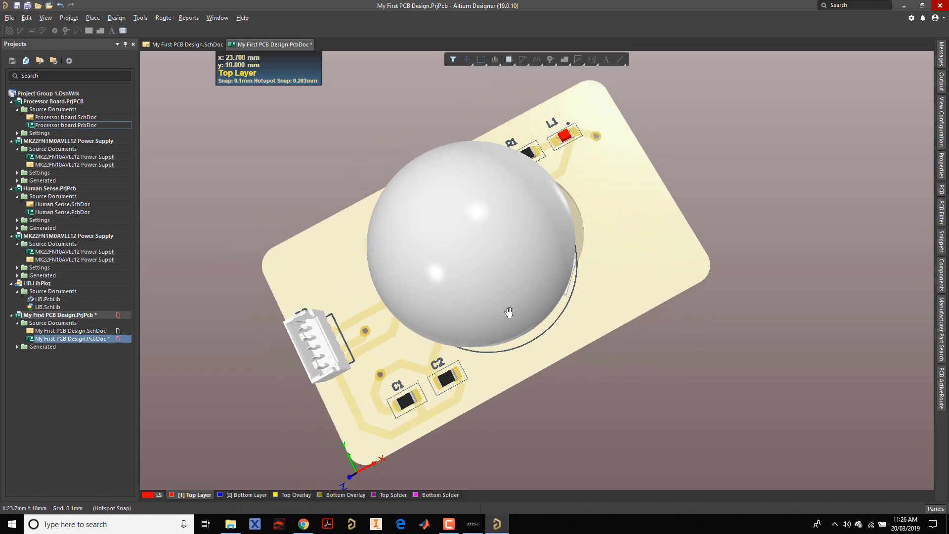